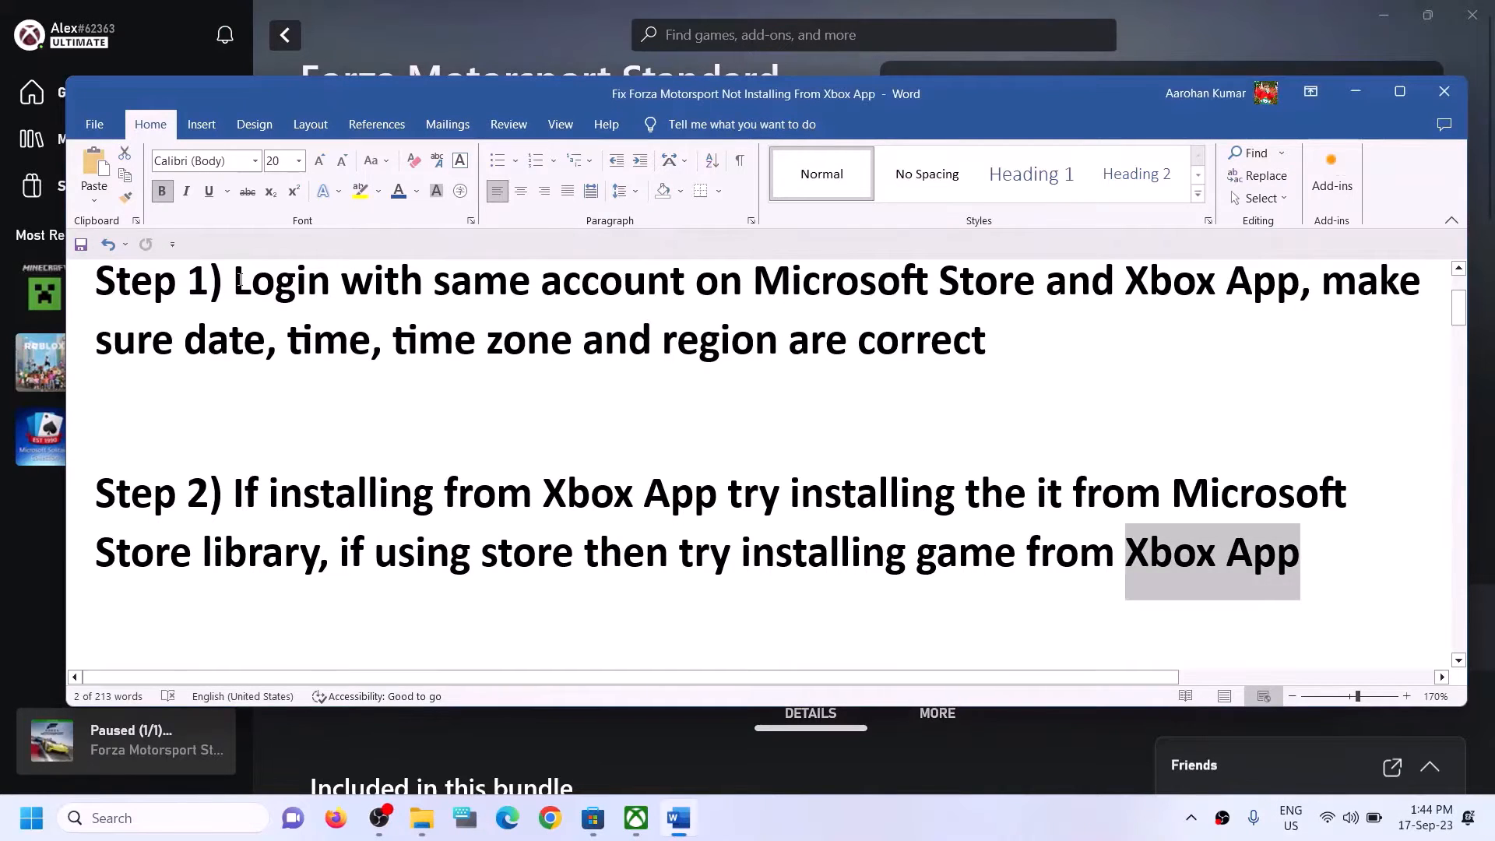
Highlight the Step 1 same-account advice in the Word notes, and sign out of the account in Microsoft Store.
left_click_drag(238, 280, 1299, 282)
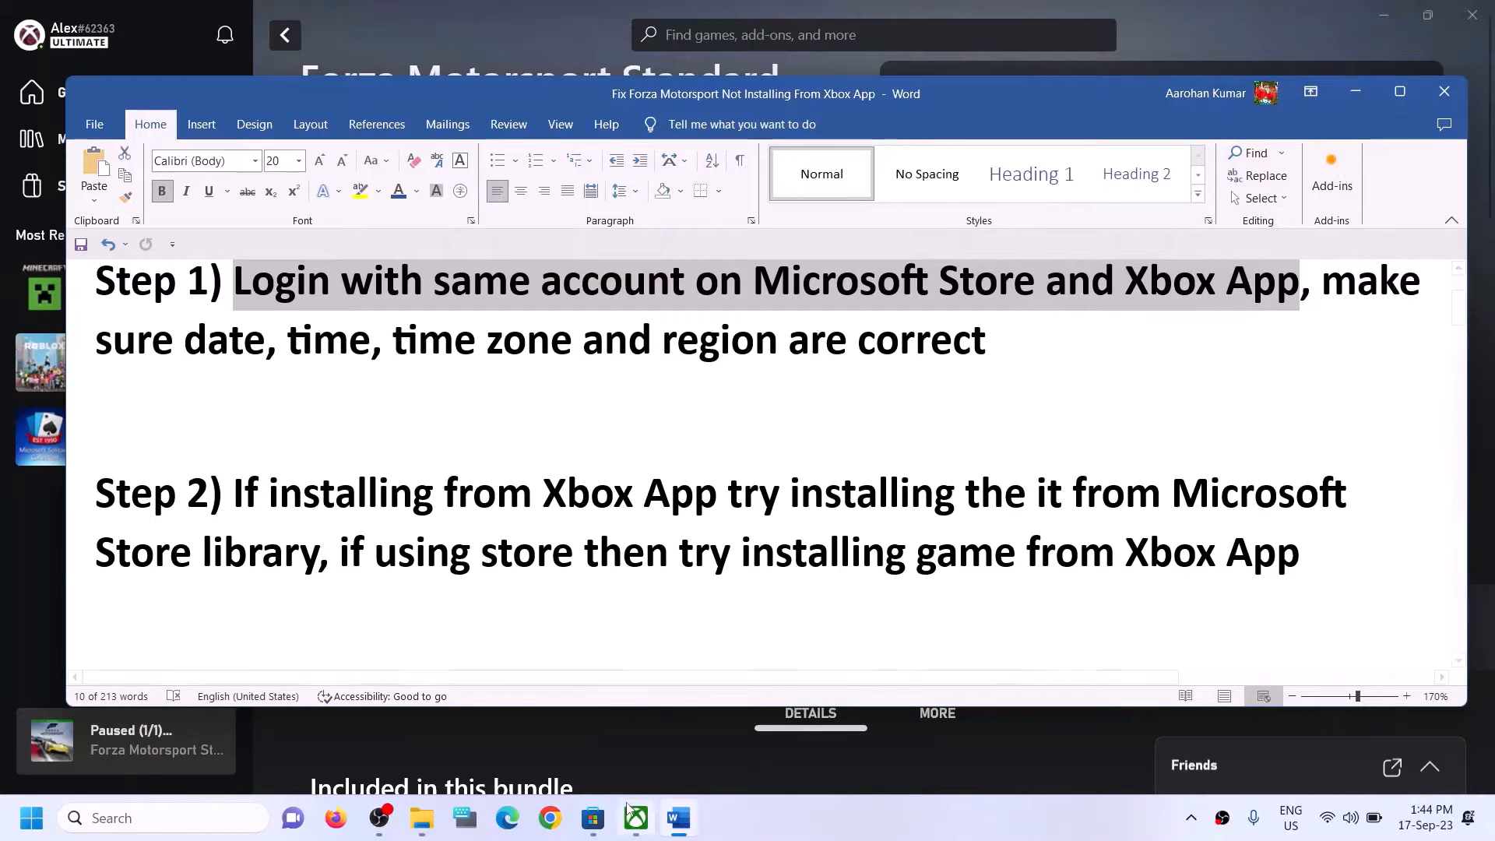
left_click(602, 824)
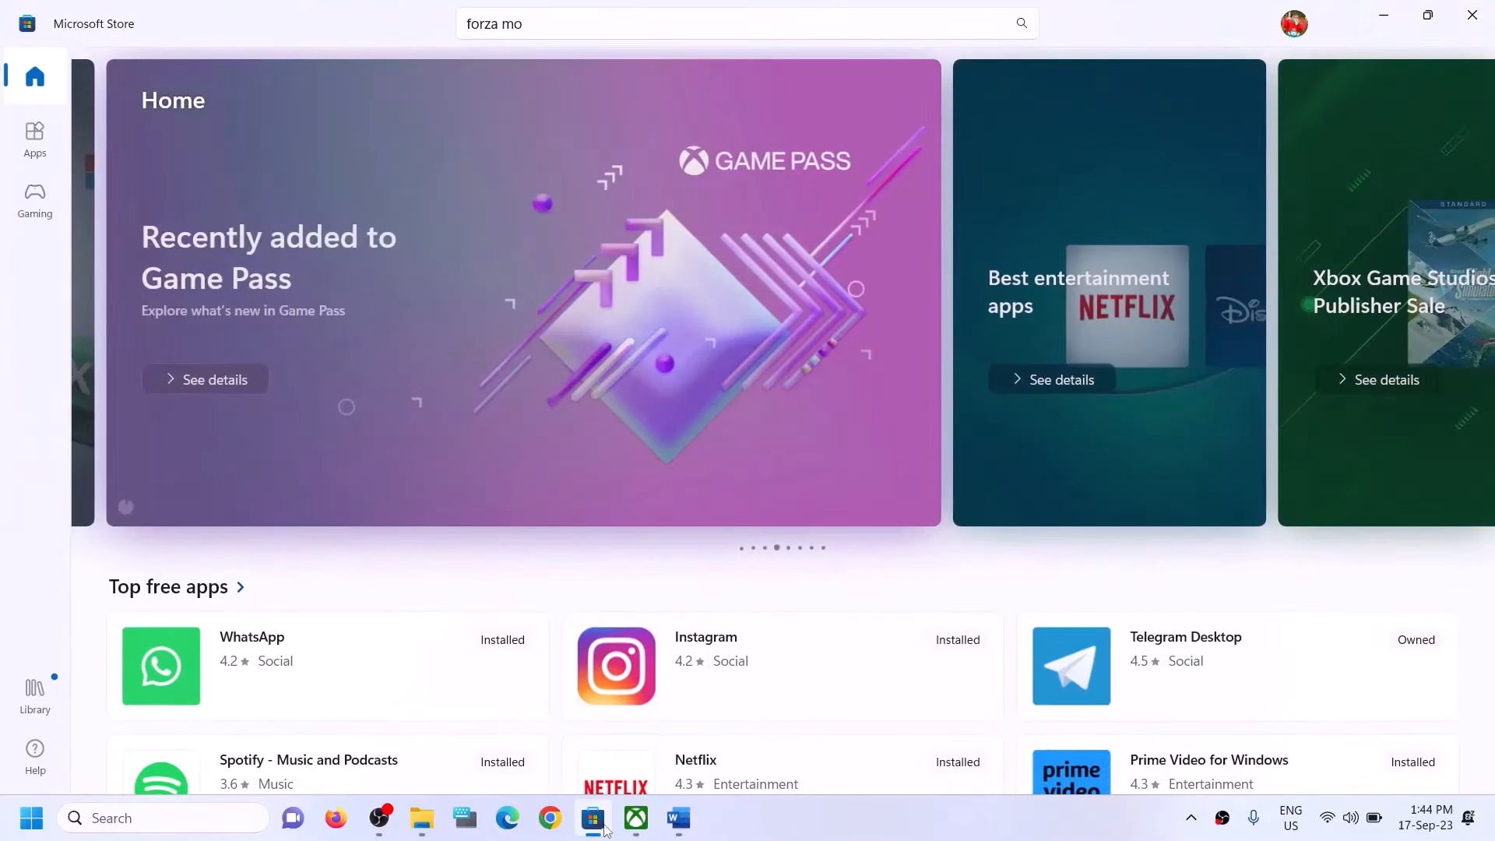
left_click(1295, 24)
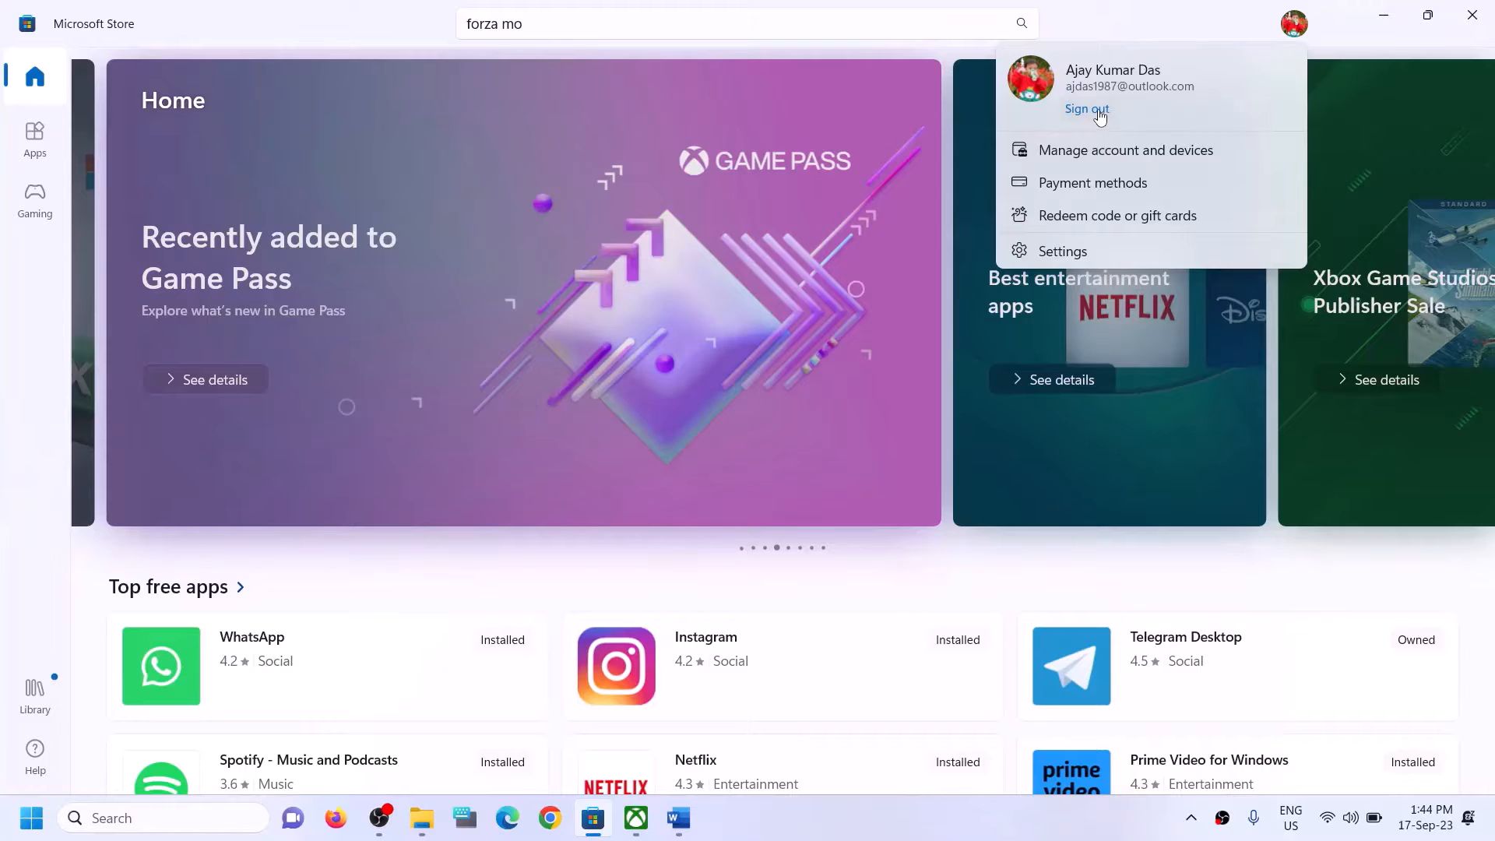
left_click(1088, 109)
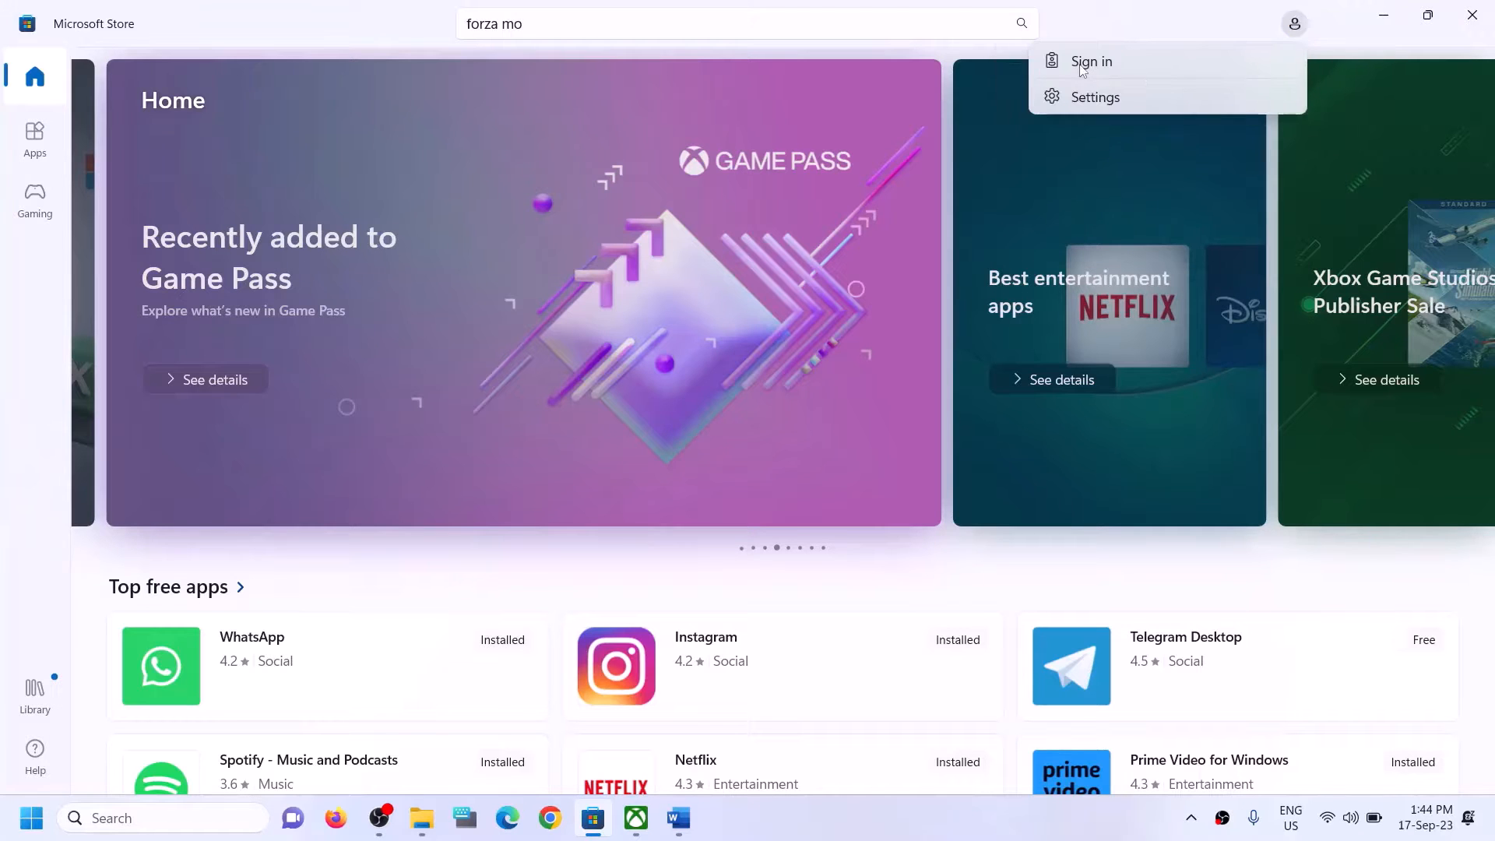
Sign back in to Microsoft Store with the saved Outlook account, entering the account PIN to verify identity.
left_click(1080, 67)
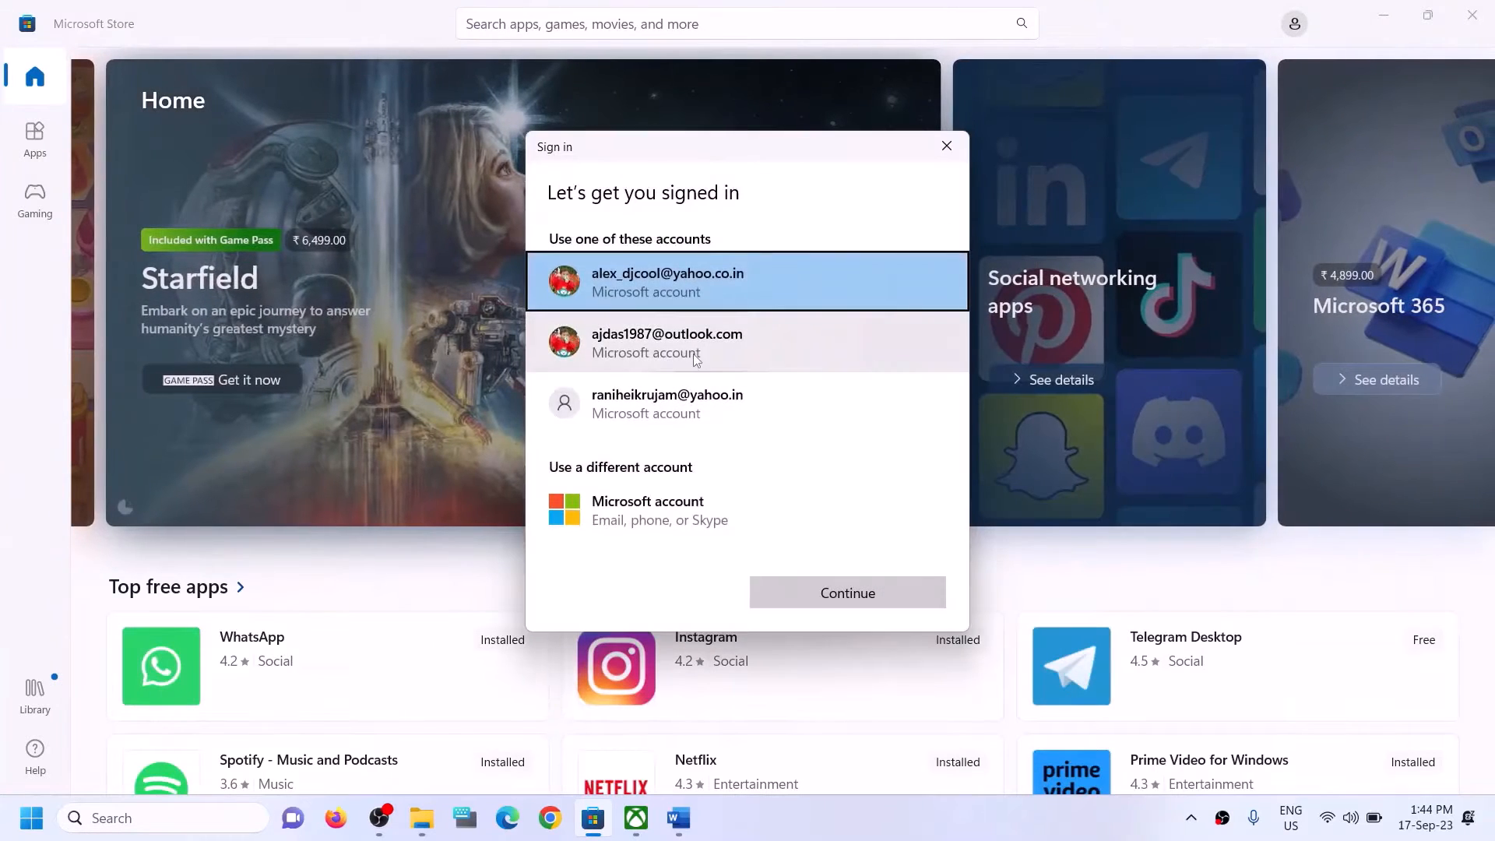
left_click(662, 361)
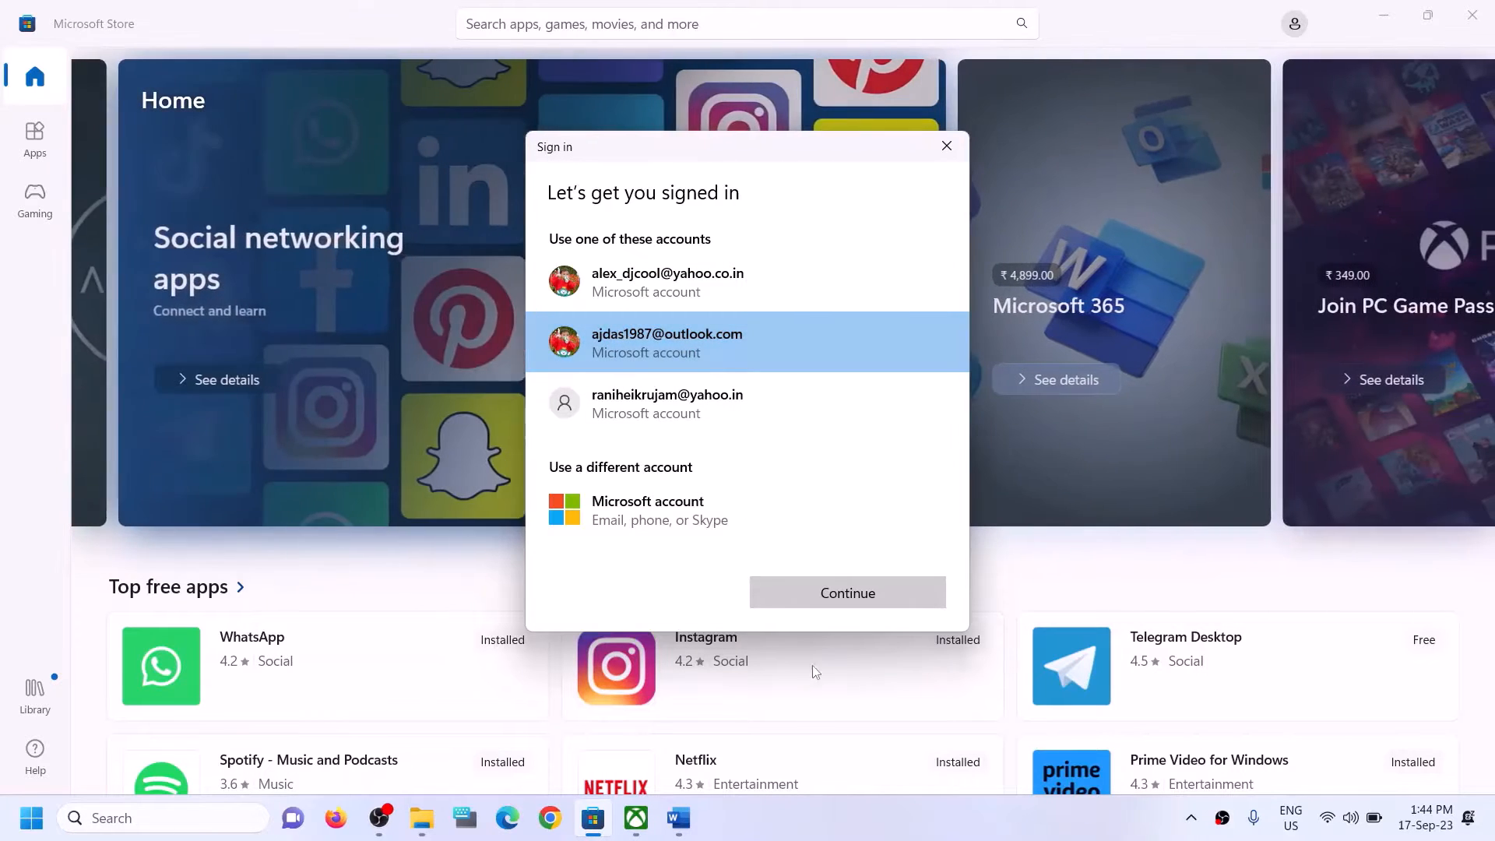
left_click(810, 598)
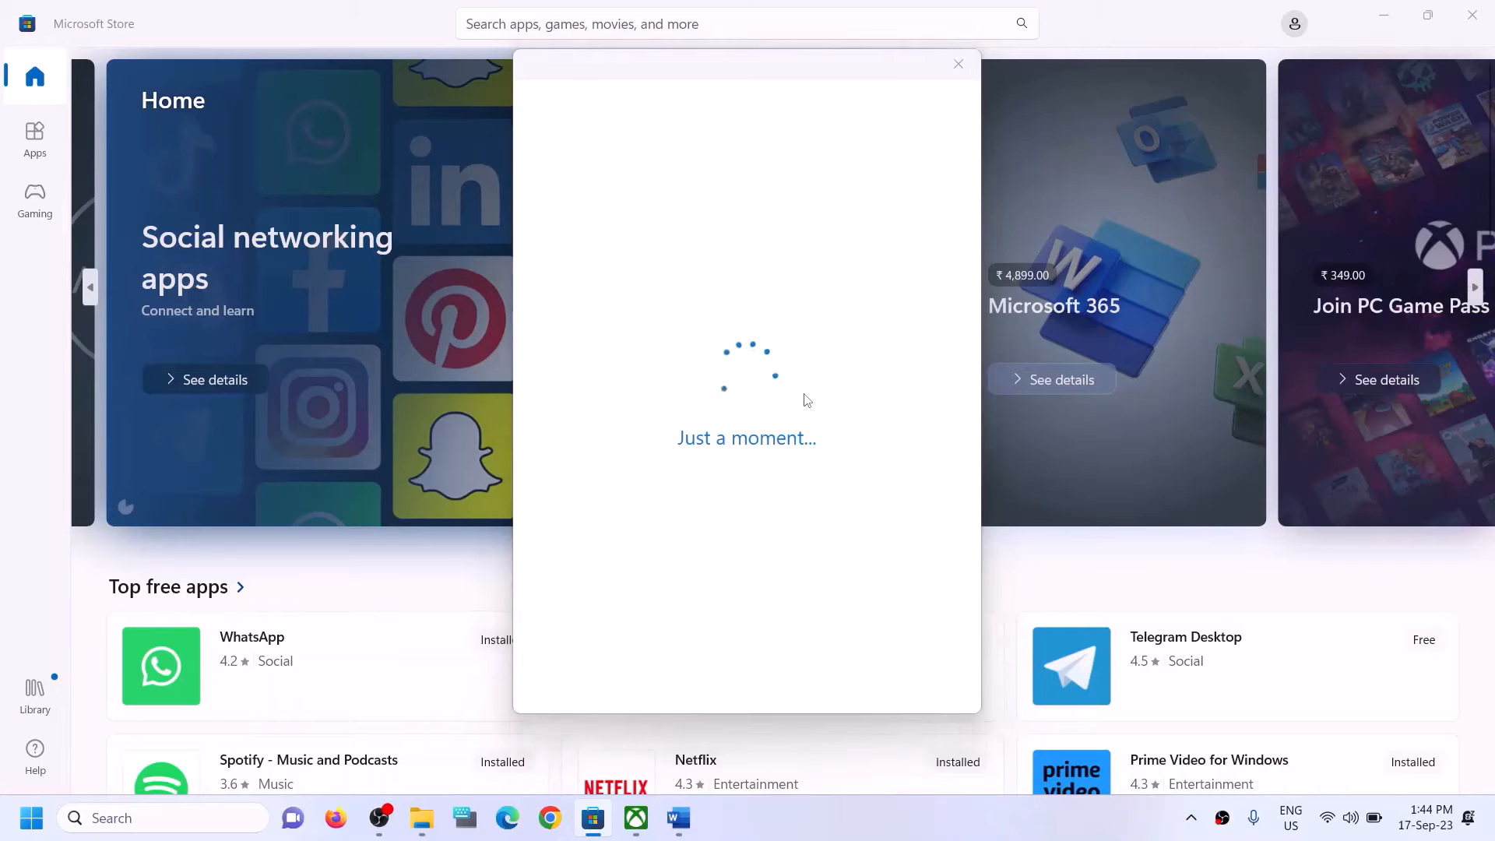
type("111")
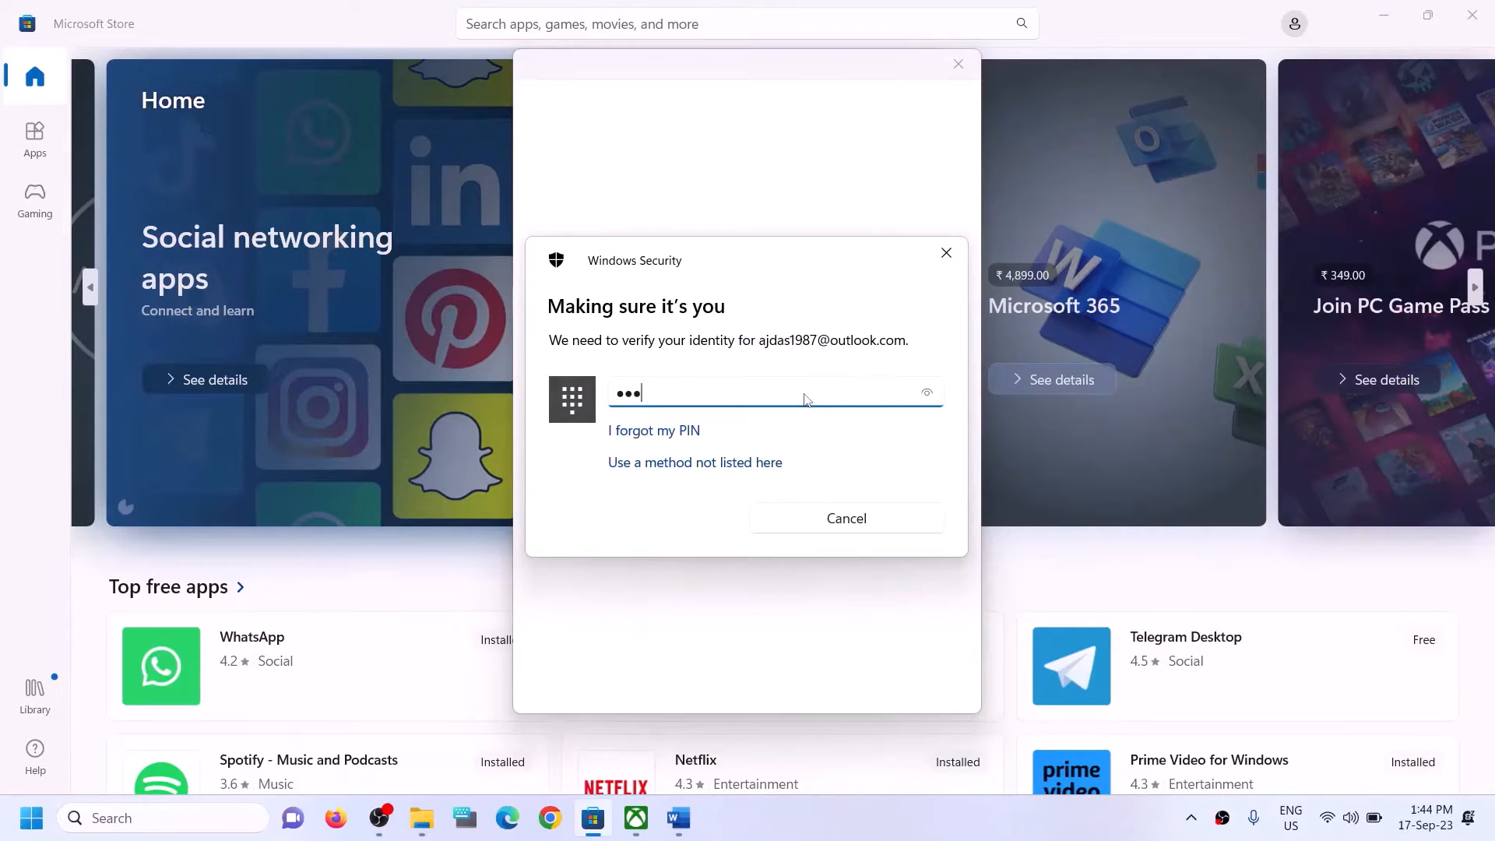
type("1")
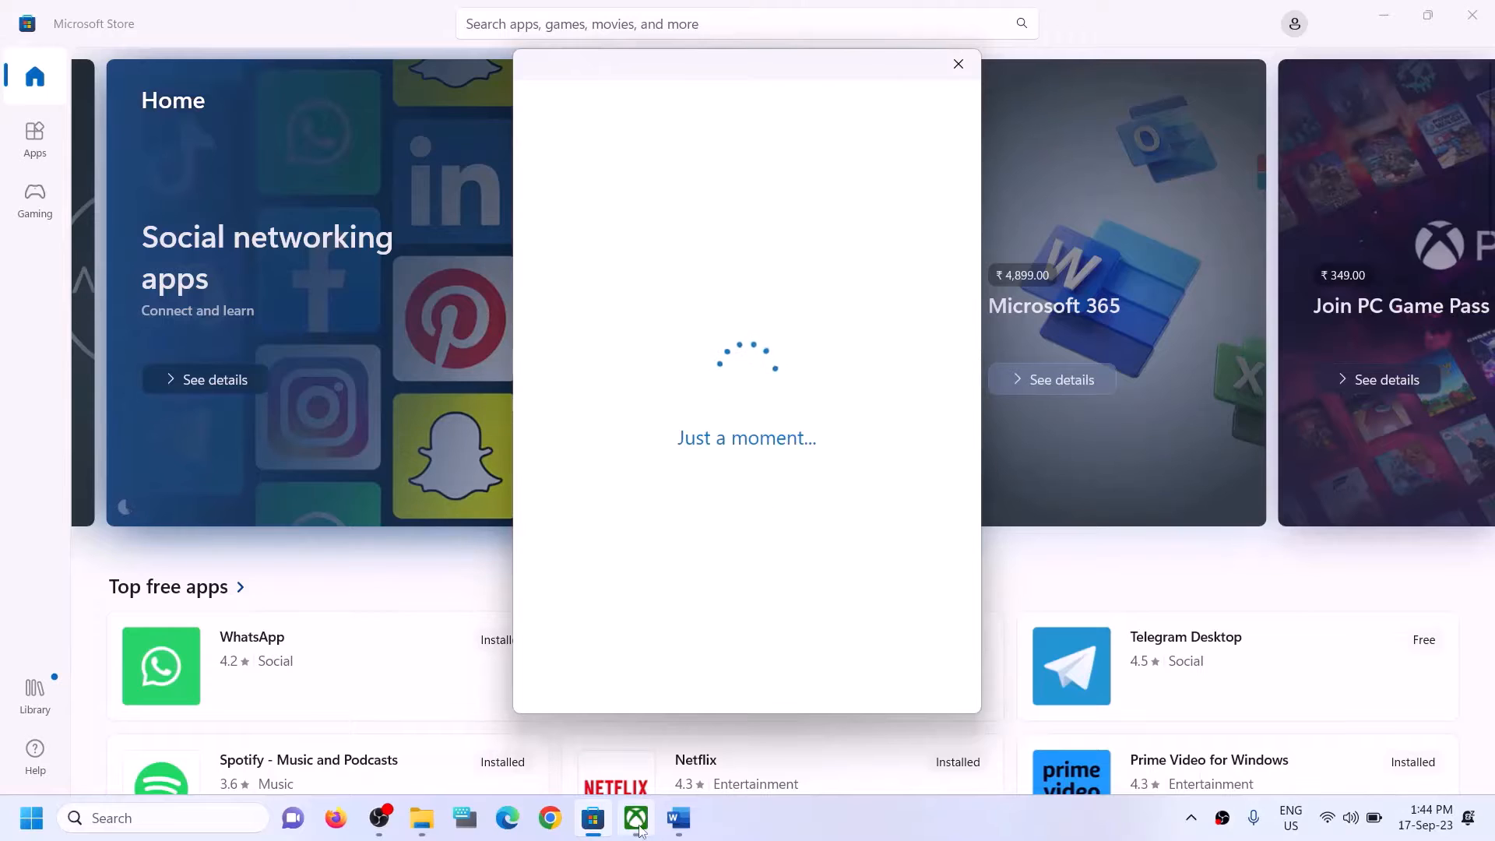
Switch to the Xbox app and sign out of the current profile.
left_click(639, 830)
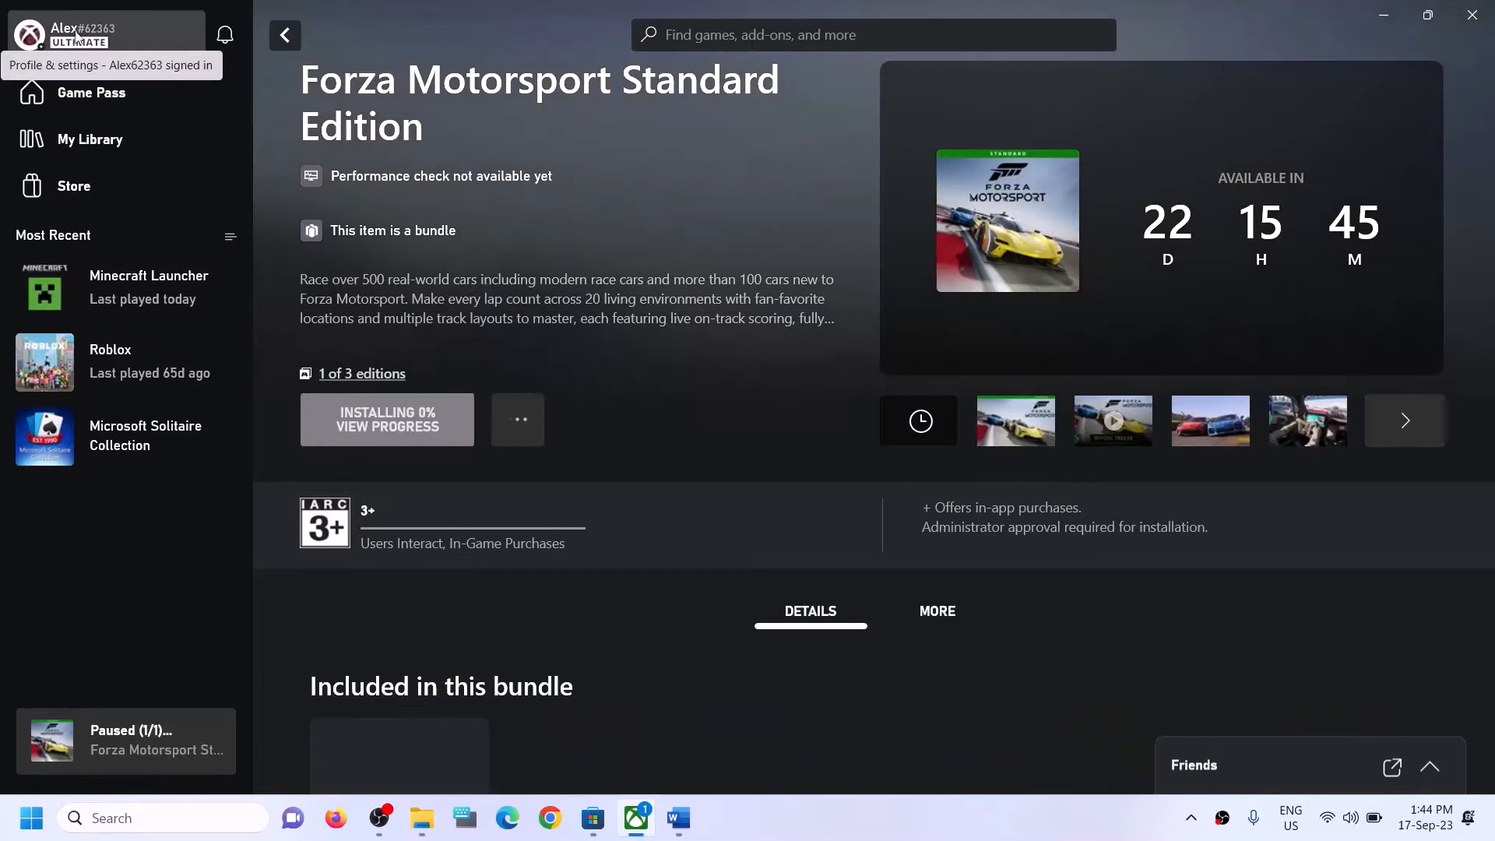
left_click(75, 35)
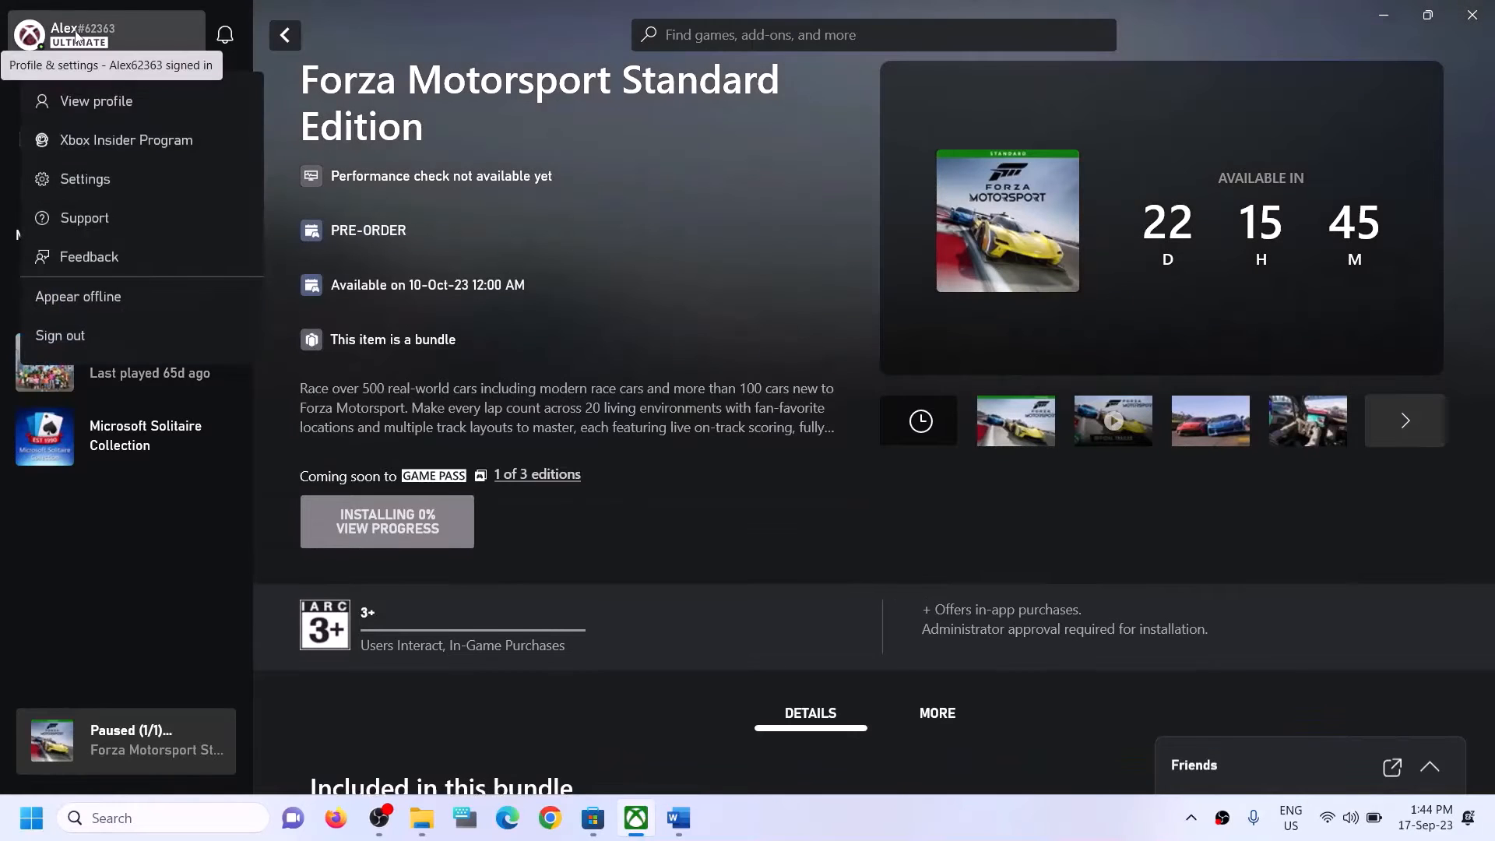
left_click(56, 341)
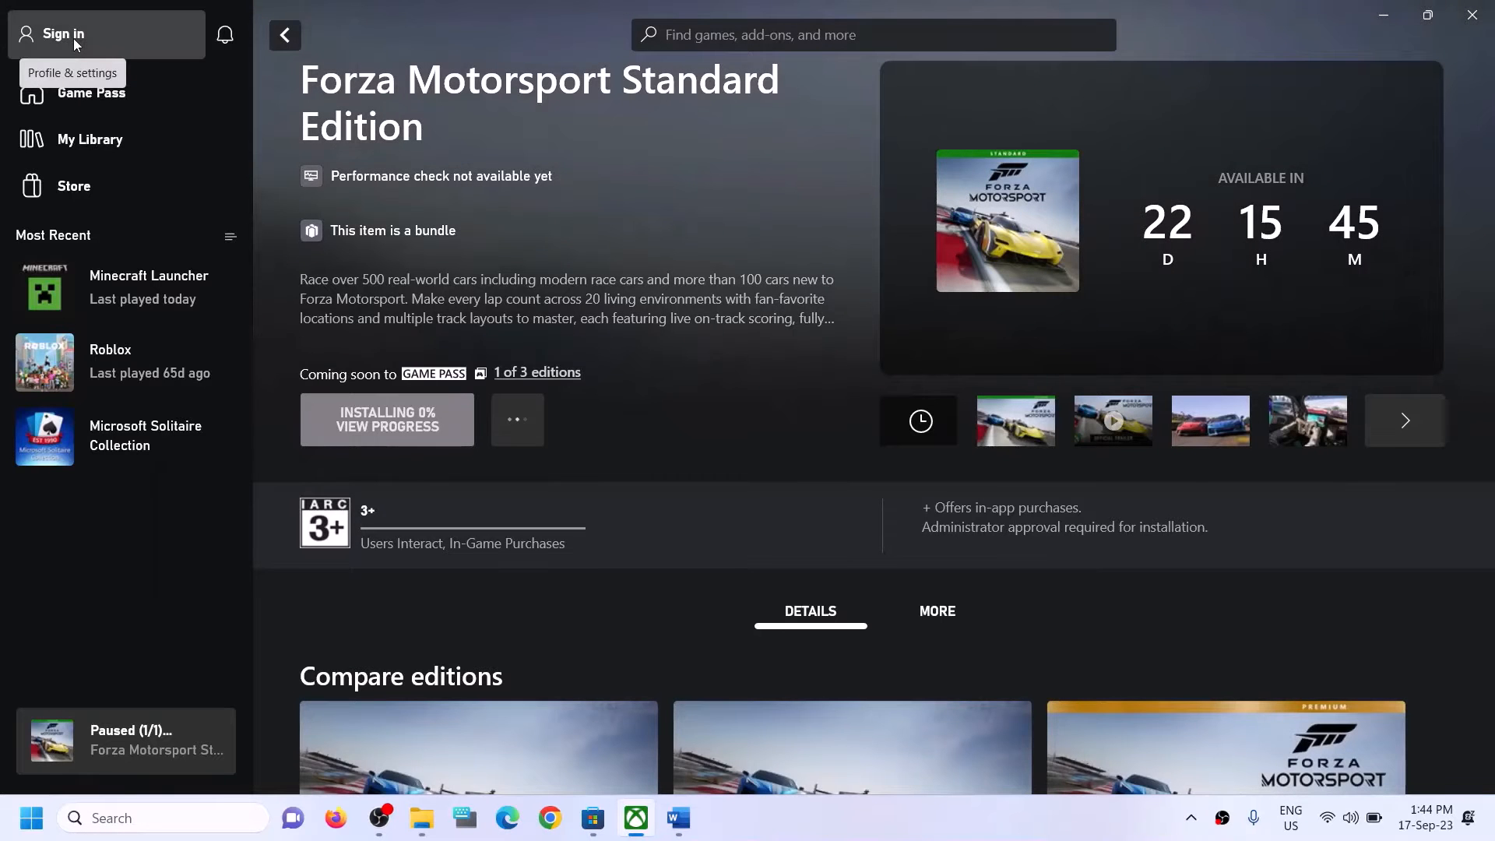
Sign in to the Xbox app, switching to the same Outlook account used in Microsoft Store.
left_click(74, 39)
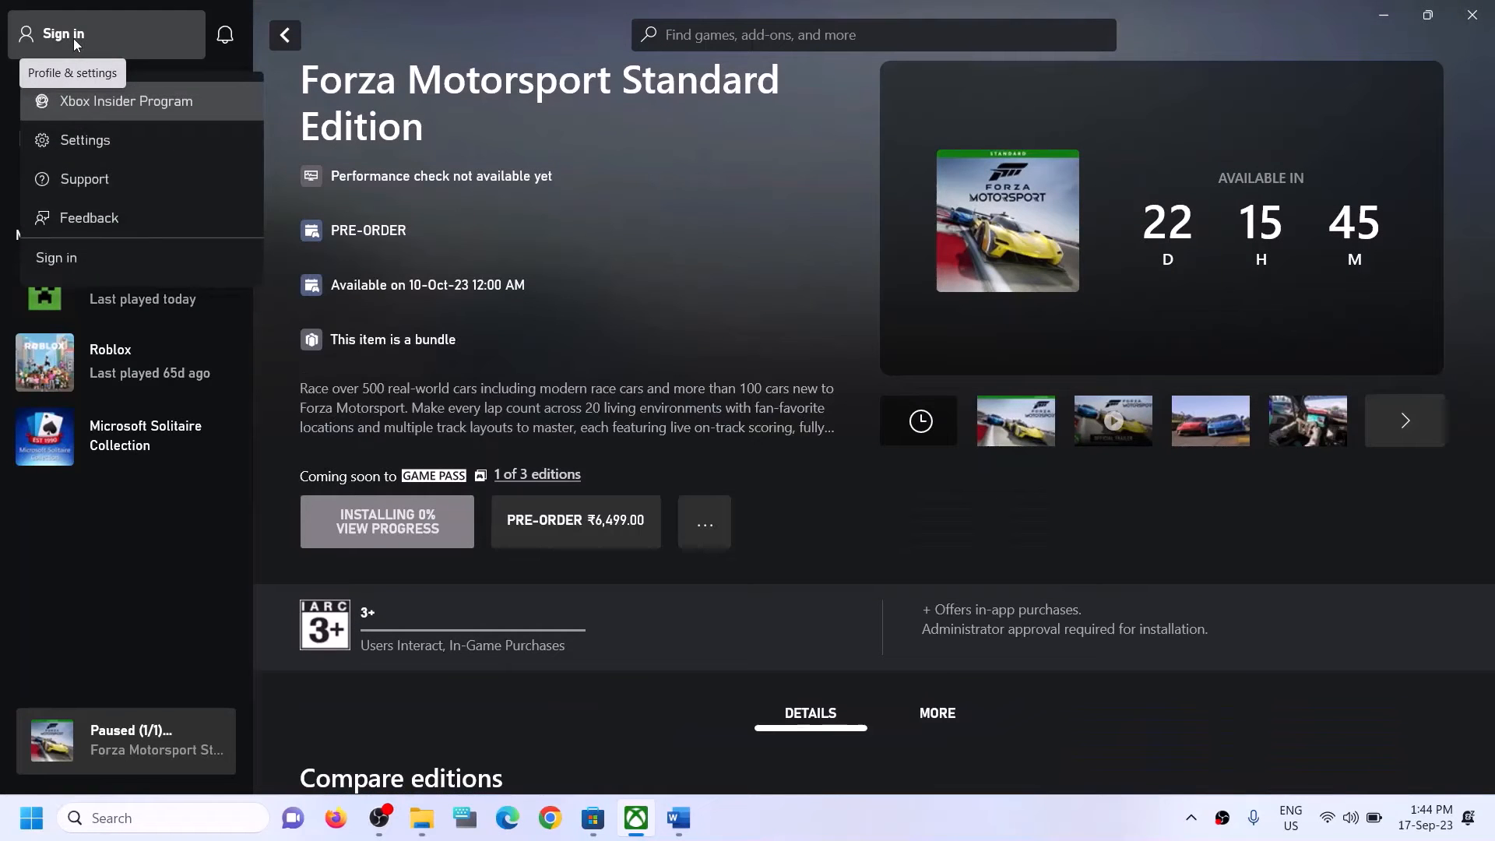
left_click(56, 260)
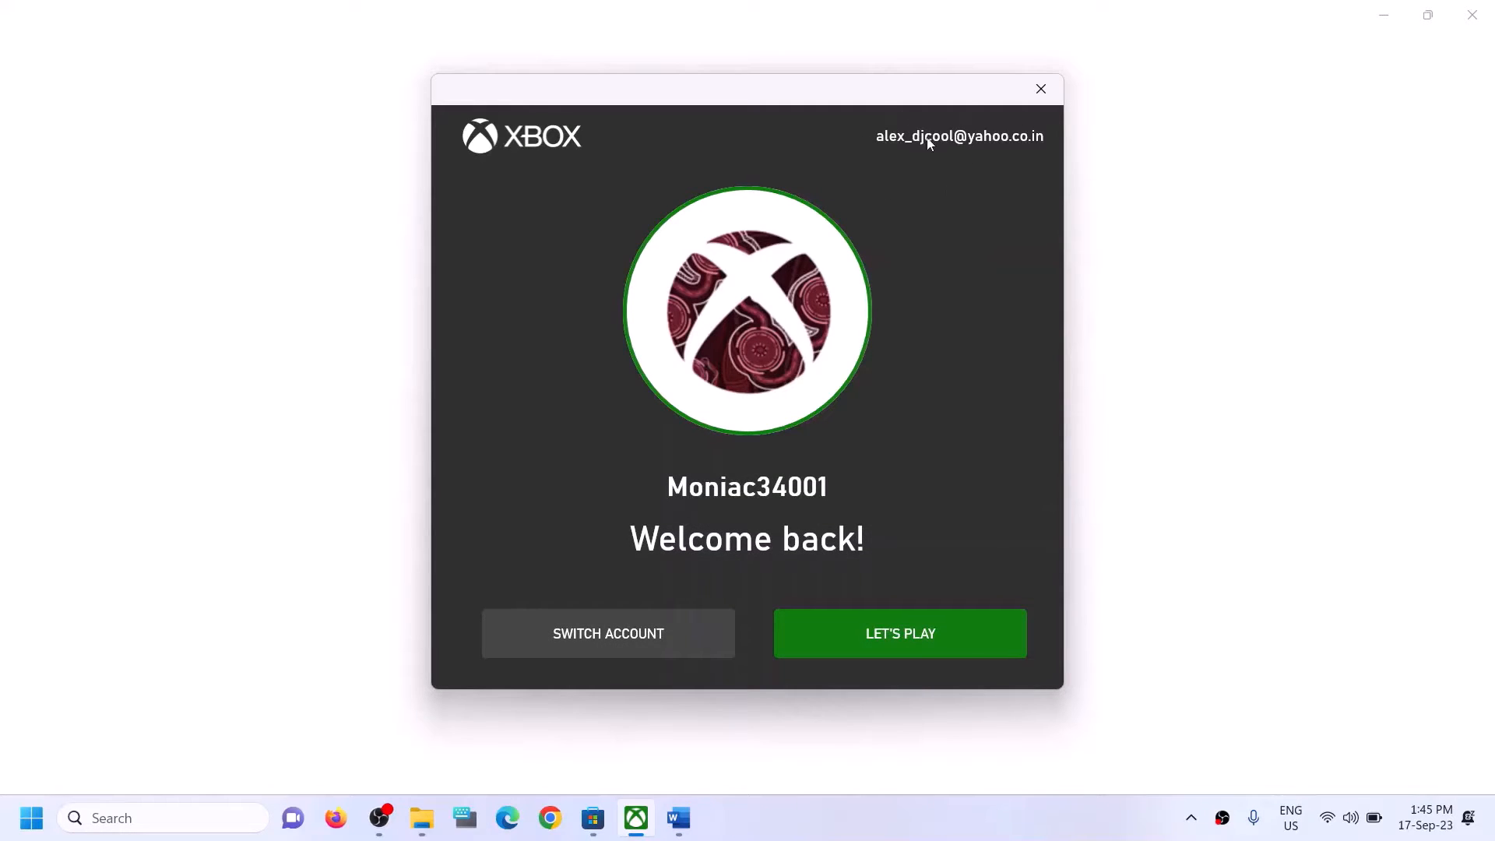
left_click(598, 631)
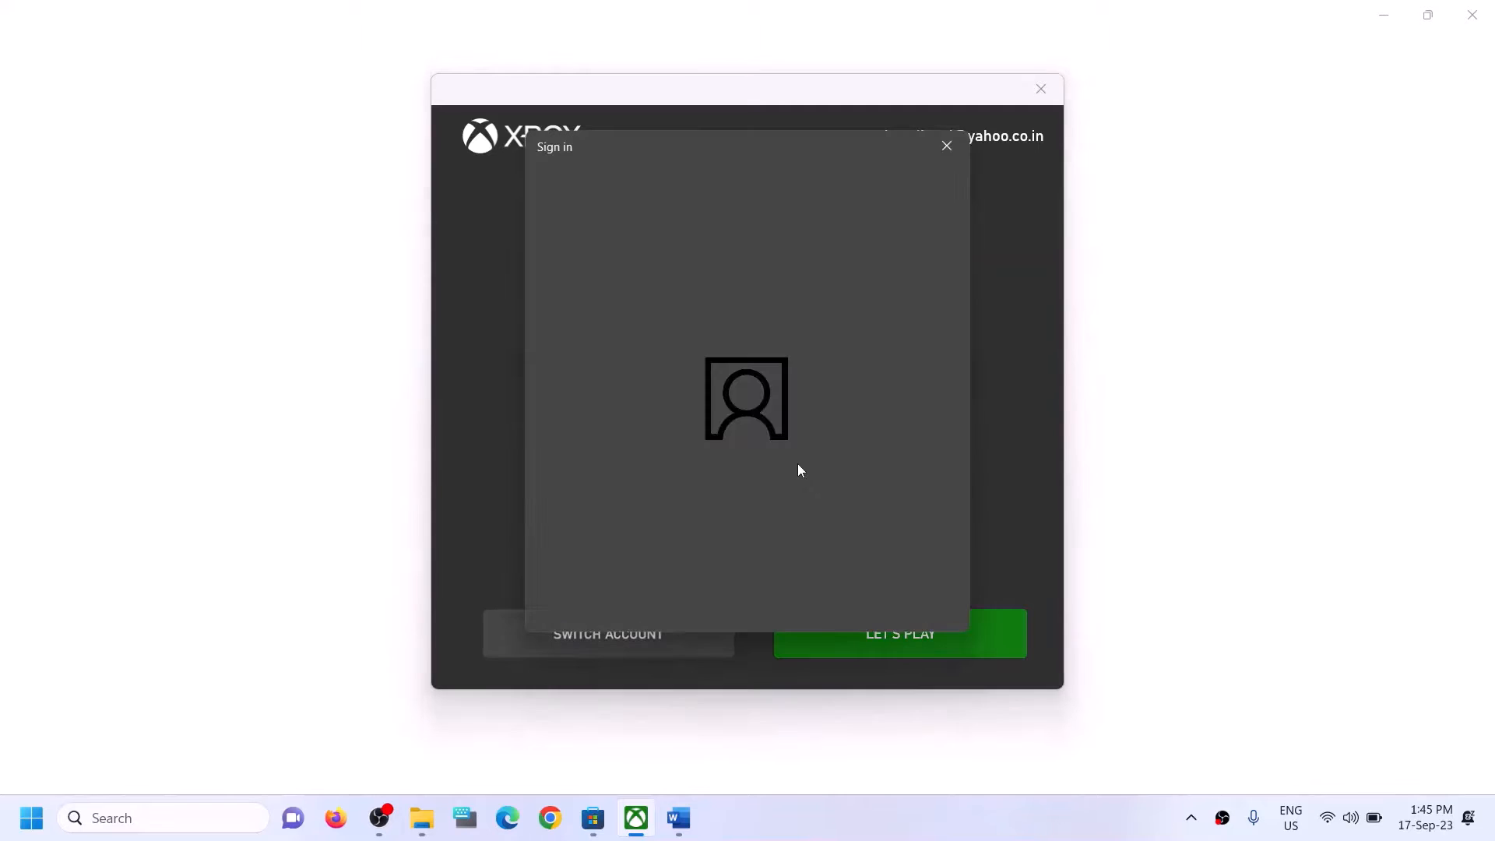
left_click(641, 343)
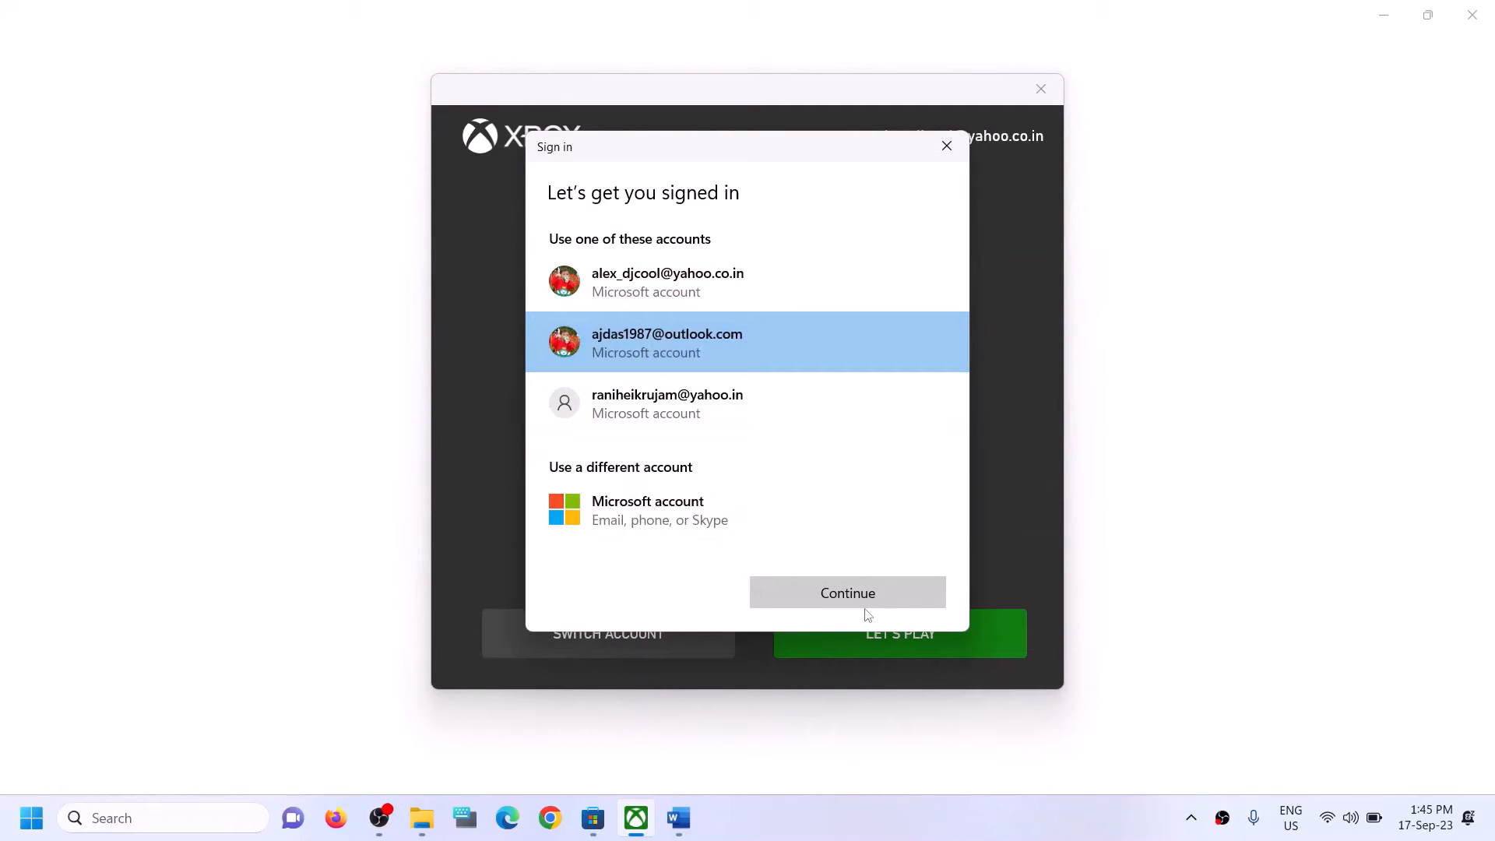
left_click(860, 605)
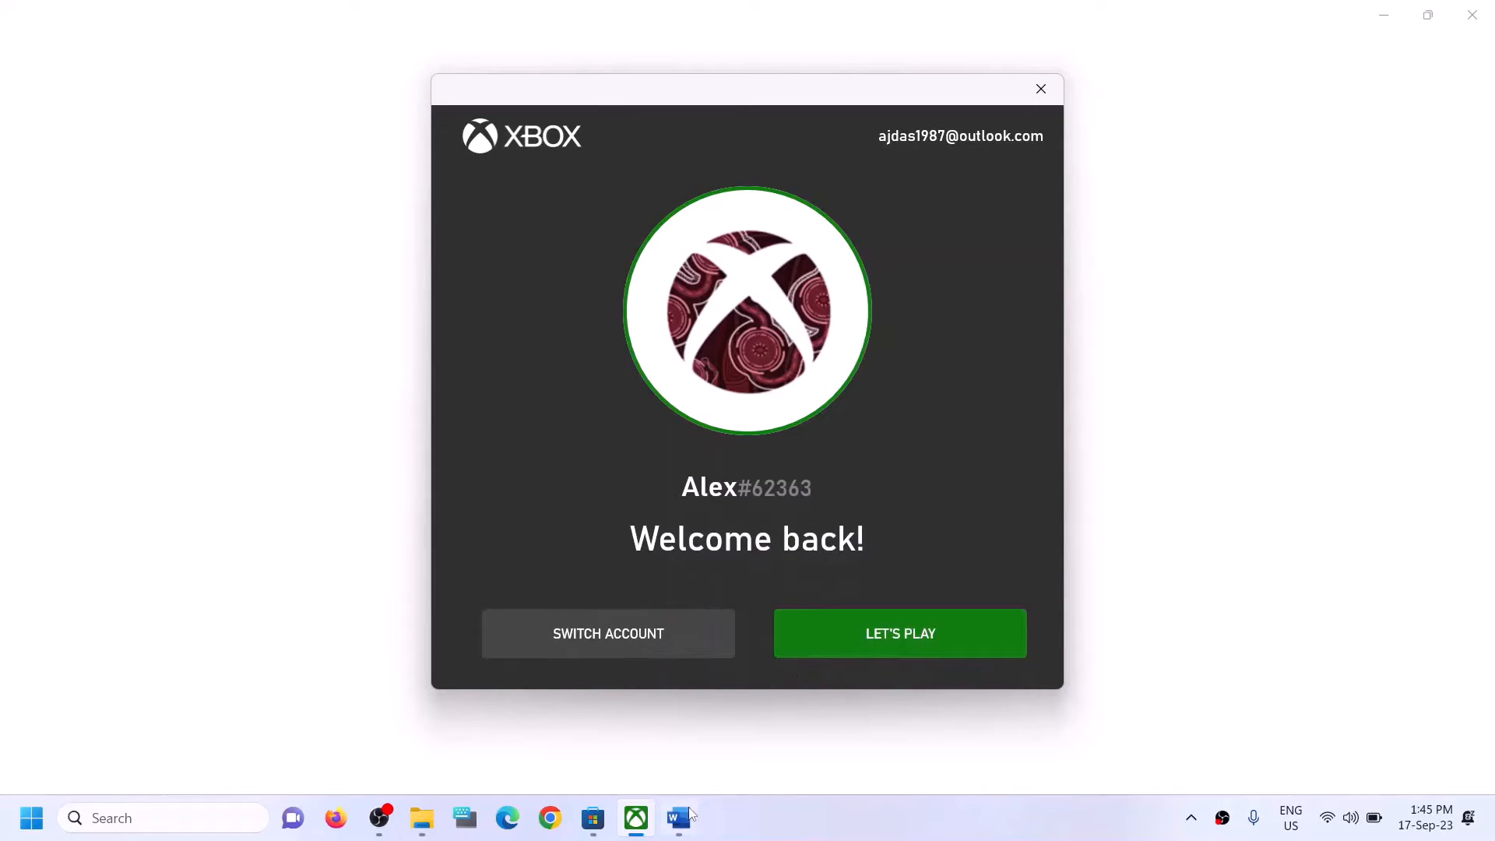
left_click(843, 653)
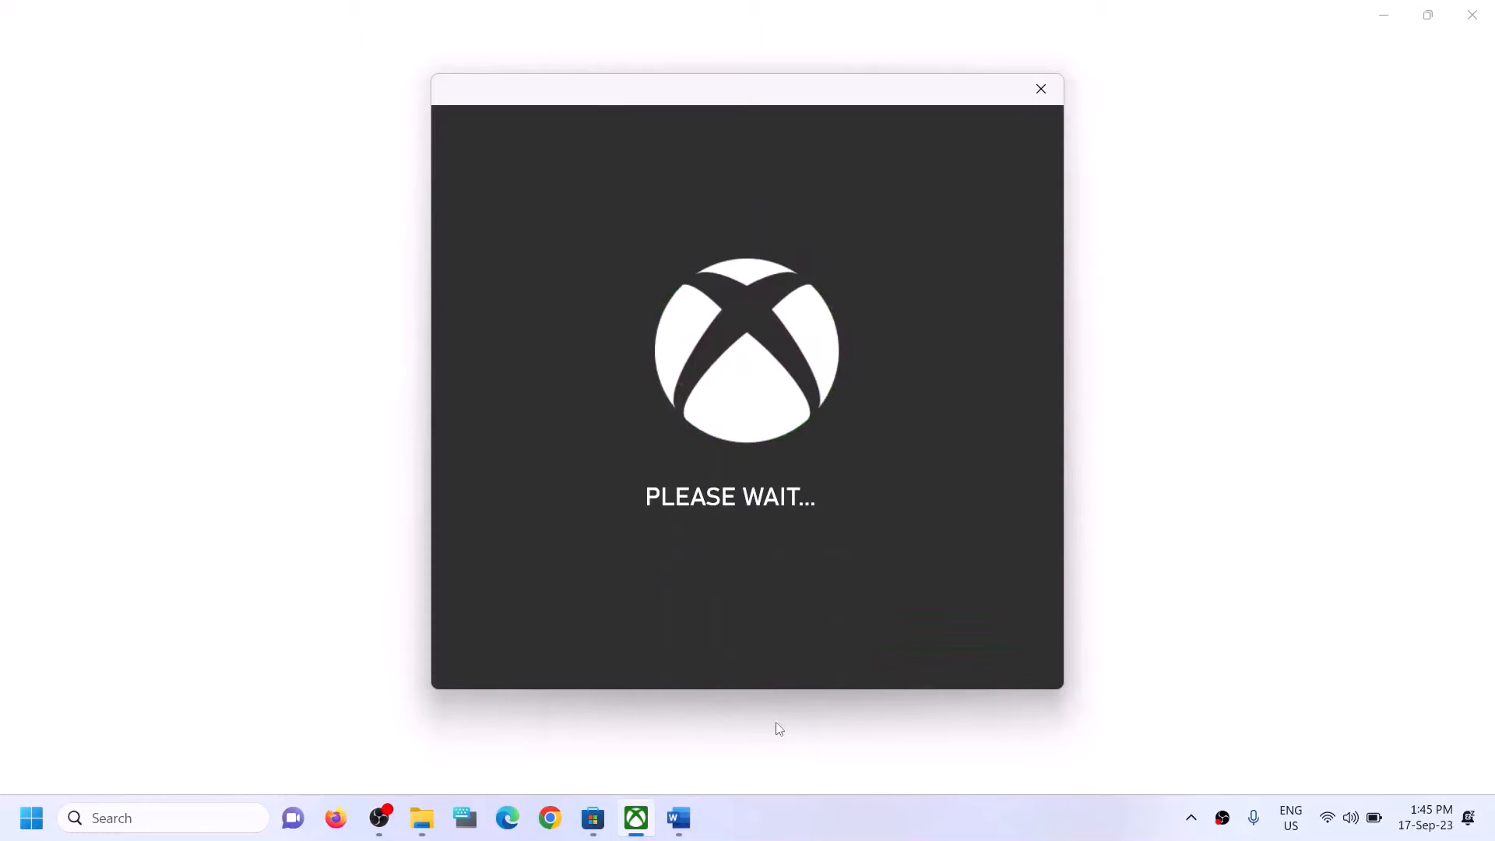
Highlight the Step 2 Store library advice in Word, and examine the downloads and apps in the Microsoft Store library.
left_click(678, 830)
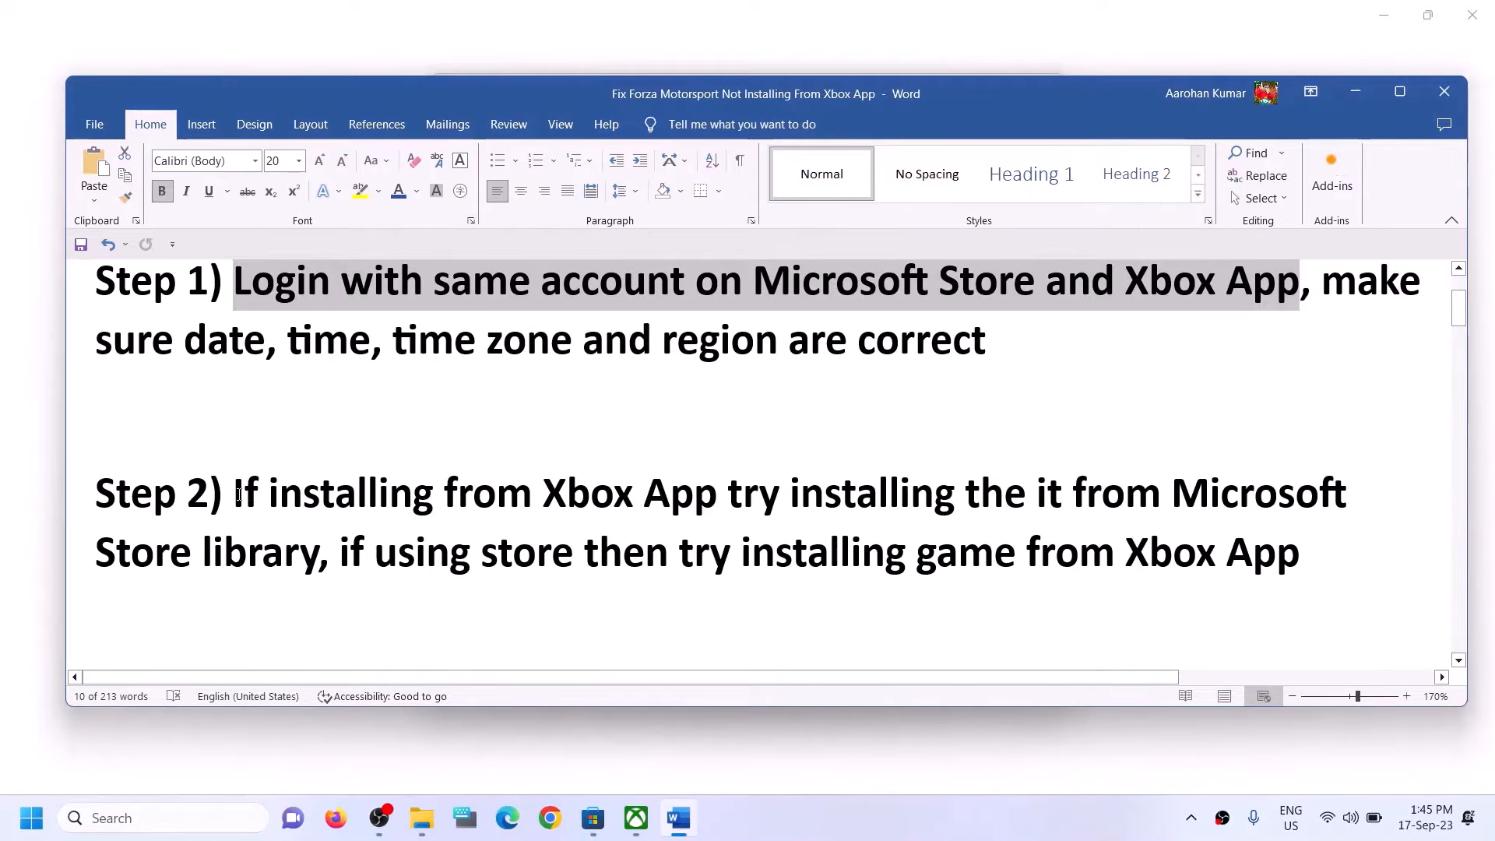
left_click_drag(239, 494, 318, 554)
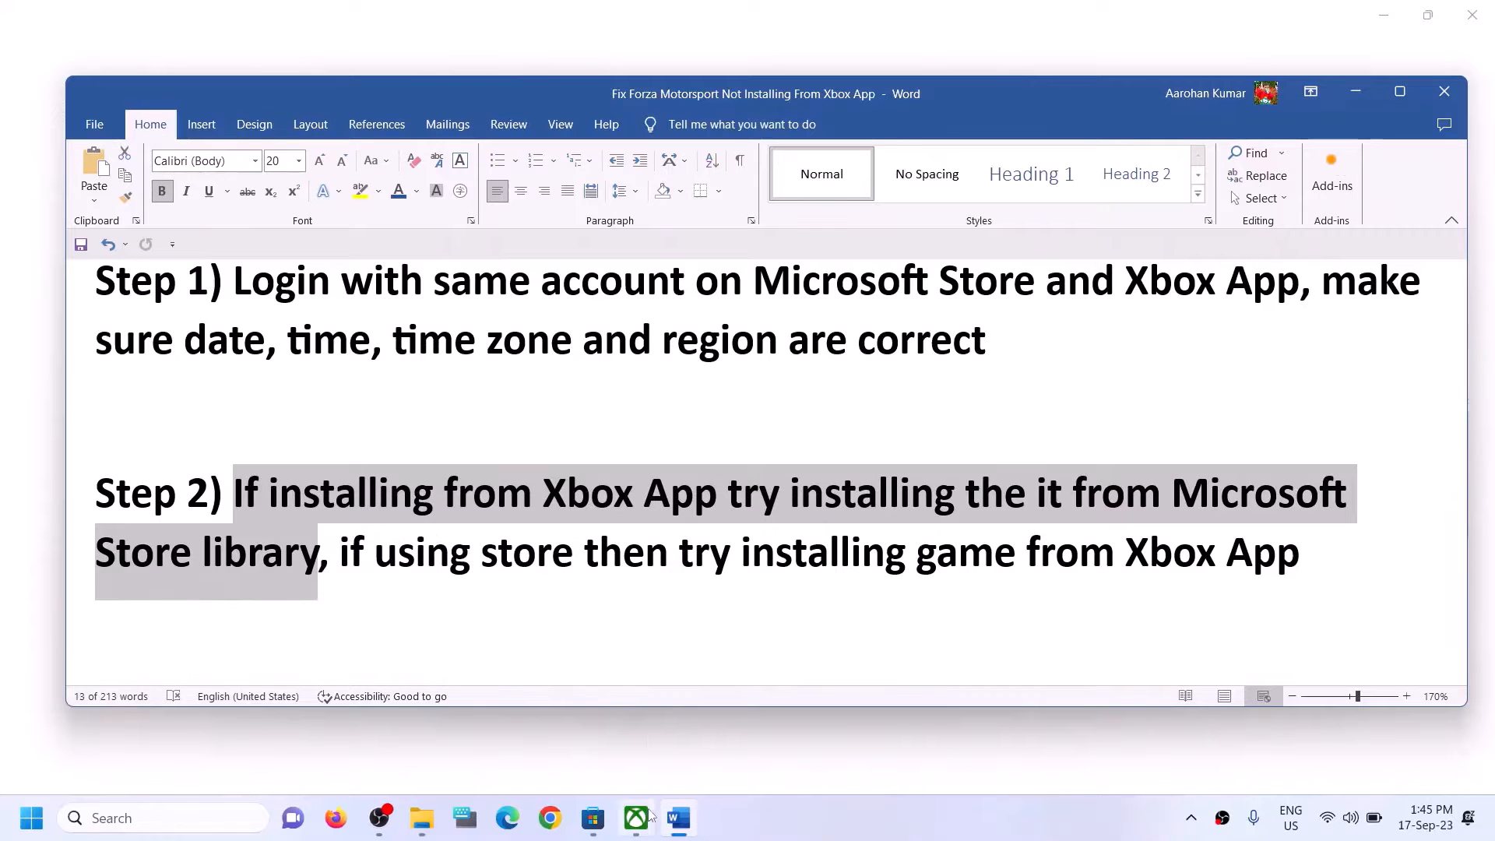
left_click(594, 829)
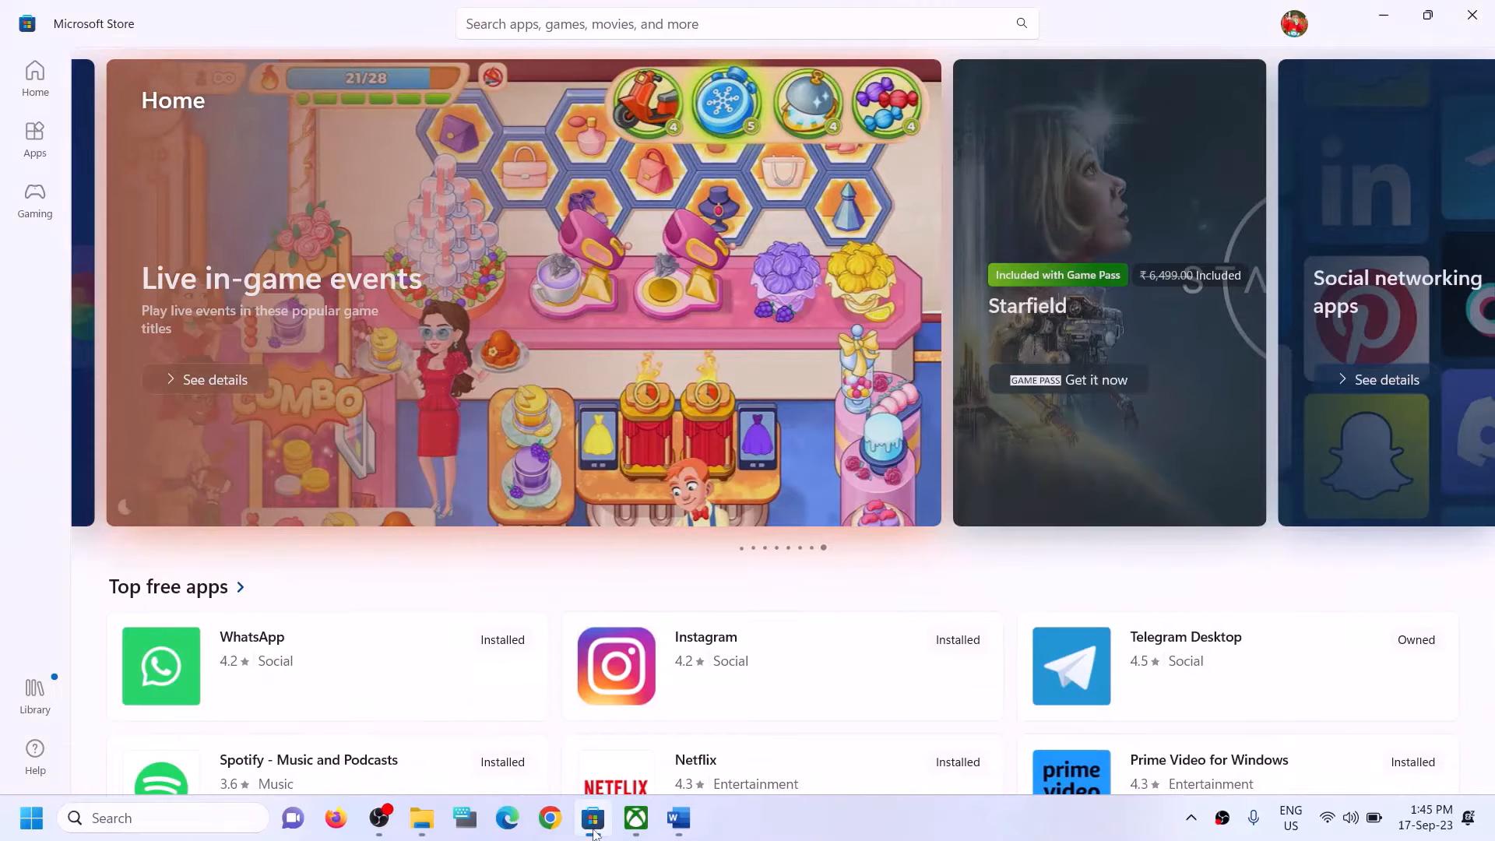
left_click(39, 701)
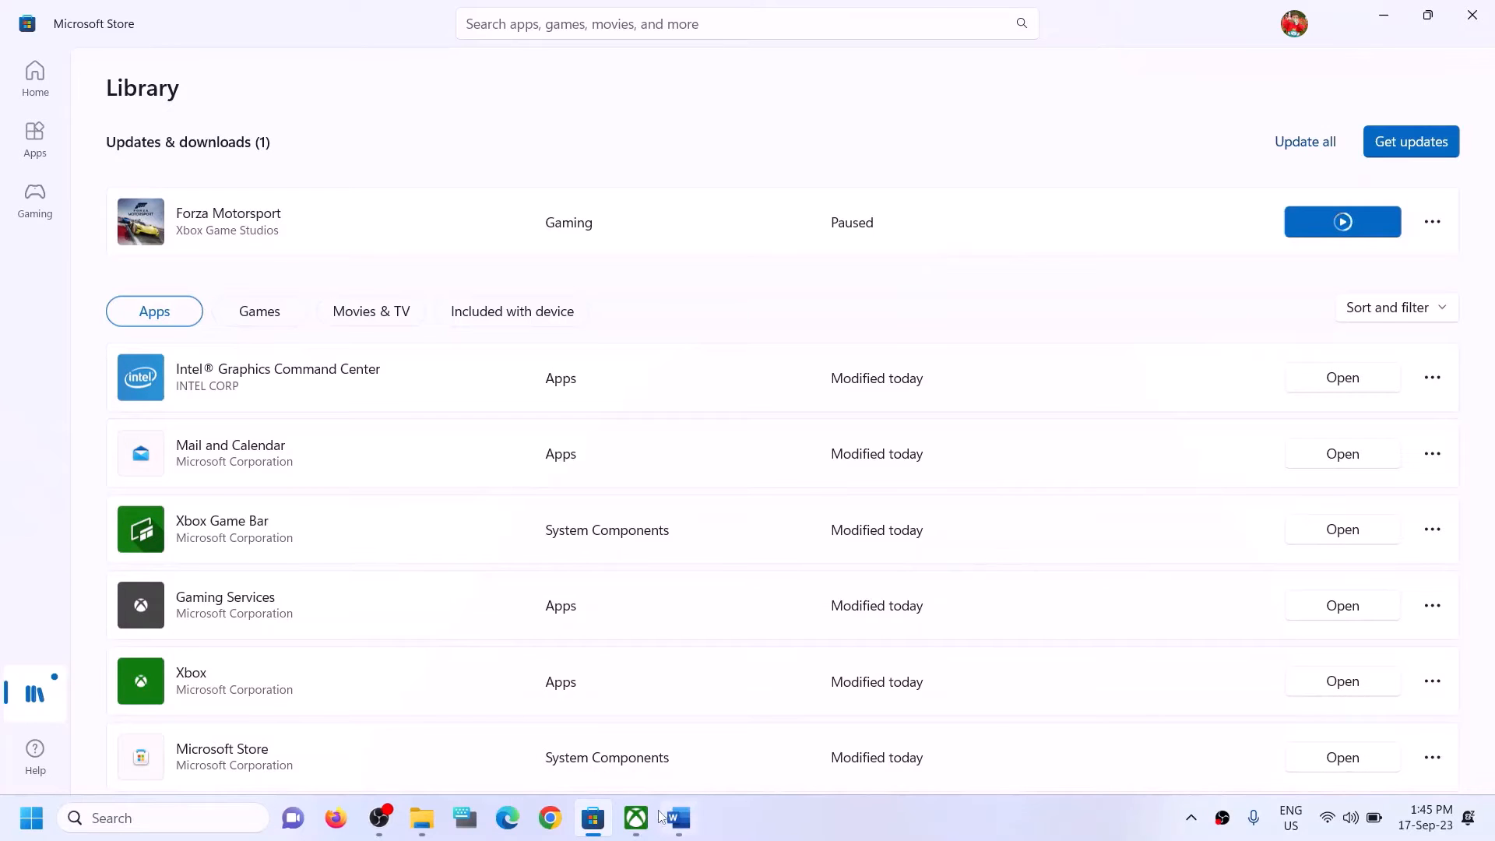
left_click(636, 817)
left_click(601, 825)
scroll(1084, 505, "down", 1)
scroll(1084, 505, "down", 8)
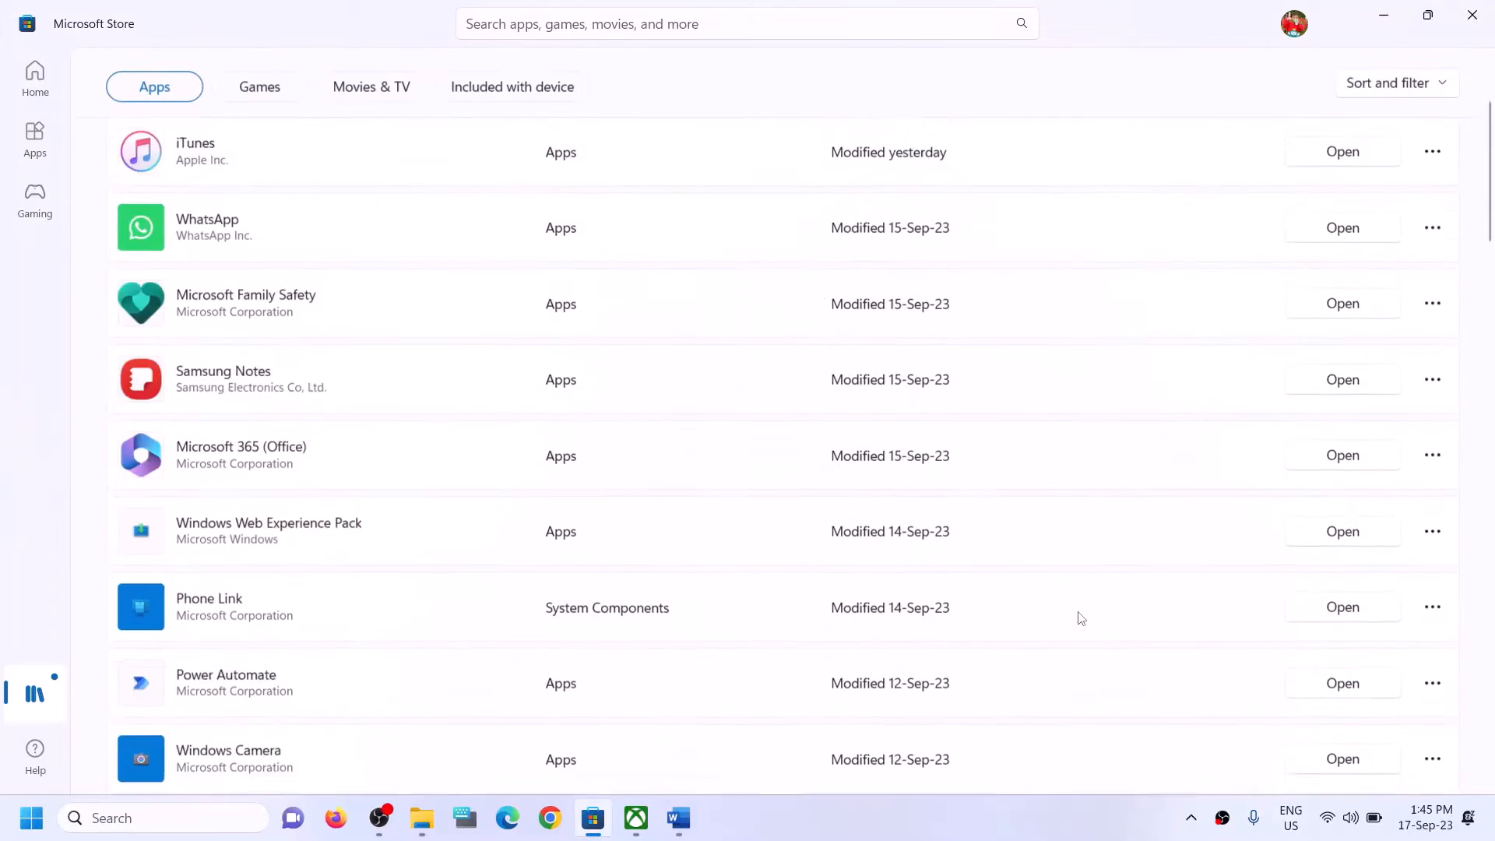
scroll(1077, 617, "up", 10)
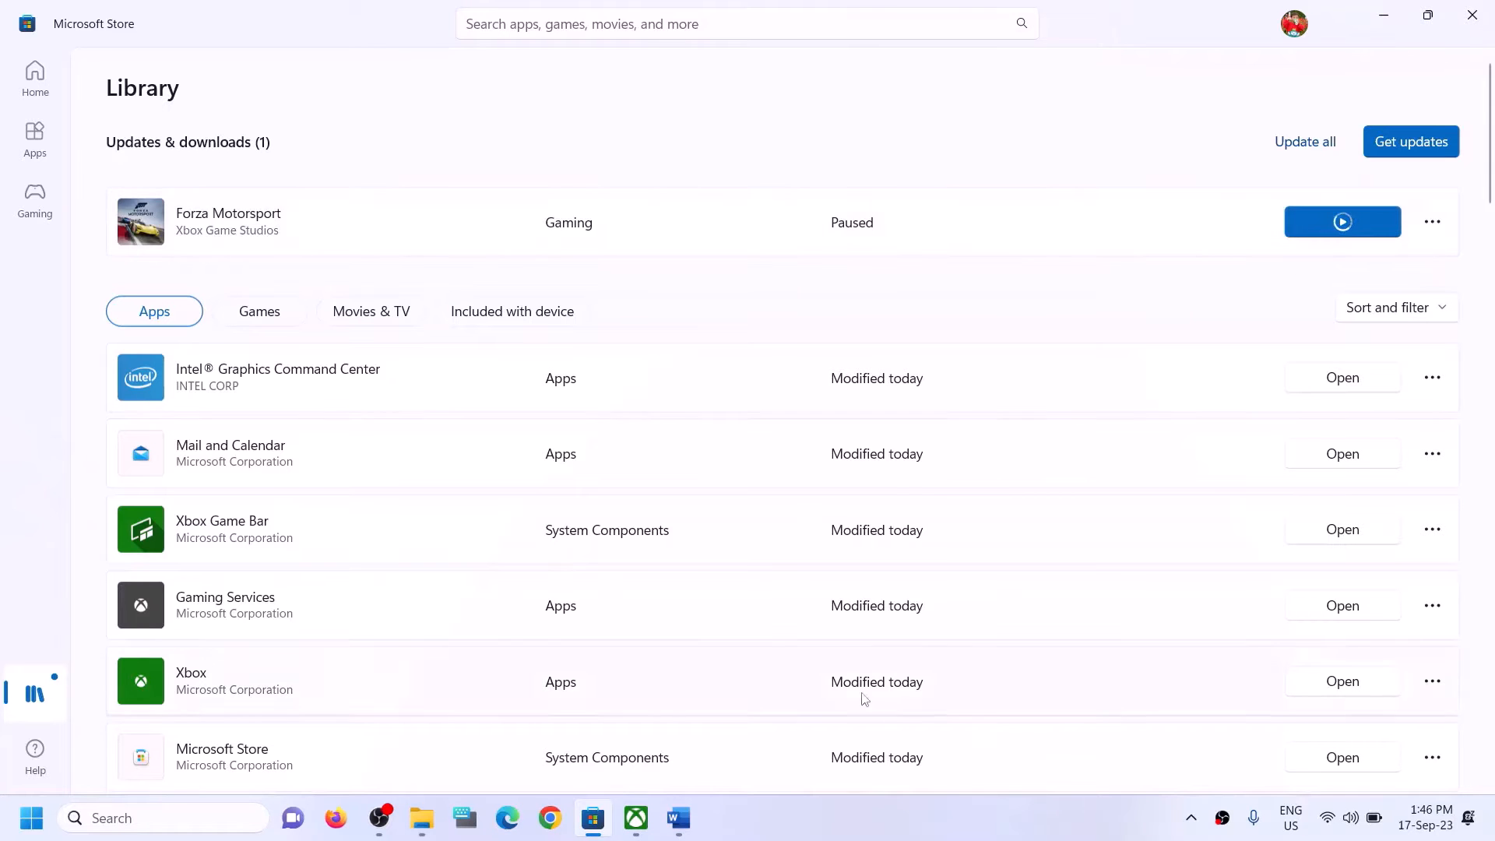
Return to Word and highlight the Step 2 advice about installing the game from the Xbox App when using the store.
left_click(678, 818)
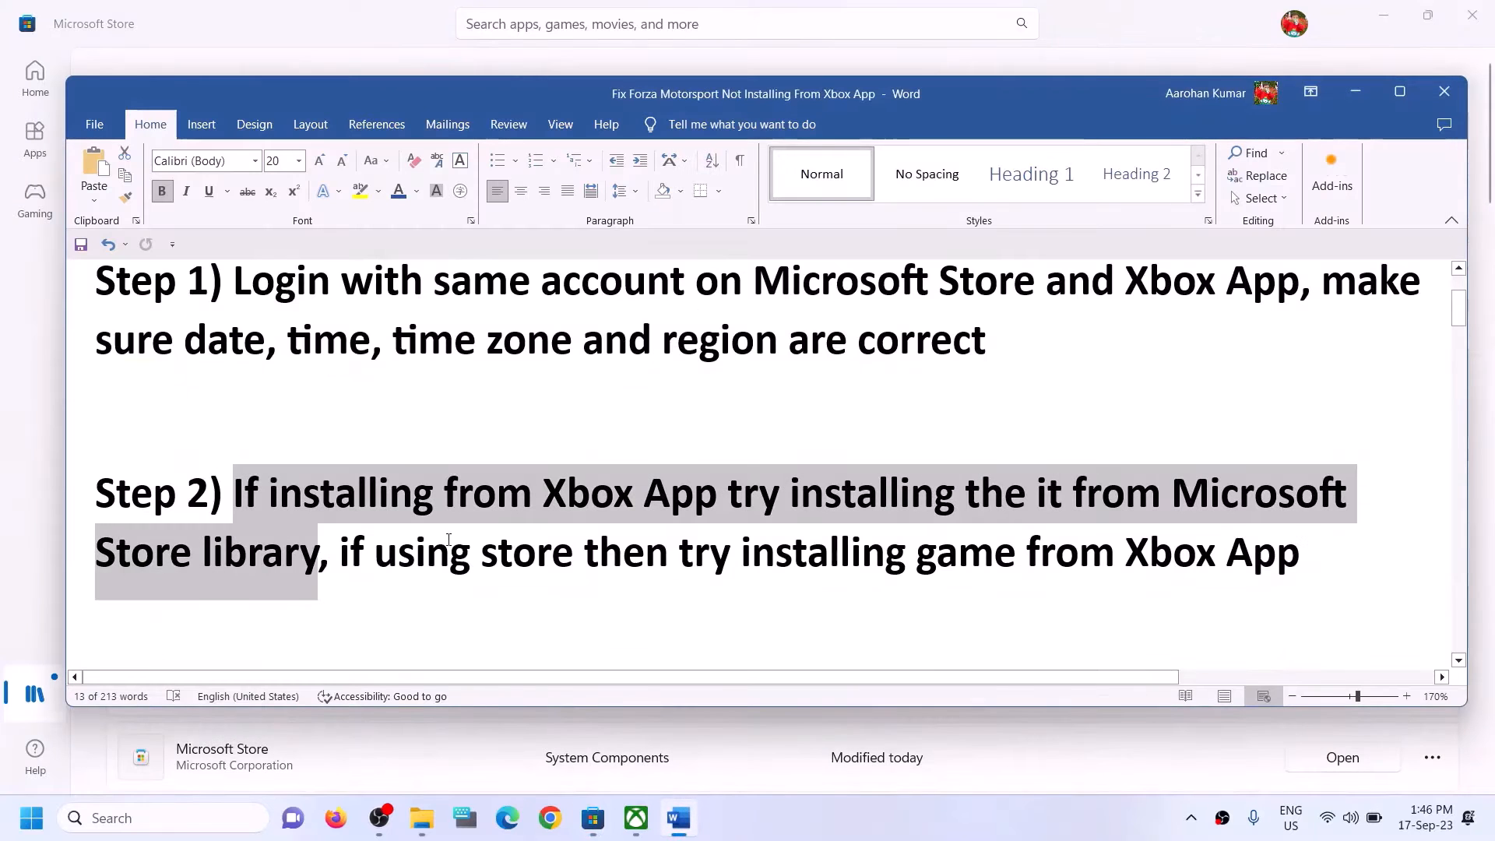
left_click_drag(343, 549, 1026, 549)
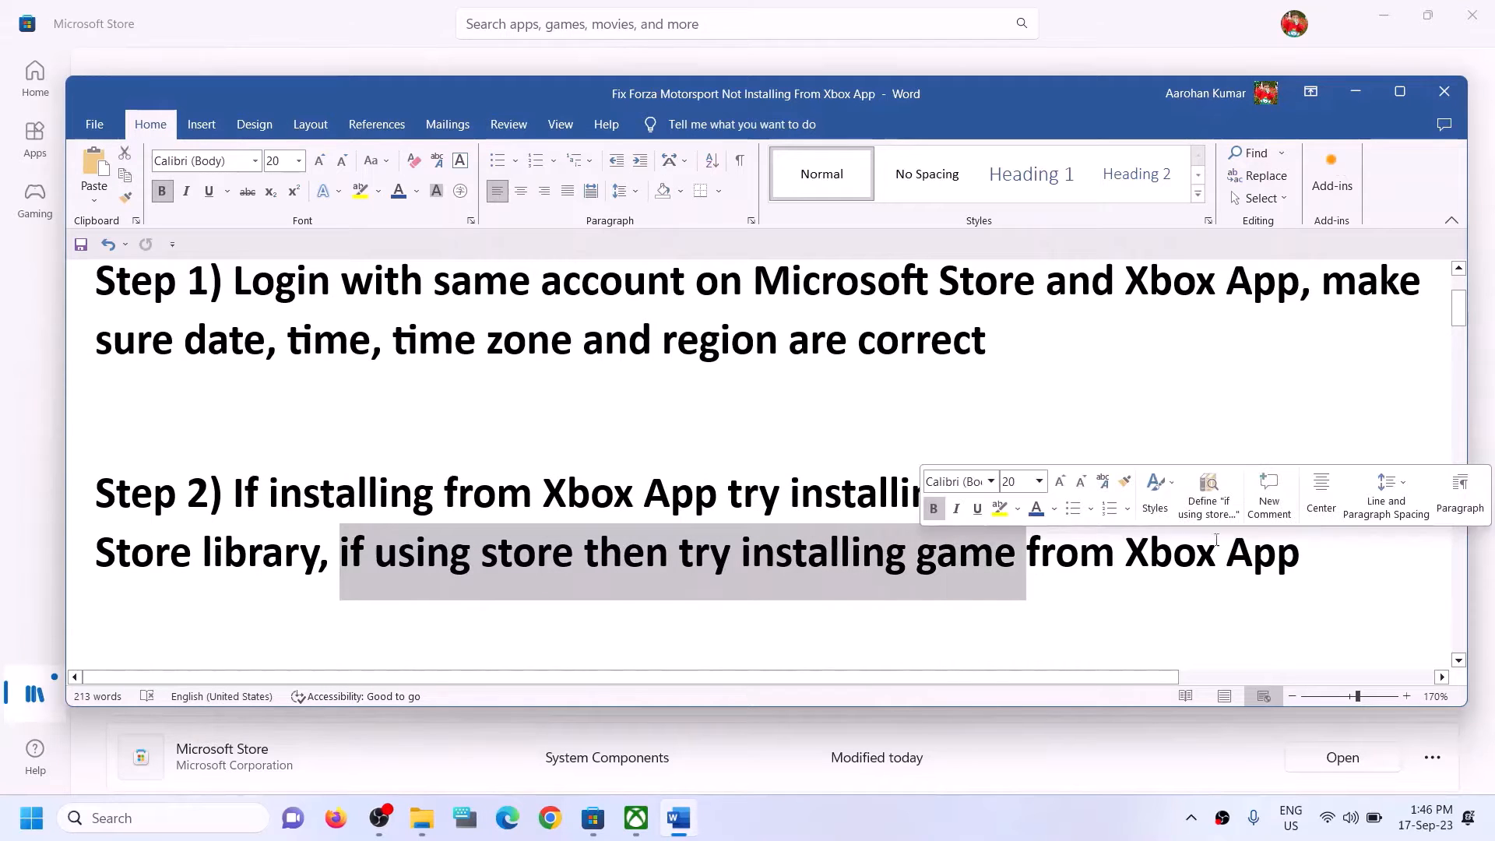
left_click(576, 560)
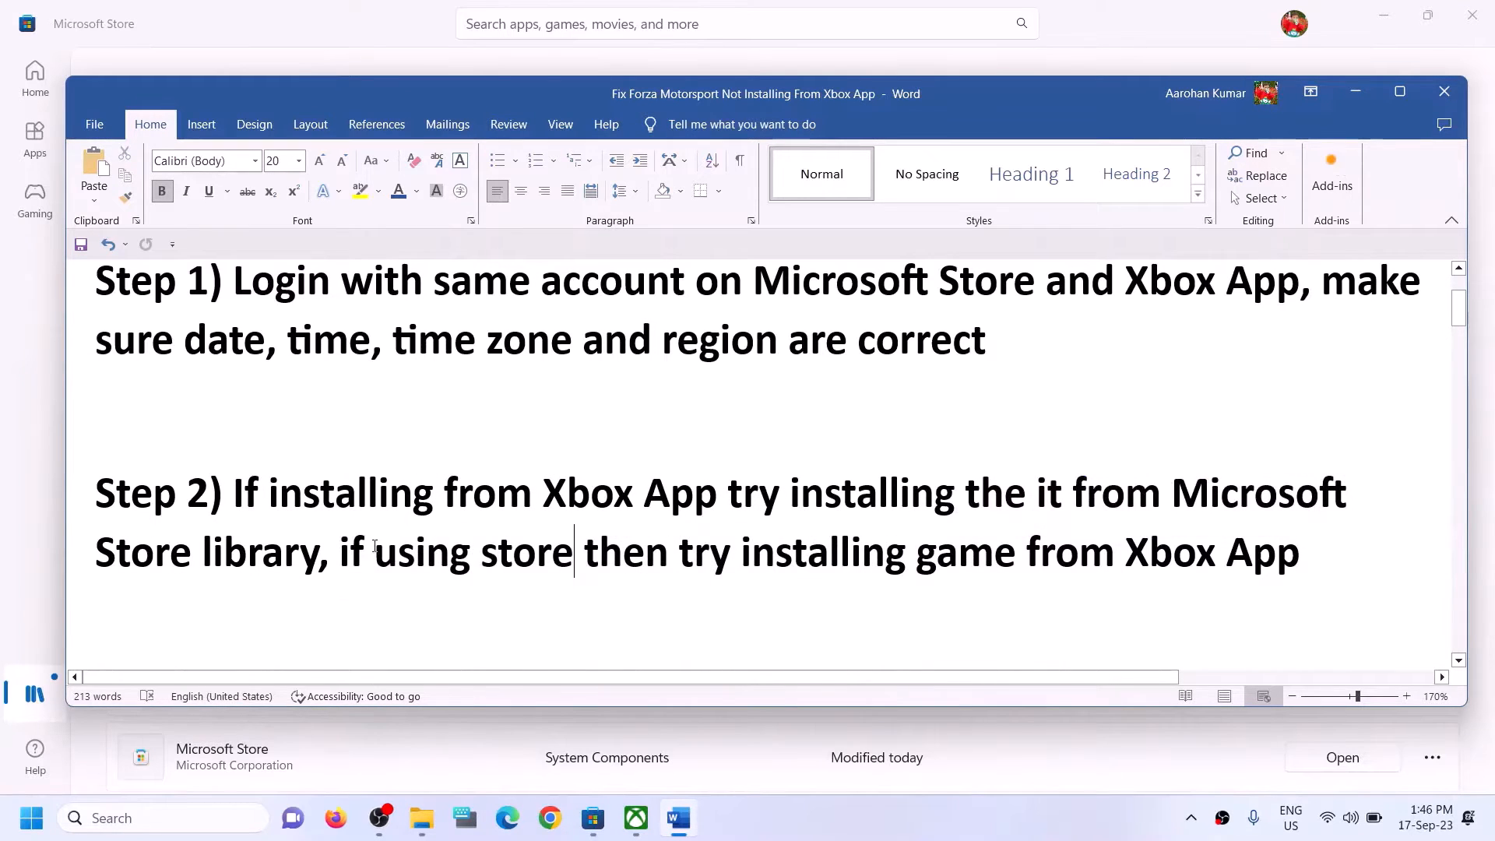
left_click_drag(363, 549, 536, 546)
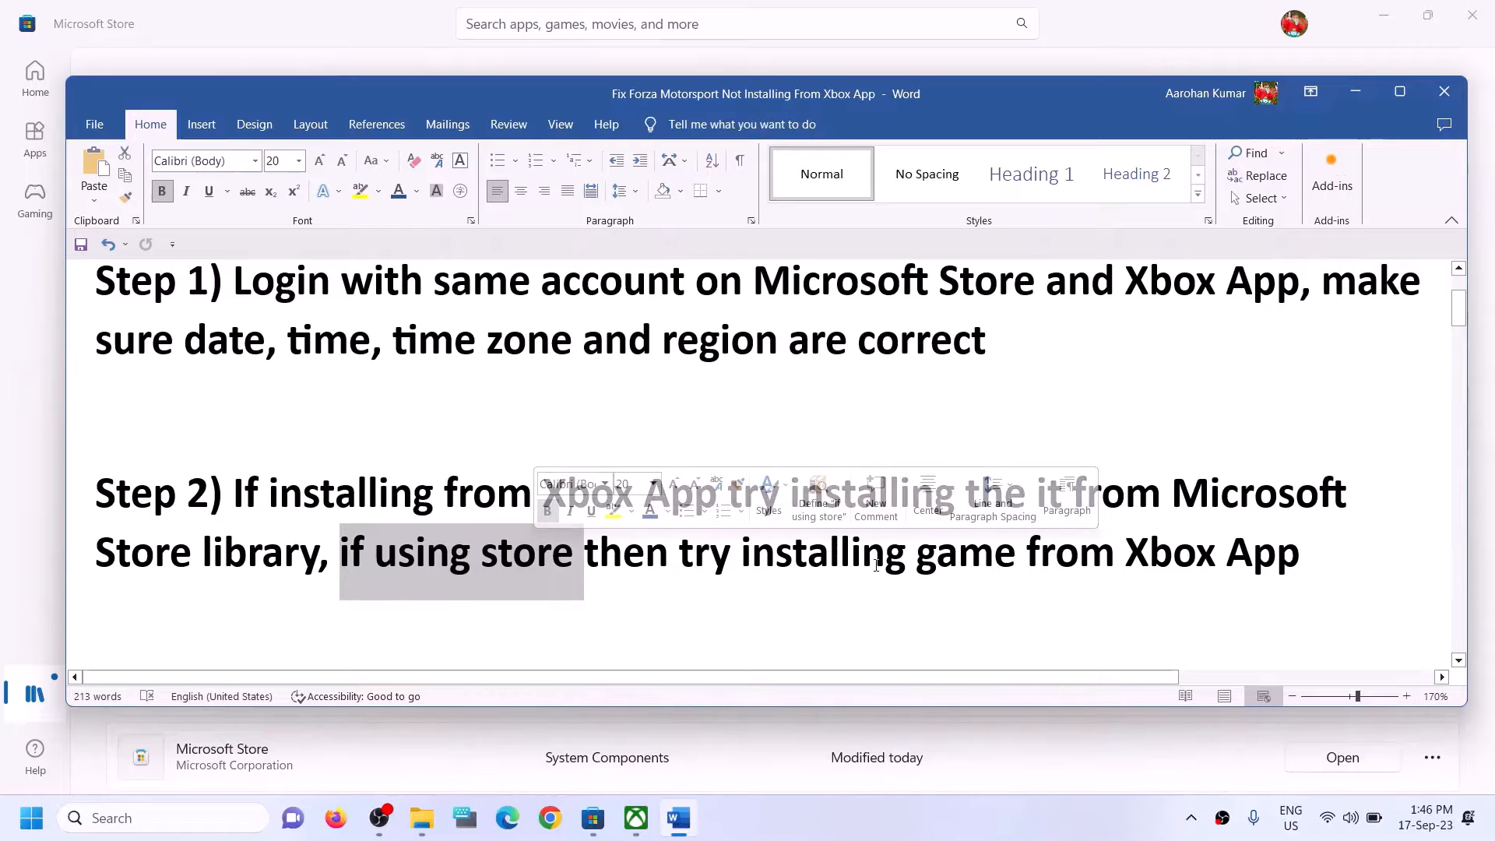
left_click_drag(740, 549, 1301, 549)
left_click(535, 550)
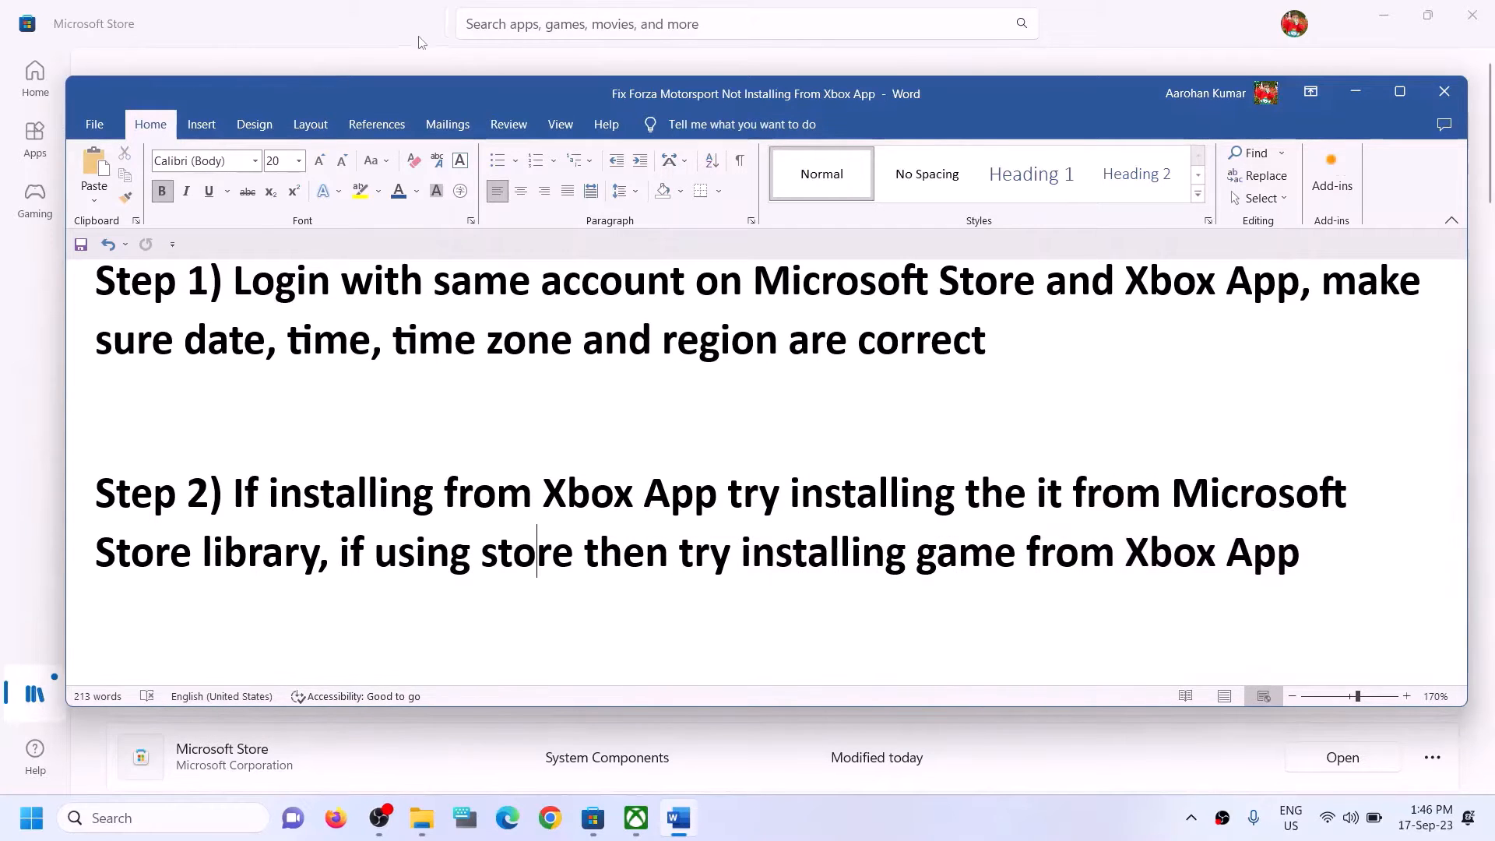
Switch to the Xbox app and search for "forza", leaving the suggestions without opening one.
left_click(179, 73)
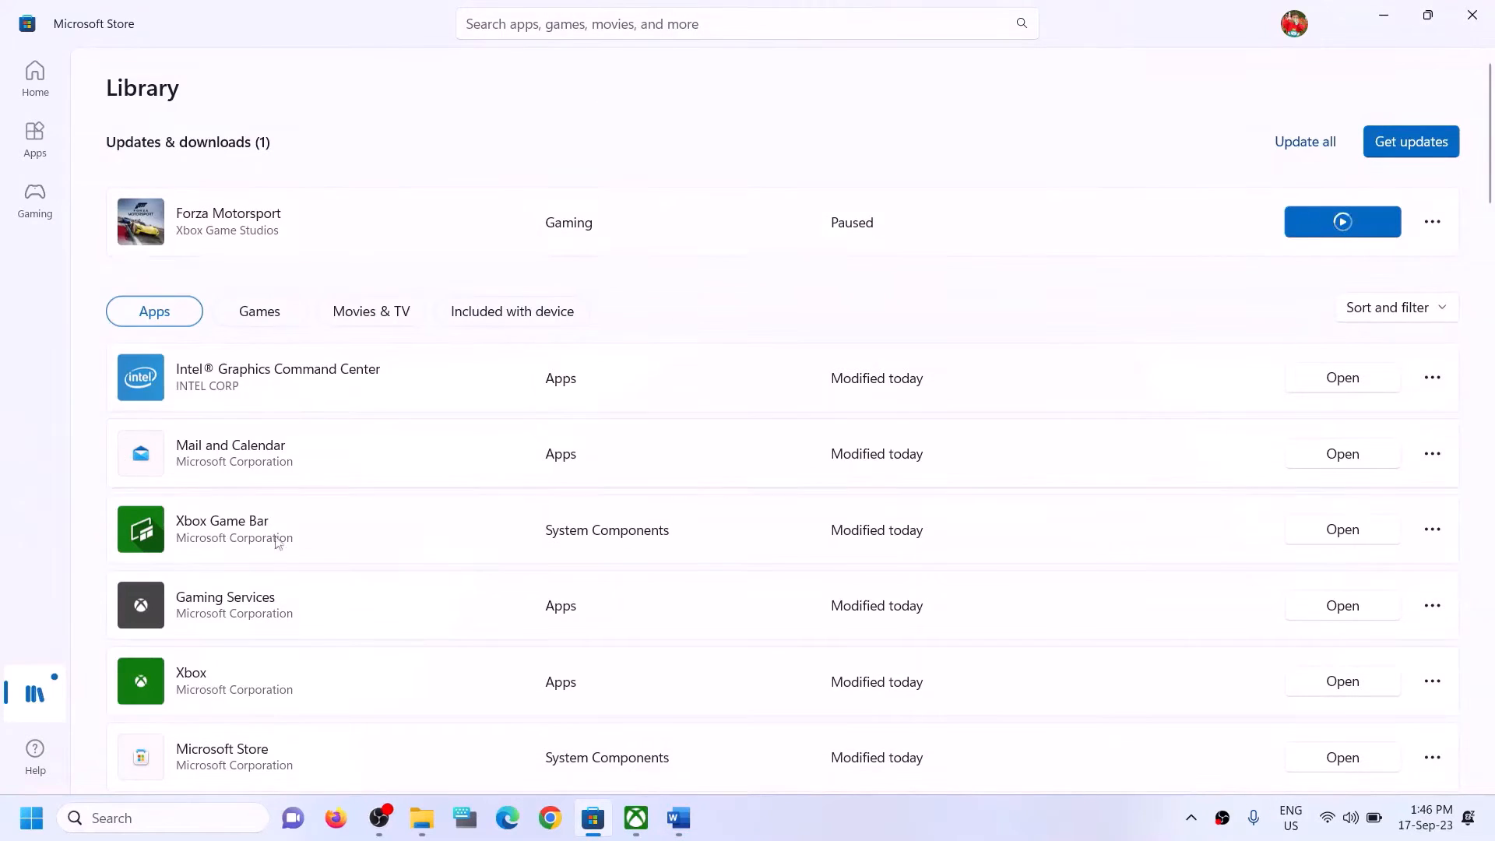
left_click(636, 818)
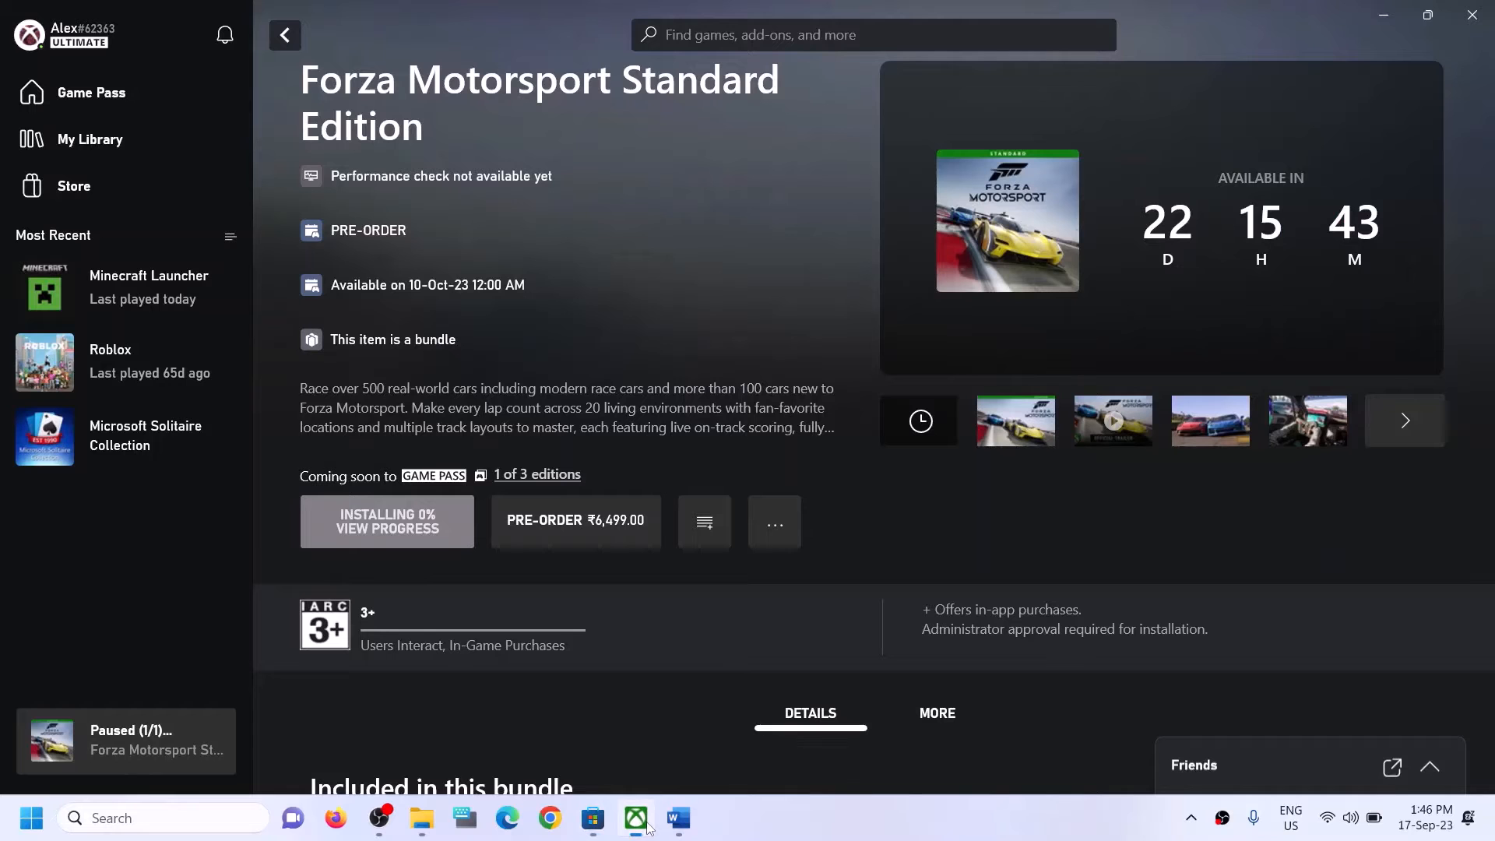
left_click(774, 33)
type("forza")
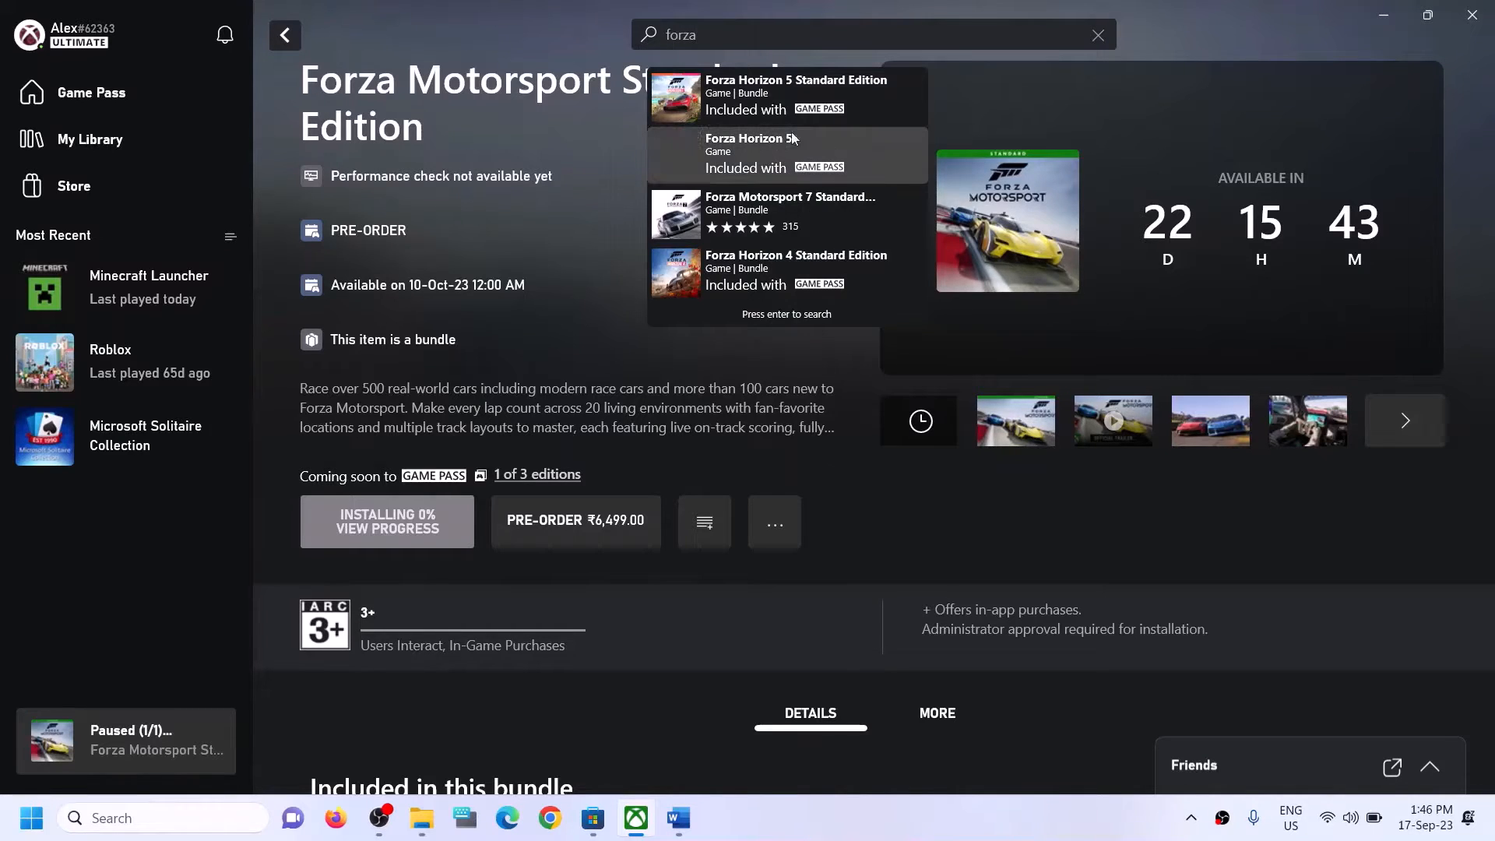
key("Escape")
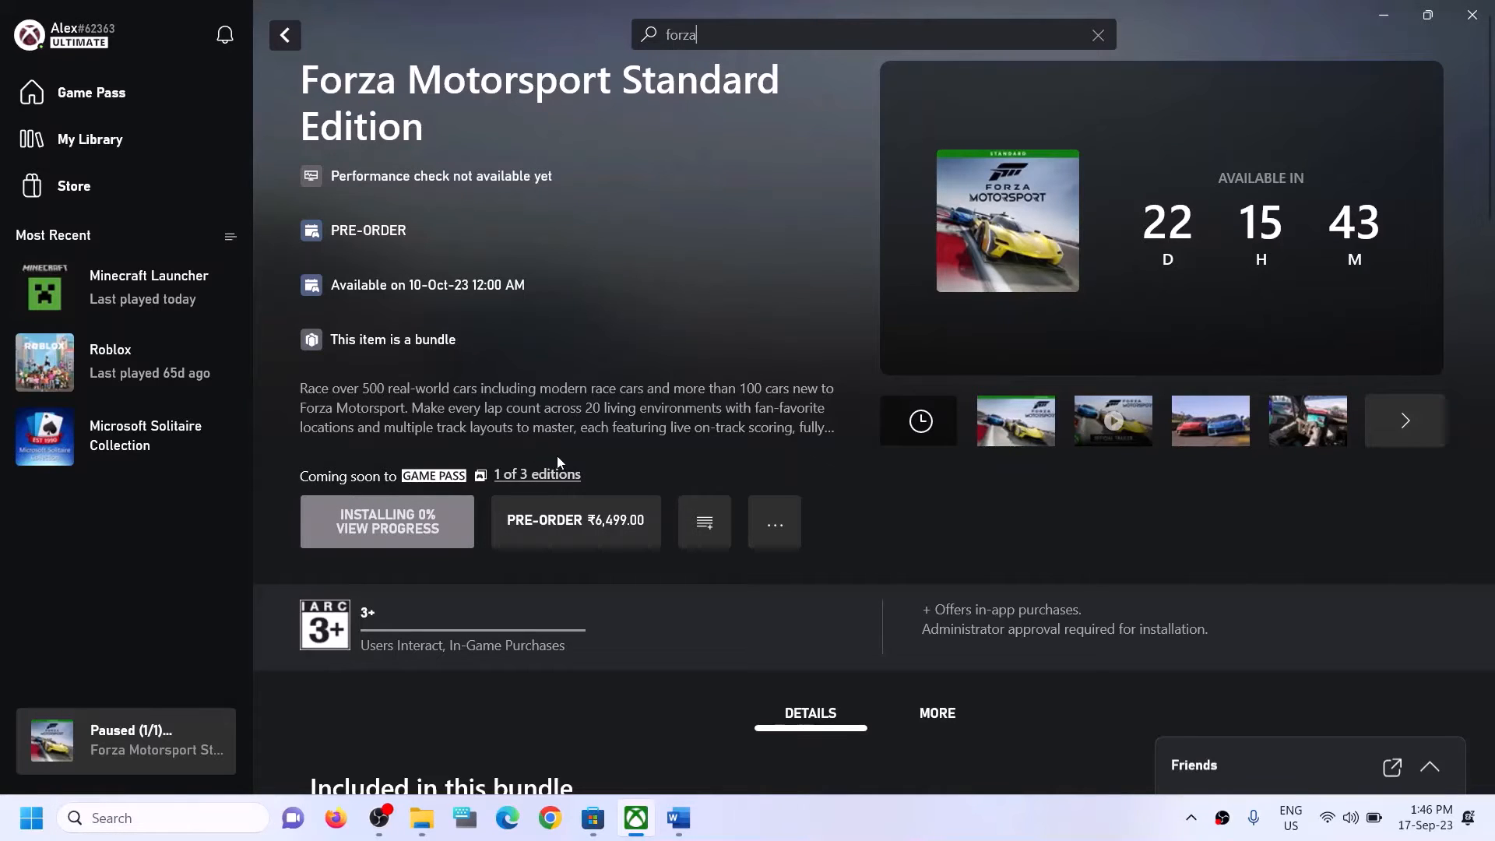
left_click(170, 824)
type("xbox")
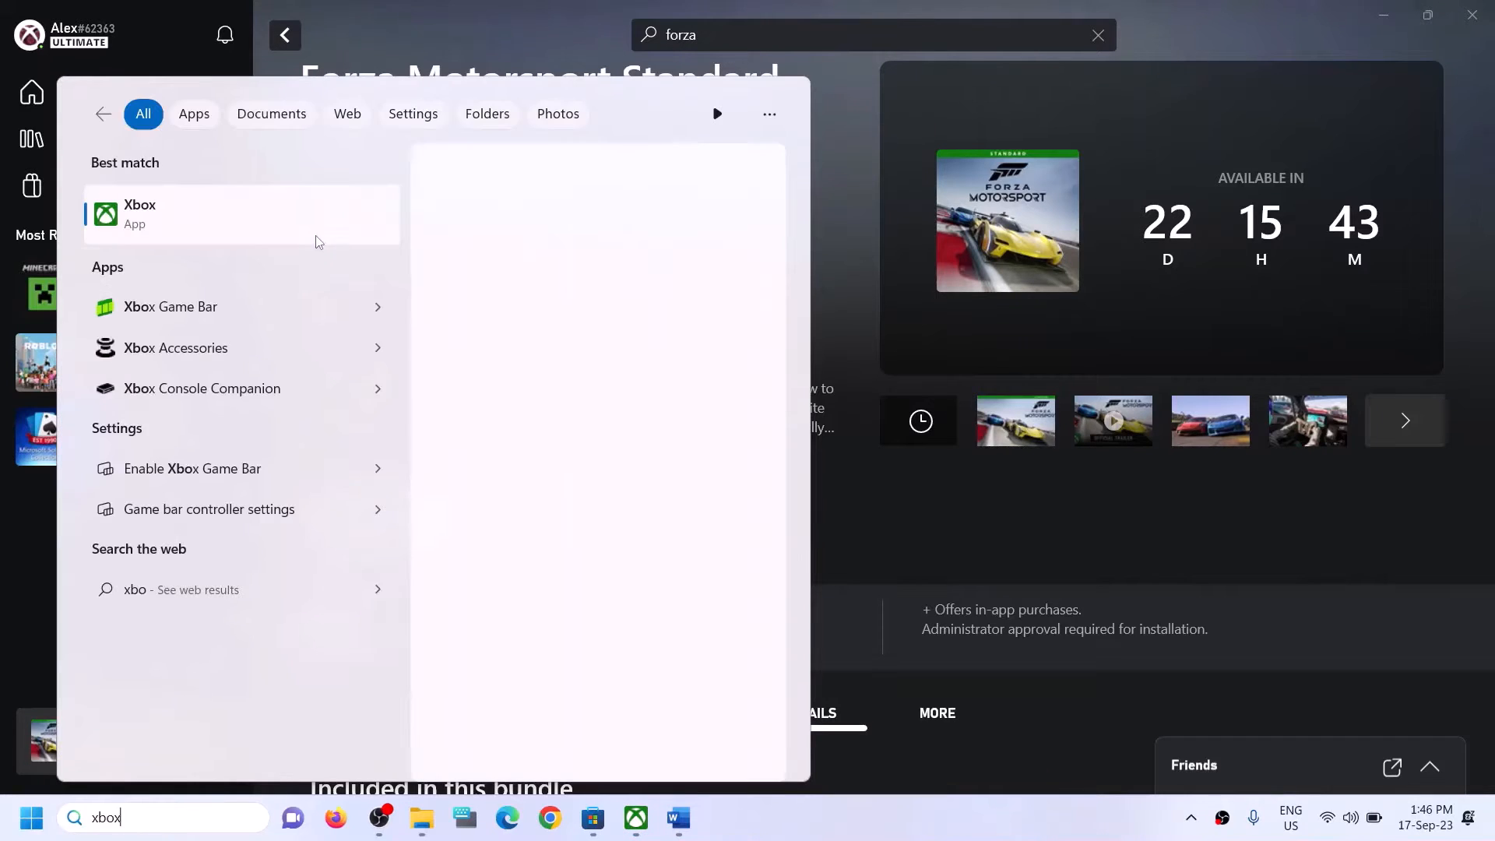
left_click(838, 204)
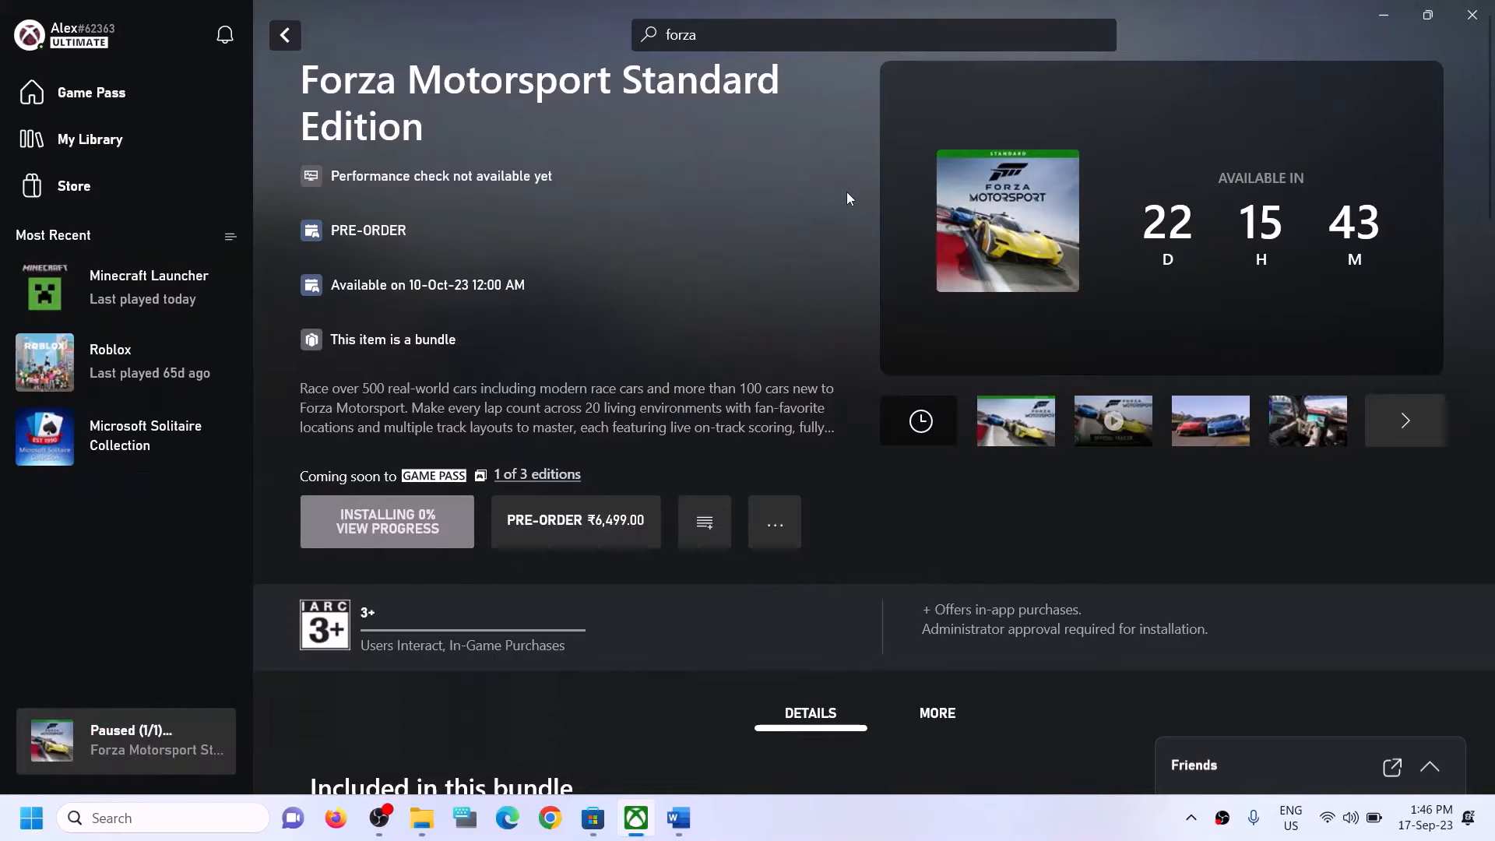
Switch to Word and copy the full Get-AppxPackage PowerShell command given under Step 3.
left_click(678, 818)
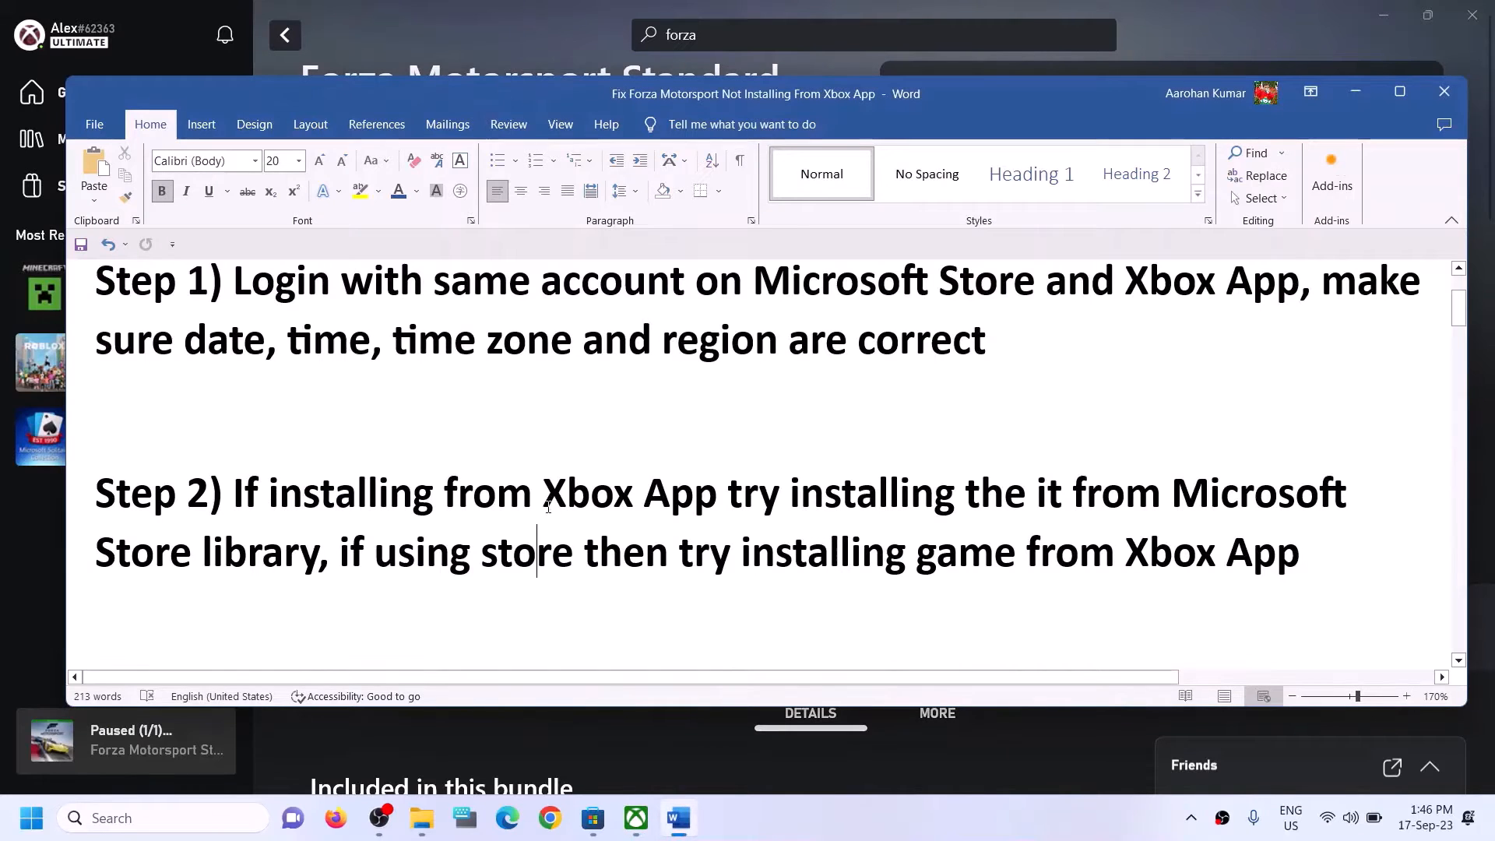
scroll(548, 508, "down", 5)
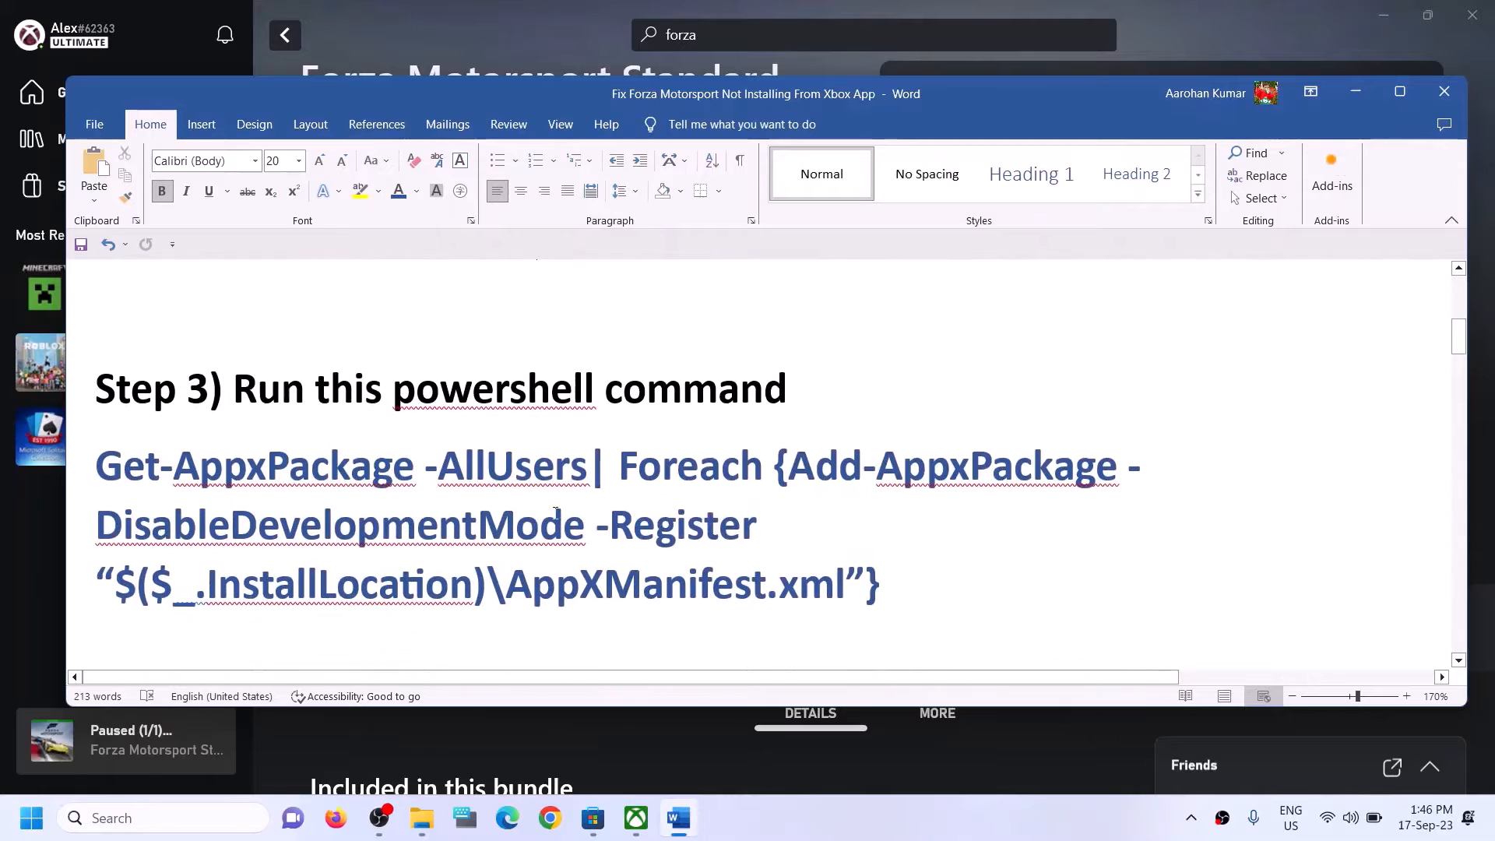
left_click_drag(894, 583, 153, 498)
right_click(153, 493)
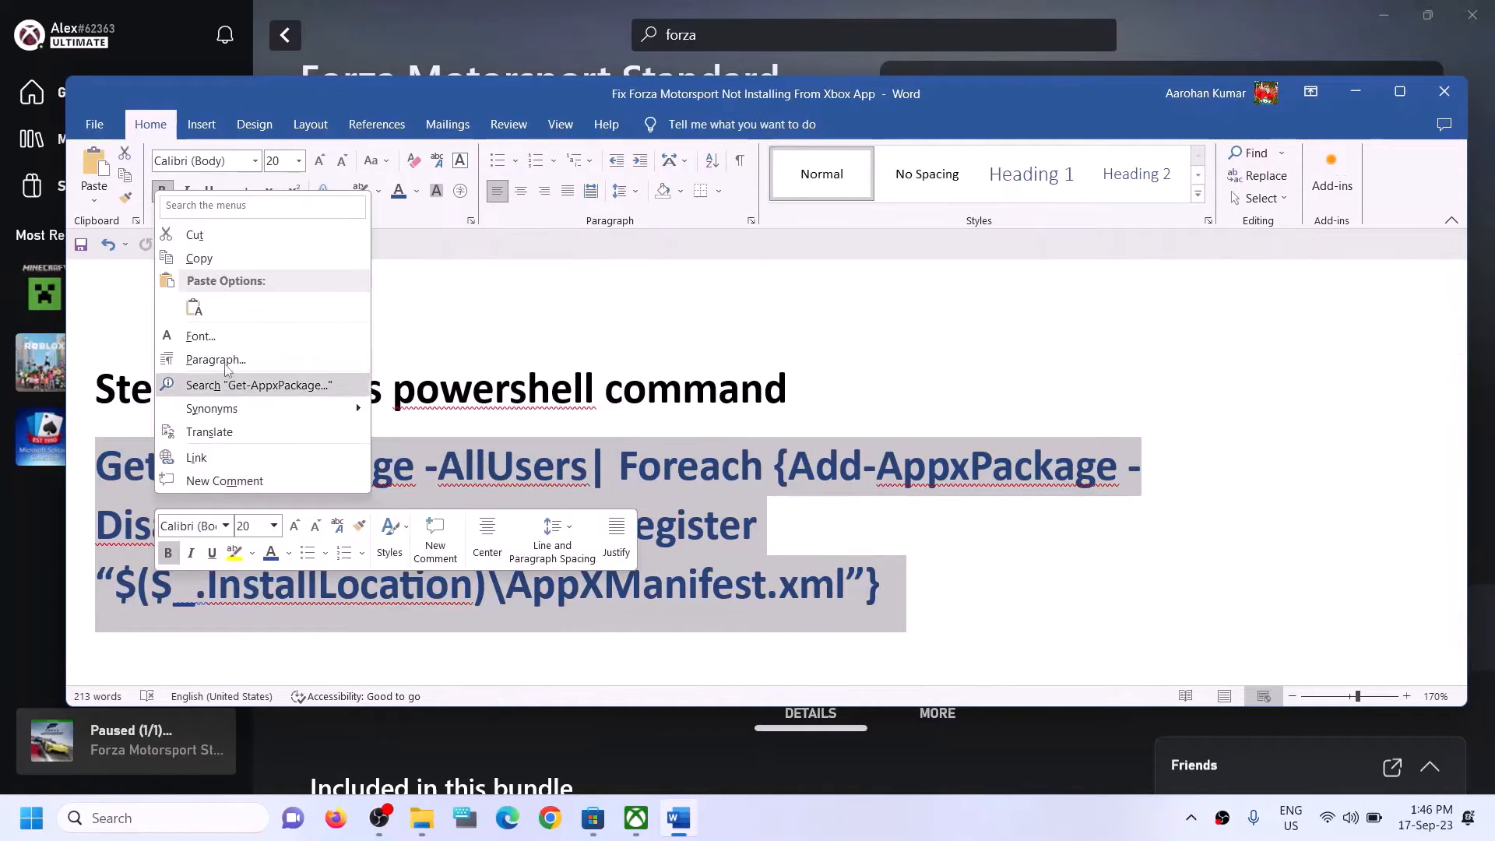
left_click(210, 258)
Search Windows for "powershell", run Windows PowerShell as administrator and allow it to make changes to the device.
left_click(152, 819)
type("po")
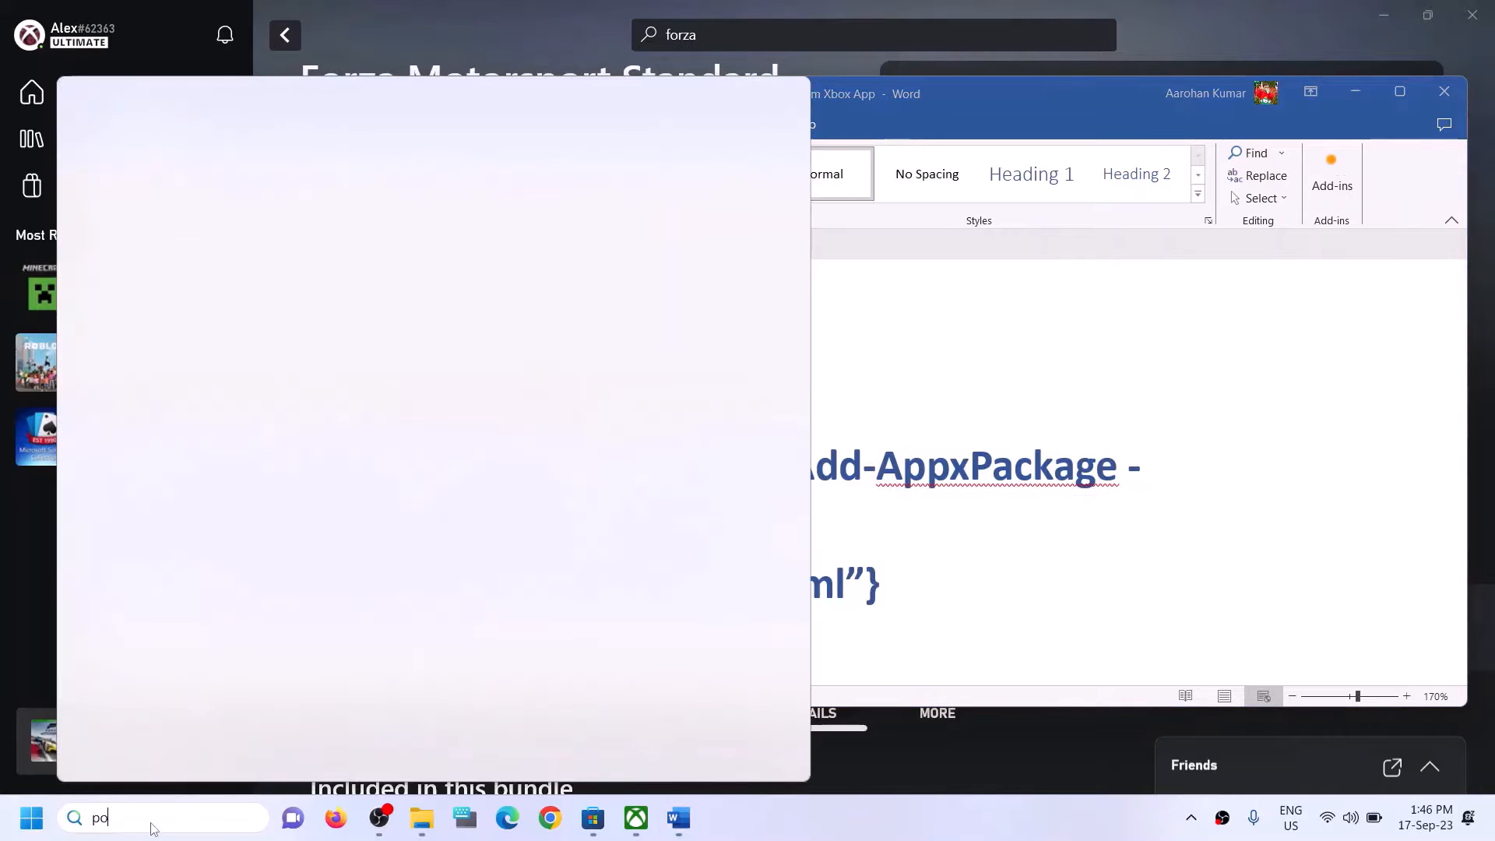
type("wers")
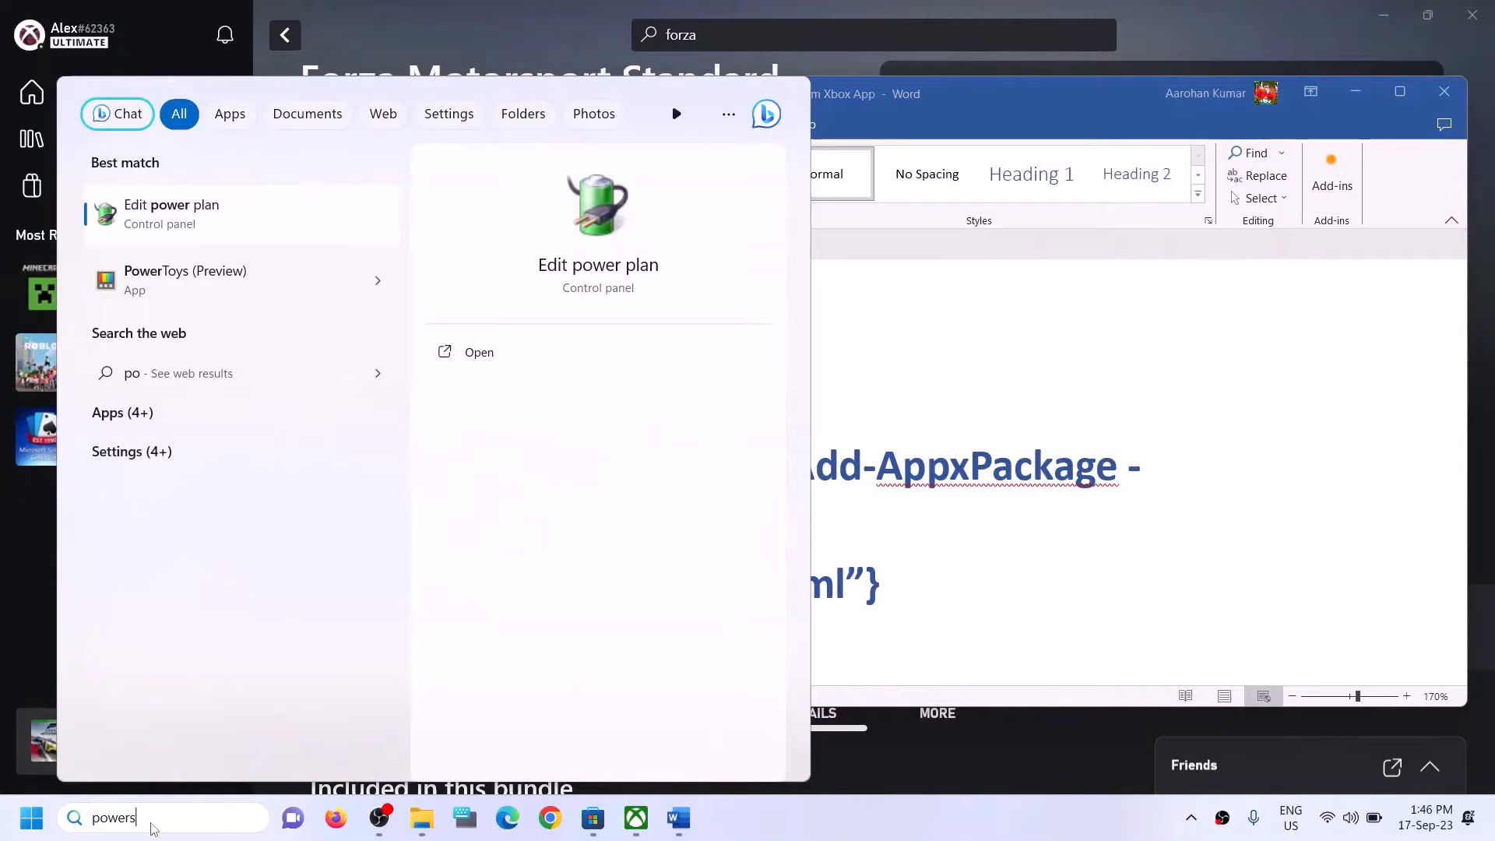
type("hell")
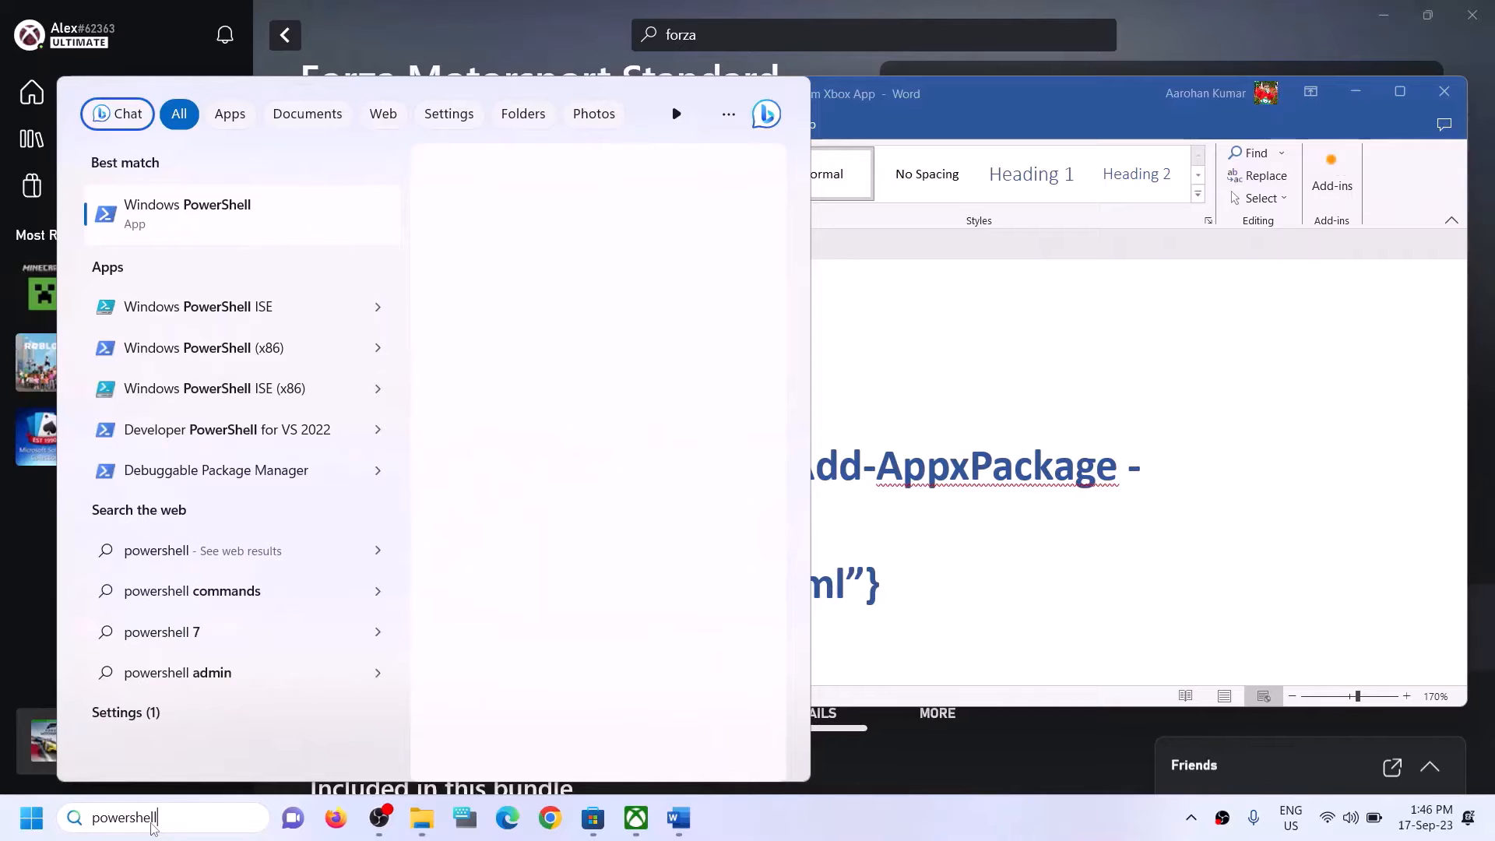
right_click(332, 244)
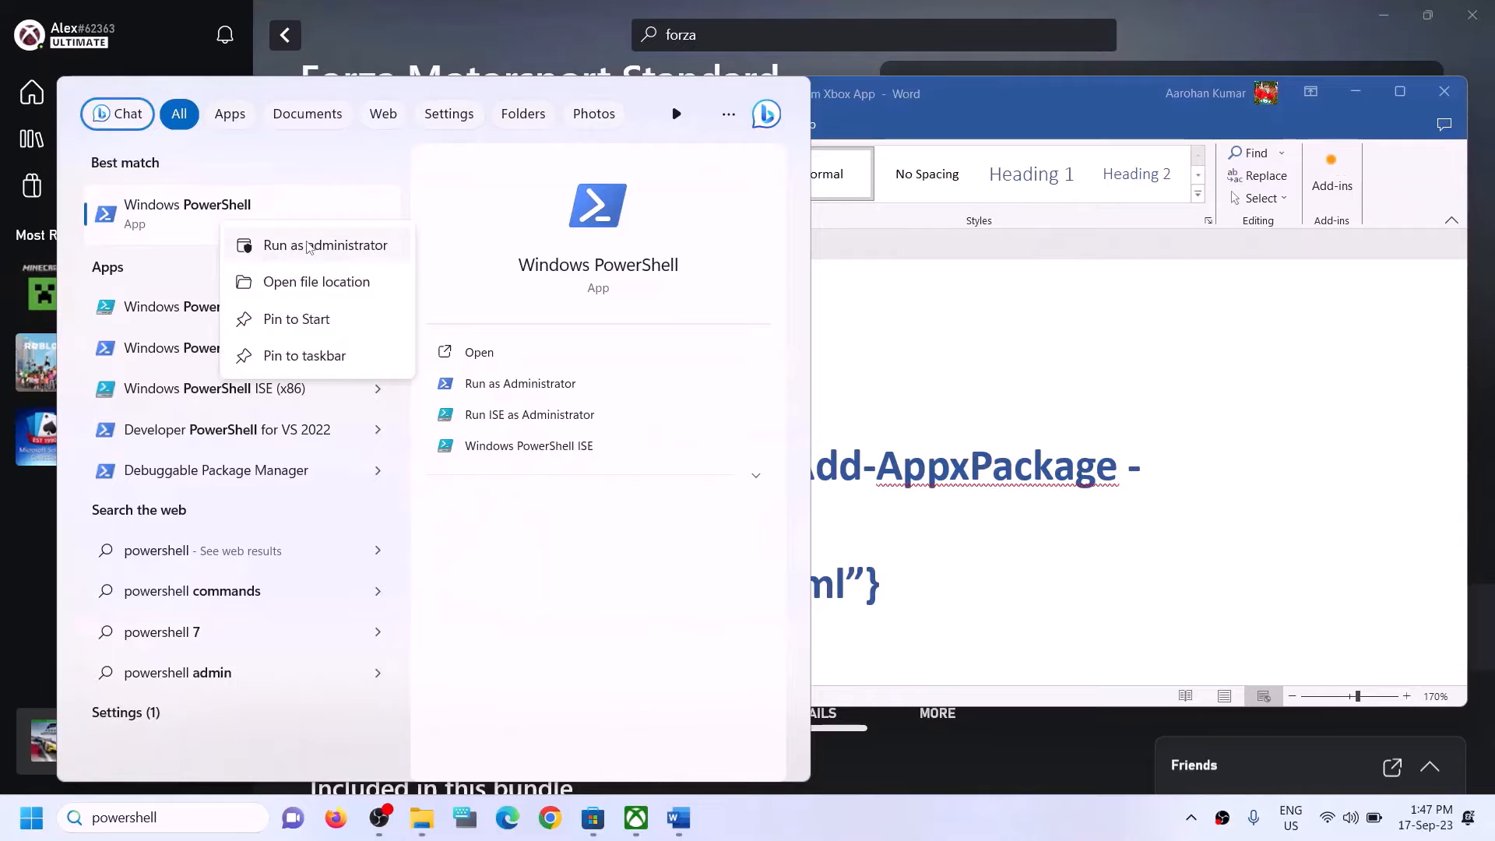
key("Escape")
key("ctrl+shift+Return")
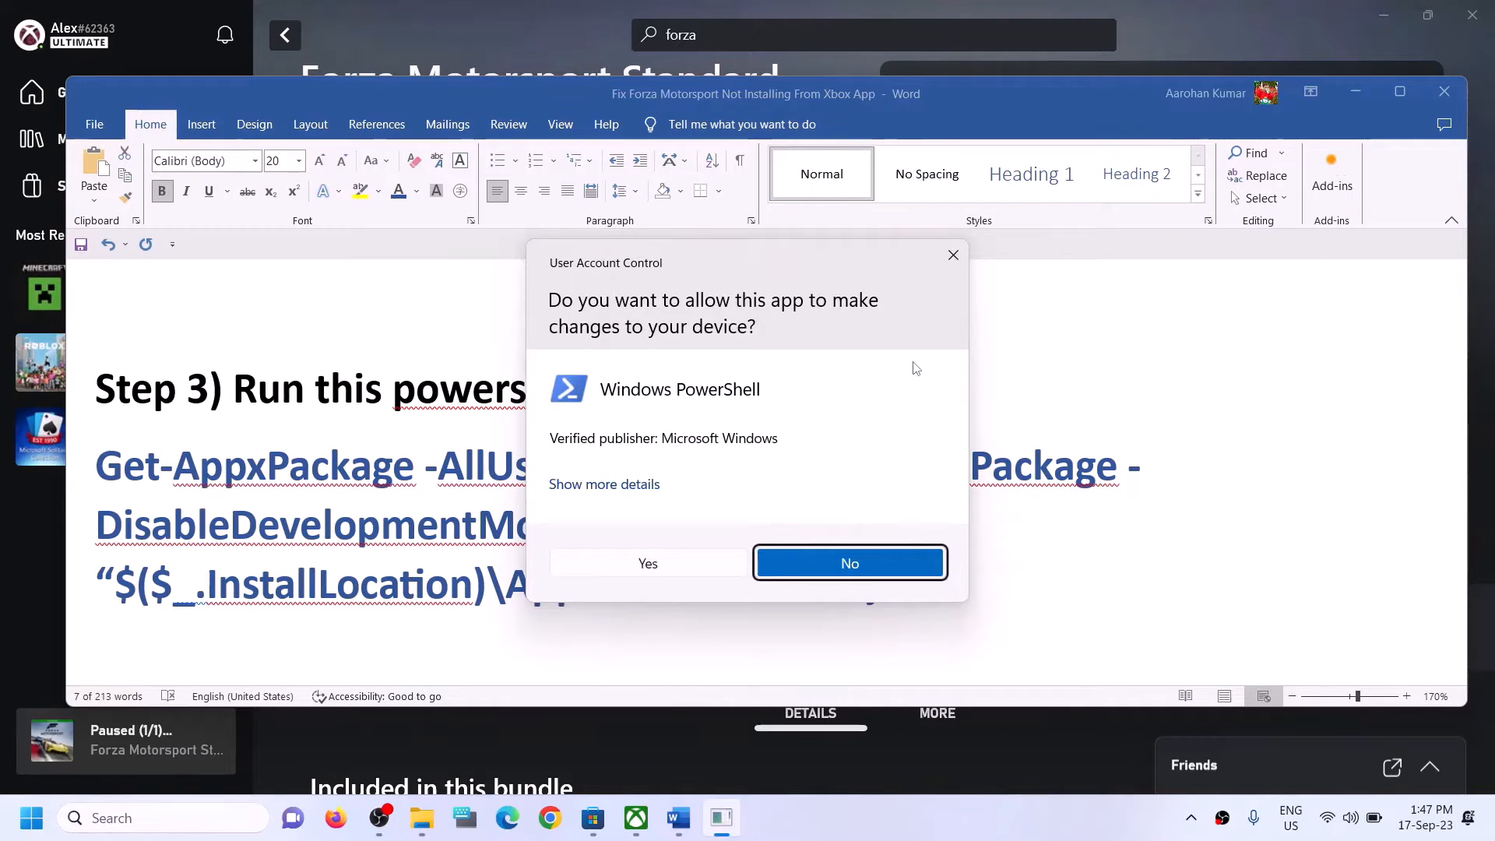
left_click(648, 563)
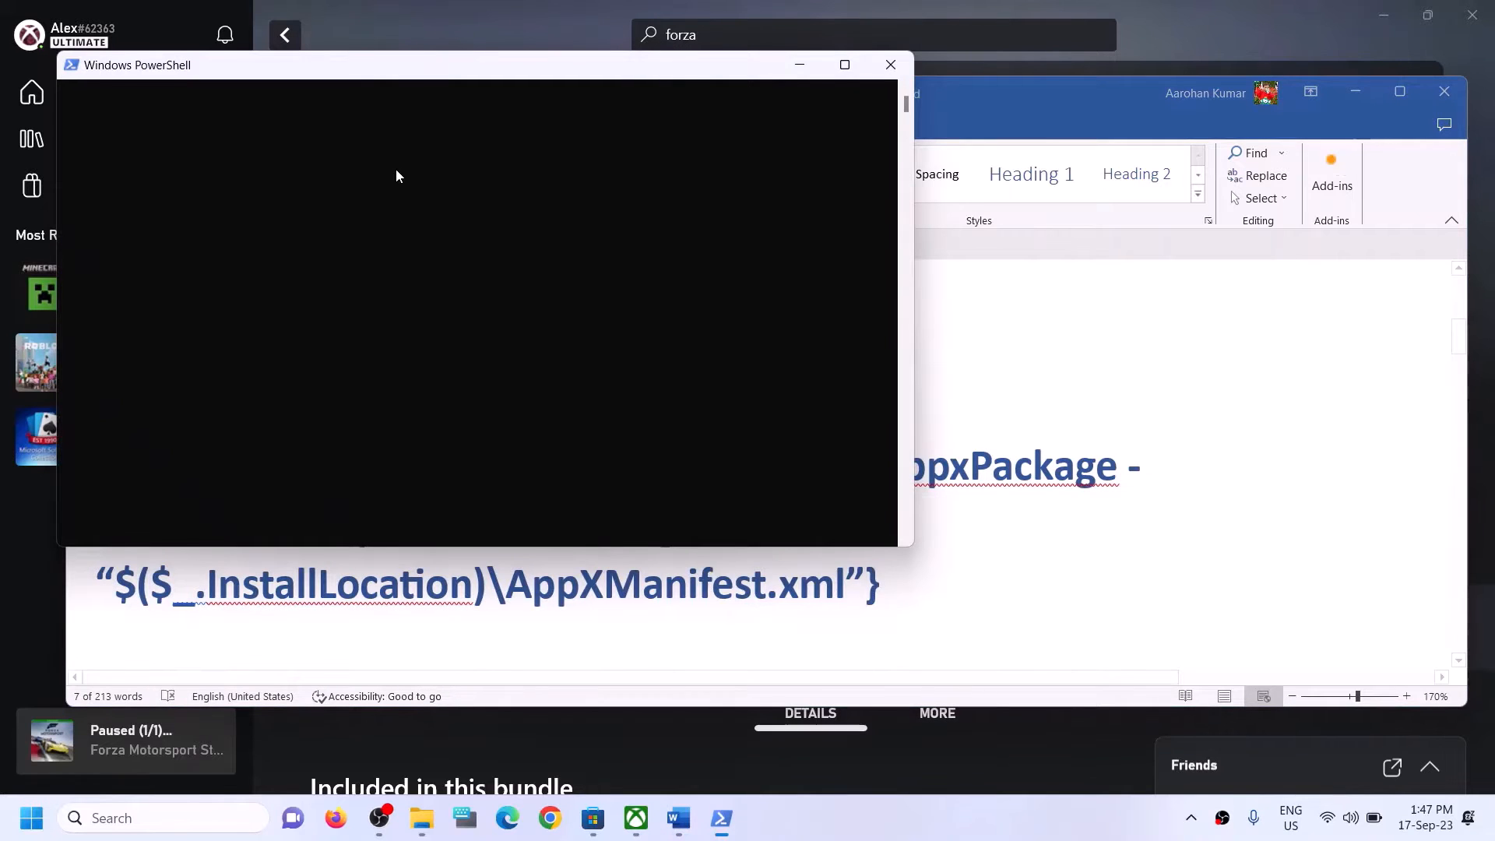
Move the PowerShell window toward the middle of the screen, then paste and run the copied Get-AppxPackage command.
left_click_drag(389, 63, 601, 194)
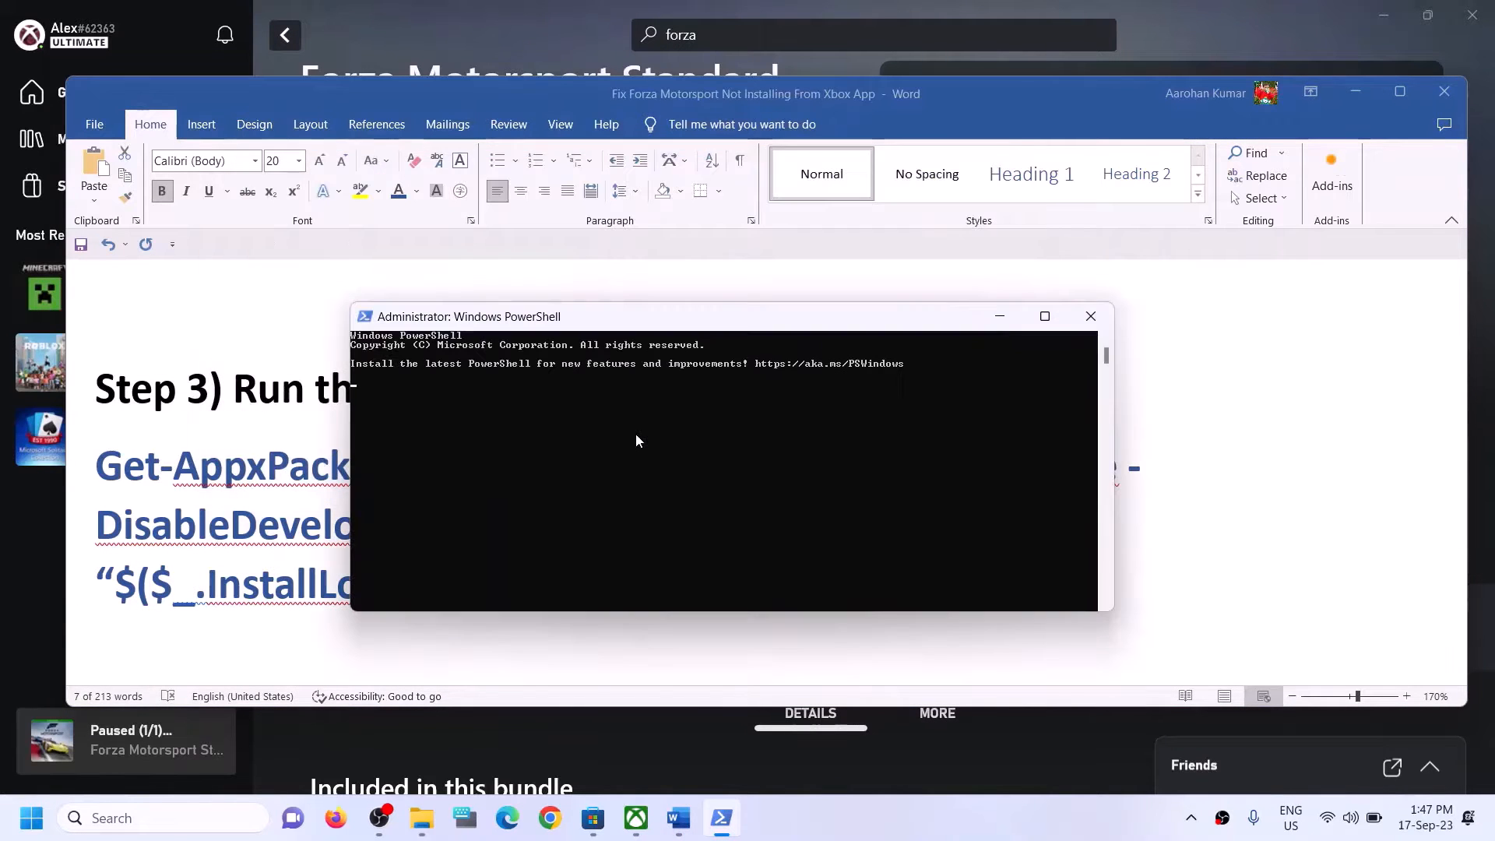
right_click(629, 432)
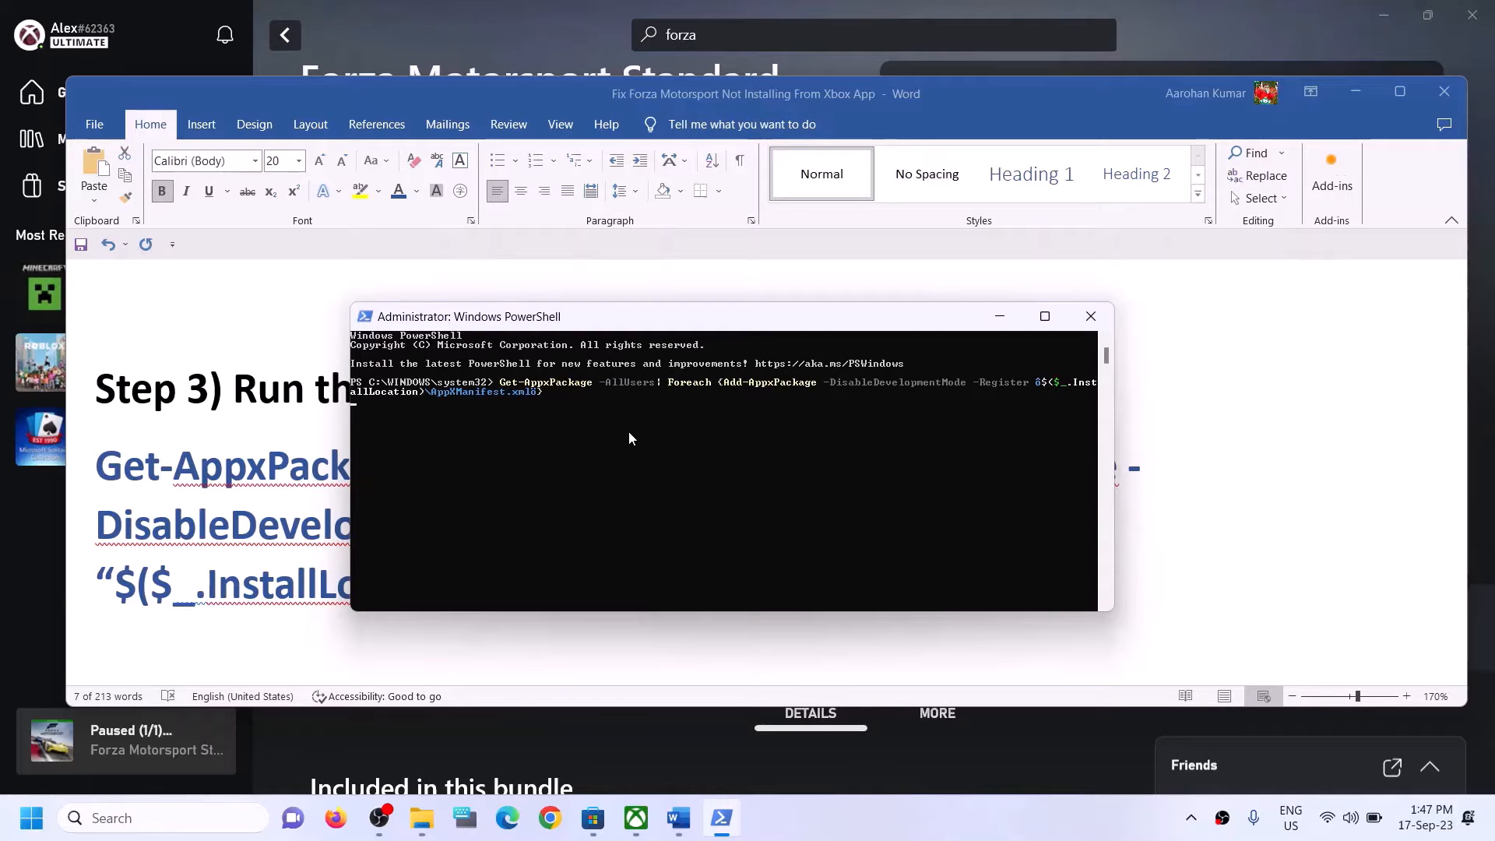
key("Return")
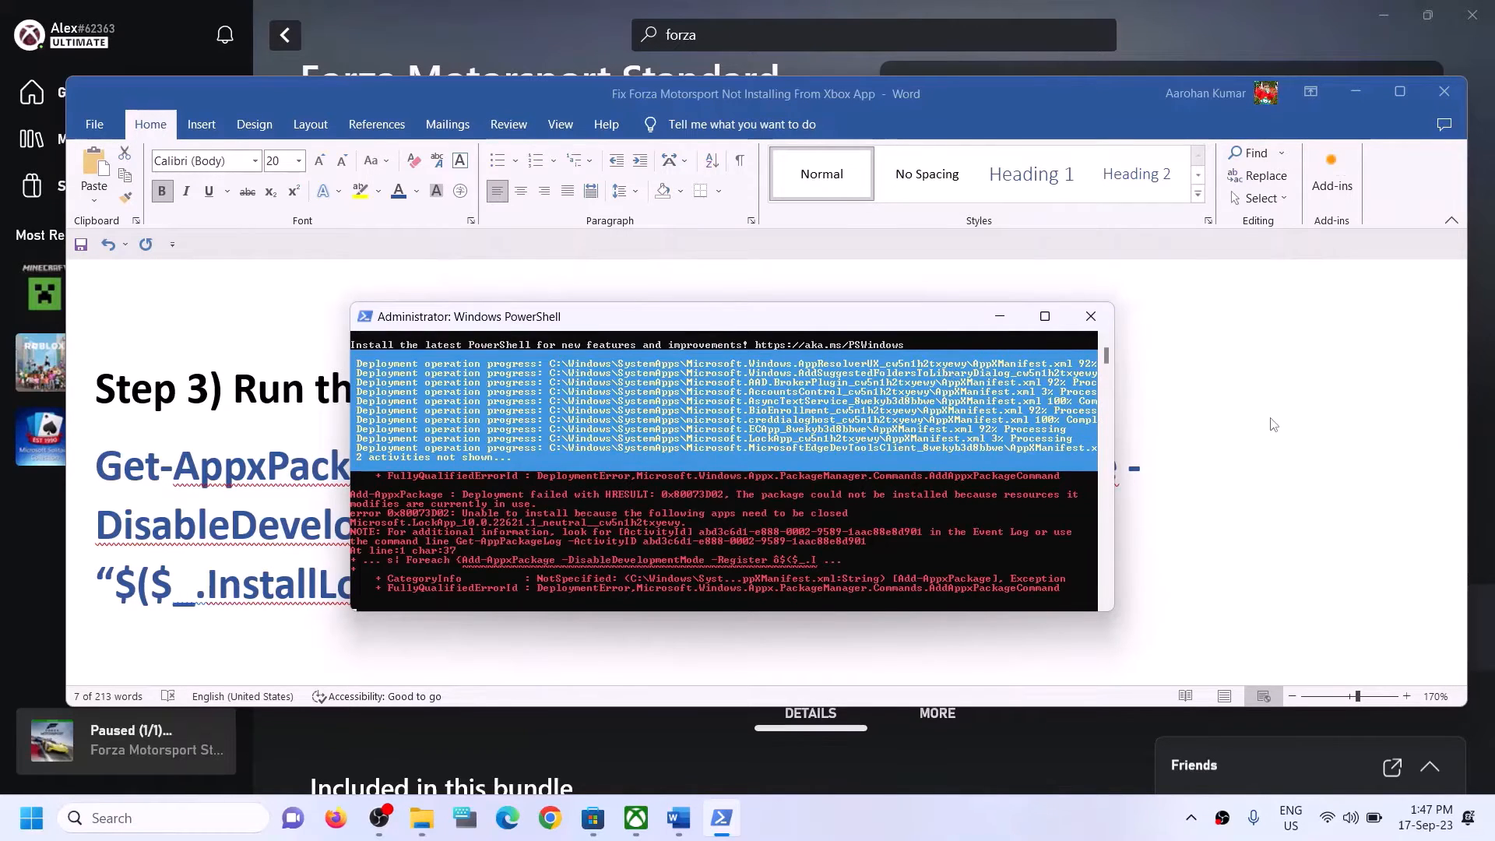
Return to Word and highlight the Step 4 heading "Delete Microsoft Store Local Cache Files".
key("alt+Tab")
scroll(452, 467, "down", 5)
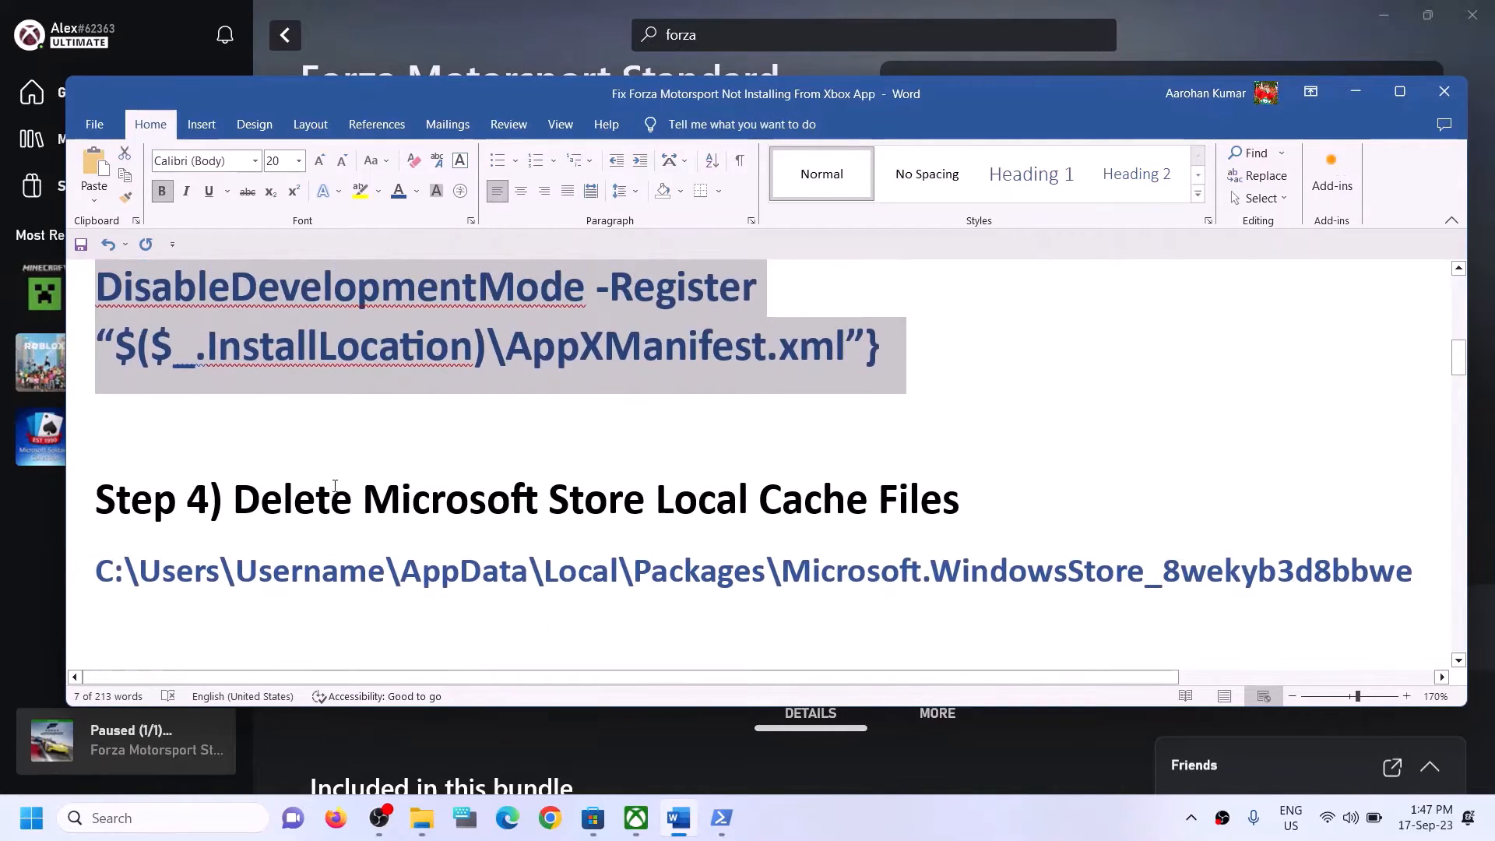
left_click_drag(234, 502, 959, 513)
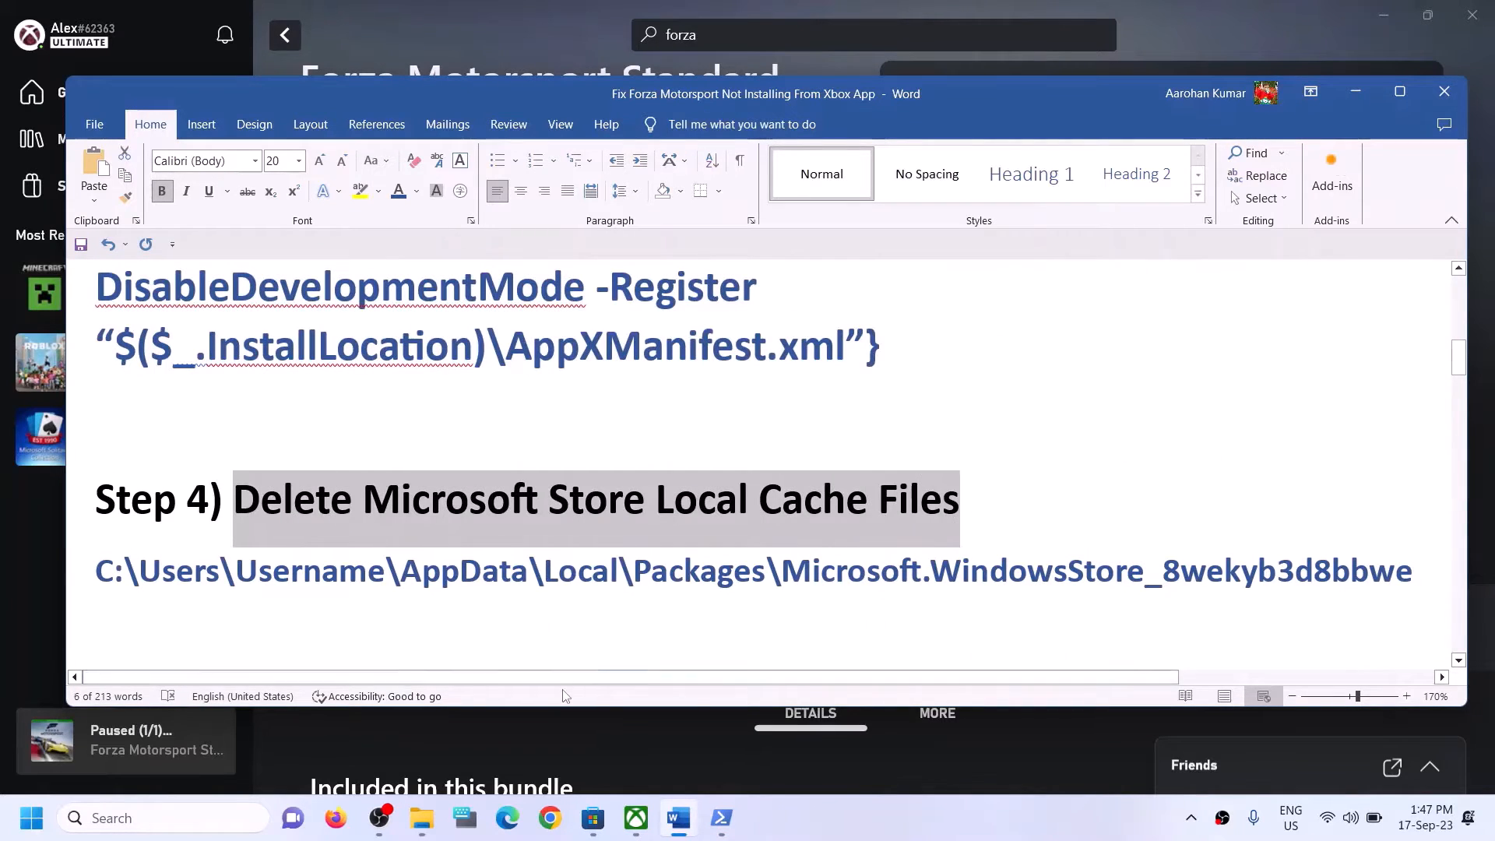
Switch to File Explorer and open the Test user folder under Users on Local Disk (C:).
left_click(424, 816)
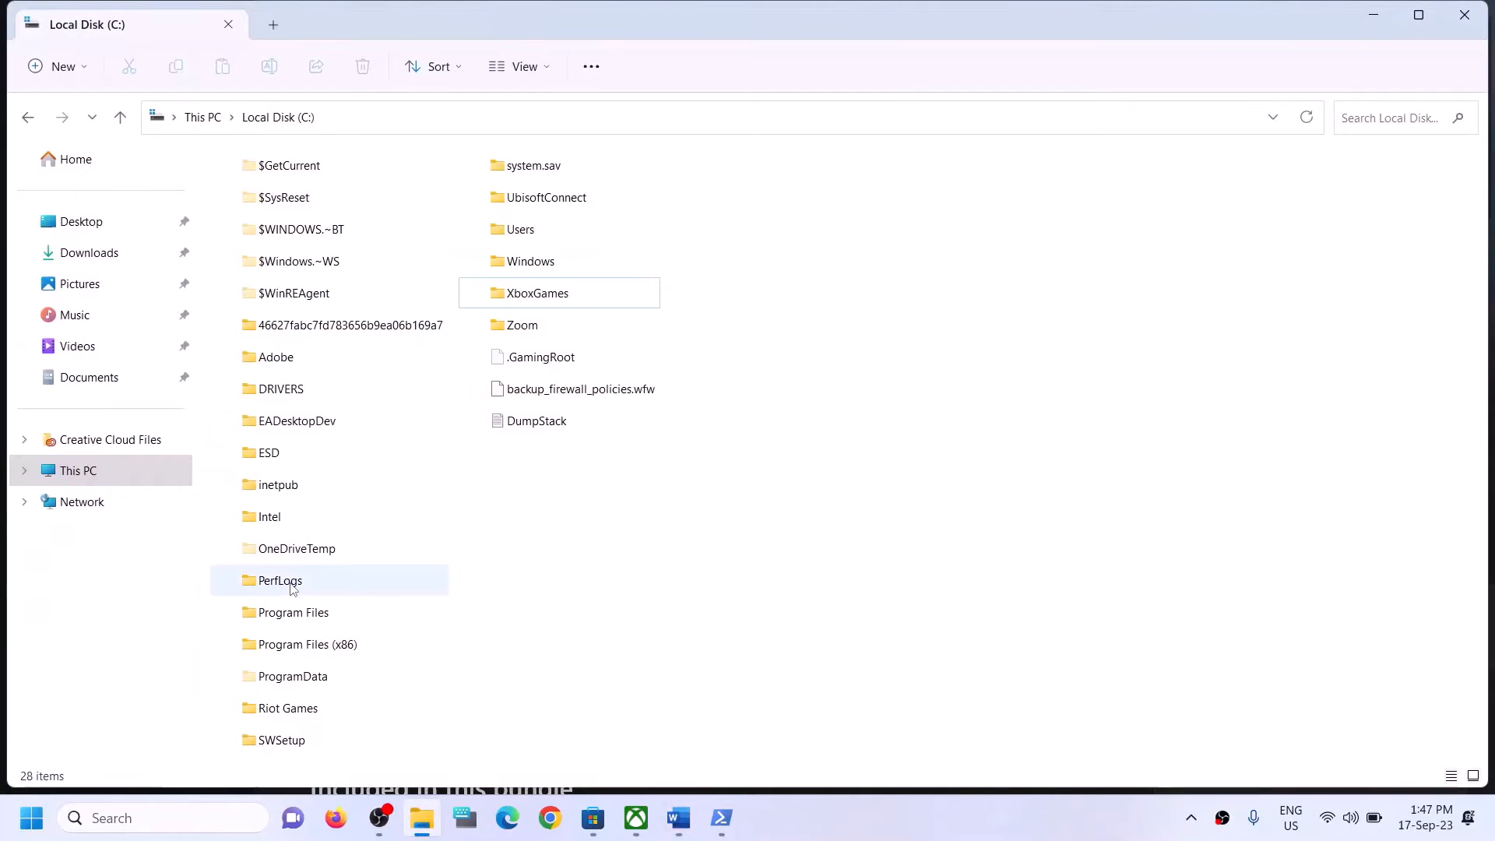
left_click(100, 470)
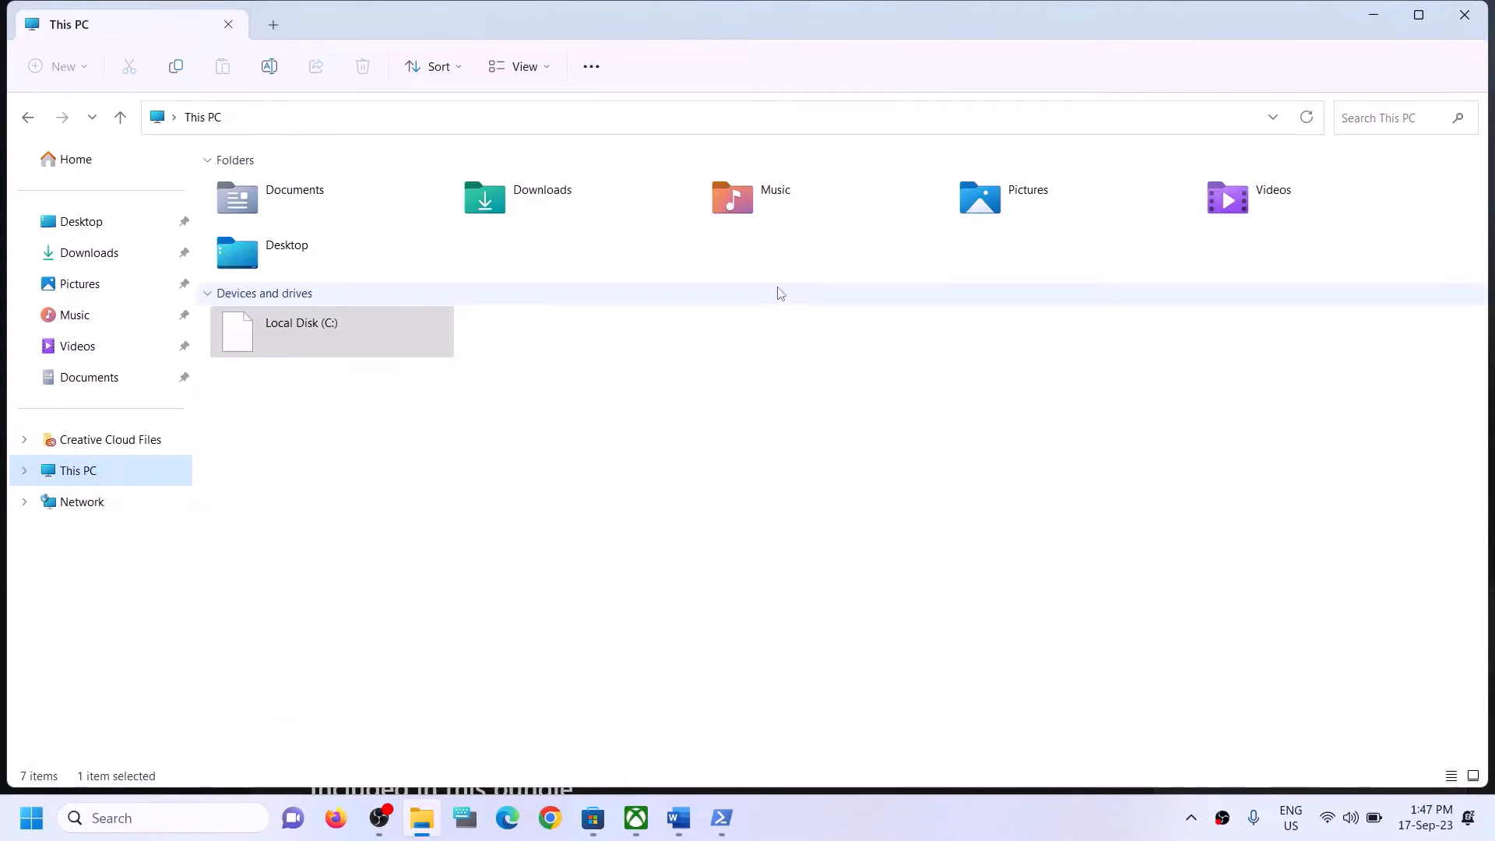
double_click(267, 354)
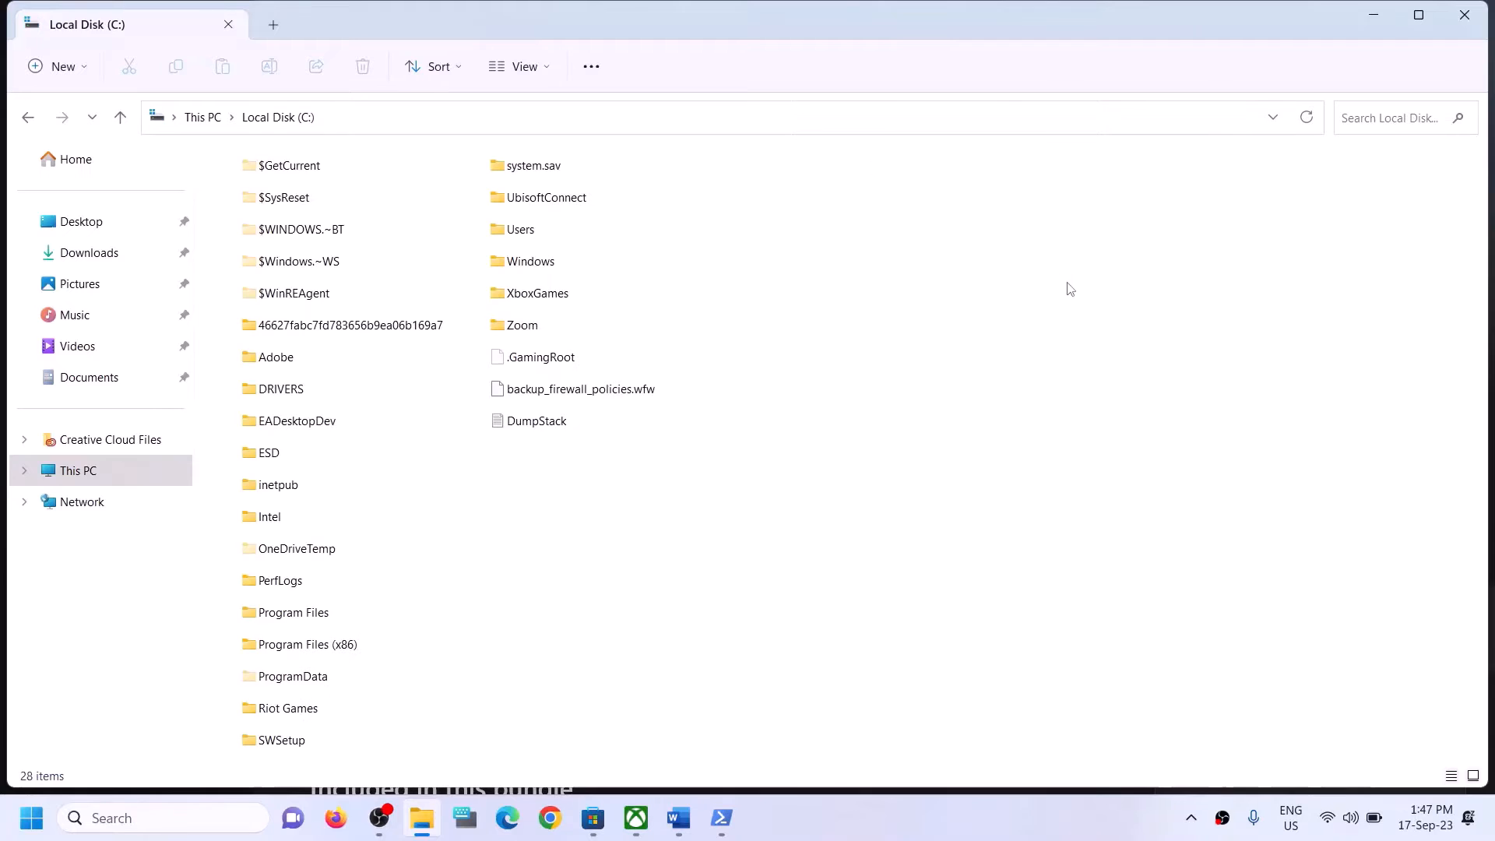
double_click(540, 230)
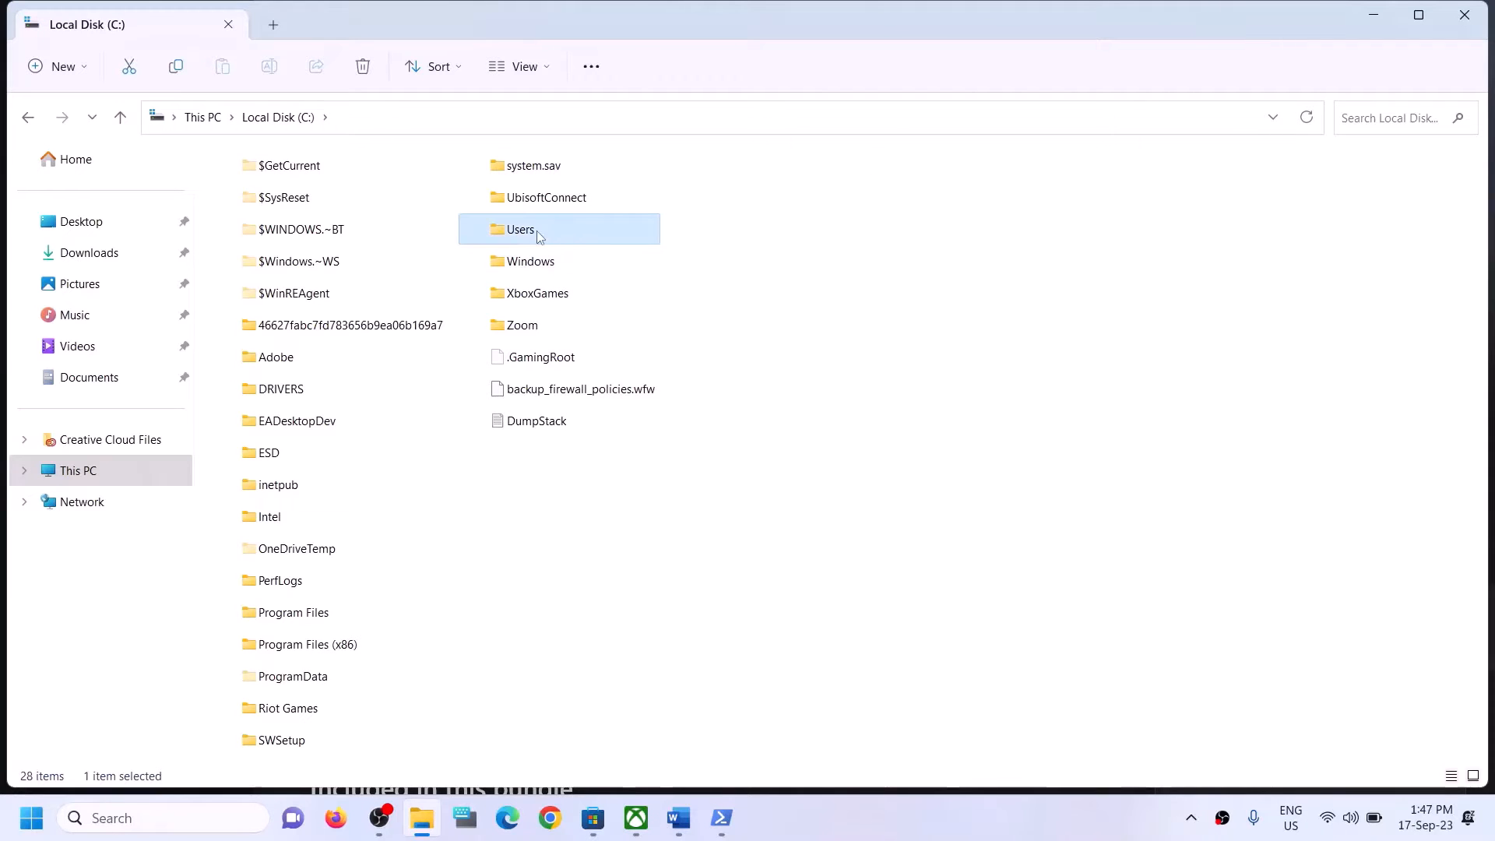
left_click(257, 253)
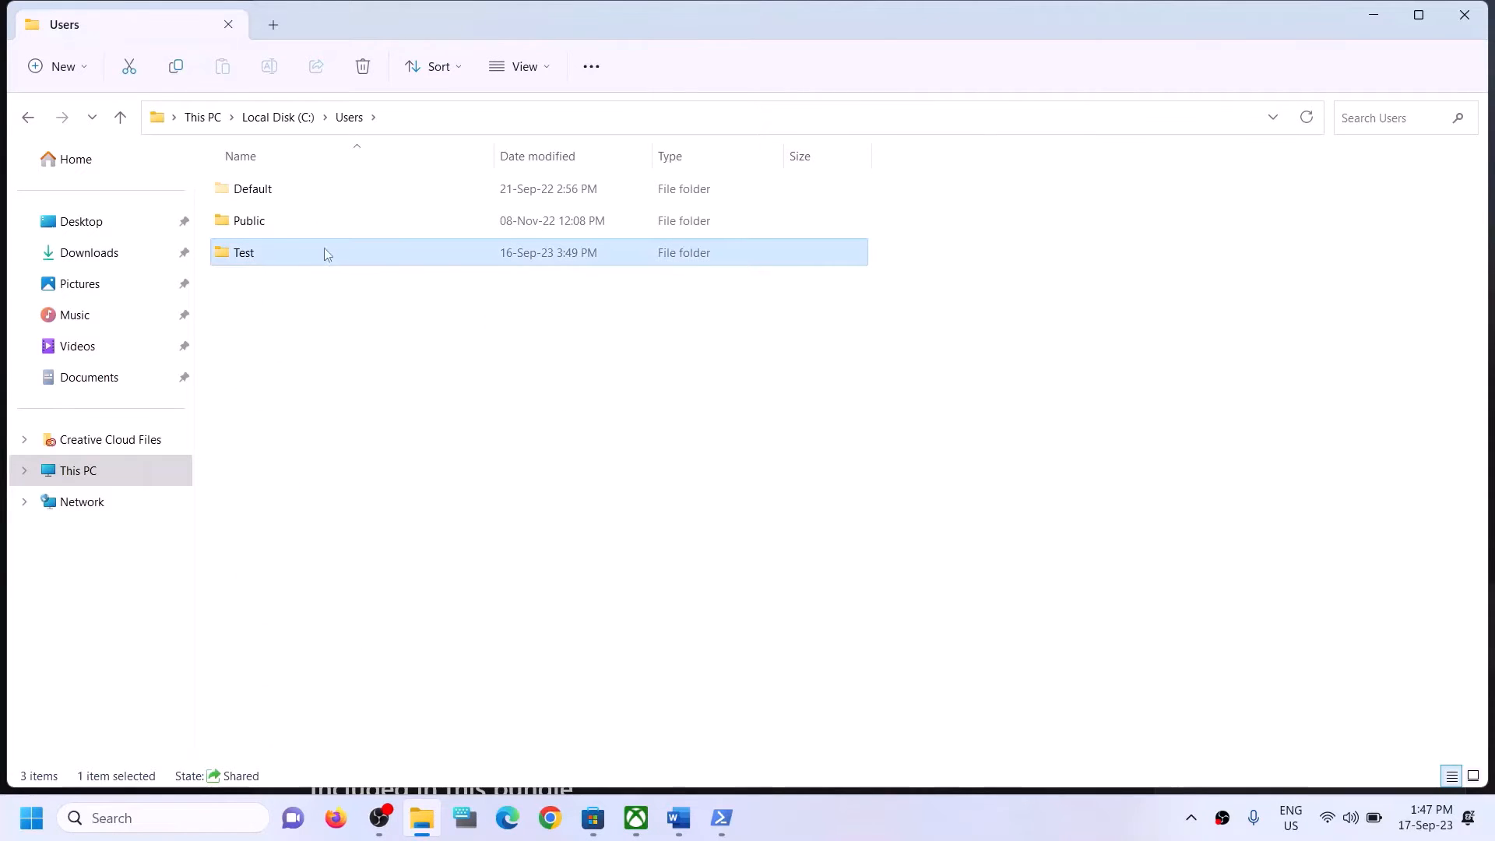
double_click(285, 250)
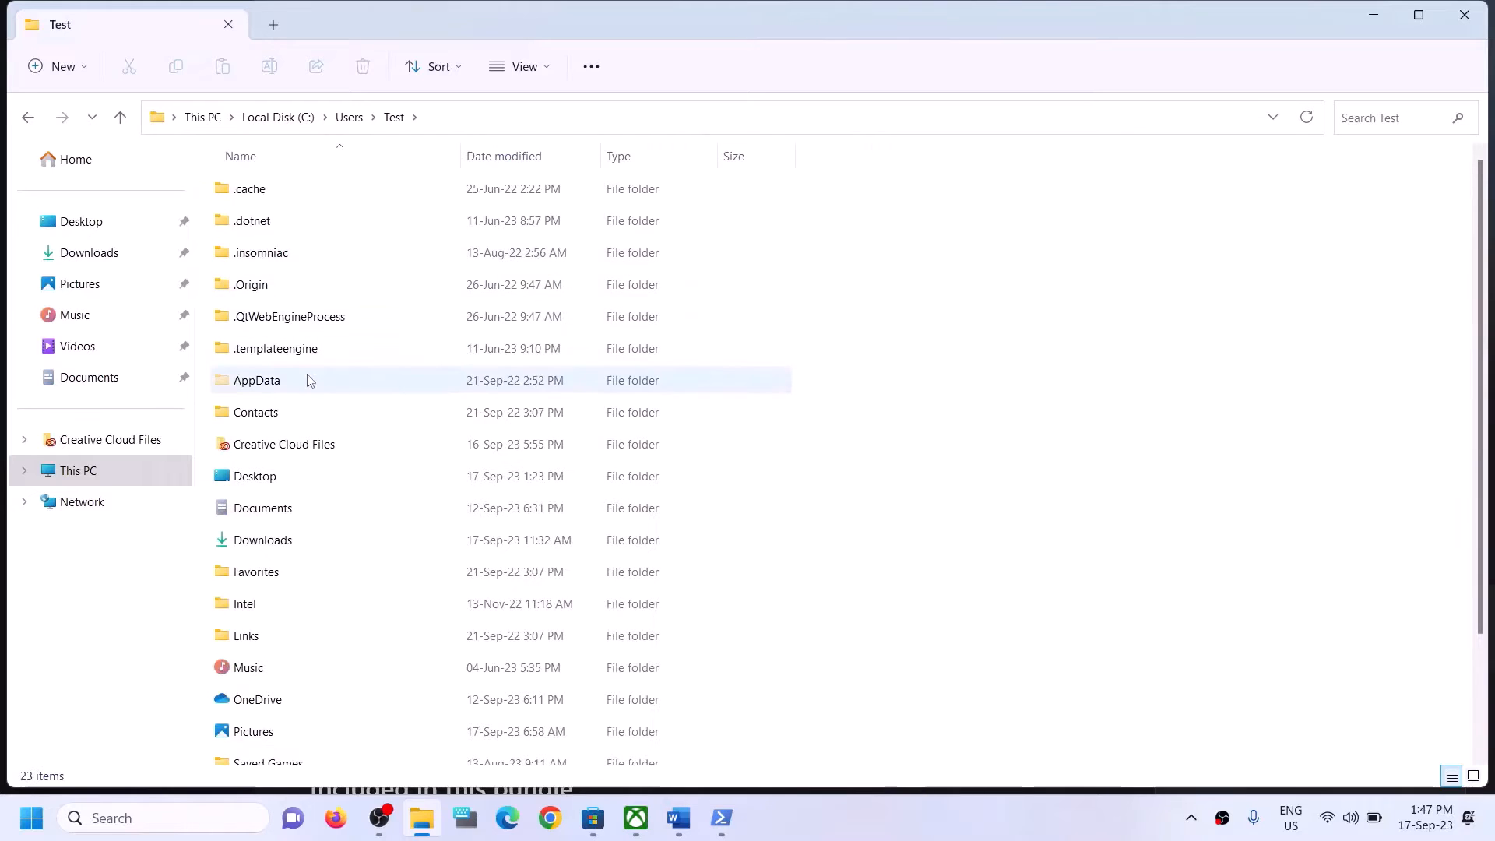
Select the AppData folder and check that the Hidden items display option is enabled, leaving it as it is.
left_click(245, 392)
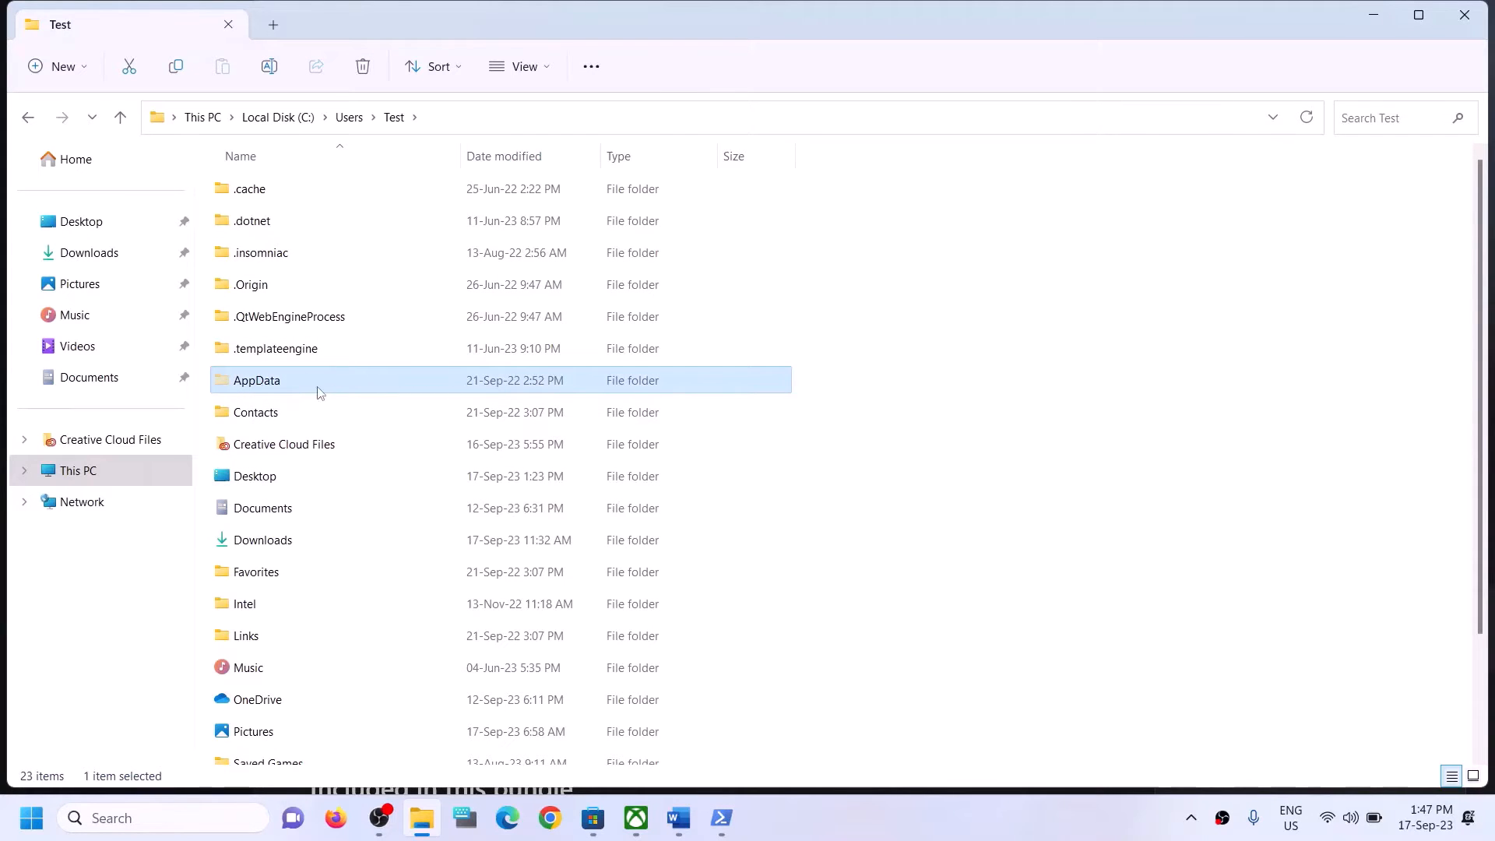
left_click(545, 69)
mouse_move(545, 398)
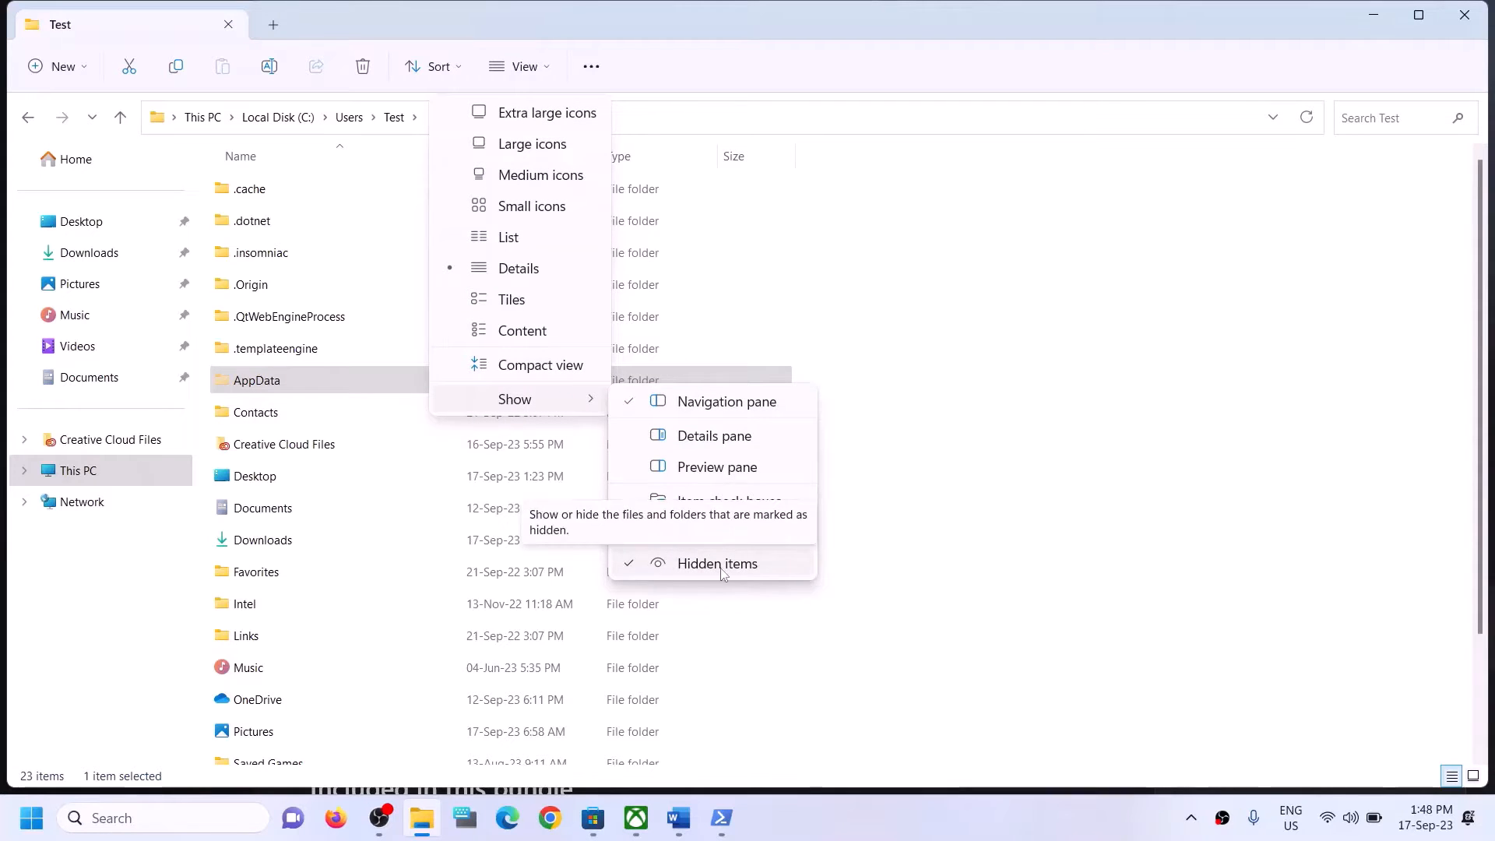
left_click(278, 385)
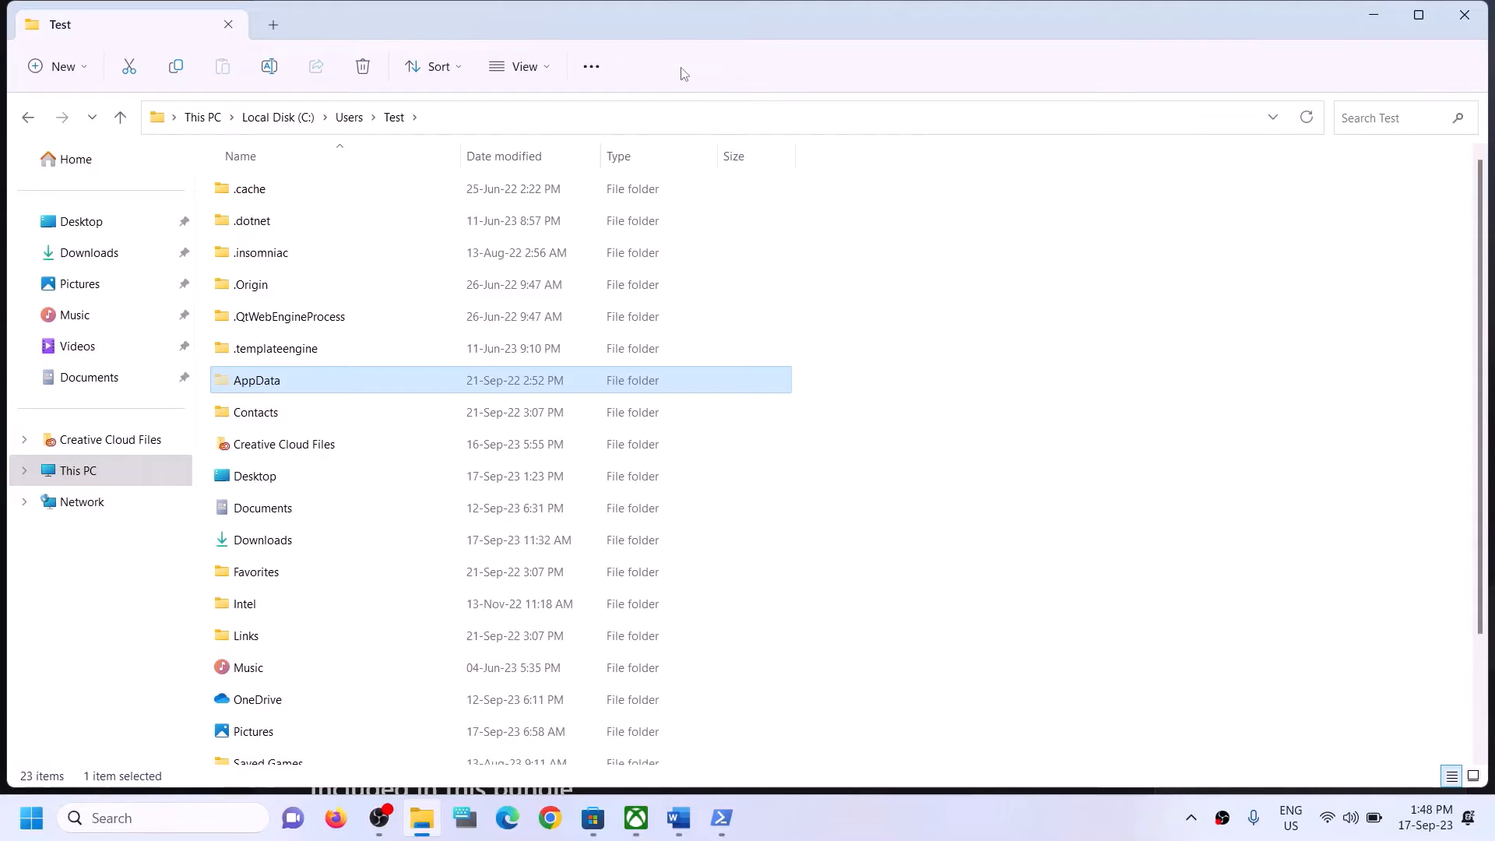
Open the Packages folder inside AppData\Local.
left_click(247, 388)
left_click(320, 377)
double_click(320, 377)
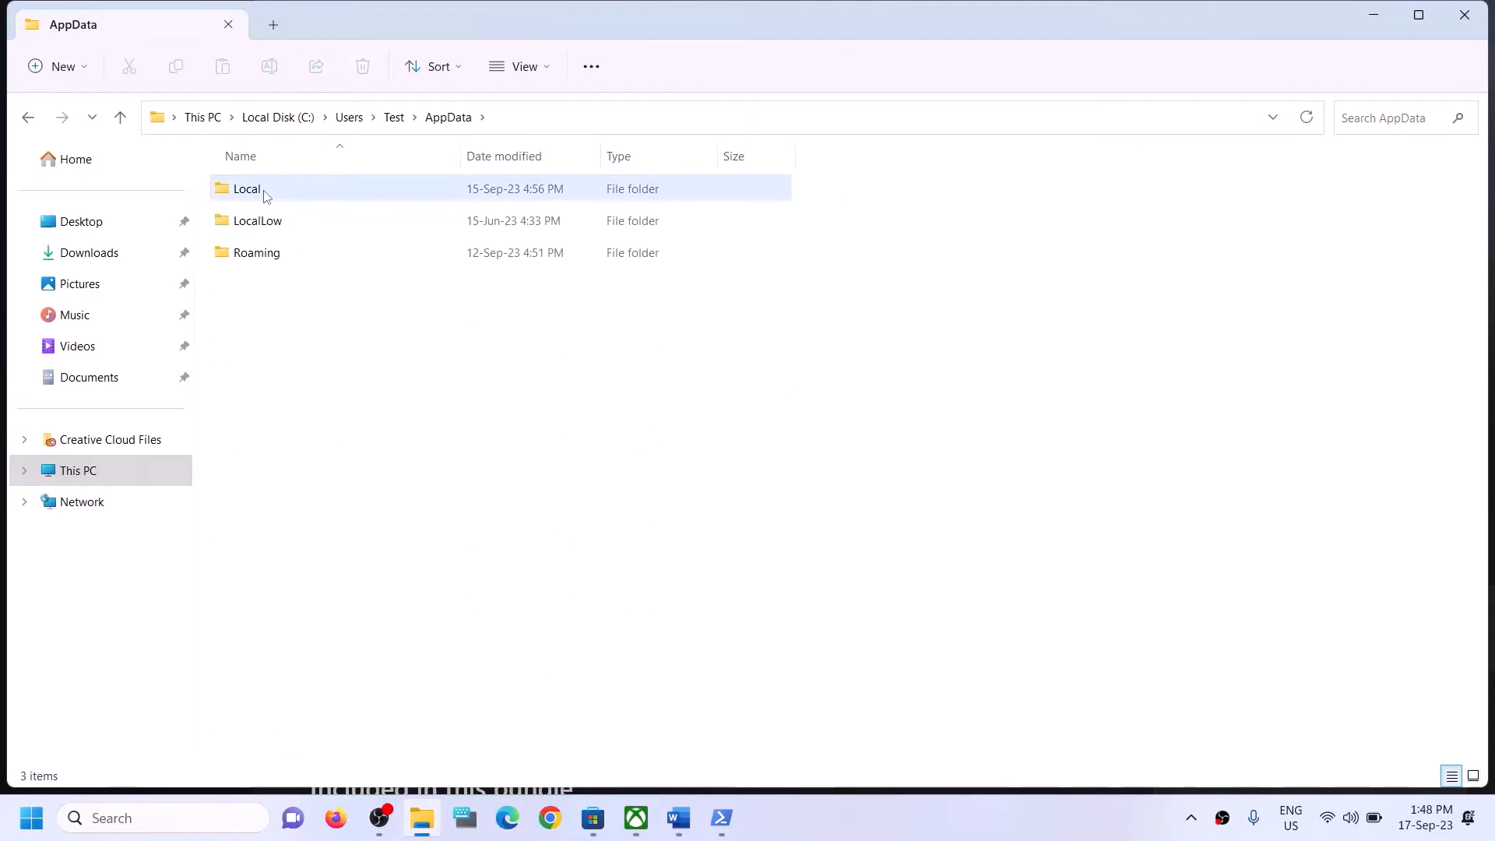
left_click(319, 190)
double_click(318, 187)
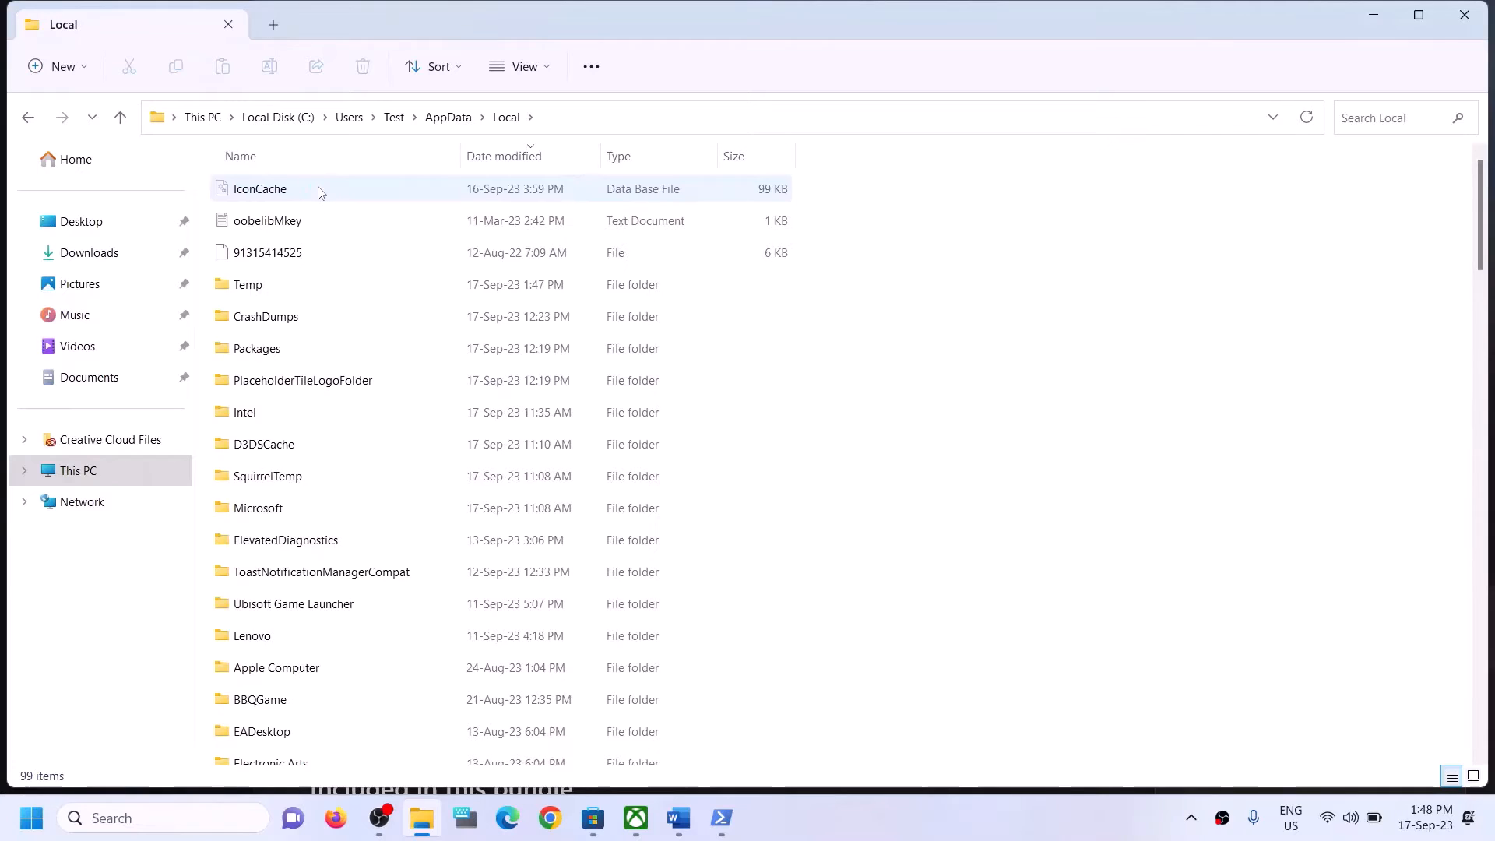
left_click(300, 350)
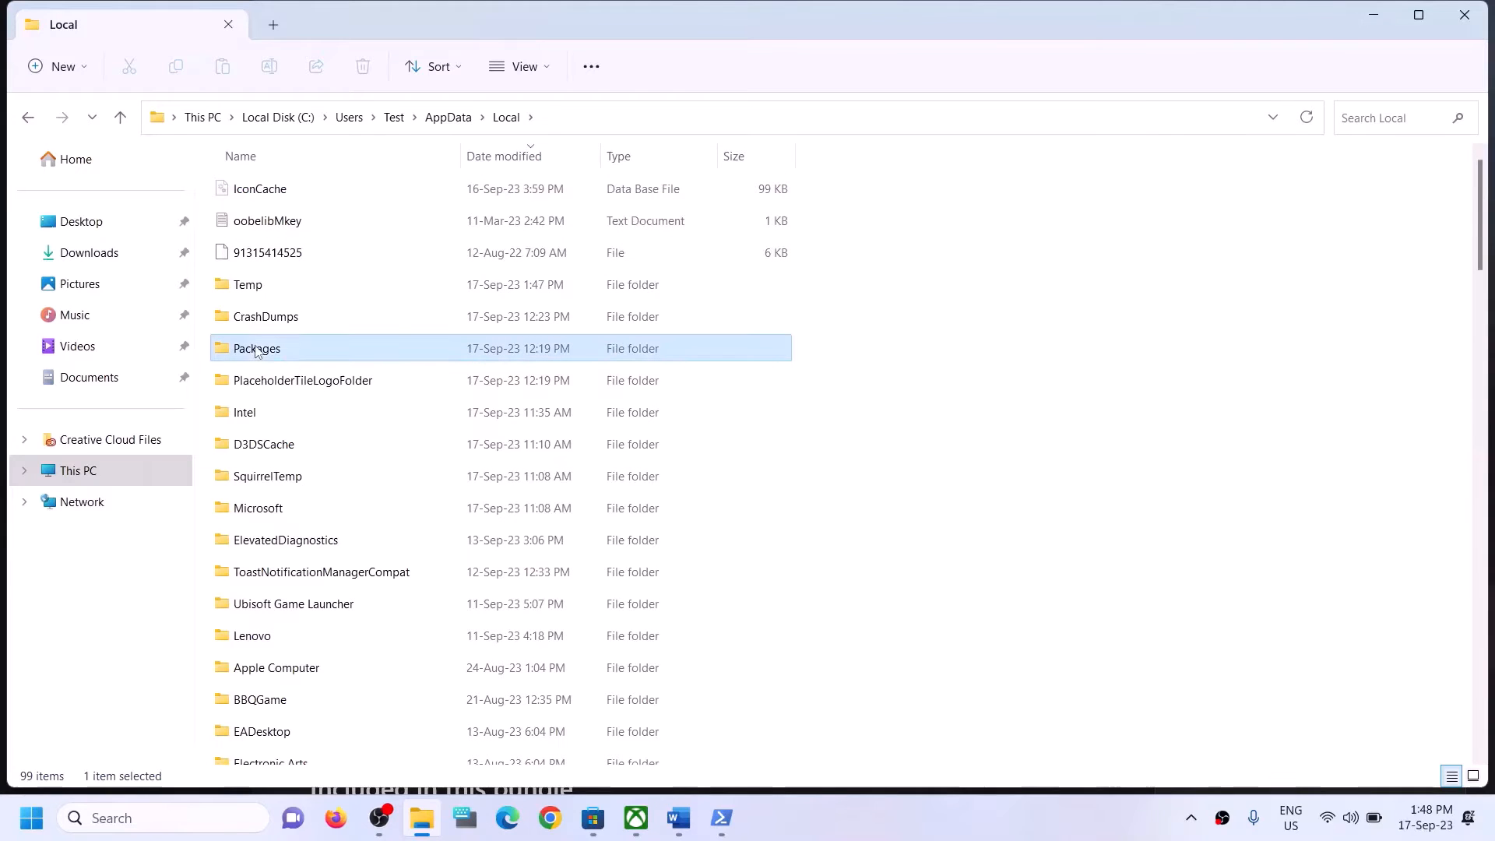
double_click(303, 359)
Find the Microsoft.WindowsStore_8wekyb3d8bbwe folder inside Packages and open it.
left_click(313, 472)
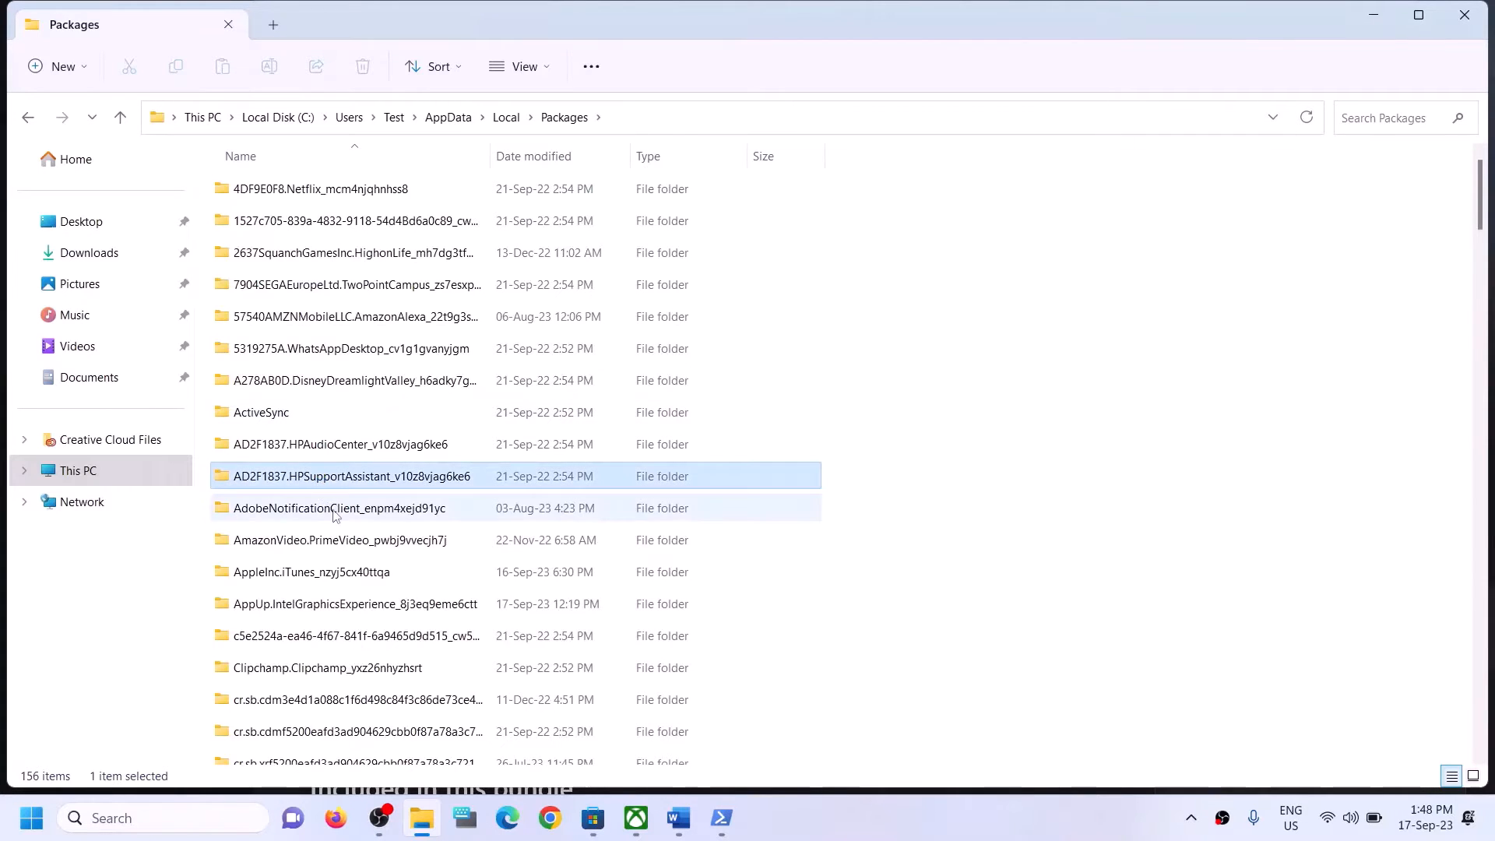
scroll(337, 516, "down", 20)
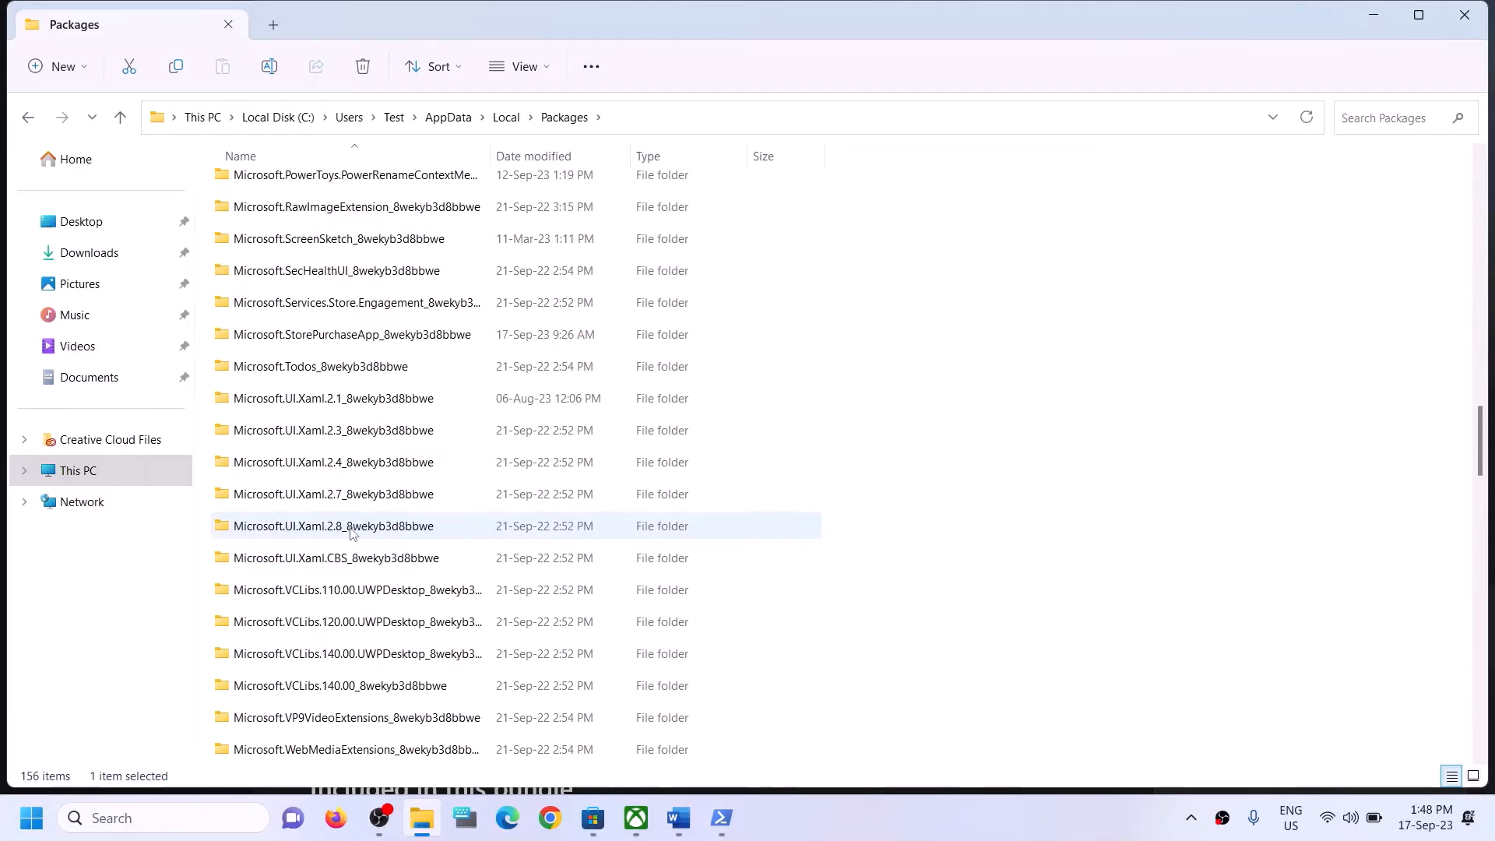
scroll(350, 532, "down", 18)
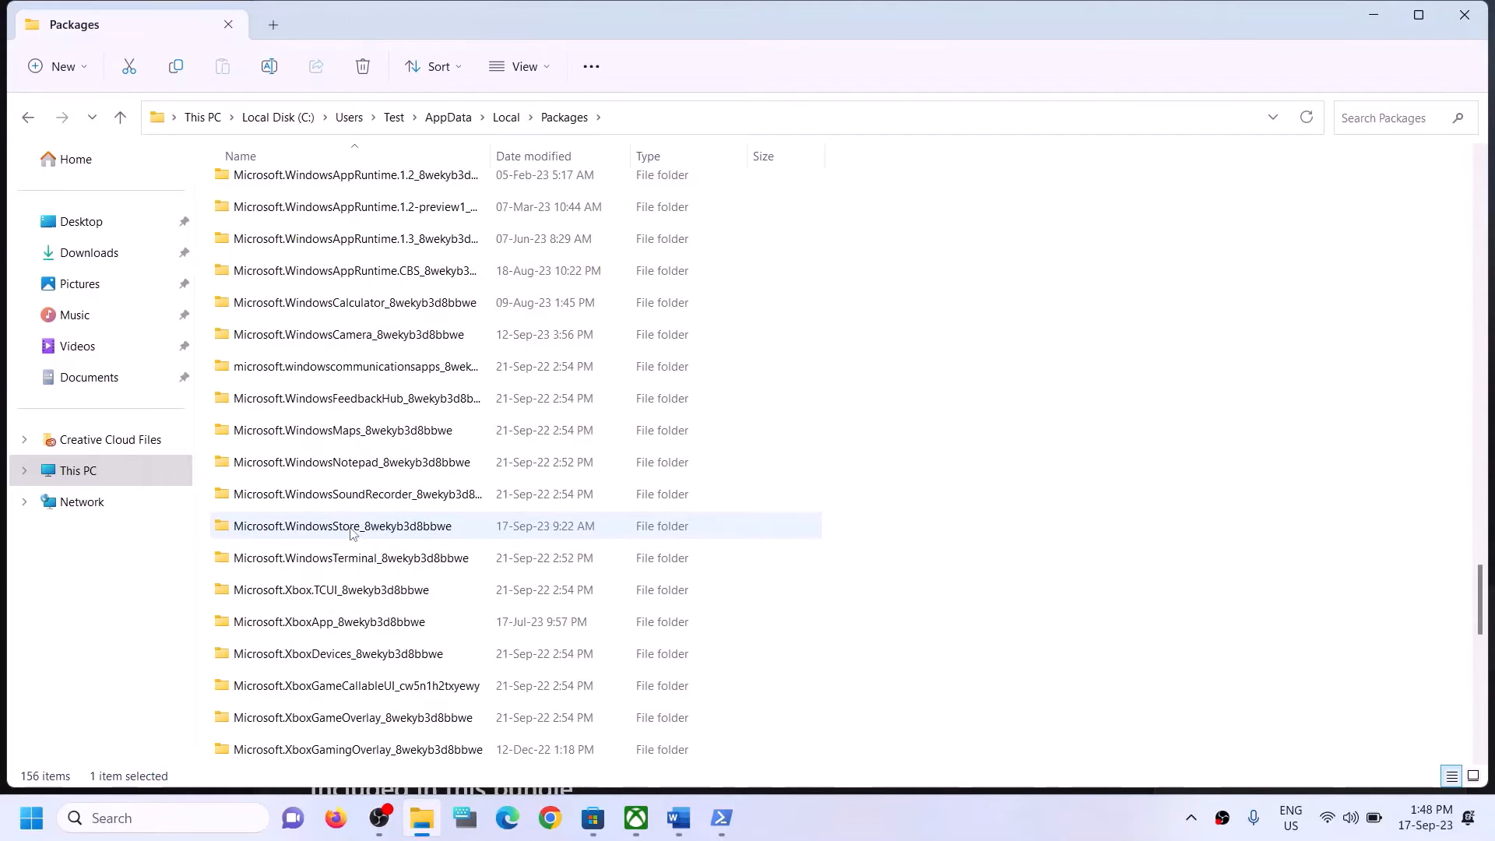
scroll(351, 532, "down", 4)
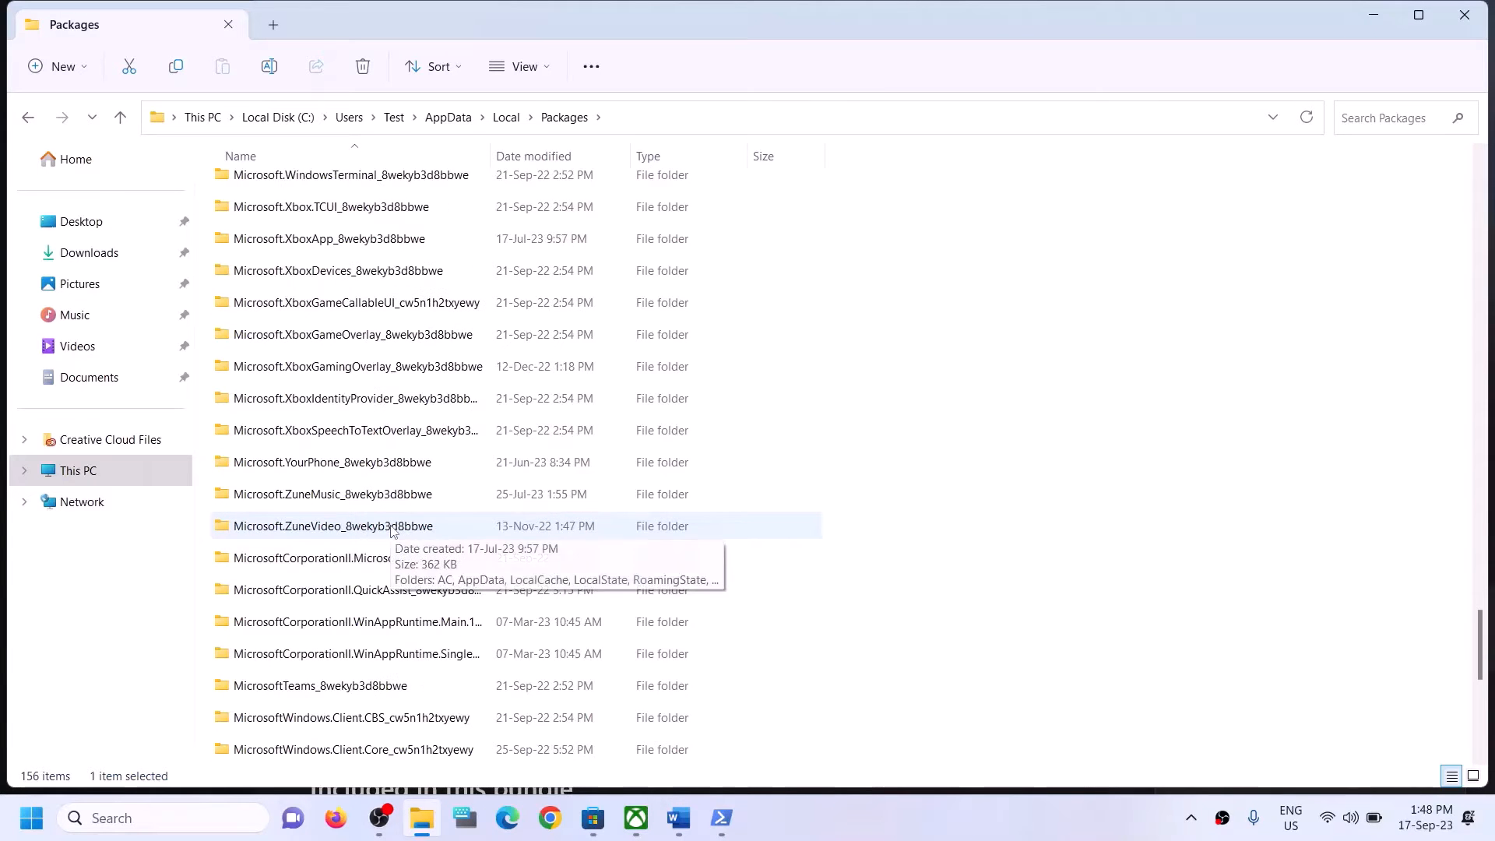
scroll(391, 530, "up", 2)
scroll(392, 530, "down", 6)
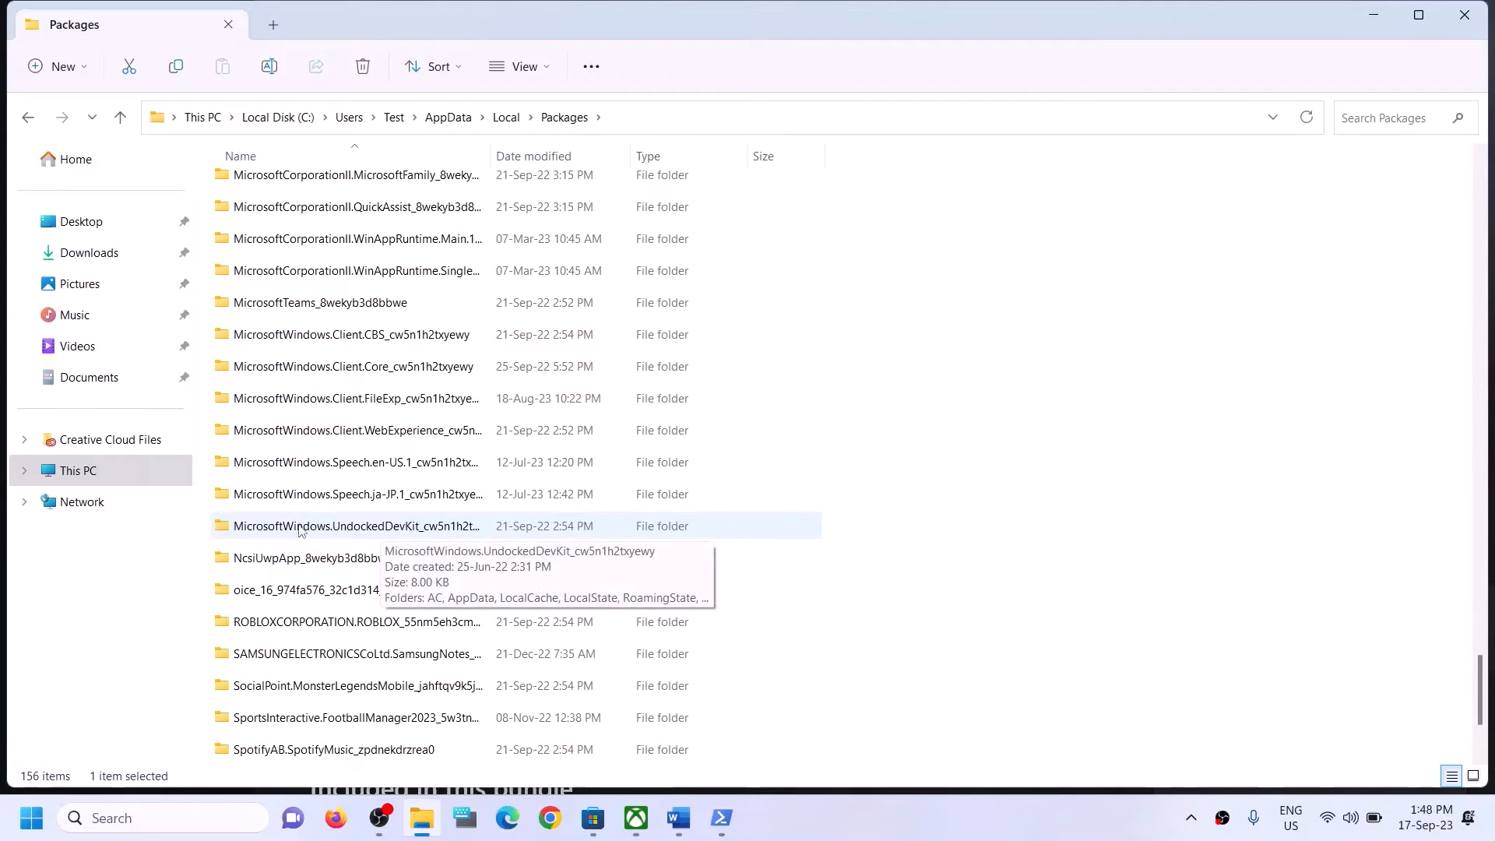
scroll(358, 572, "down", 2)
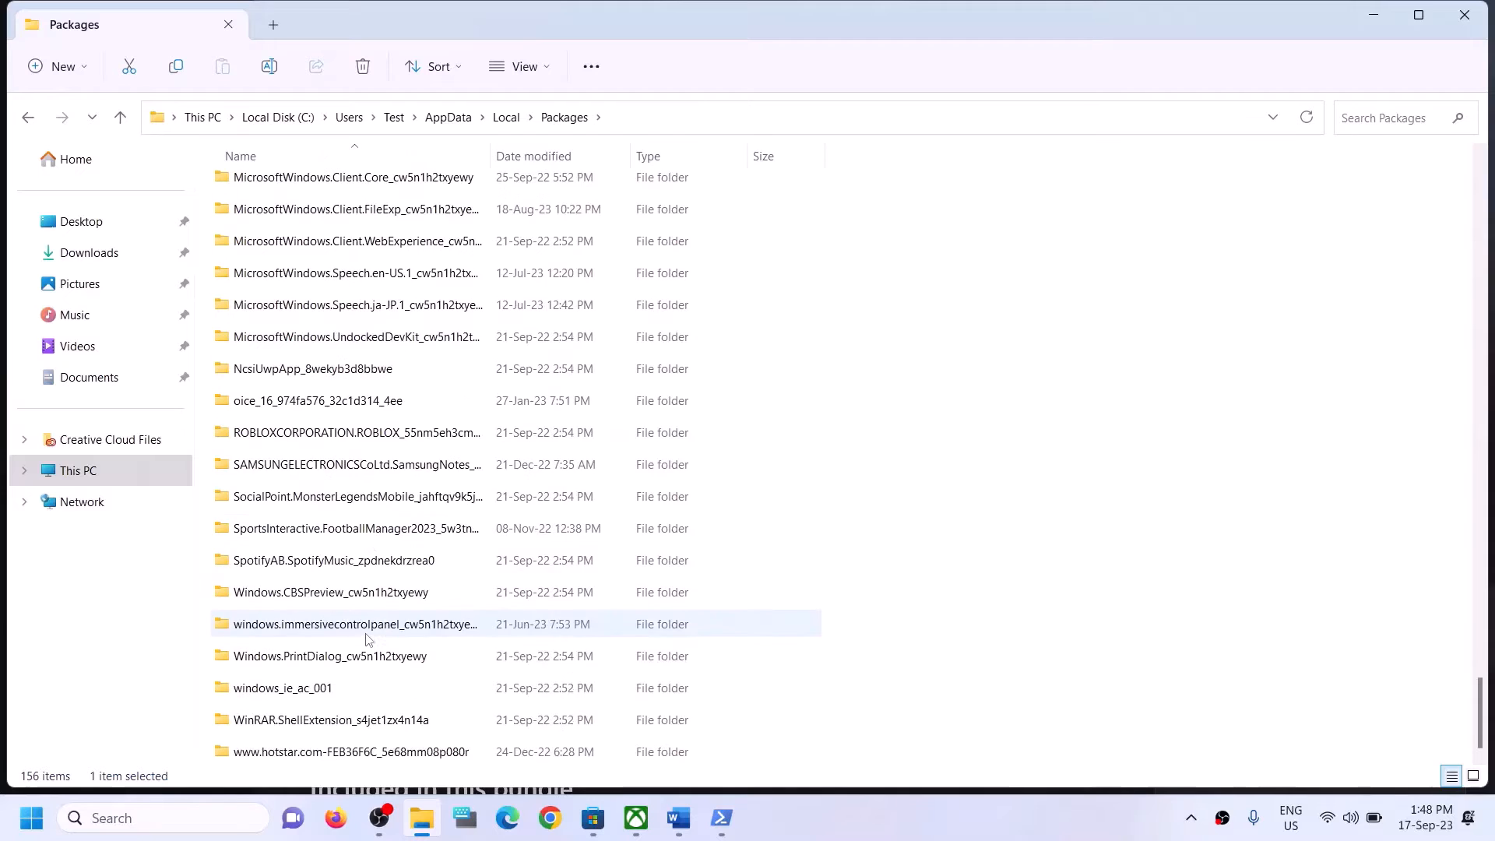
scroll(358, 576, "up", 1)
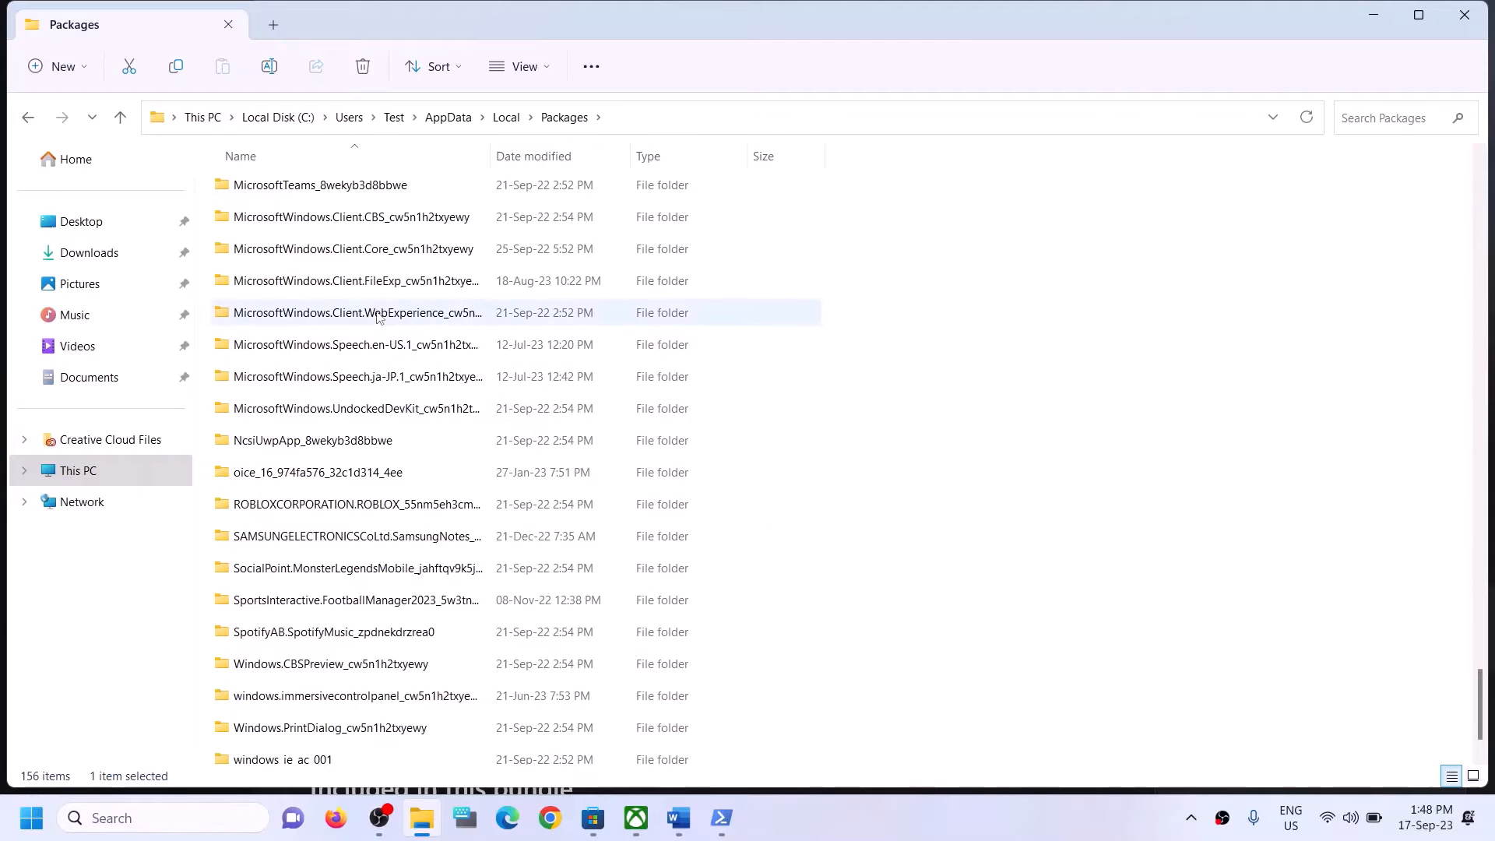
scroll(394, 344, "up", 2)
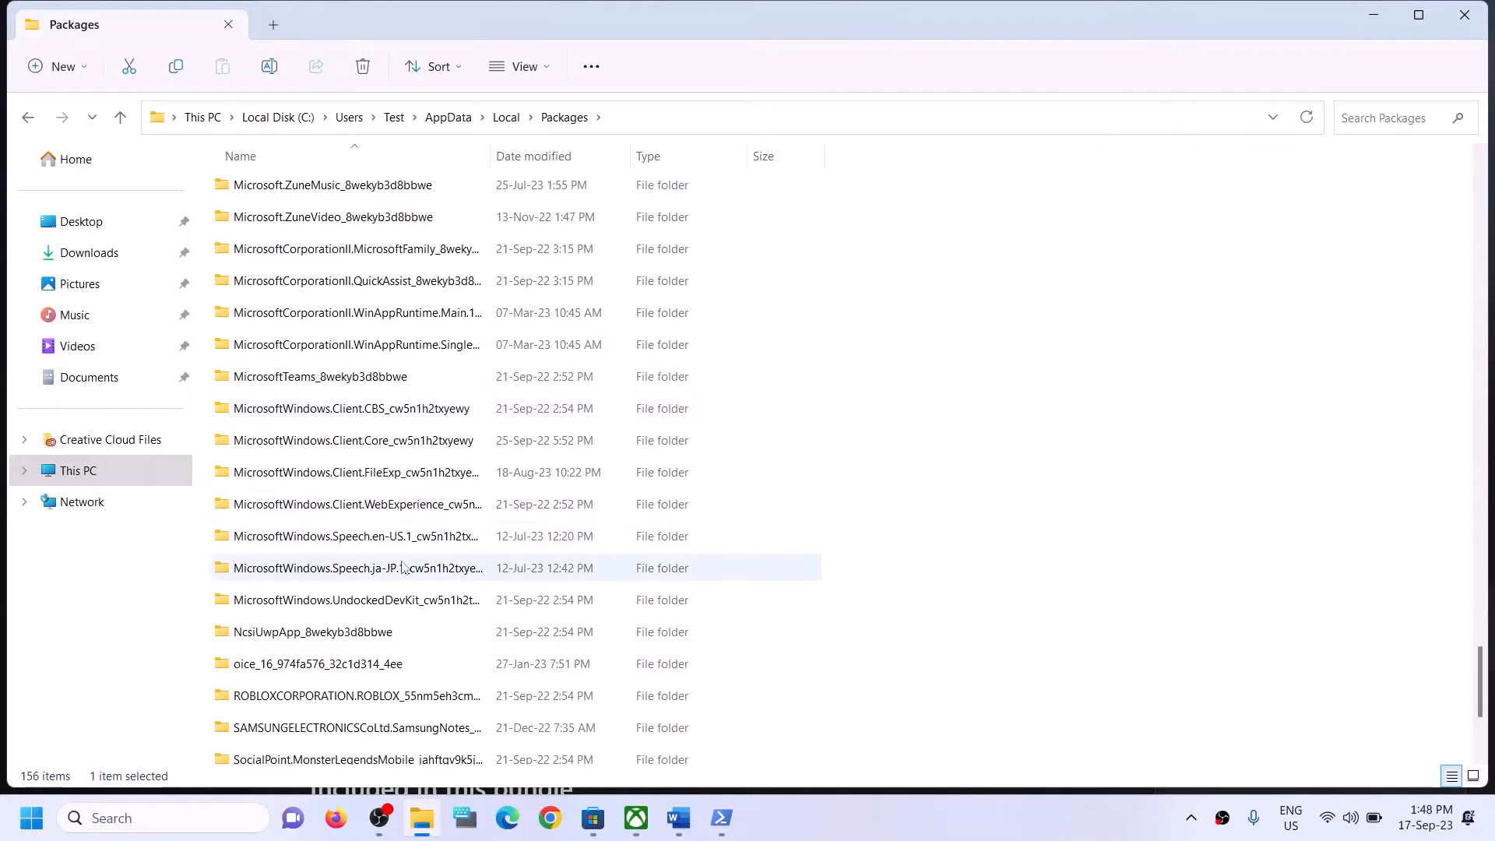
left_click(371, 609)
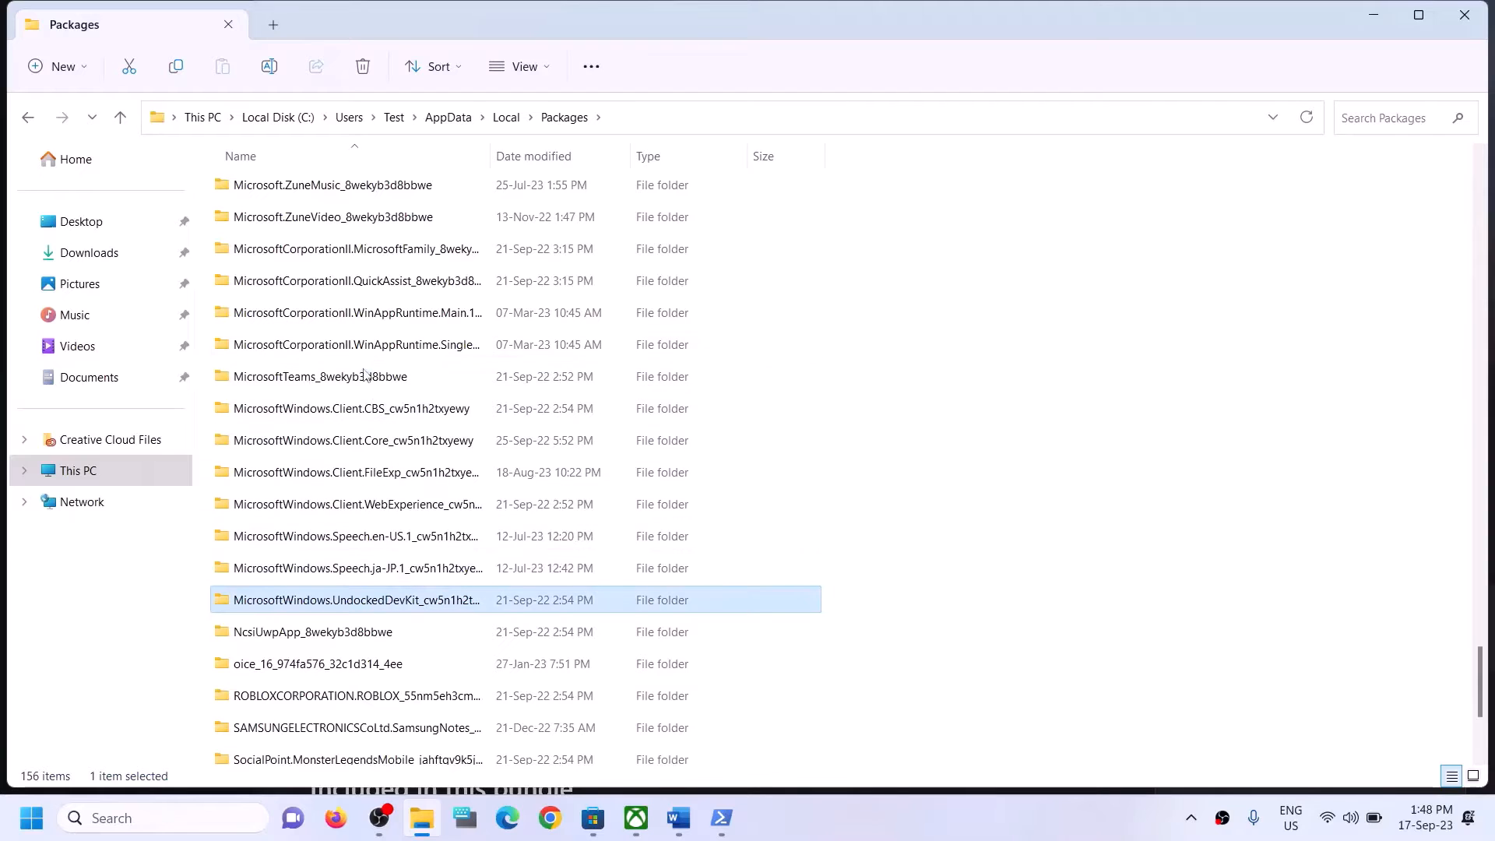
left_click(366, 408)
left_click(386, 506)
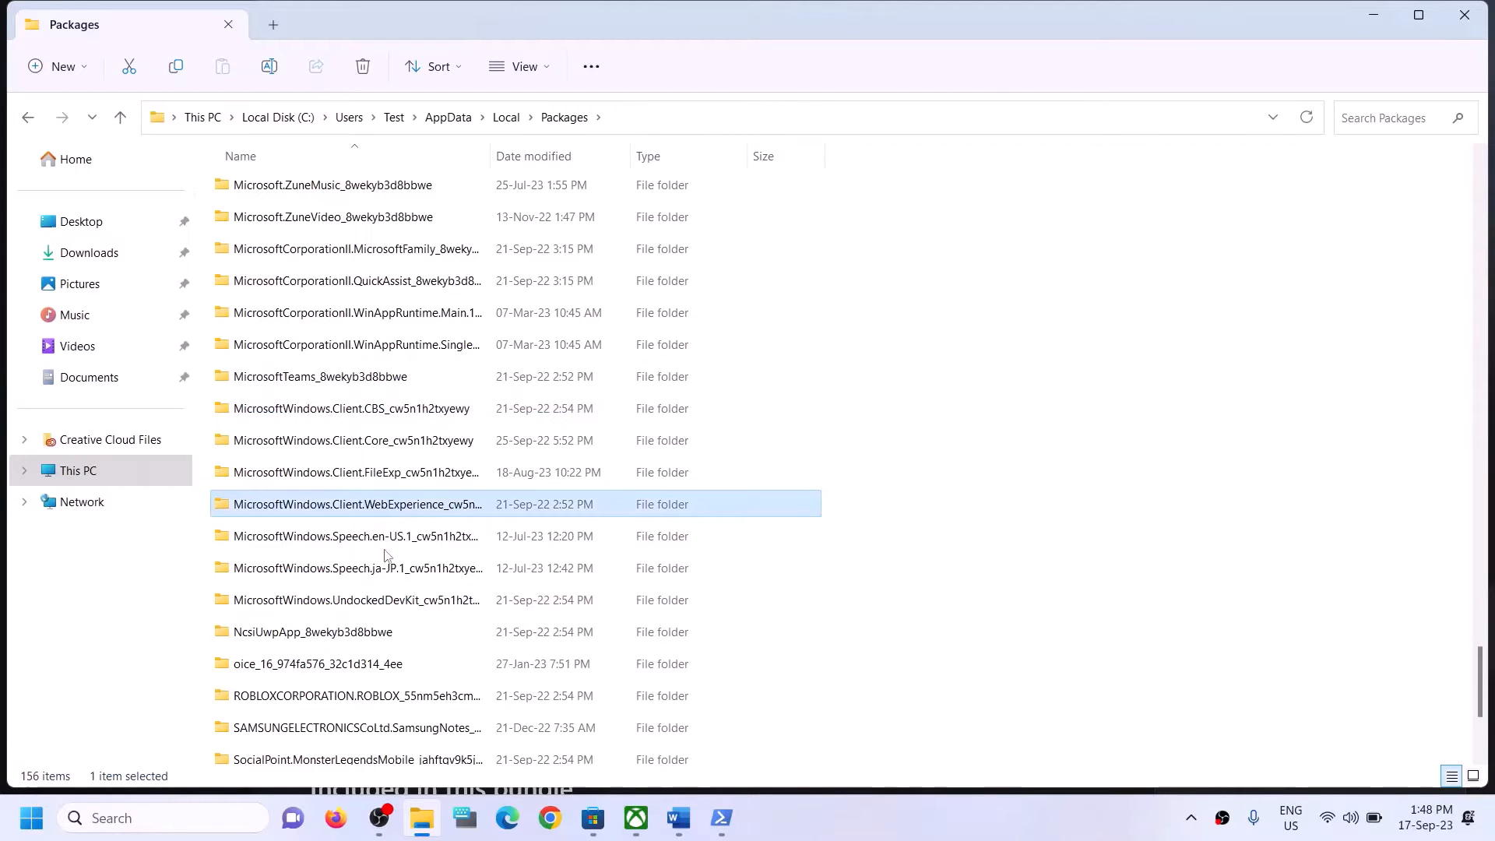
key("ctrl+space")
scroll(397, 559, "down", 1)
scroll(404, 557, "up", 1)
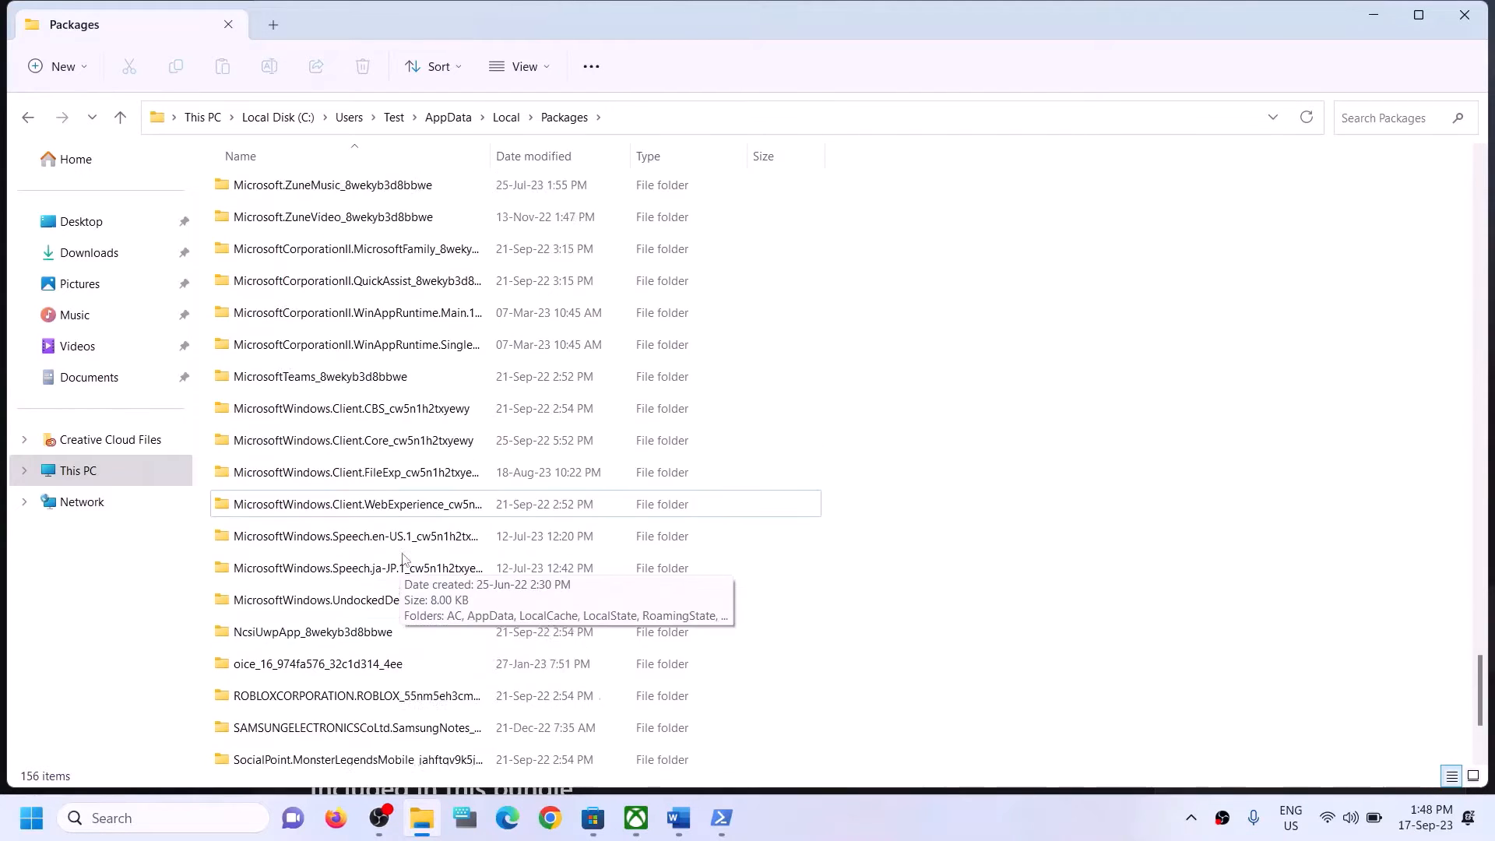
scroll(403, 558, "up", 1)
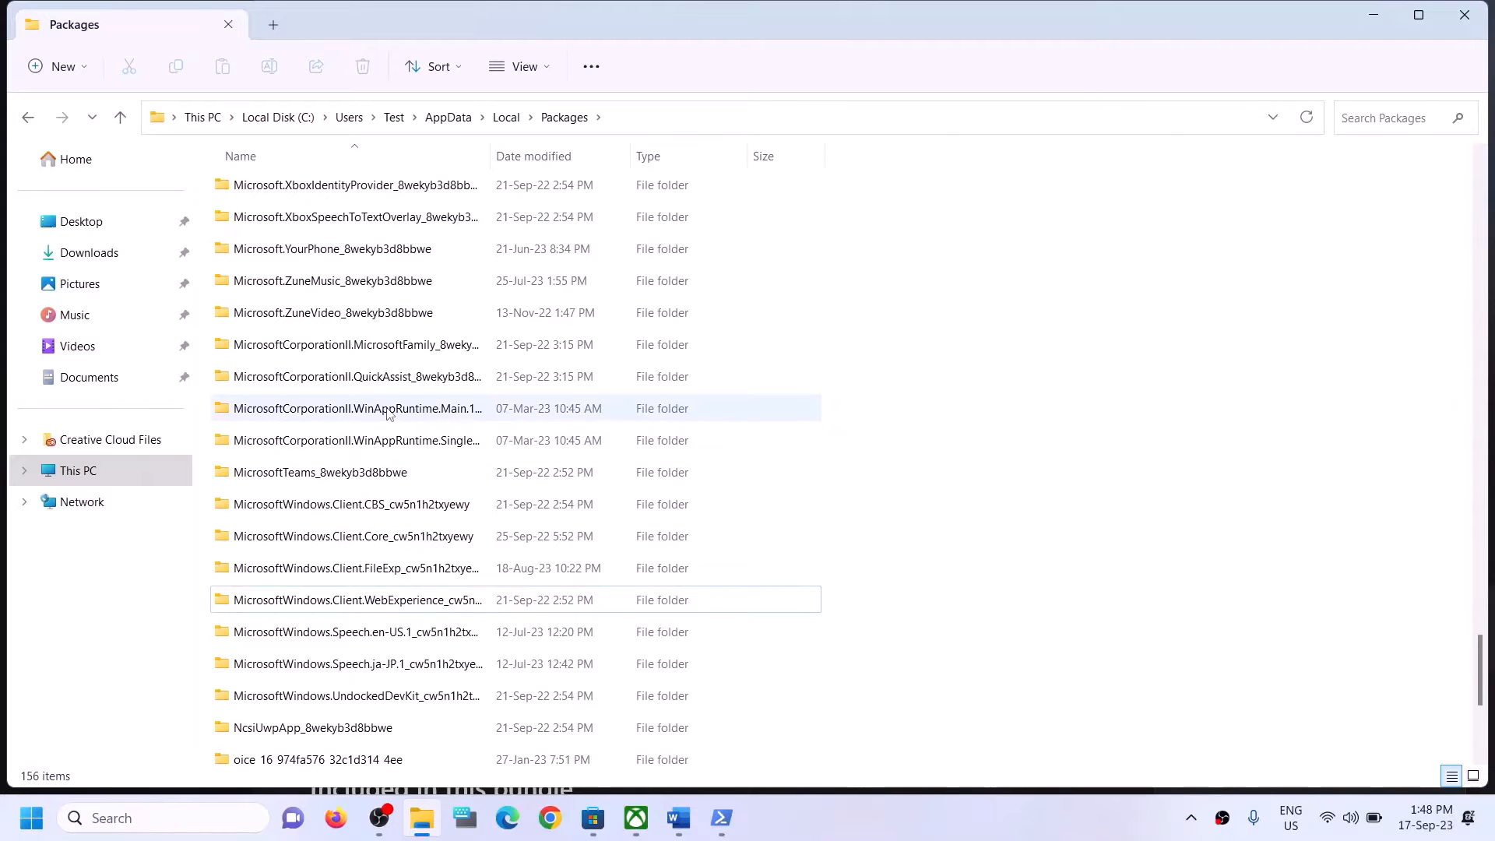
scroll(387, 411, "up", 5)
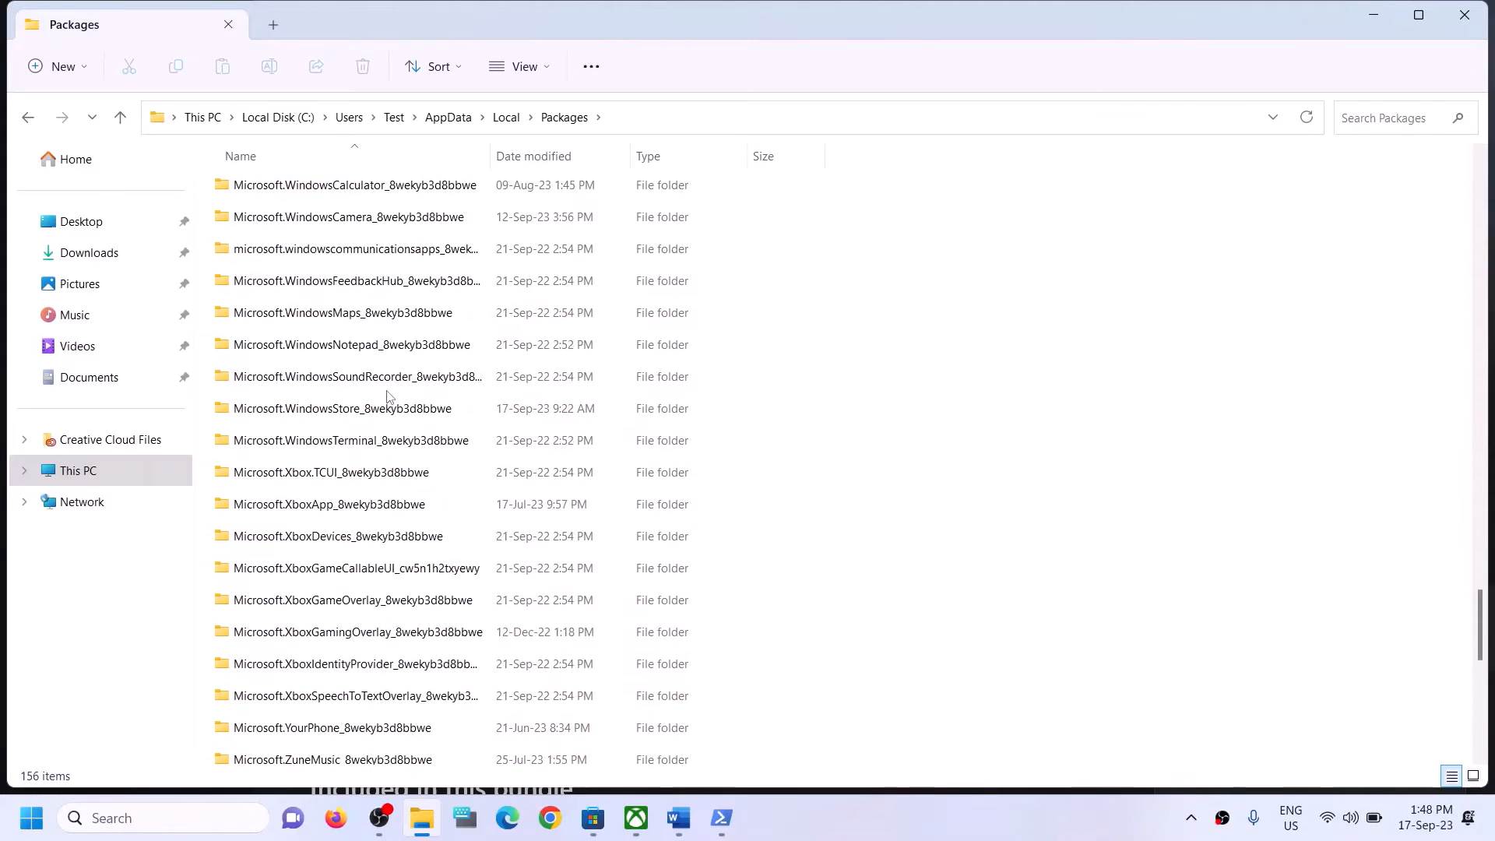
left_click(387, 406)
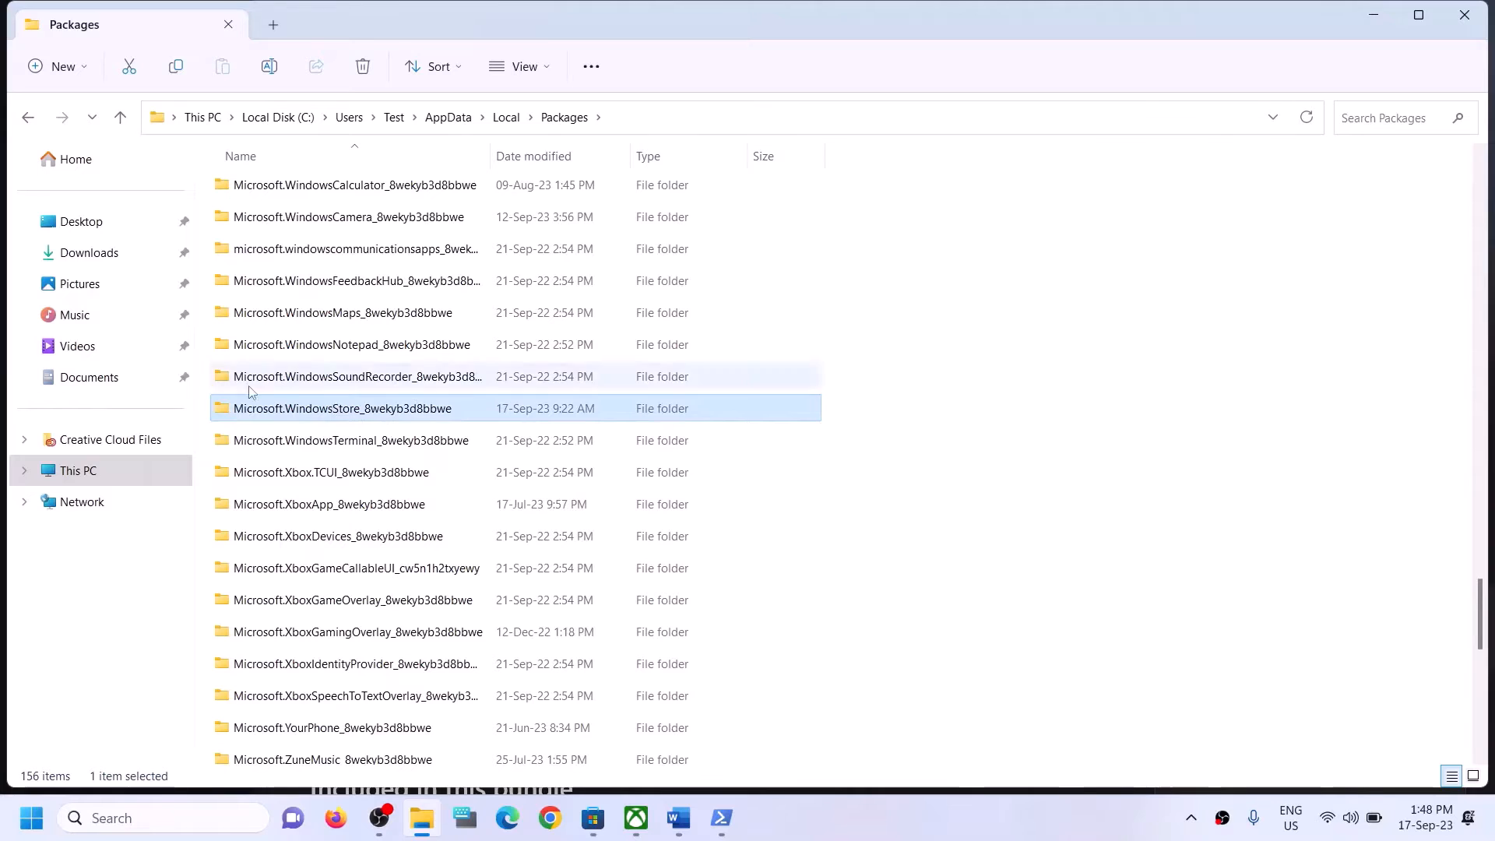
mouse_move(265, 417)
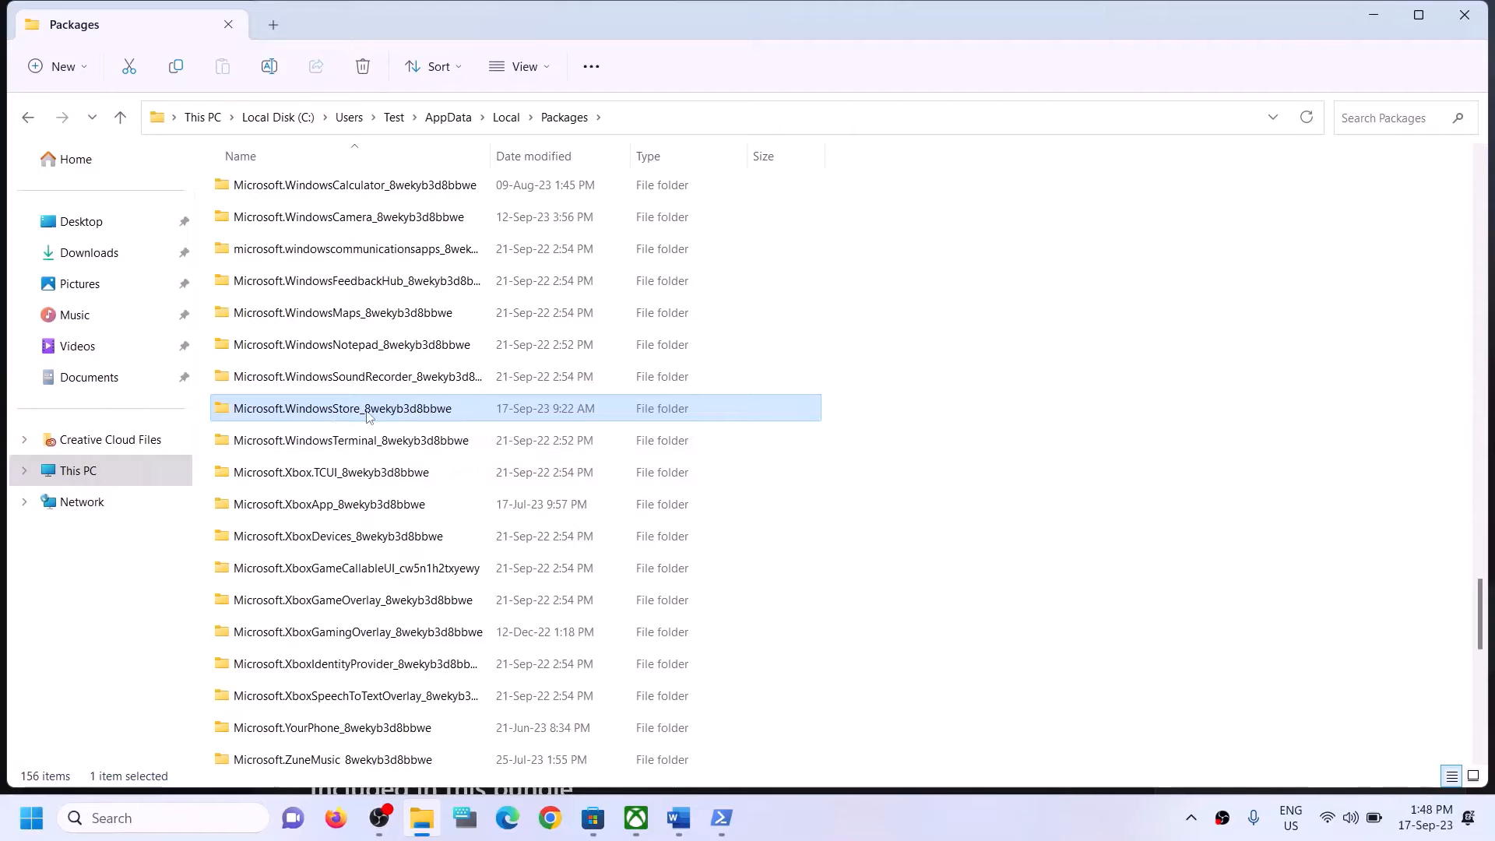
double_click(319, 409)
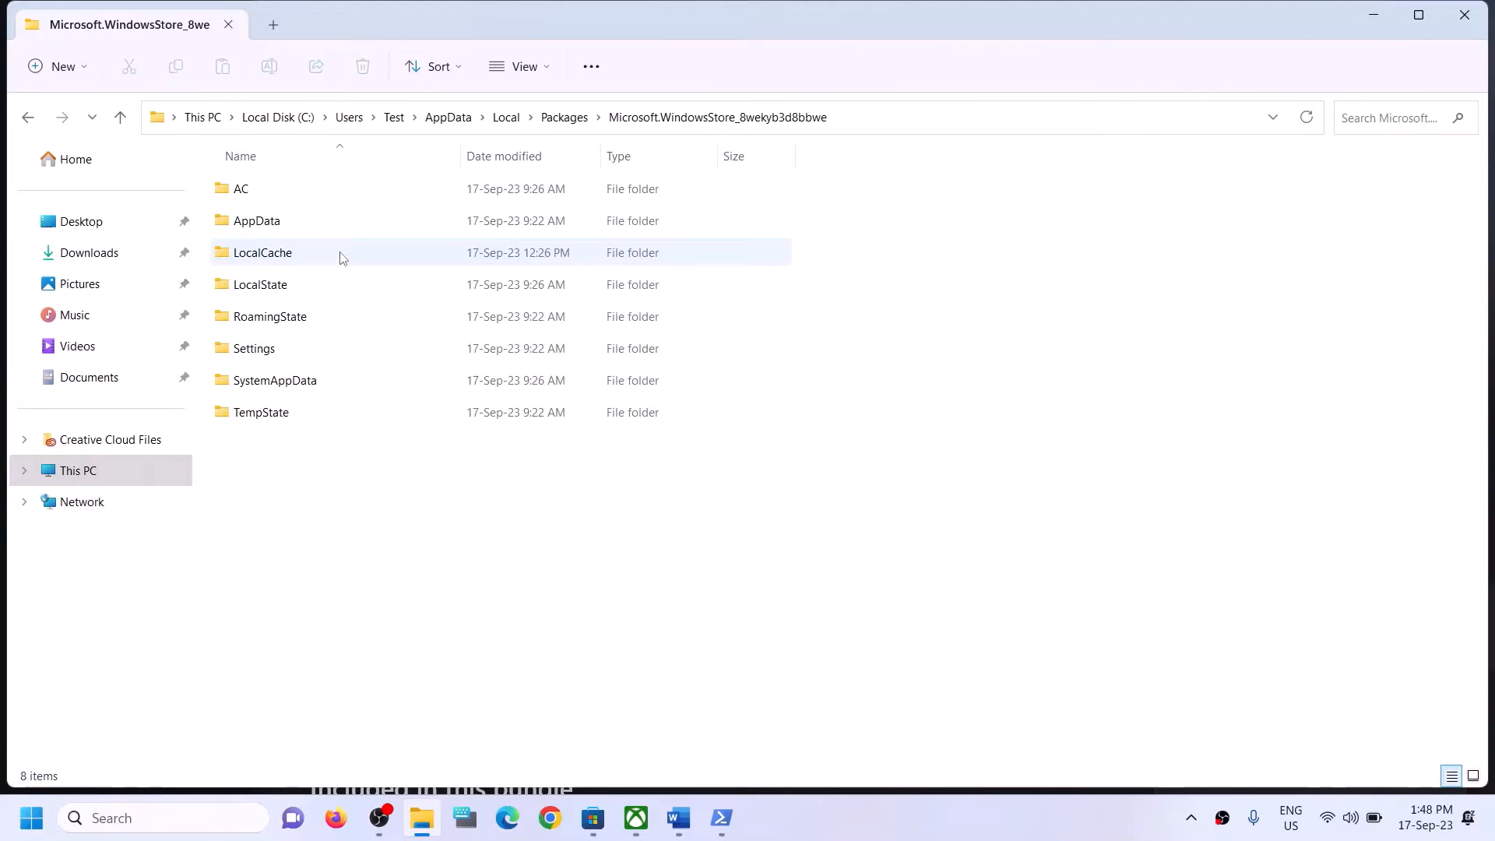
Delete the LocalCache folder from the Microsoft Store package folder and close the File Explorer window.
left_click(254, 257)
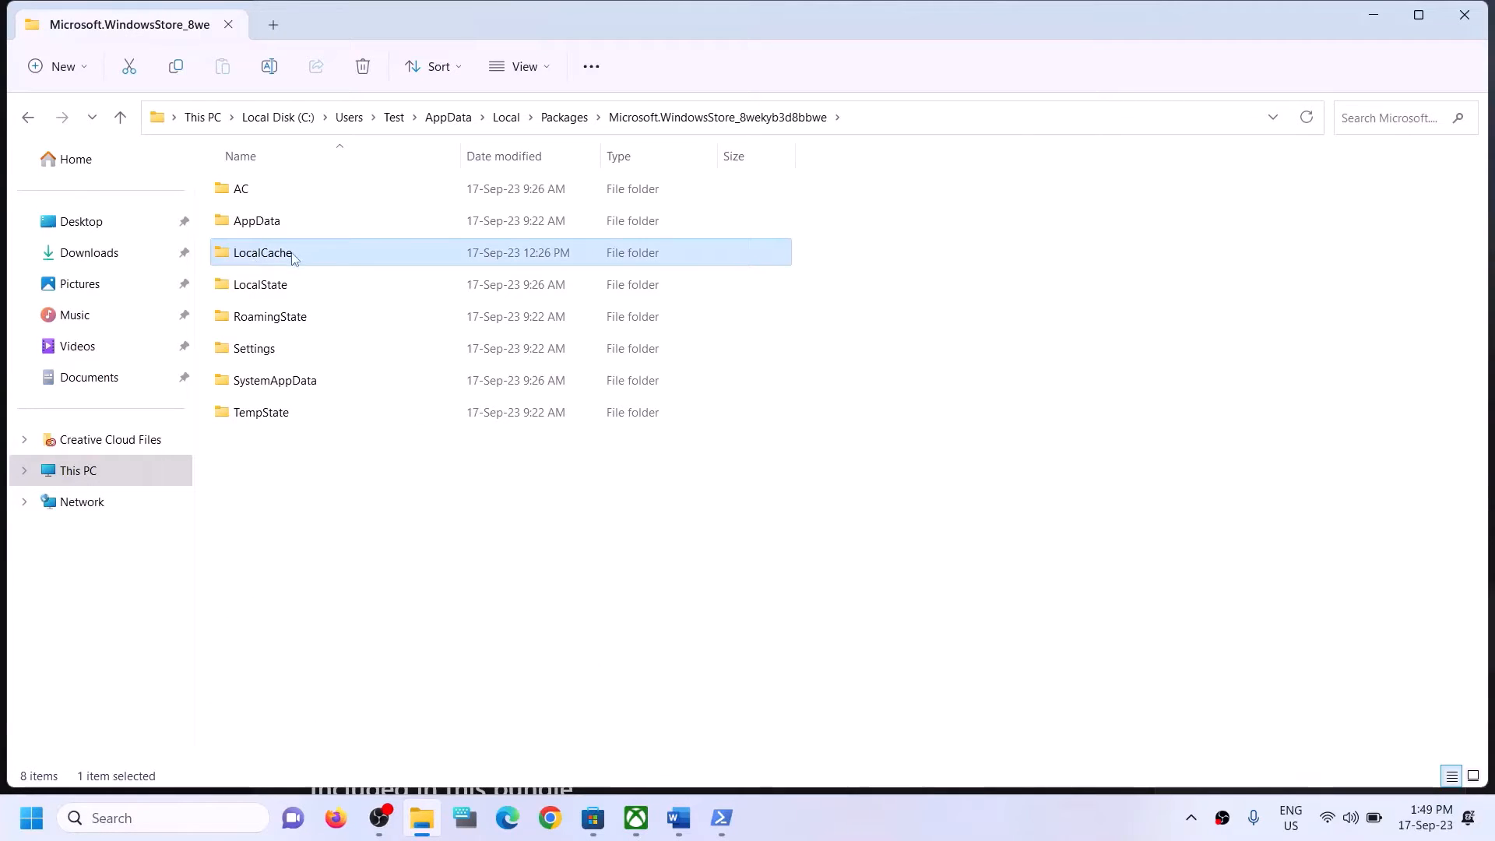
right_click(294, 256)
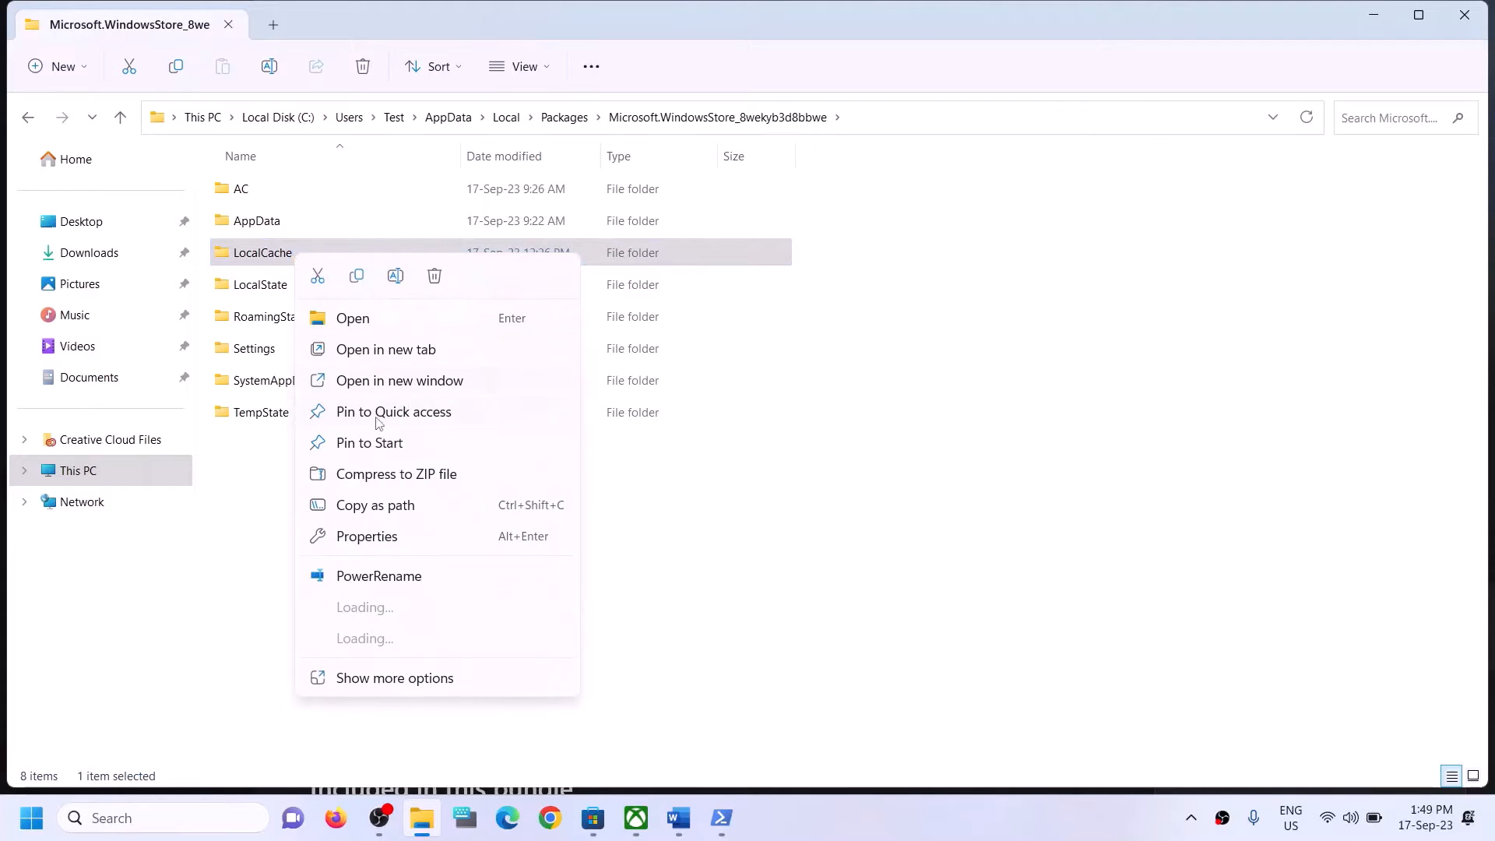
left_click(434, 277)
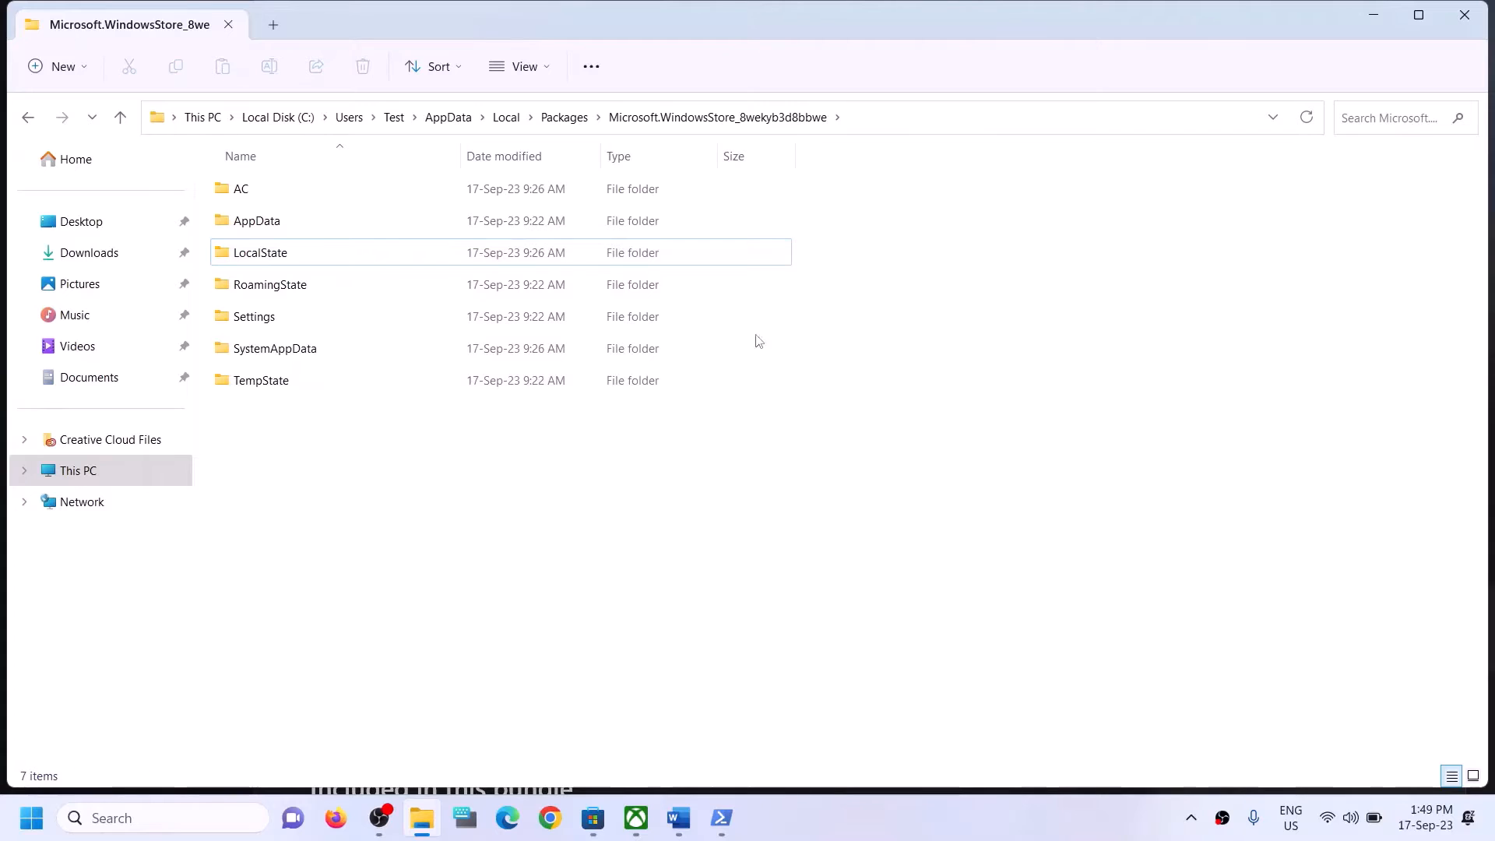
left_click(1458, 26)
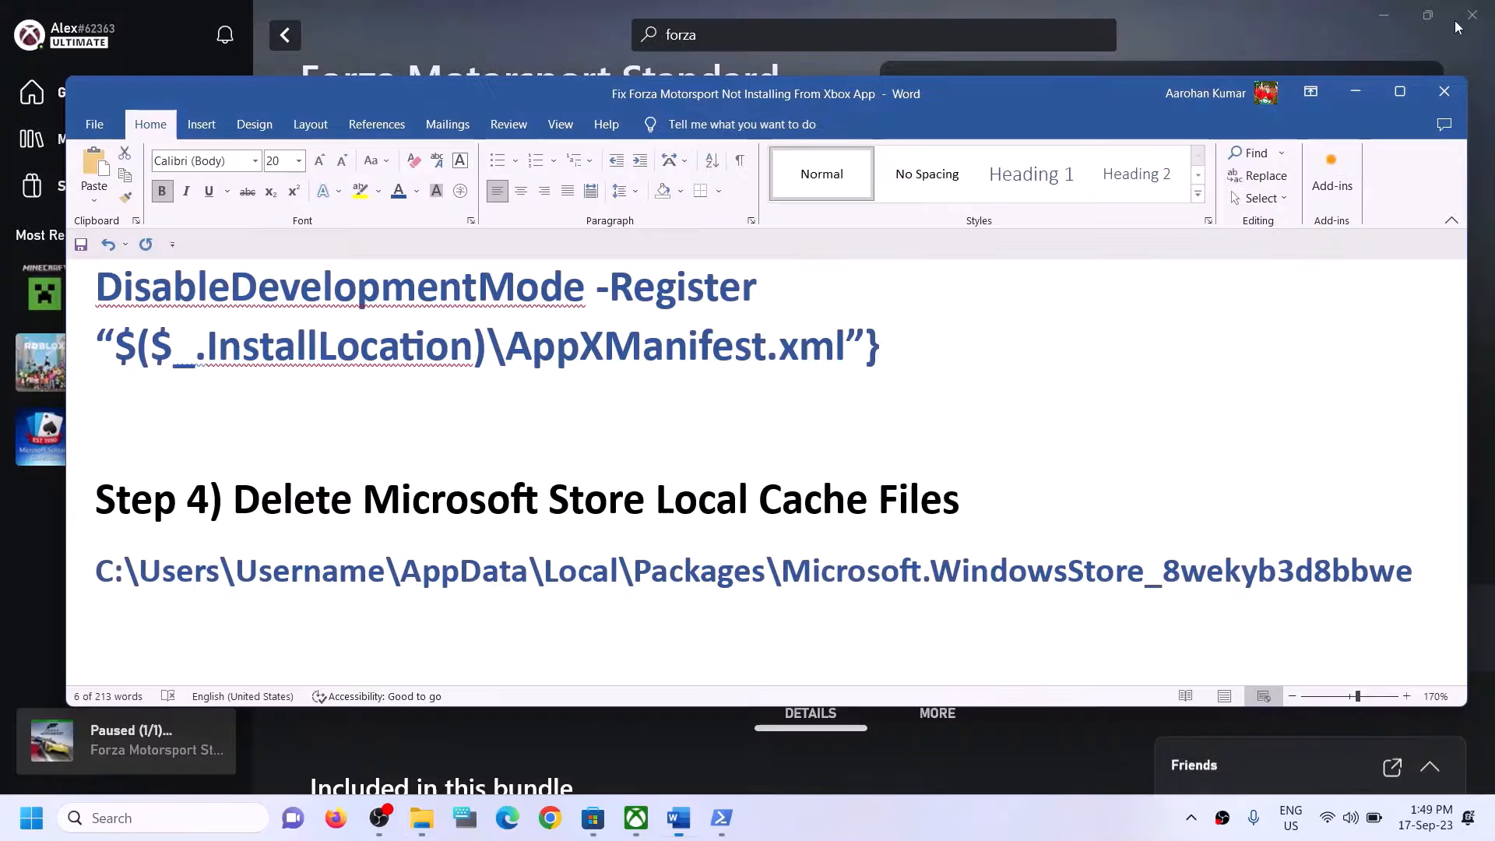
Highlight the Step 5 heading text "Repair/reset Xbox App/Store" in the Word guide.
scroll(308, 537, "down", 3)
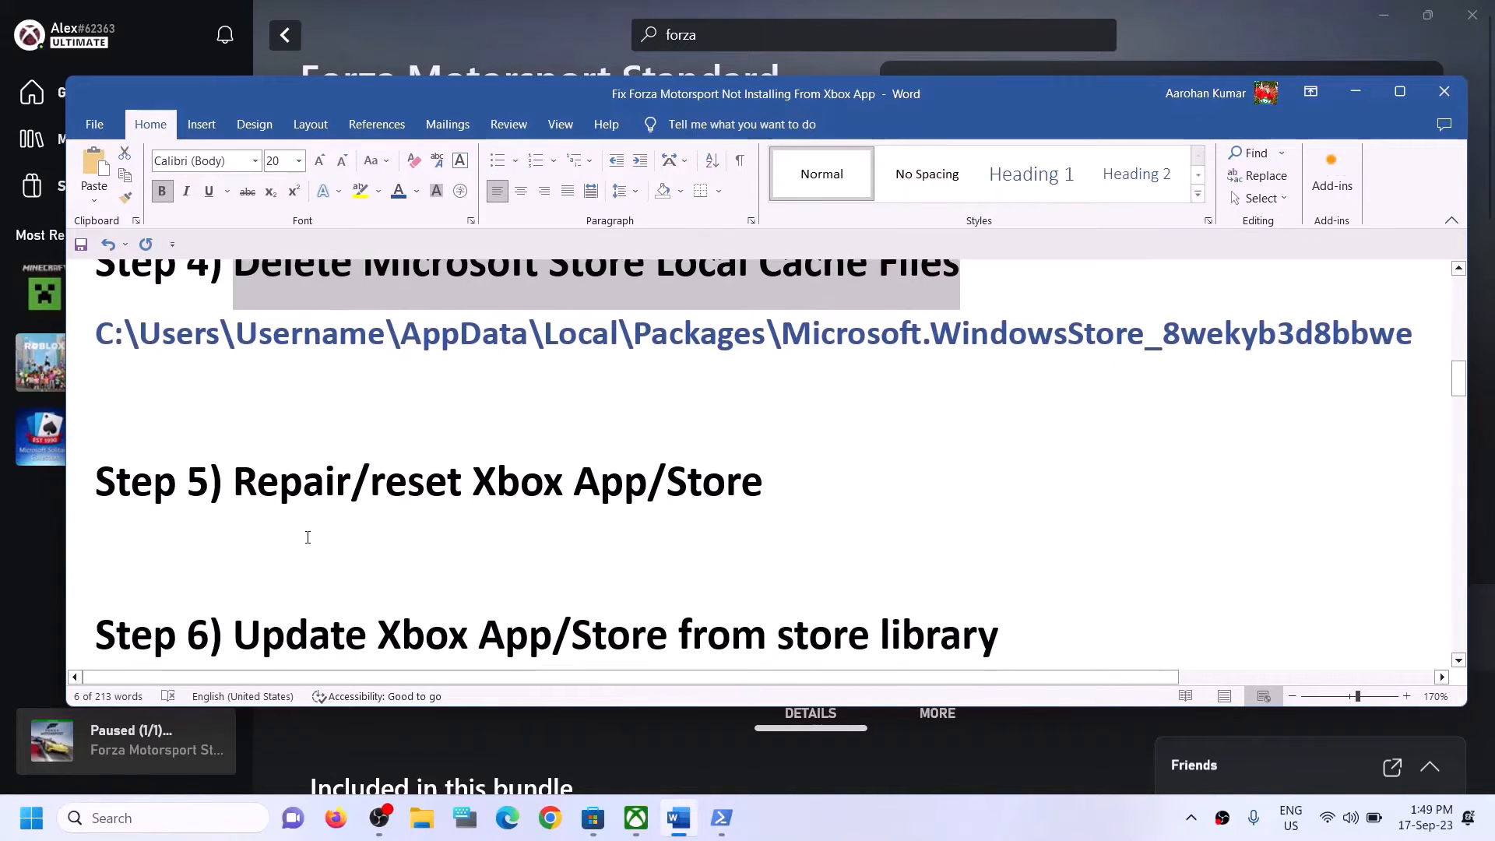
scroll(308, 538, "up", 1)
left_click_drag(234, 564, 691, 582)
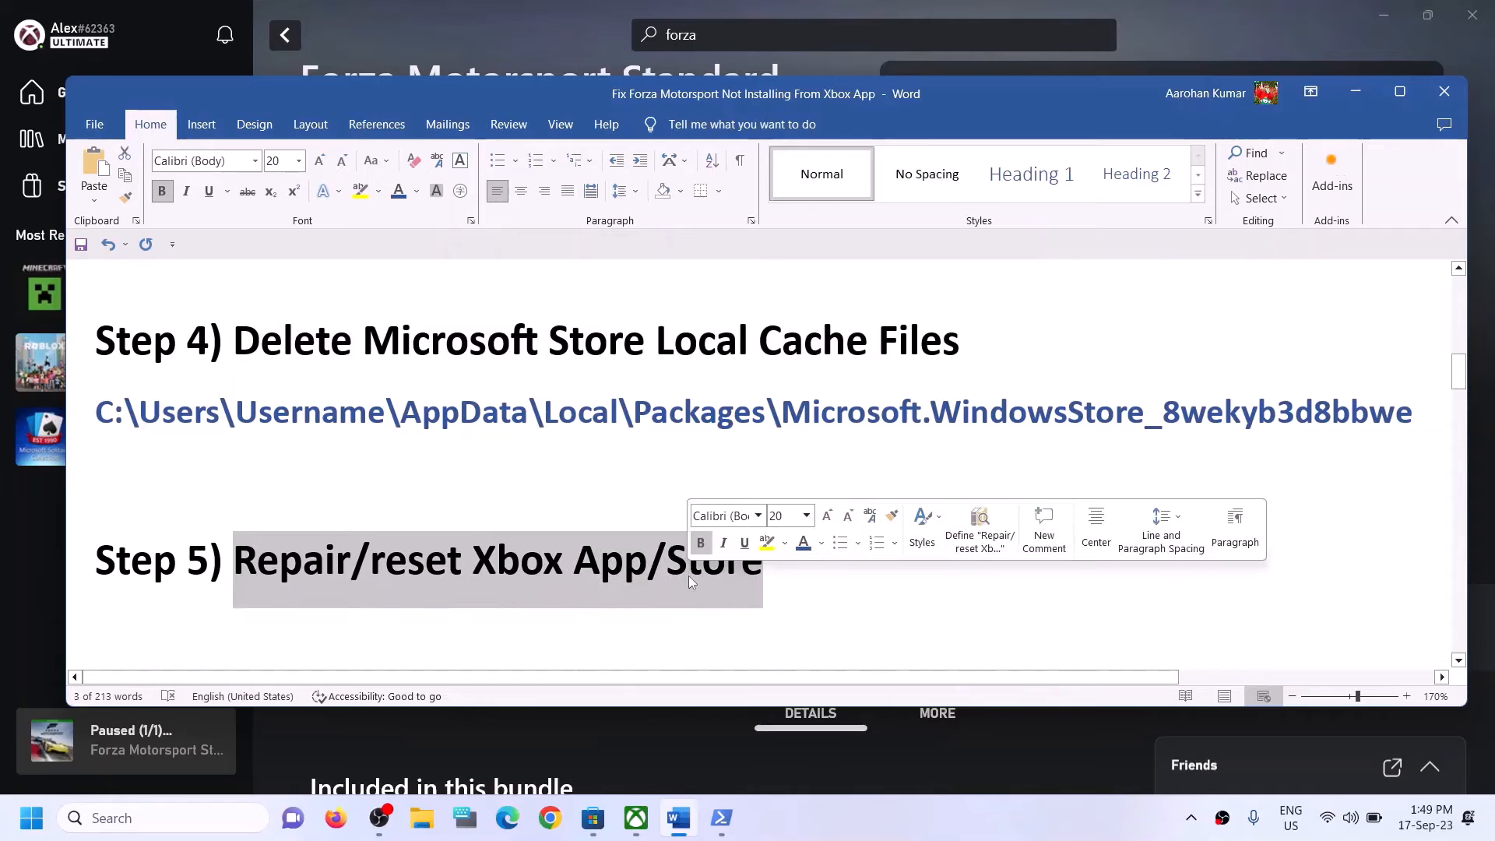
Search Windows for "xbox" and open the app settings of the Xbox app.
left_click(207, 817)
type("x")
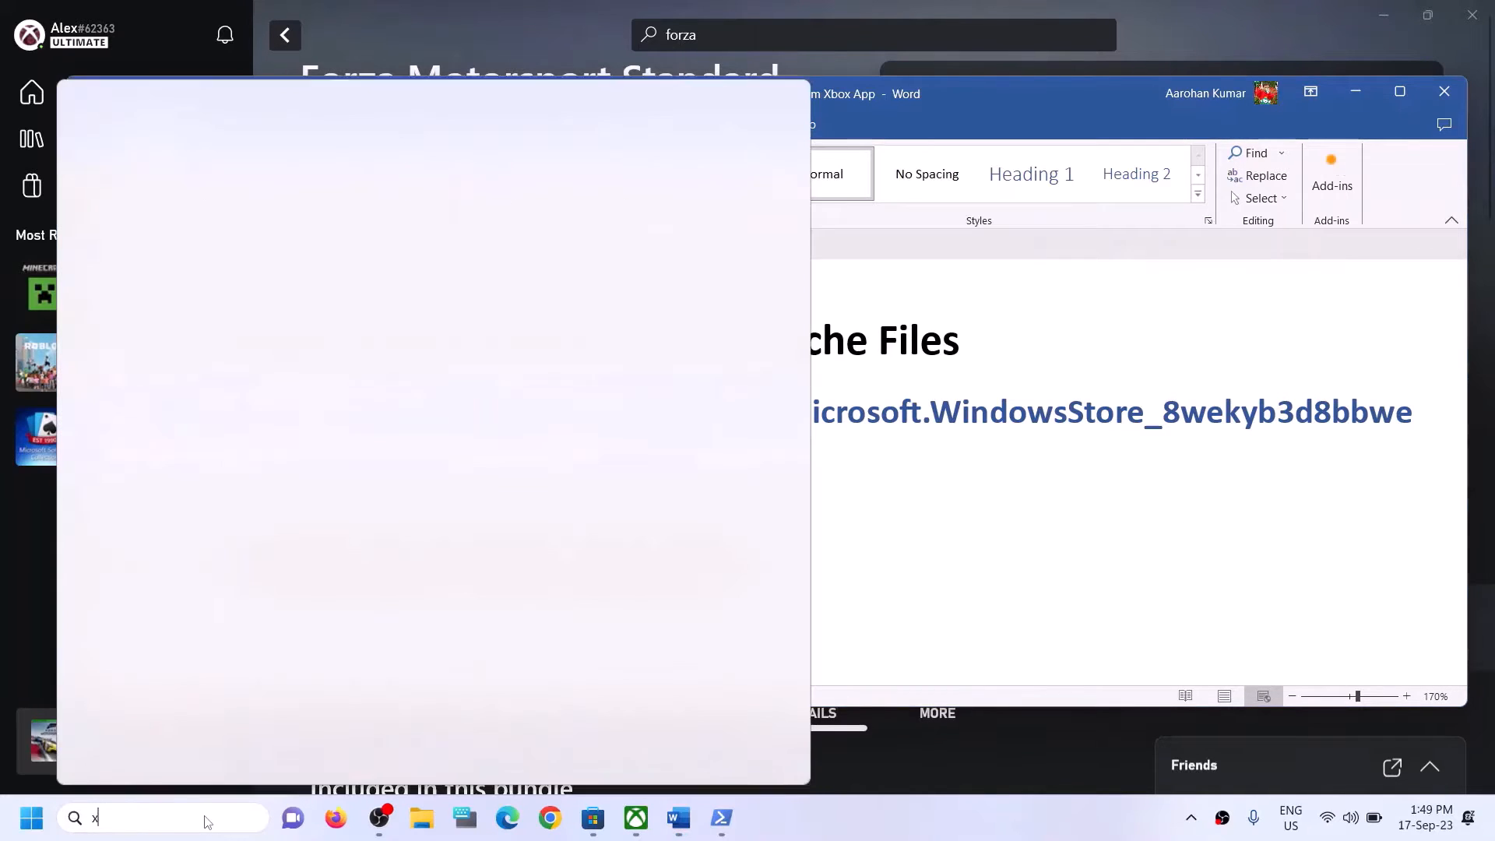
type("box")
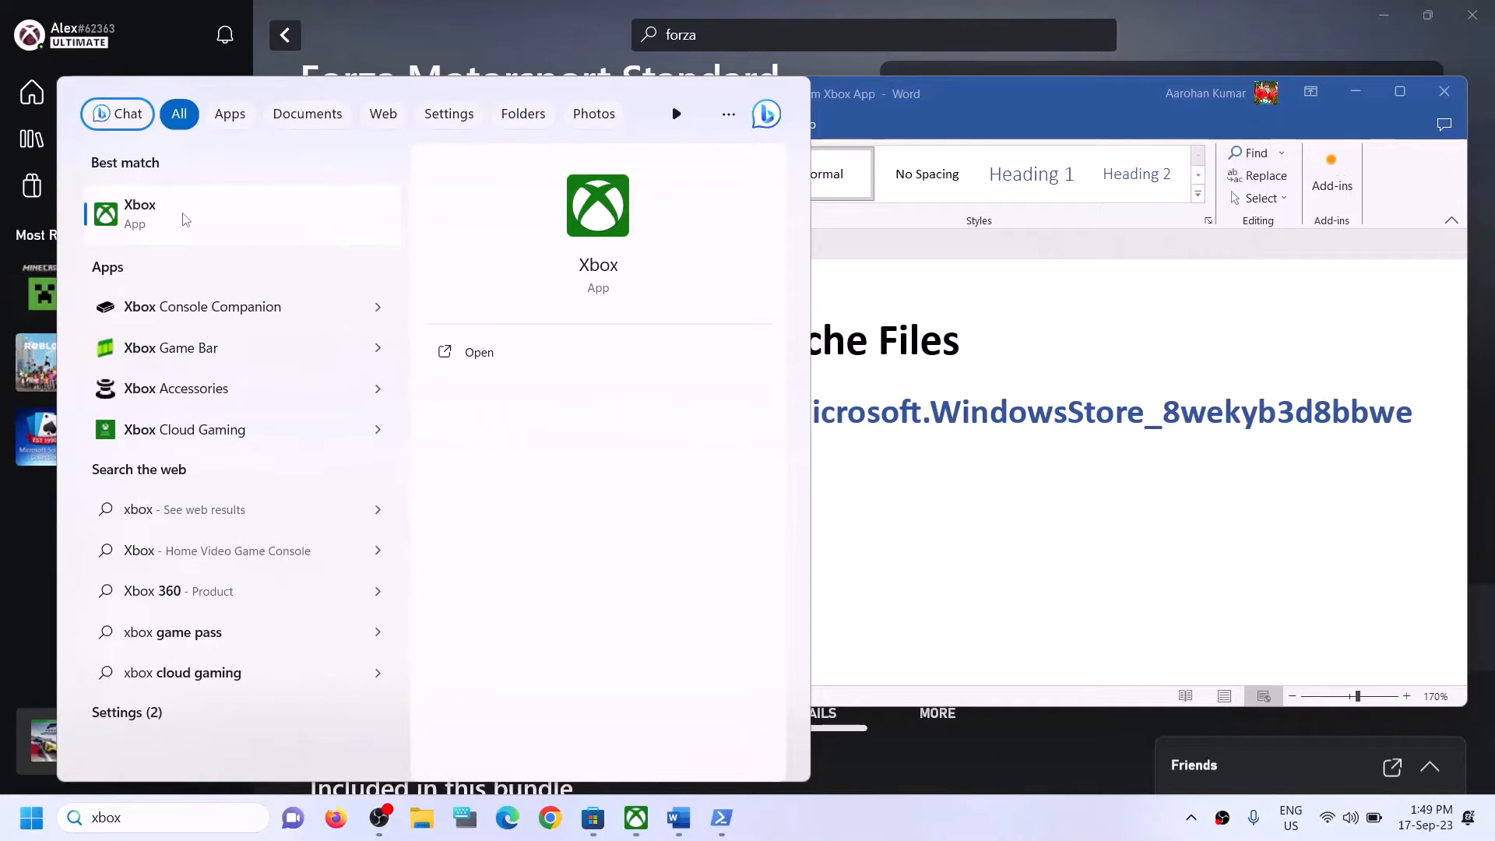
right_click(185, 219)
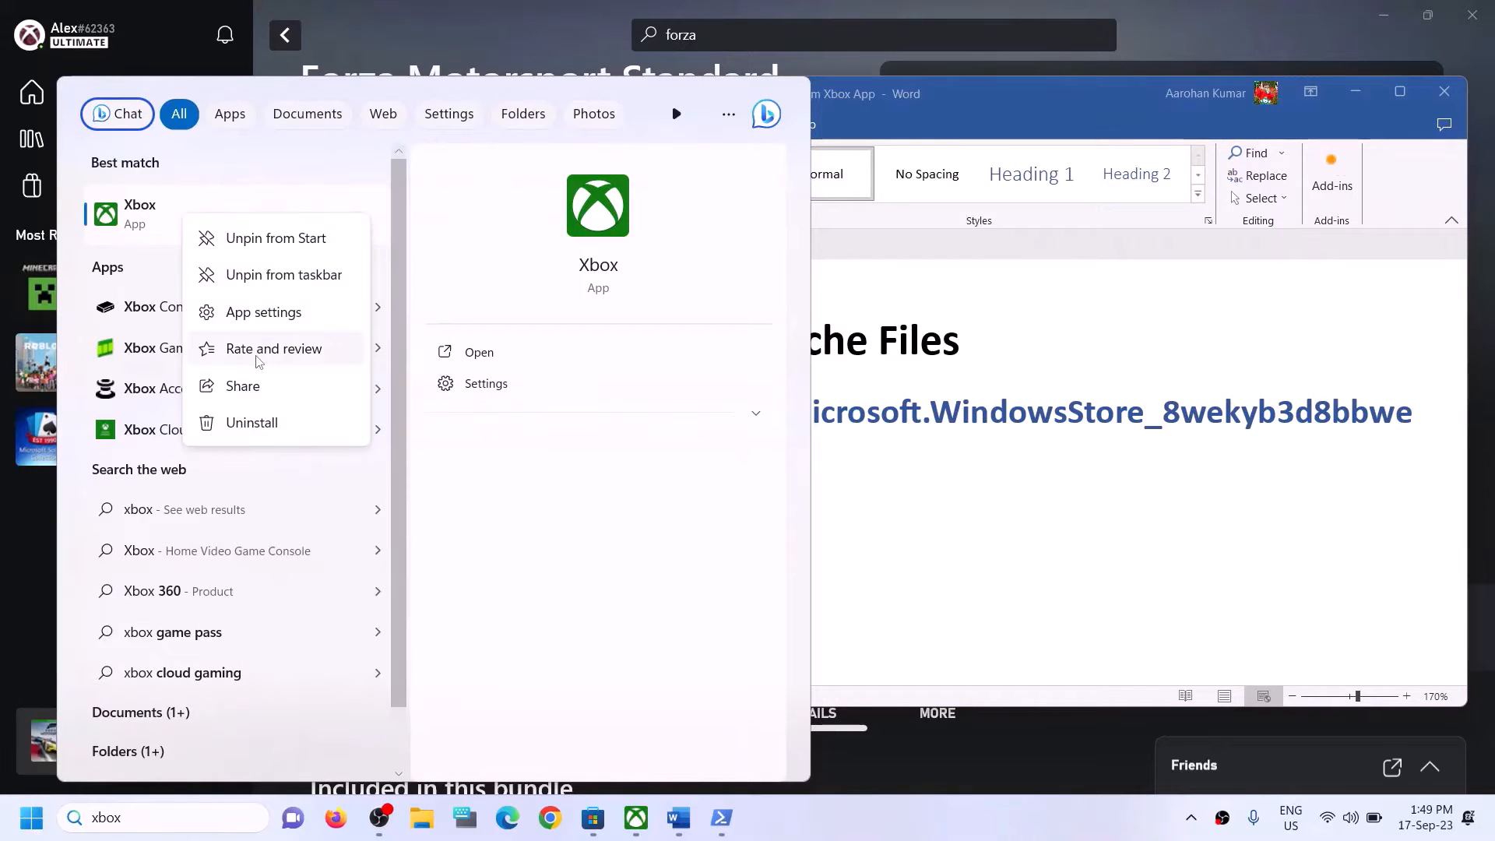
key("Escape")
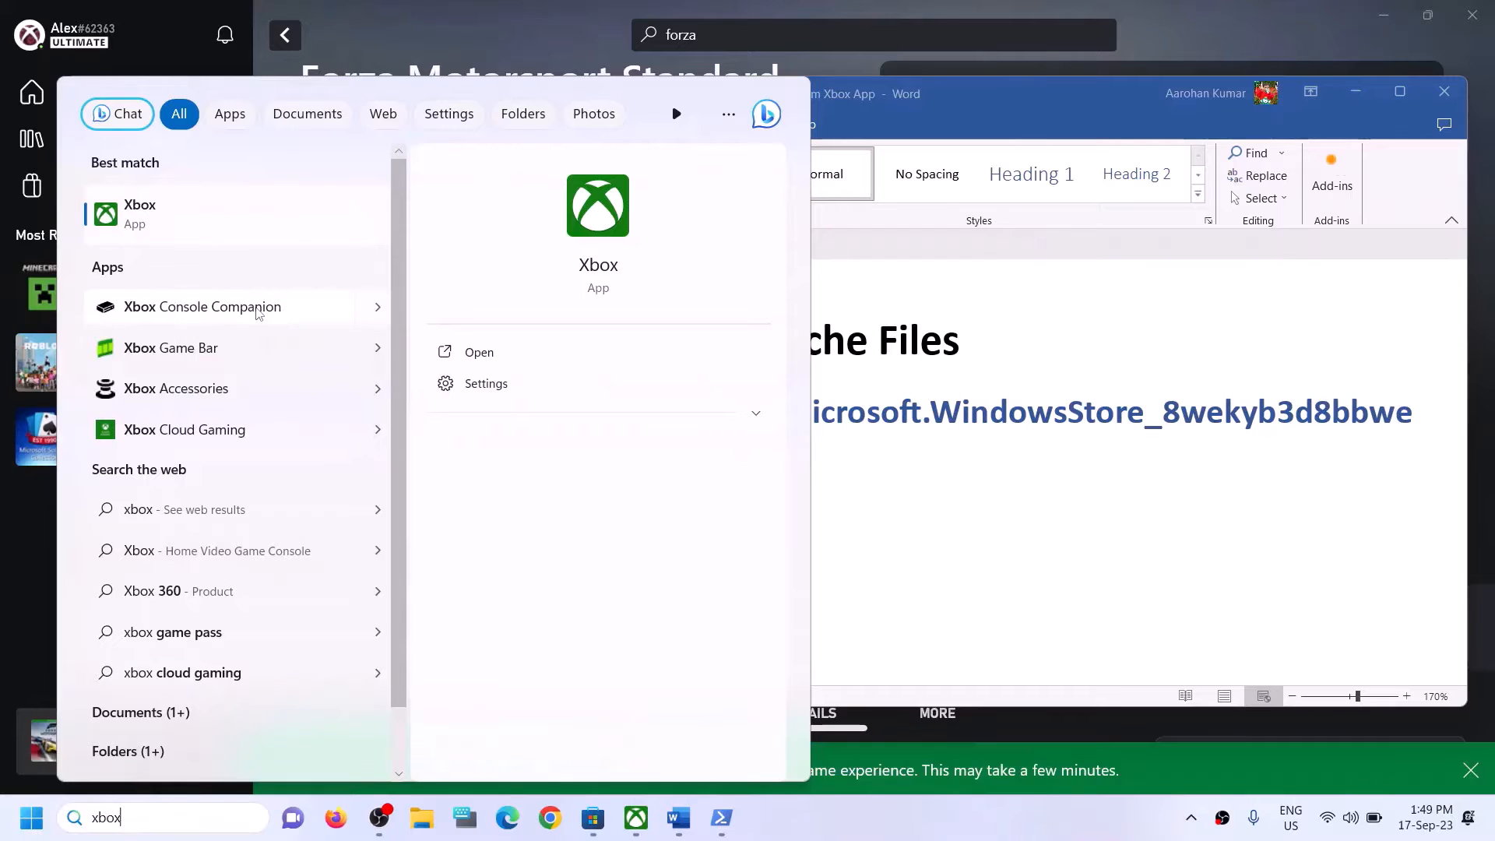
left_click(258, 309)
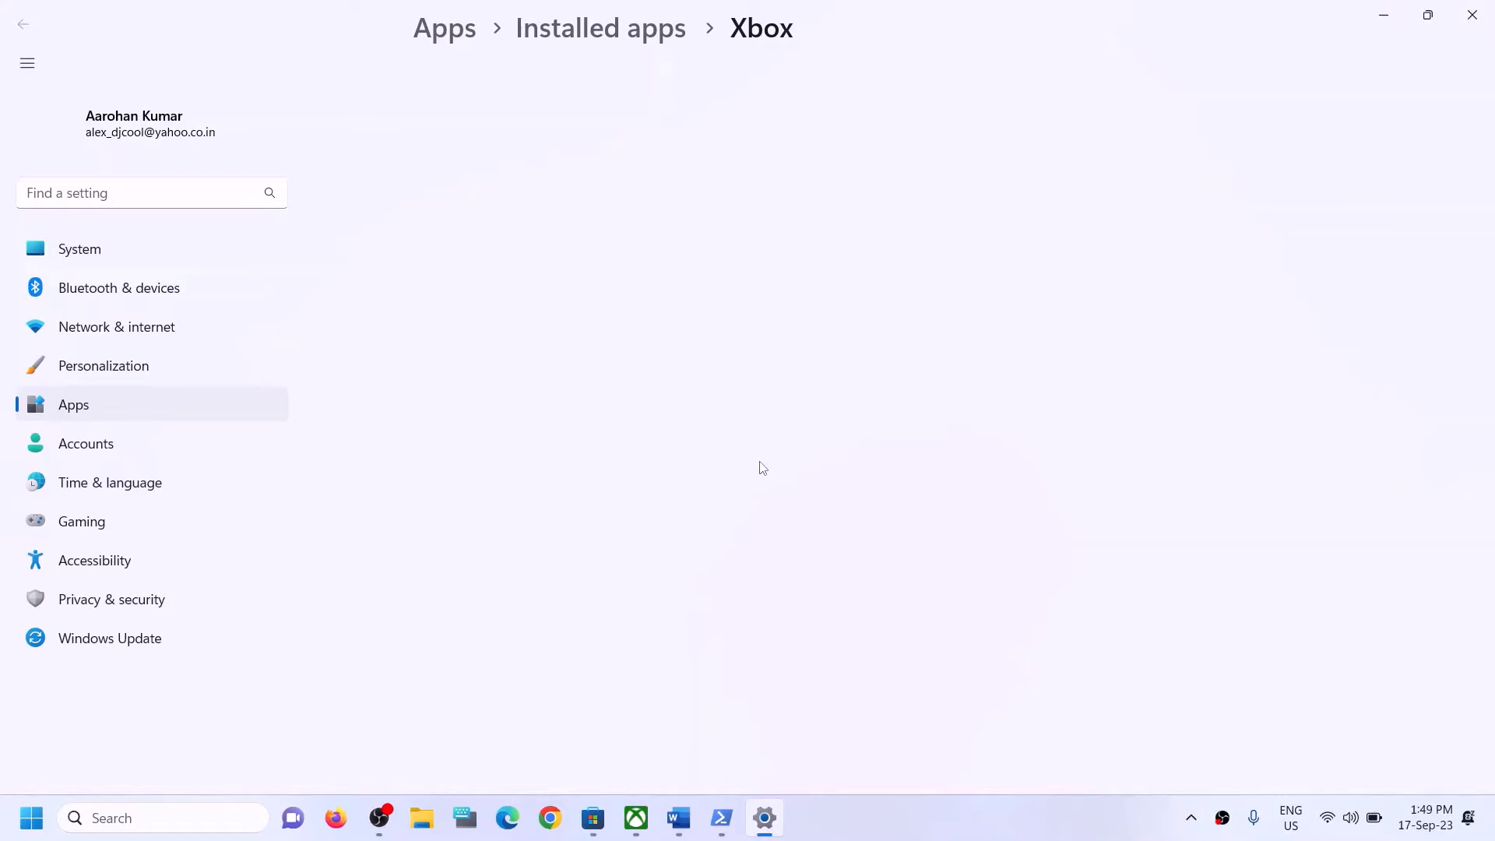
Repair the Xbox app, and also reset it, confirming the deletion of its data.
scroll(598, 444, "down", 4)
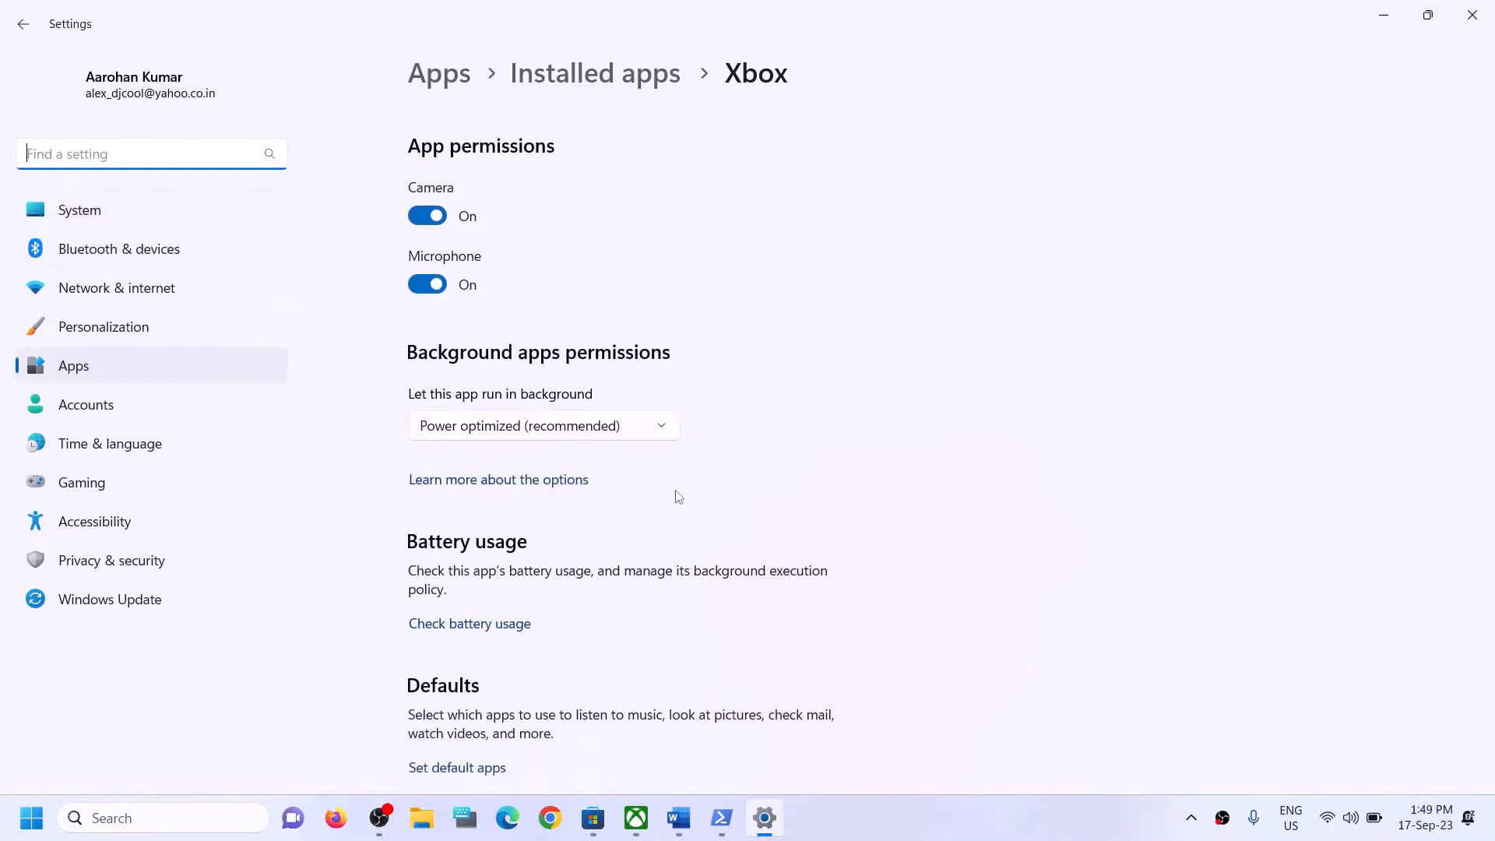
scroll(710, 512, "down", 5)
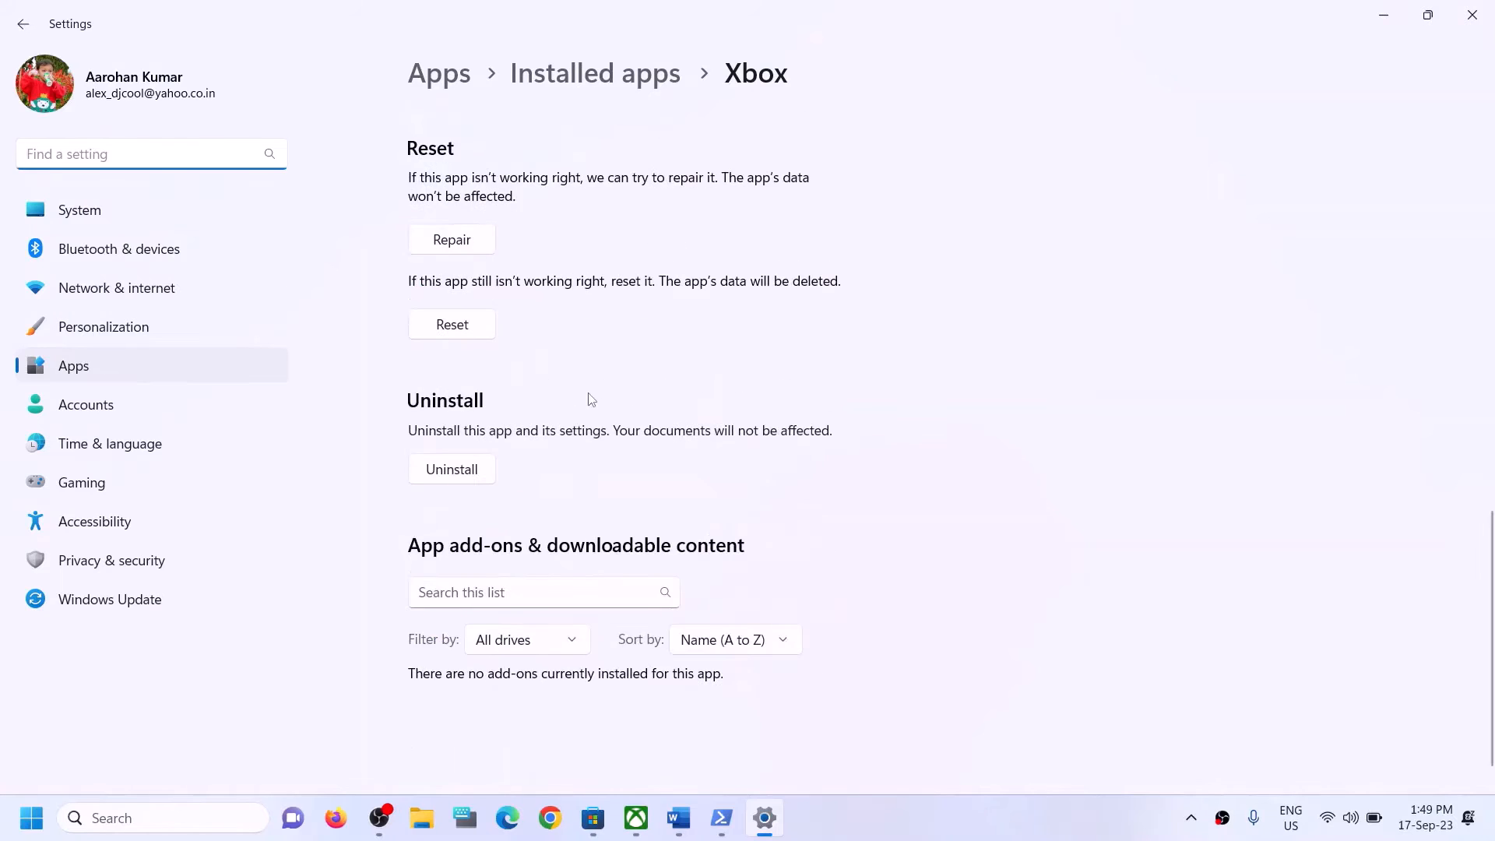
scroll(542, 455, "up", 3)
left_click(453, 449)
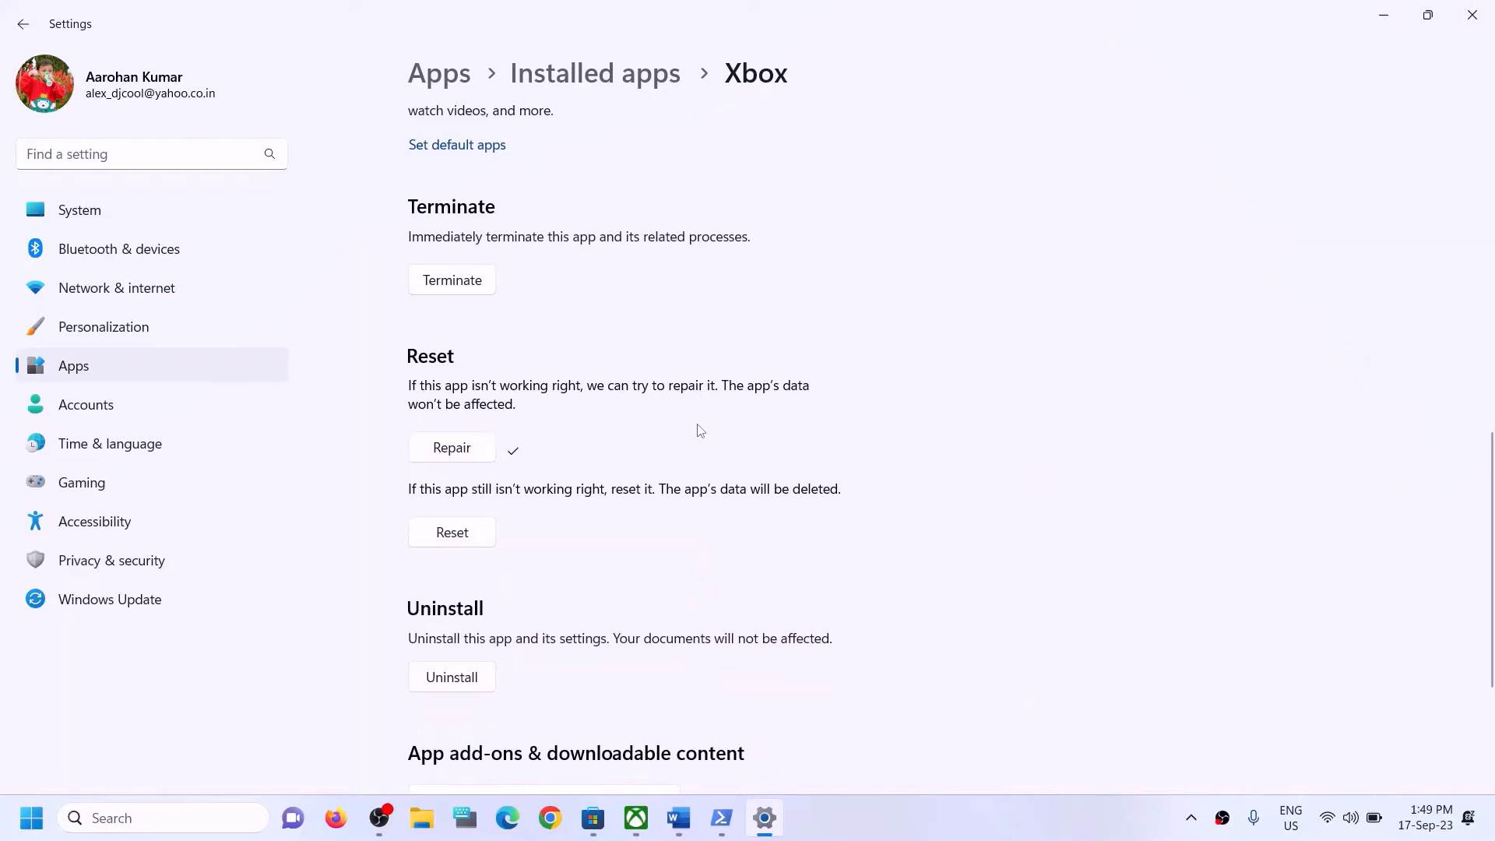
left_click(461, 537)
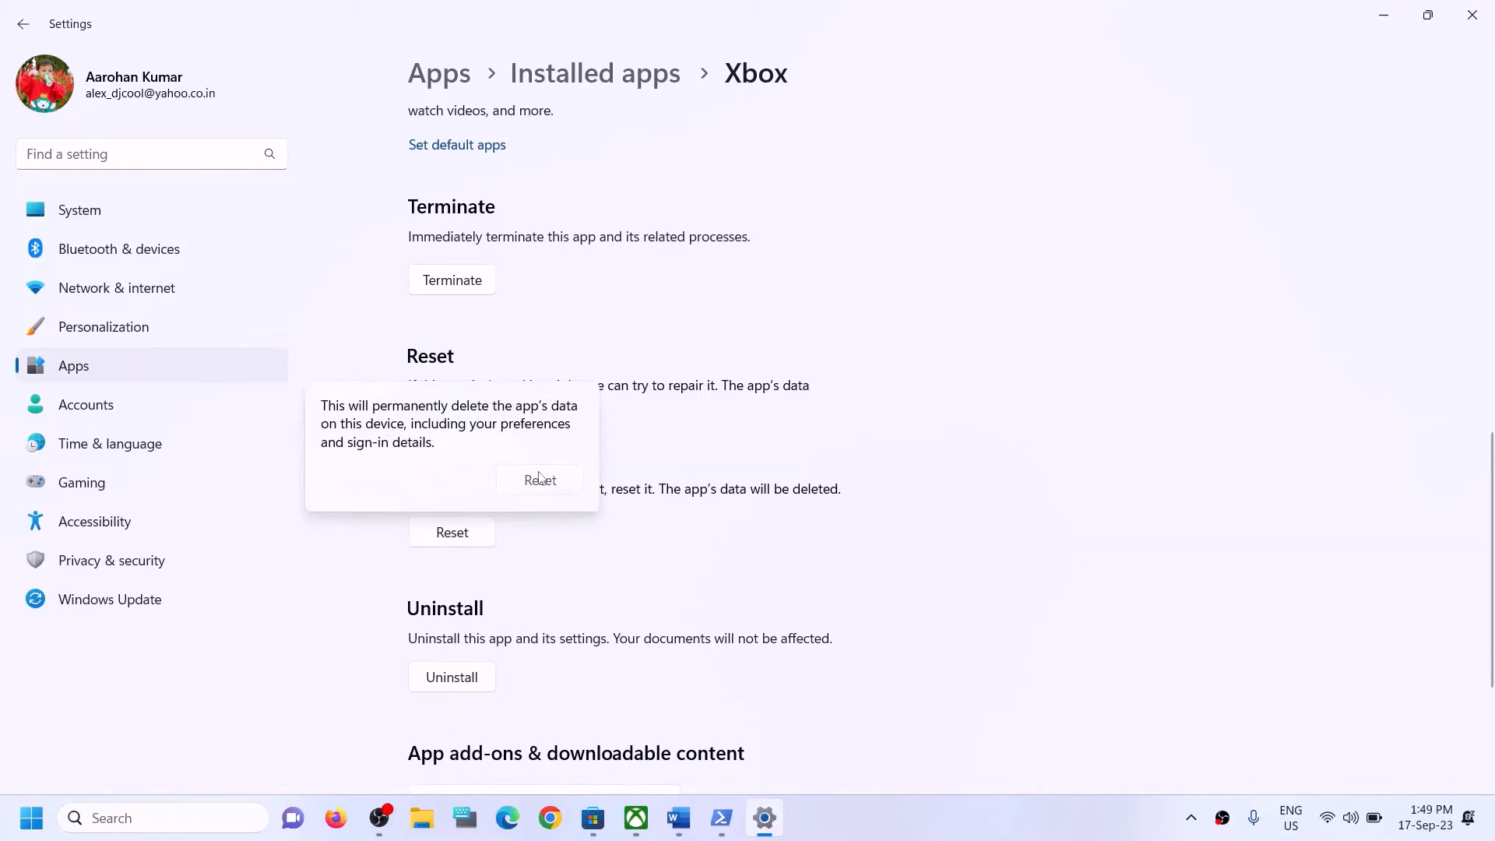
left_click(540, 480)
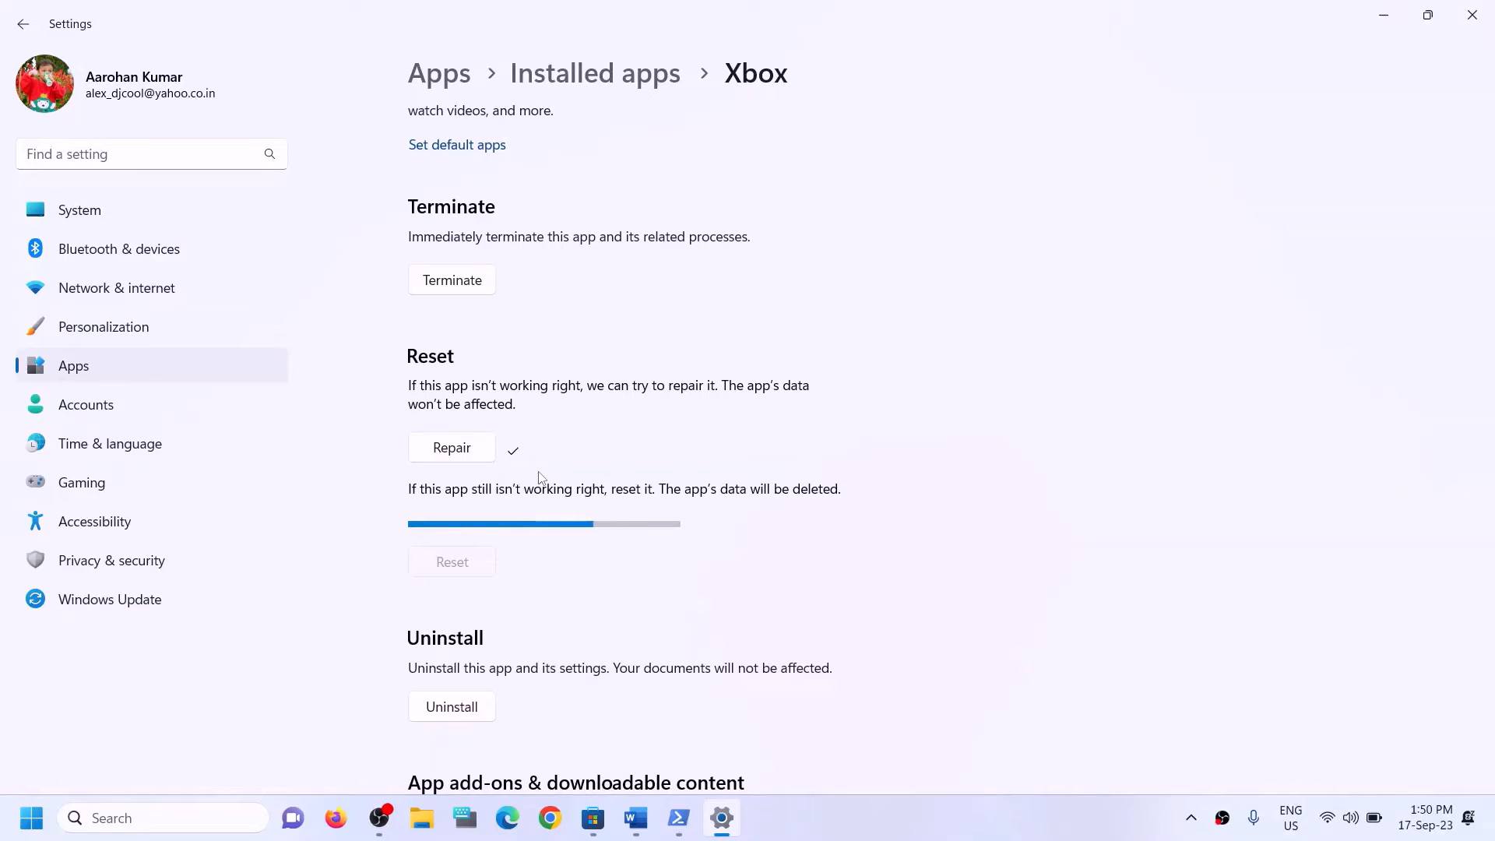
Search Windows for "store" and open the app settings of Microsoft Store.
left_click(179, 823)
type("st")
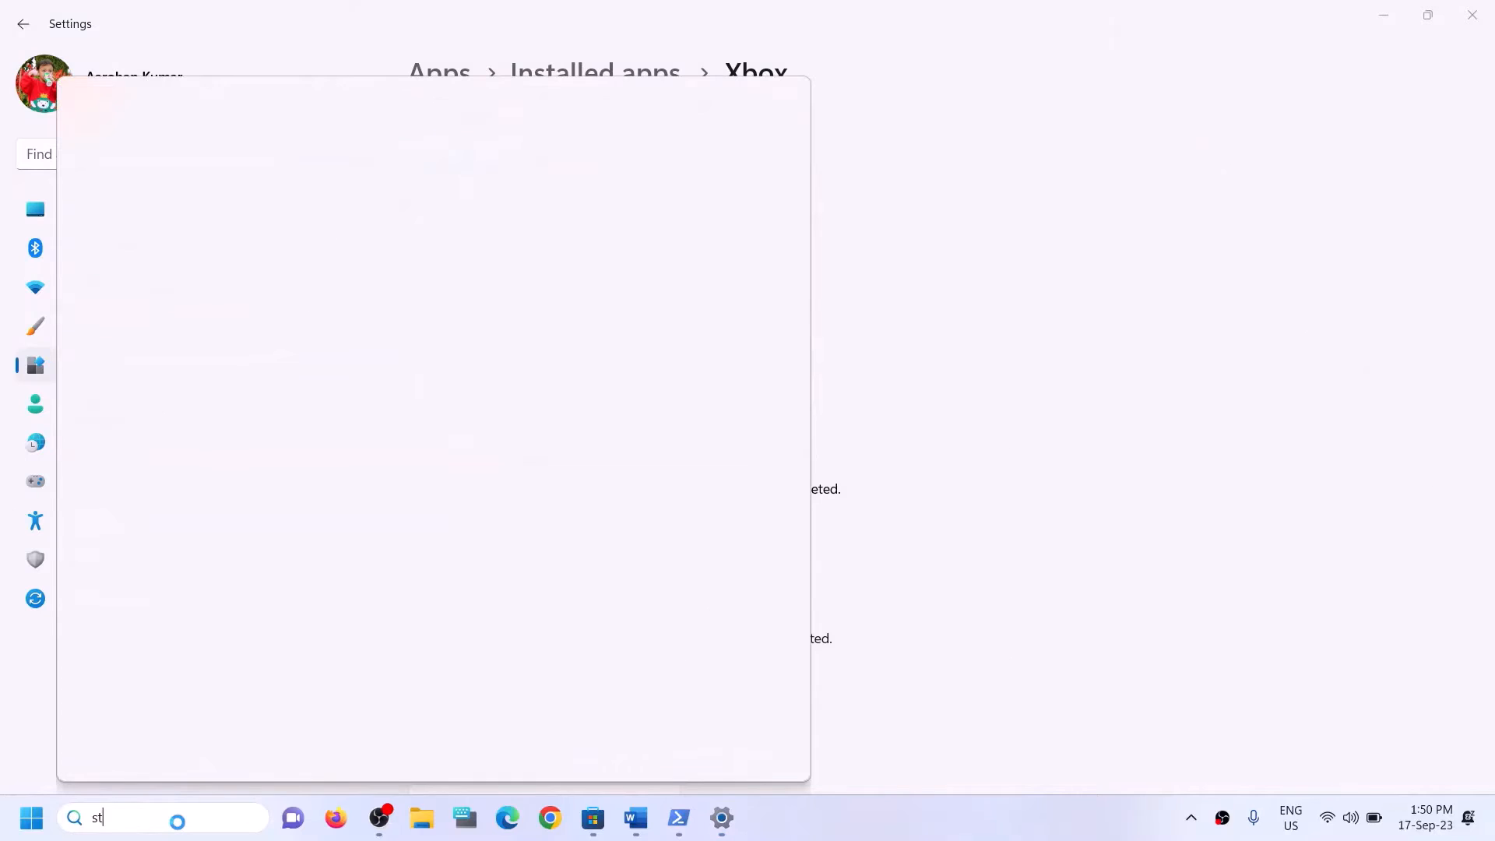
type("ore")
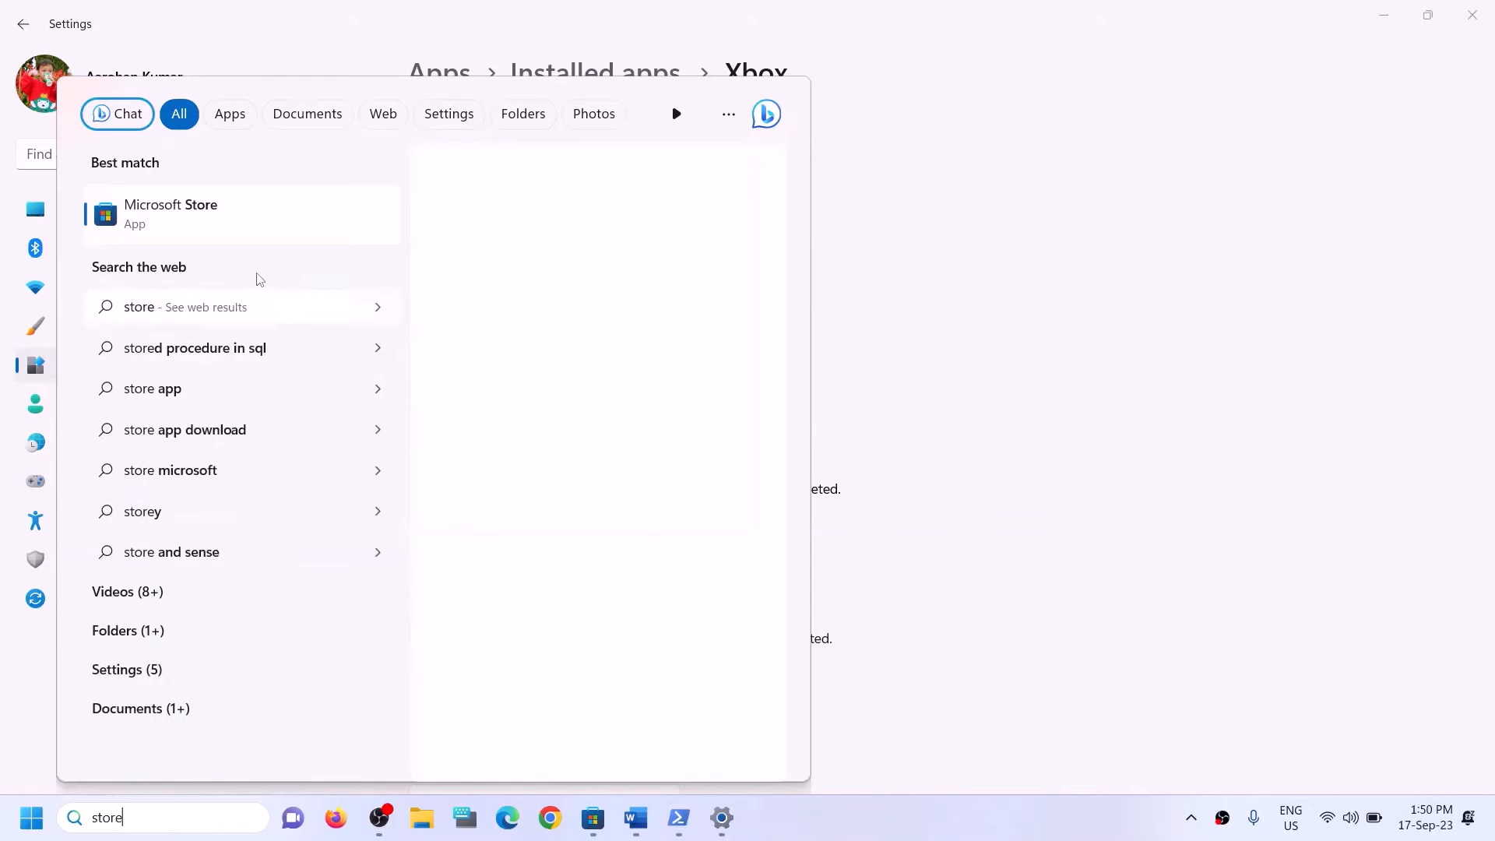
right_click(227, 235)
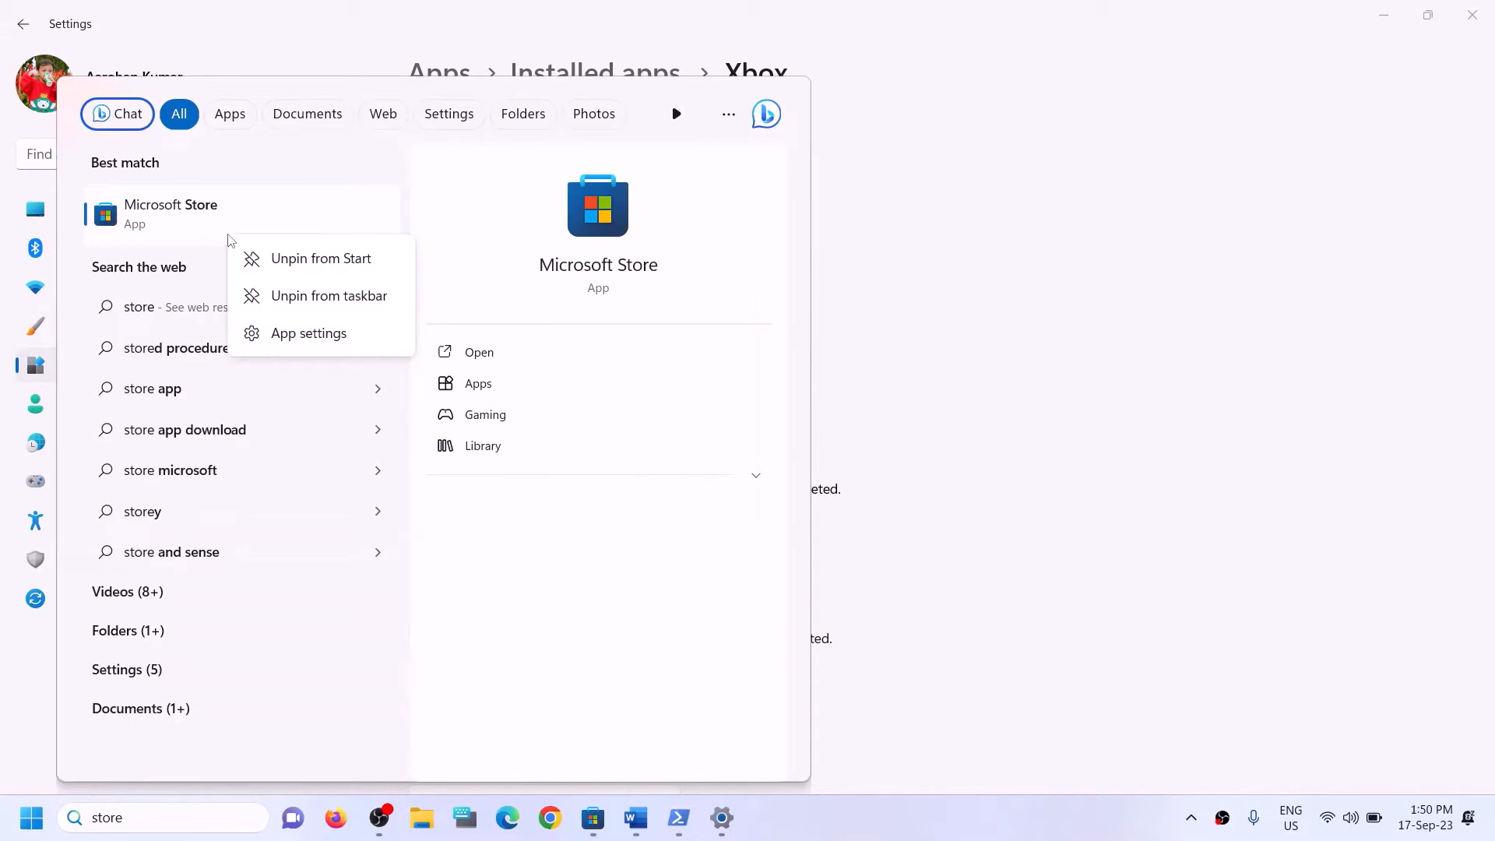
left_click(281, 333)
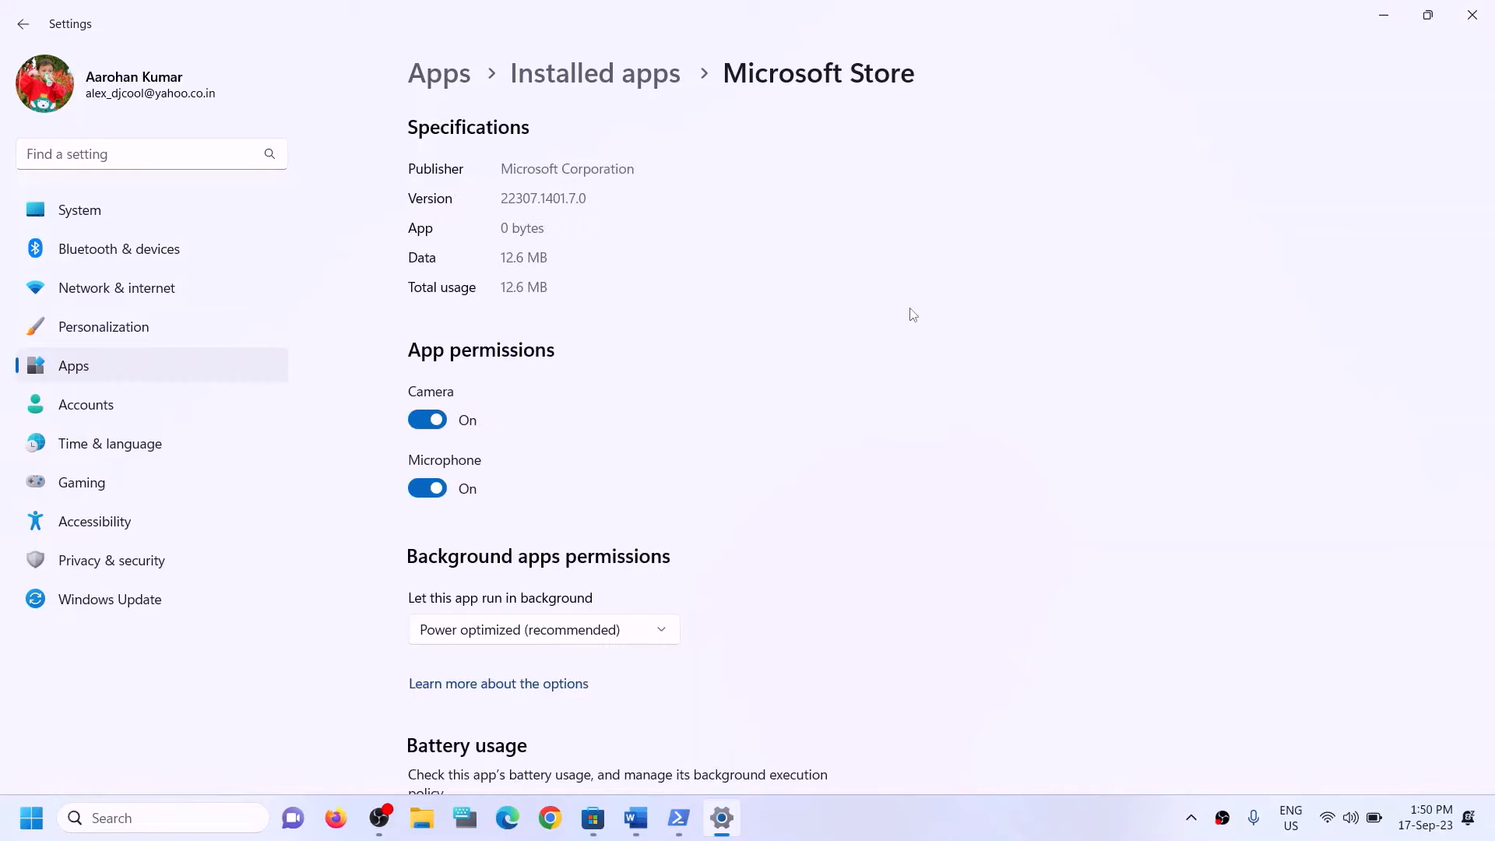
Repair the Microsoft Store app, and also reset it, confirming the deletion of its data.
scroll(781, 498, "down", 10)
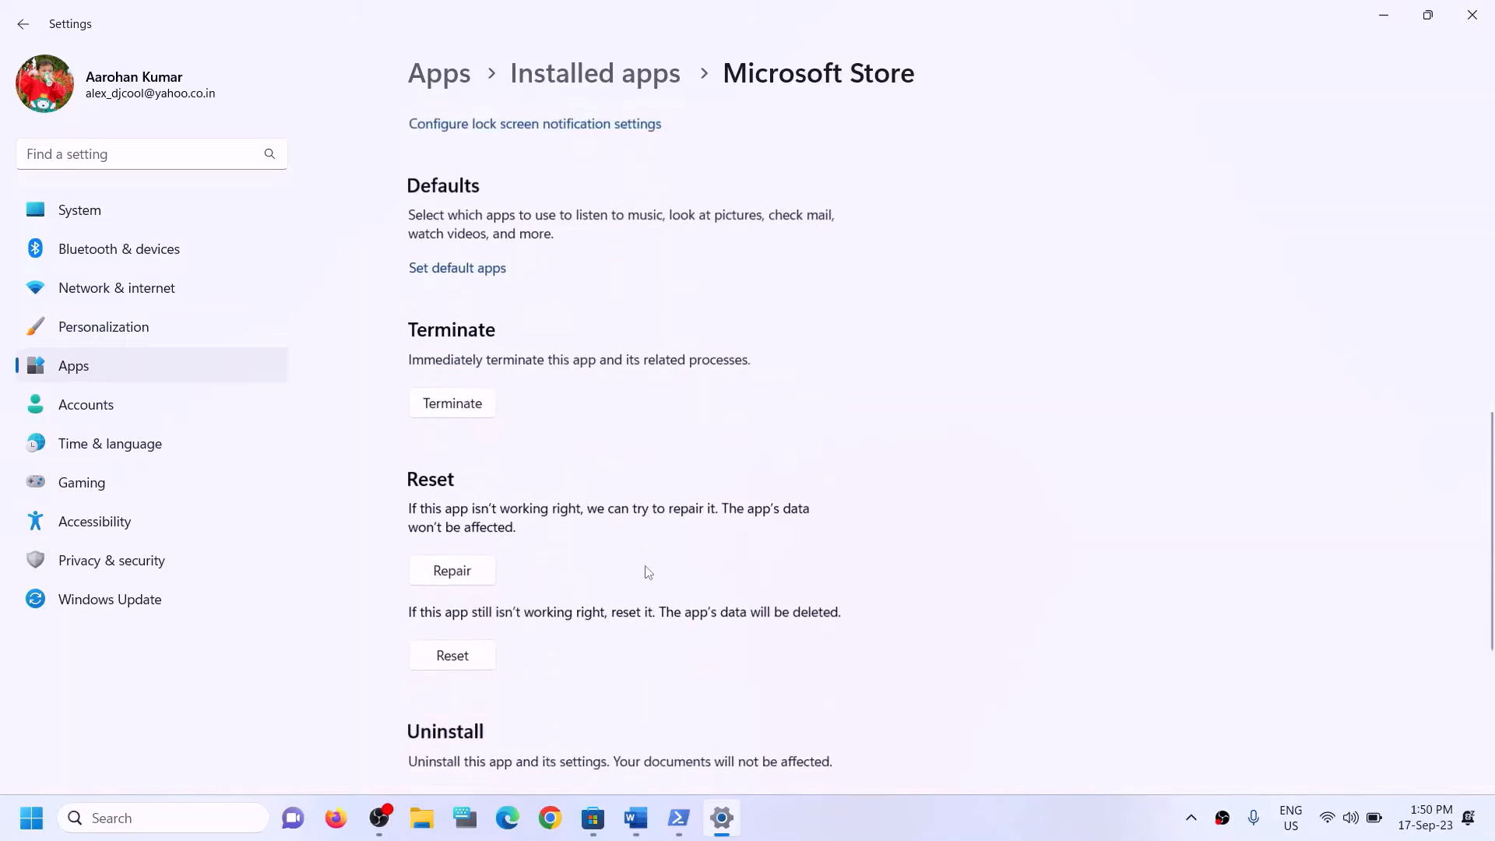
left_click(454, 470)
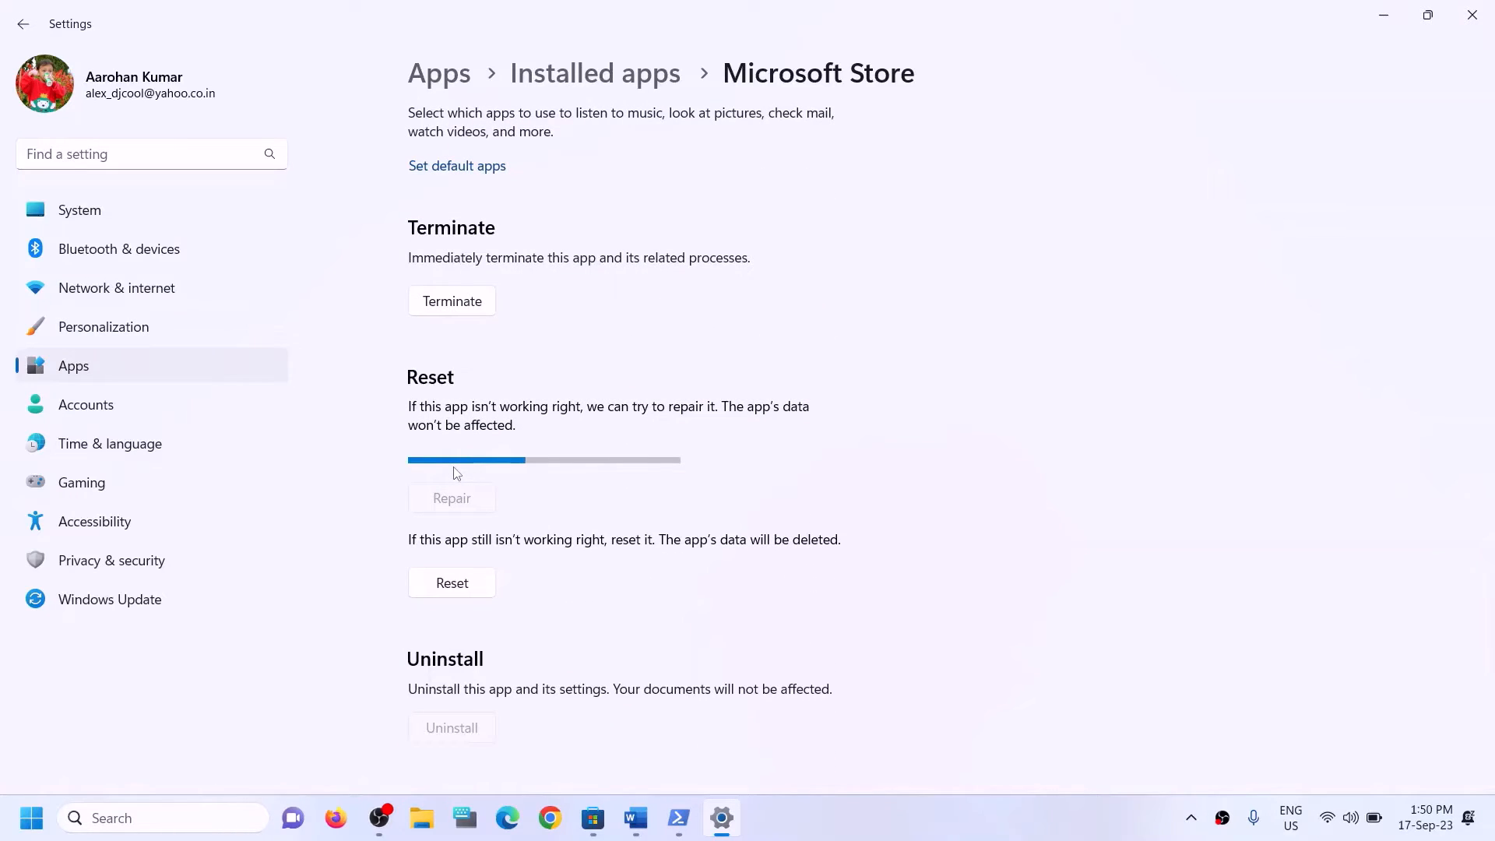
left_click(460, 554)
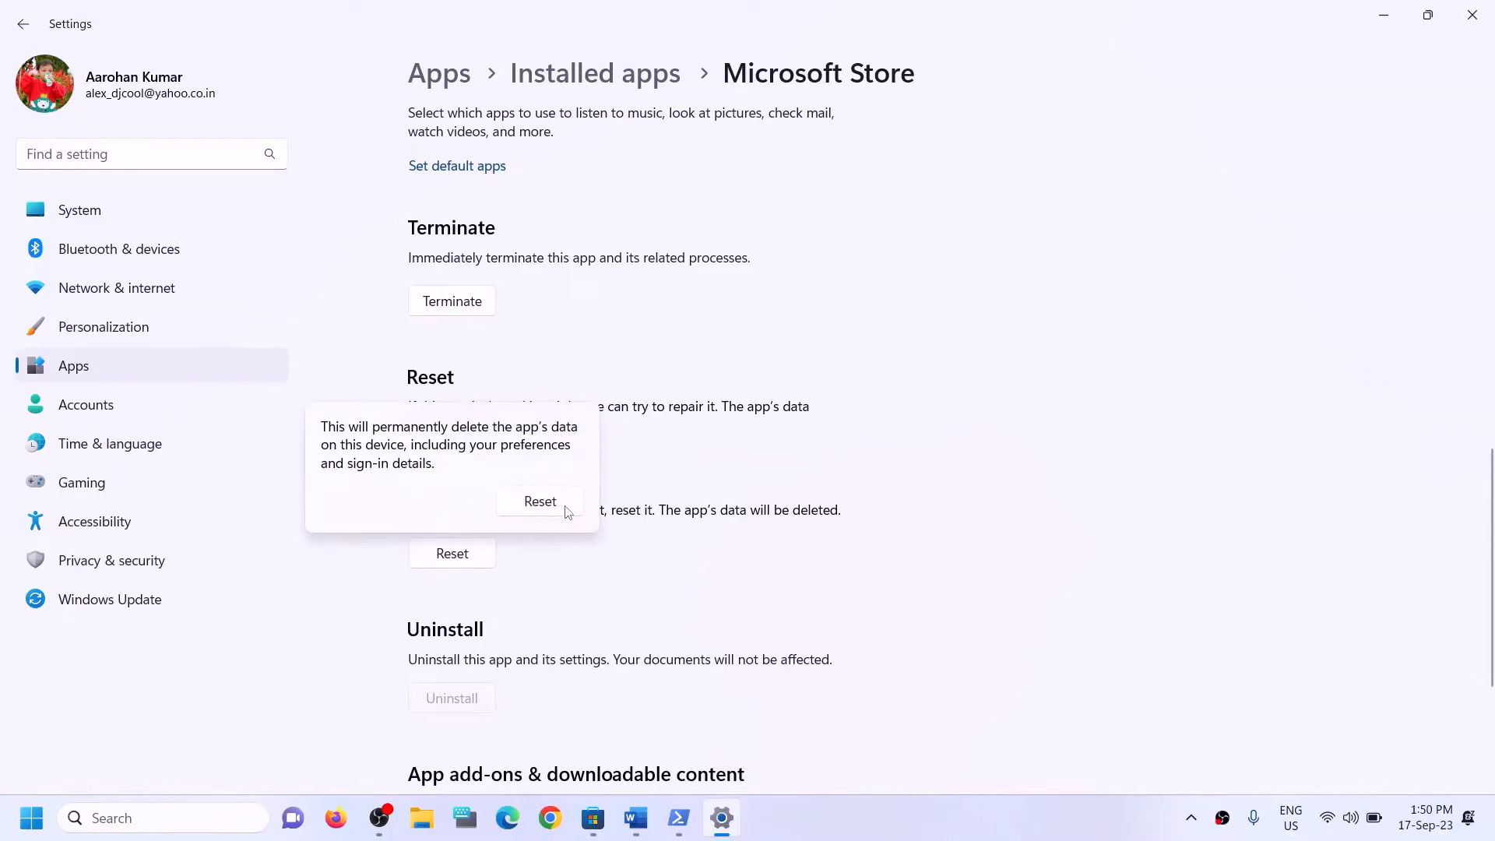
left_click(557, 504)
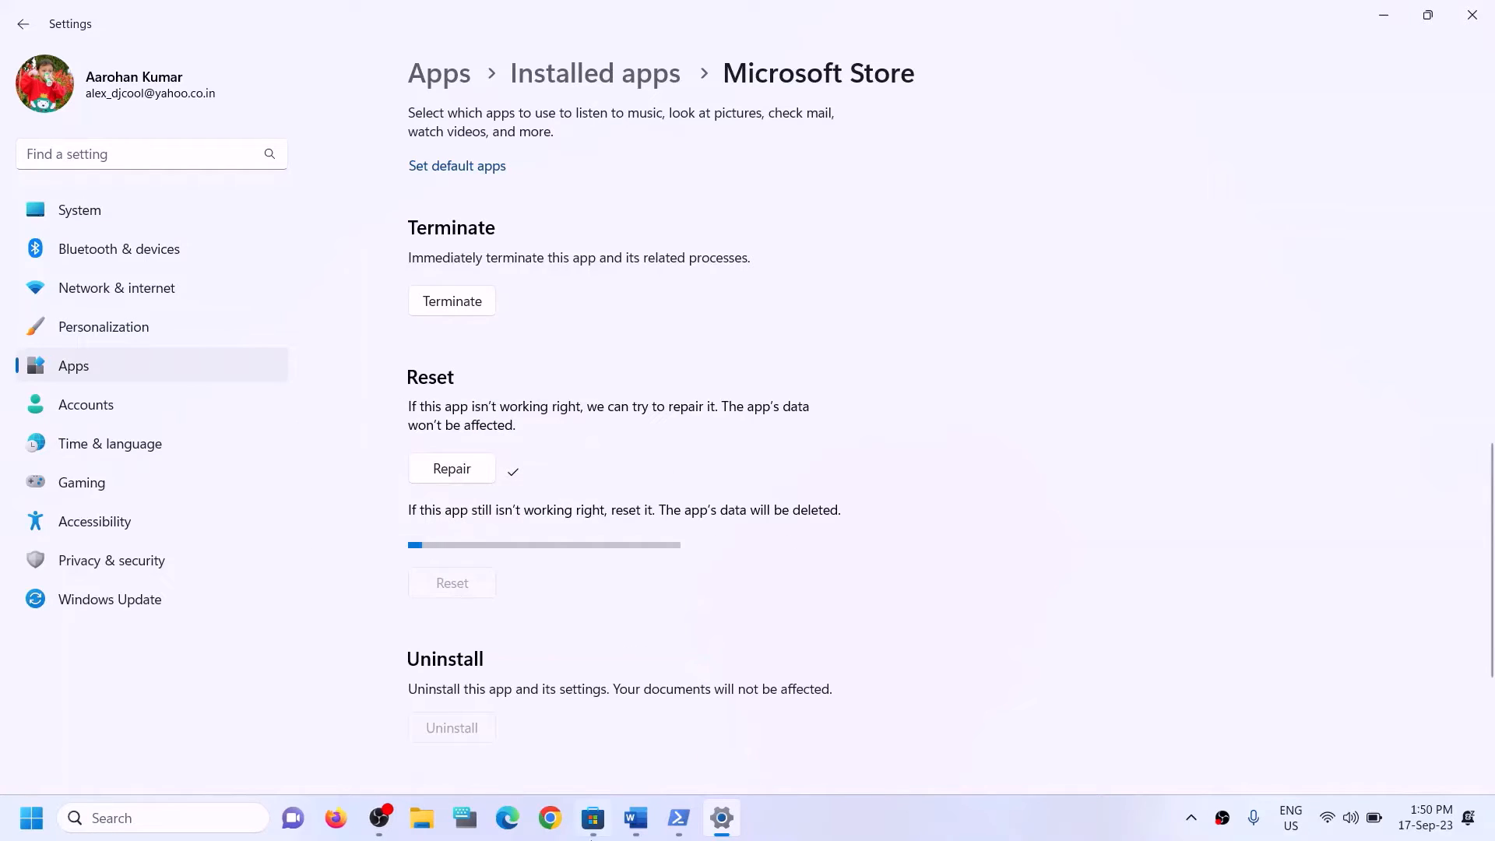
Switch to the Word guide and highlight the Step 6 heading text "Update Xbox App/Store from store library".
left_click(649, 821)
left_click_drag(234, 568, 763, 568)
scroll(371, 556, "down", 2)
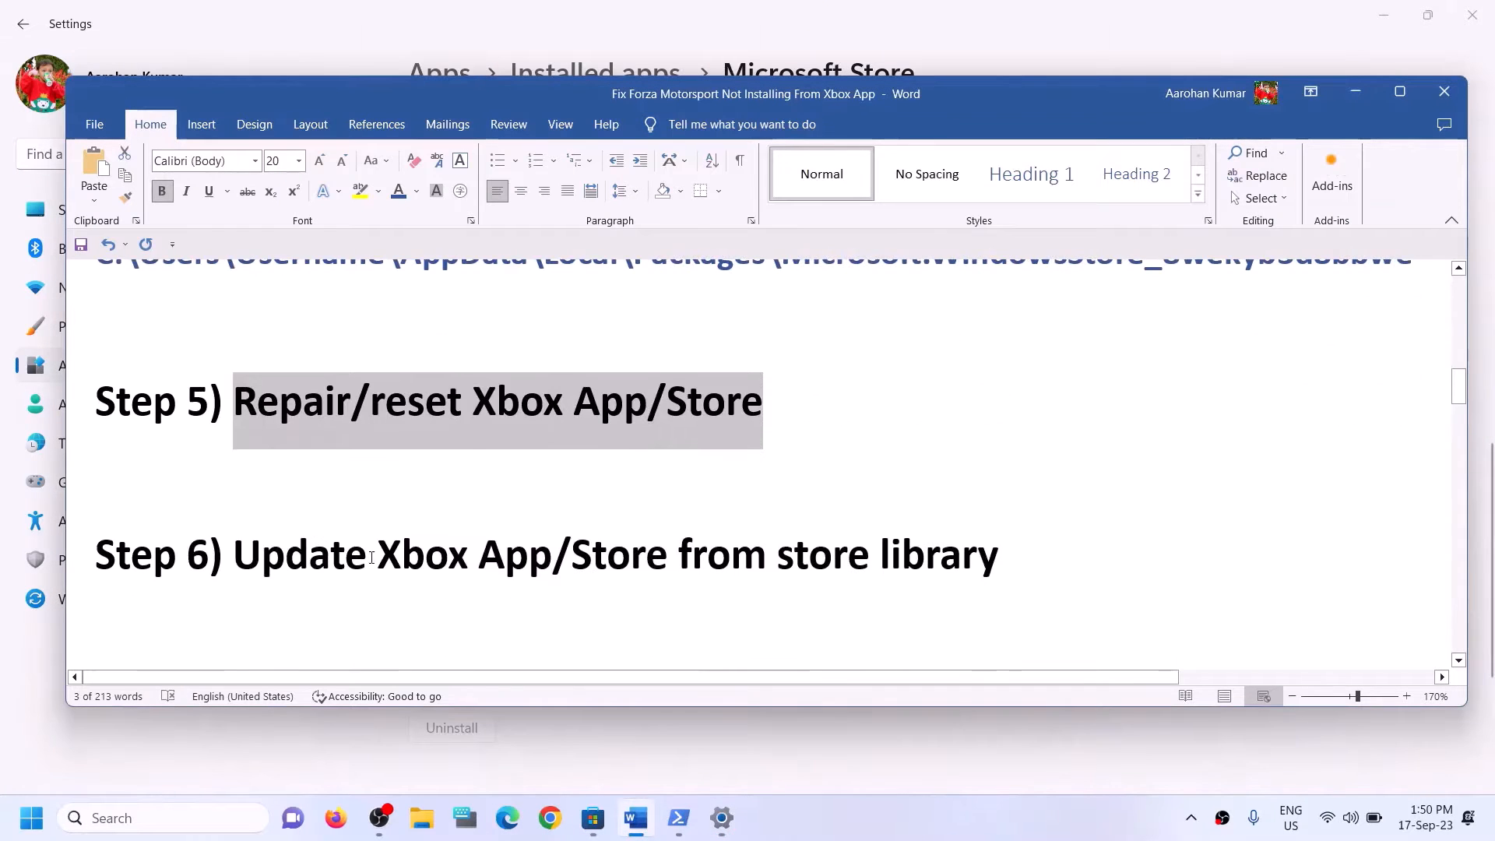
left_click_drag(236, 556, 560, 559)
left_click_drag(584, 559, 999, 560)
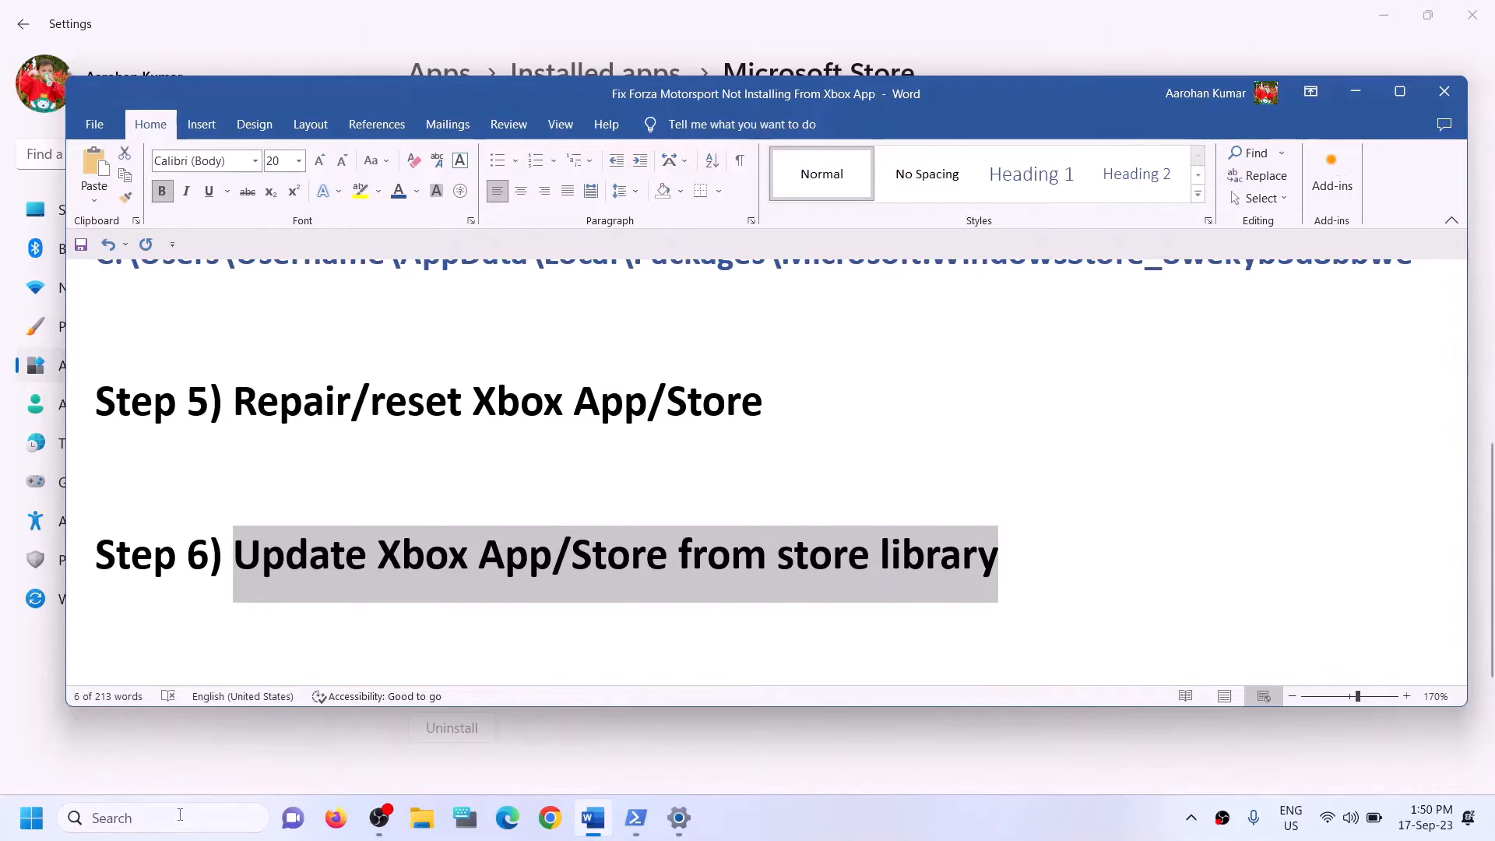
Search Windows for "store" and launch Microsoft Store, trying to maximize its window.
left_click(180, 815)
type("stor")
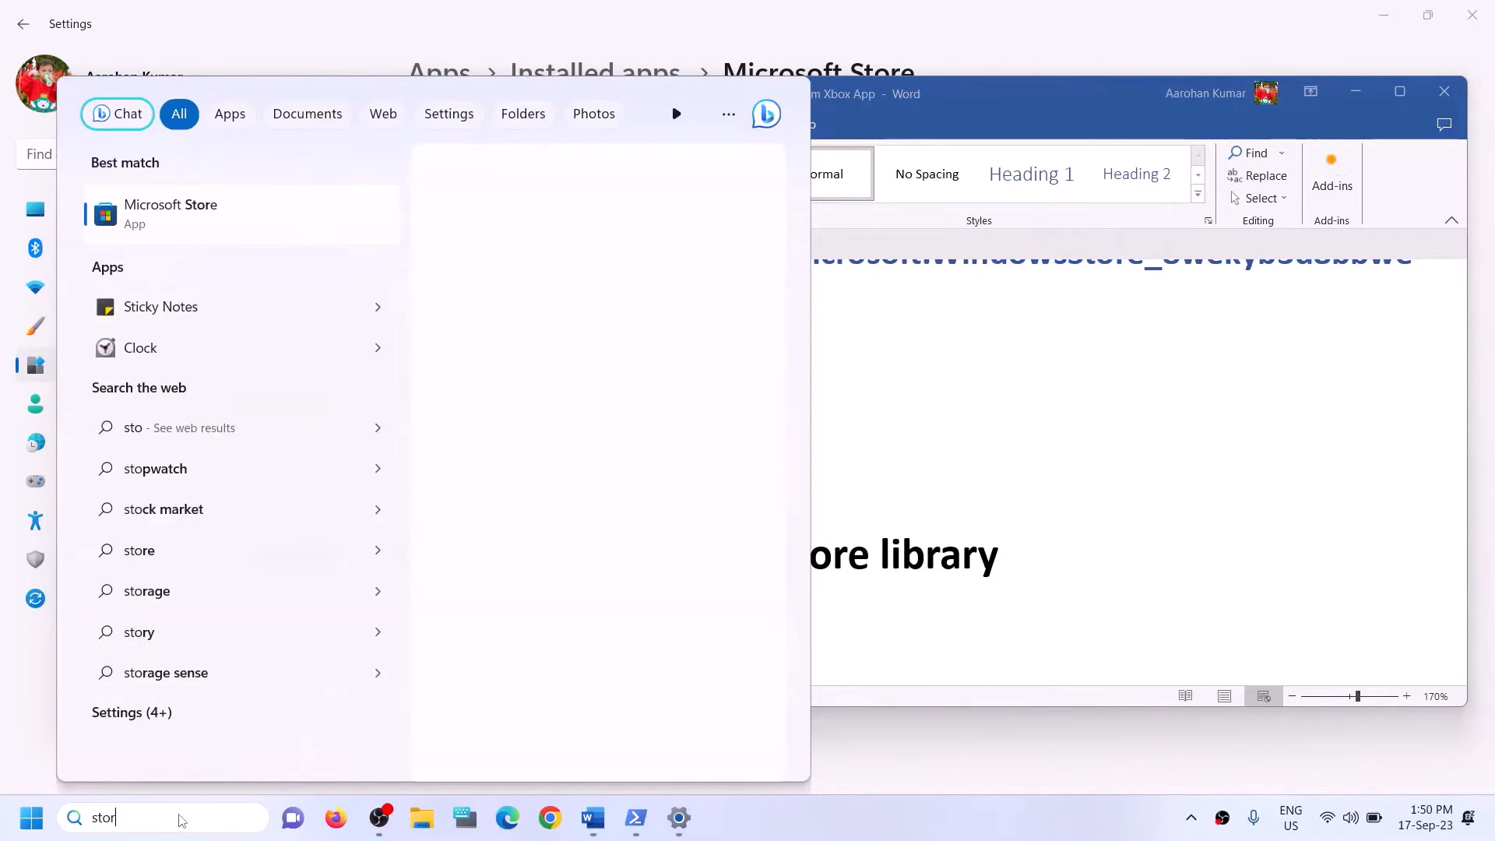
type("e")
left_click(184, 266)
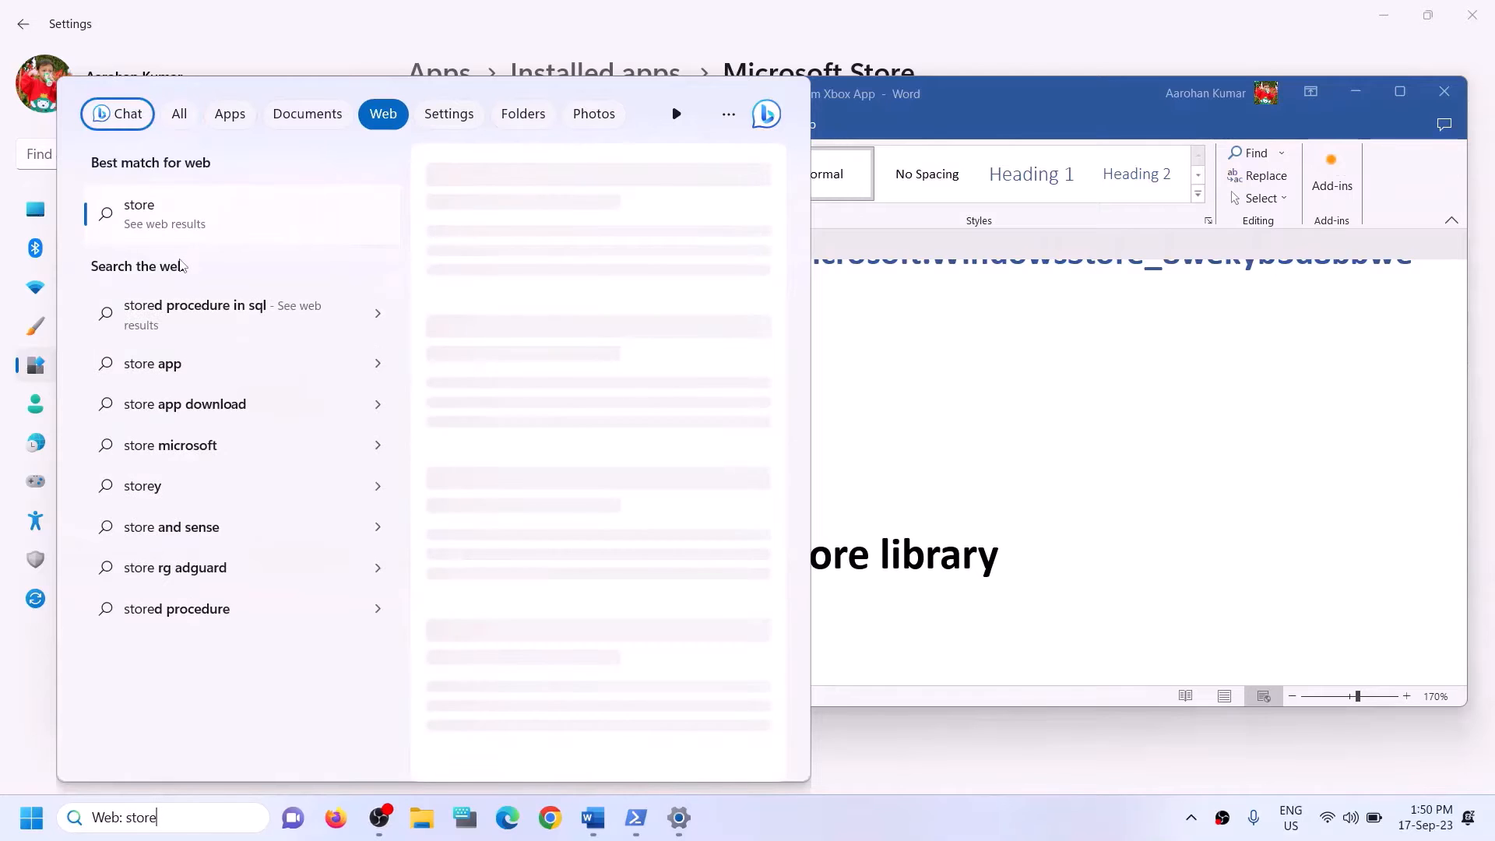
key("ctrl+a")
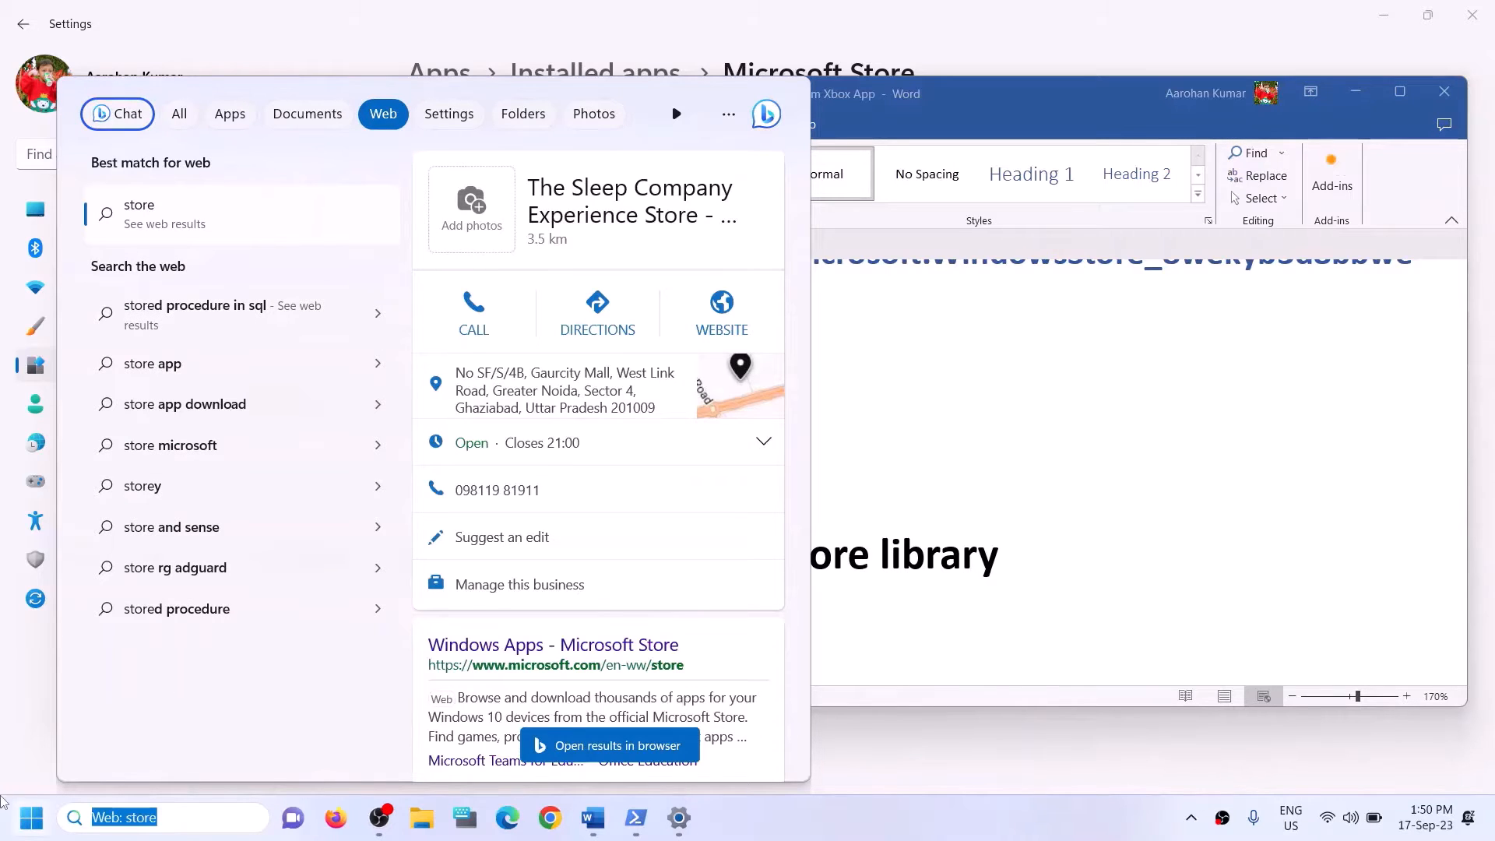
type("store")
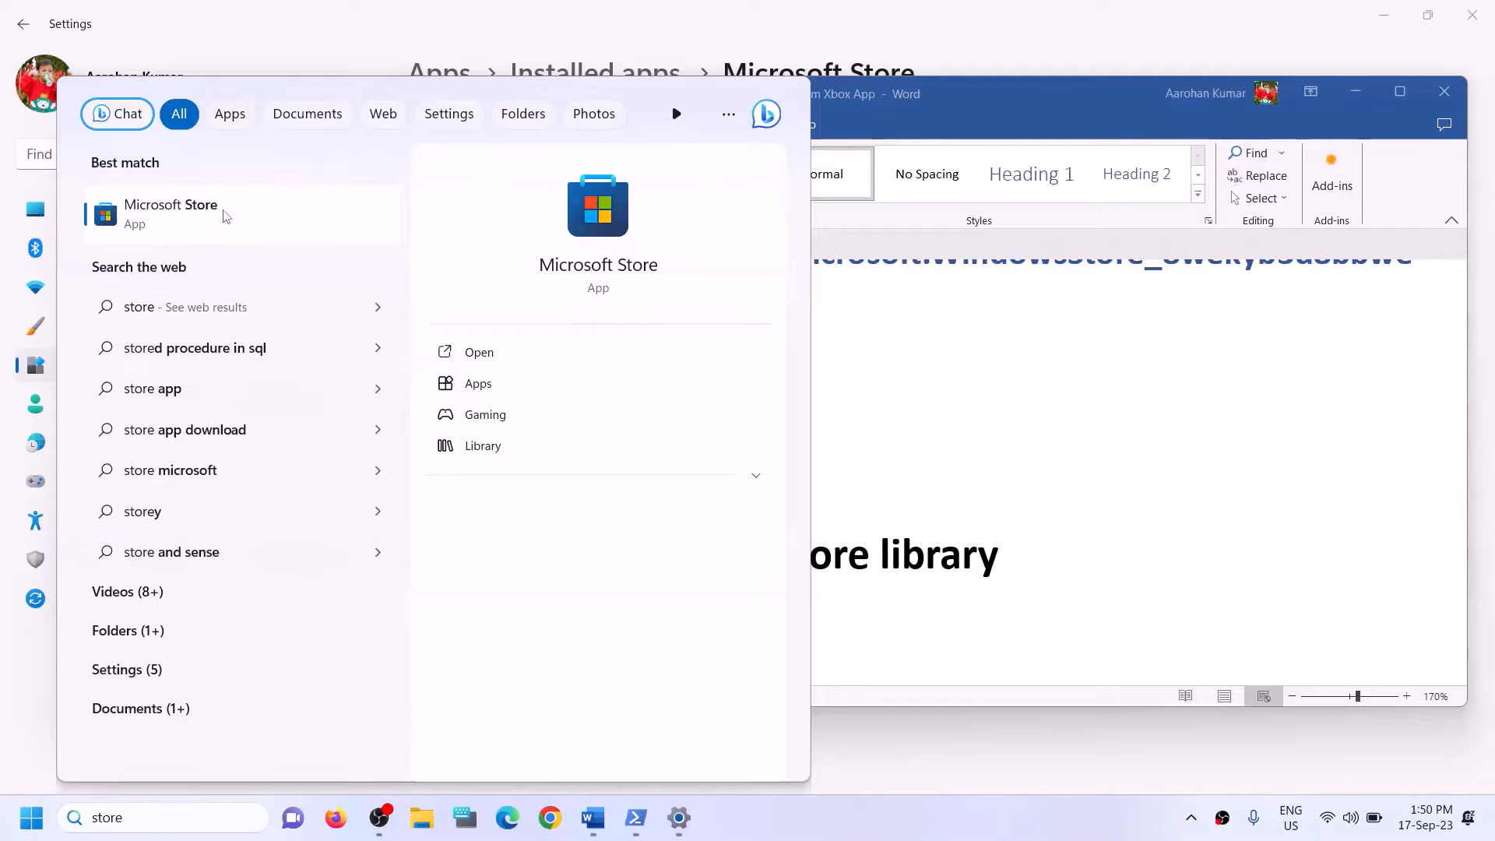
left_click(574, 236)
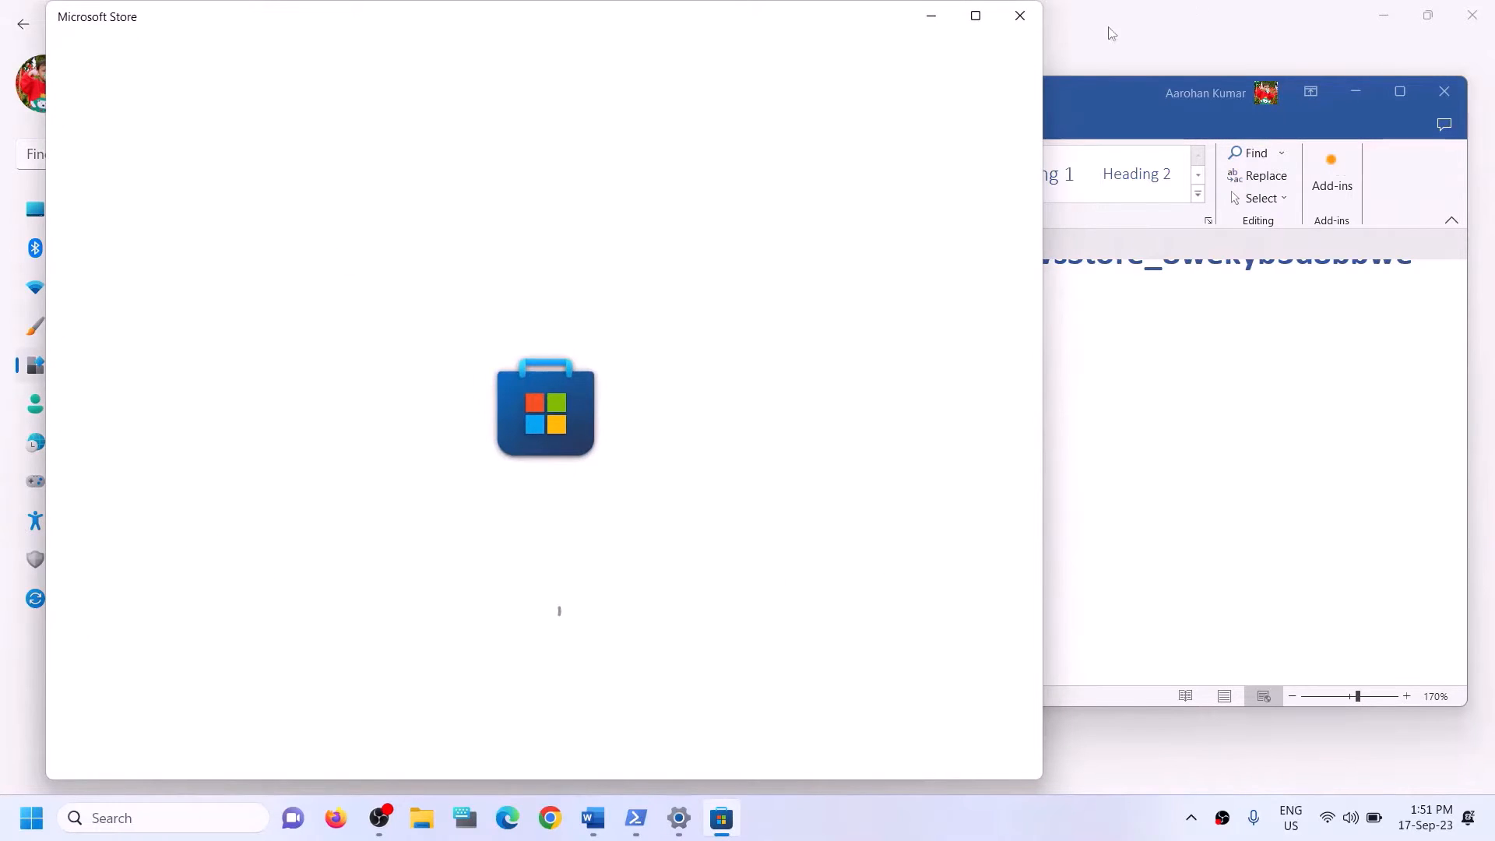
left_click(975, 19)
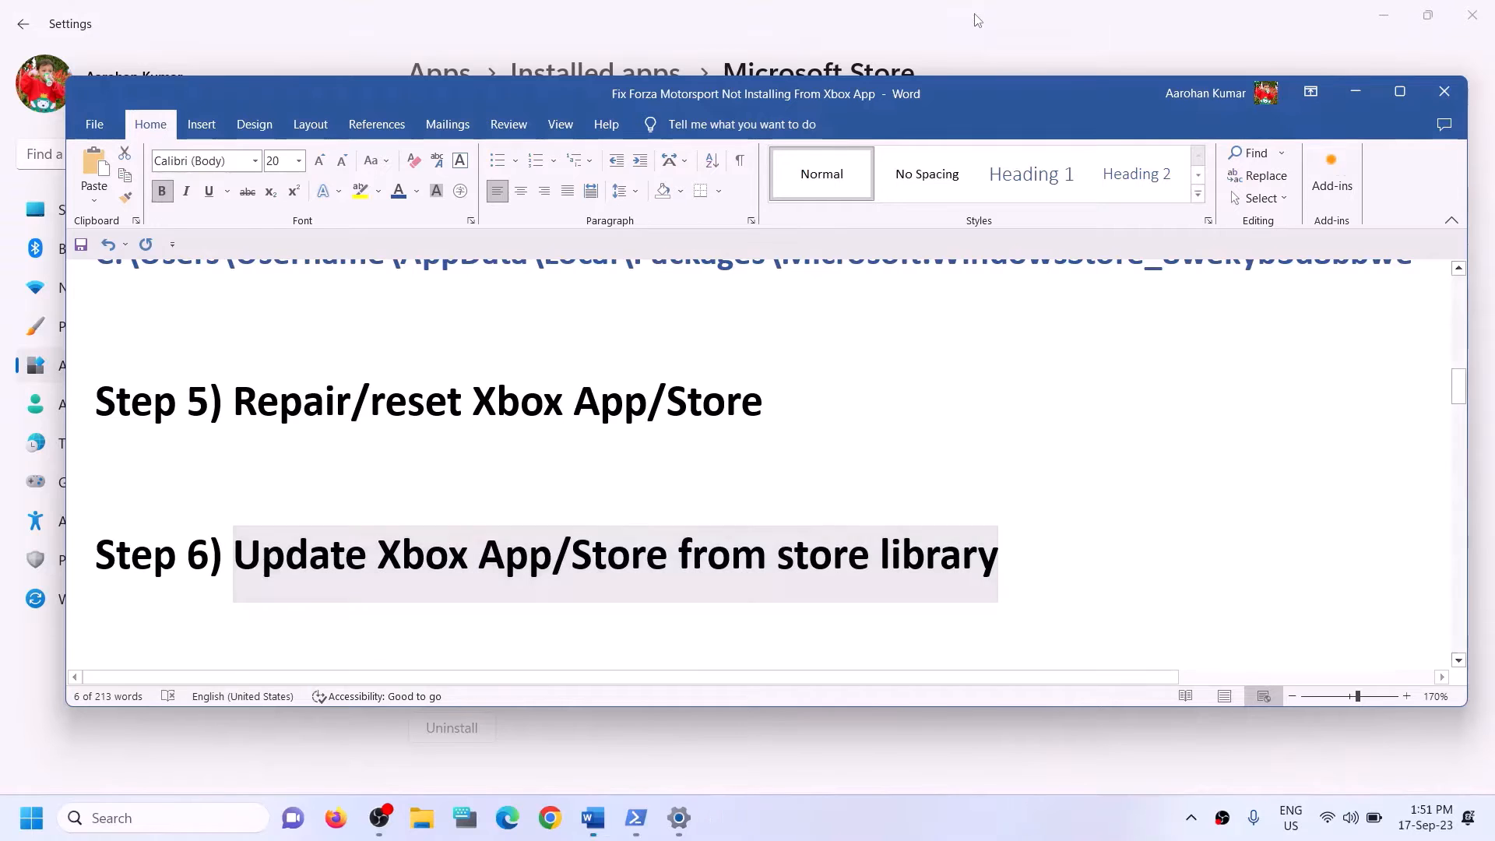
Maximize the relaunched Microsoft Store, view the updates and downloads in its Library, and close the Store.
left_click(119, 819)
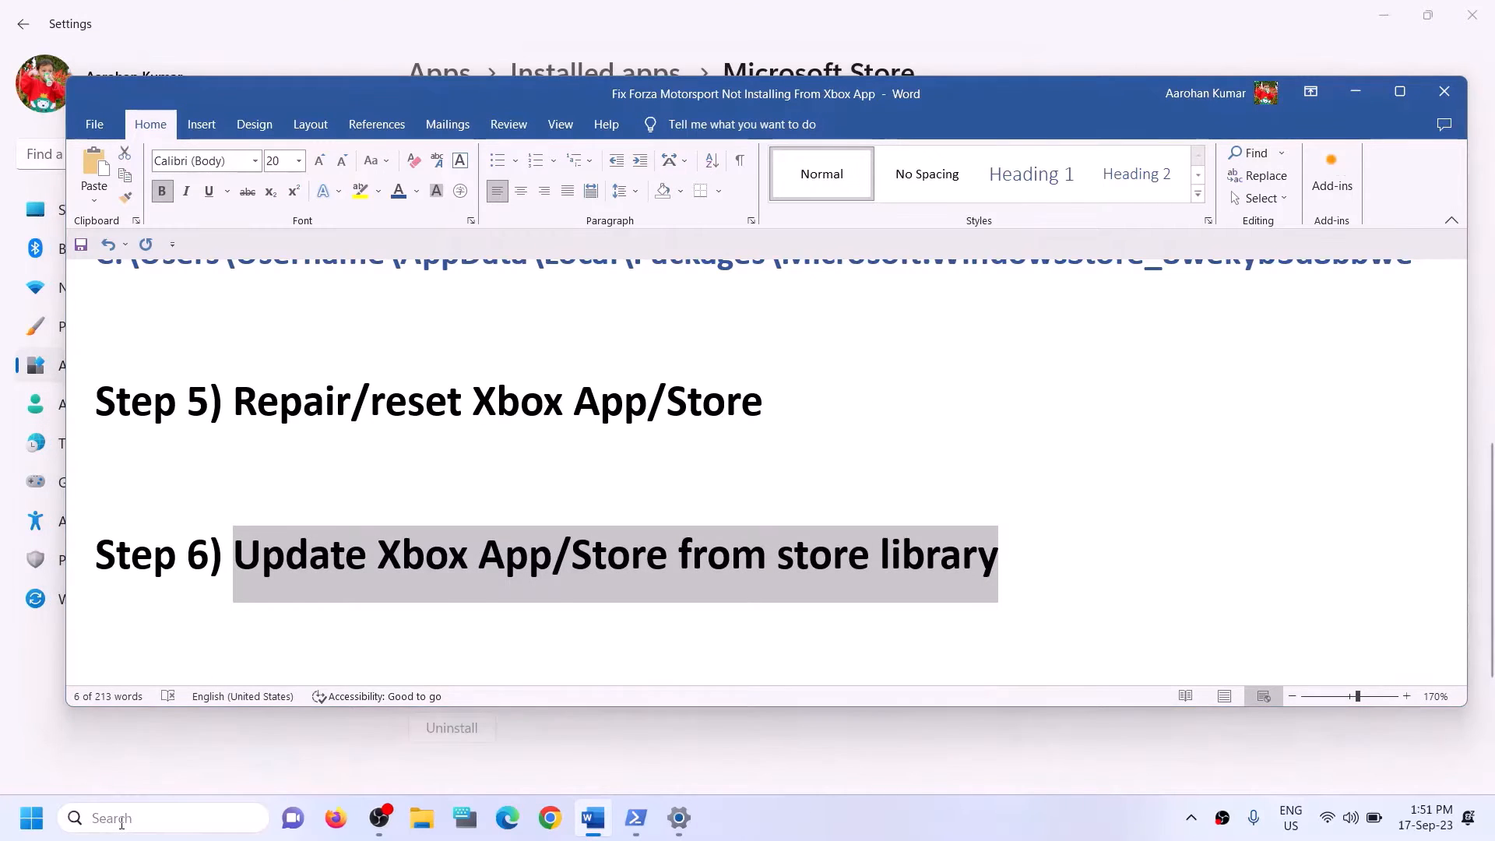
type("st")
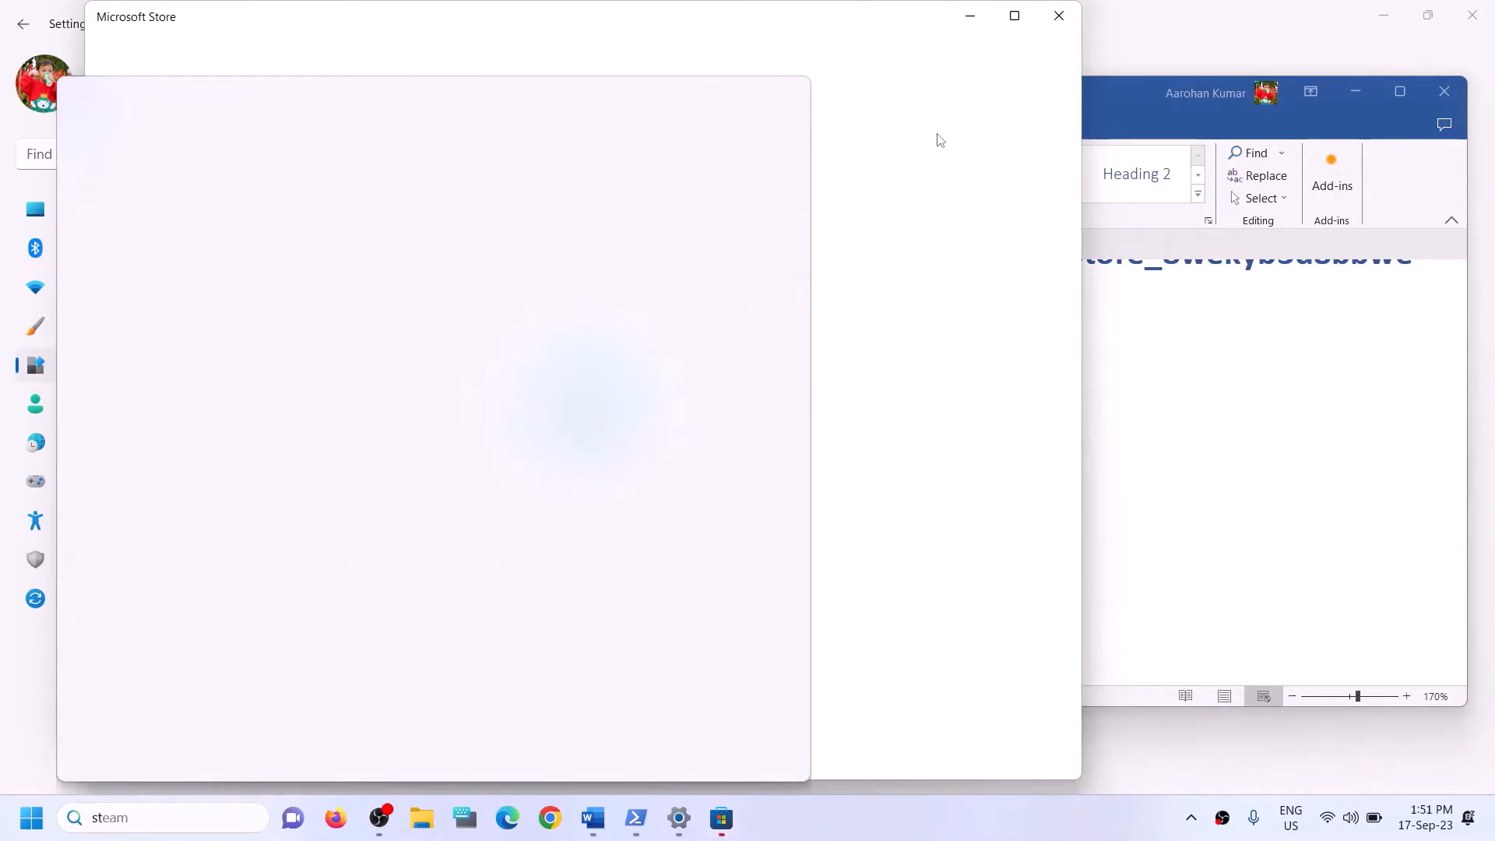
left_click(1015, 16)
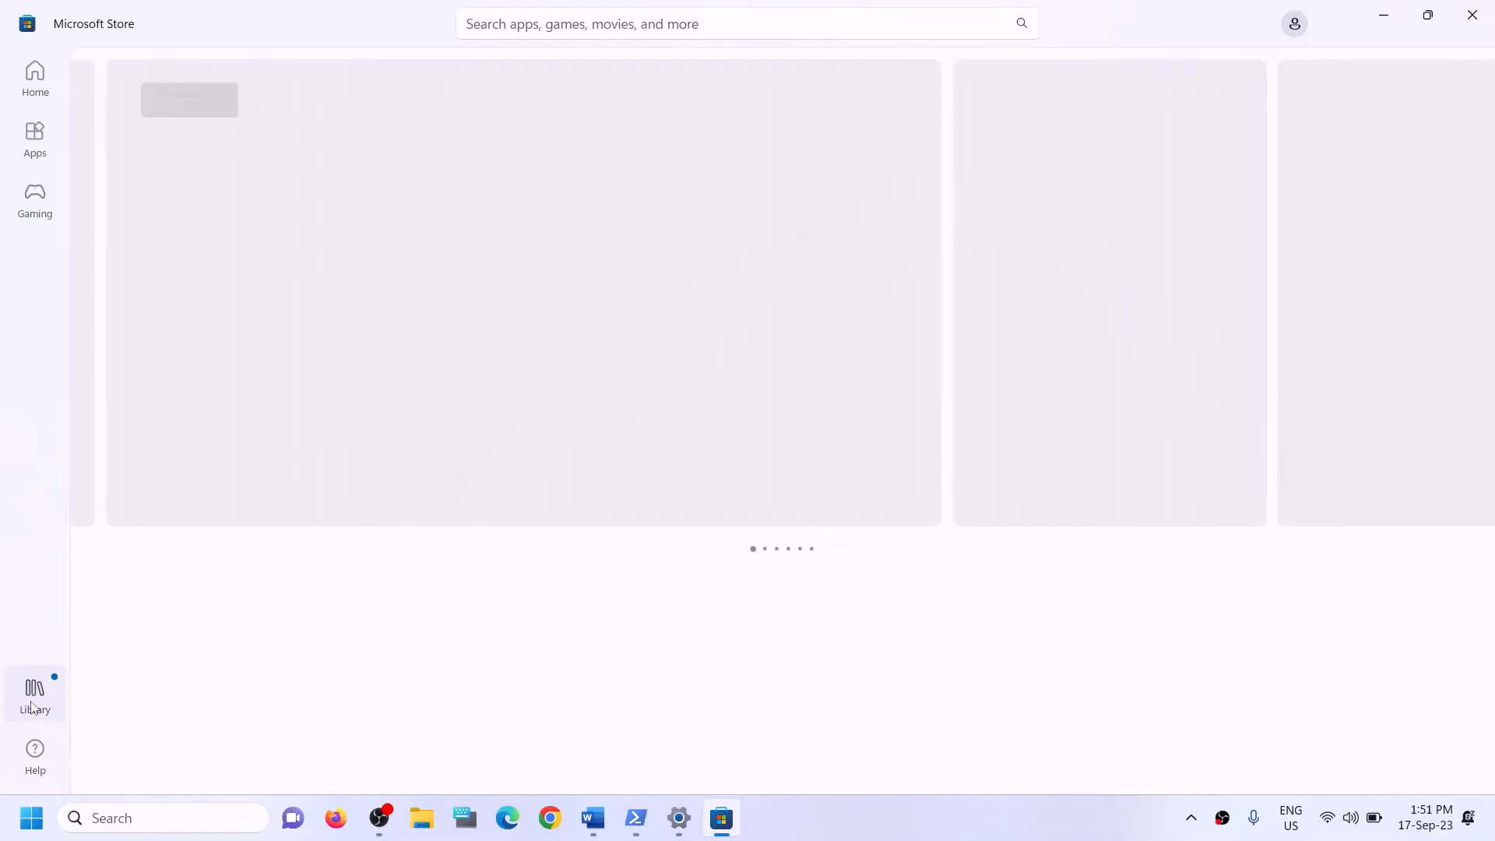
left_click(33, 694)
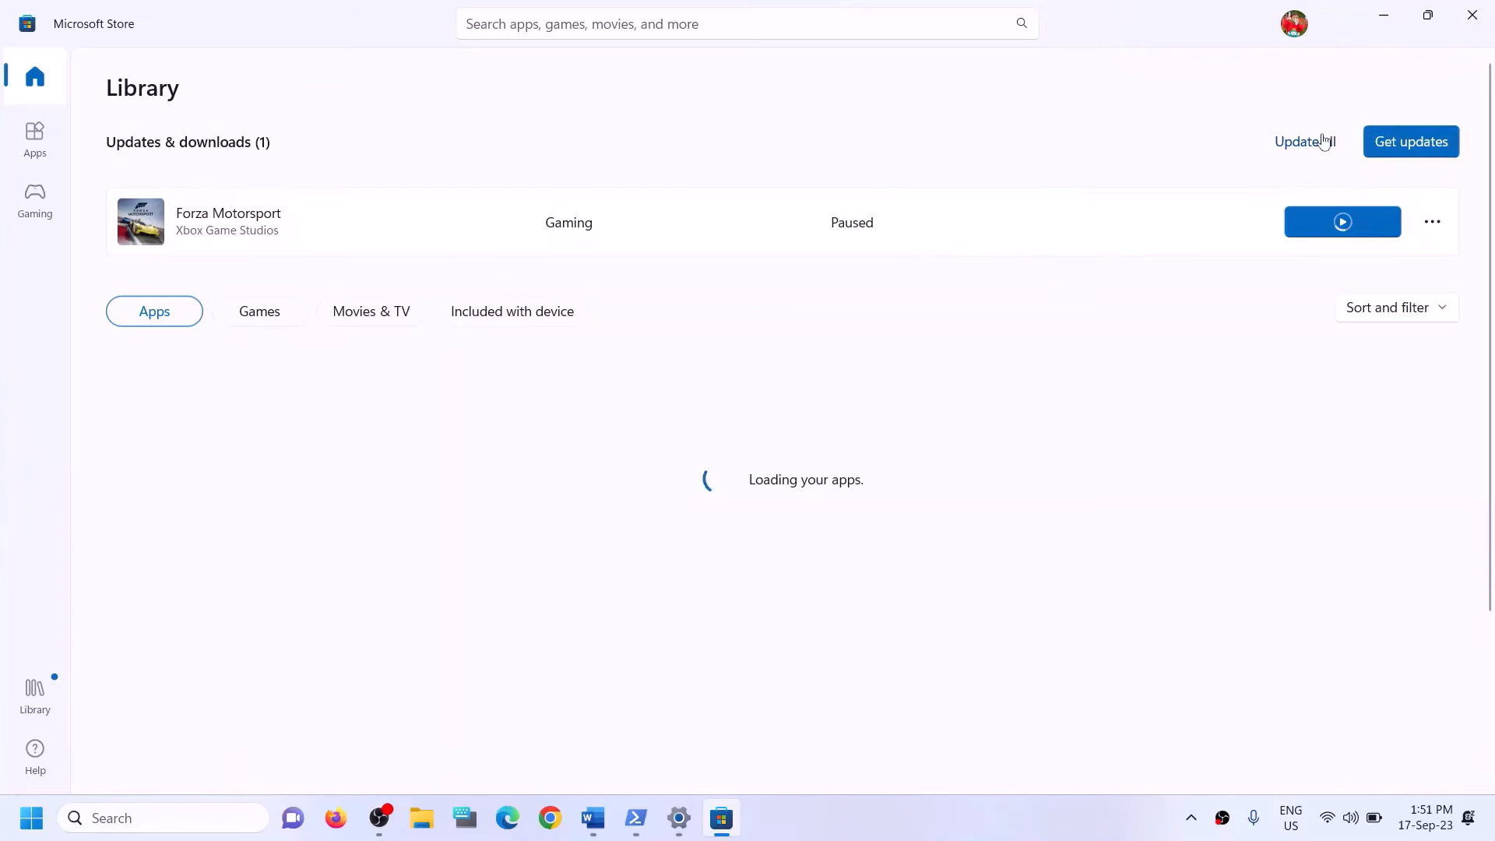
left_click(1471, 26)
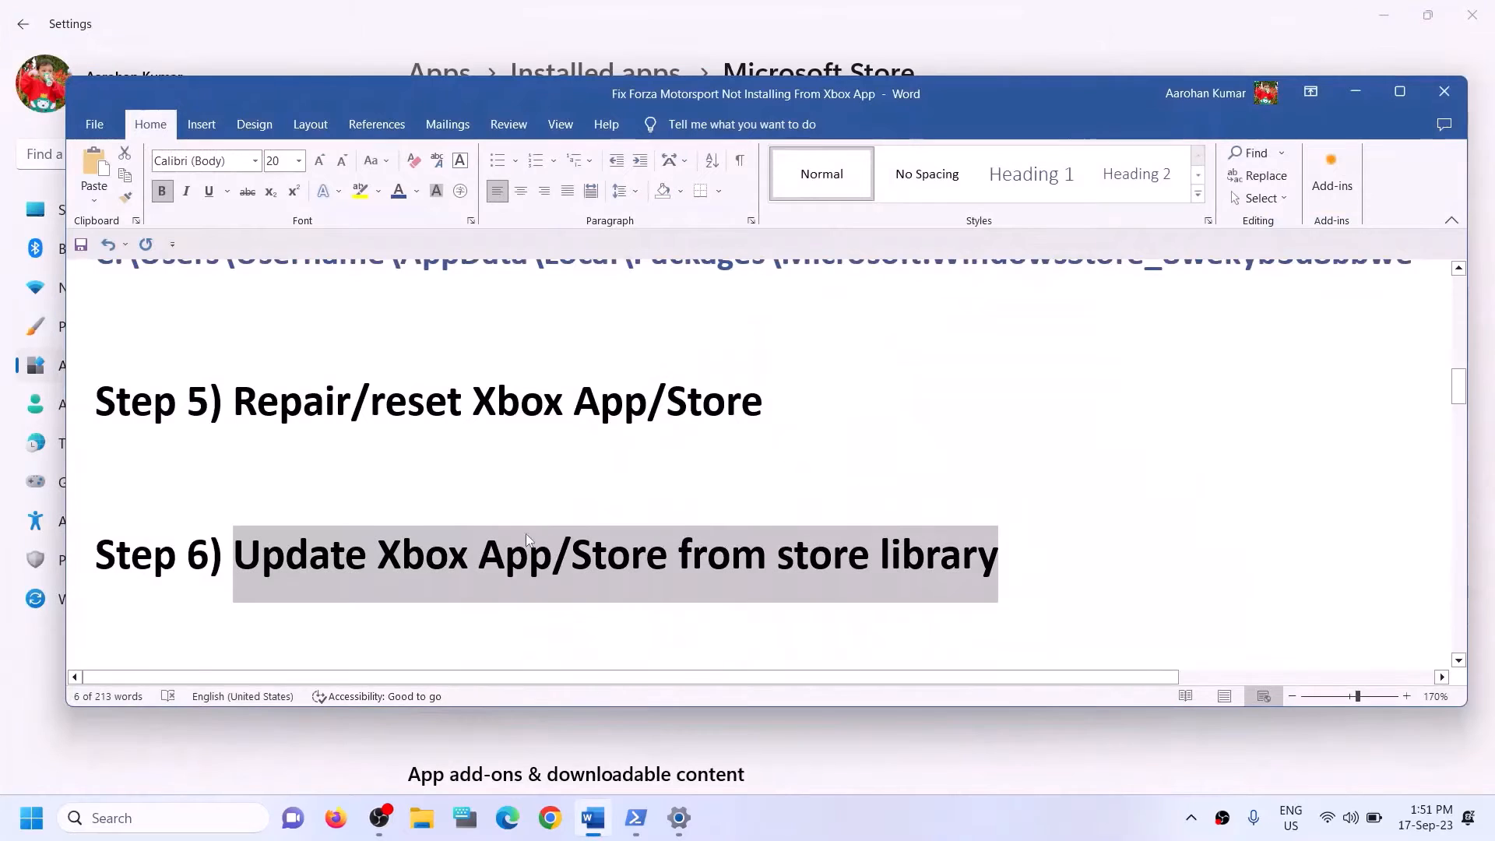
Highlight "Xbox identity provider and Gaming services" in the Step 7 heading of the Word guide.
scroll(526, 537, "down", 2)
scroll(527, 537, "up", 1)
scroll(527, 537, "down", 2)
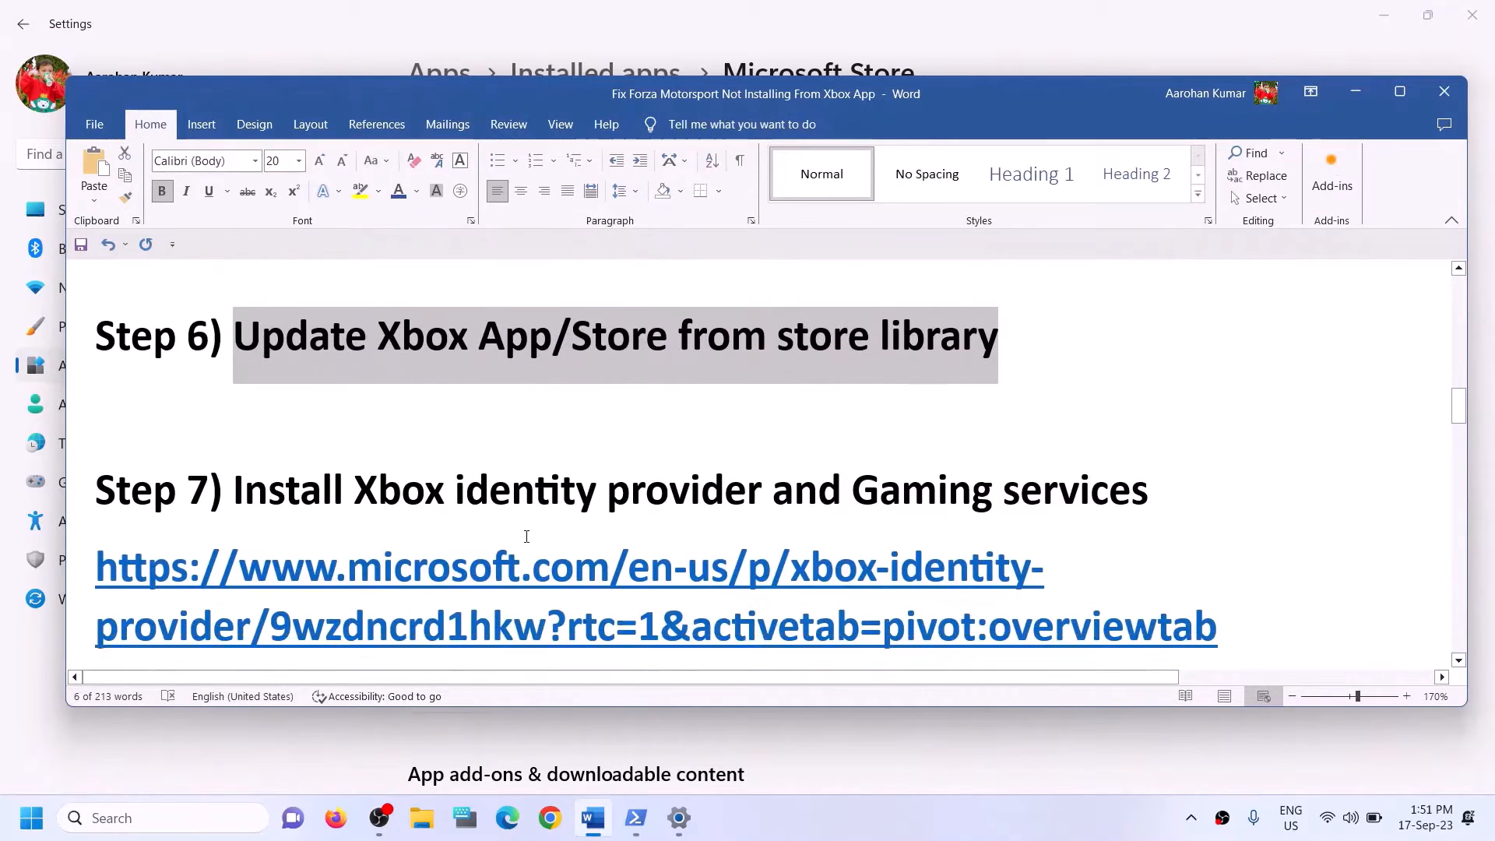
scroll(527, 535, "down", 1)
left_click_drag(352, 470, 1148, 470)
scroll(1148, 470, "down", 1)
scroll(1157, 499, "down", 1)
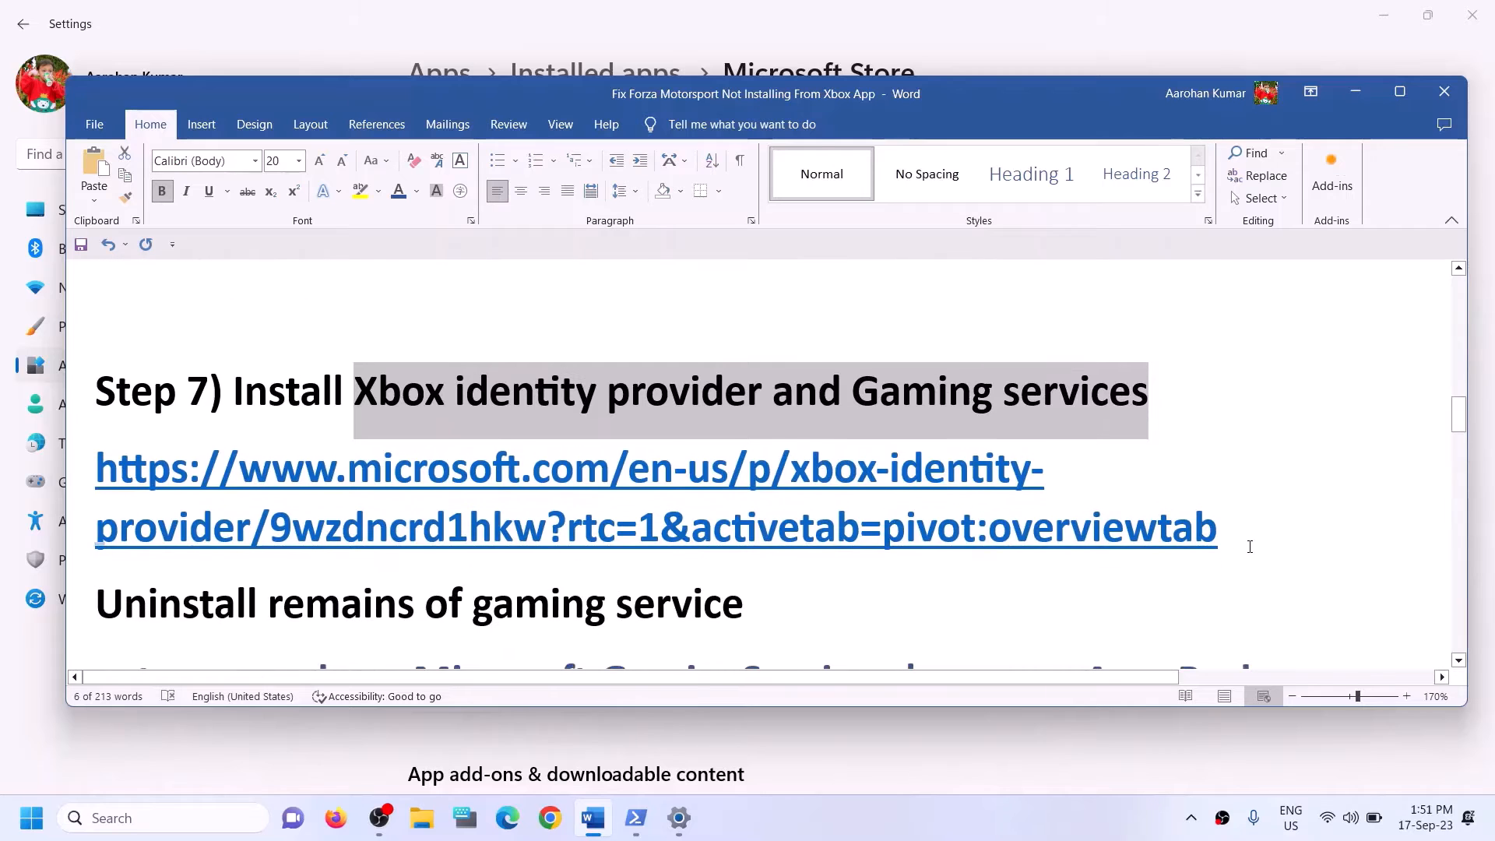
Copy the Xbox Identity Provider link under Step 7 and open it in Chrome.
triple_click(1162, 527)
key("ctrl+c")
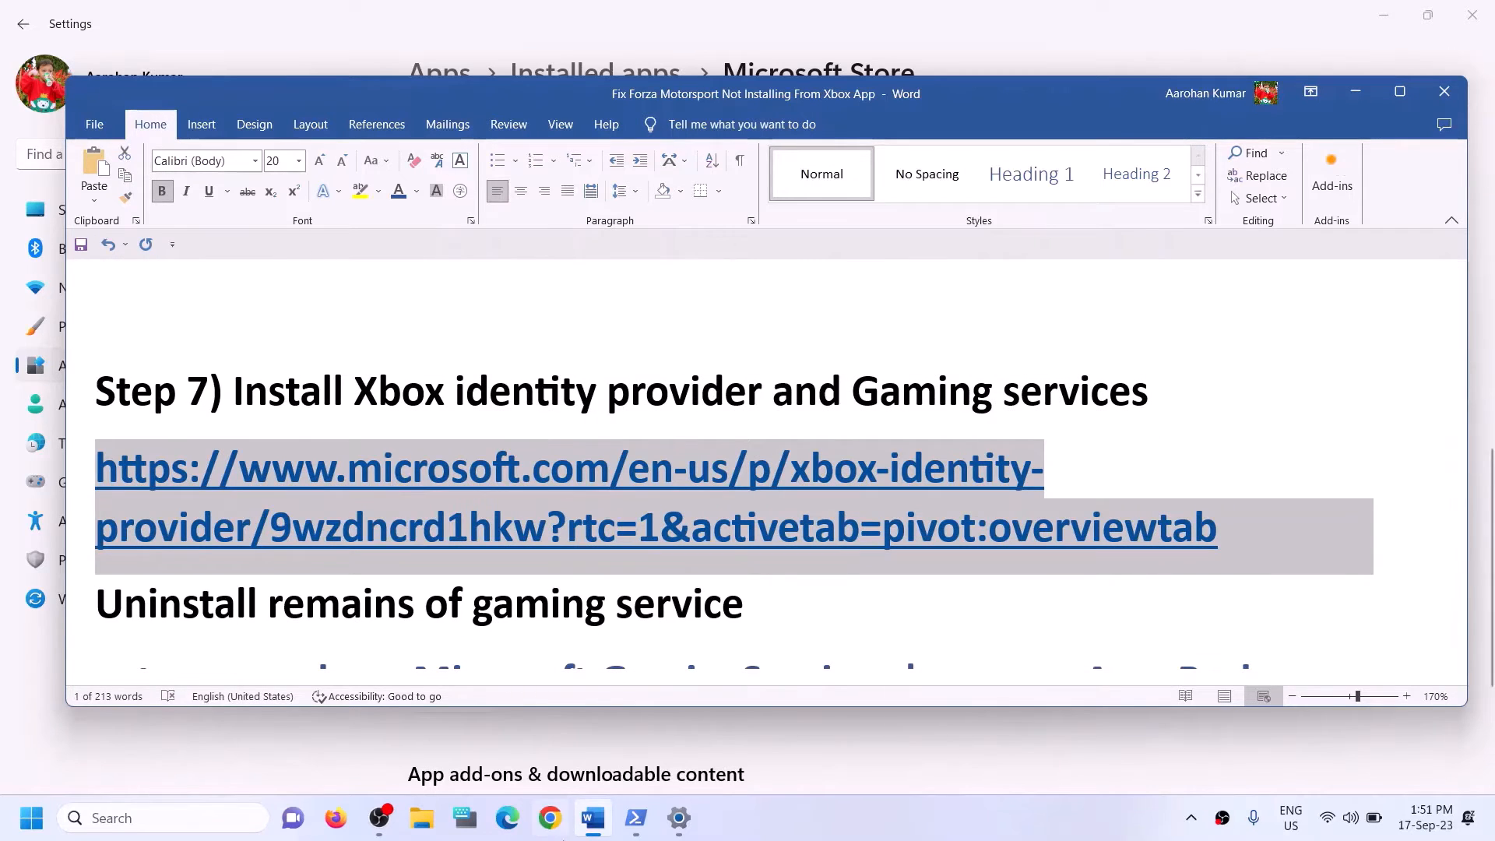
left_click(552, 834)
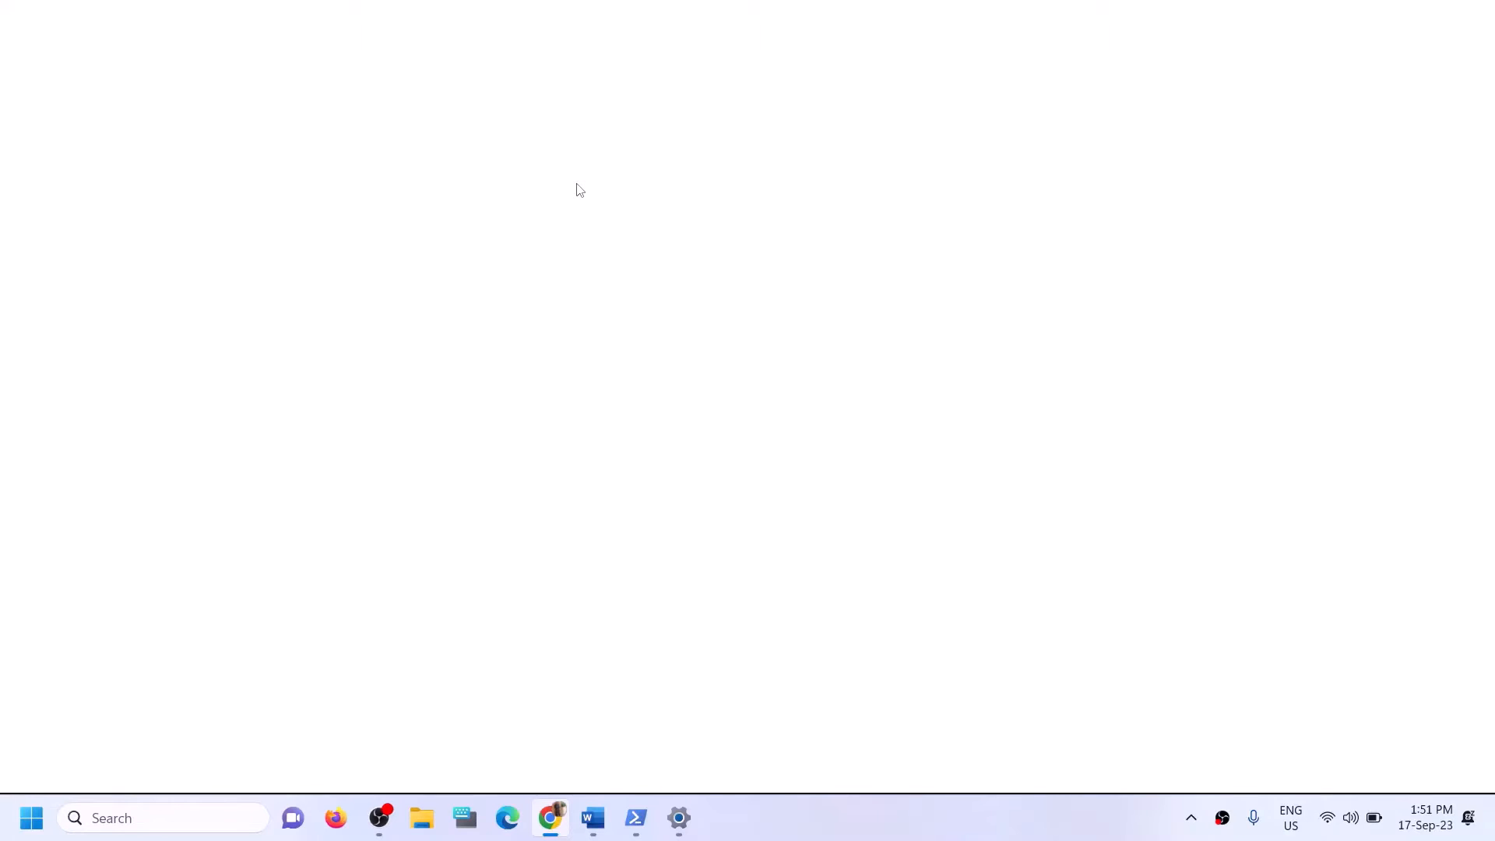
key("ctrl+v")
key("Return")
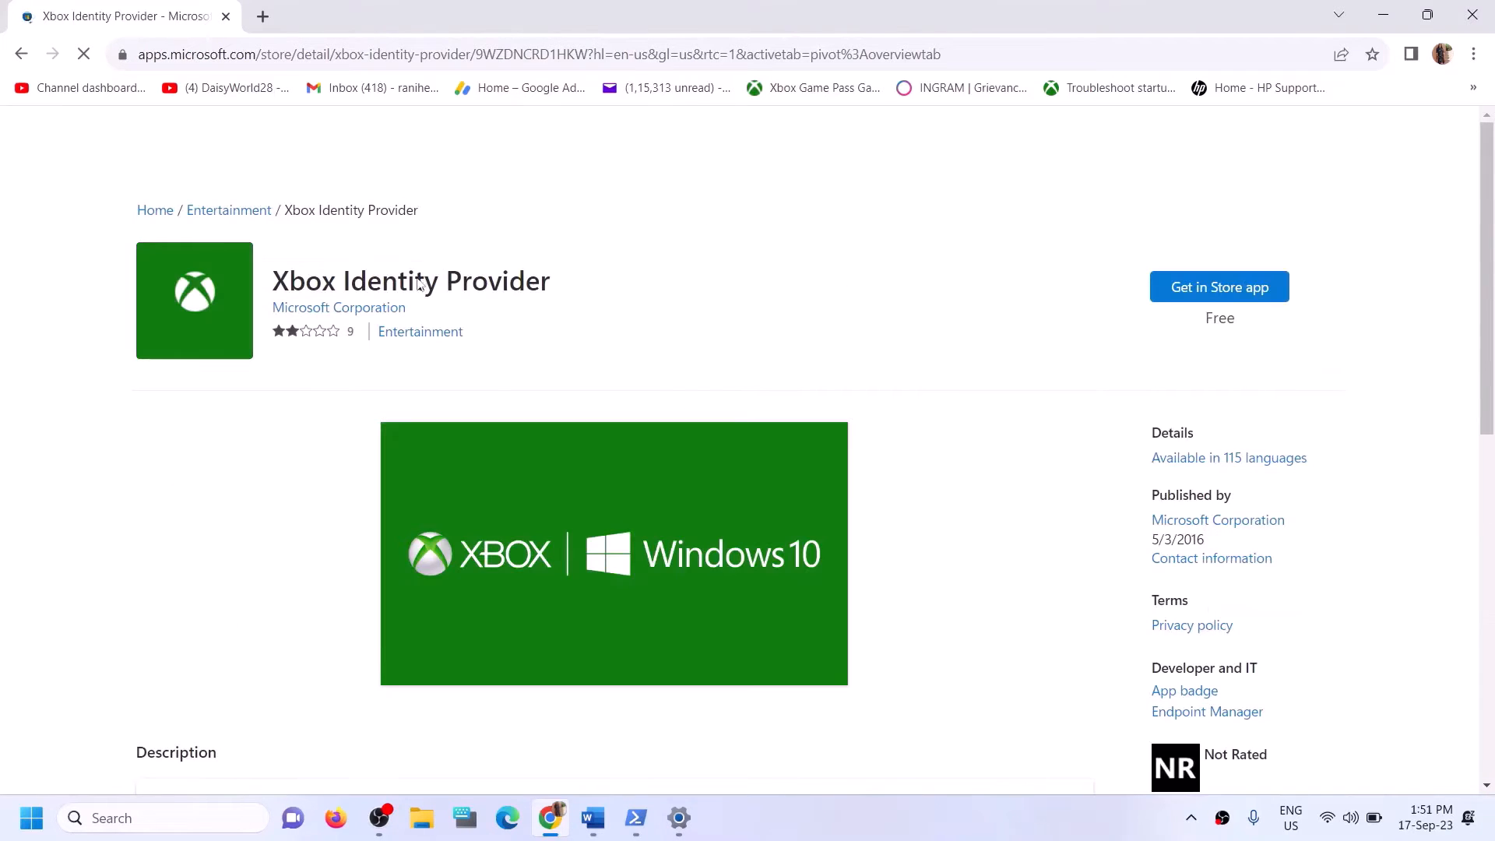
Open Xbox Identity Provider in the Microsoft Store app from its web page, and close the Store pop-up.
left_click_drag(318, 292, 472, 288)
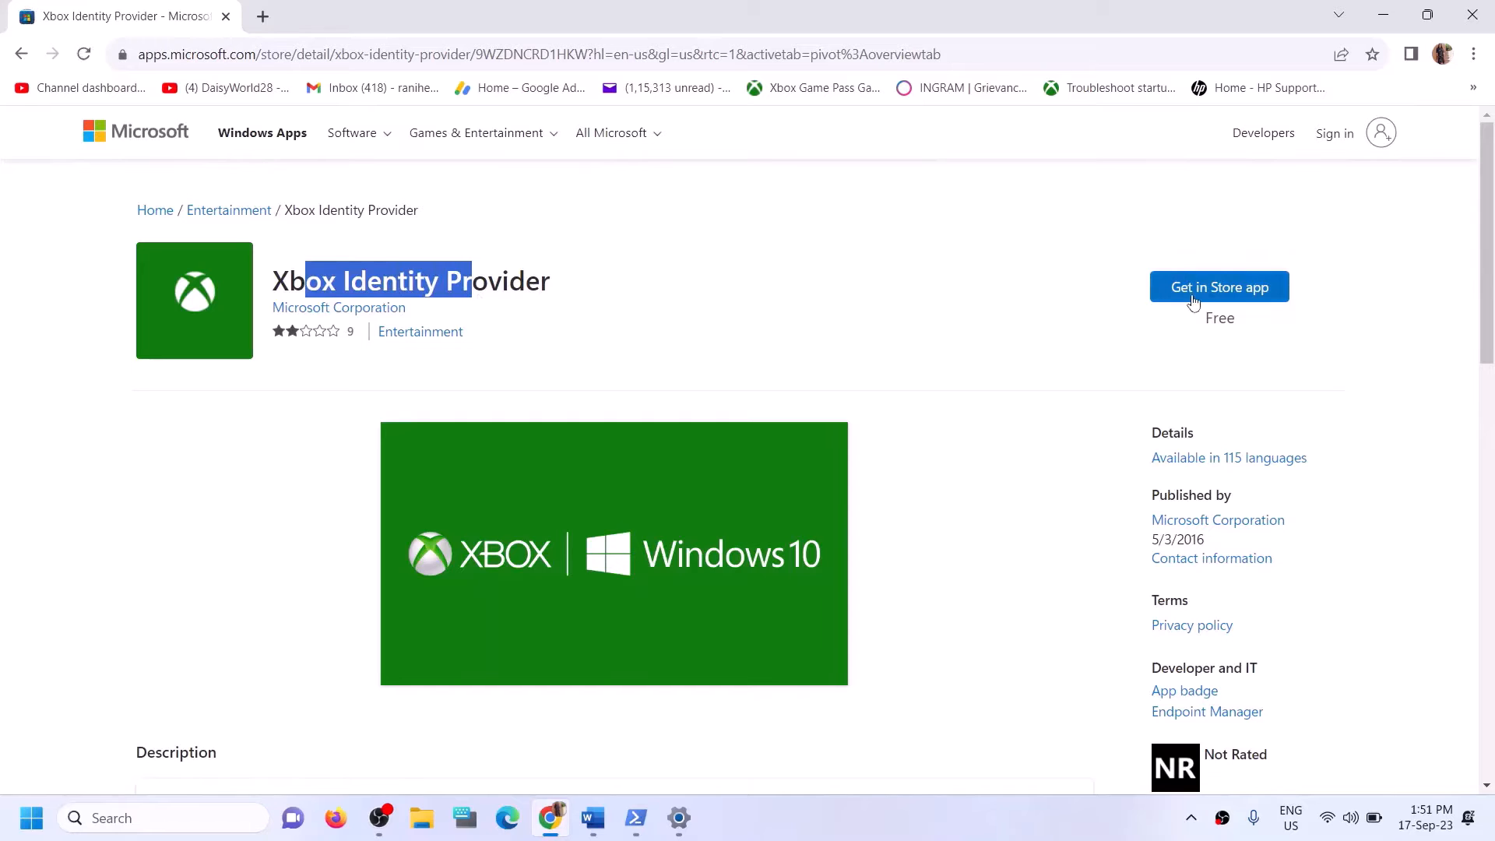
left_click(1154, 289)
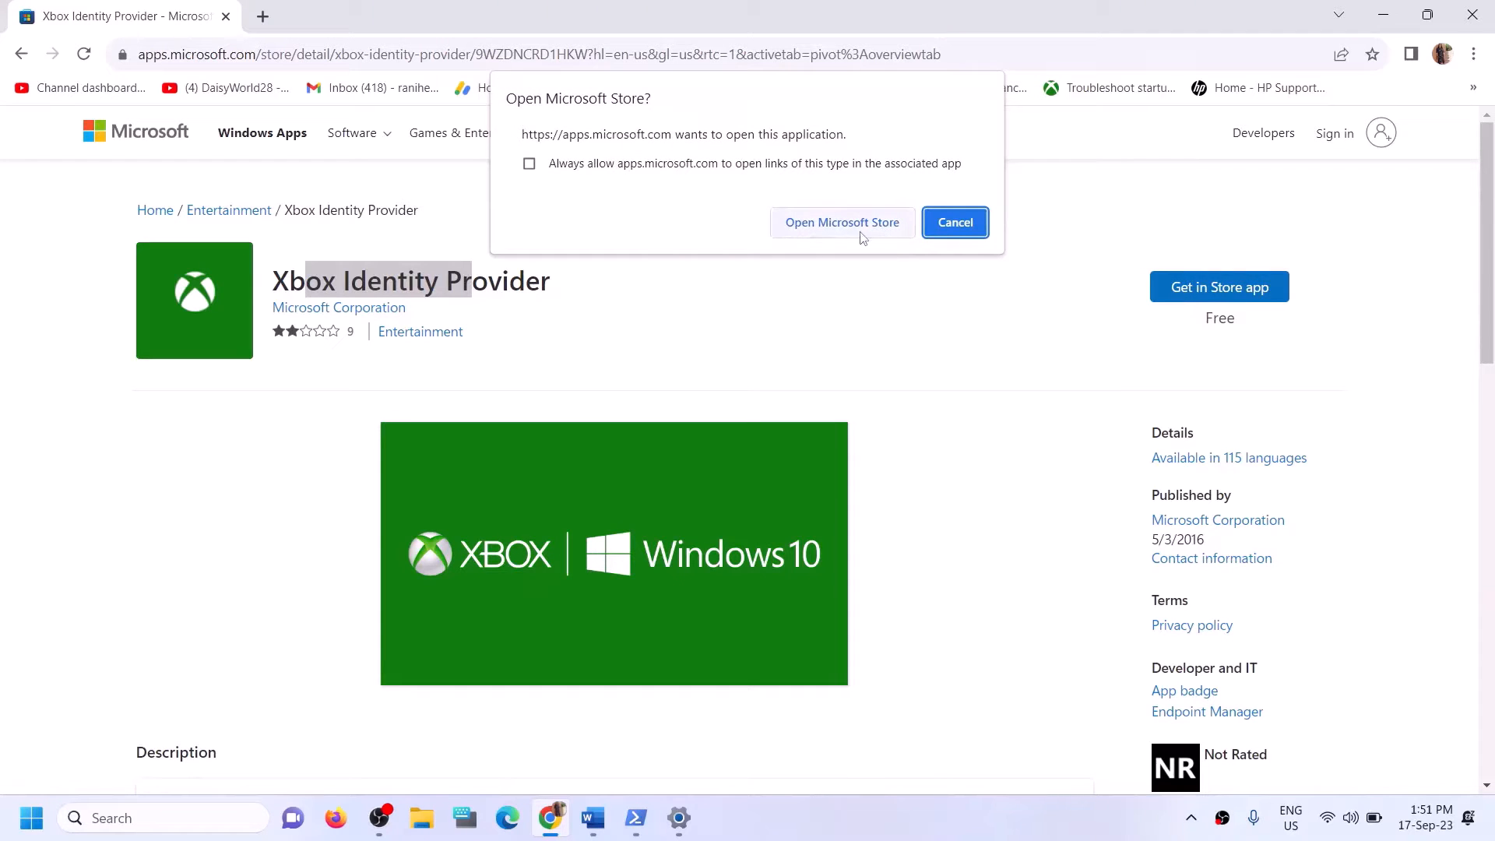
left_click(827, 235)
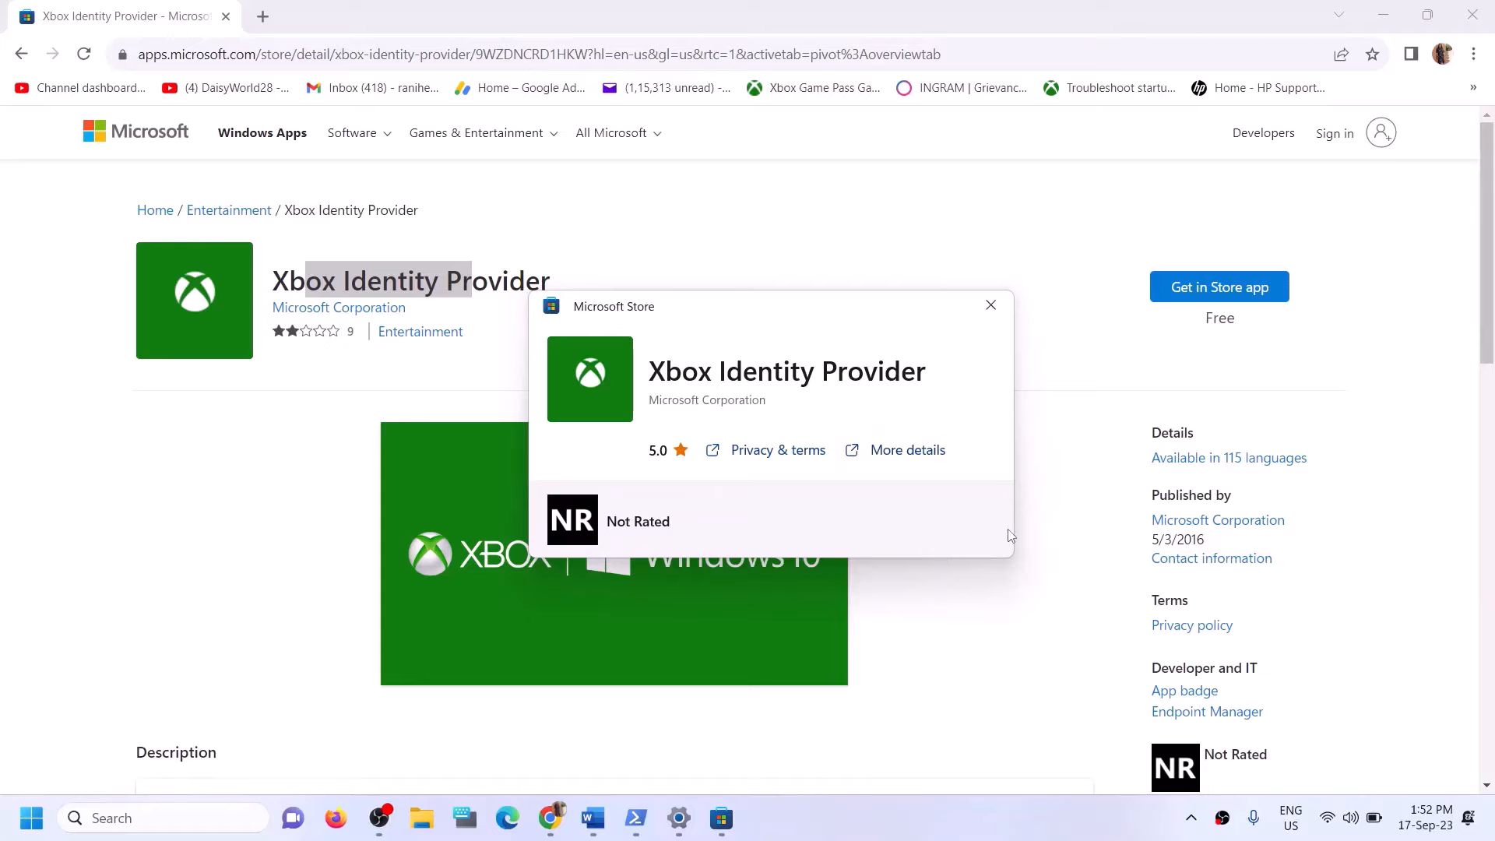
left_click(992, 304)
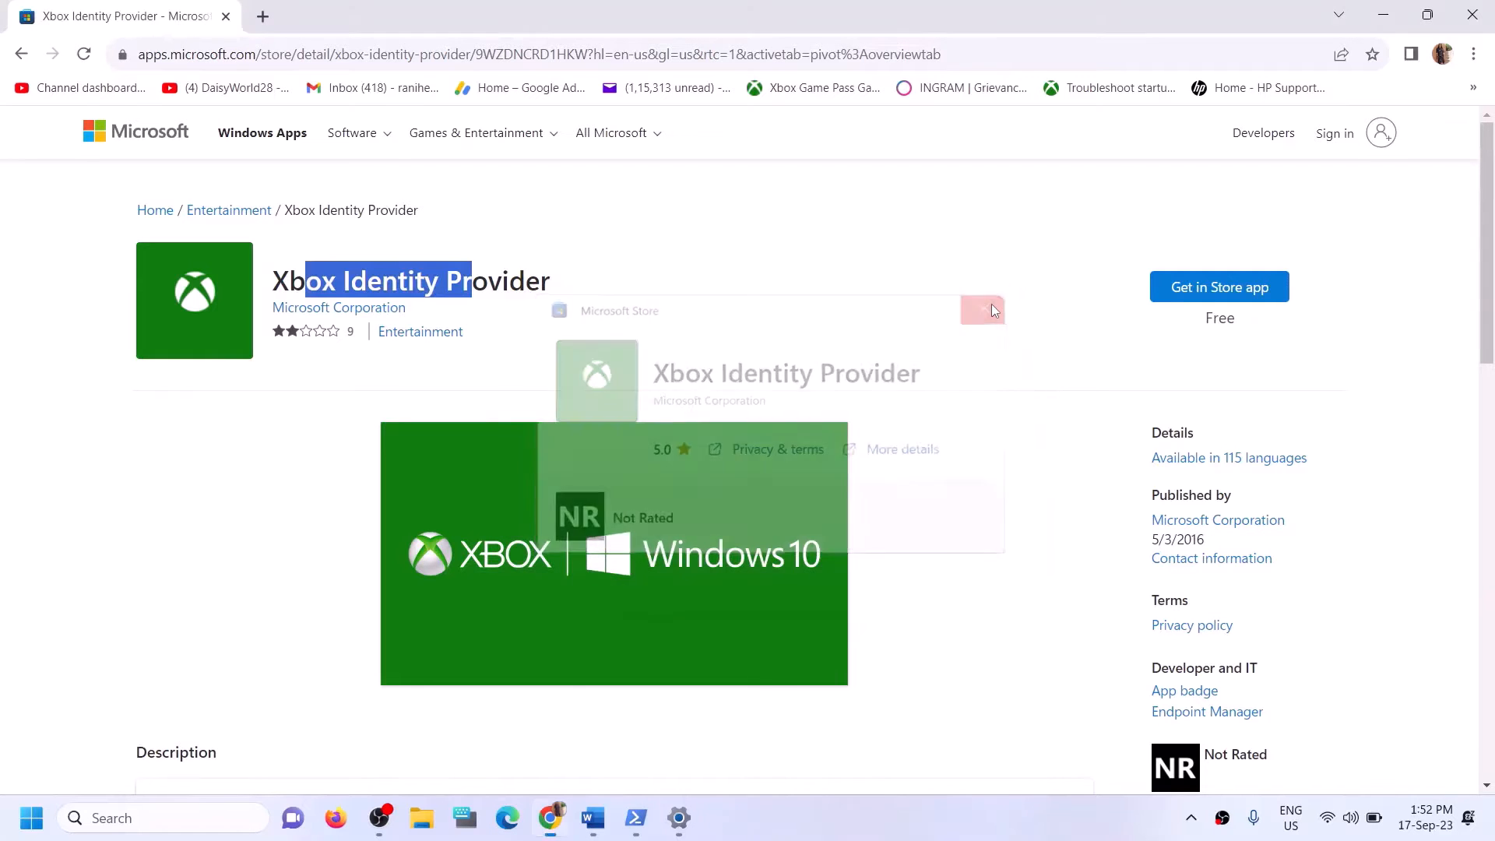
Switch to the Word guide and copy the command "get-appxpackage Microsoft.GamingServices | remove-AppxPackage -allusers".
left_click(594, 818)
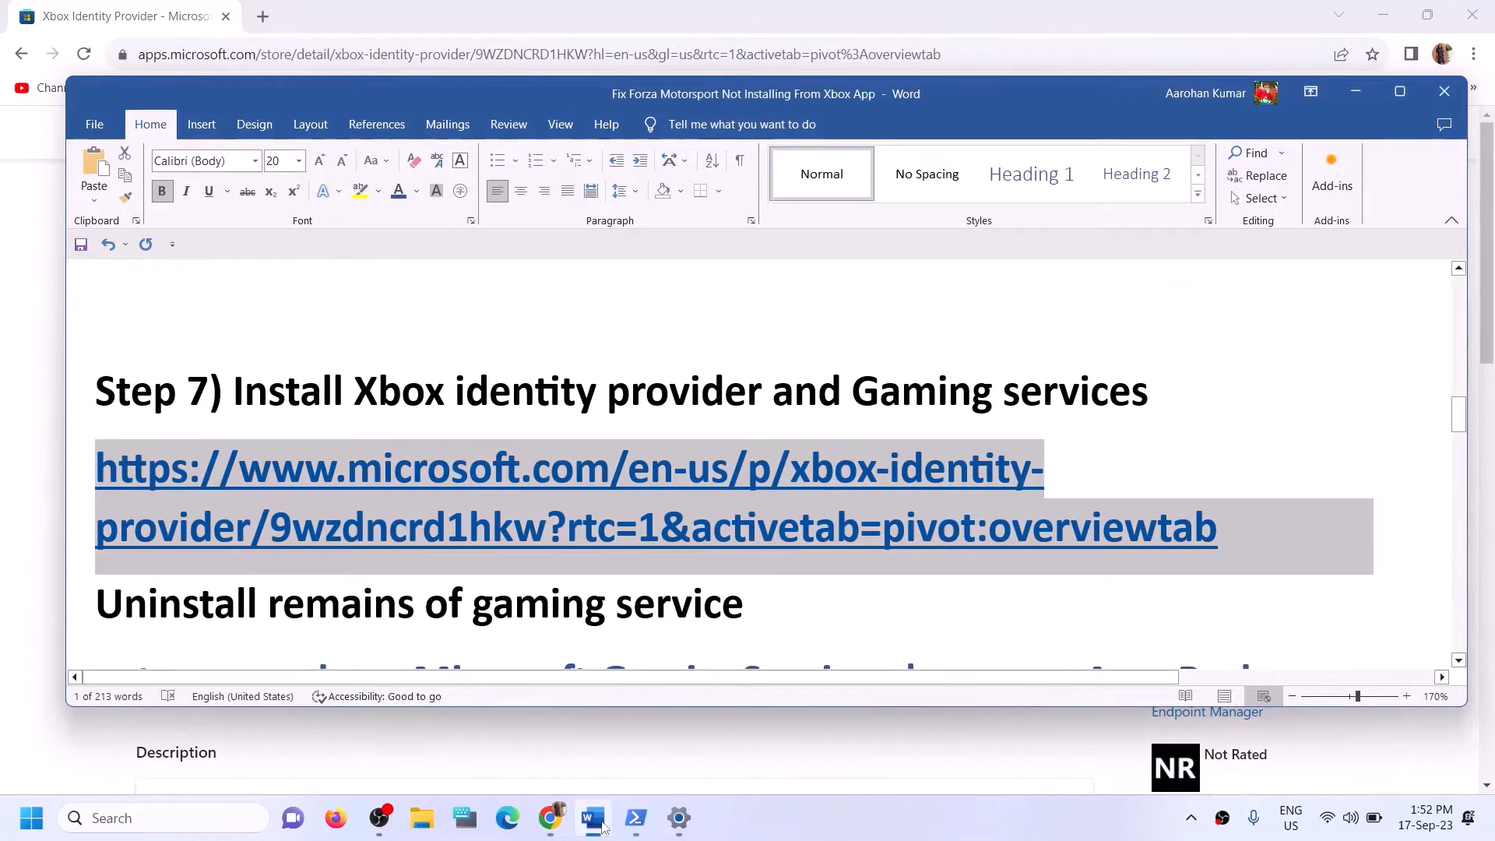
scroll(574, 623, "down", 3)
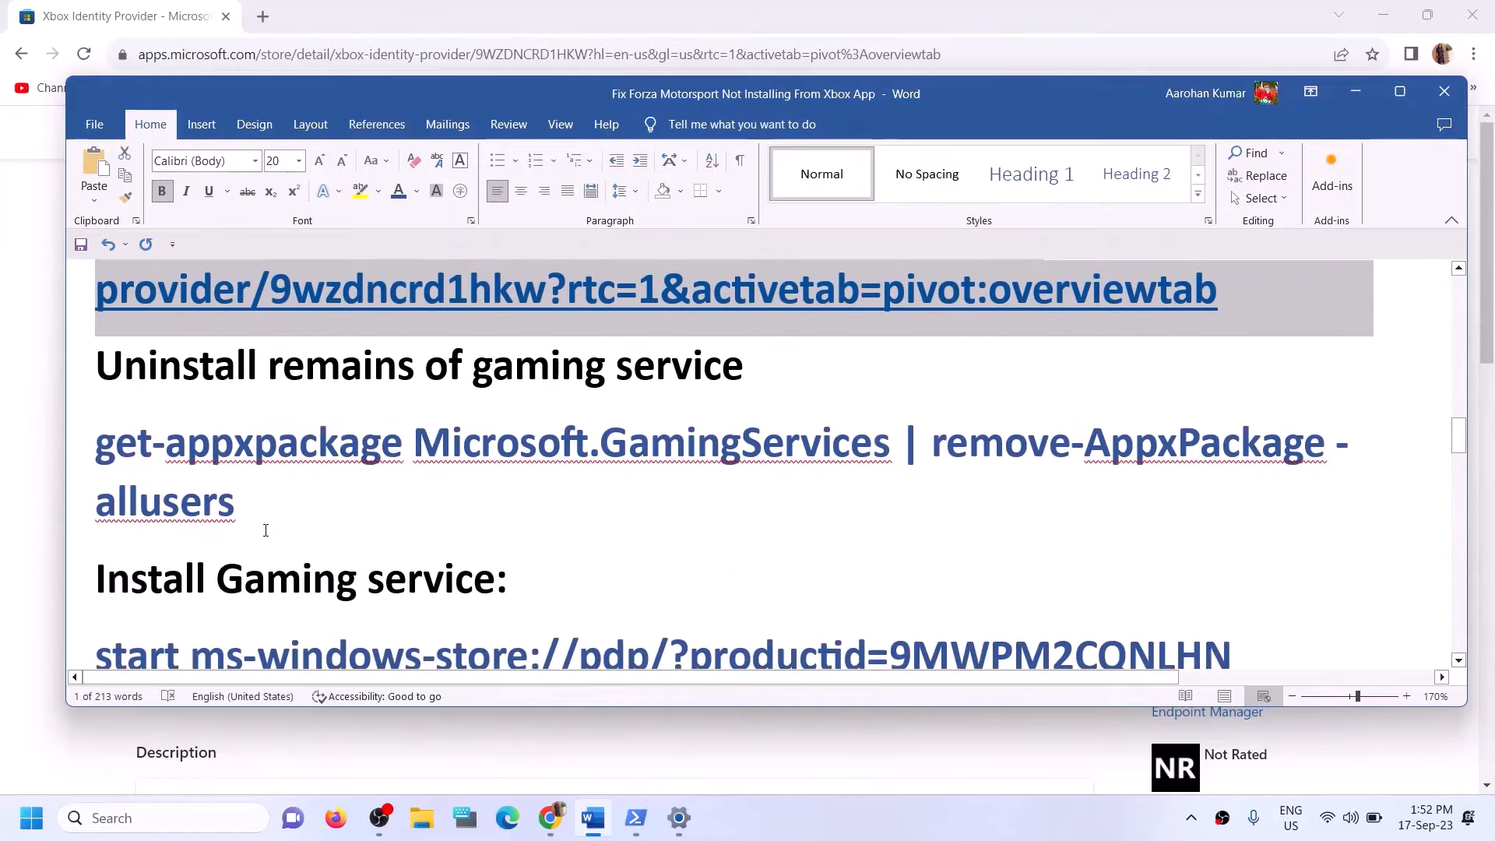
left_click_drag(281, 494, 101, 453)
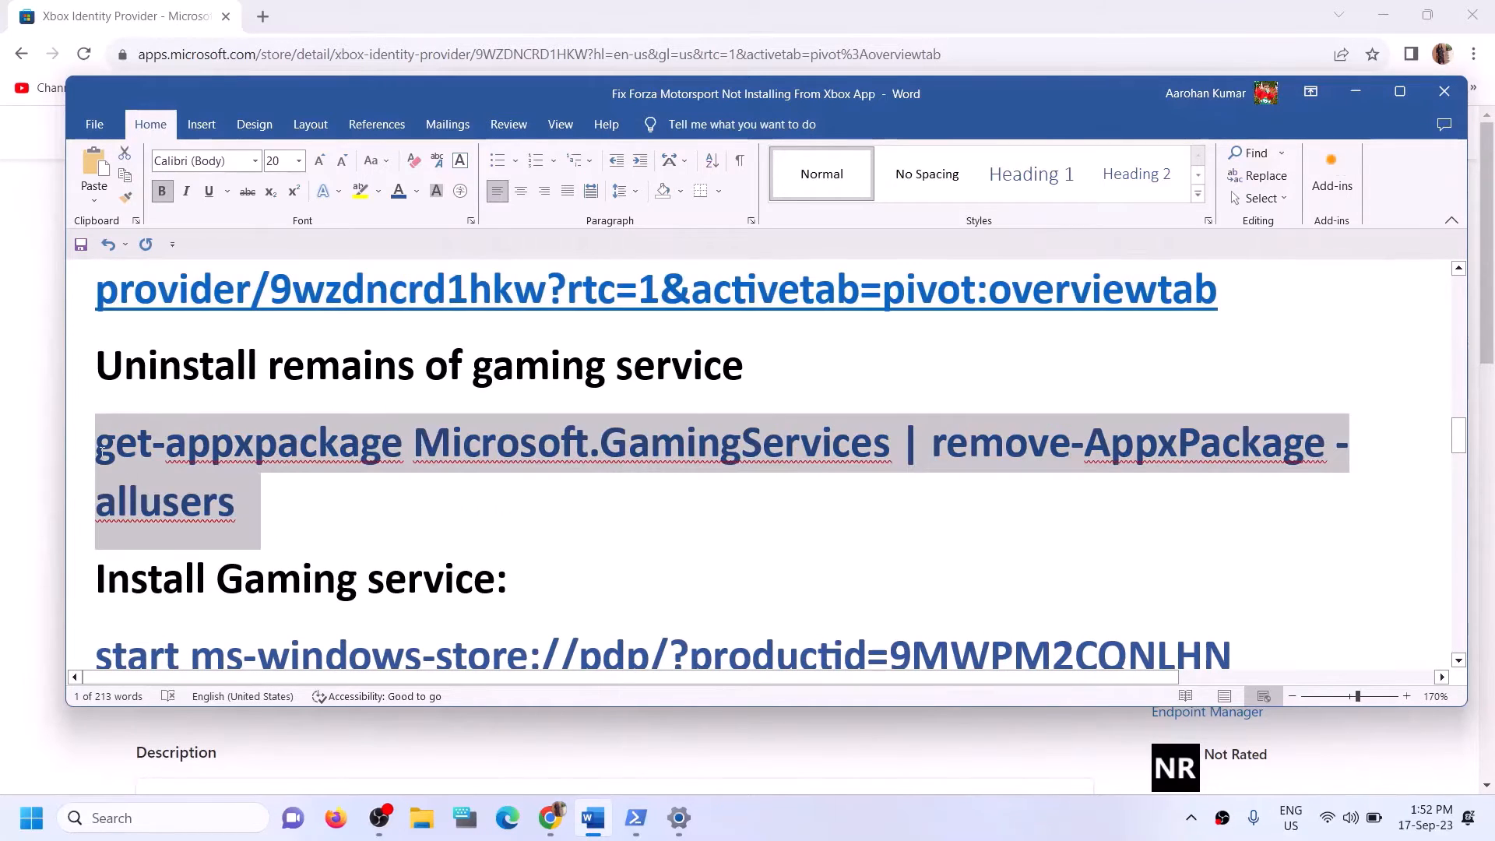
right_click(125, 480)
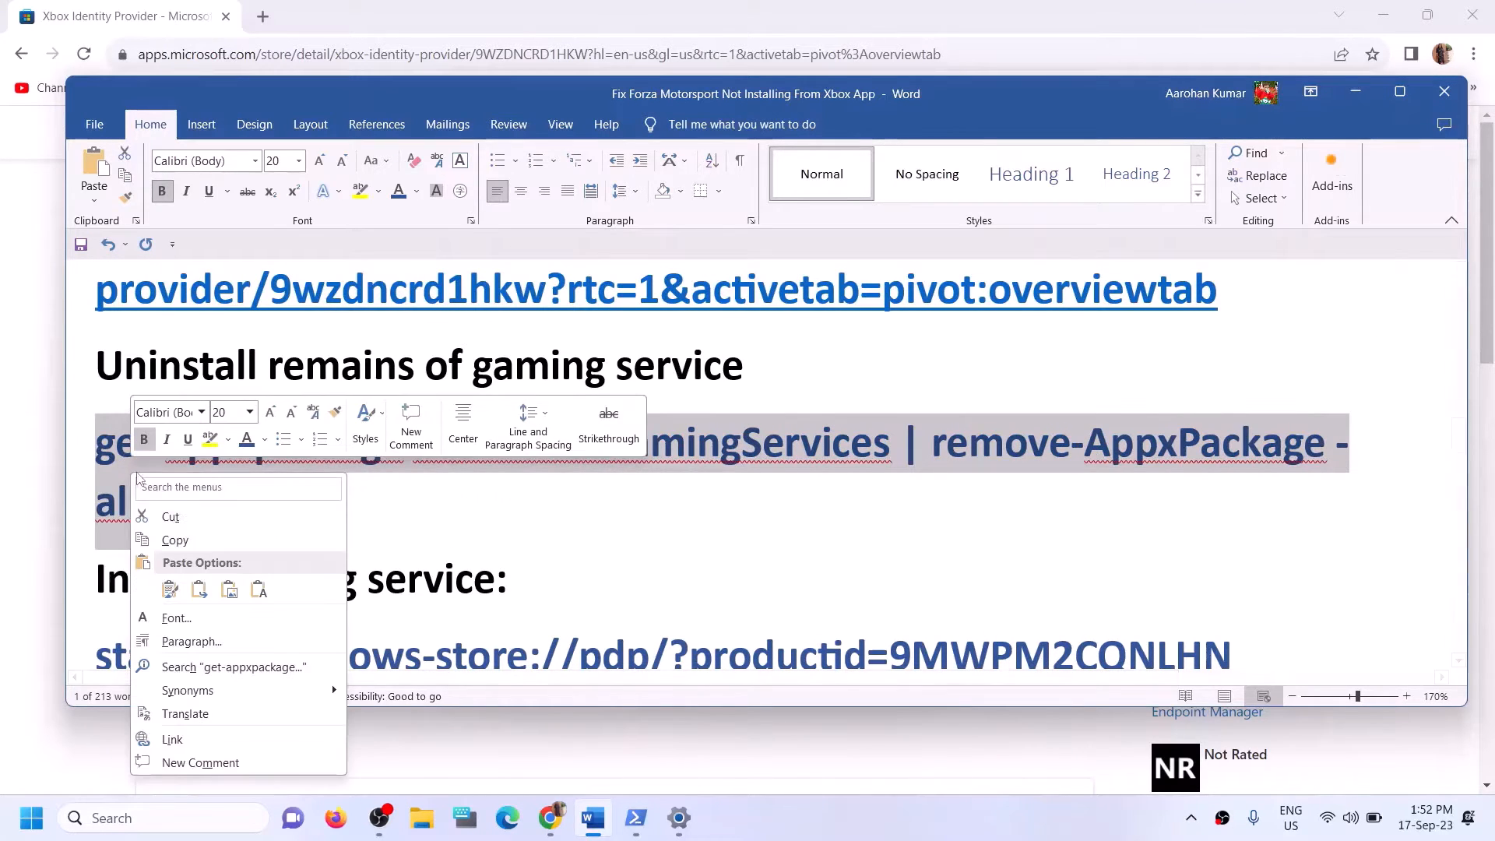
left_click(174, 545)
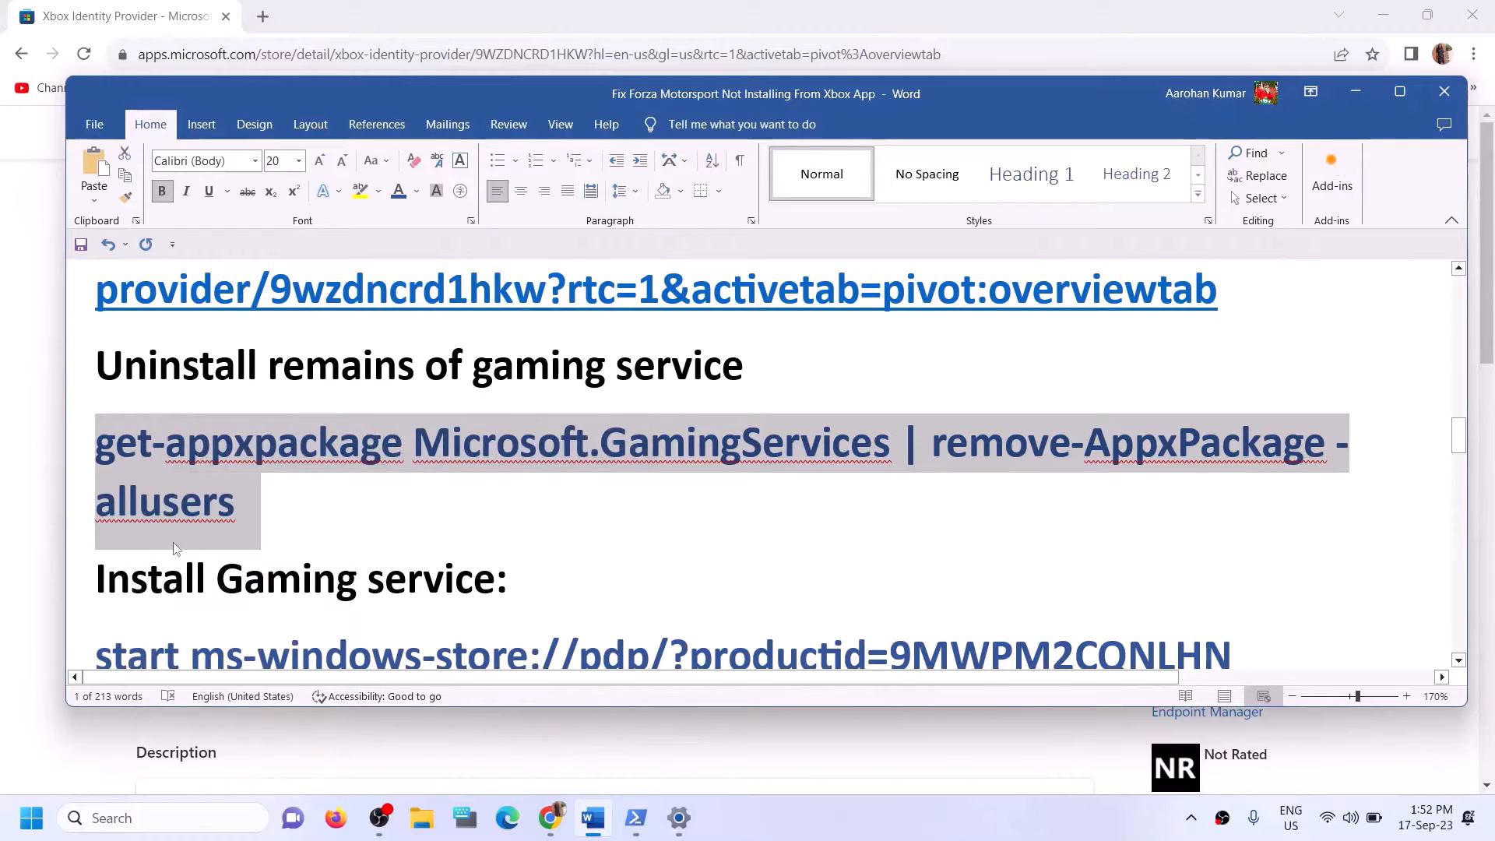
Open Windows PowerShell as administrator and run the copied command "get-appxpackage Microsoft.GamingServices | remove-AppxPackage -allusers".
left_click(205, 814)
type("power")
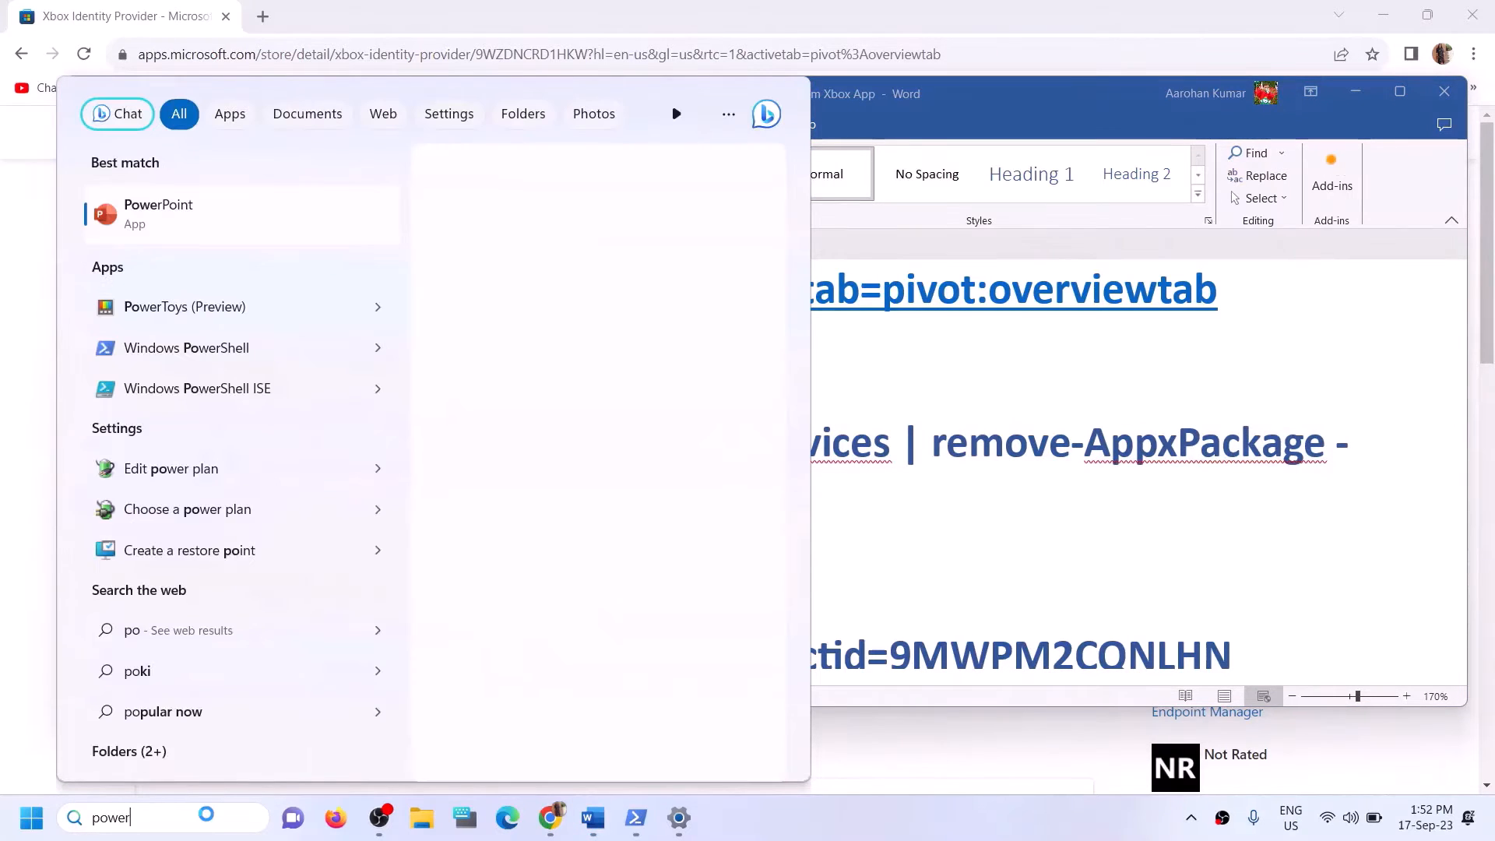
type("shell")
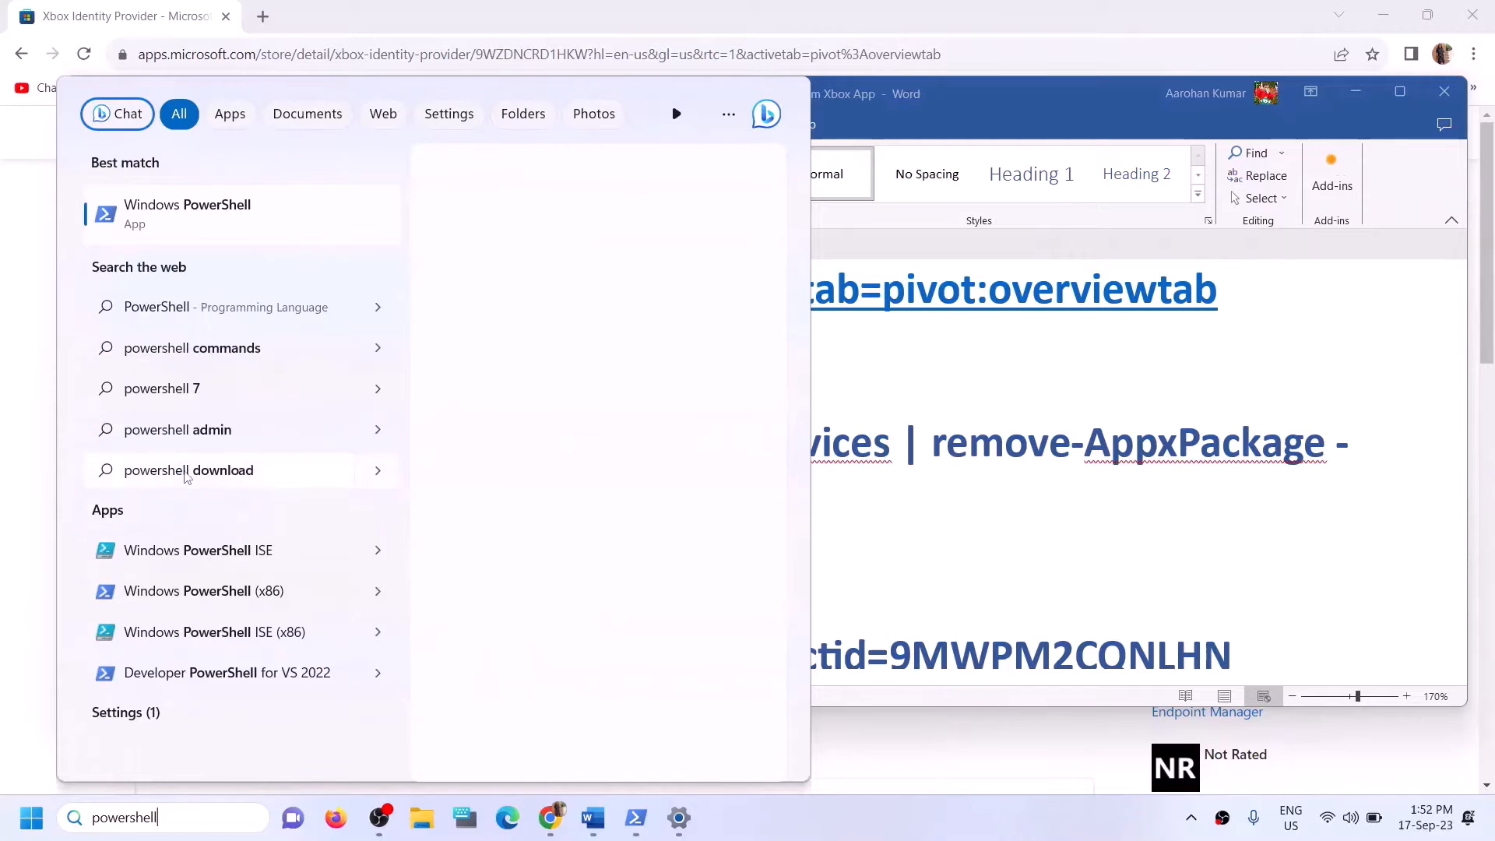
right_click(396, 232)
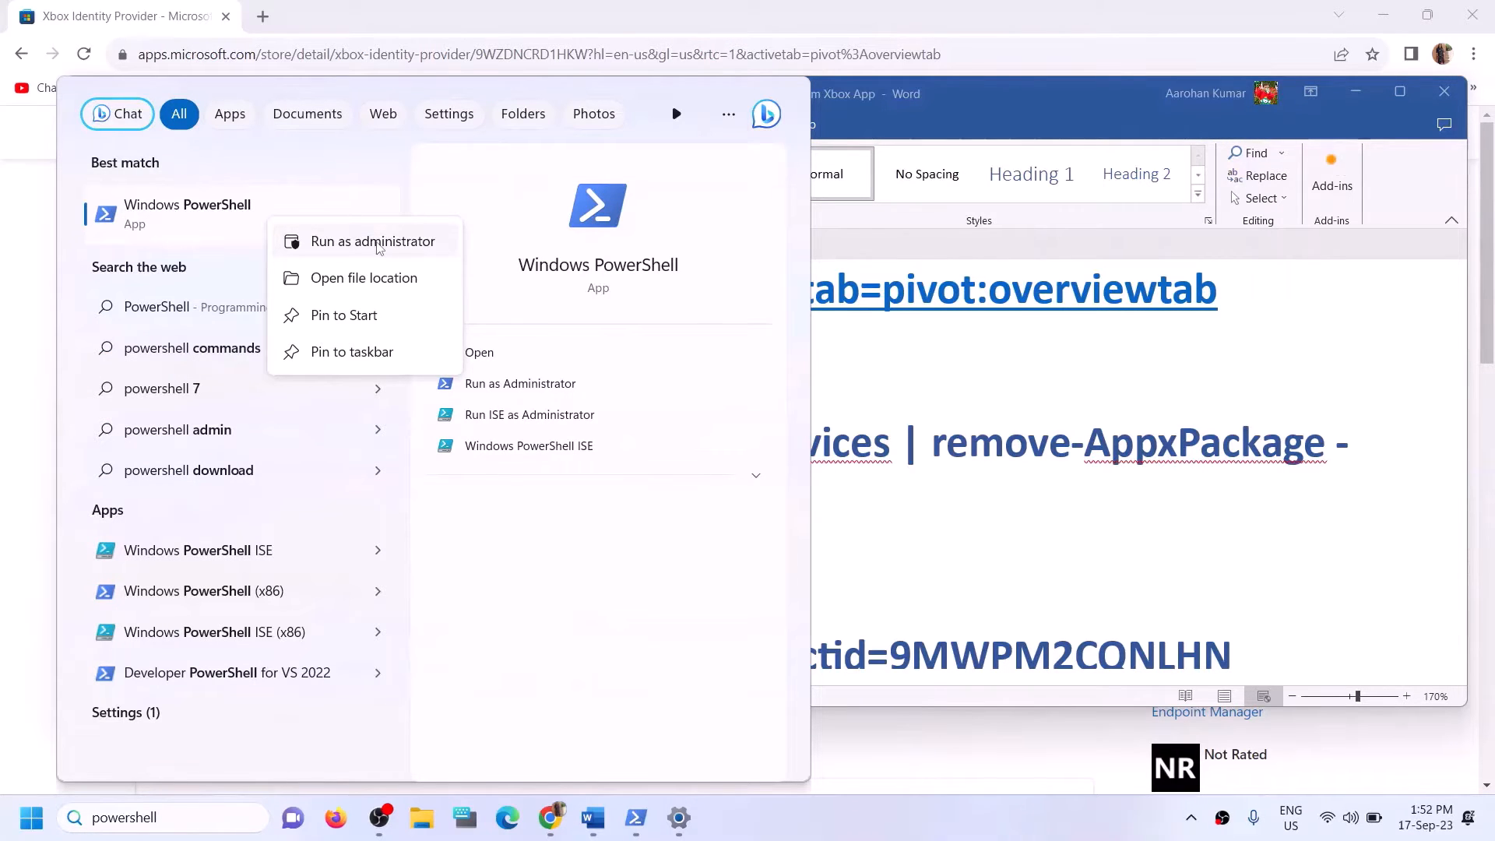
left_click(382, 245)
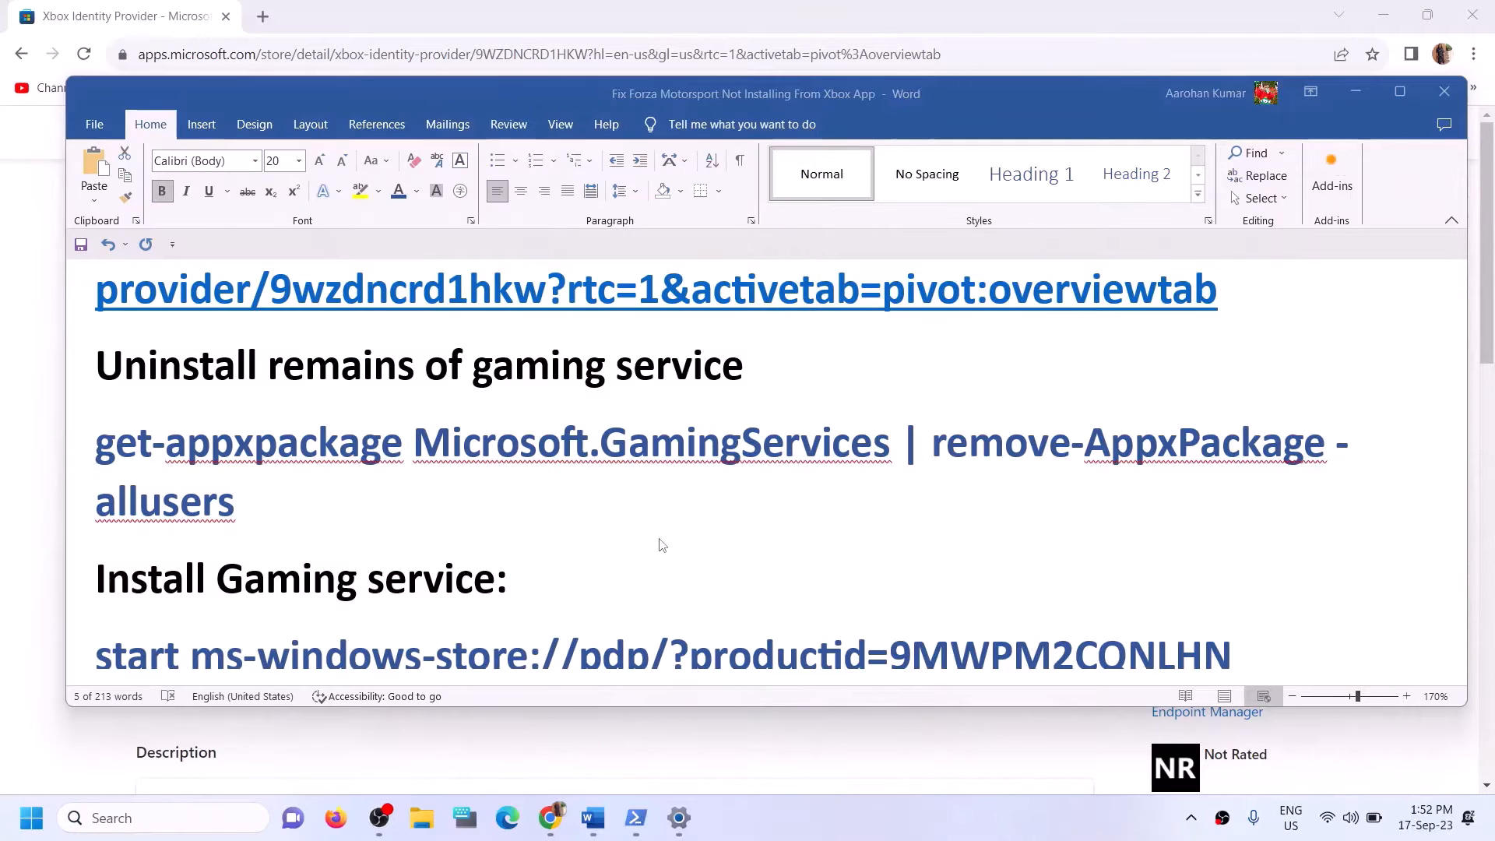
left_click(617, 557)
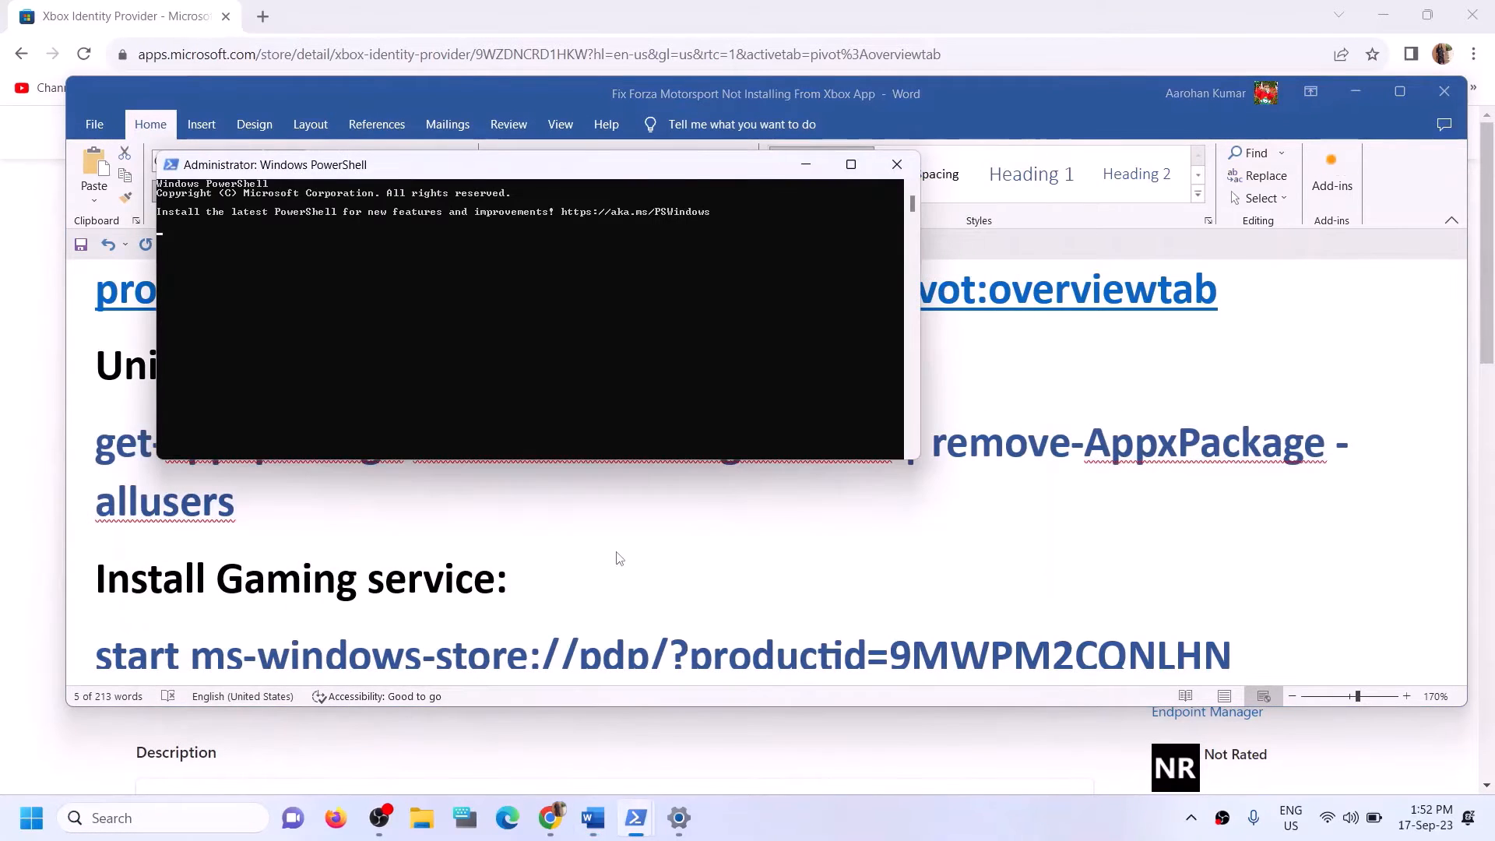
key("ctrl+v")
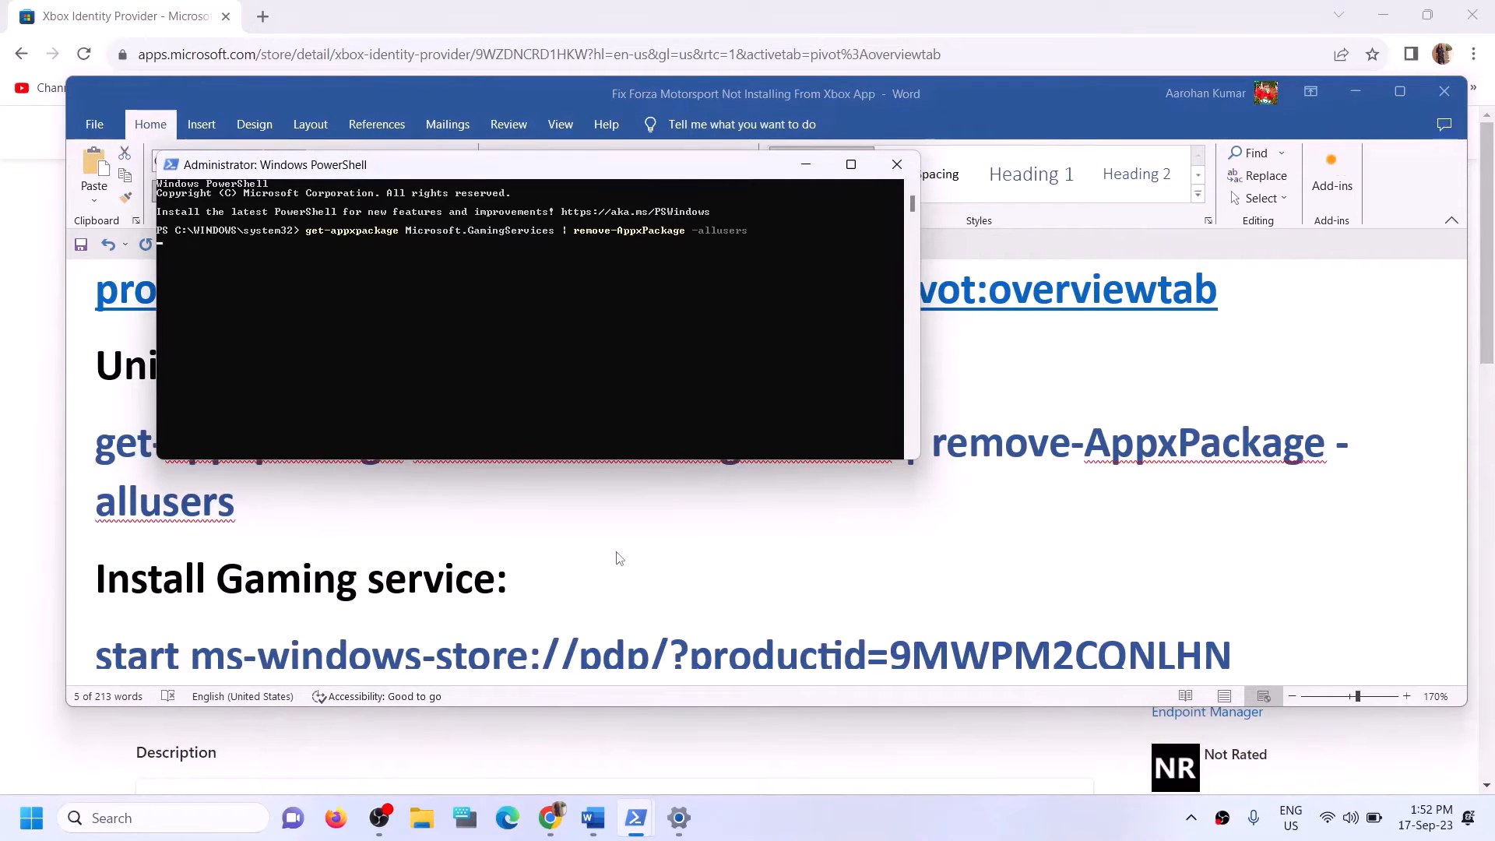
Copy "start ms-windows-store://pdp/?productid=9MWPM2CQNLHN" from the Word guide and run it in the administrator PowerShell window.
left_click(312, 529)
scroll(545, 514, "down", 2)
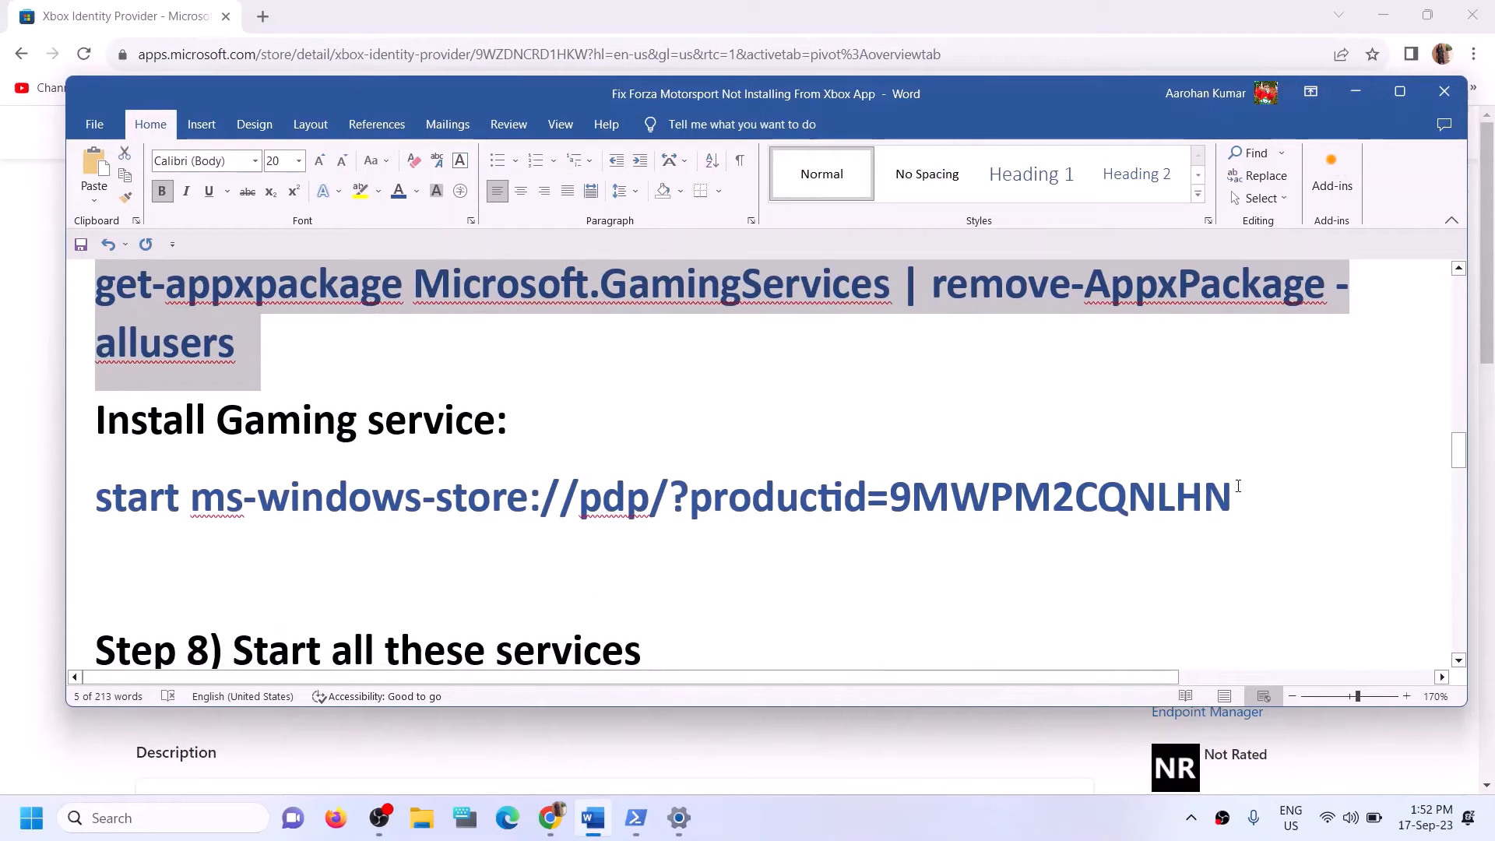
left_click_drag(1238, 486, 95, 503)
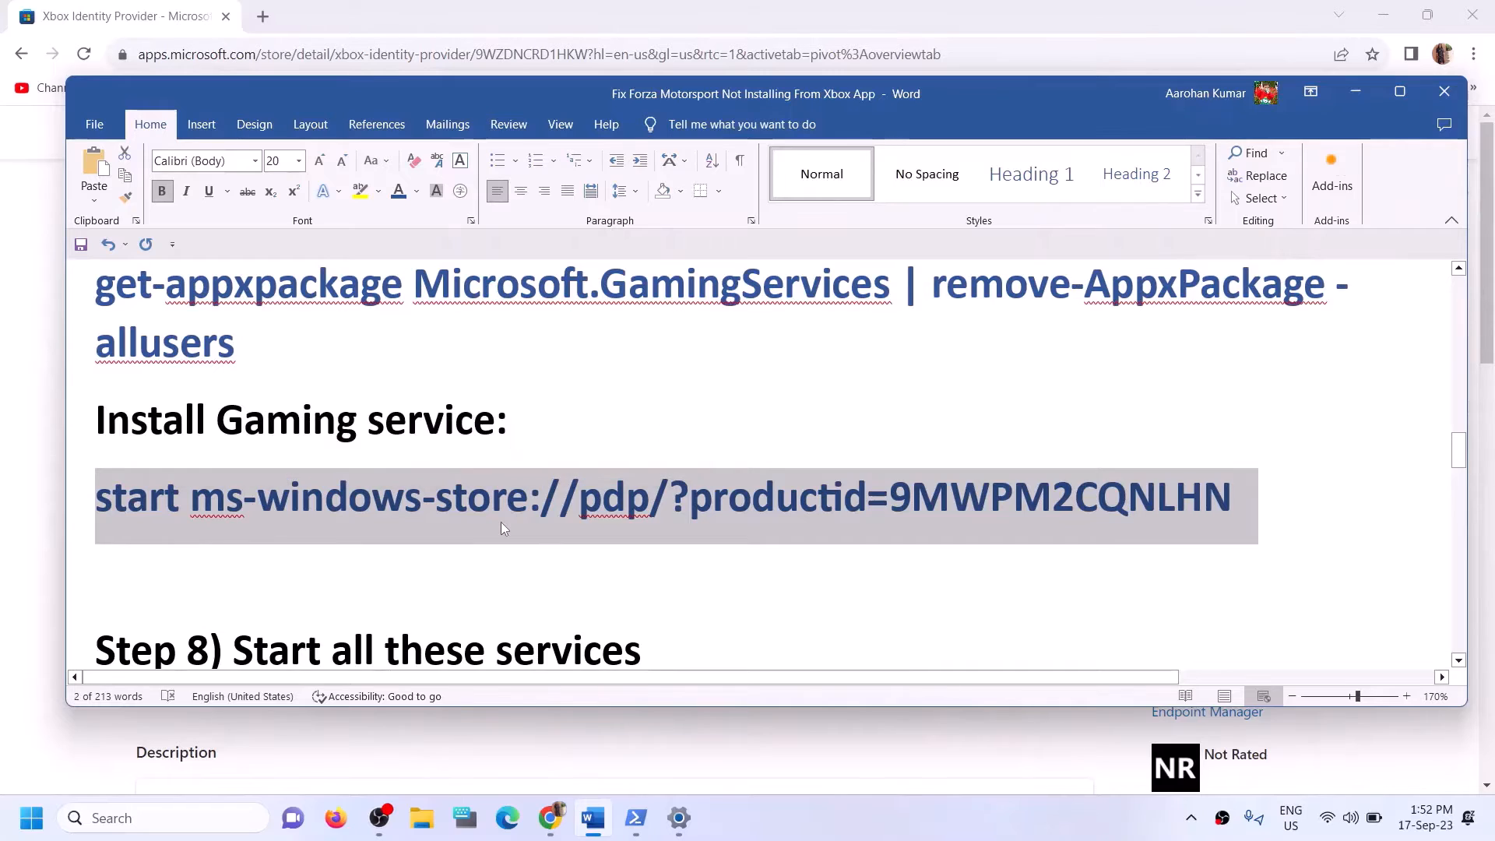
key("alt+Tab")
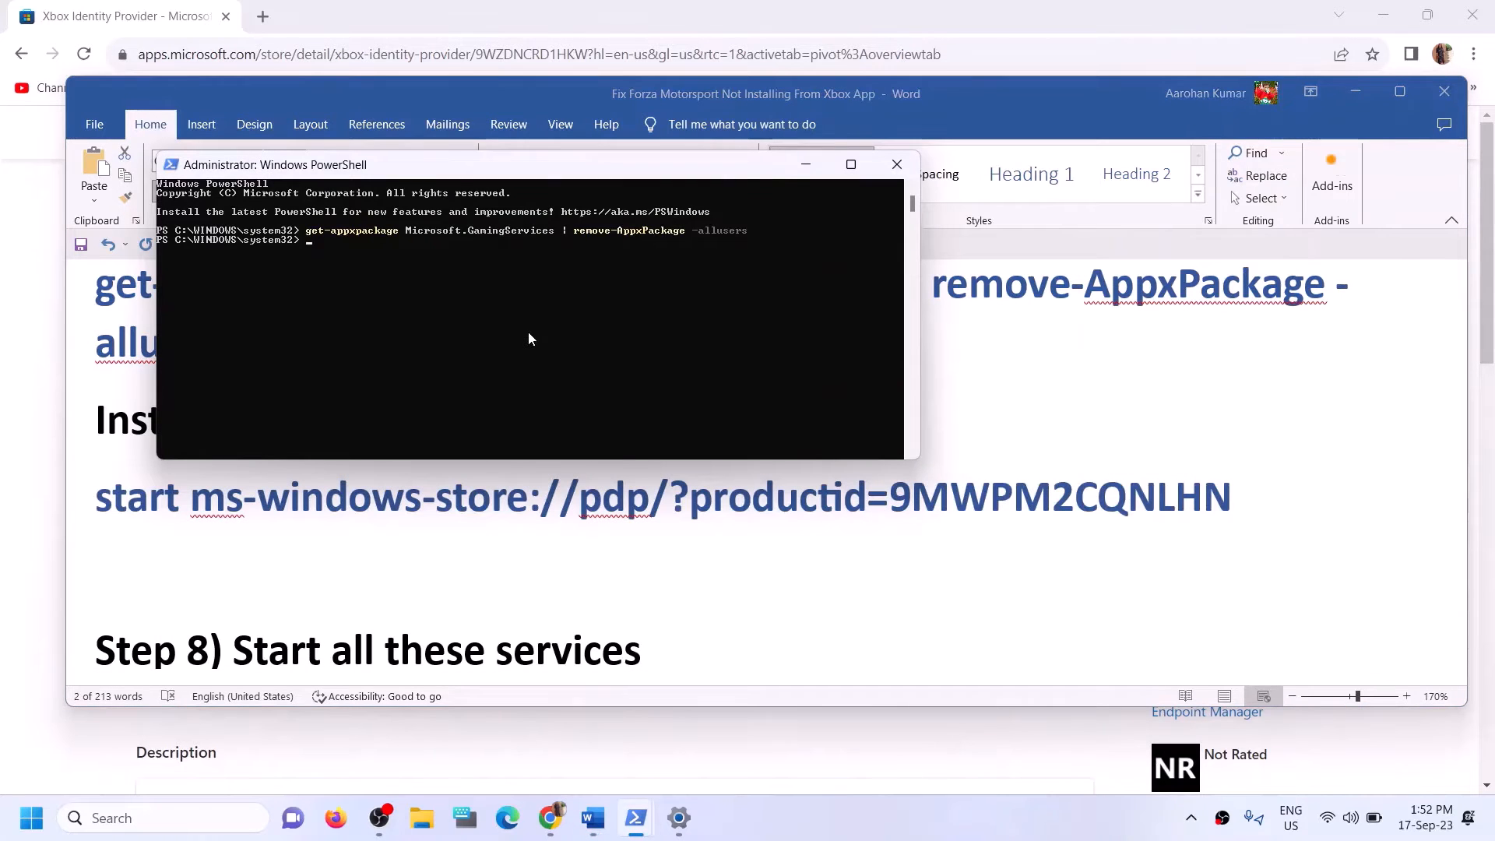
right_click(529, 333)
key("Return")
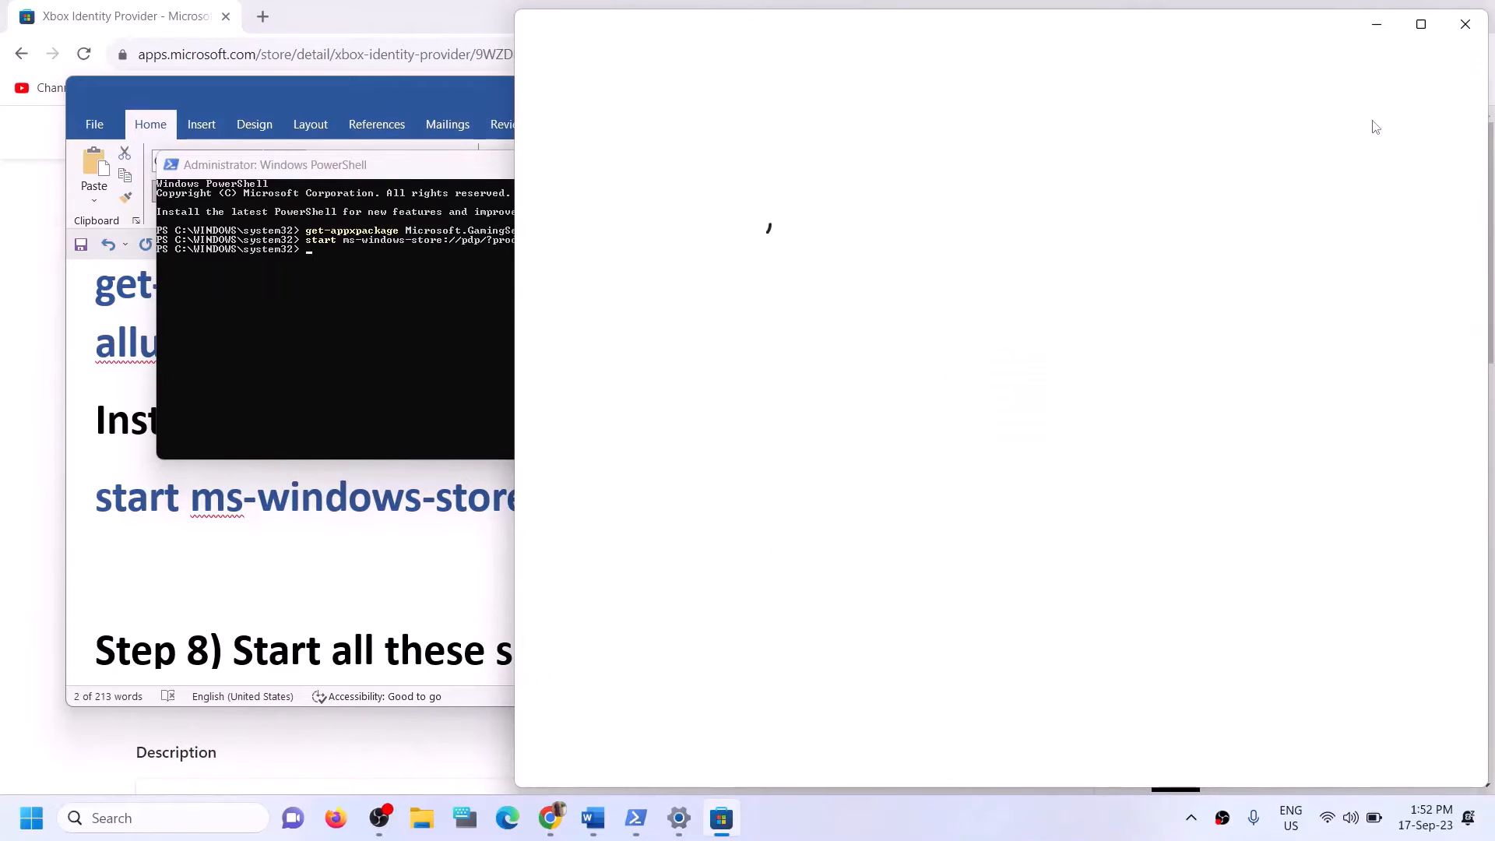
Maximize the Microsoft Store window and start installing Gaming Services.
left_click(1421, 24)
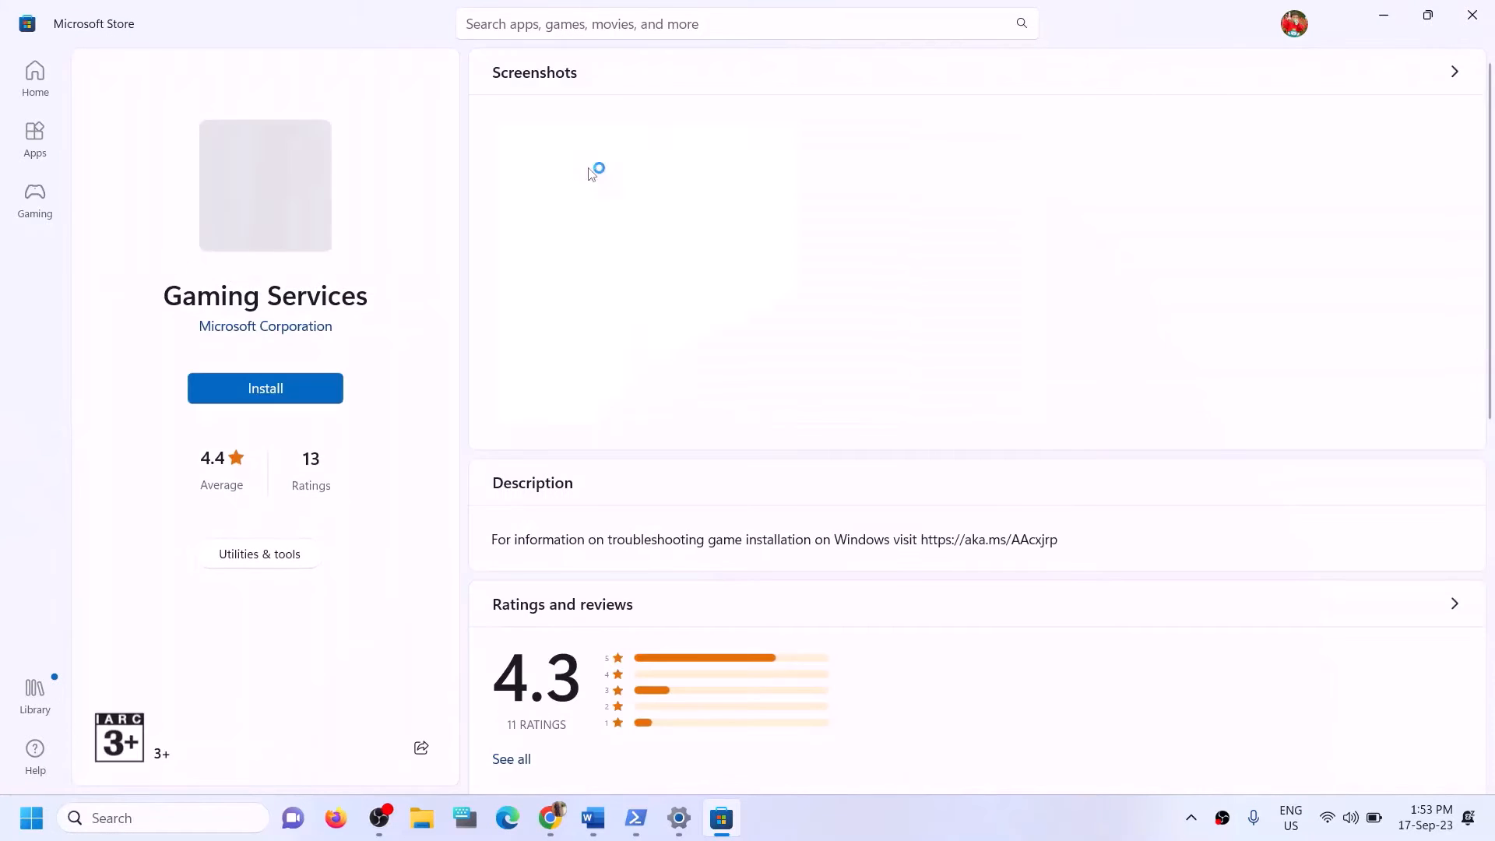
left_click(284, 398)
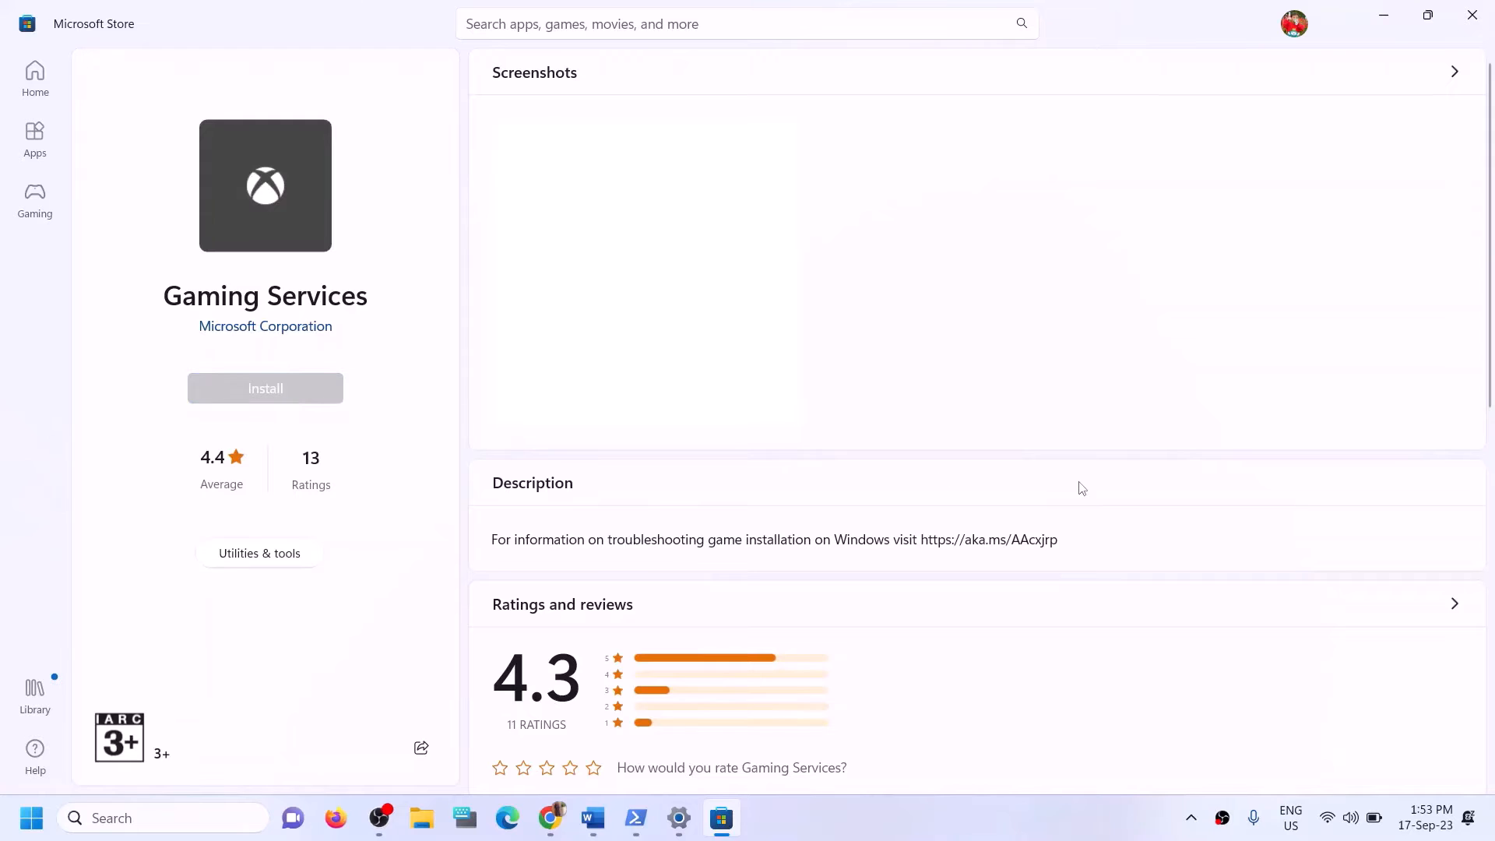
left_click(643, 566)
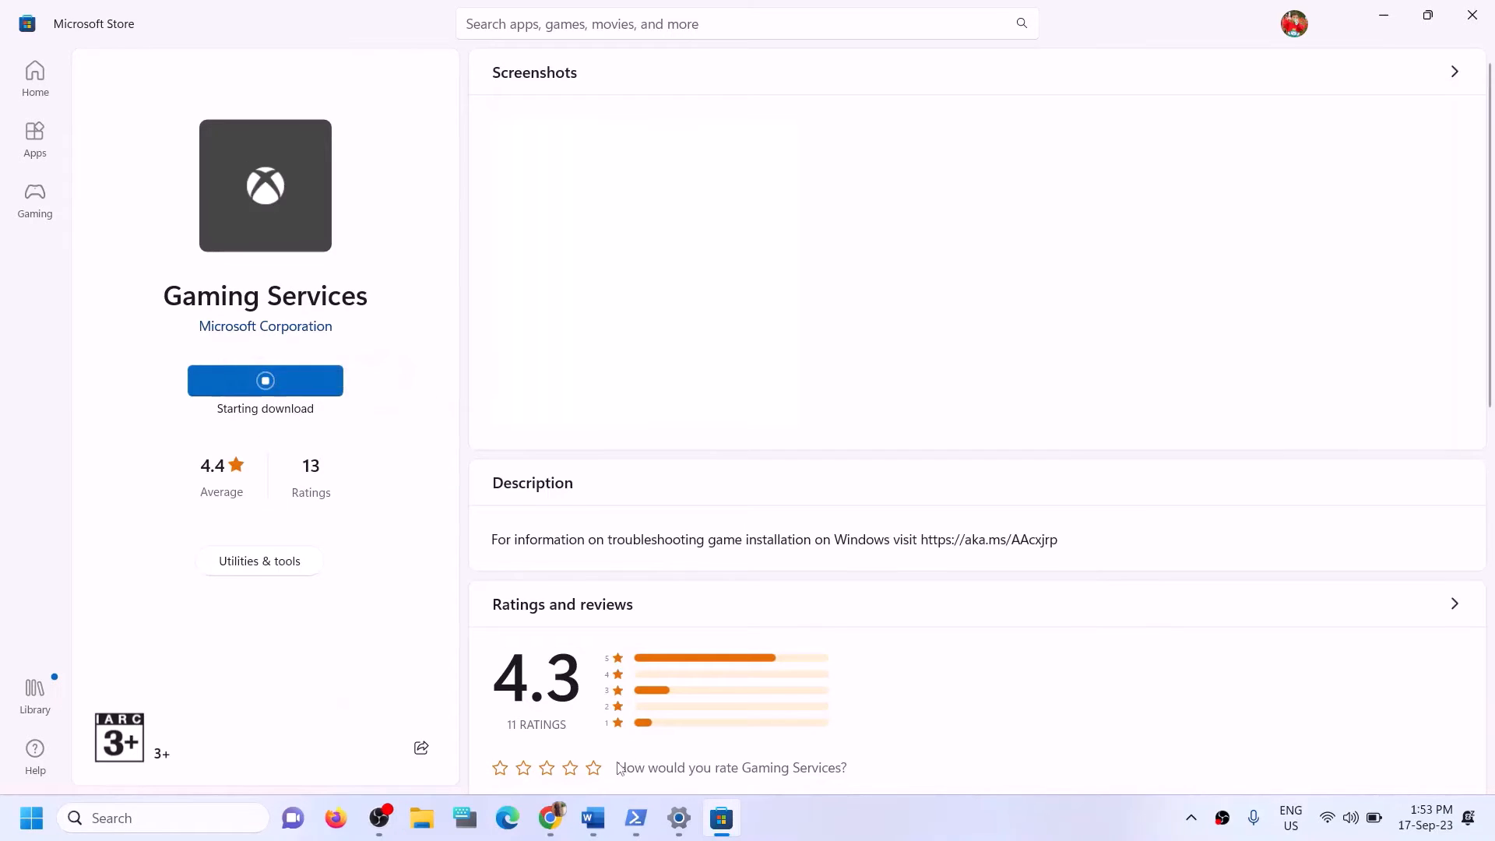
Switch to the Word guide and highlight the Step 8 heading "Start all these services".
left_click(592, 818)
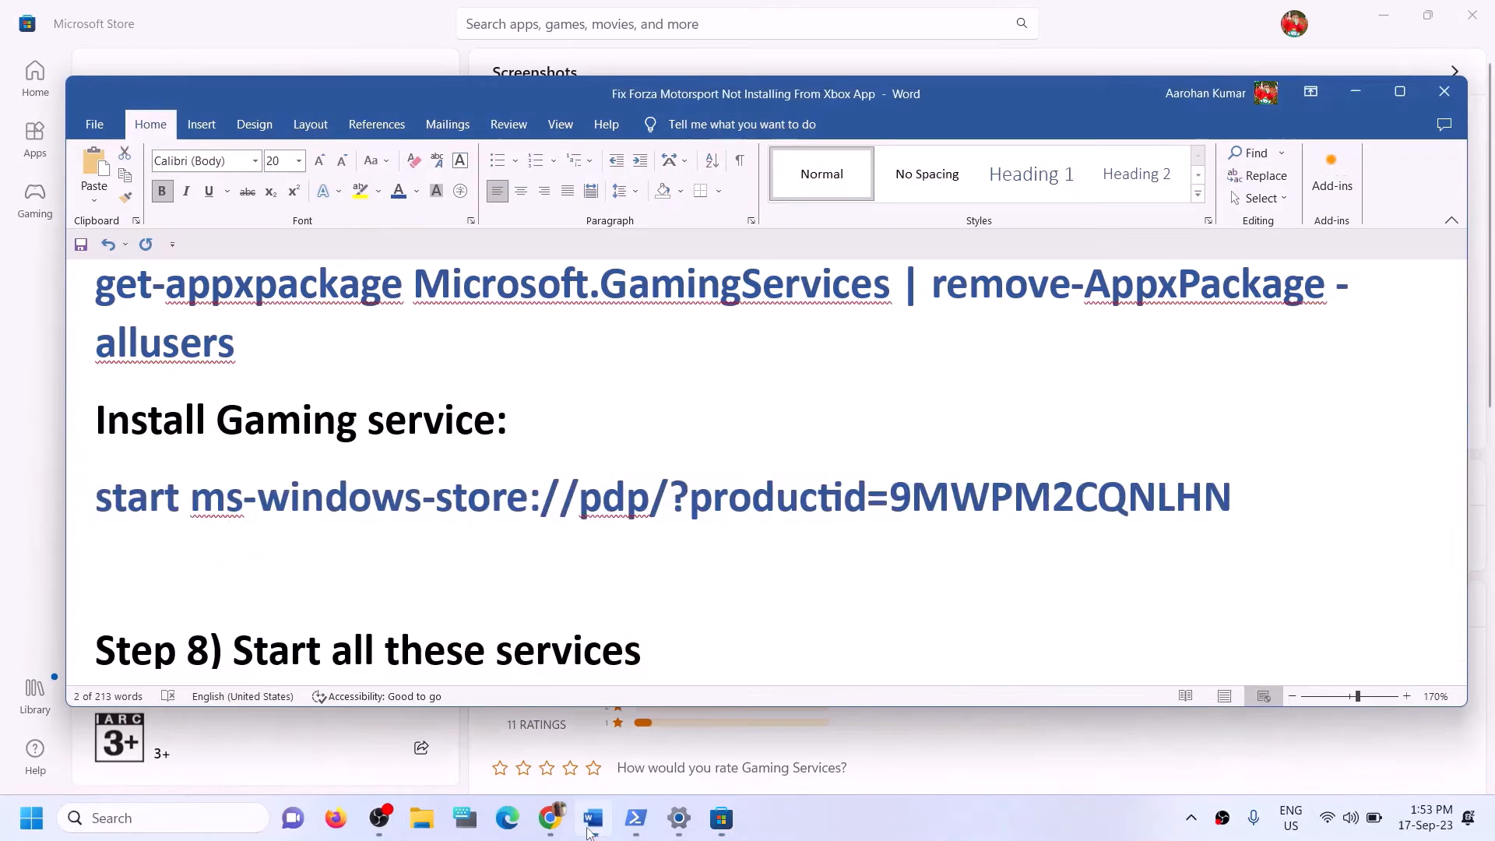
scroll(523, 588, "down", 5)
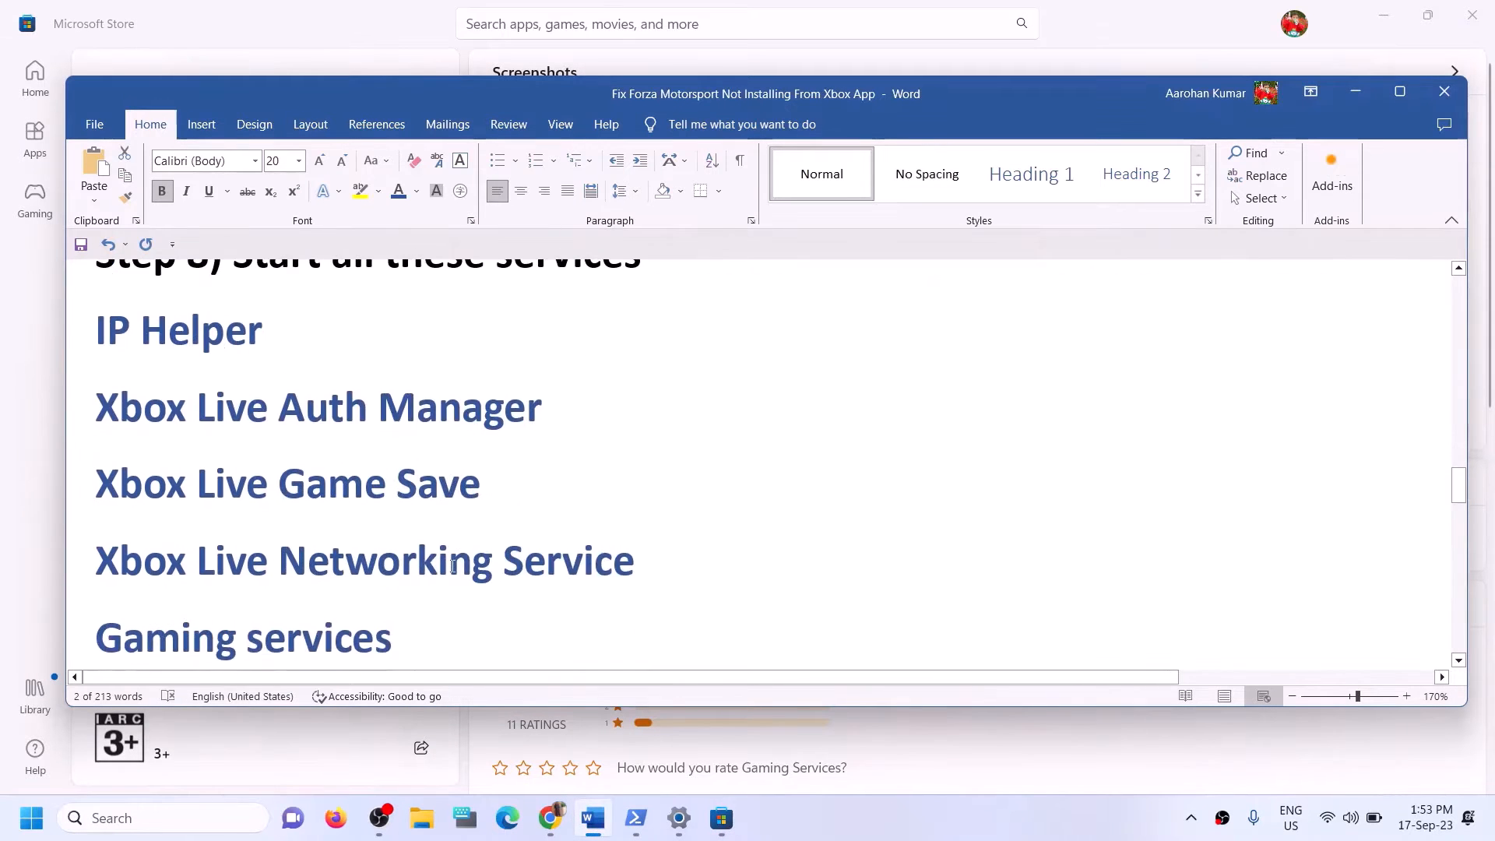
left_click_drag(319, 345, 684, 400)
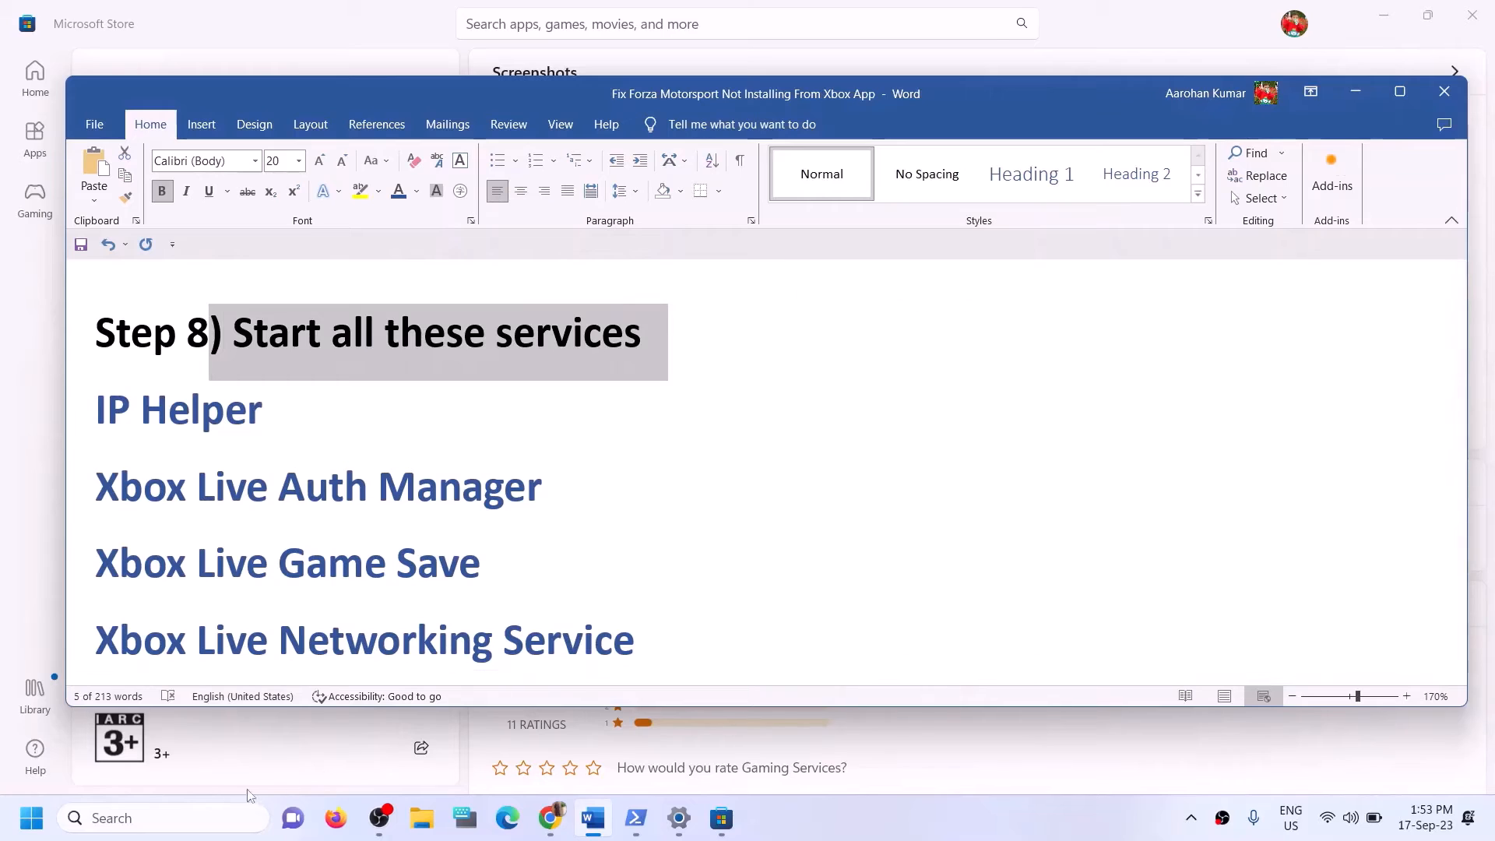
Search Windows for "services" and open the Services app.
left_click(195, 822)
type("serv")
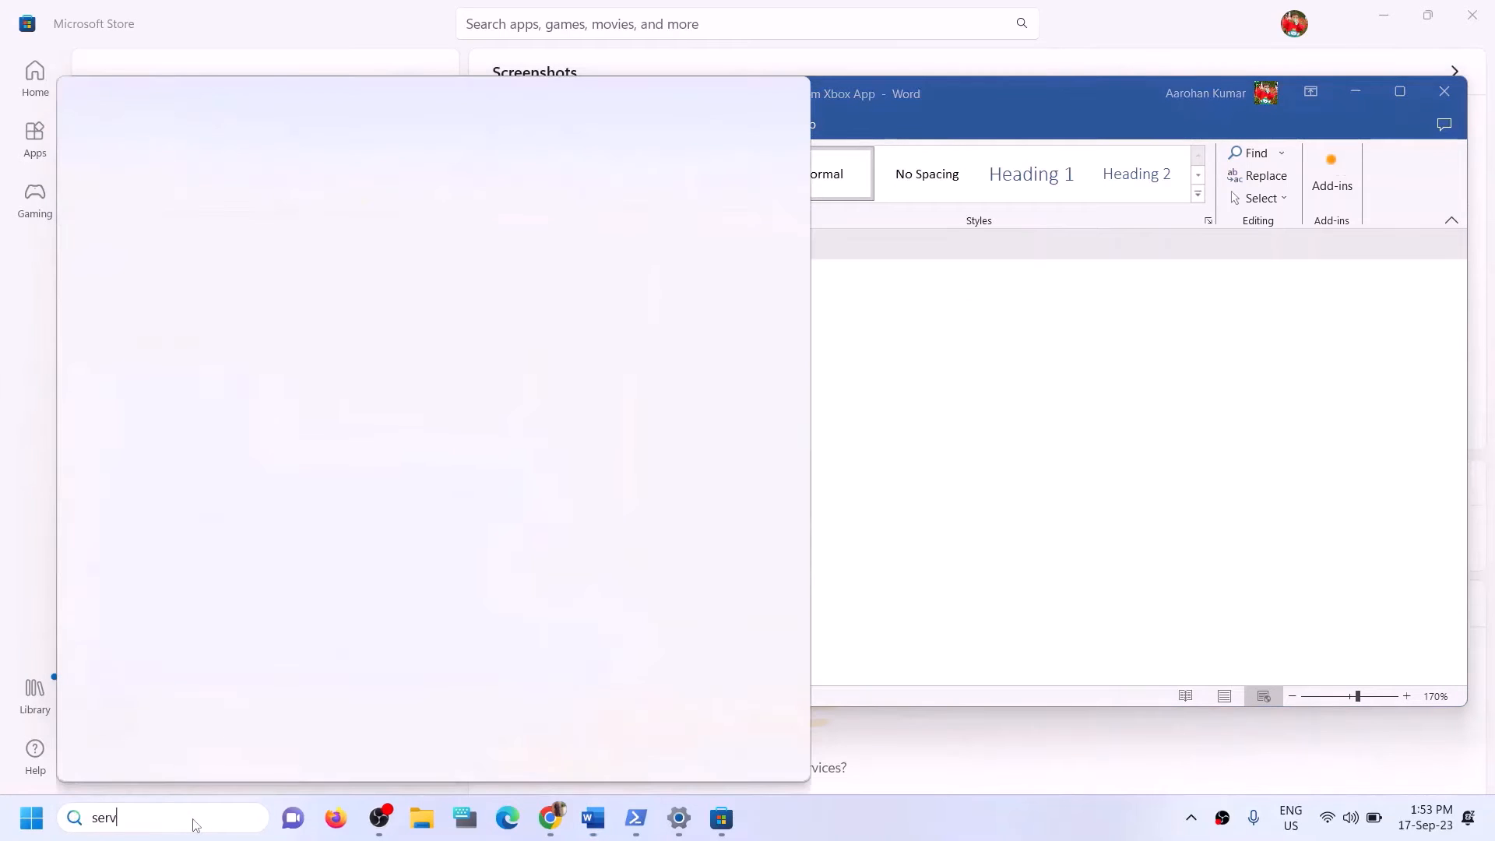
type("ices")
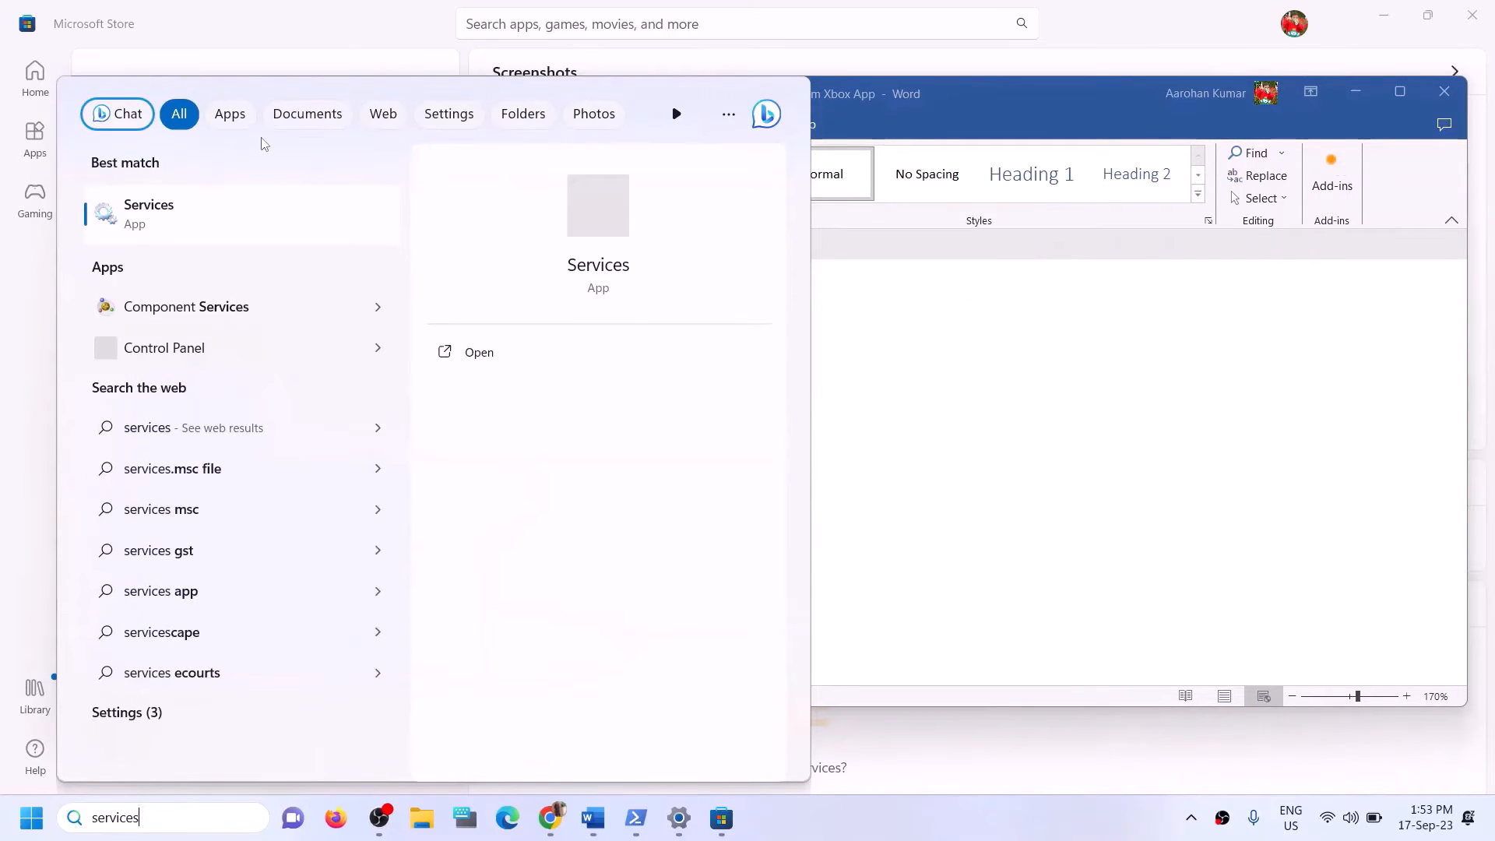
left_click(163, 214)
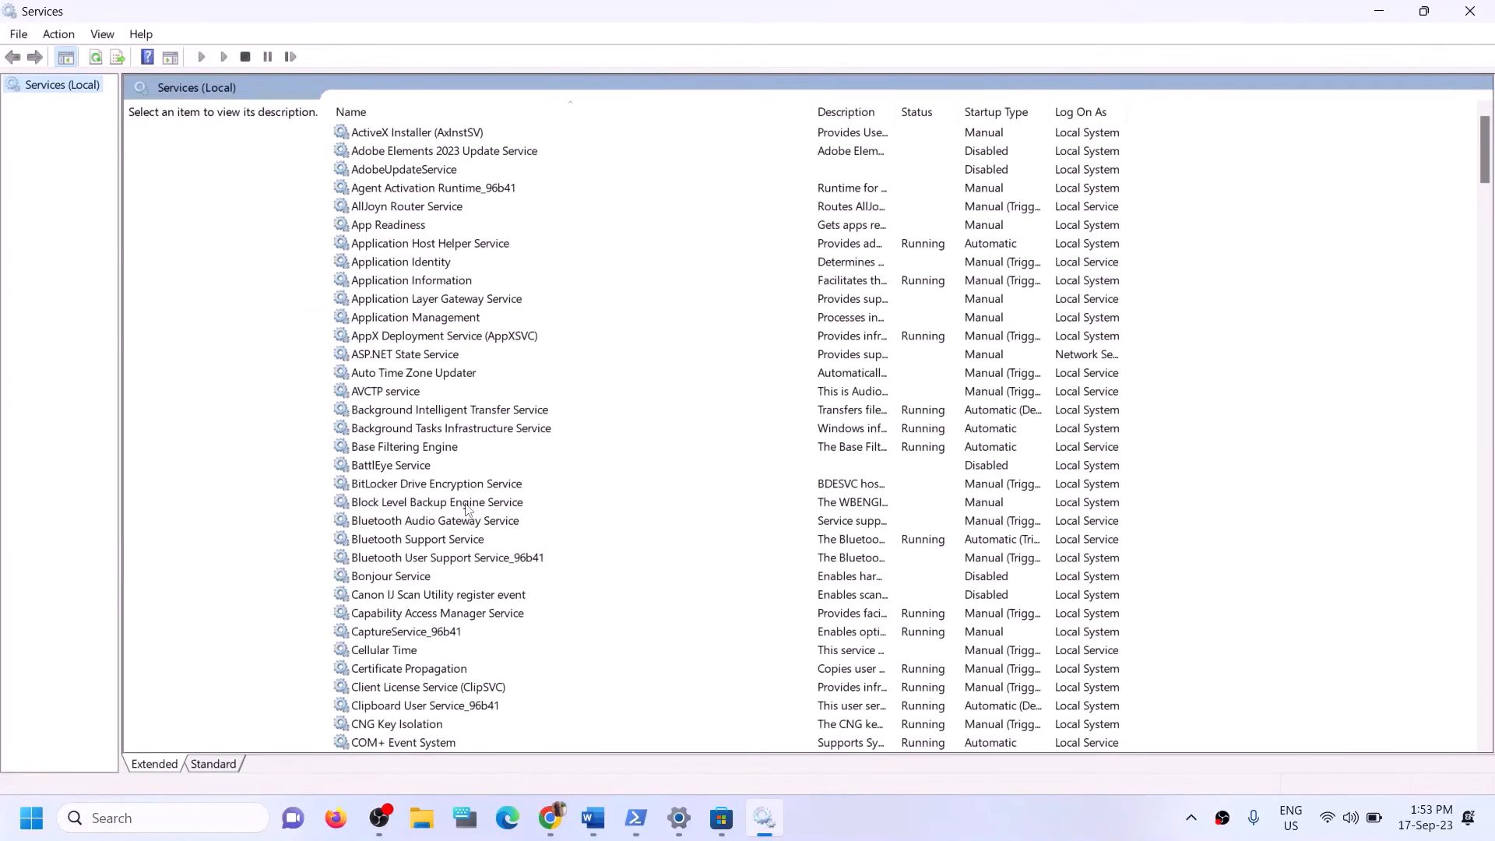
Set the IP Helper service's startup type to Automatic, apply it, and close its properties.
left_click(467, 504)
key("i")
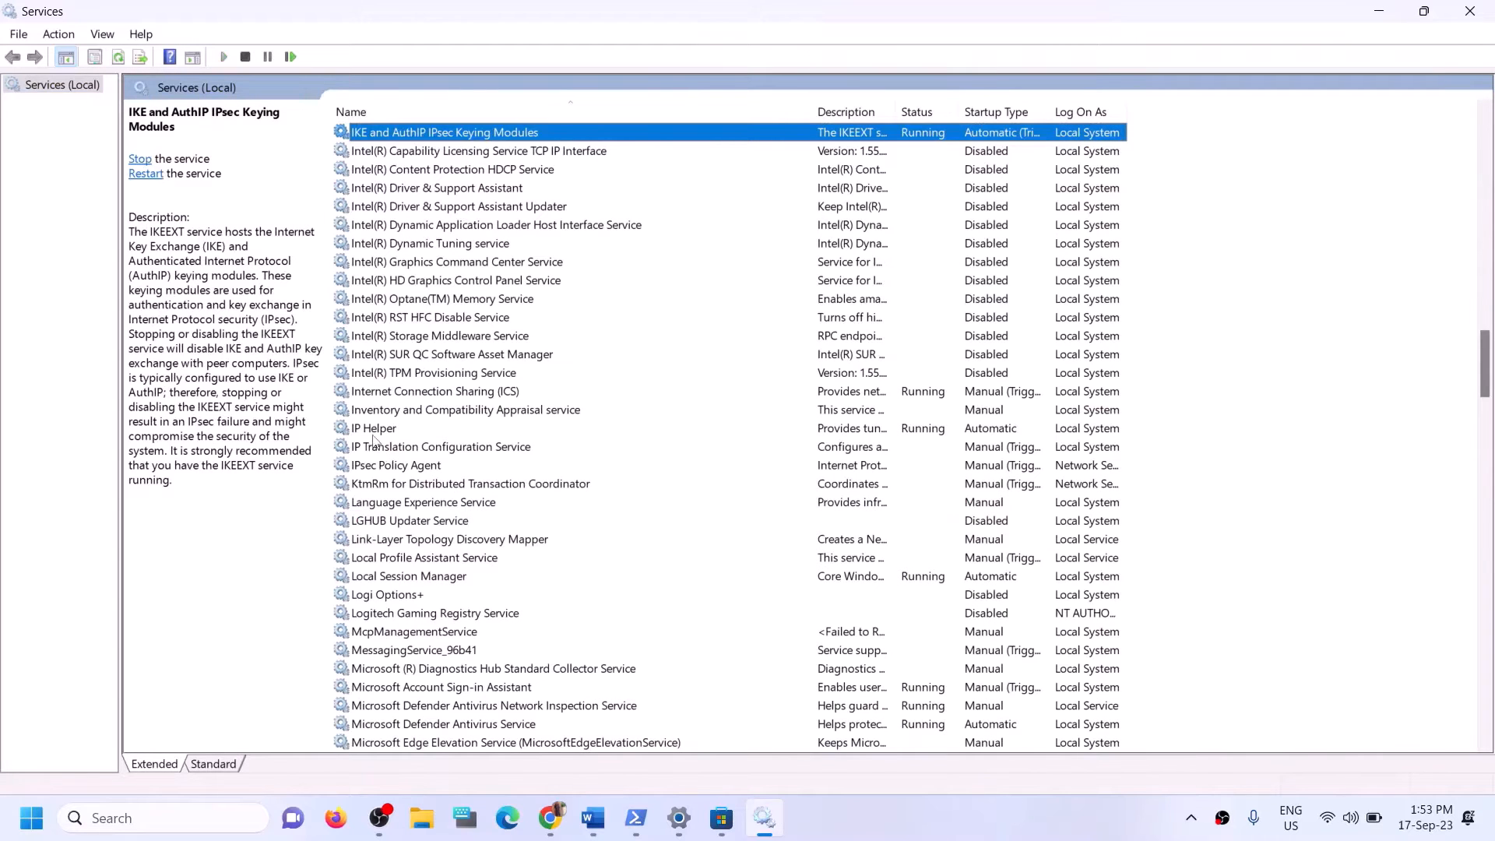
left_click(393, 434)
double_click(395, 434)
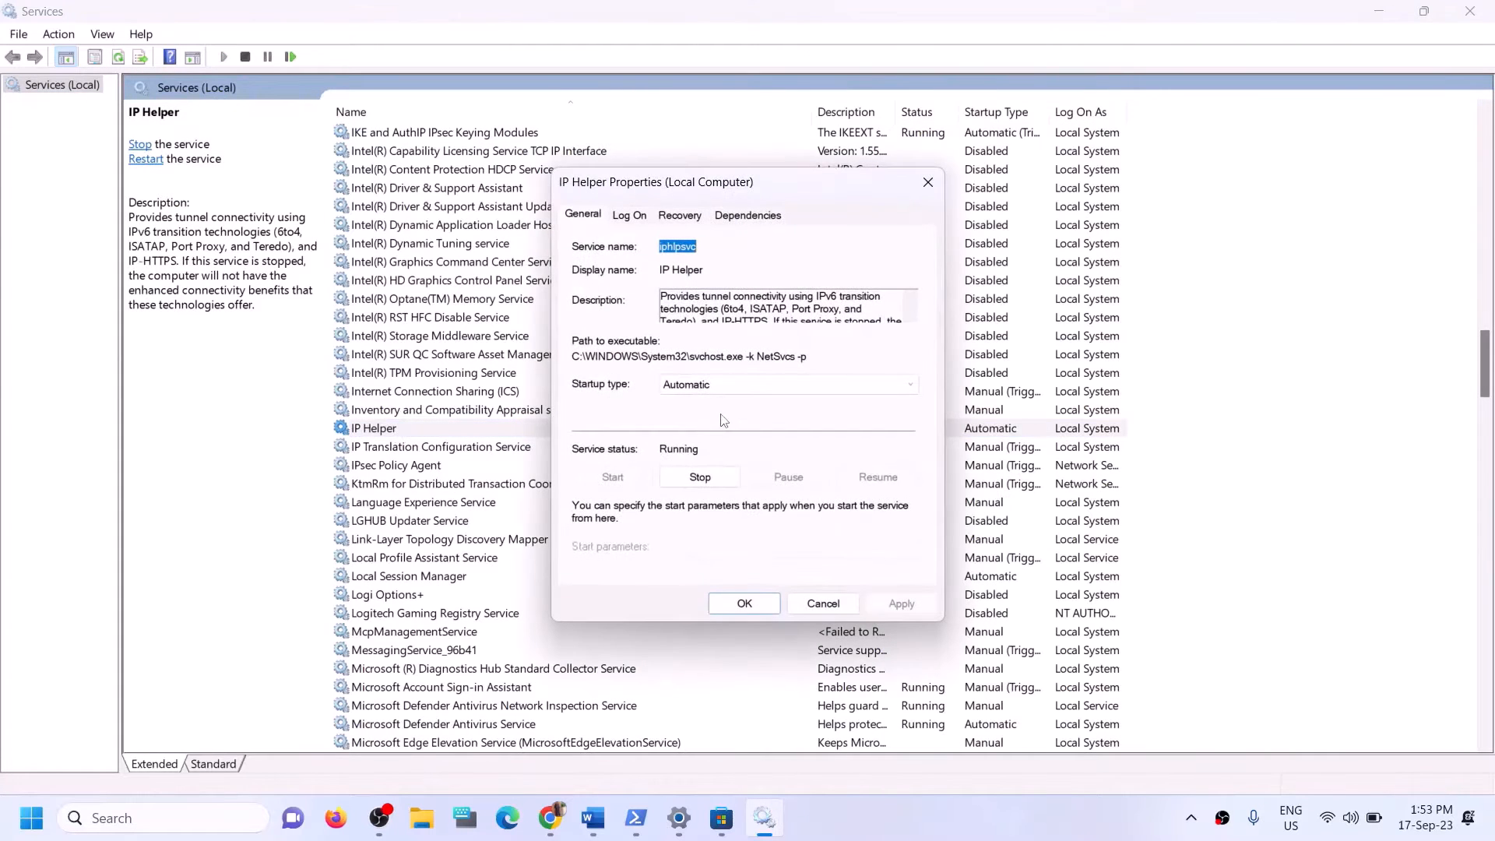
left_click(717, 386)
left_click(699, 427)
left_click(701, 385)
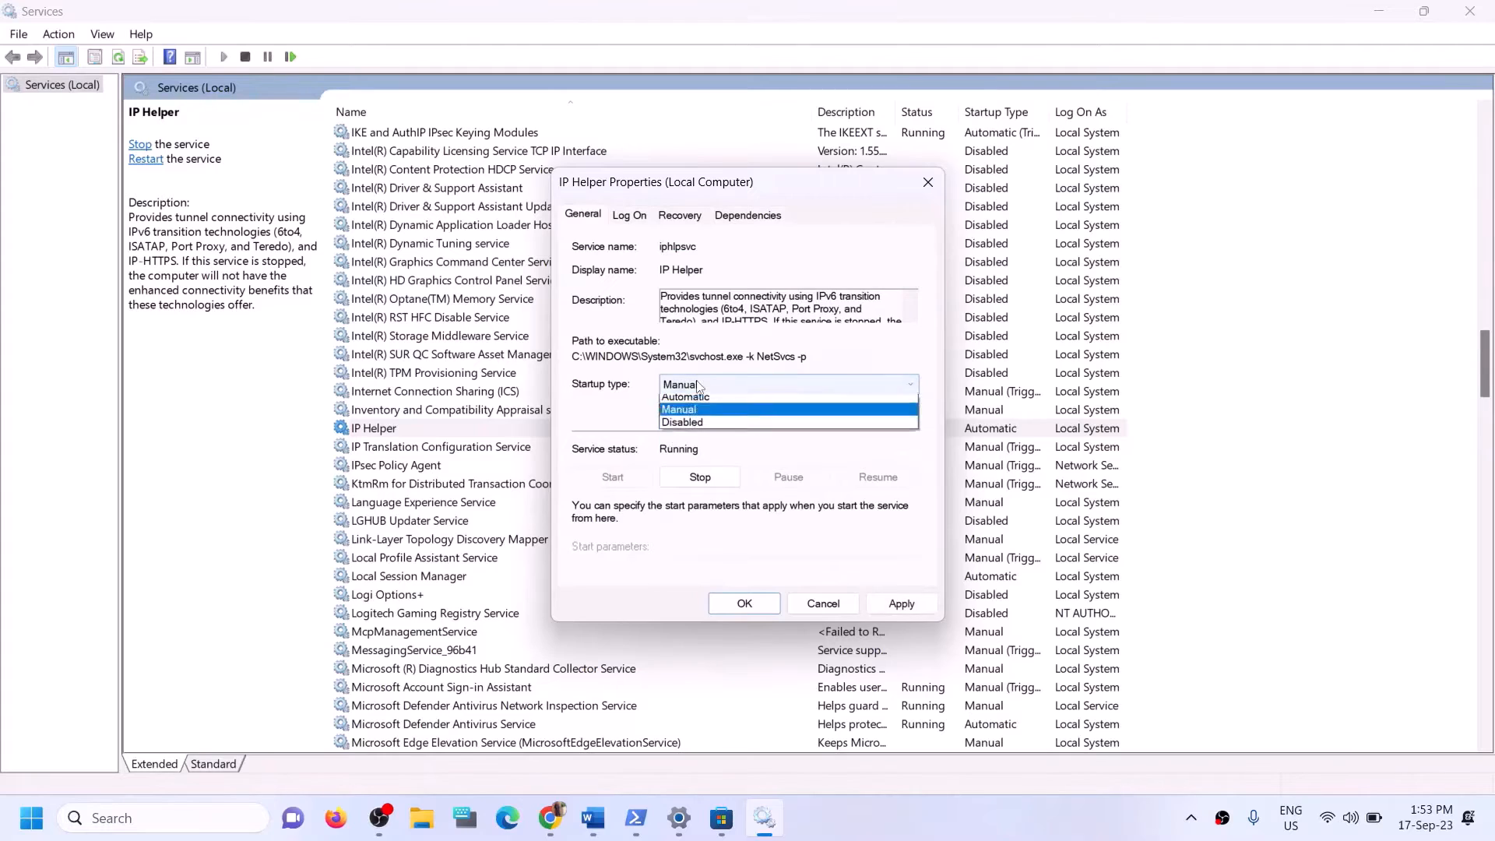
left_click(701, 413)
left_click(892, 604)
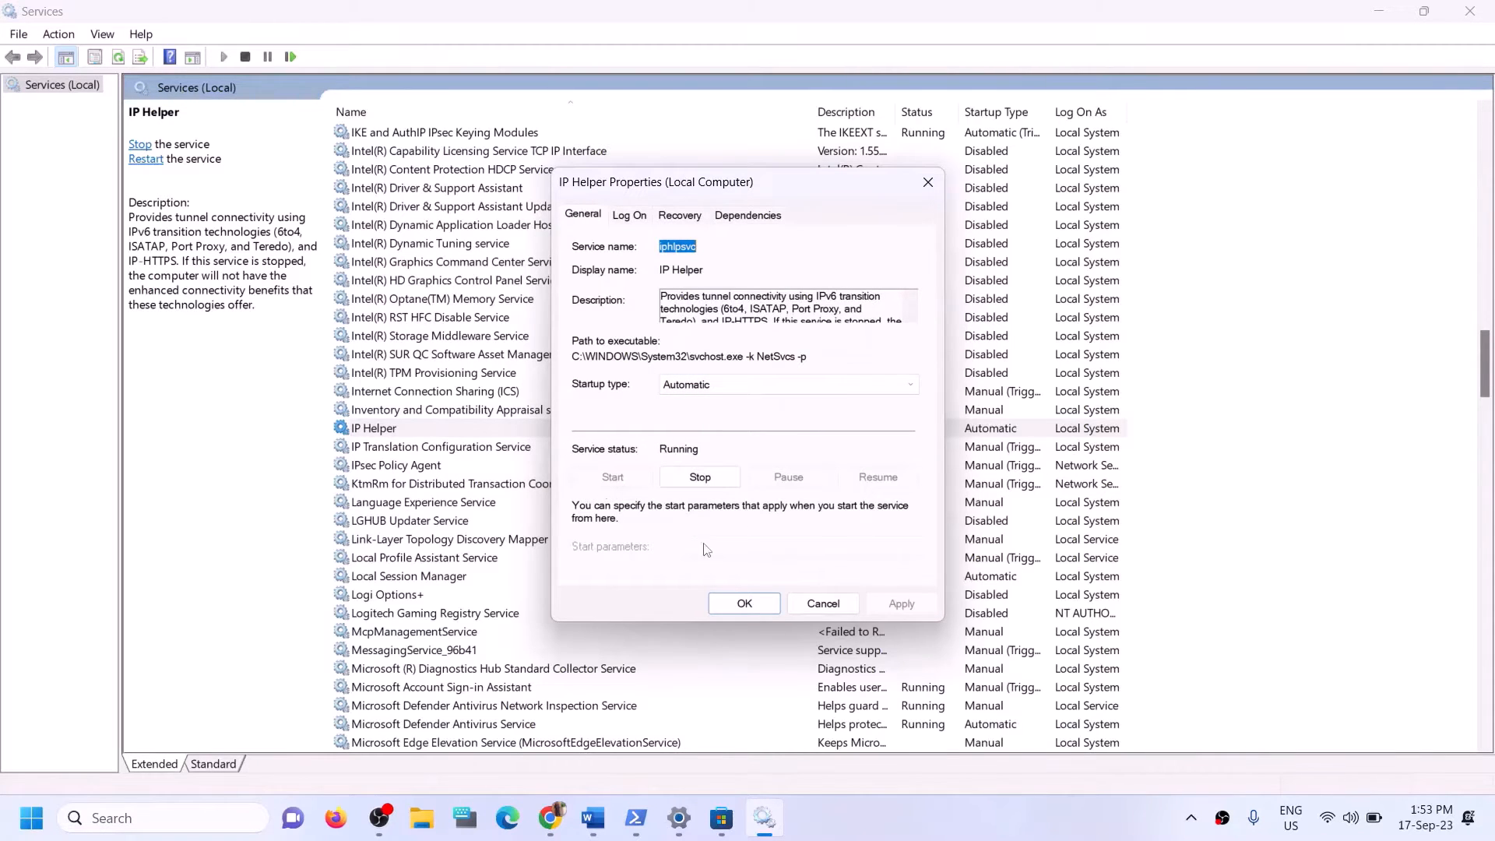
left_click(737, 604)
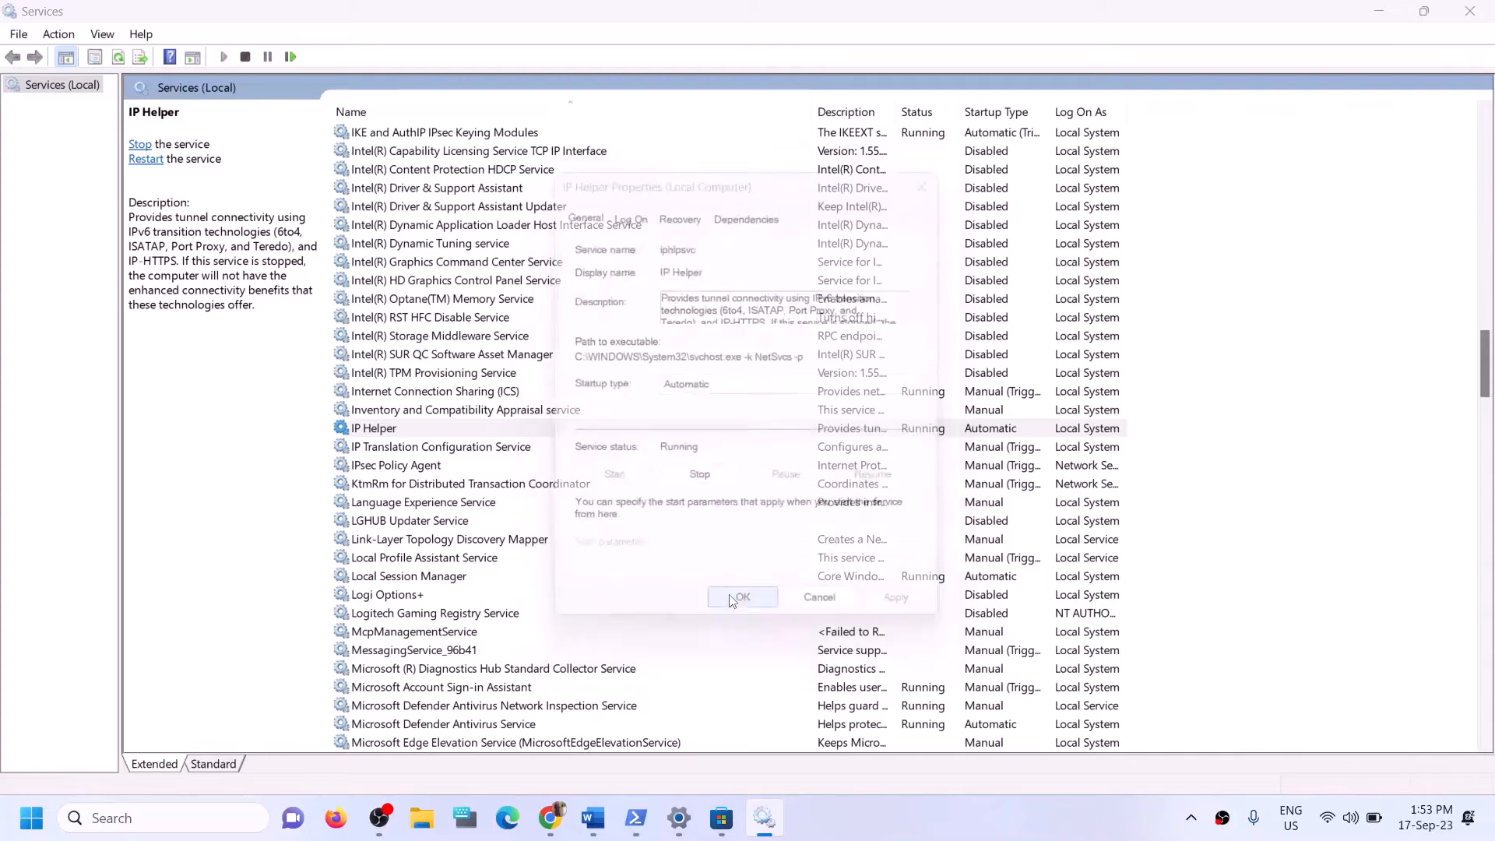
Set the Xbox Accessory Management Service's startup type to Automatic, apply it, and close its properties.
left_click(500, 598)
key("x")
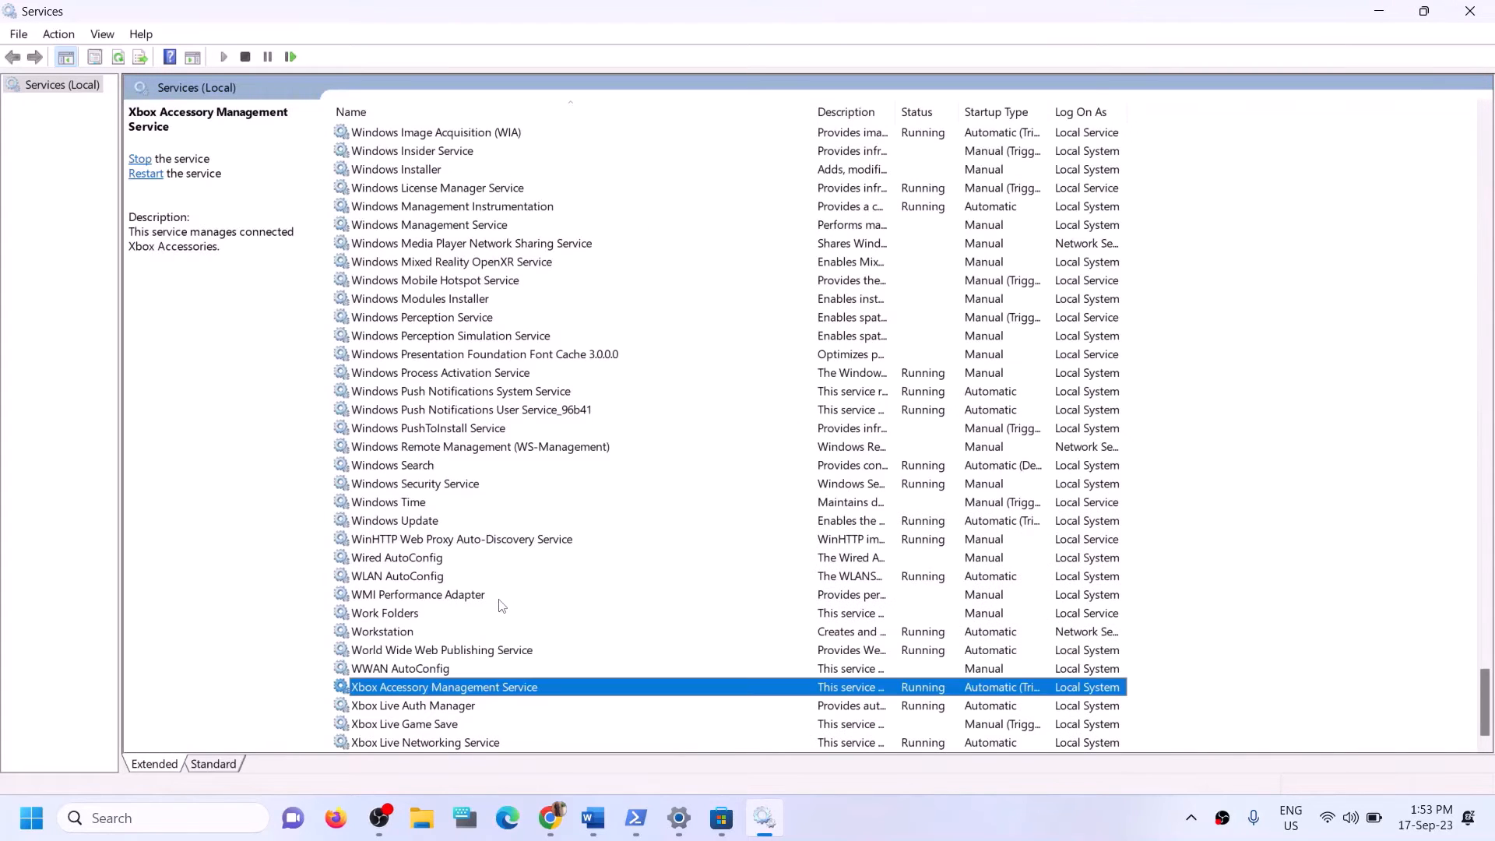
double_click(512, 689)
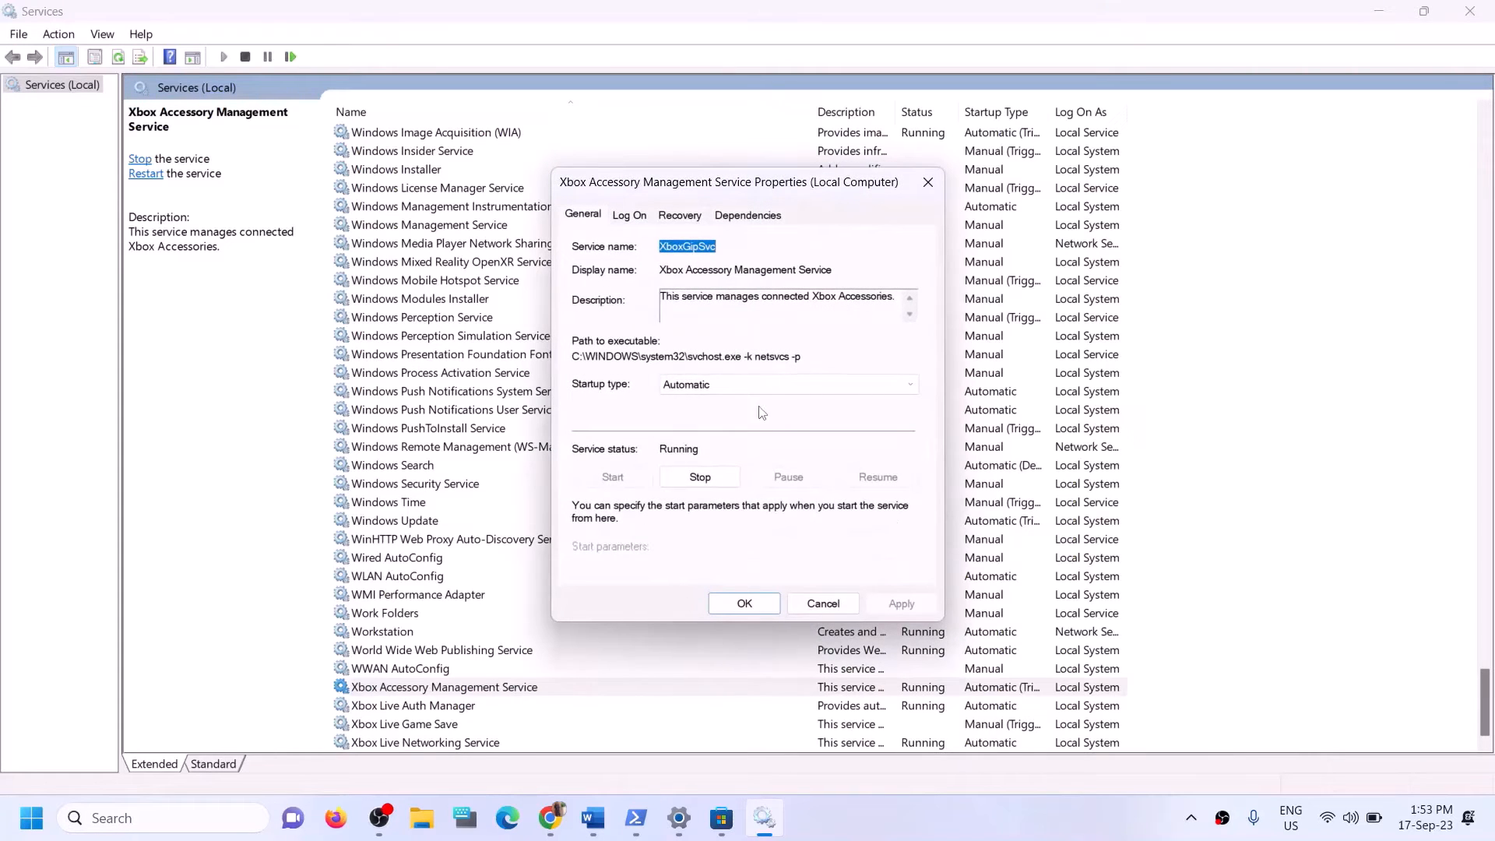
left_click(748, 385)
left_click(701, 400)
left_click(901, 603)
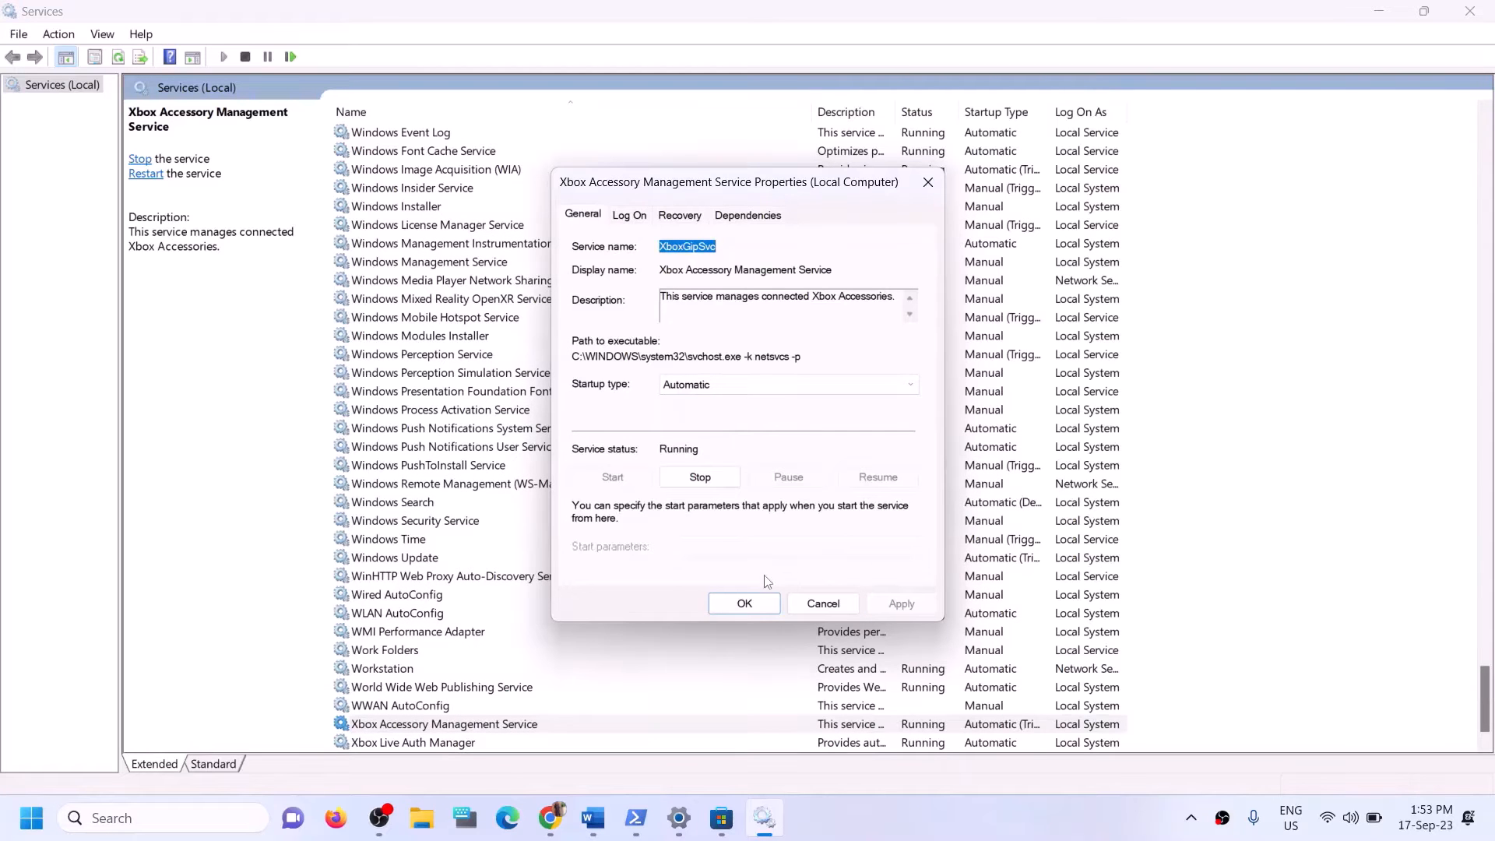
left_click(745, 604)
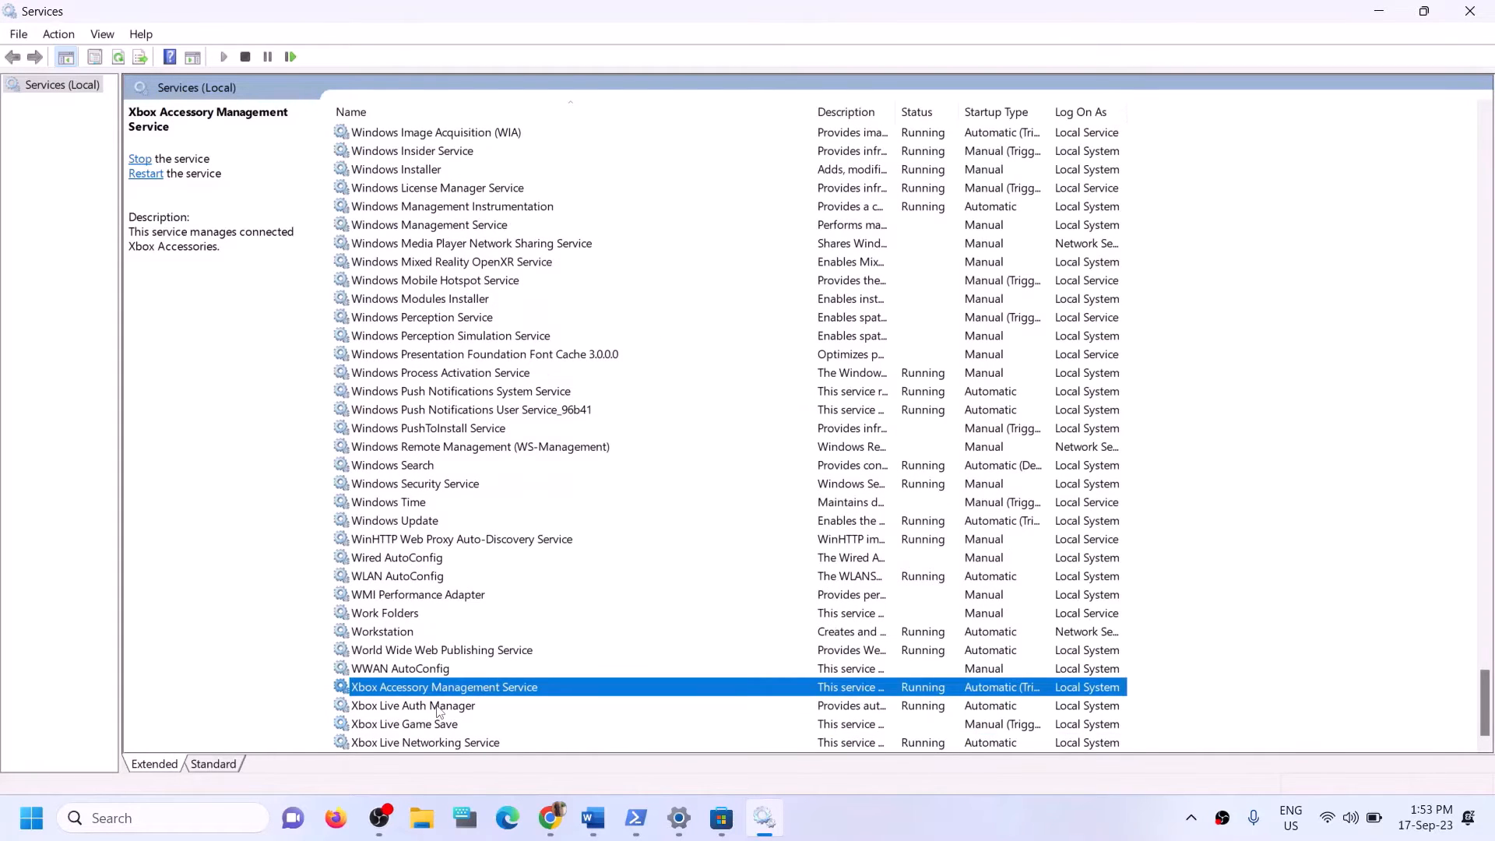
Set the Xbox Live Auth Manager service's startup type to Automatic, apply it, and close its properties.
double_click(438, 707)
left_click(760, 384)
left_click(700, 400)
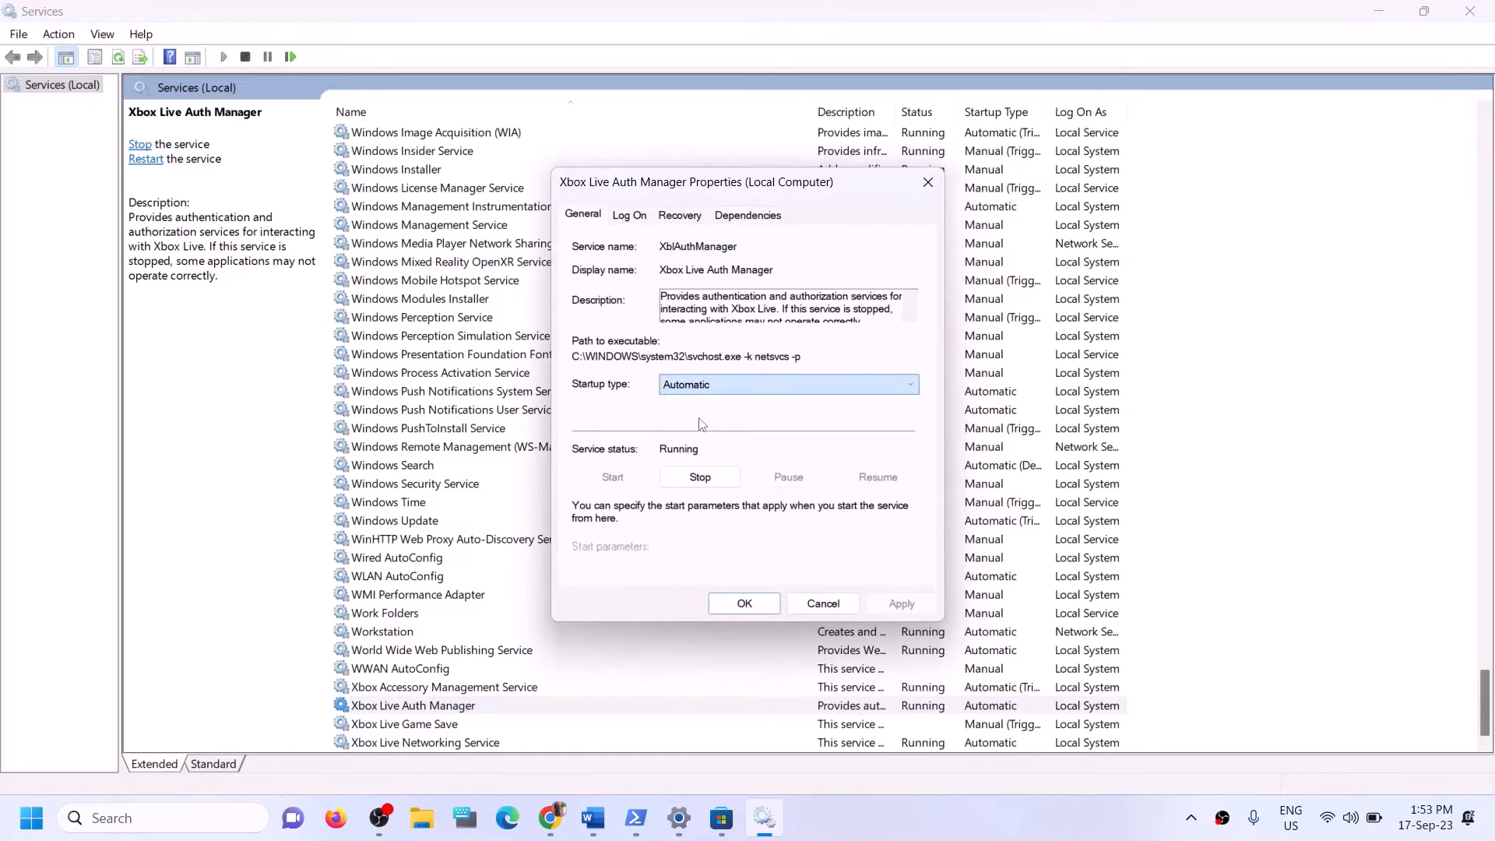
left_click(901, 604)
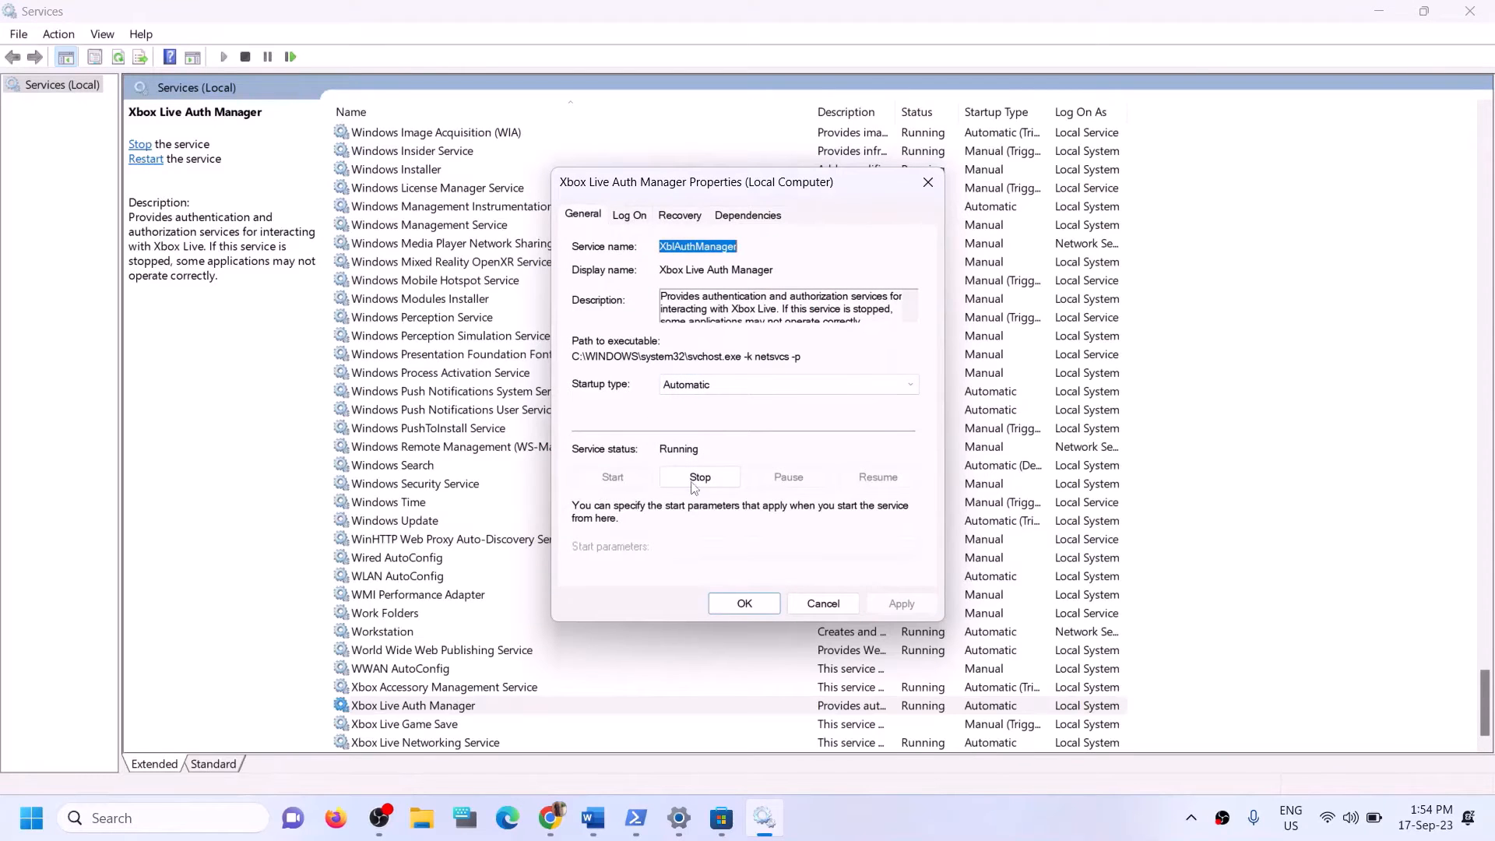
left_click(759, 609)
left_click(422, 707)
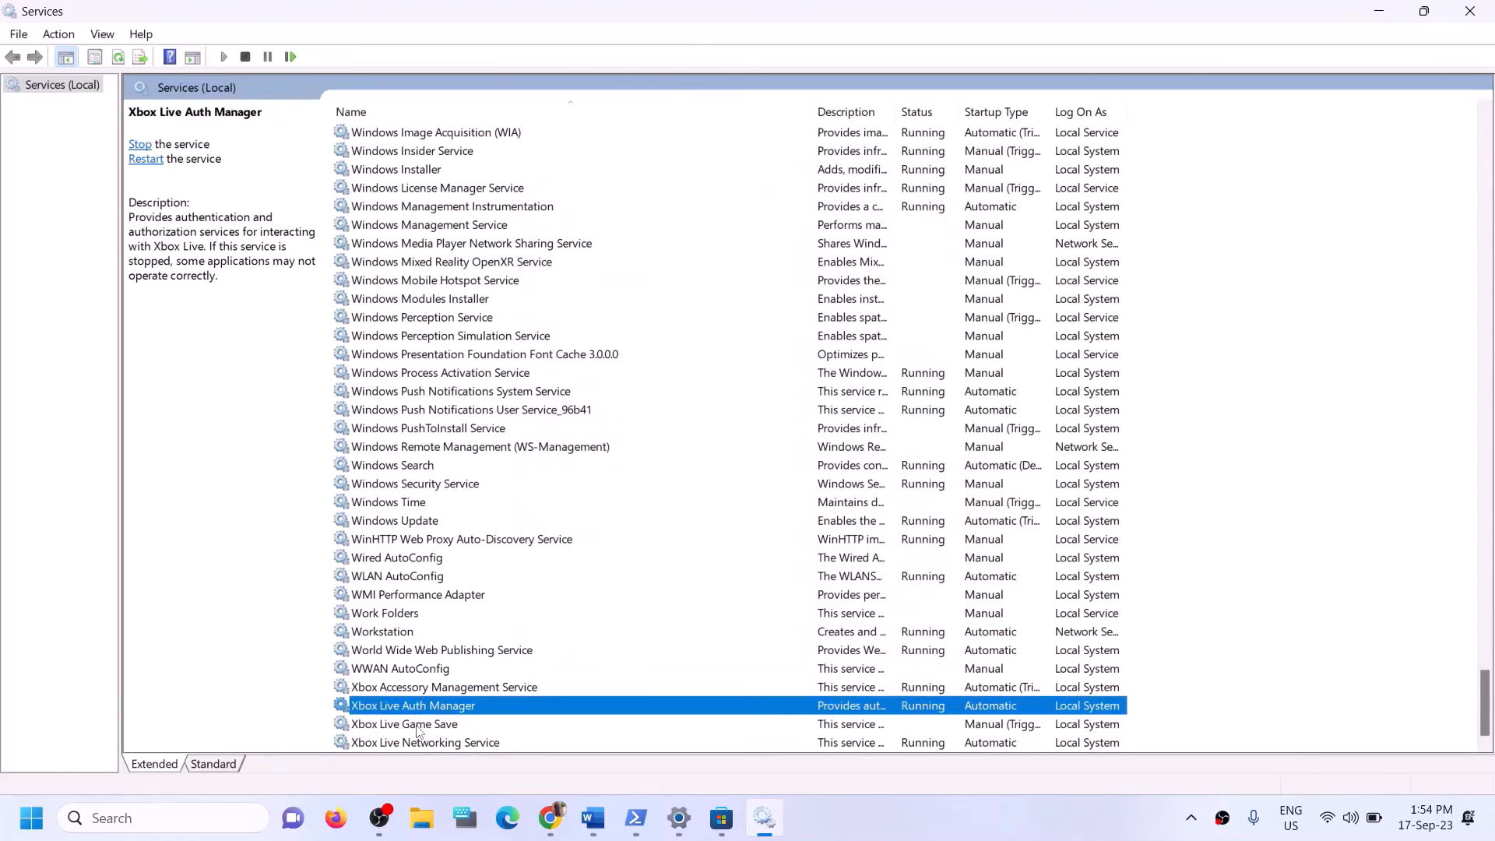
Set the Xbox Live Game Save service's startup type to Automatic, start the service, and close its properties.
double_click(418, 726)
left_click(732, 384)
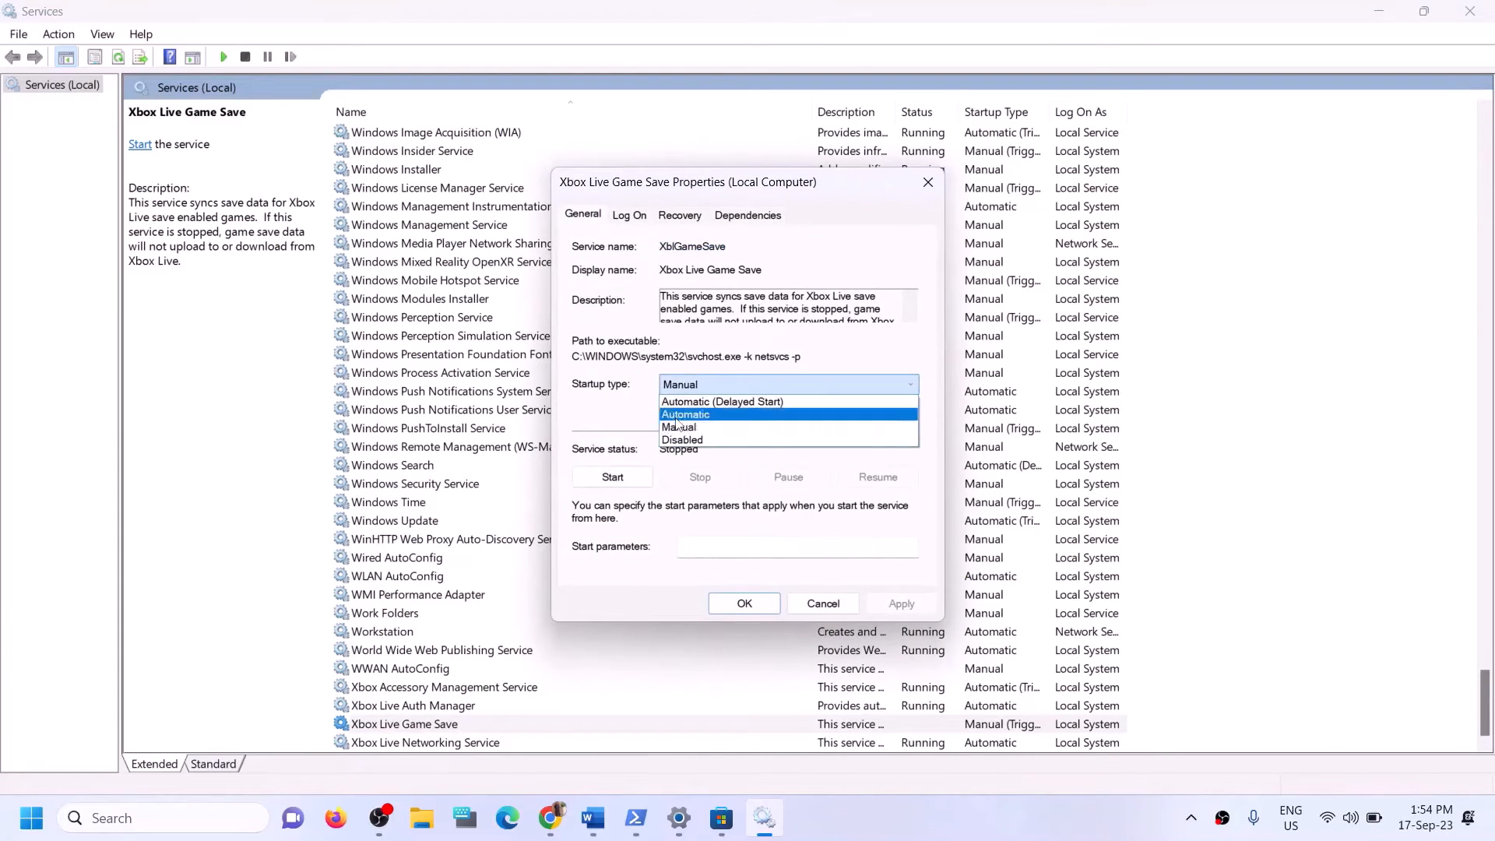
left_click(678, 417)
left_click(917, 607)
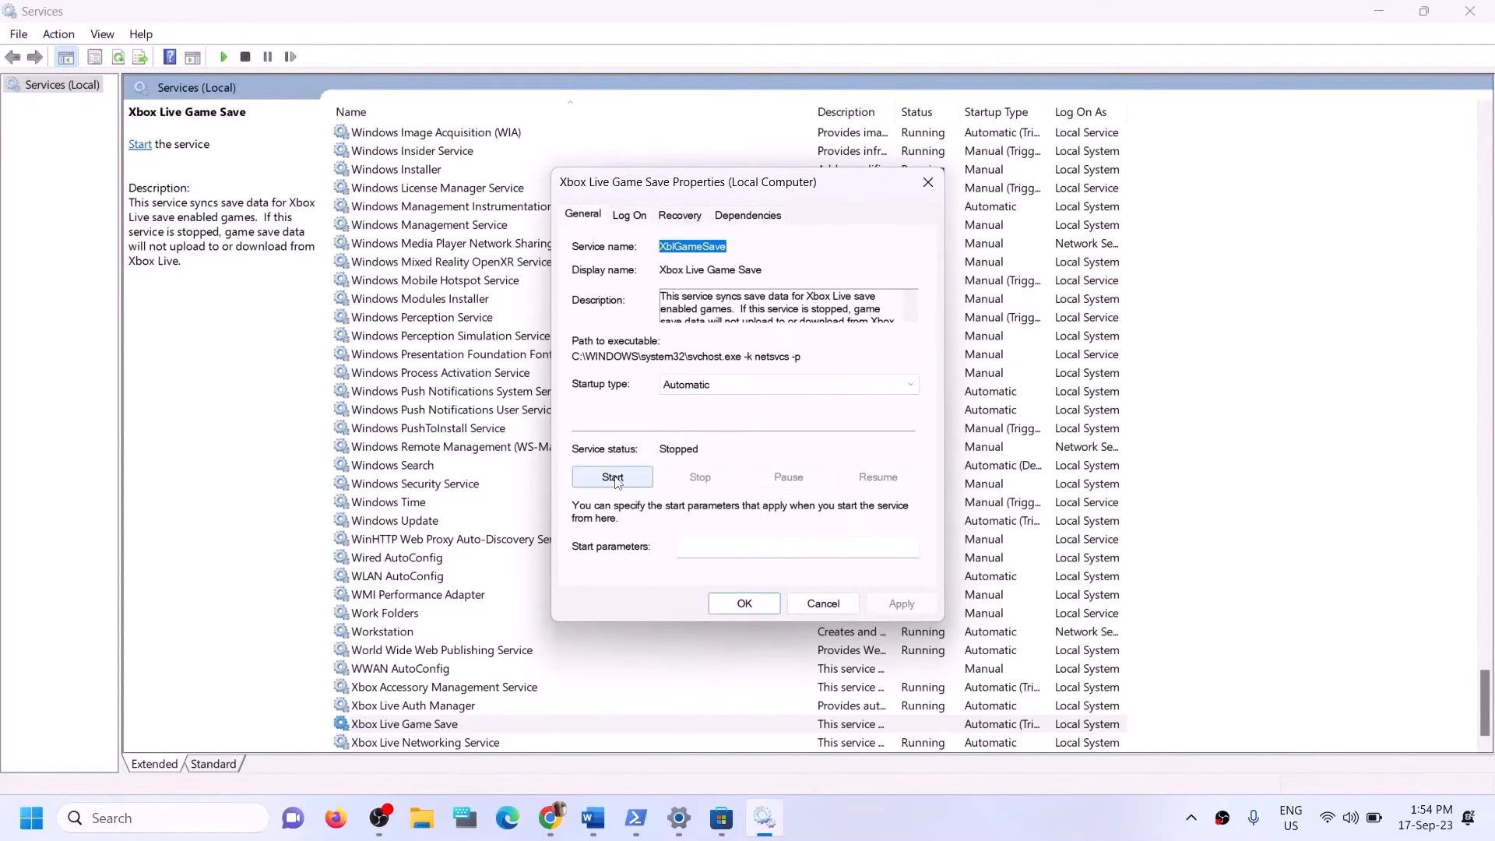
left_click(613, 478)
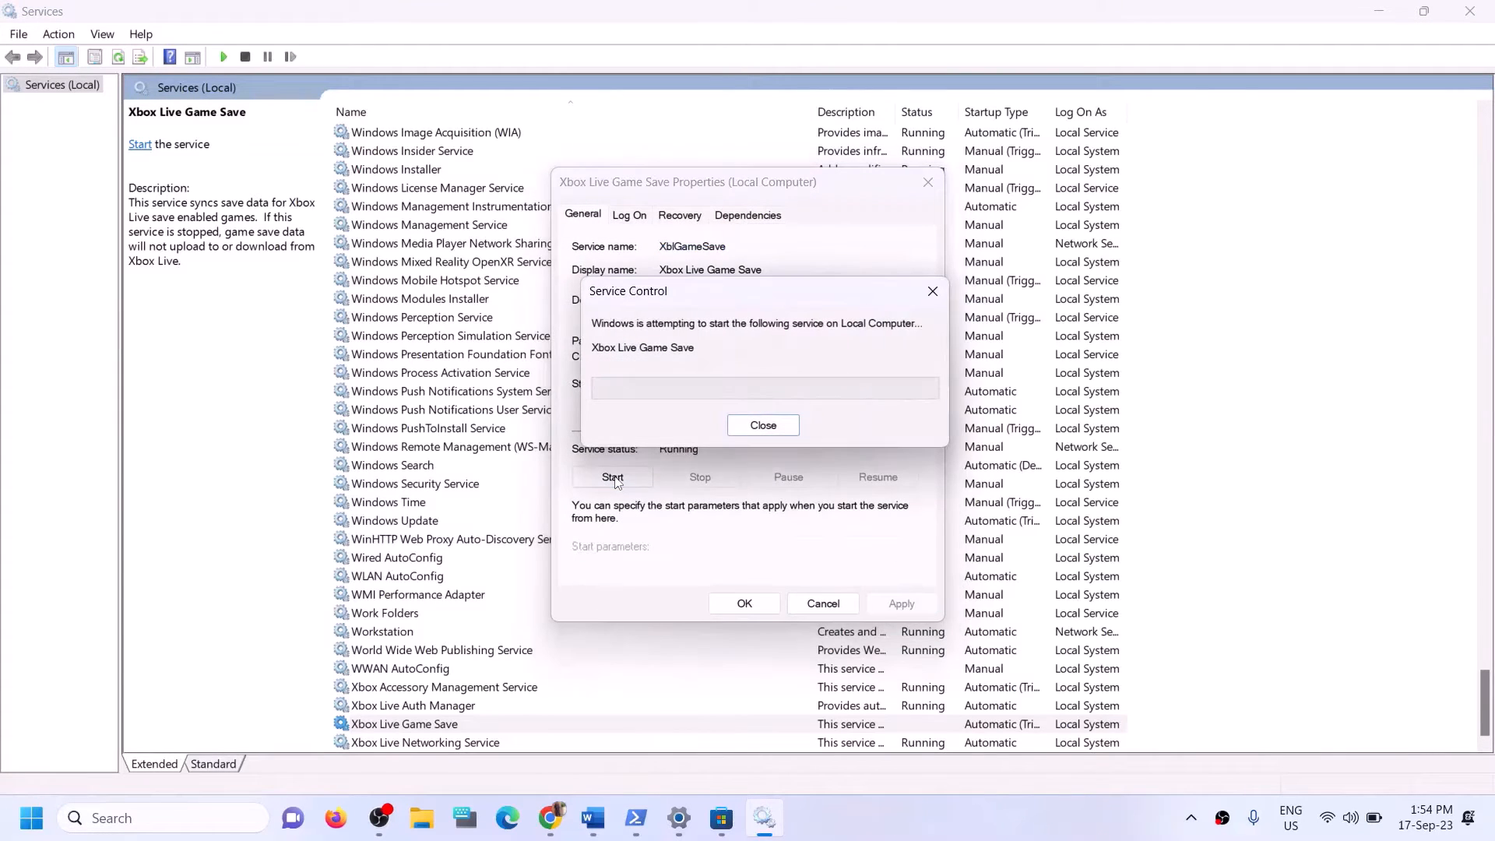
left_click(742, 609)
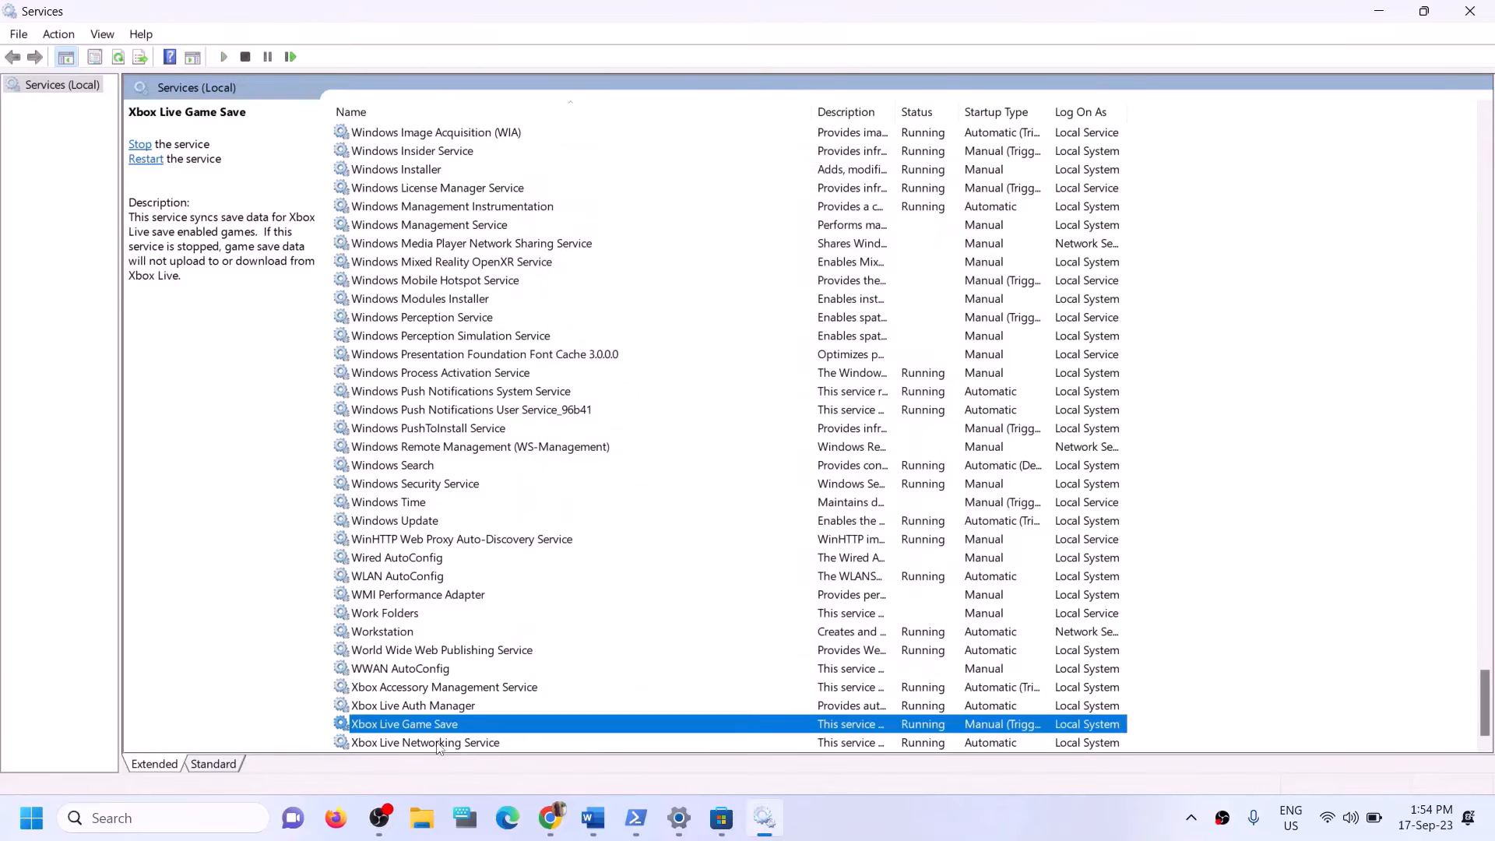
Set the Xbox Live Networking Service's startup type to Automatic, apply it, and close its properties.
double_click(456, 743)
left_click(734, 385)
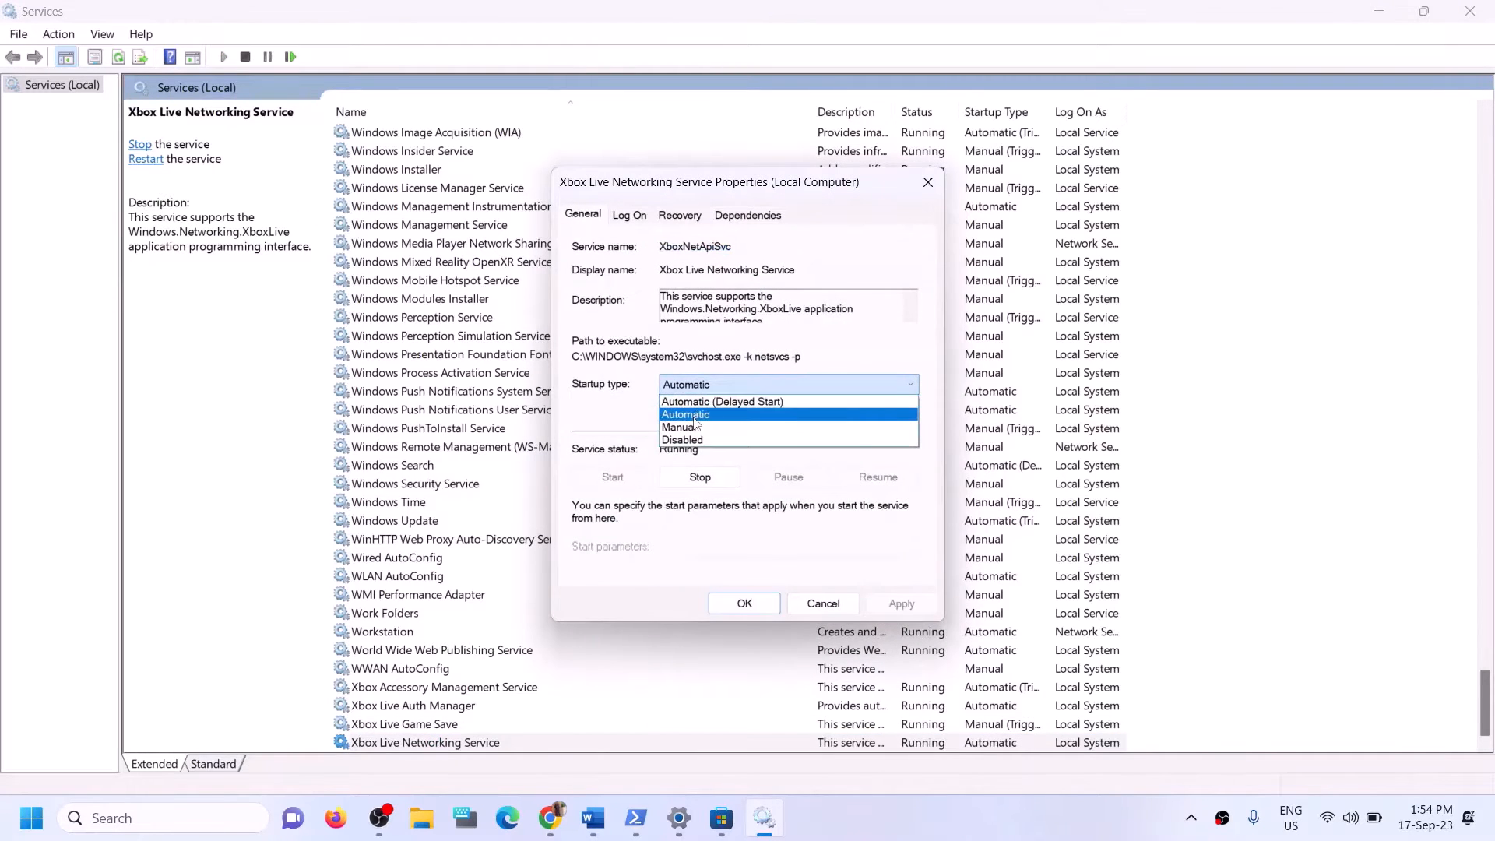
left_click(705, 415)
left_click(902, 604)
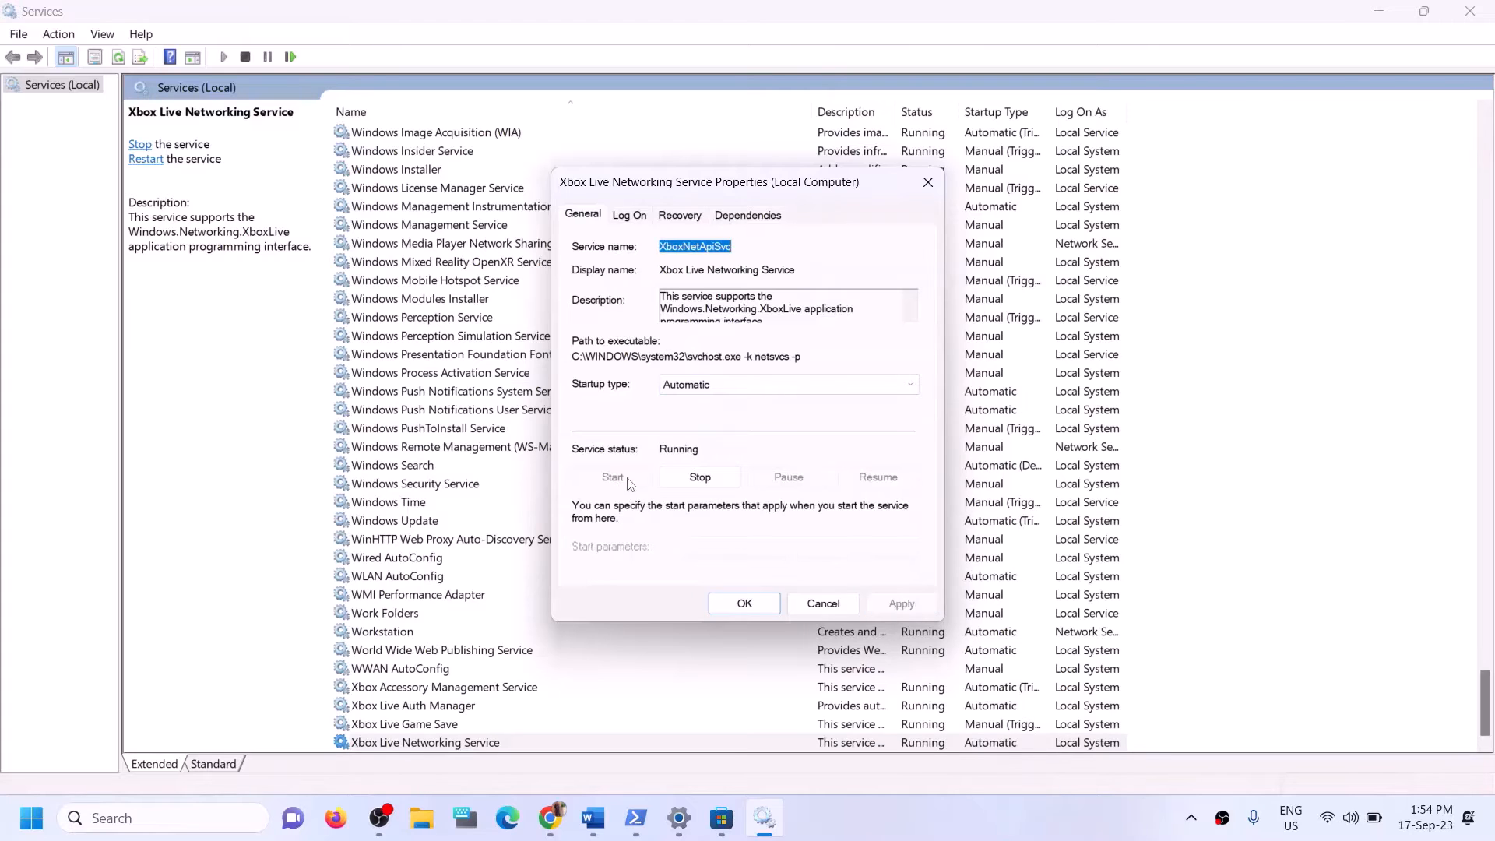
left_click(730, 607)
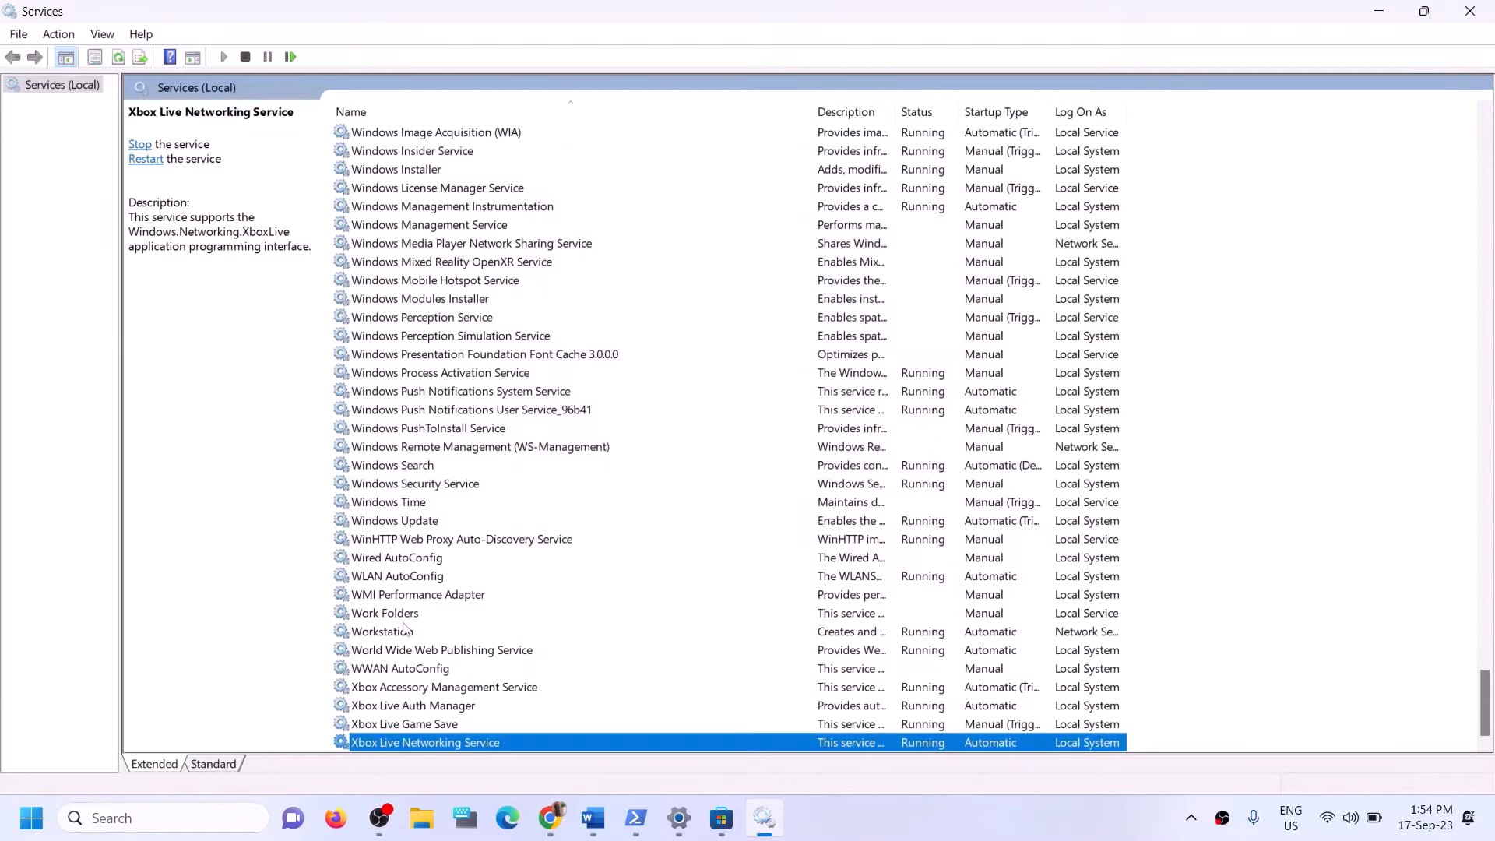
Set the Windows Update service's startup type to Automatic, apply it, and close its properties.
left_click(431, 521)
double_click(608, 530)
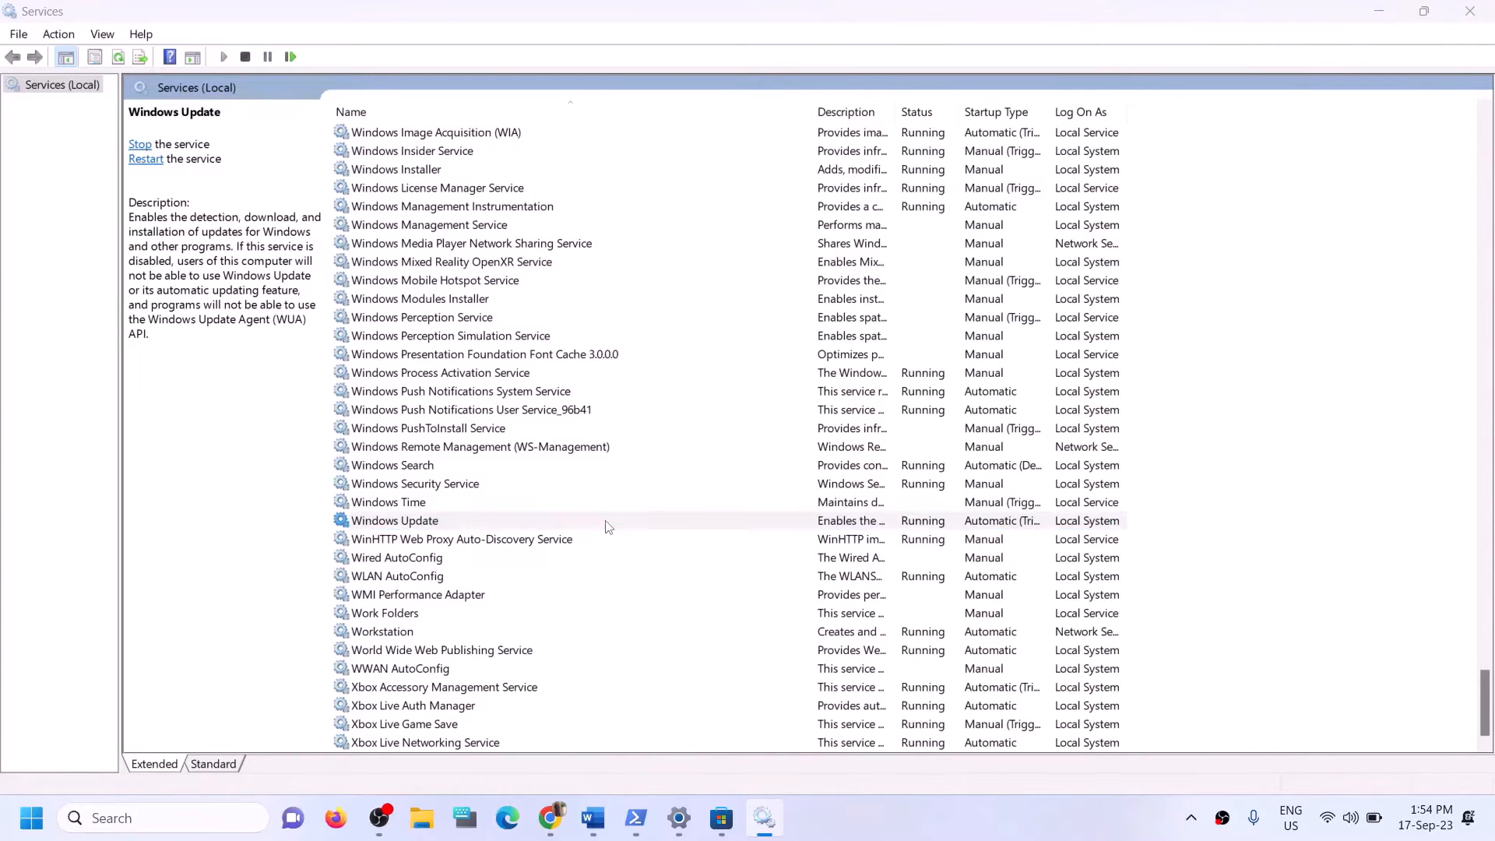
left_click(740, 385)
left_click(719, 415)
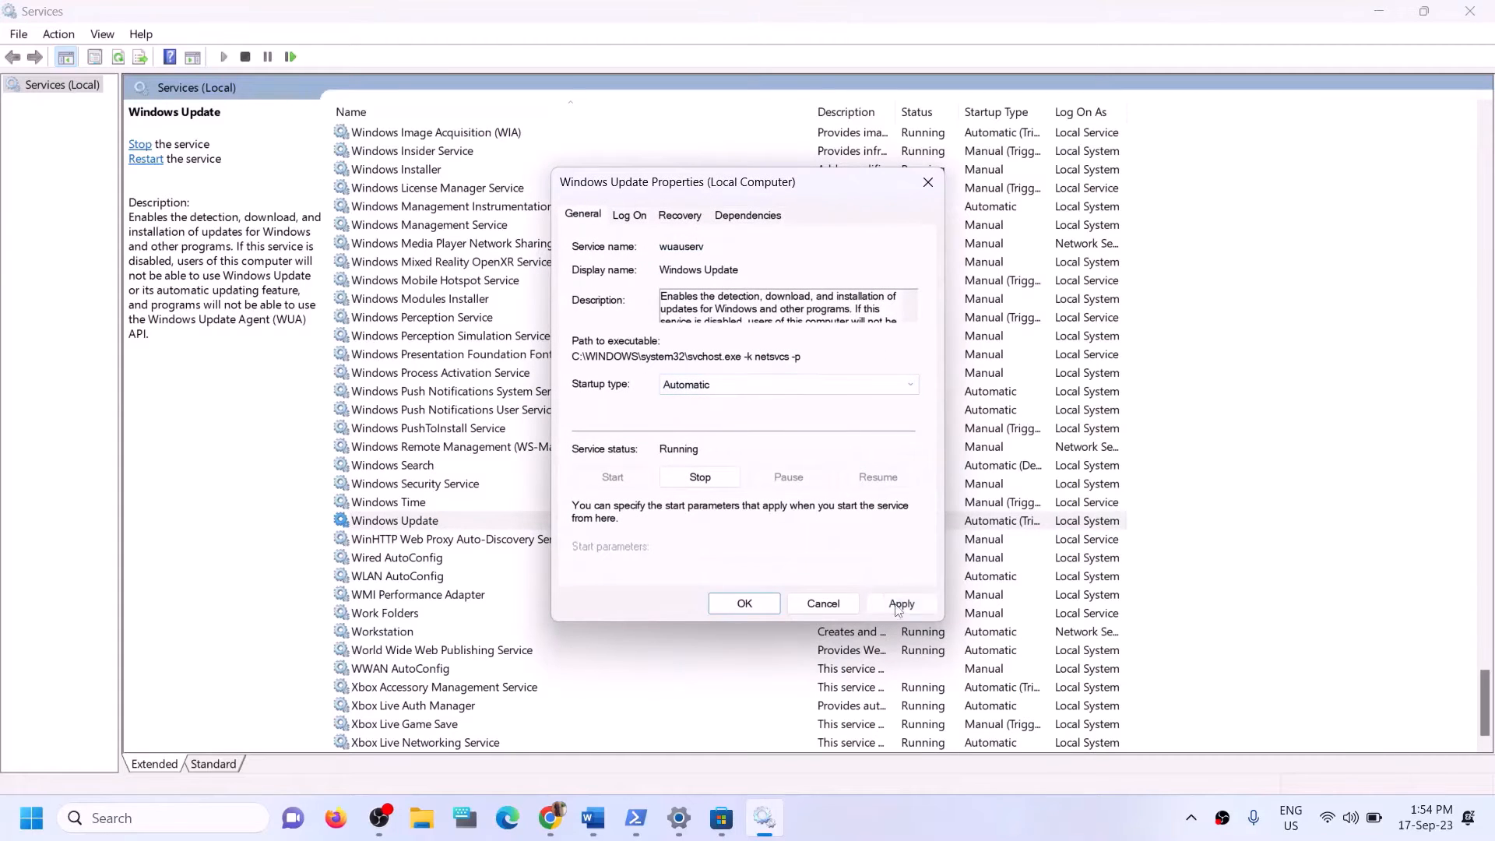
left_click(903, 606)
left_click(745, 604)
Find the two Gaming Services entries in the services list and check their status.
left_click(506, 411)
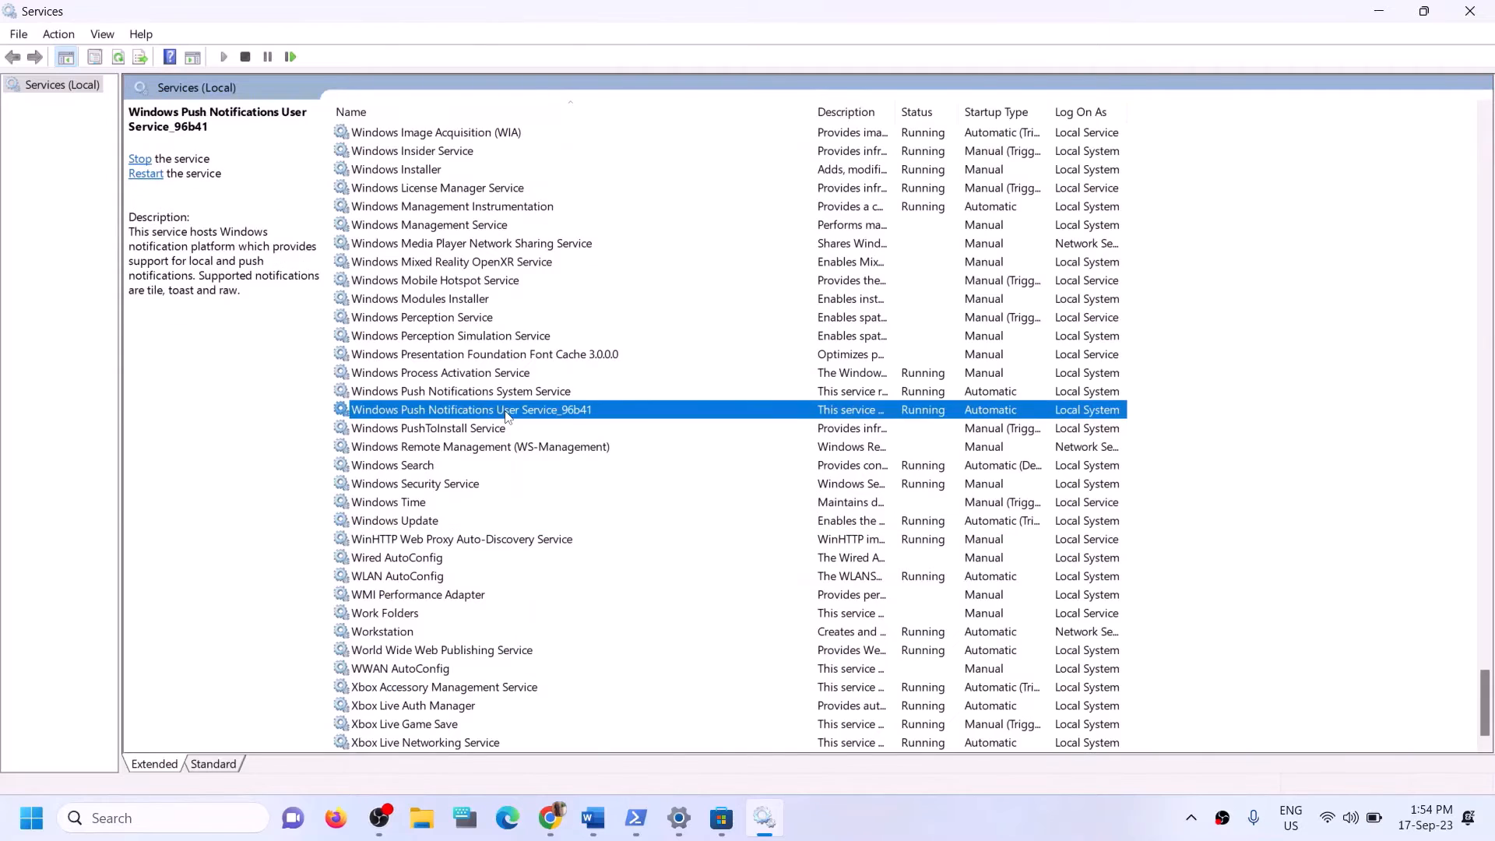
key("g")
scroll(892, 312, "up", 3)
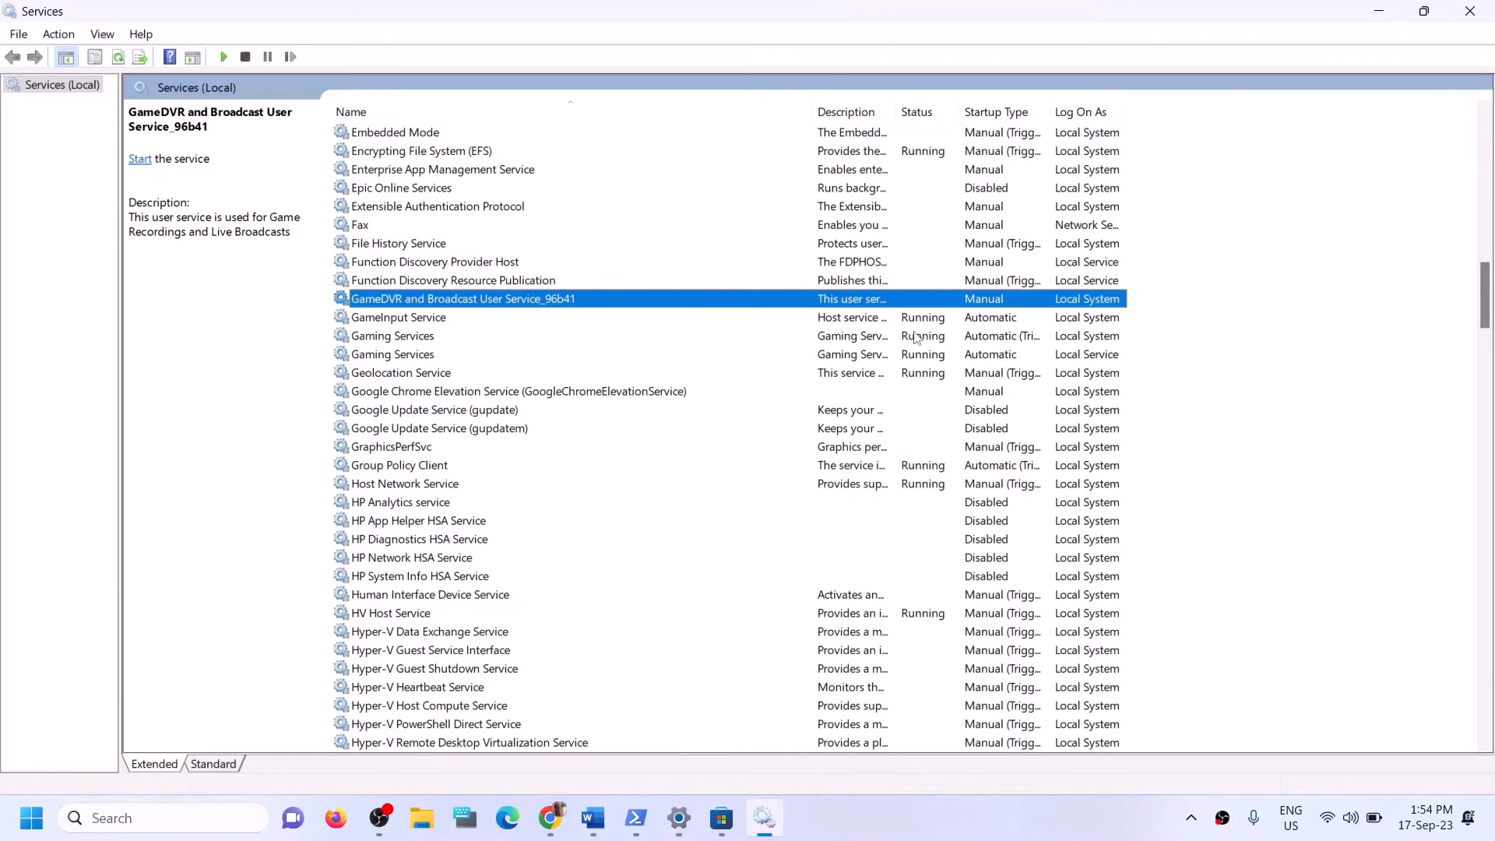
left_click(904, 339)
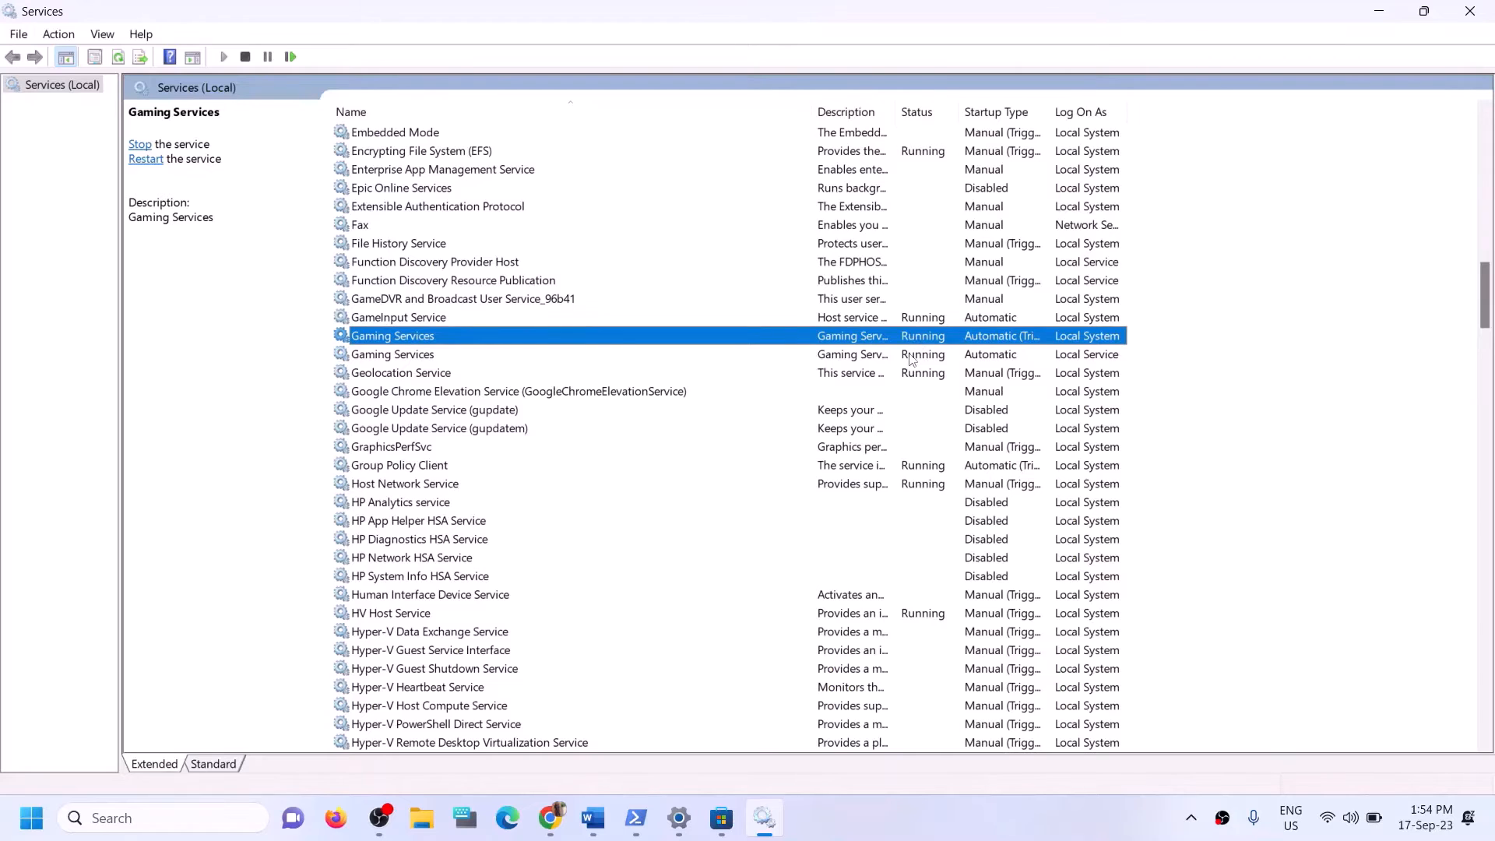
left_click(910, 357)
right_click(912, 339)
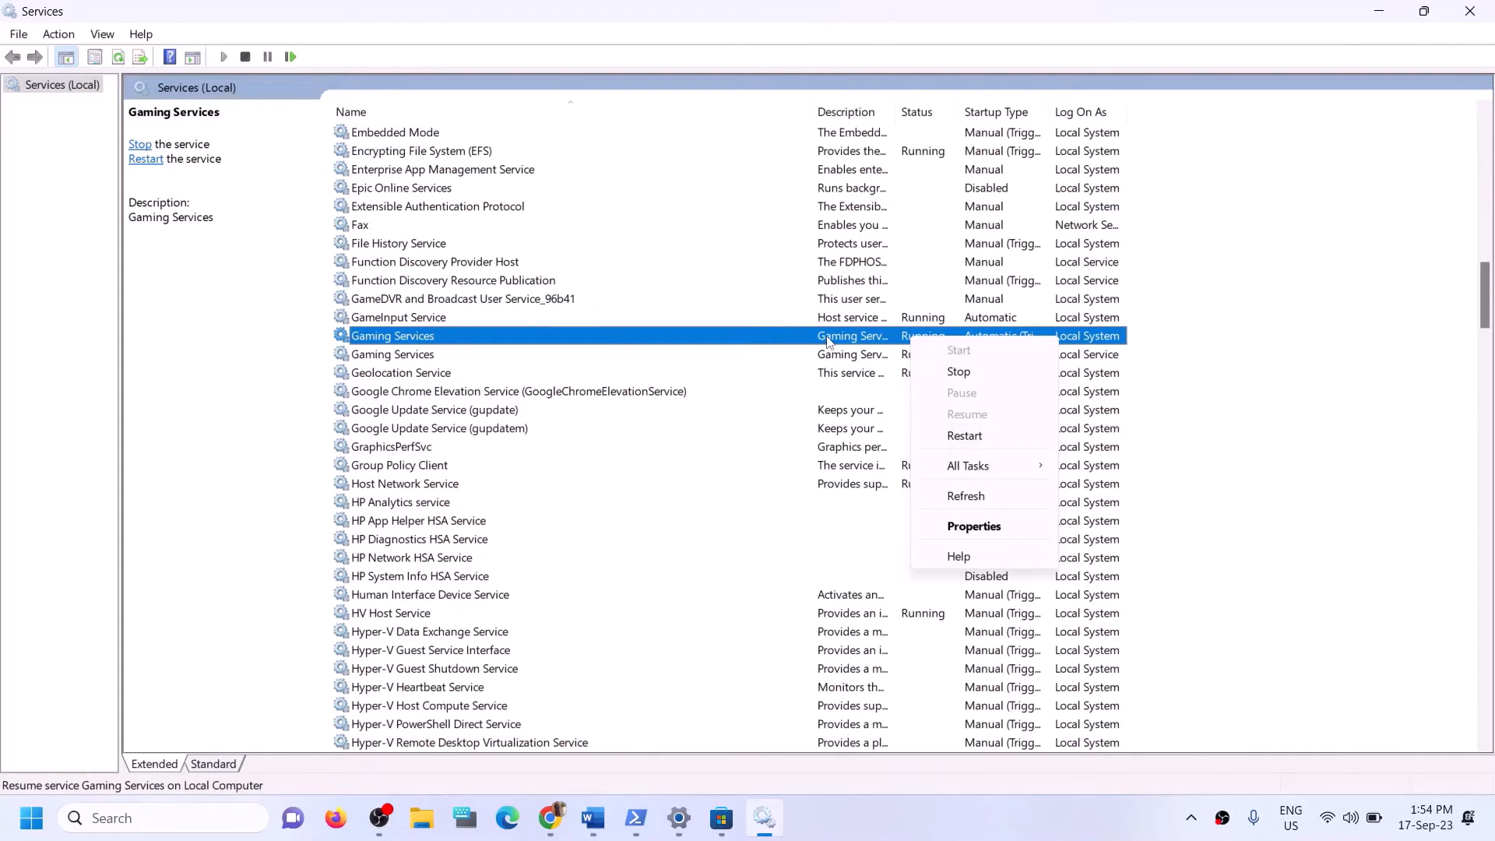
left_click(910, 340)
left_click(932, 360)
left_click(931, 341)
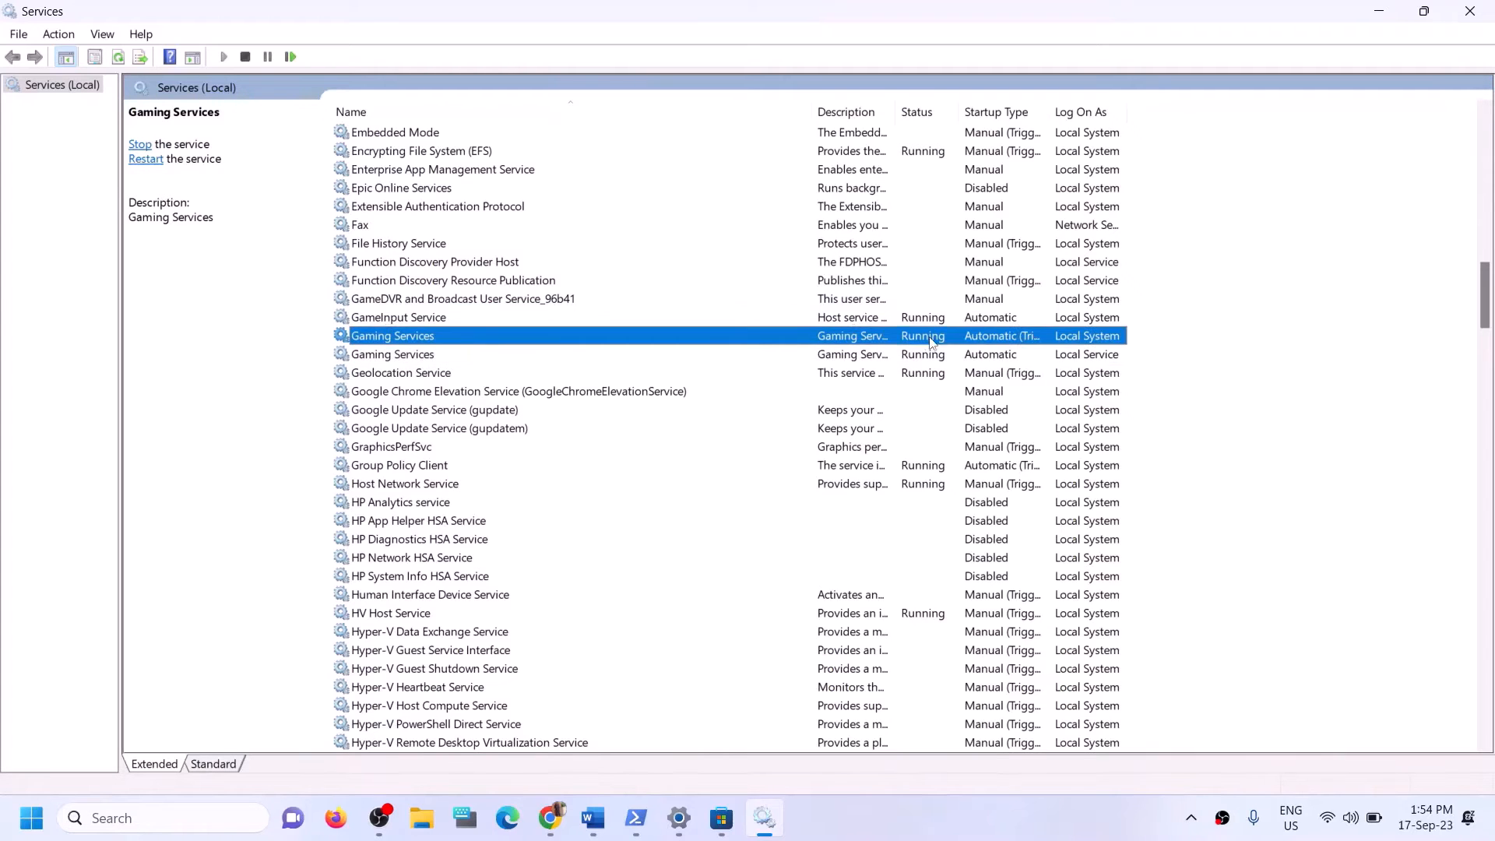
Stop both Gaming Services entries.
right_click(921, 341)
left_click(960, 365)
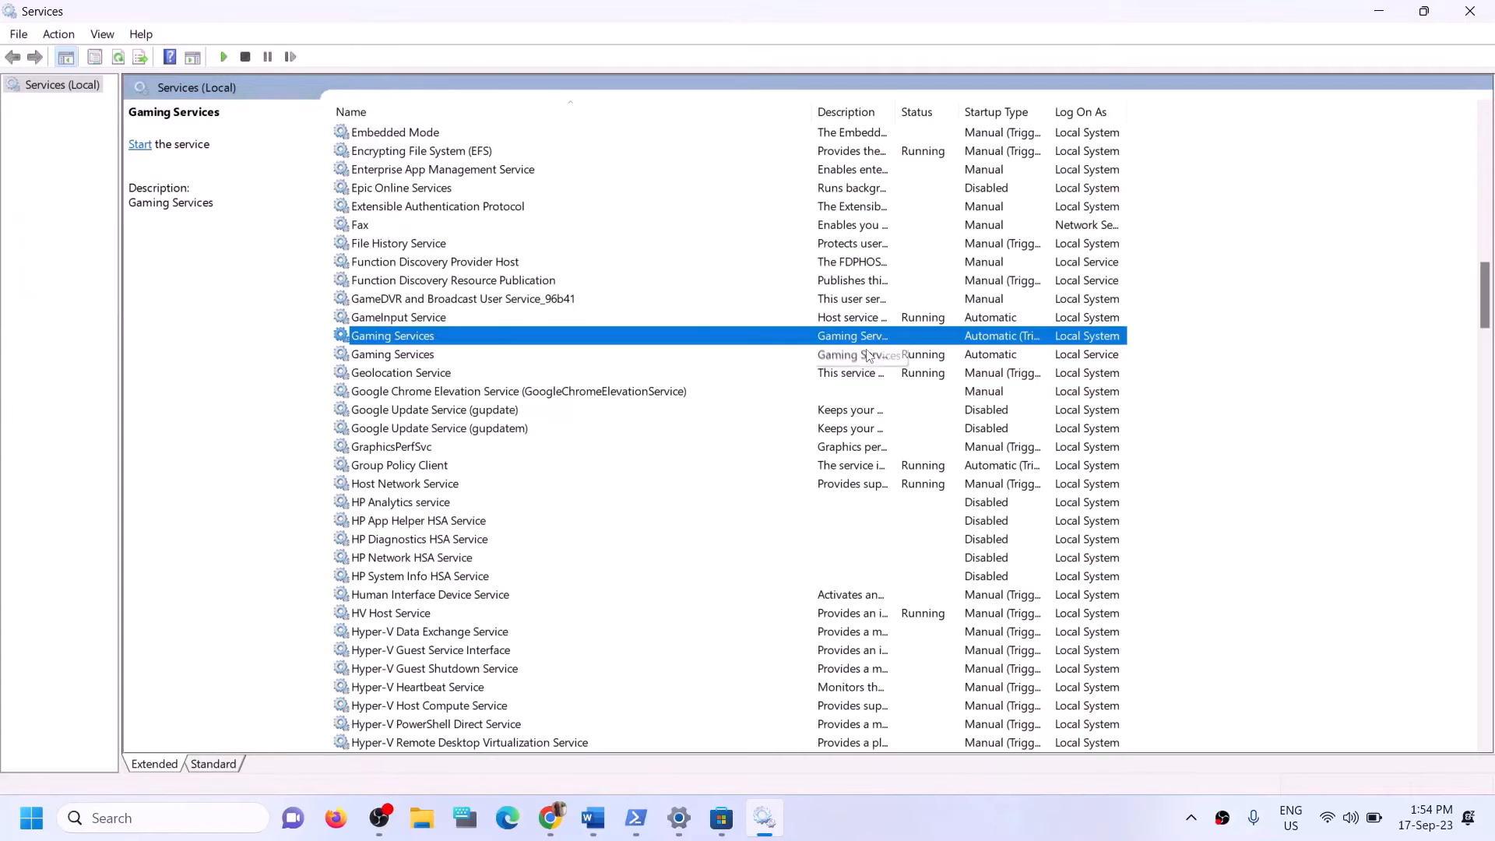
left_click(870, 357)
right_click(870, 360)
left_click(939, 389)
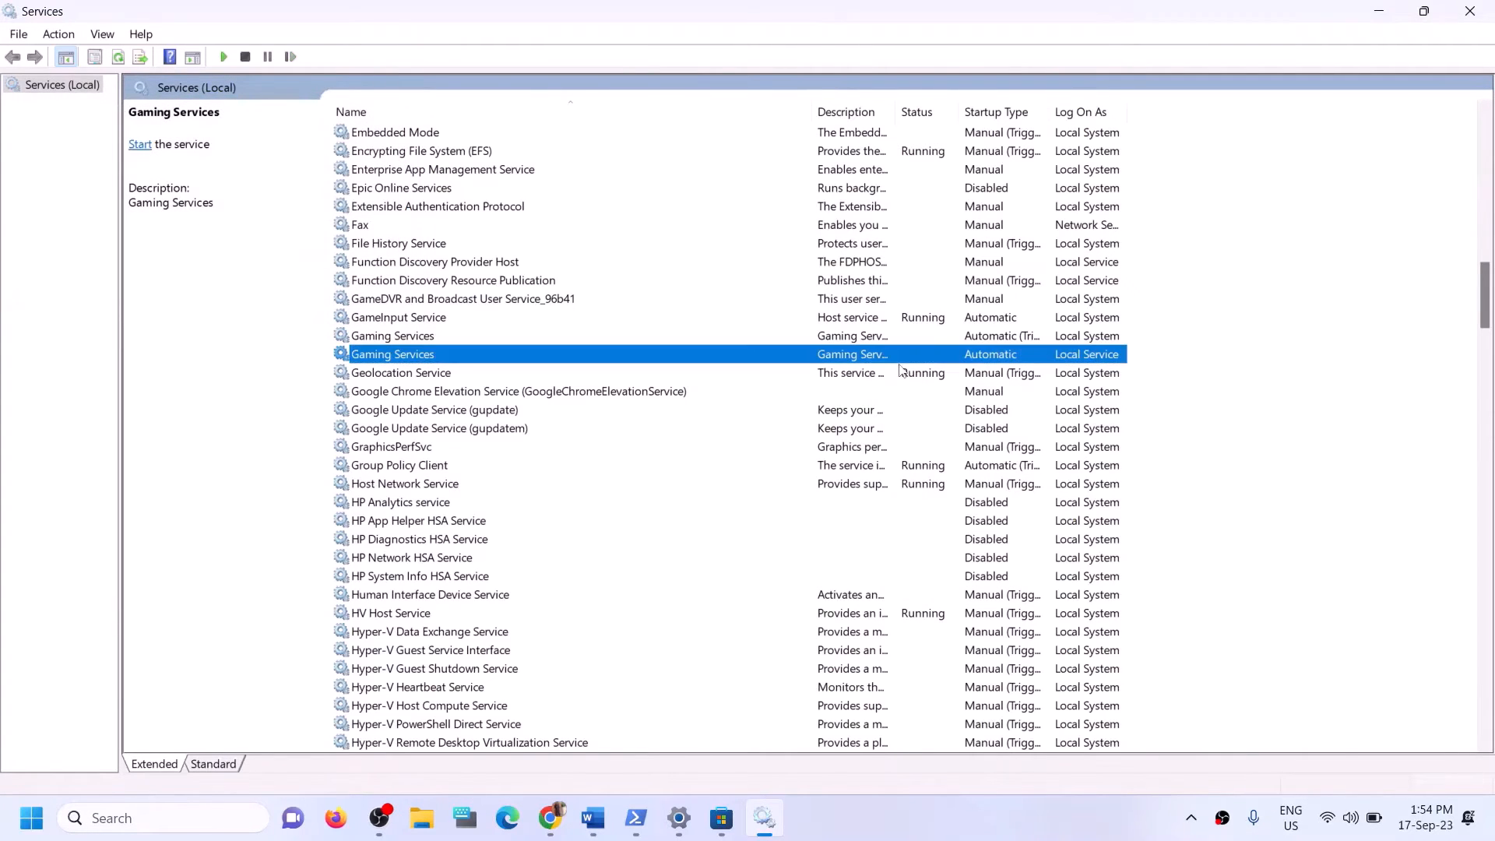
Start both Gaming Services entries, one after the other.
left_click(820, 341)
right_click(851, 343)
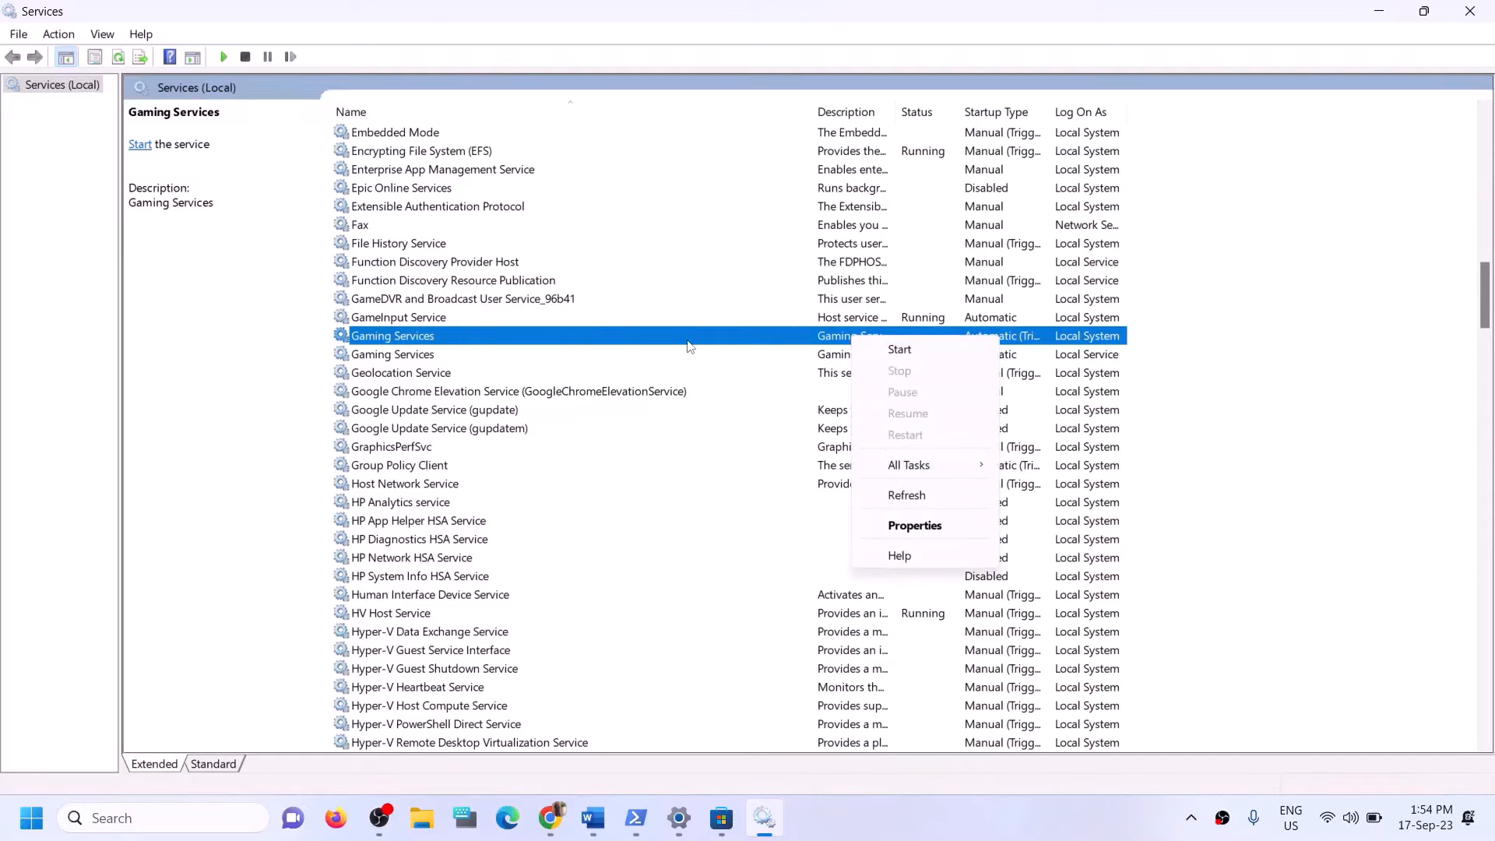
left_click(433, 360)
left_click(419, 343)
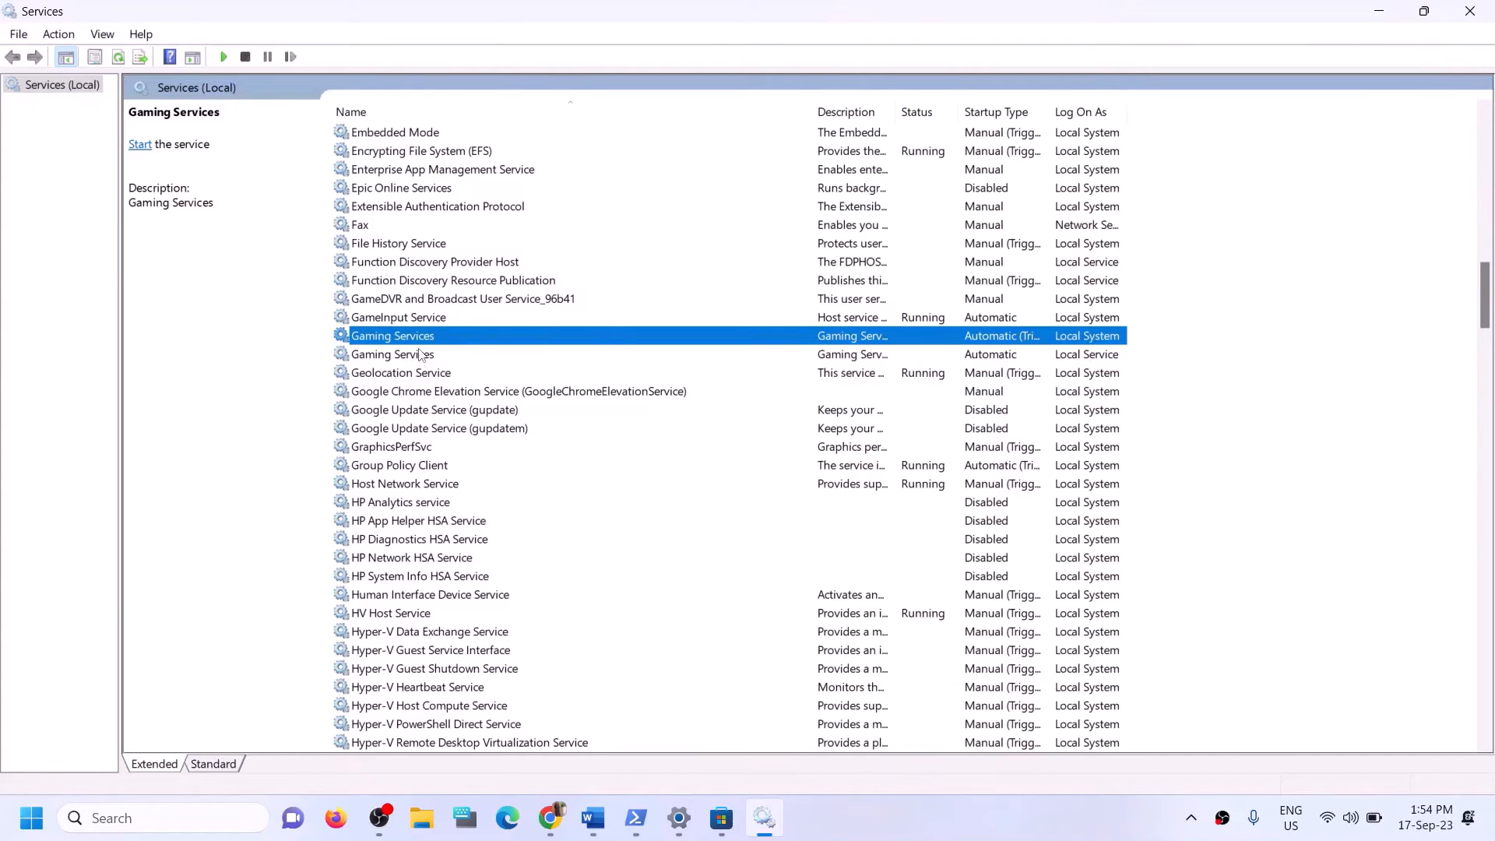
left_click(418, 358)
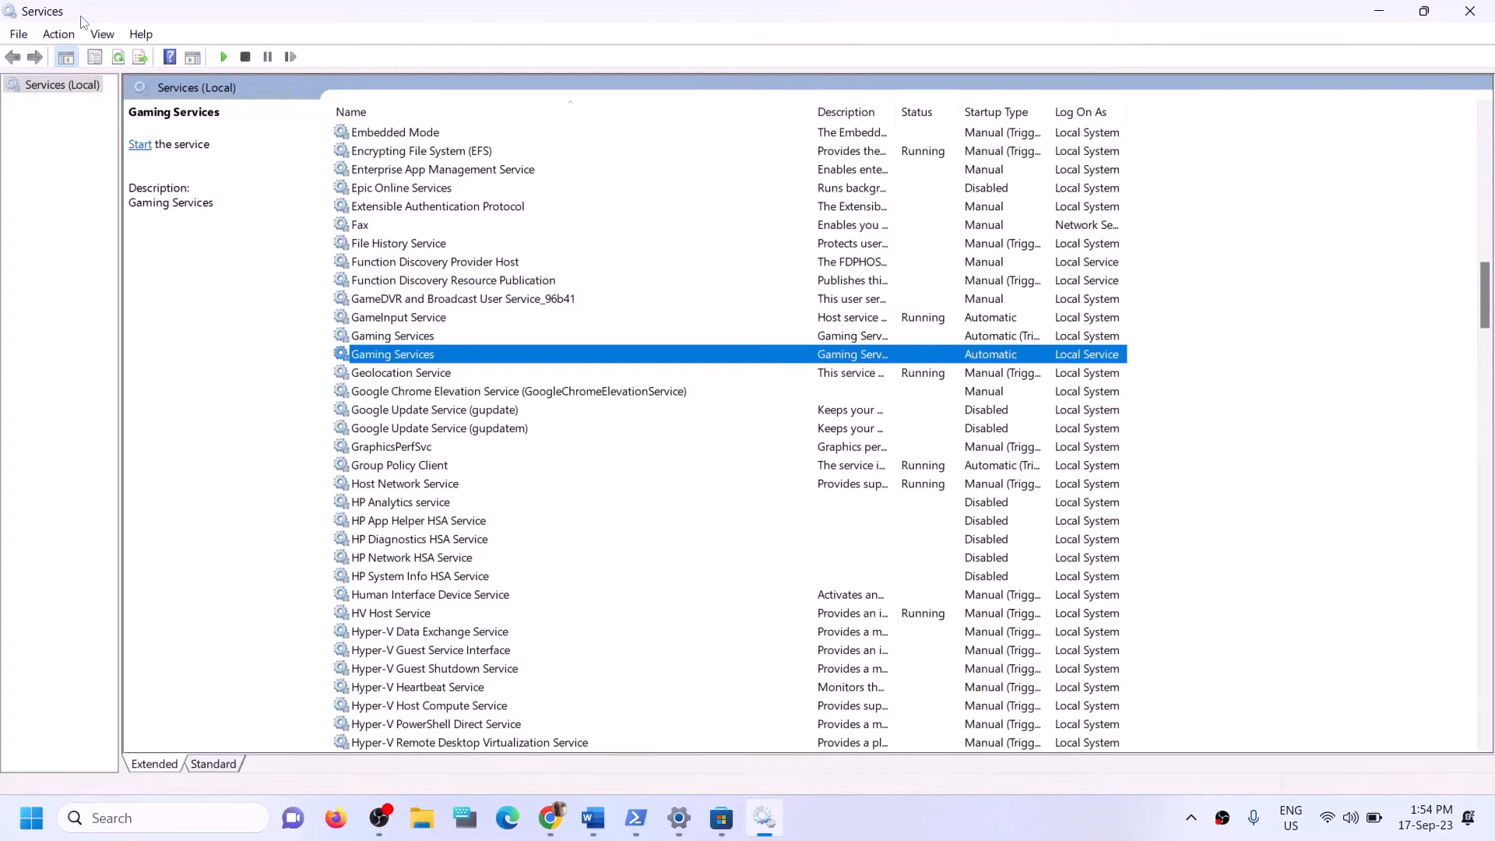
left_click(834, 340)
right_click(844, 335)
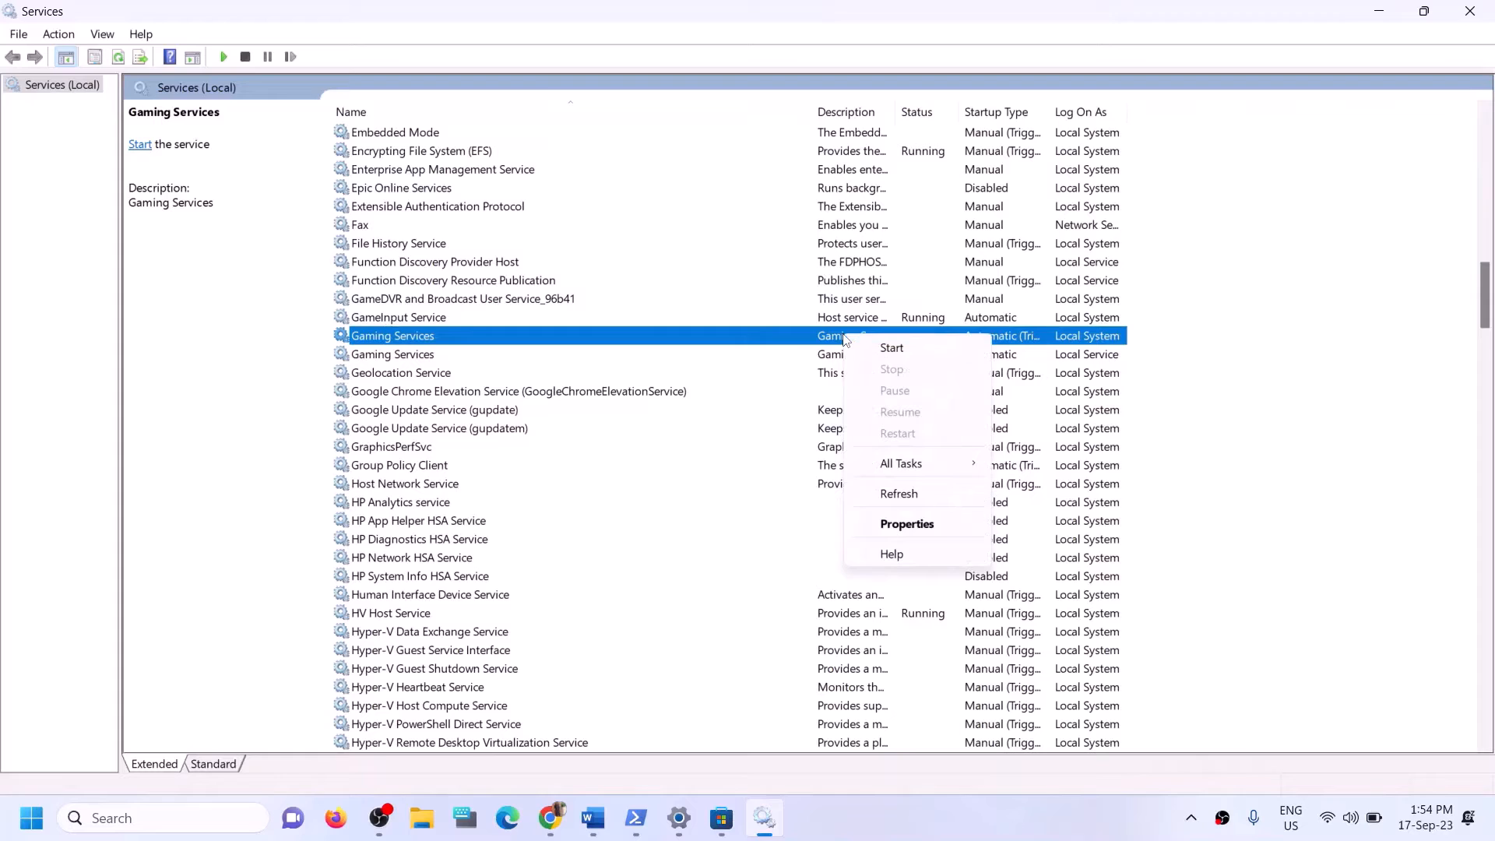
left_click(889, 348)
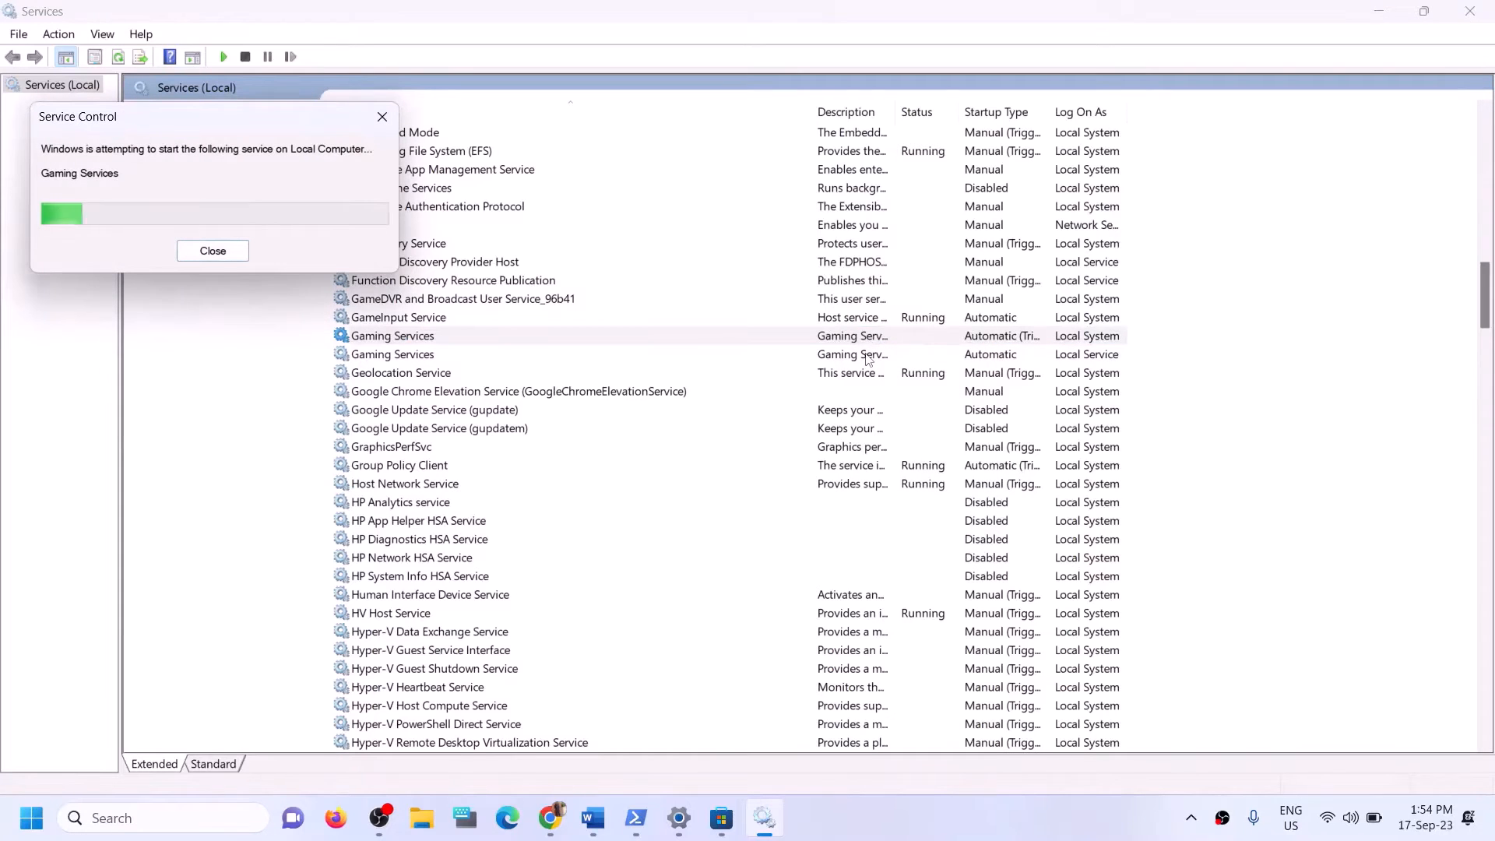
left_click(863, 356)
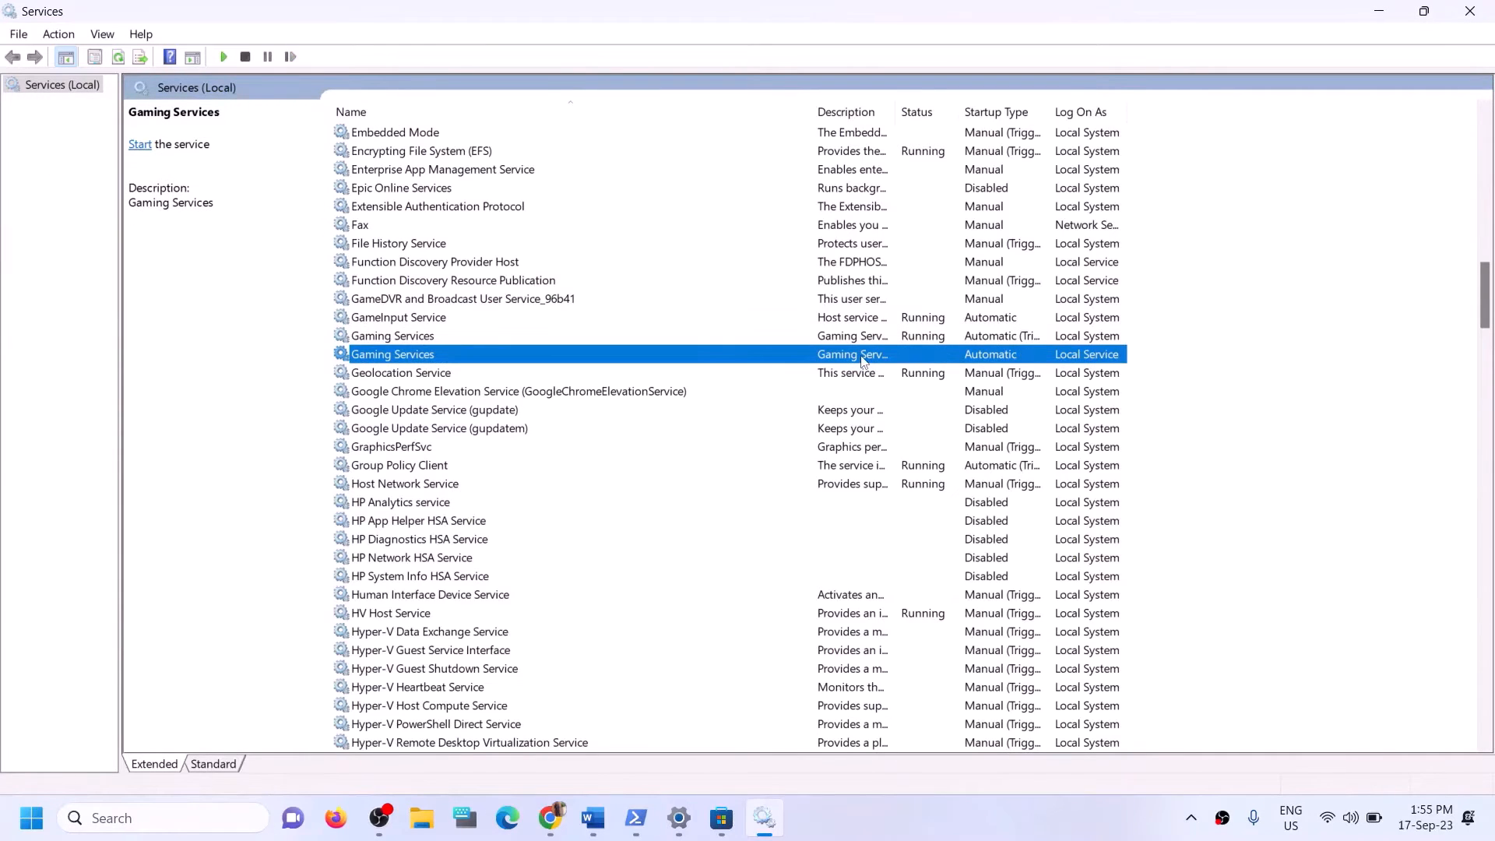
right_click(862, 356)
left_click(918, 367)
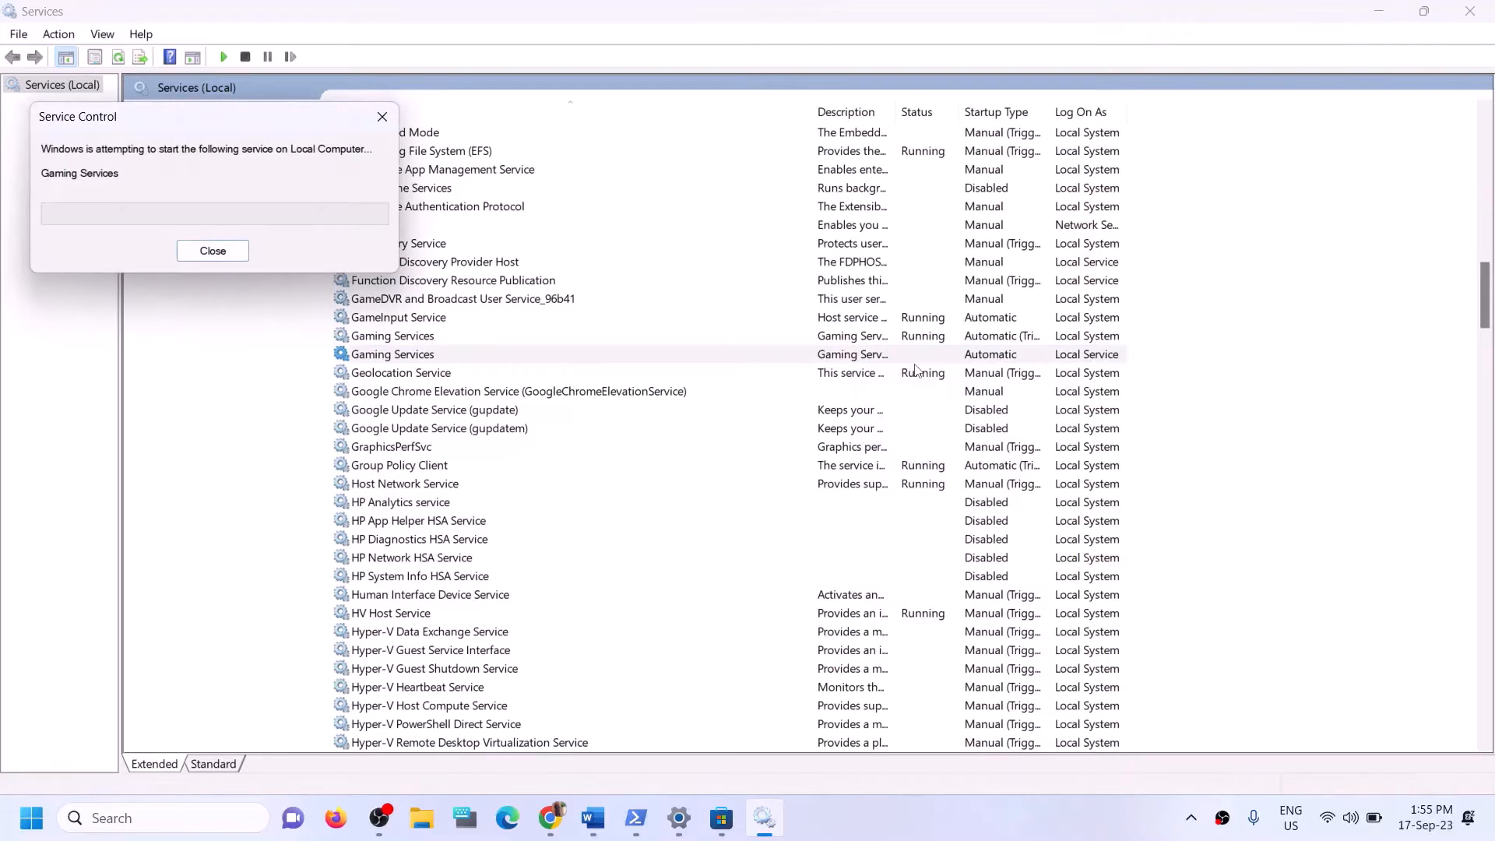
Set the Microsoft Store Install Service's startup type to Automatic, apply it, and close the Services window.
left_click(520, 338)
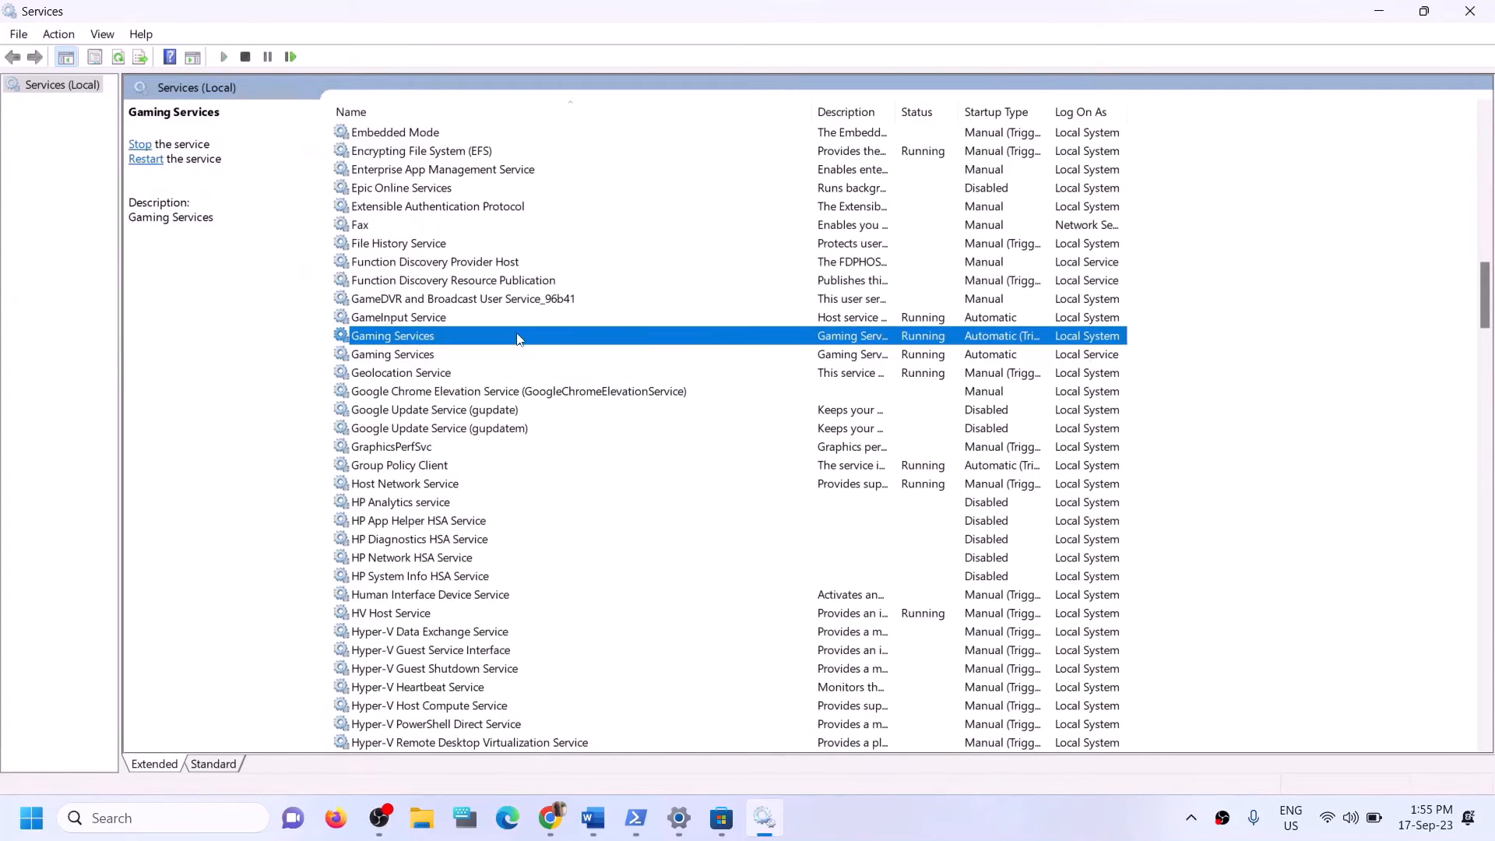
key("m")
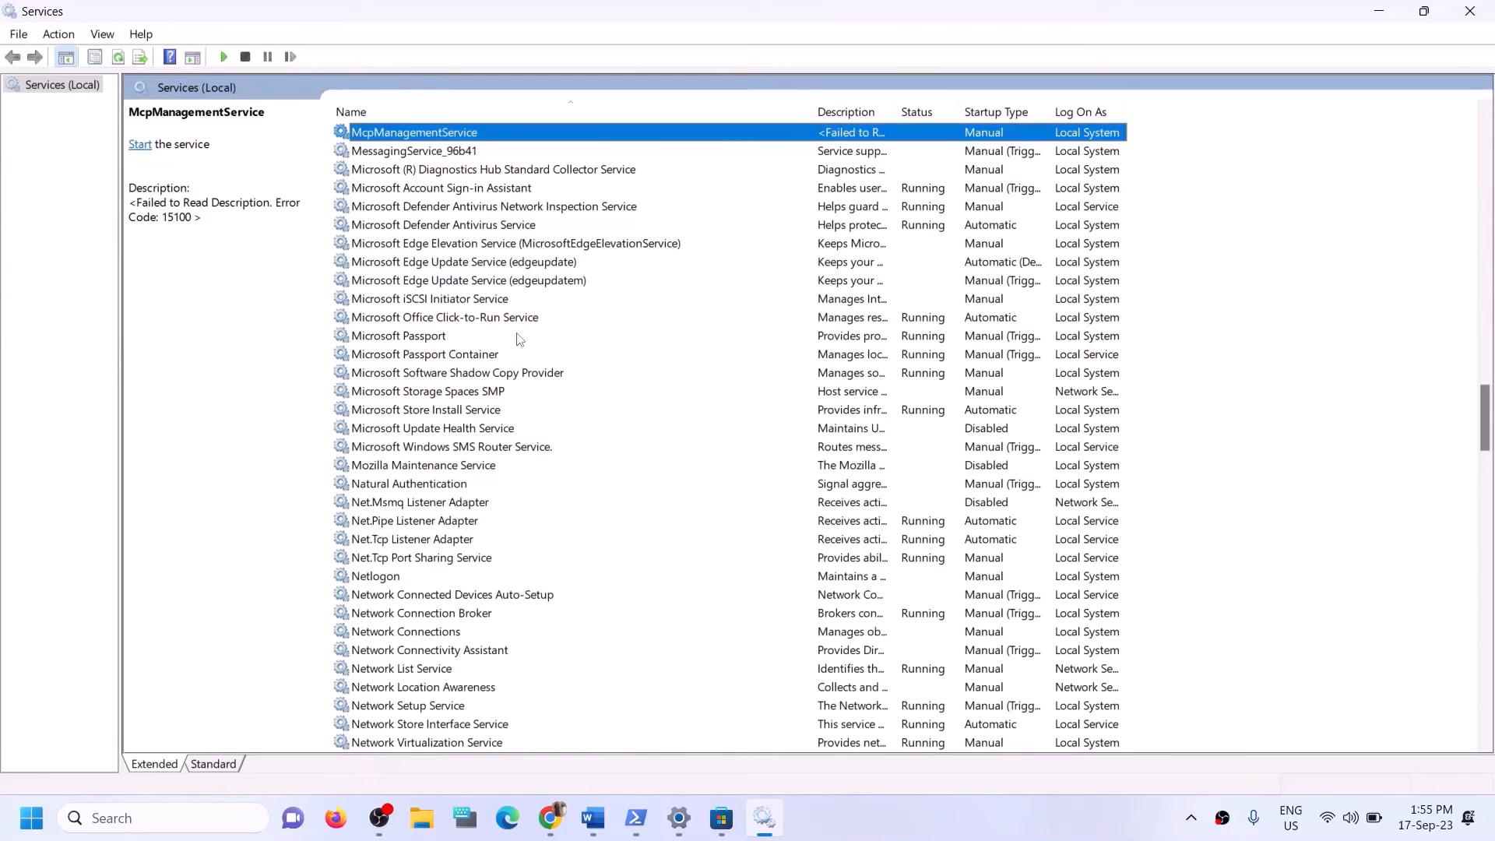
left_click(465, 410)
double_click(607, 418)
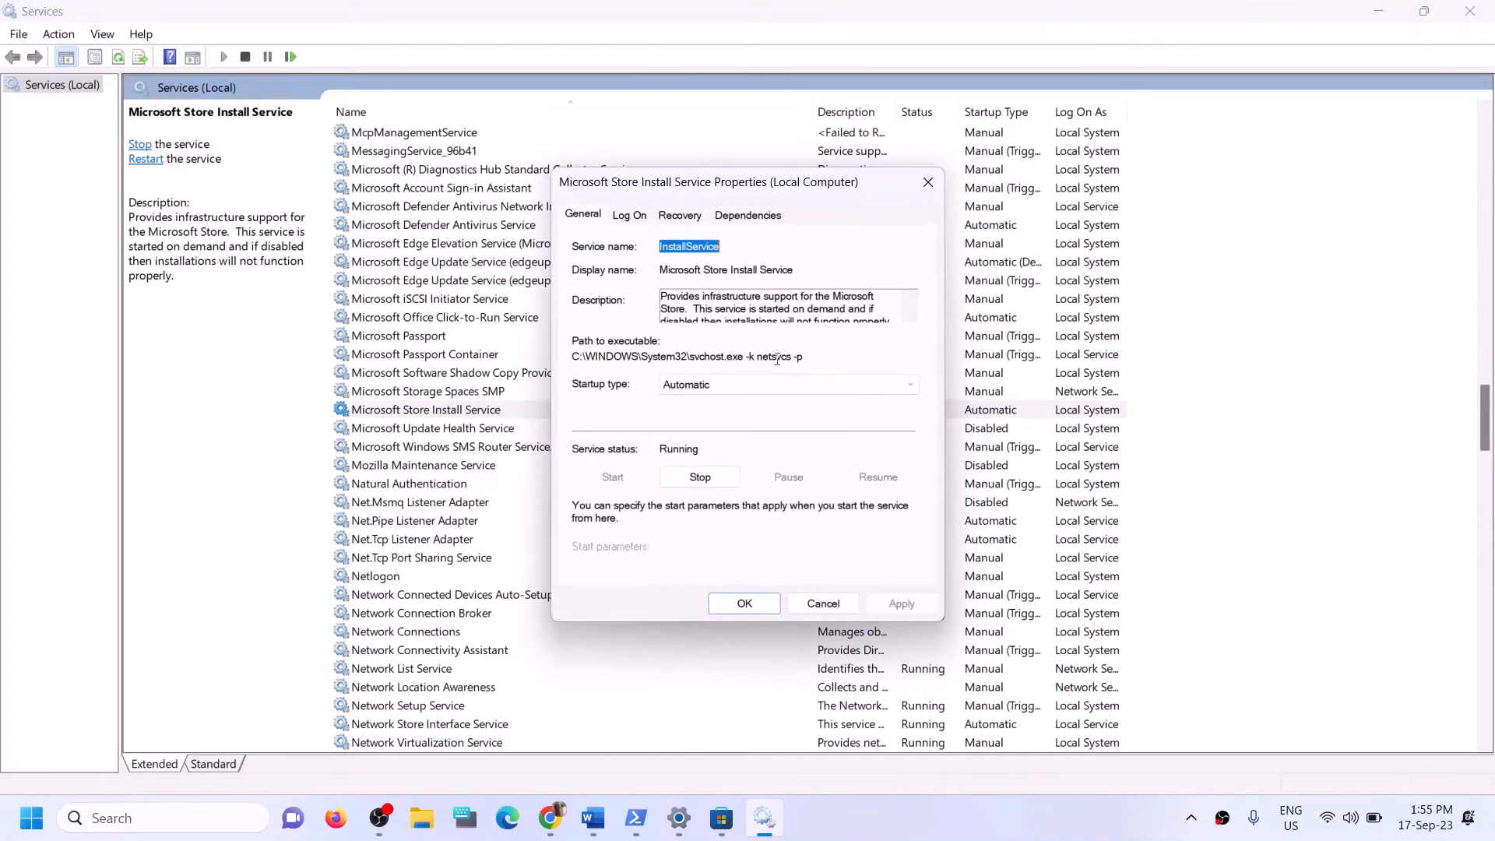
left_click(727, 383)
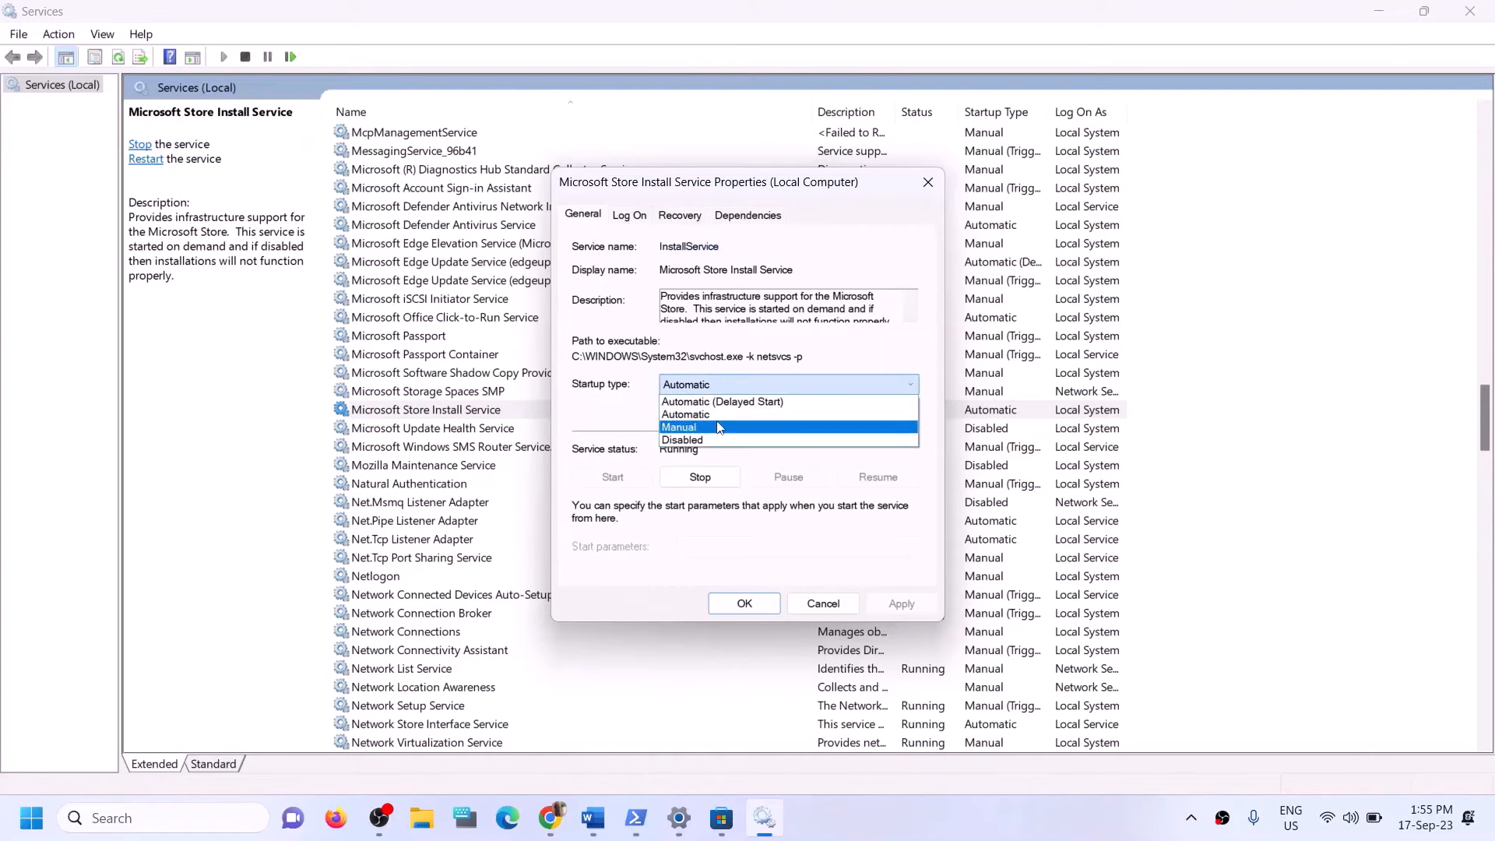
left_click(714, 420)
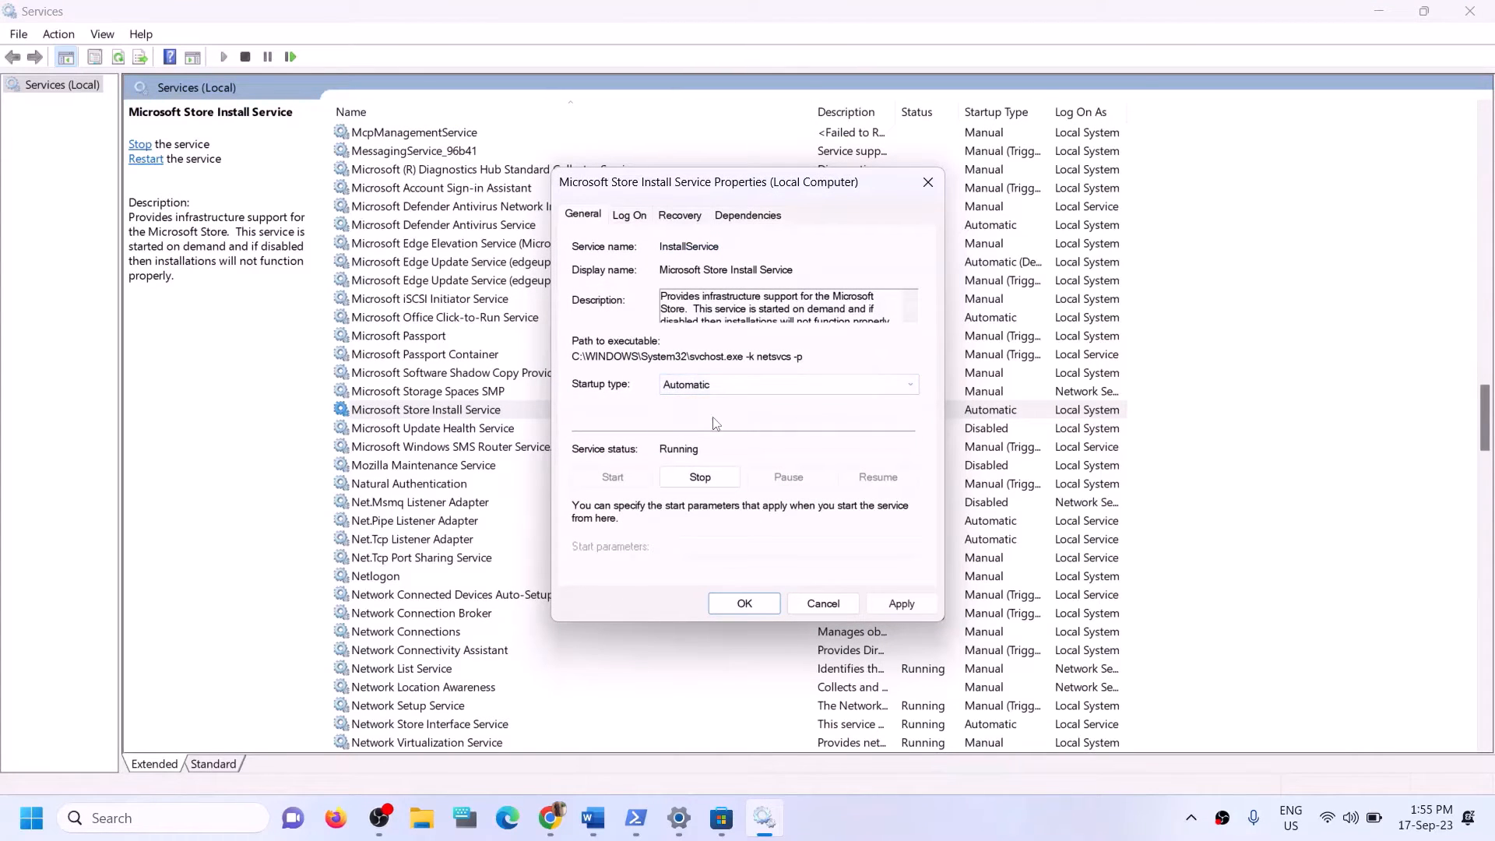
left_click(901, 604)
left_click(745, 604)
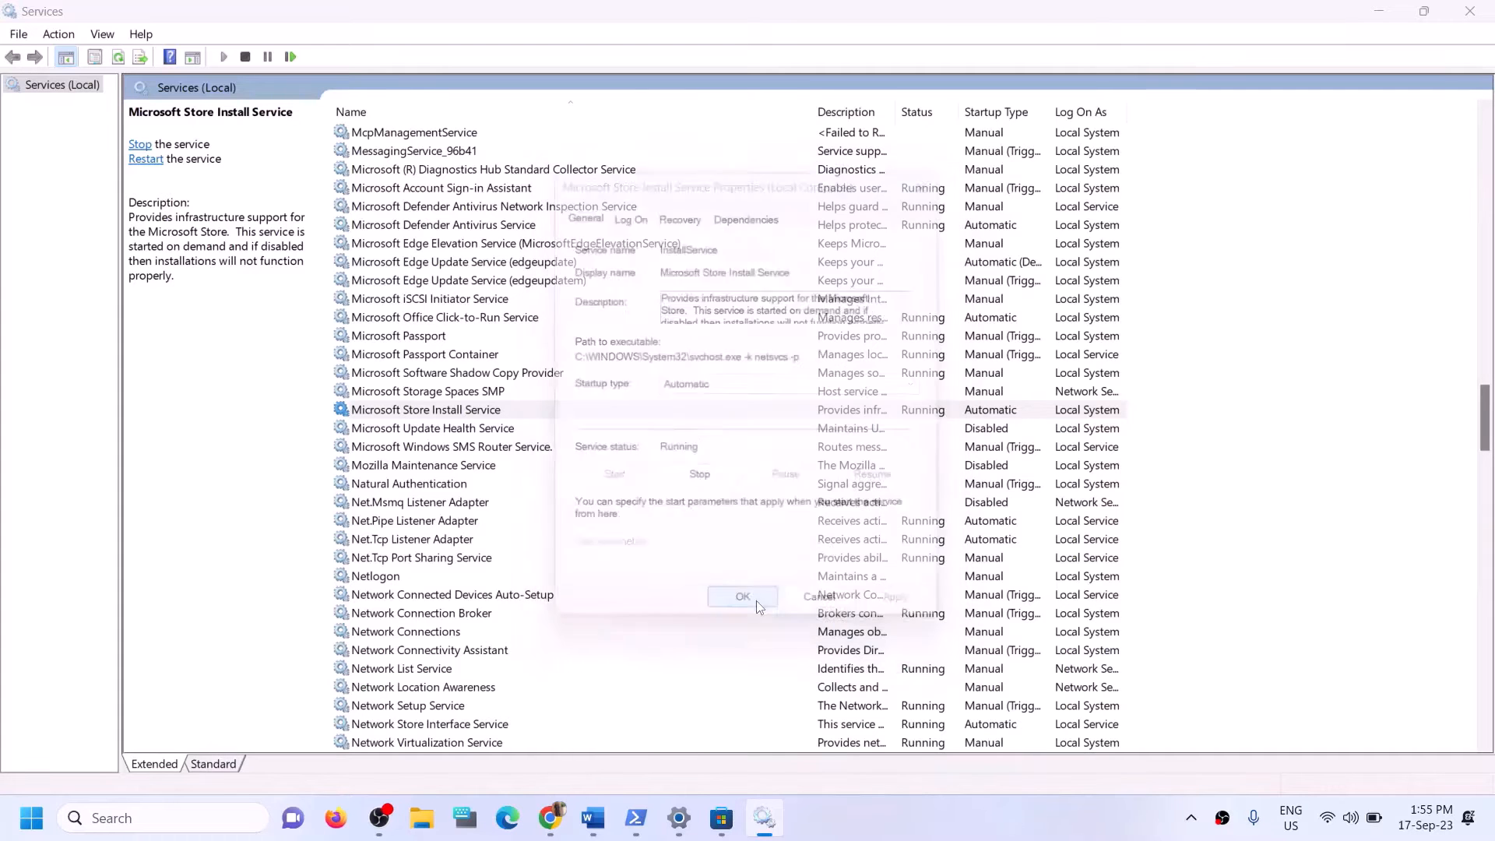
left_click(1470, 11)
Follow the Word guide from step 8 to step 9, check for Windows updates in Settings, and close Settings.
left_click_drag(208, 342, 783, 382)
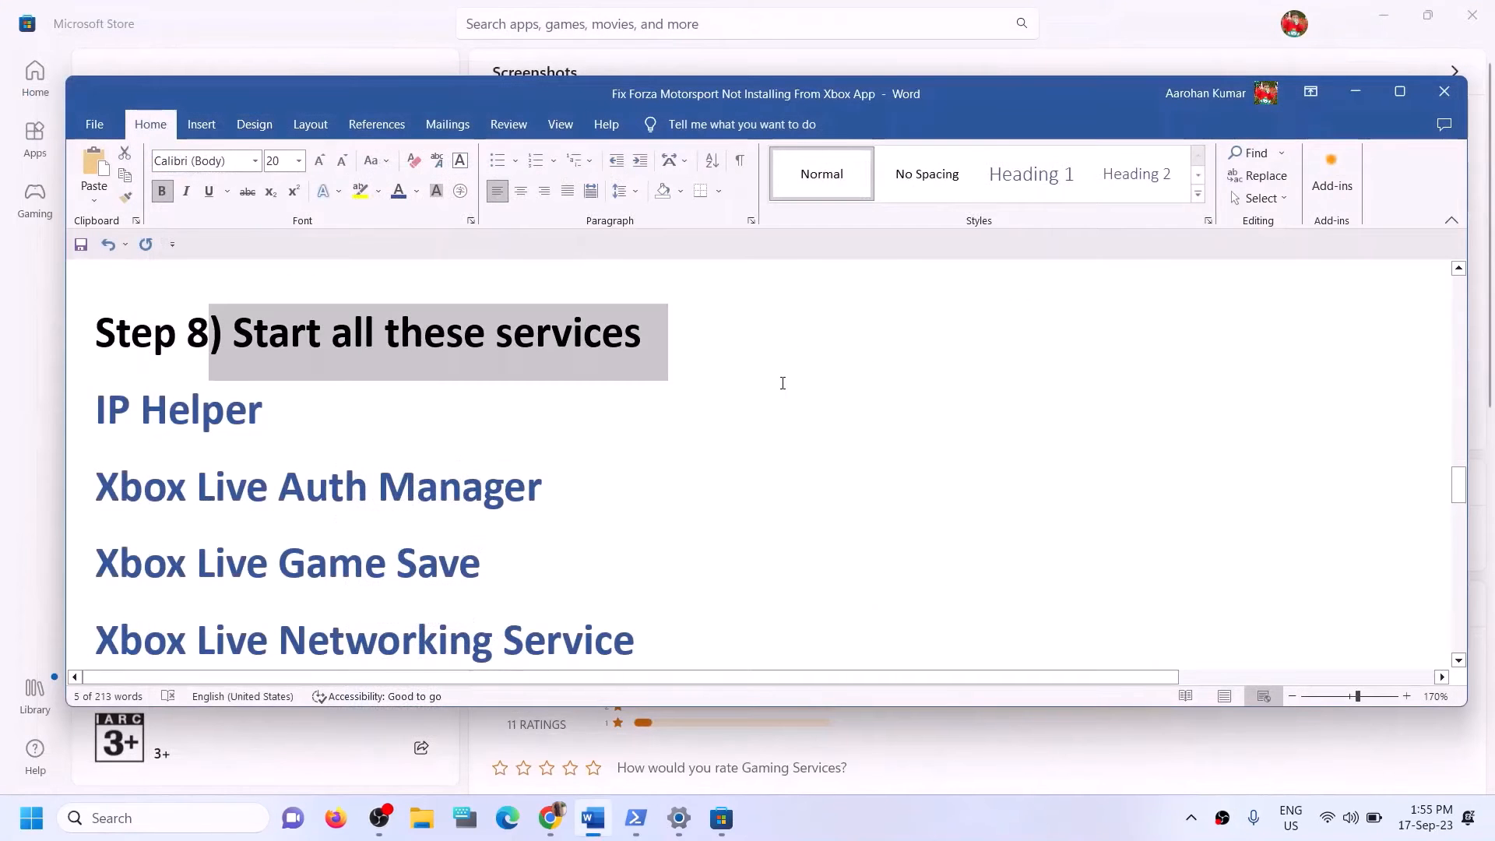
scroll(479, 440, "down", 6)
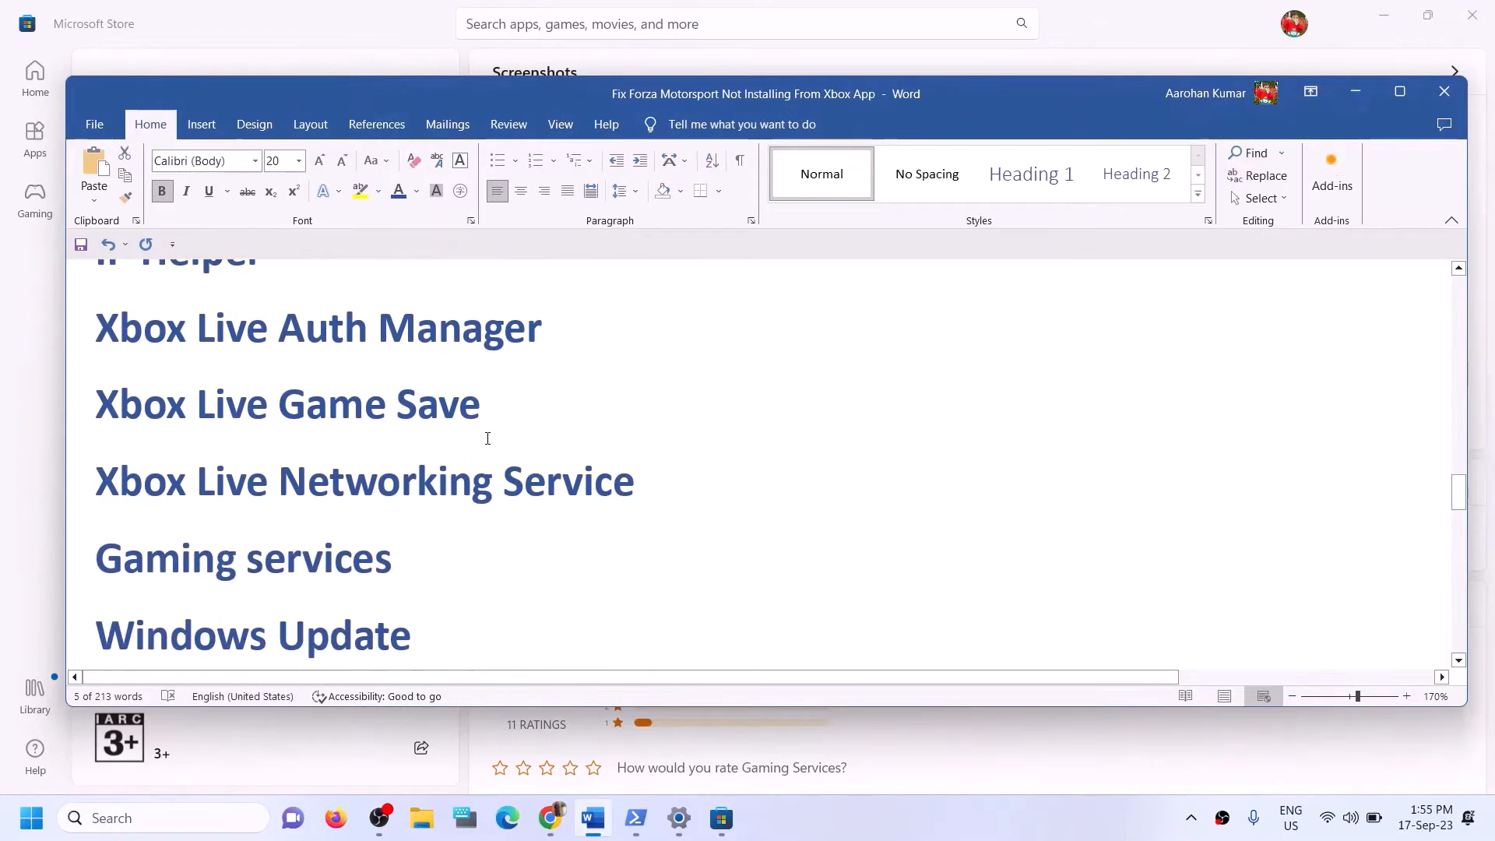
scroll(488, 438, "down", 1)
scroll(488, 438, "up", 1)
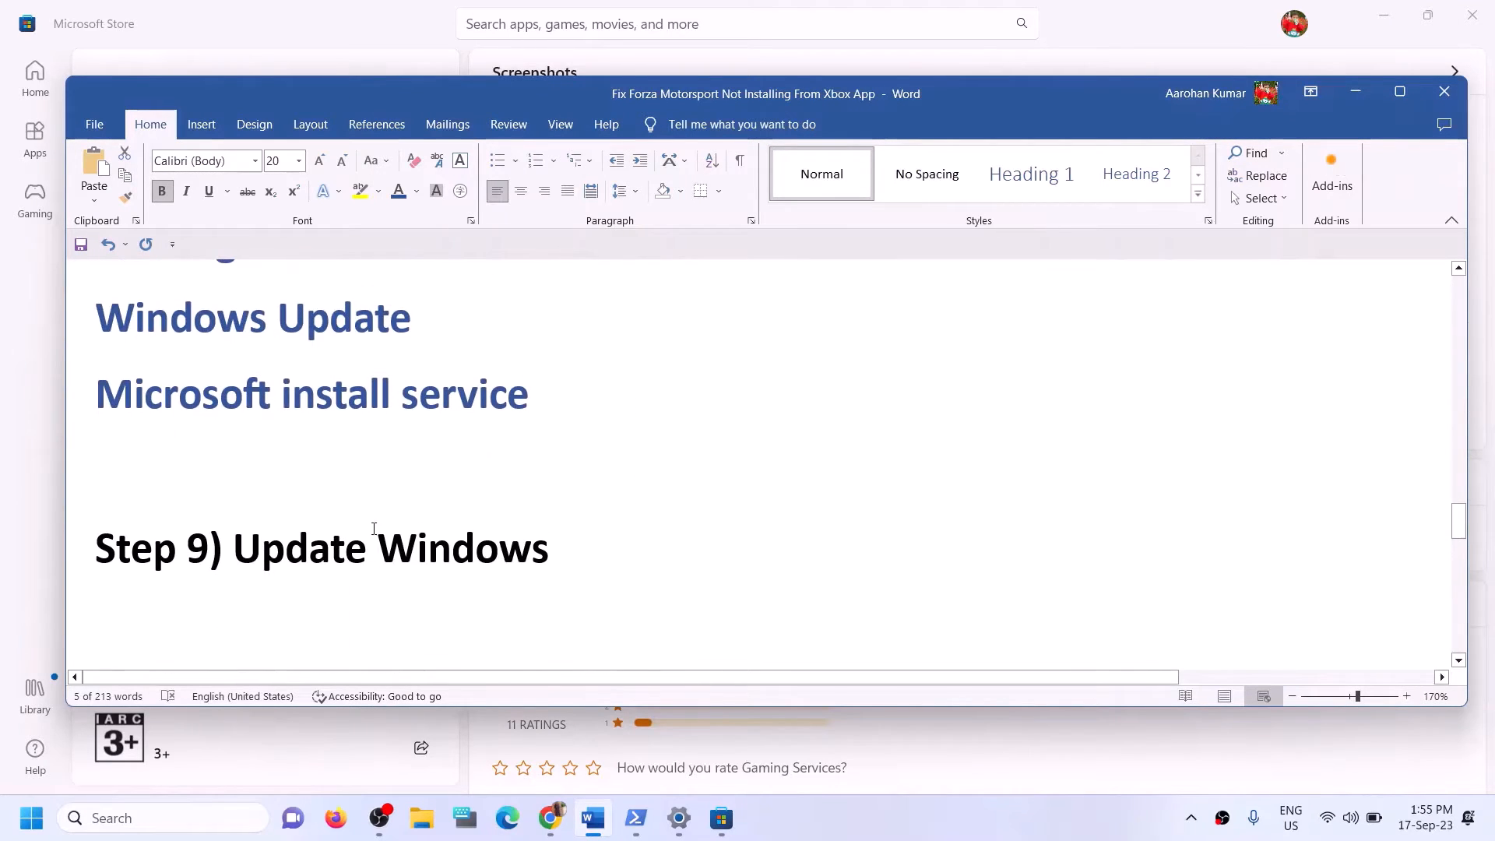
left_click_drag(289, 549, 679, 545)
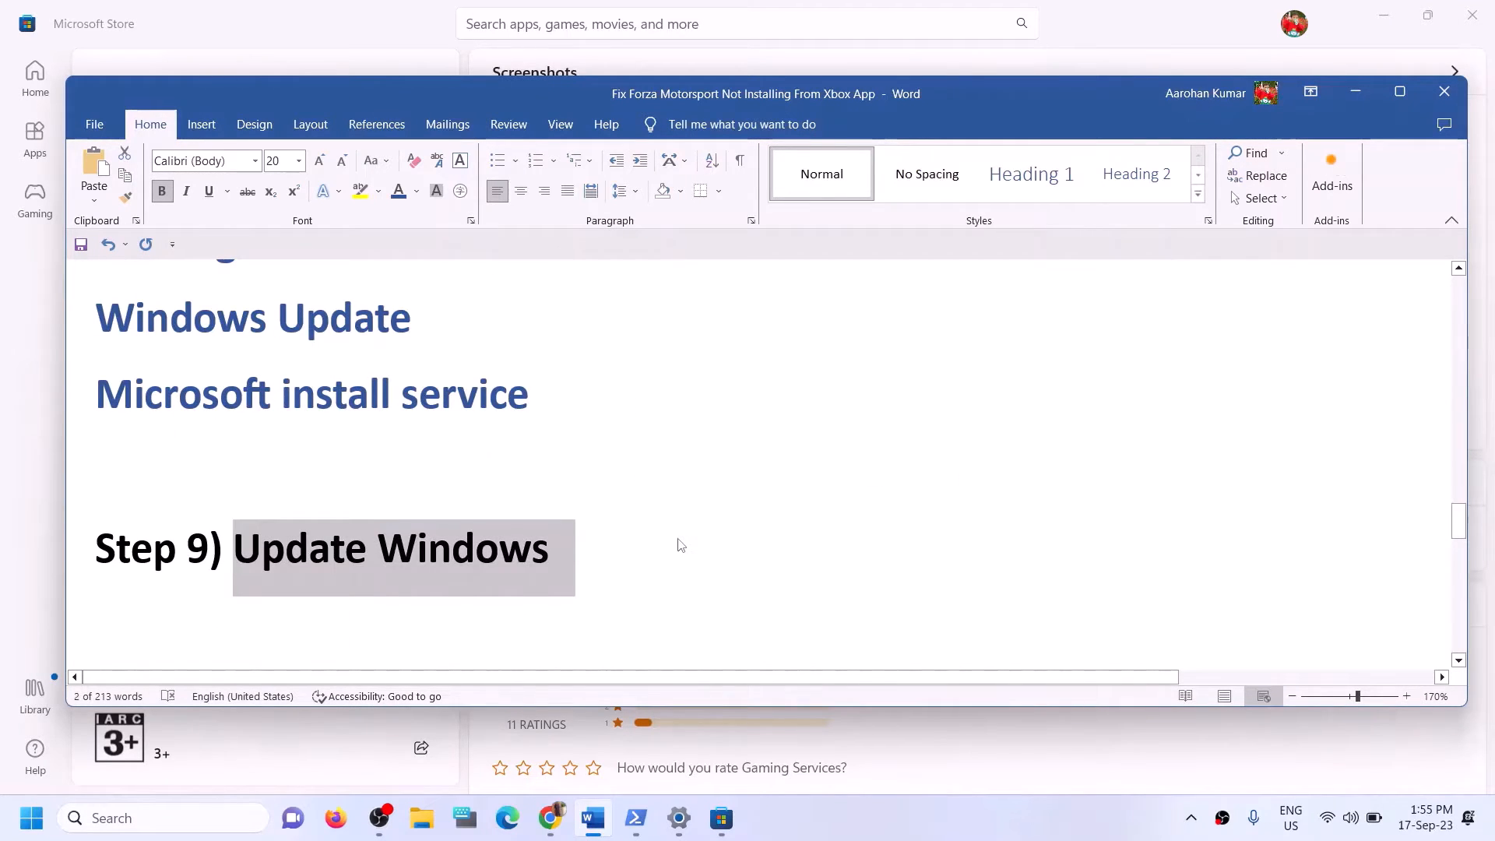
key("alt+Tab")
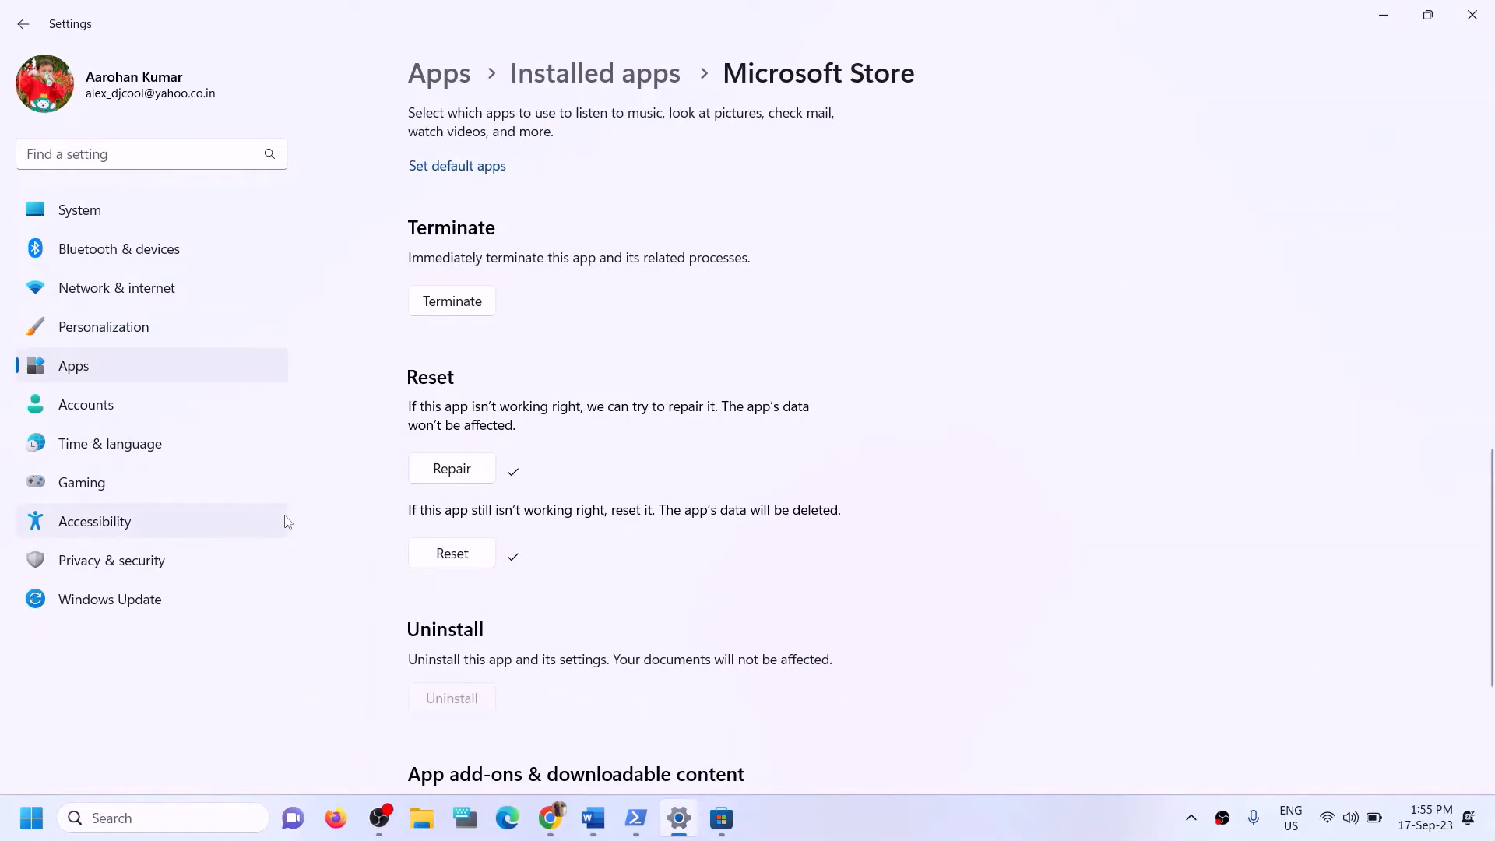
left_click(181, 599)
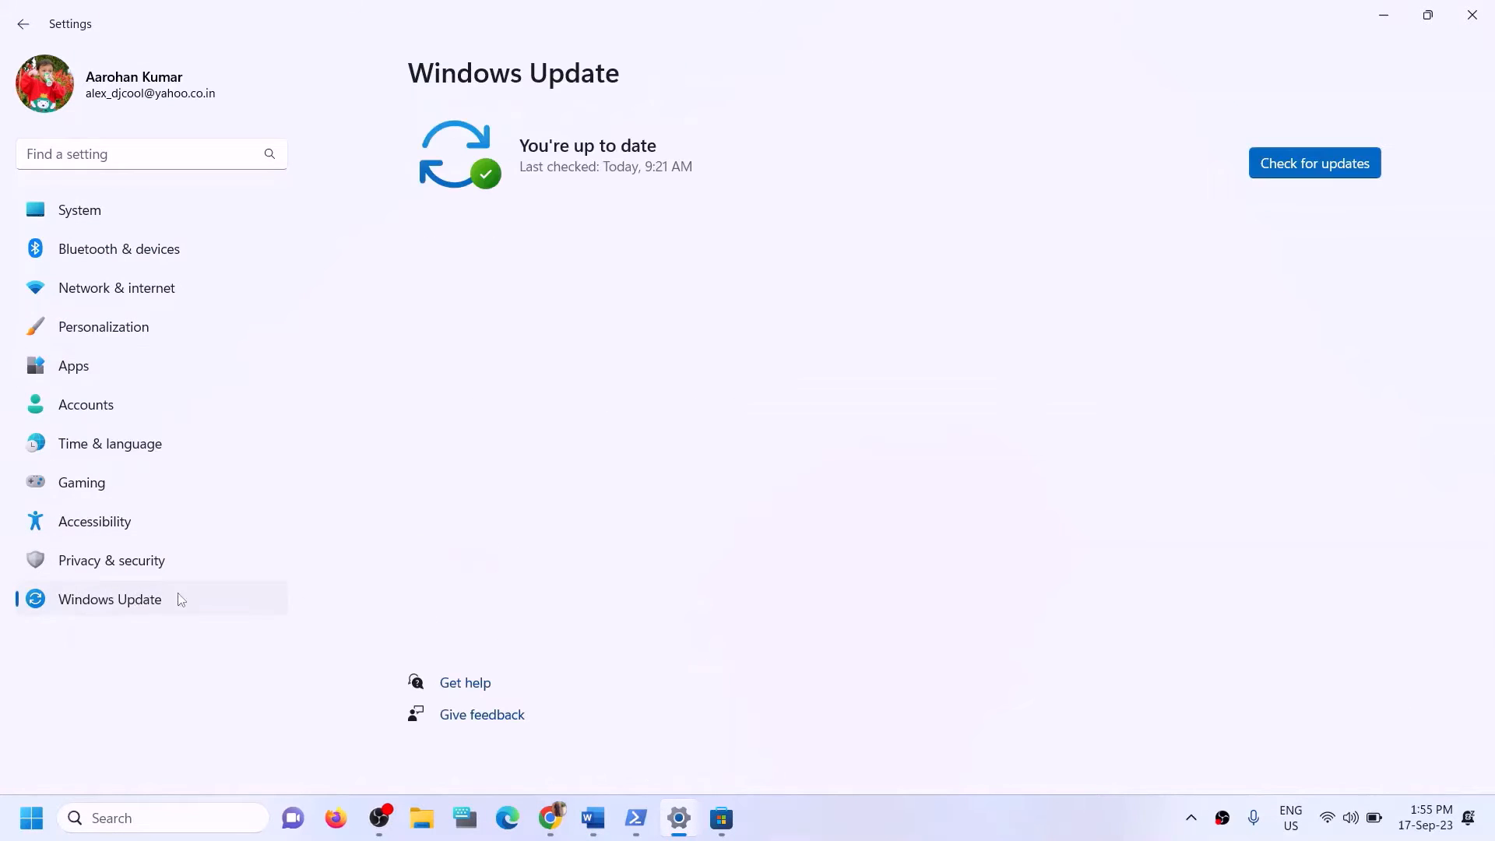
left_click(1319, 160)
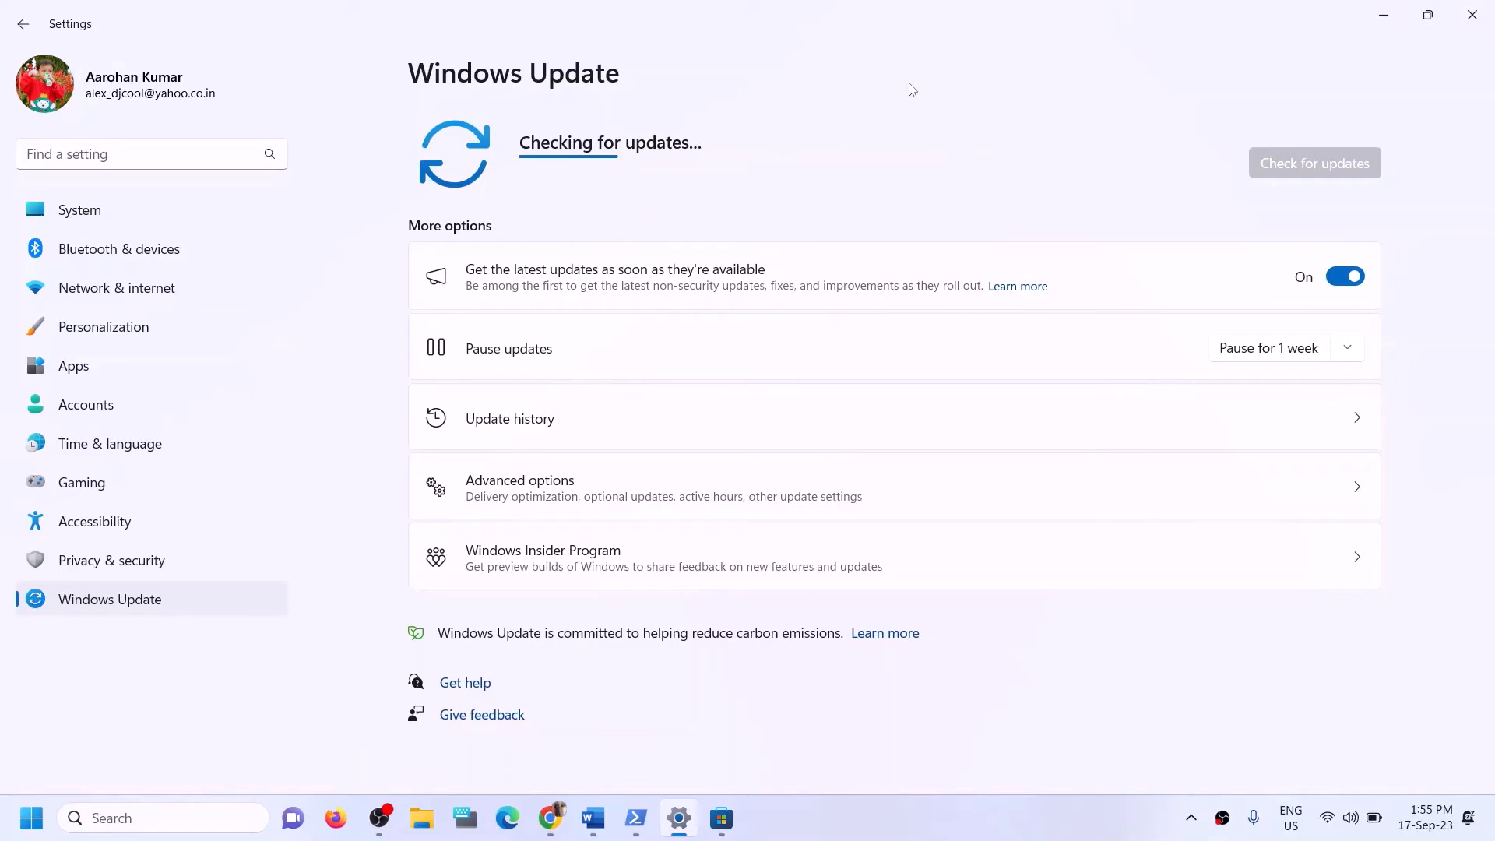
left_click(1480, 25)
Copy the WSRESET command from step 10 of the Word guide and run it through Windows search.
scroll(433, 525, "down", 3)
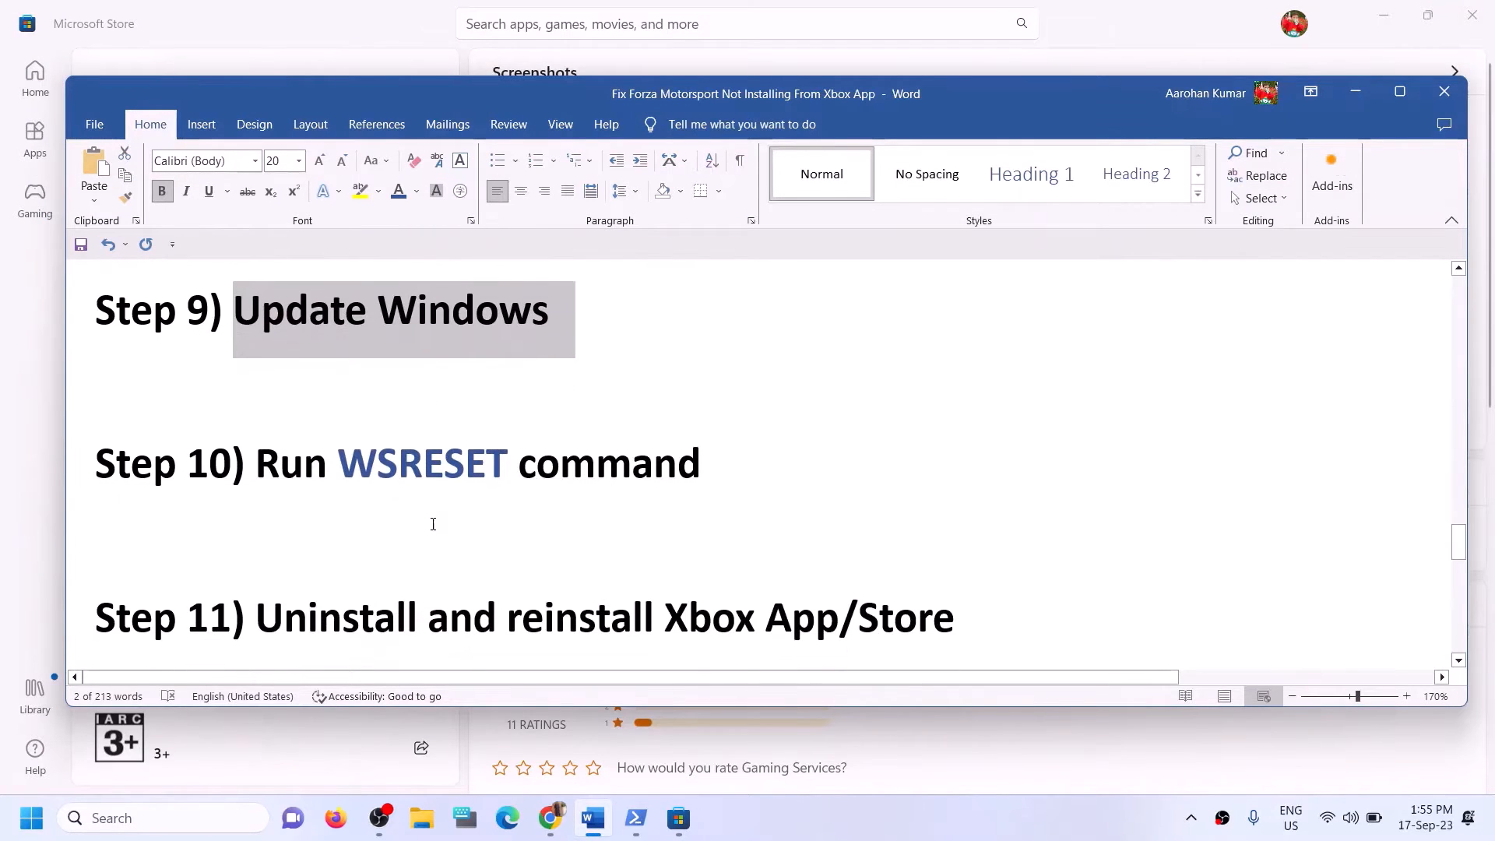
scroll(433, 524, "up", 1)
double_click(435, 550)
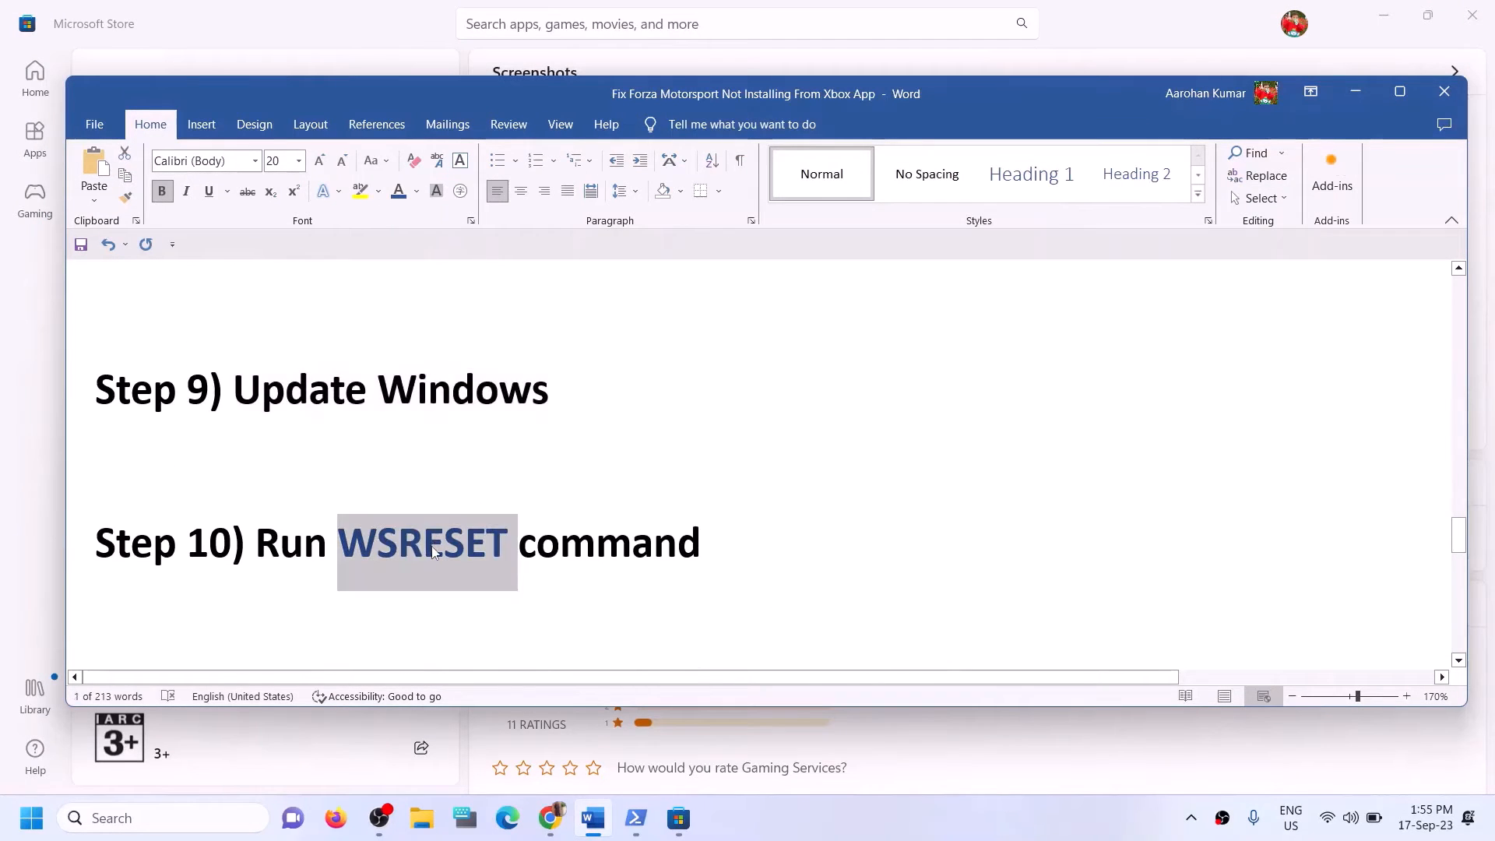
key("ctrl+c")
left_click(198, 823)
key("ctrl+v")
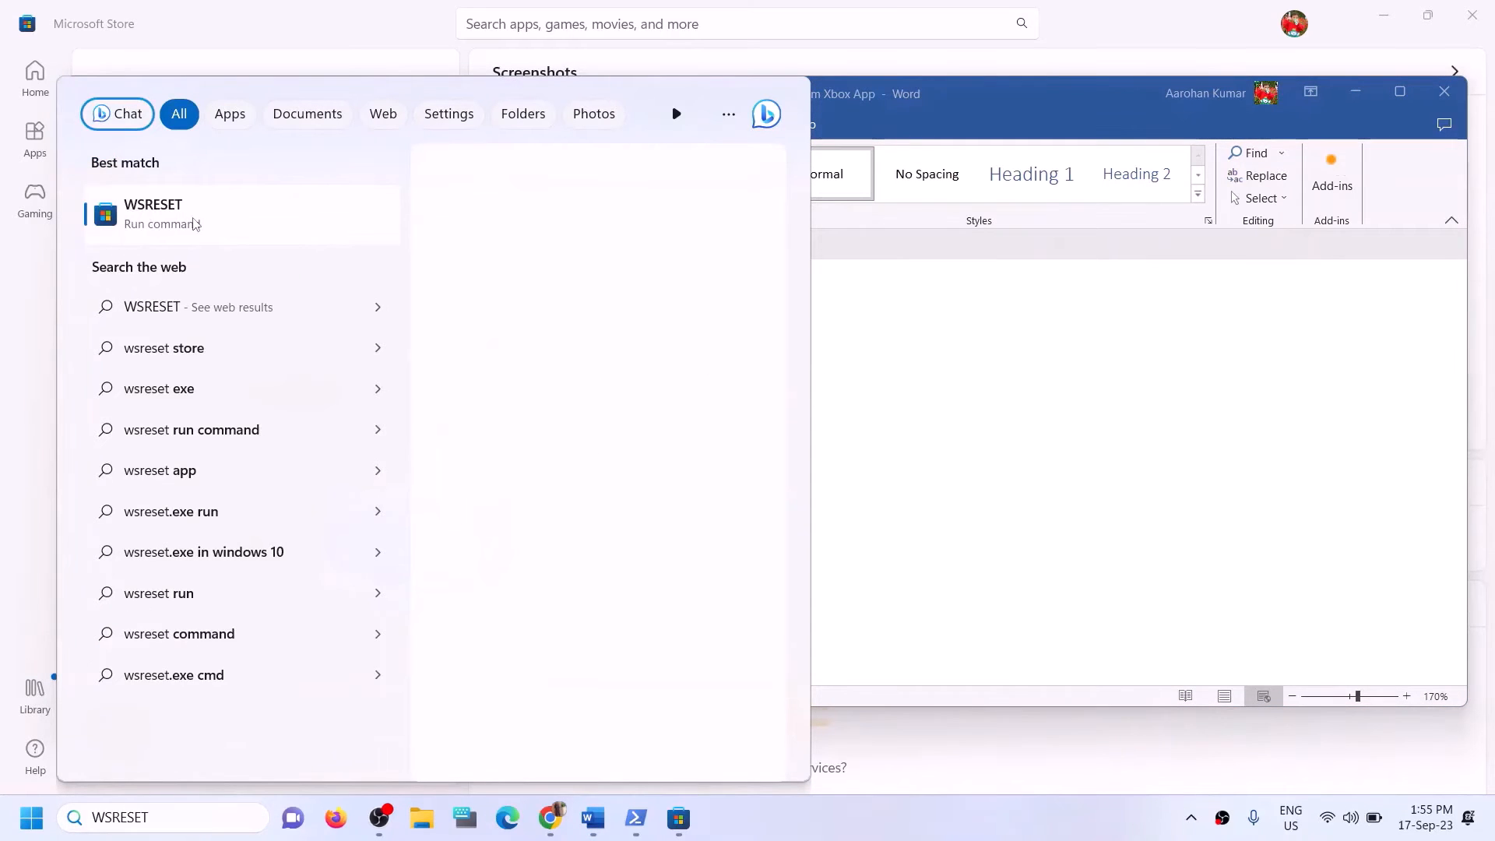
key("Return")
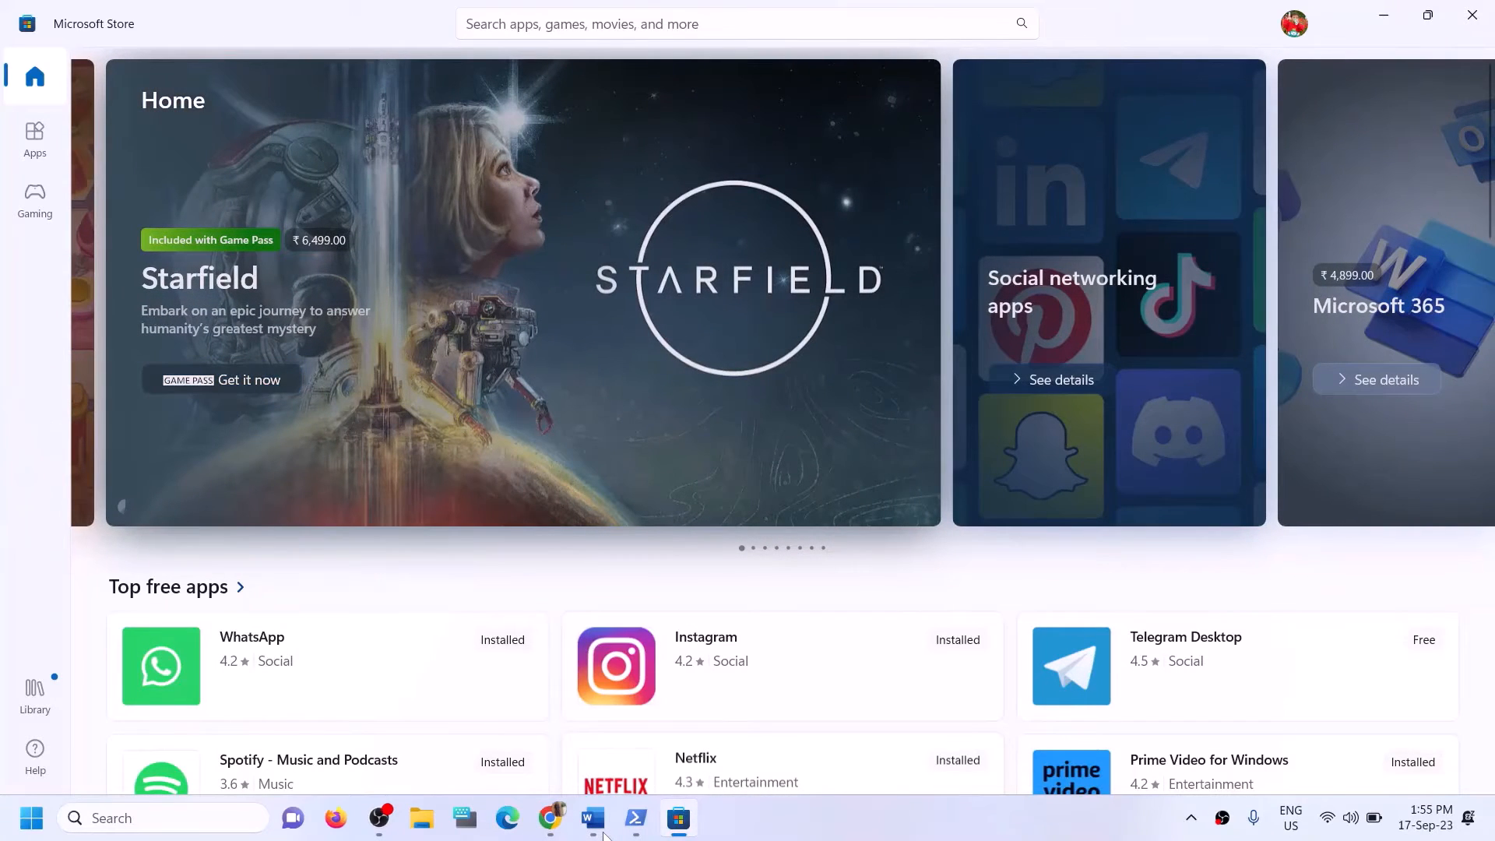
Return to the Word guide and review step 11 on uninstalling and reinstalling the Xbox app and Store, including its AppxPackage commands.
left_click(604, 830)
scroll(577, 484, "down", 4)
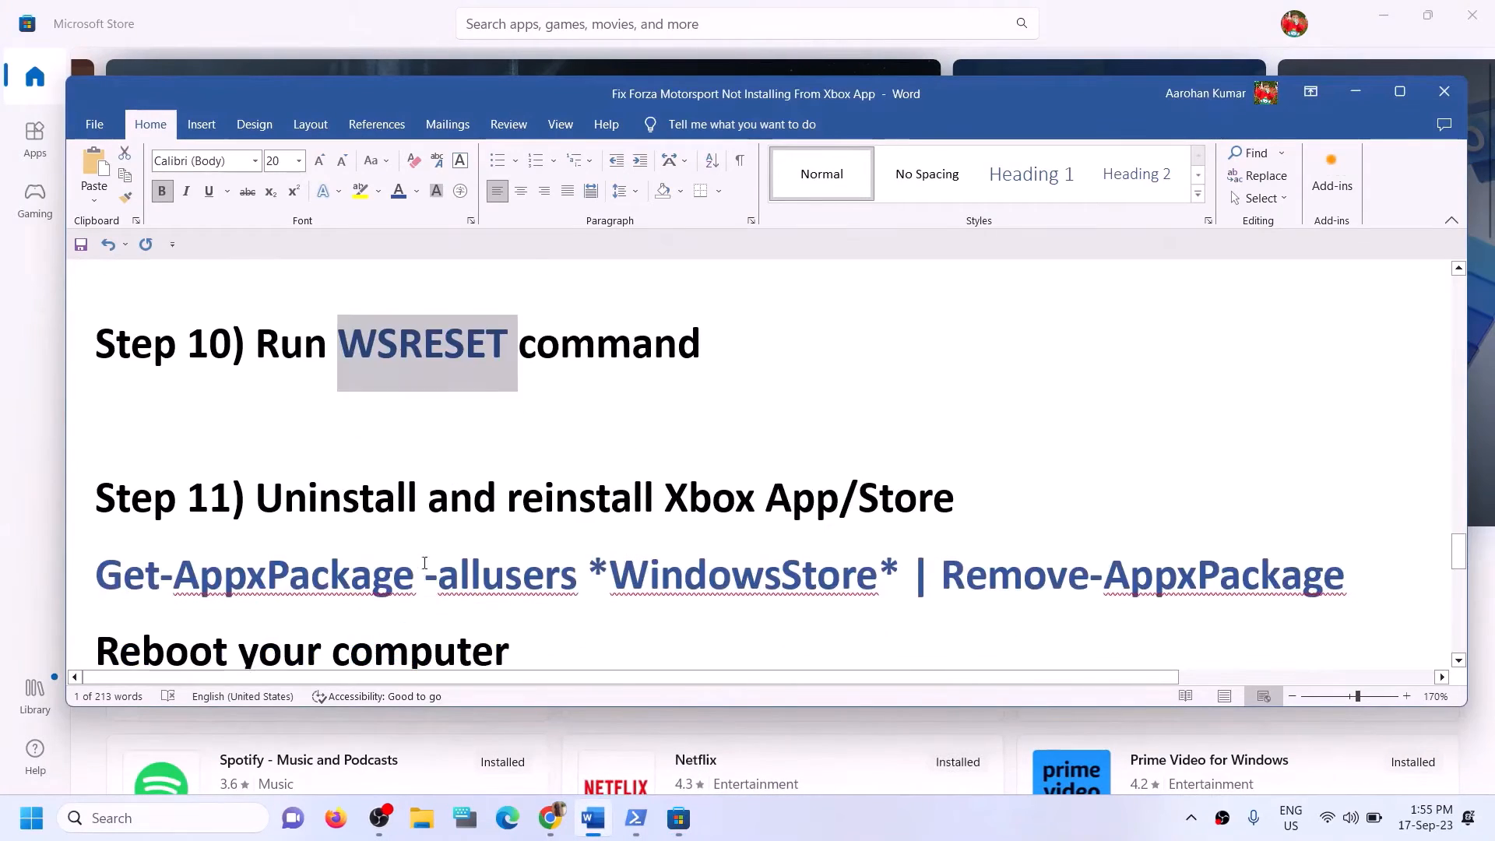
scroll(427, 562, "down", 1)
left_click_drag(643, 384, 1005, 383)
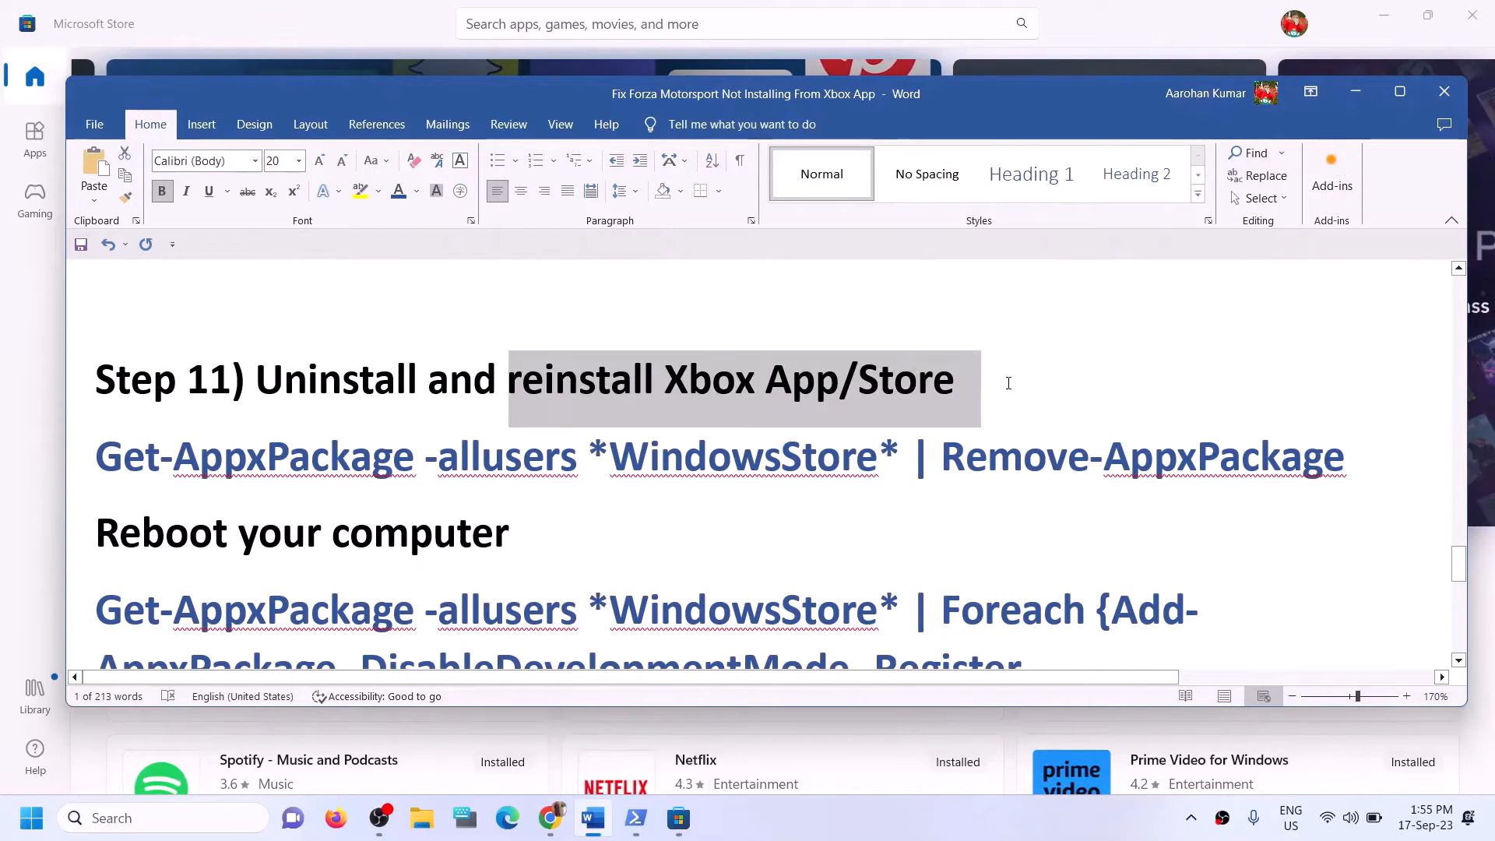
left_click(174, 460)
scroll(693, 499, "down", 2)
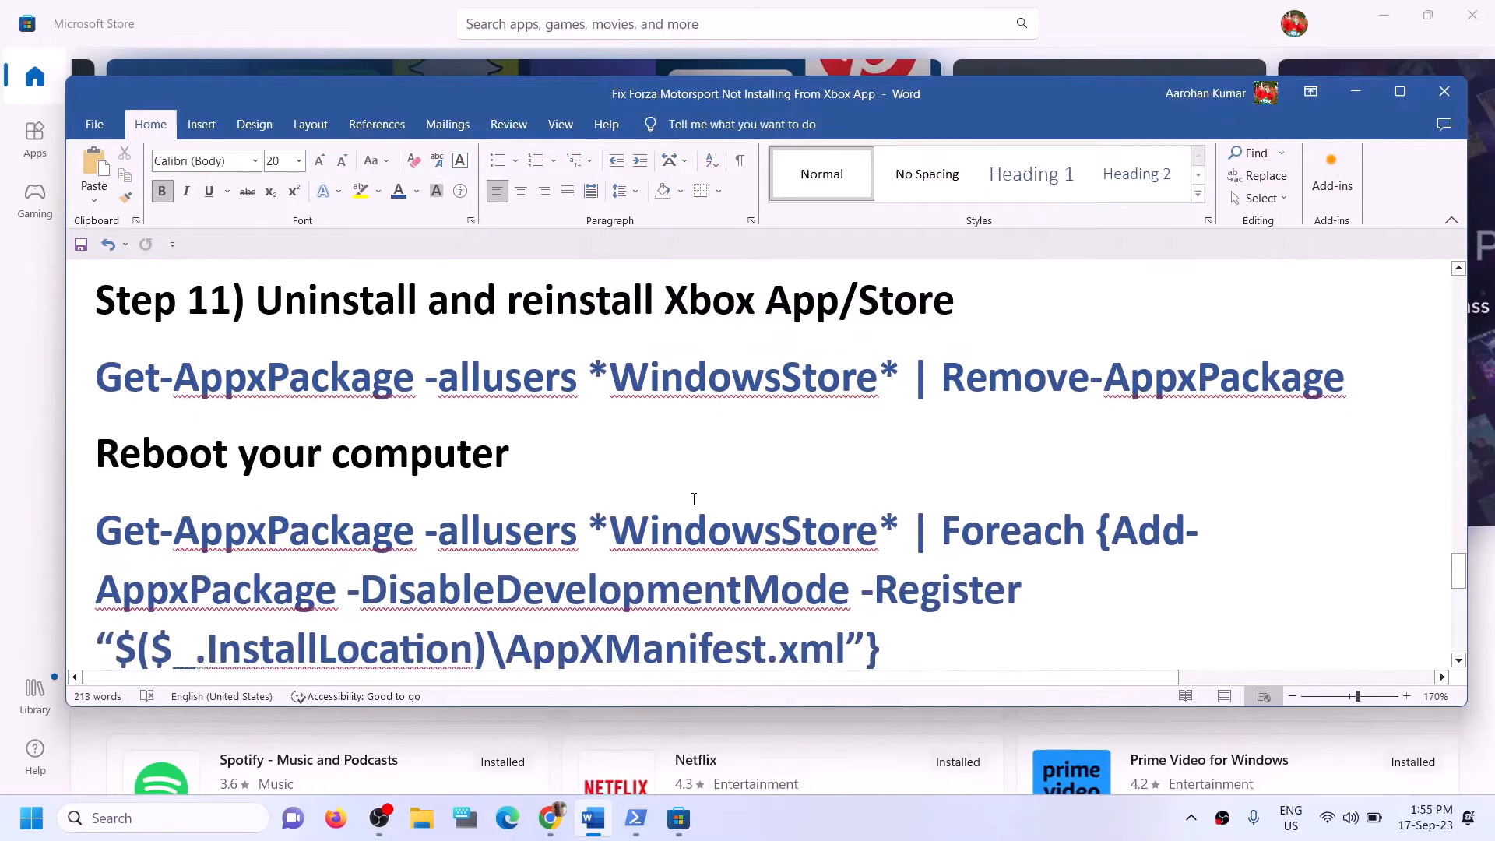
scroll(694, 499, "up", 2)
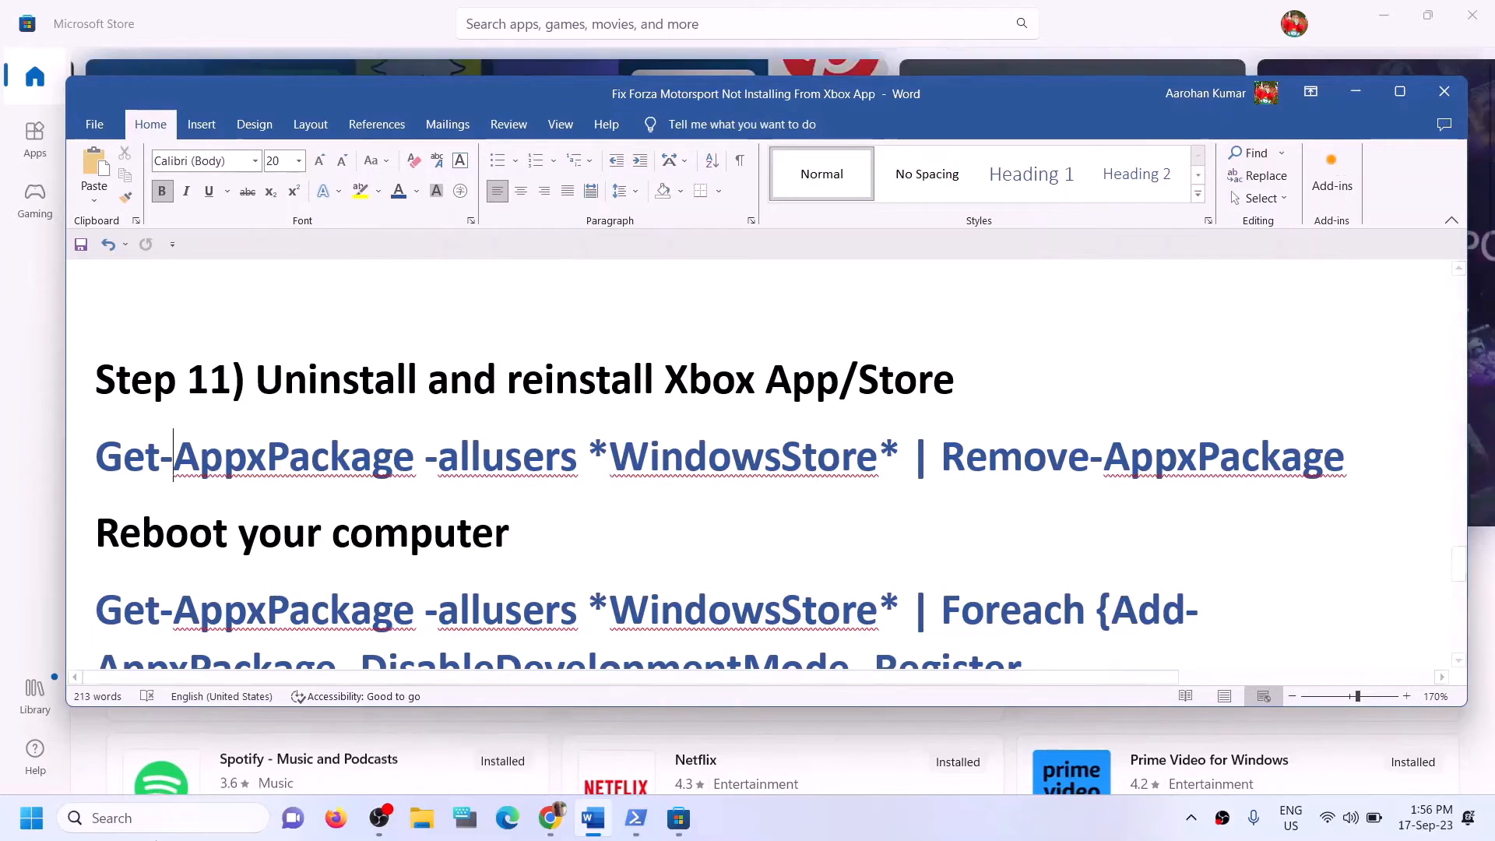
Search Windows for the Xbox app.
left_click(154, 817)
type("xbo")
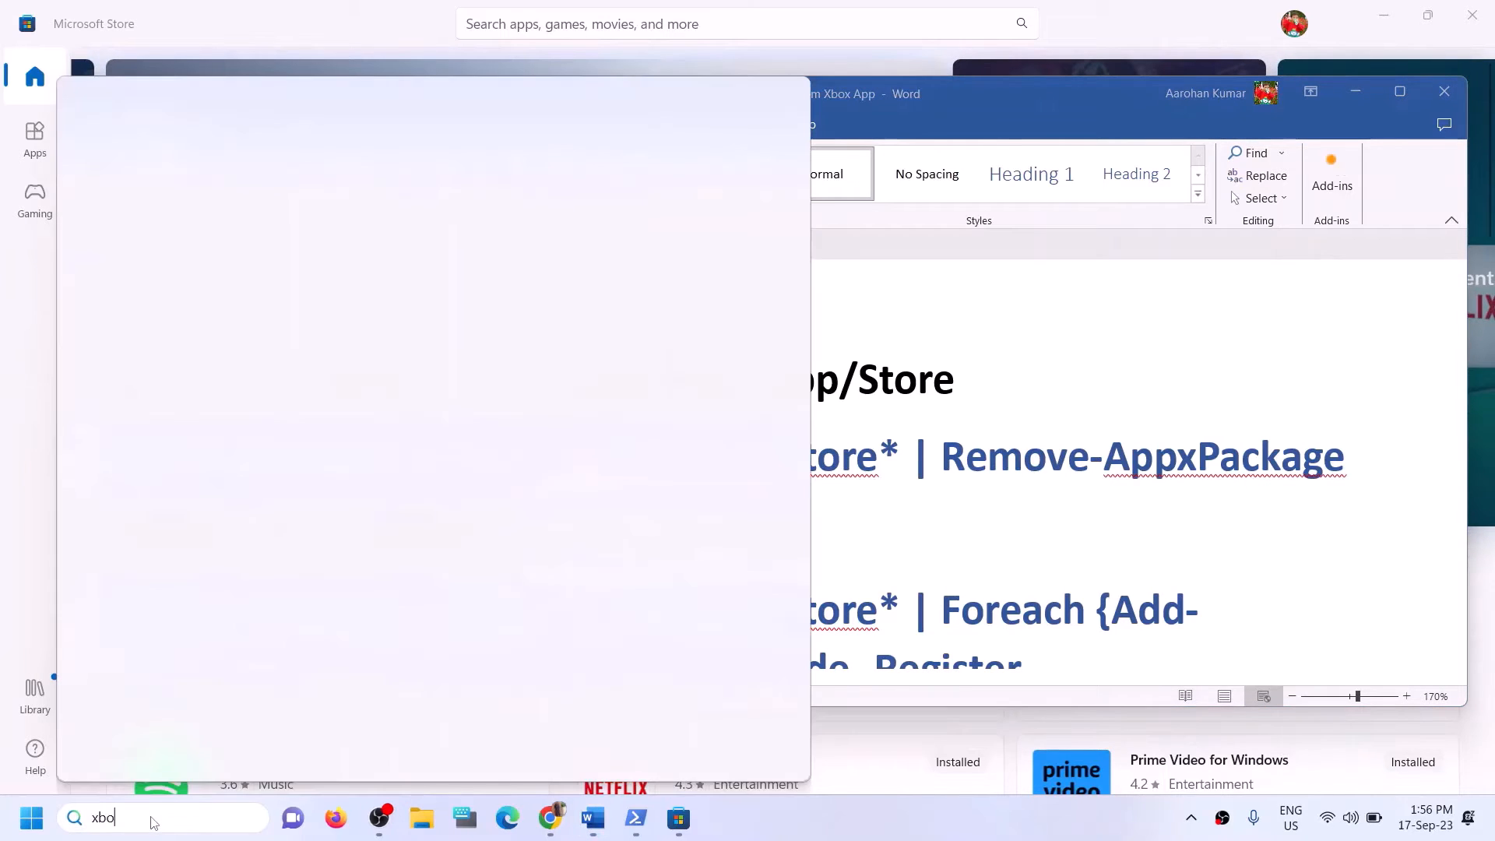
Search Windows for xbox and uninstall the Xbox app.
type("x")
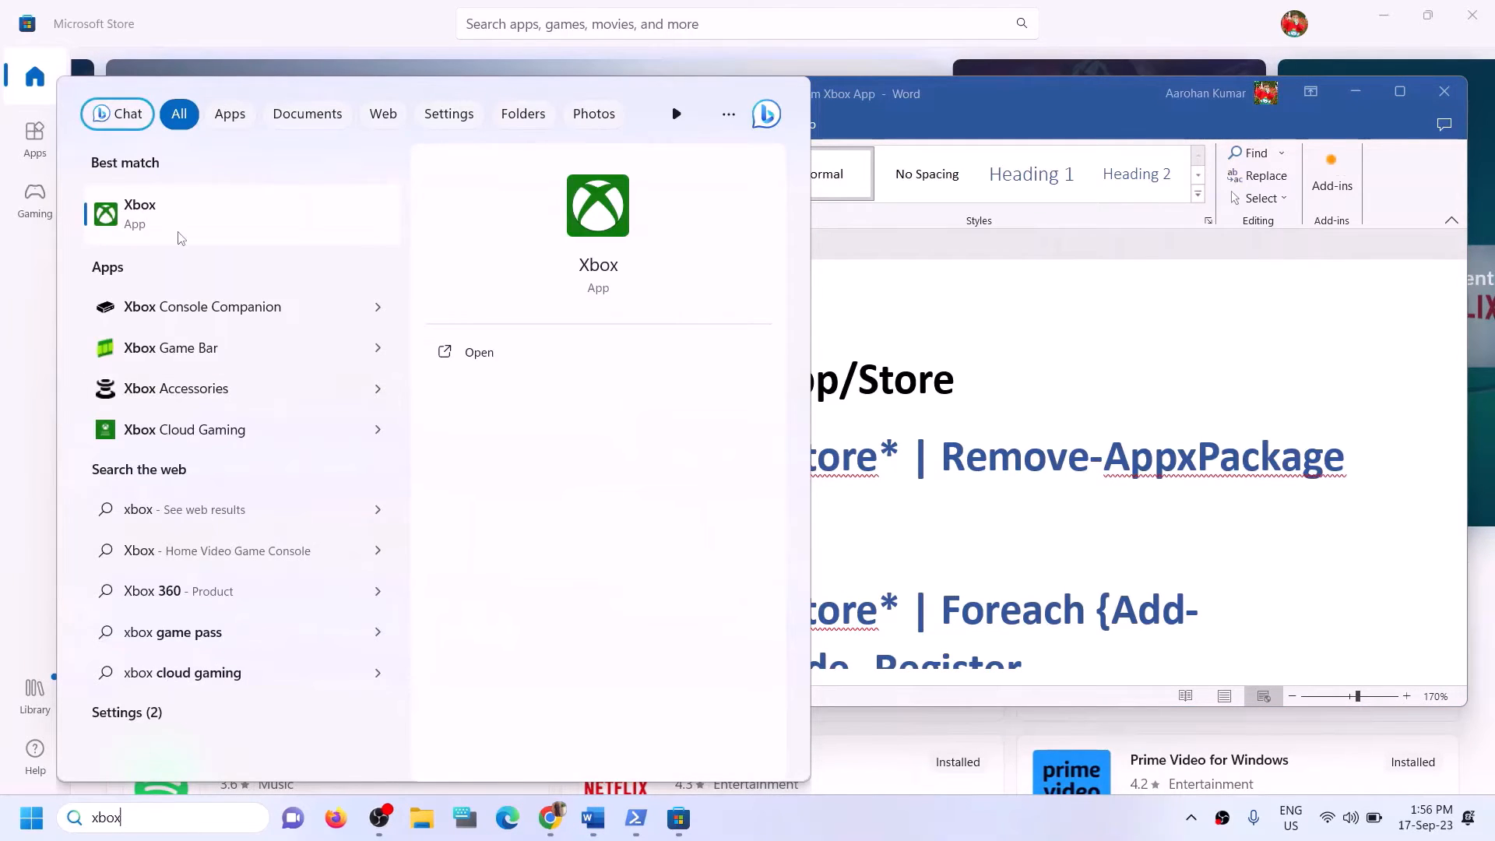
right_click(180, 235)
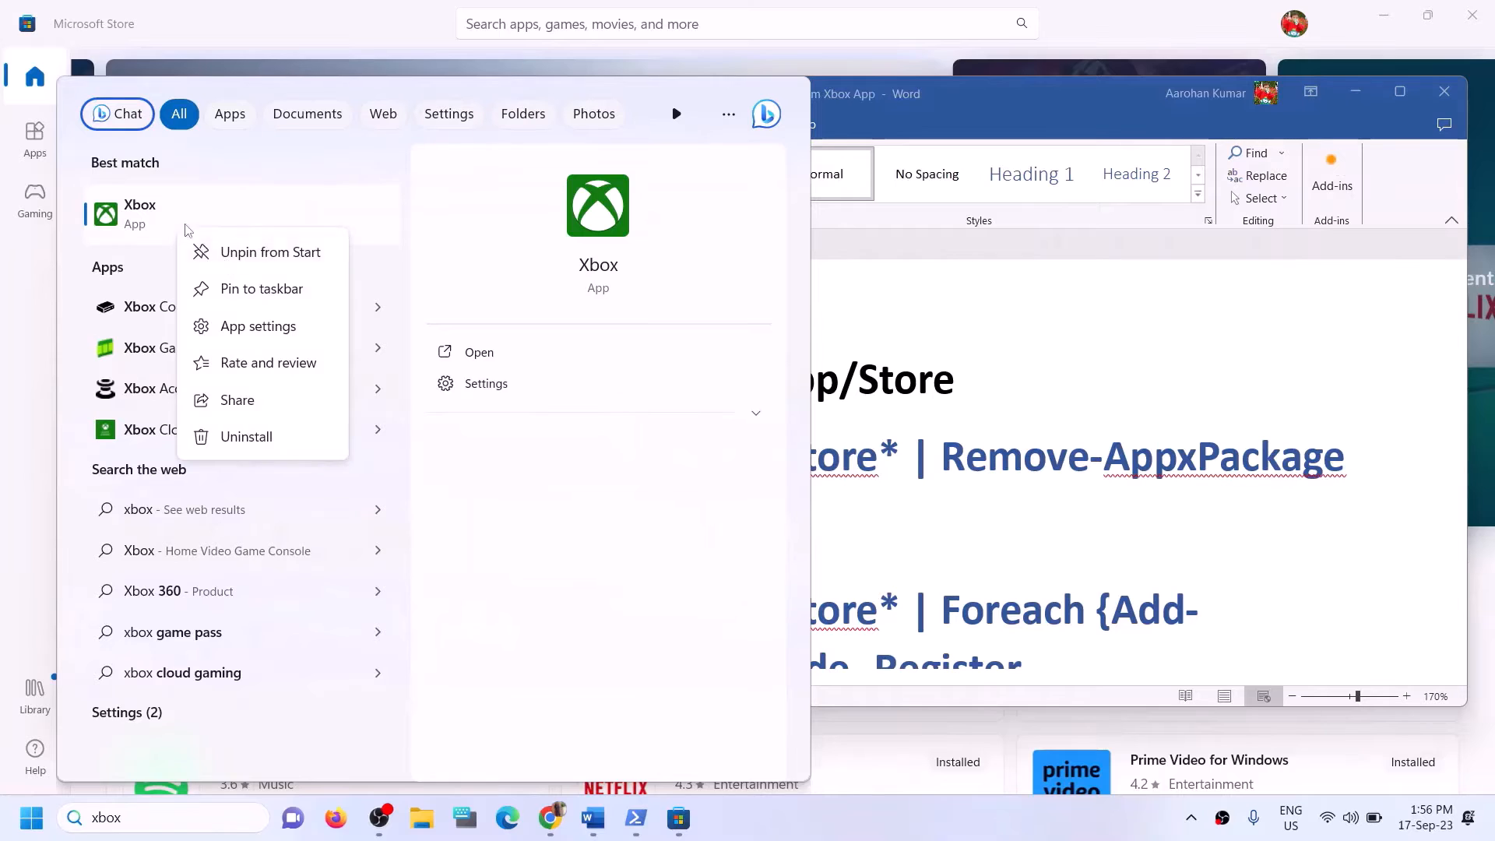
left_click(257, 437)
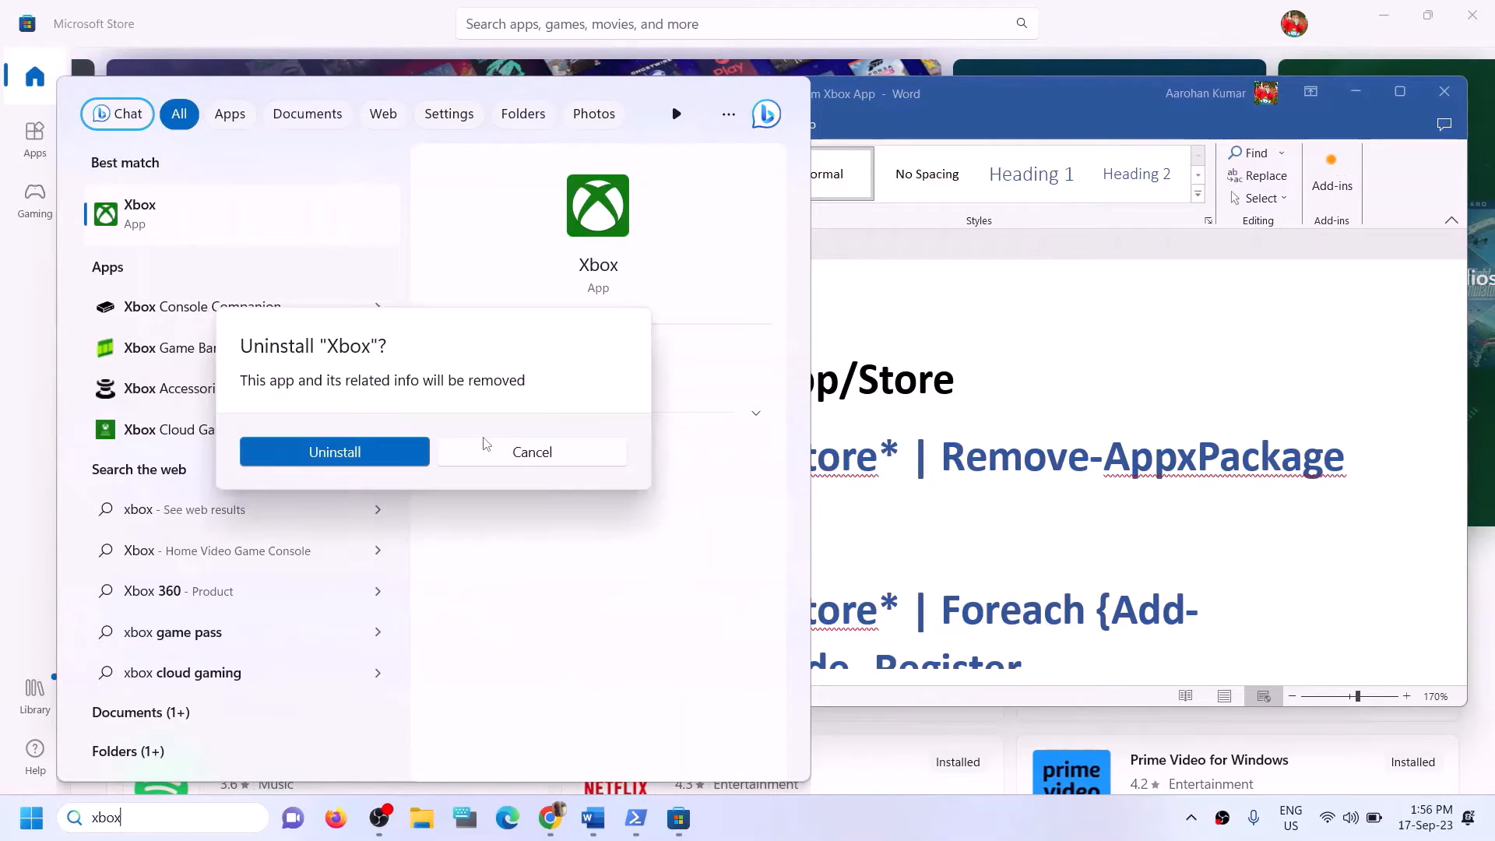
left_click(317, 457)
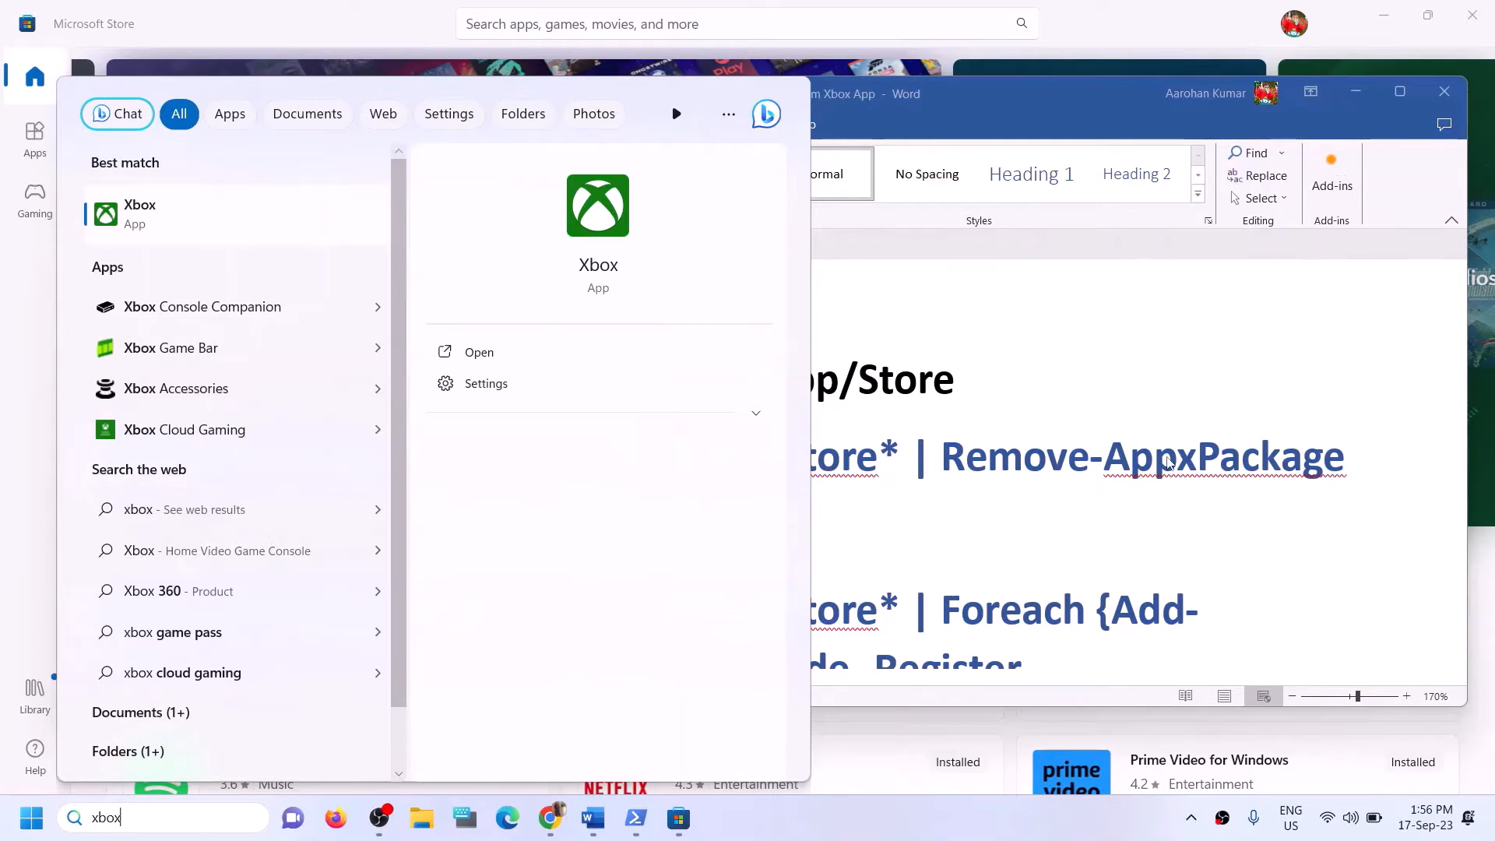
Copy the command Get-AppxPackage -allusers *WindowsStore* | Remove-AppxPackage from Step 11 of the Word document.
left_click(895, 379)
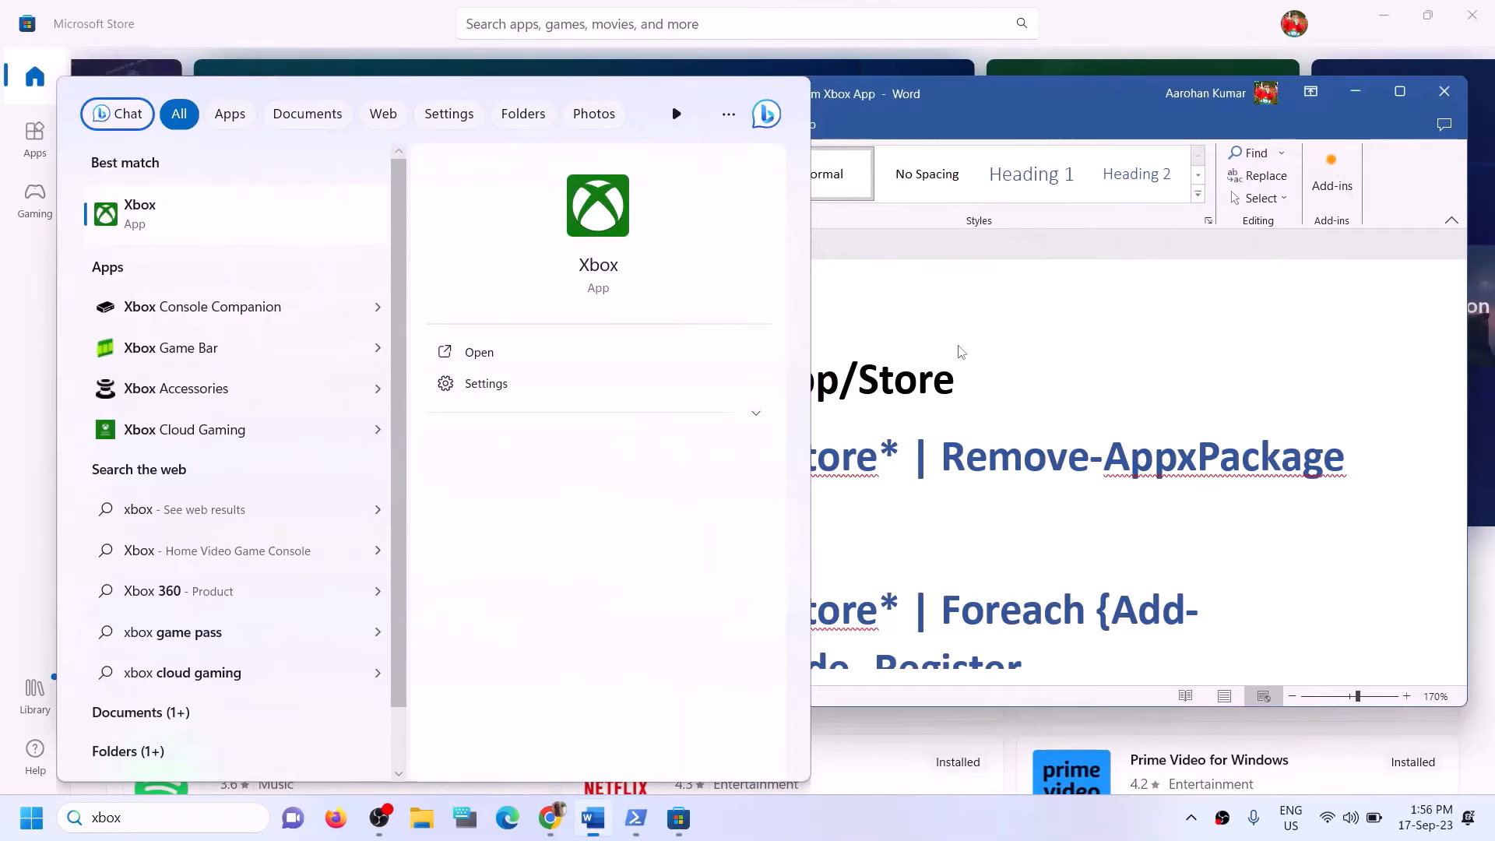
left_click_drag(1359, 459, 163, 461)
right_click(164, 461)
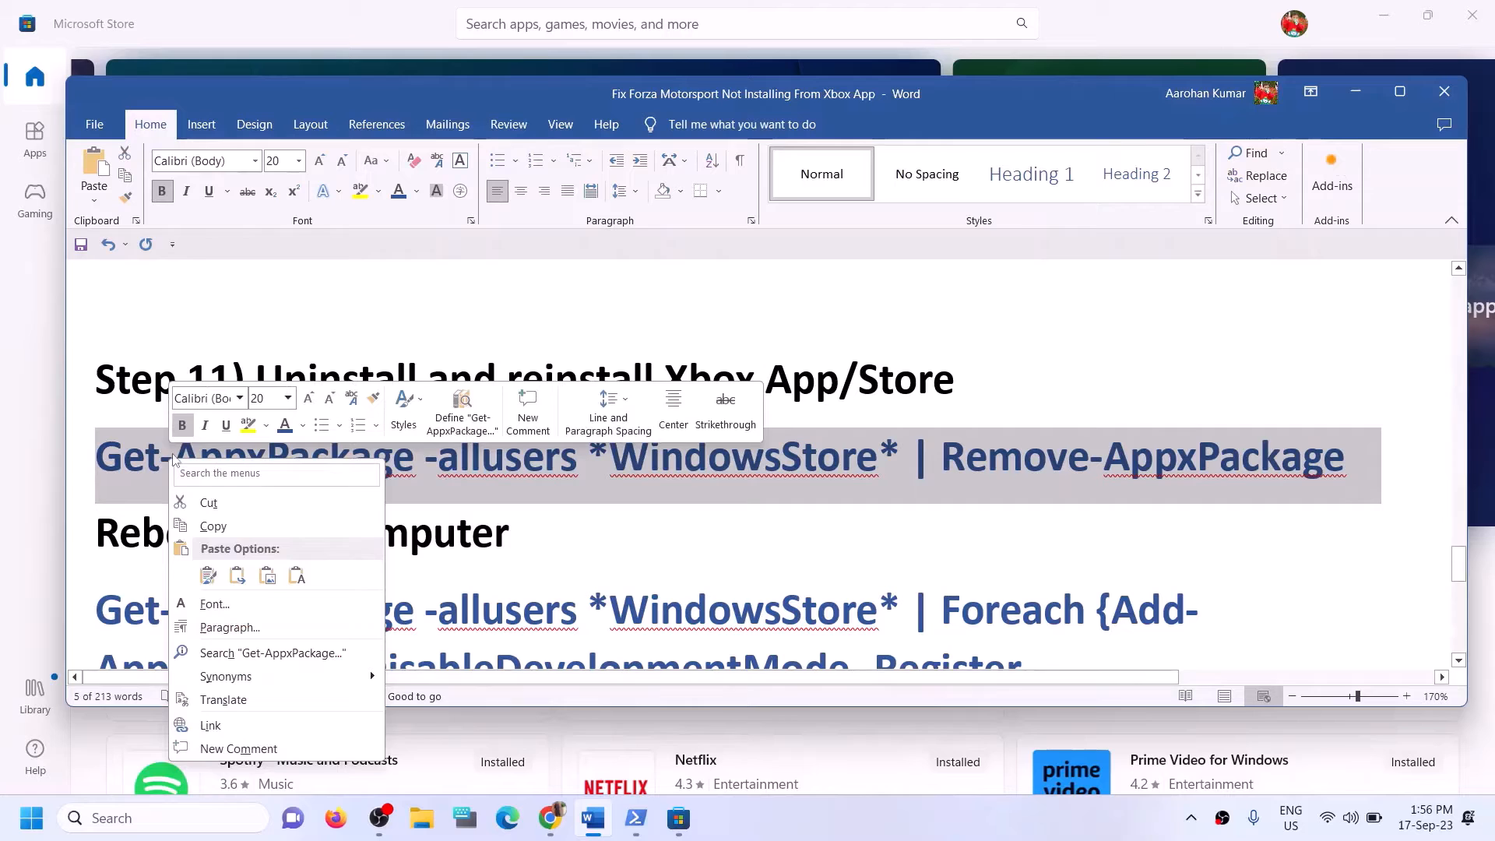
left_click(227, 525)
Open Windows PowerShell as administrator and run the copied command to remove the WindowsStore package for all users.
left_click(204, 827)
type("po")
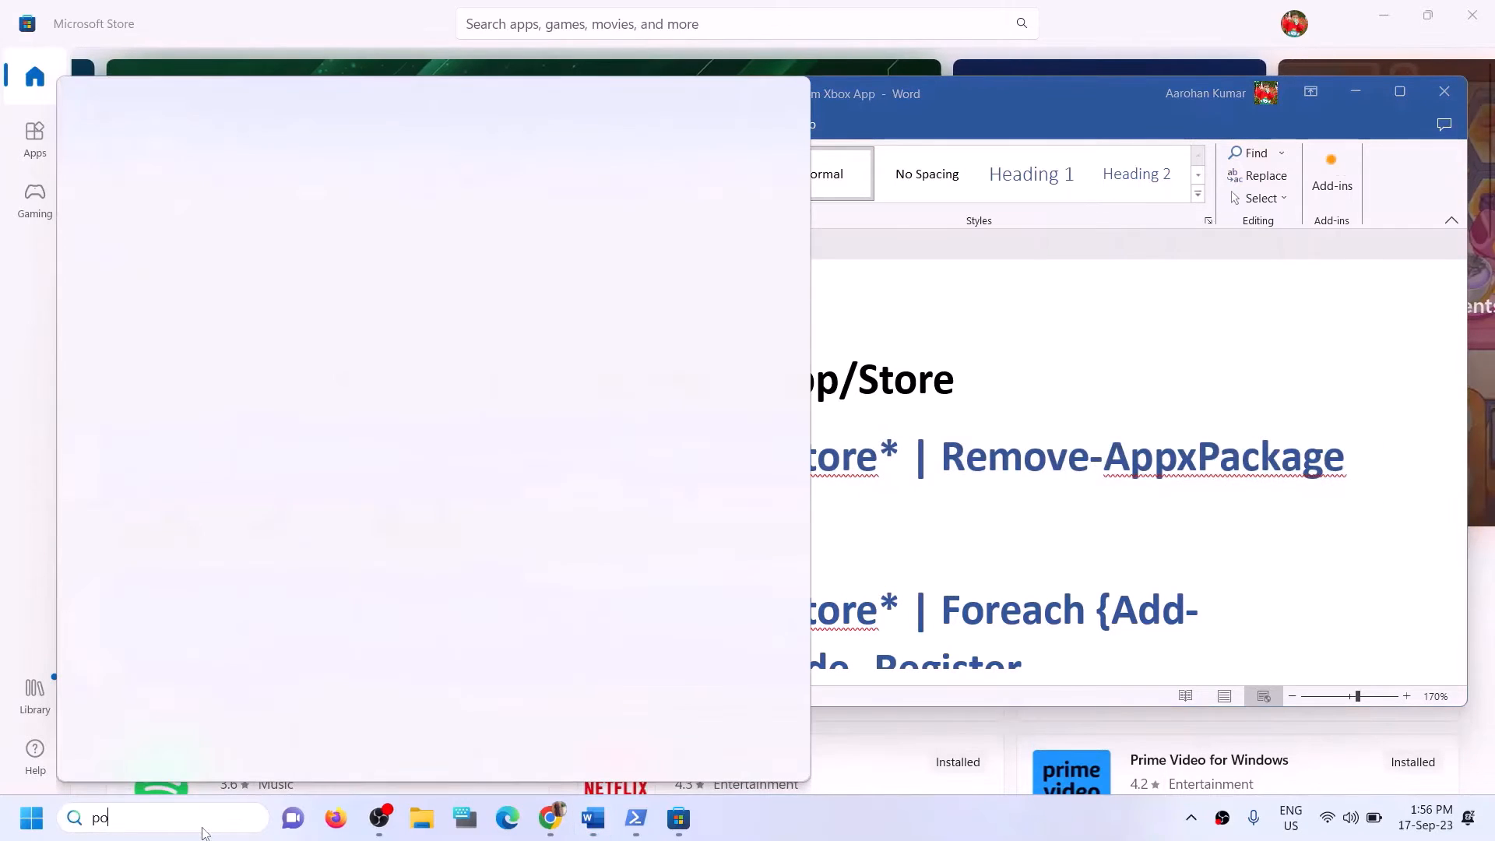
type("wershell")
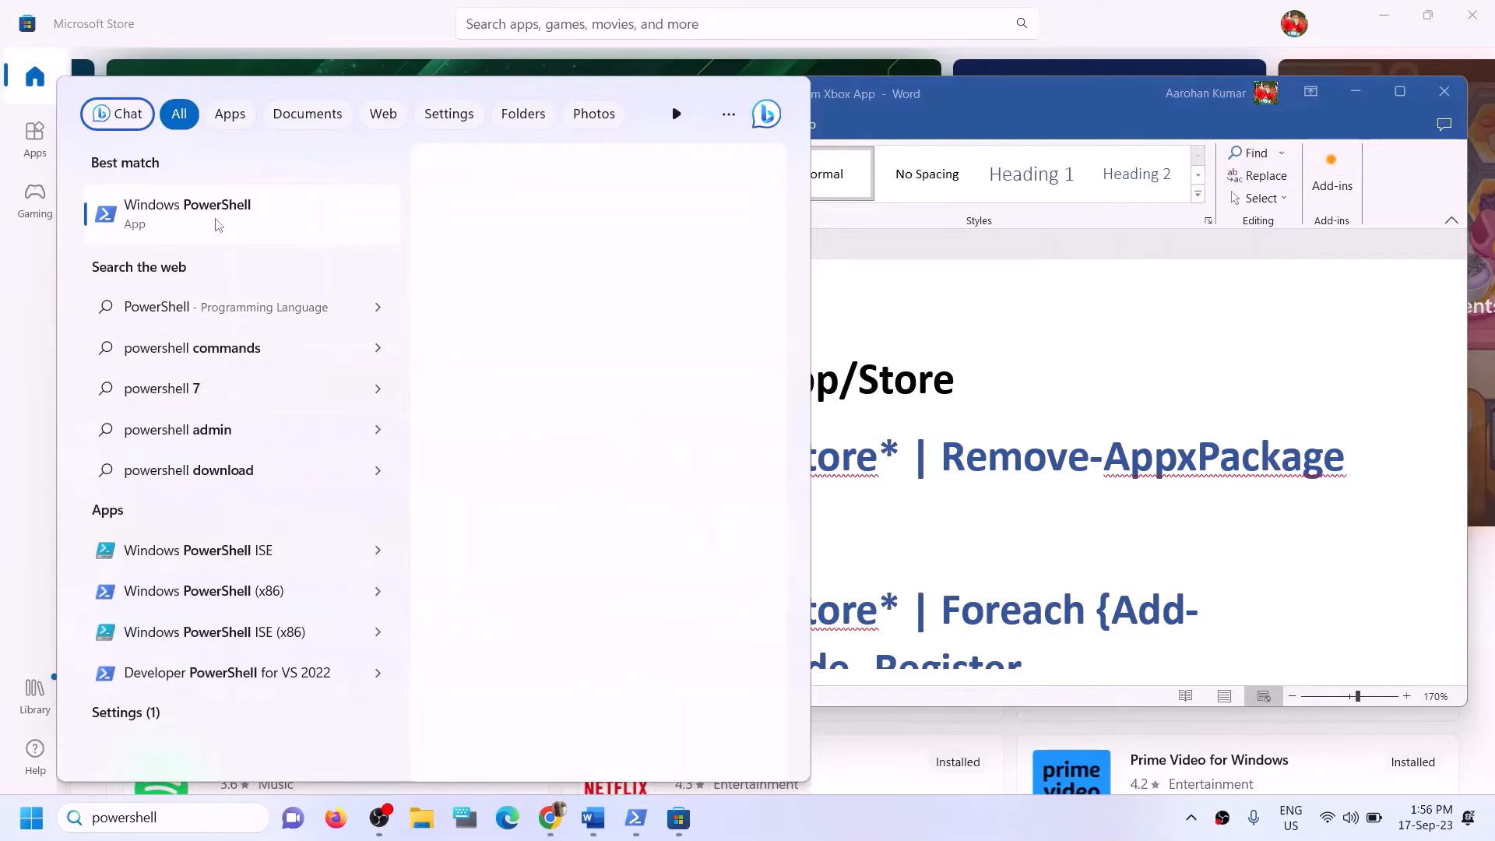
right_click(280, 223)
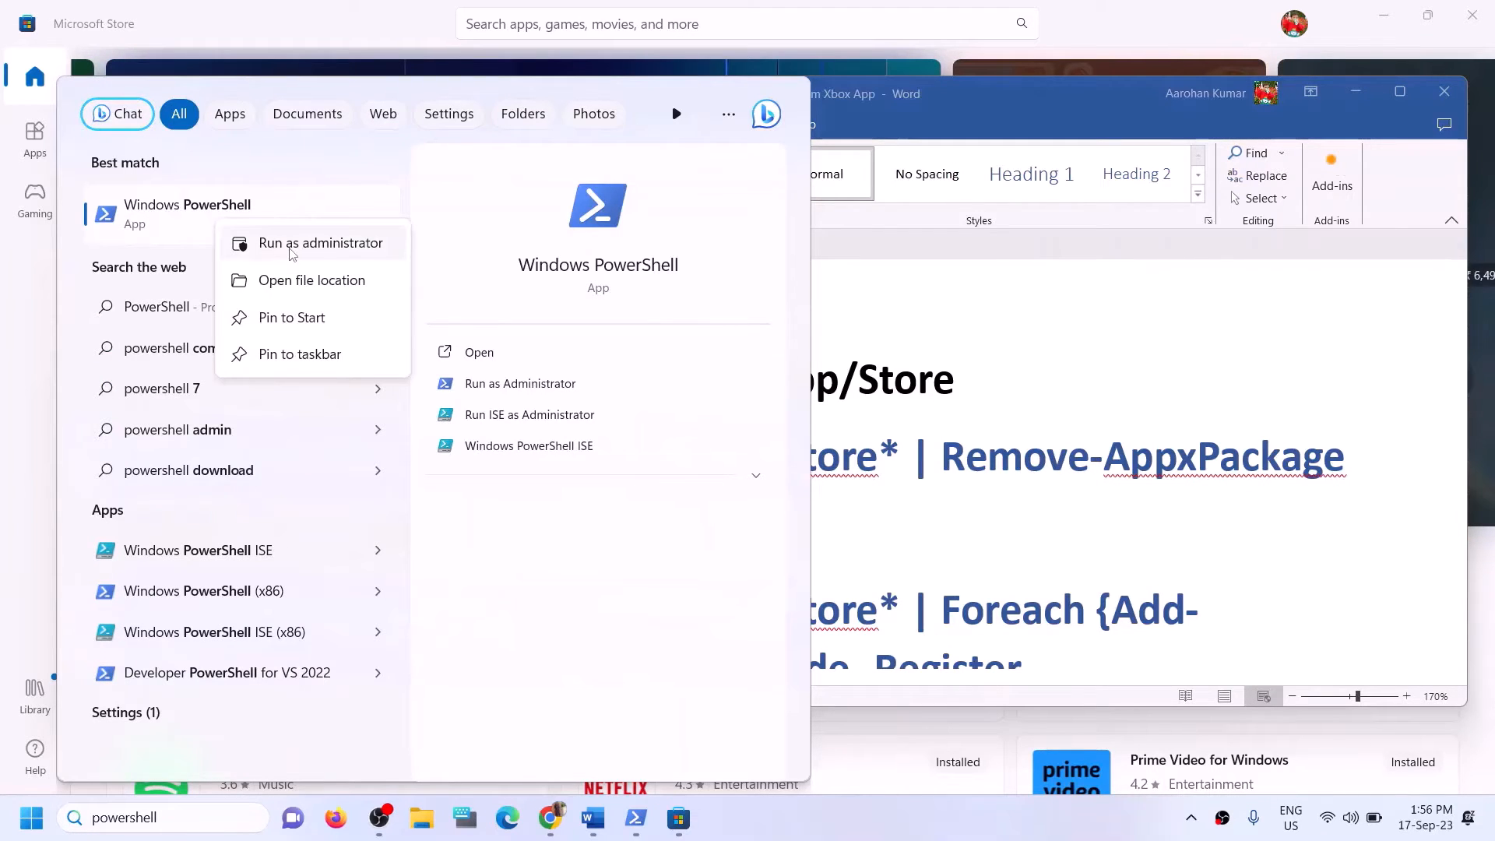
left_click(291, 247)
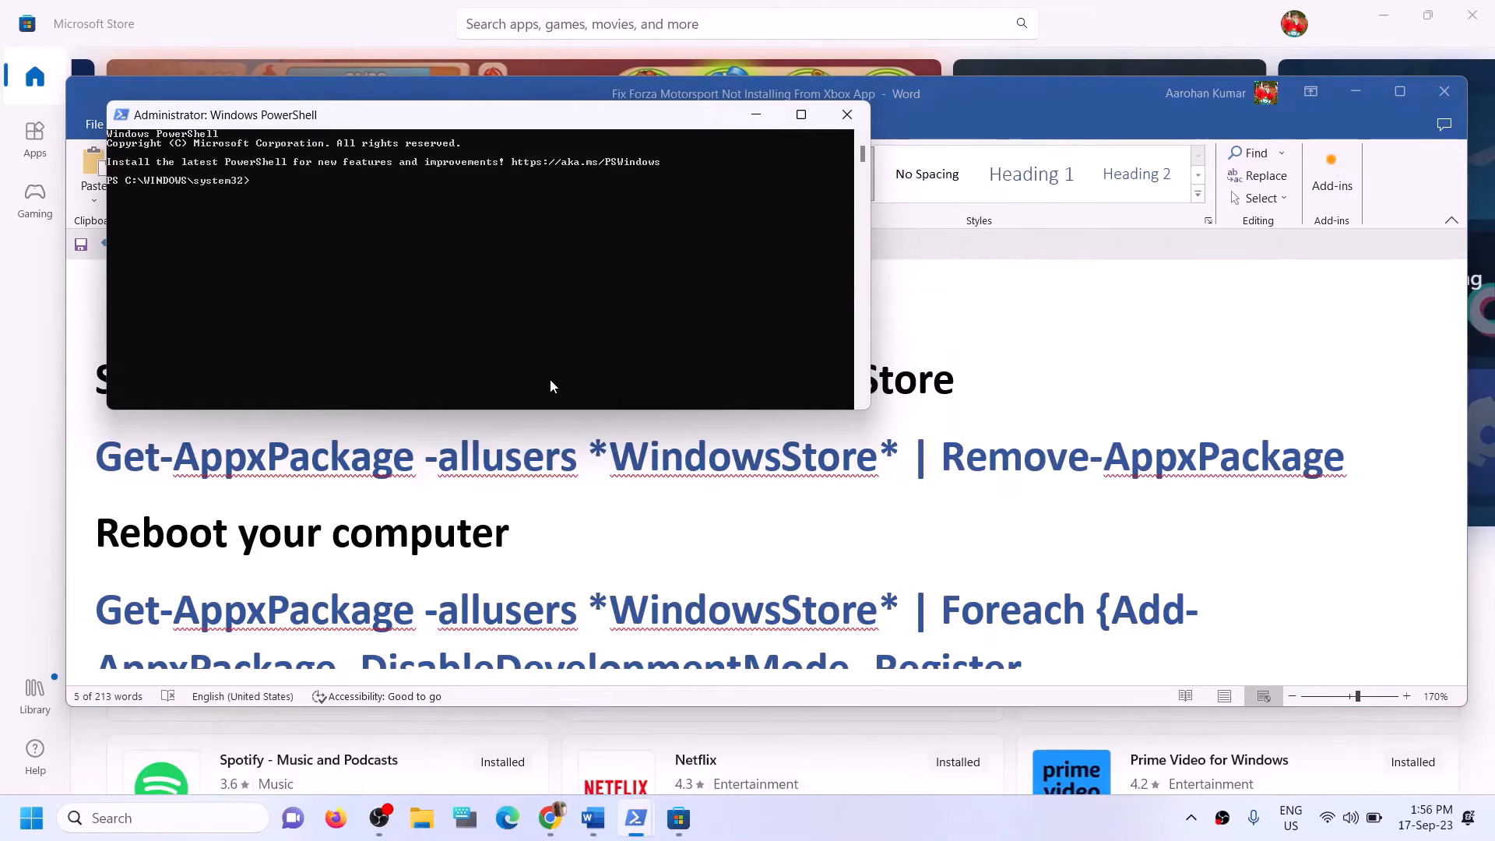
right_click(550, 386)
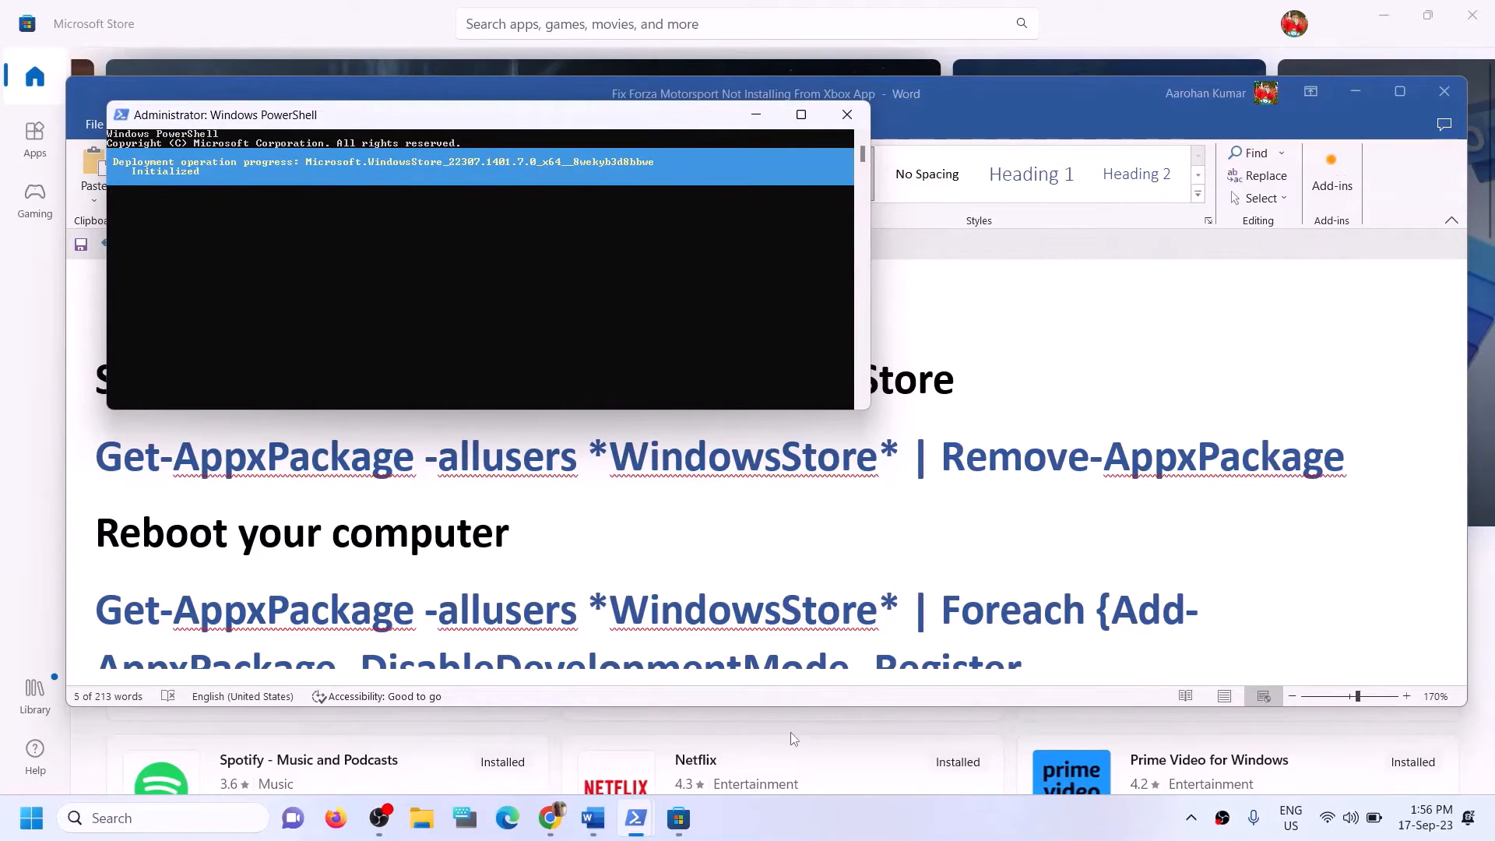
left_click(325, 23)
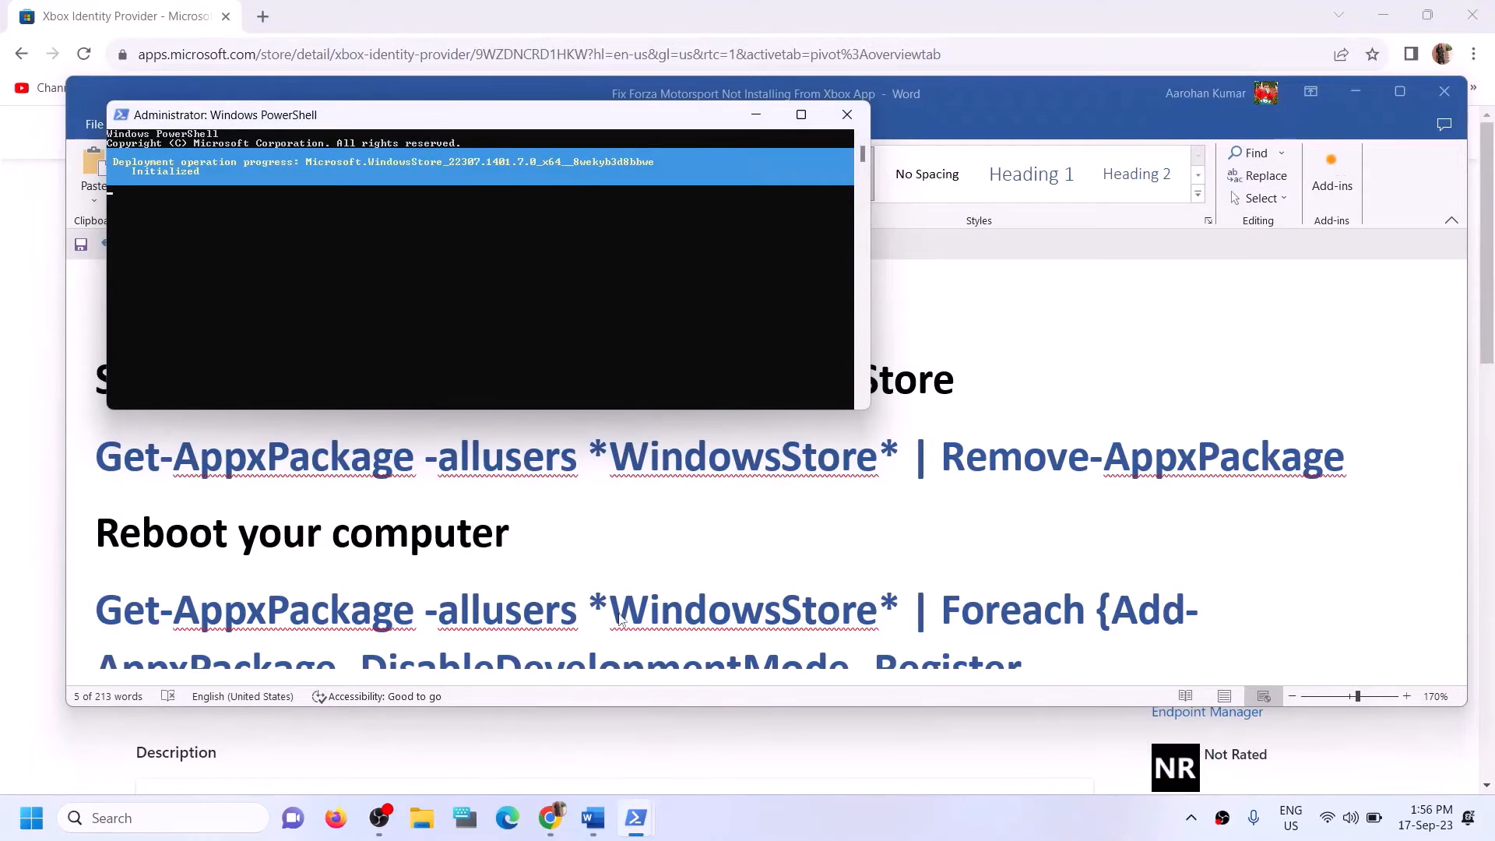
In the Word document, copy the command Get-AppxPackage -allusers *WindowsStore* | Foreach {Add-AppxPackage -DisableDevelopmentMode -Register “$($_.InstallLocation)\AppXManifest.xml”} below the reboot line.
left_click(579, 528)
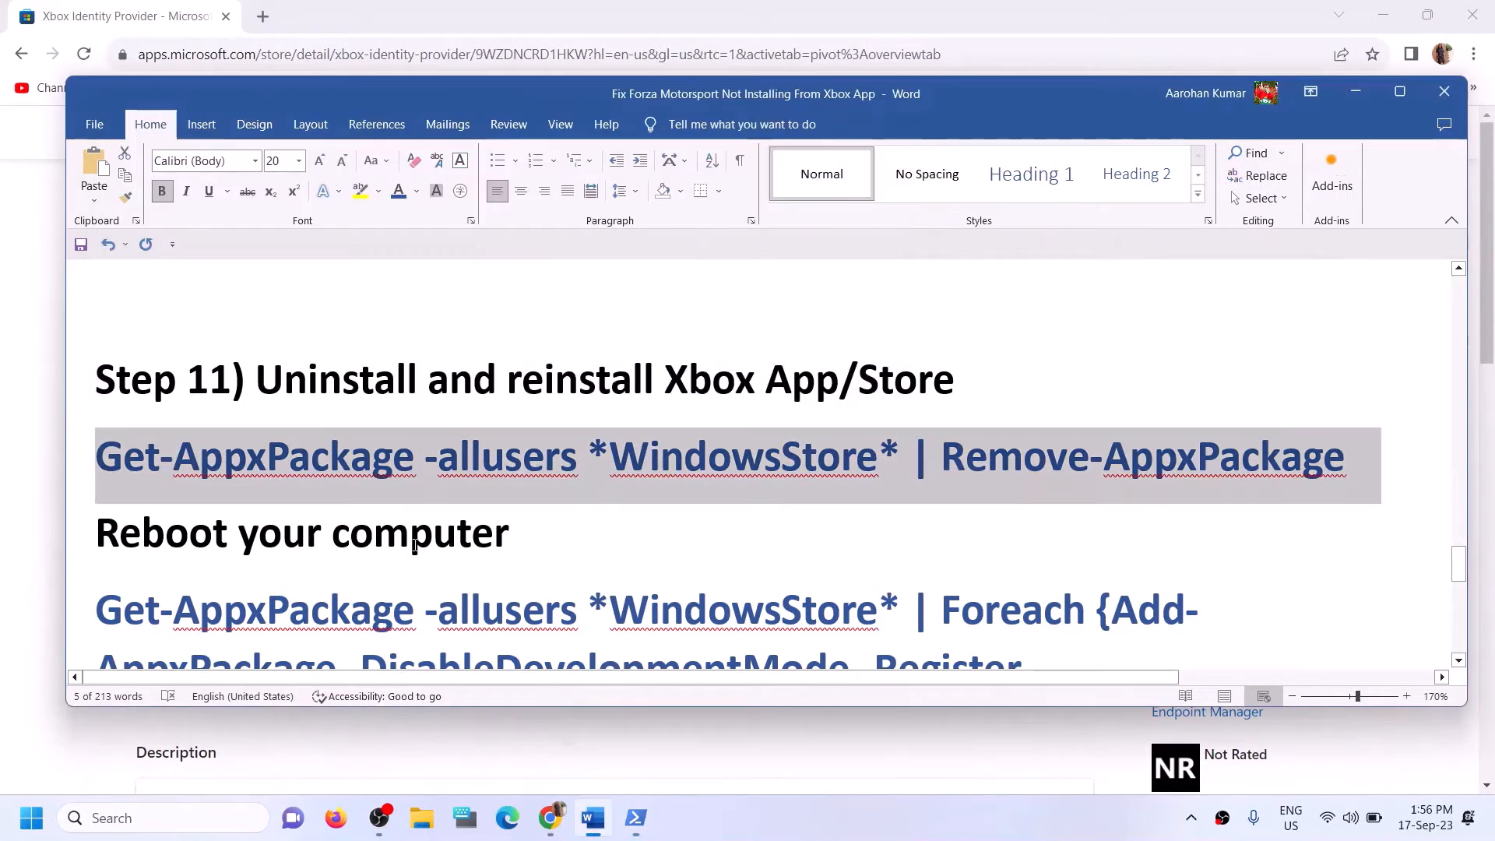
scroll(498, 520, "down", 1)
triple_click(553, 451)
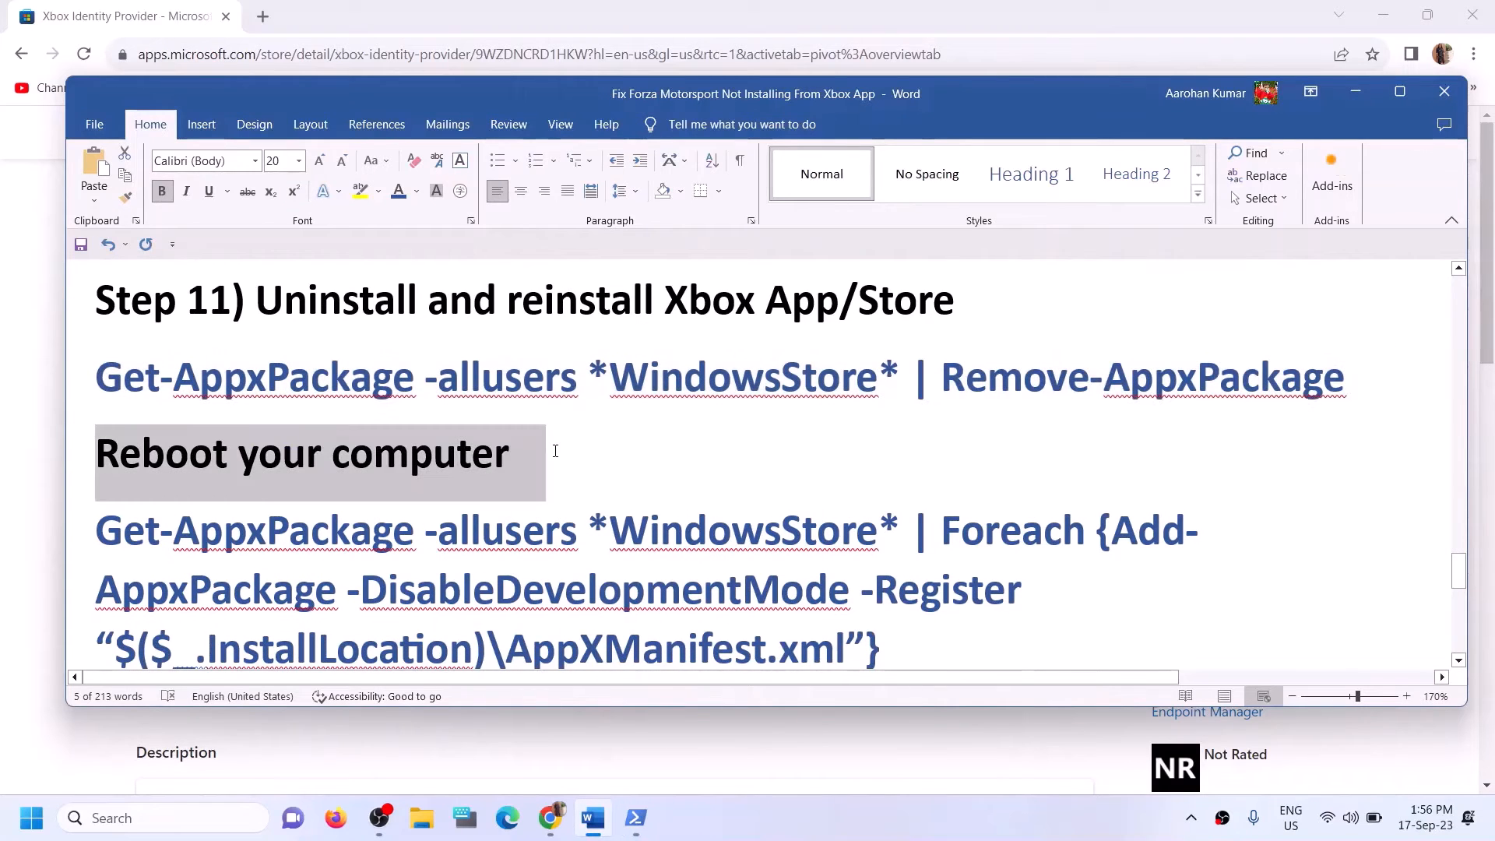
scroll(699, 520, "down", 1)
triple_click(894, 570)
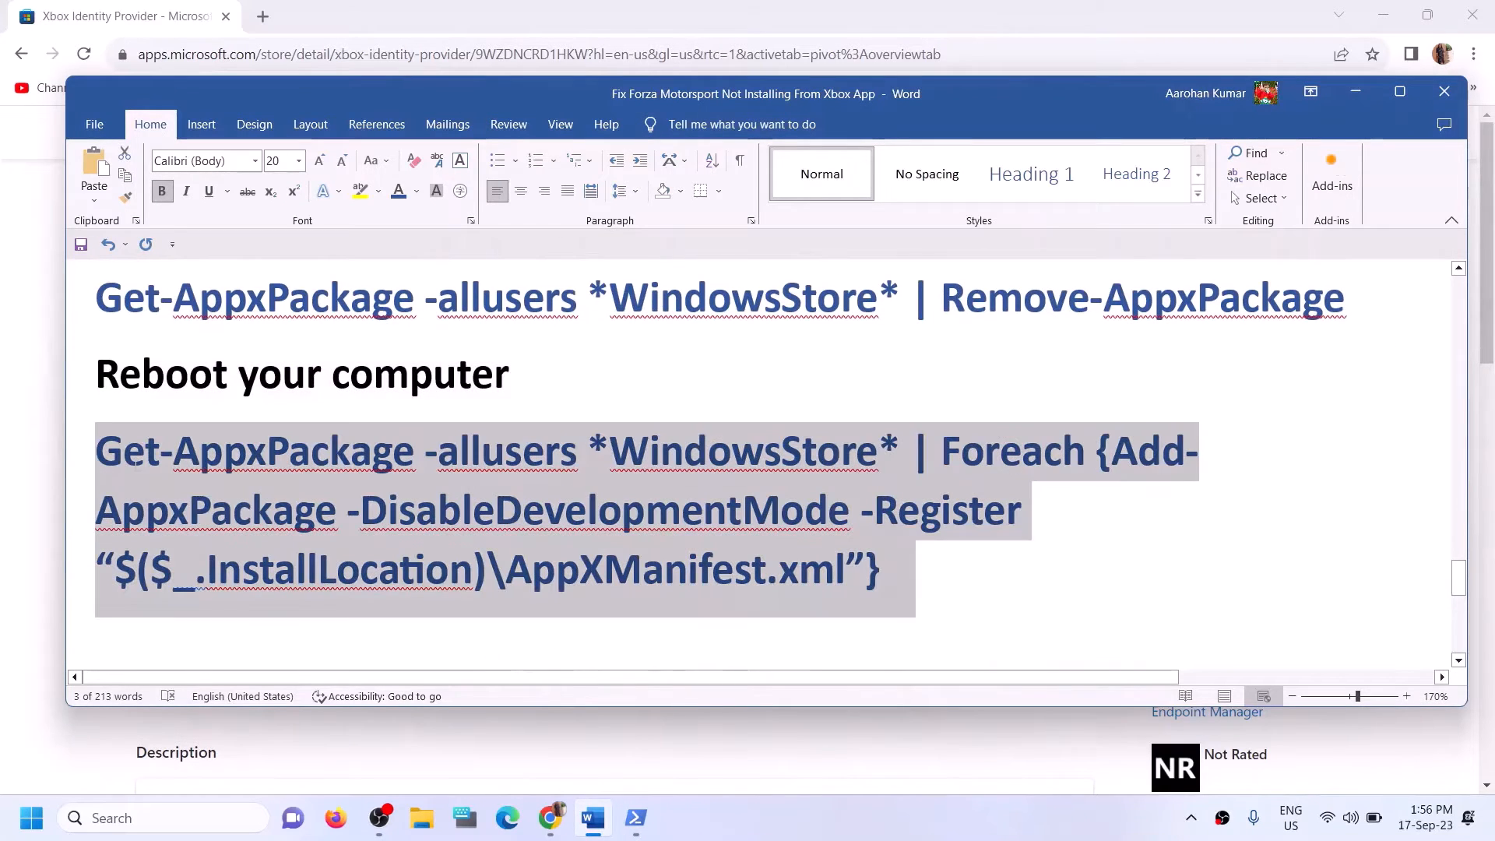
Run the copied Foreach {Add-AppxPackage} command in the administrator PowerShell window to re-register the WindowsStore package.
mouse_move(636, 818)
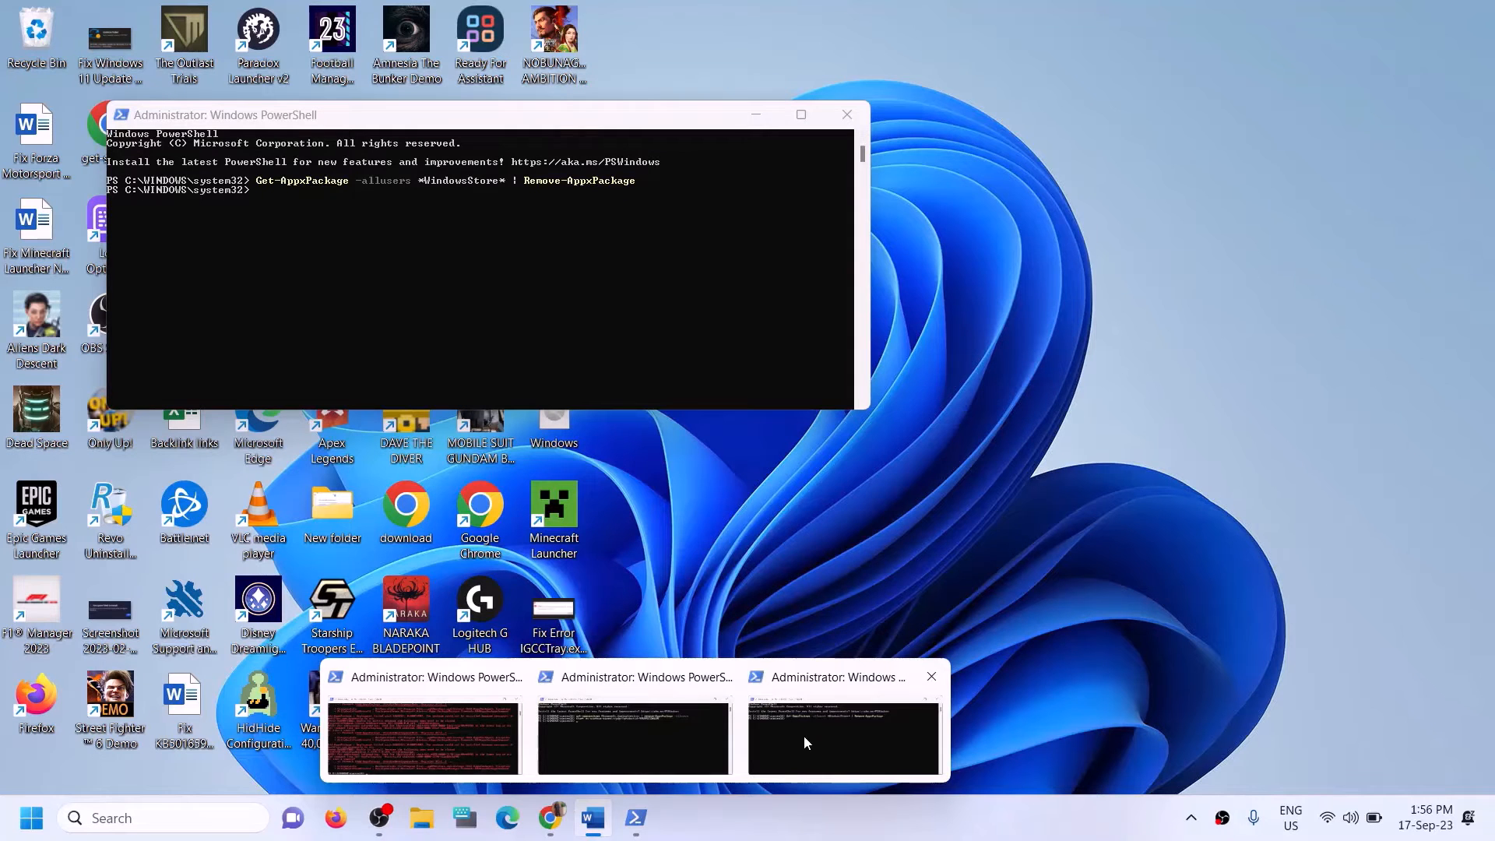
left_click(804, 735)
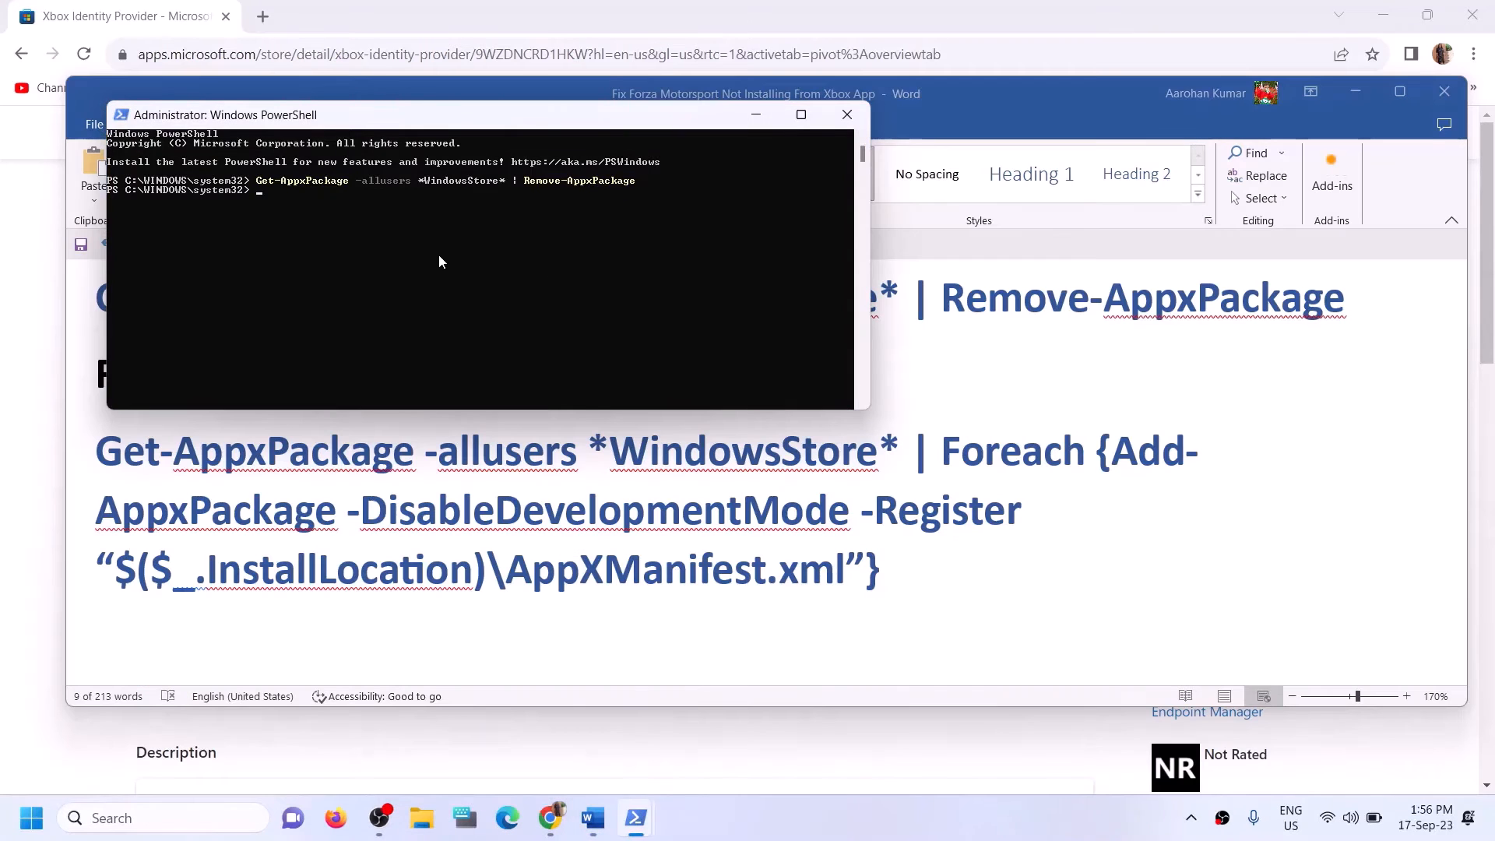
key("alt+Tab")
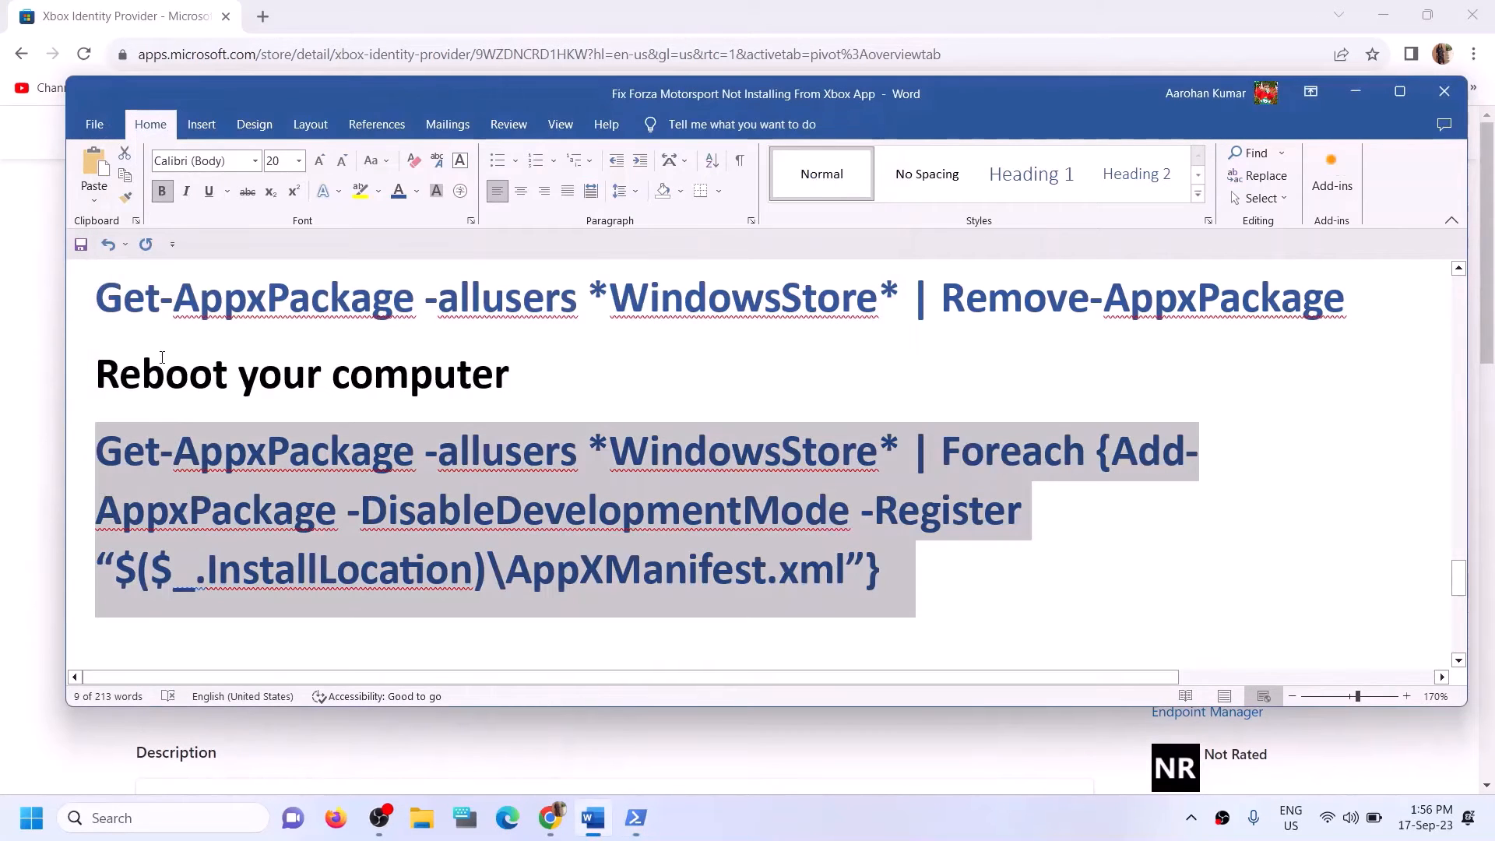
triple_click(518, 379)
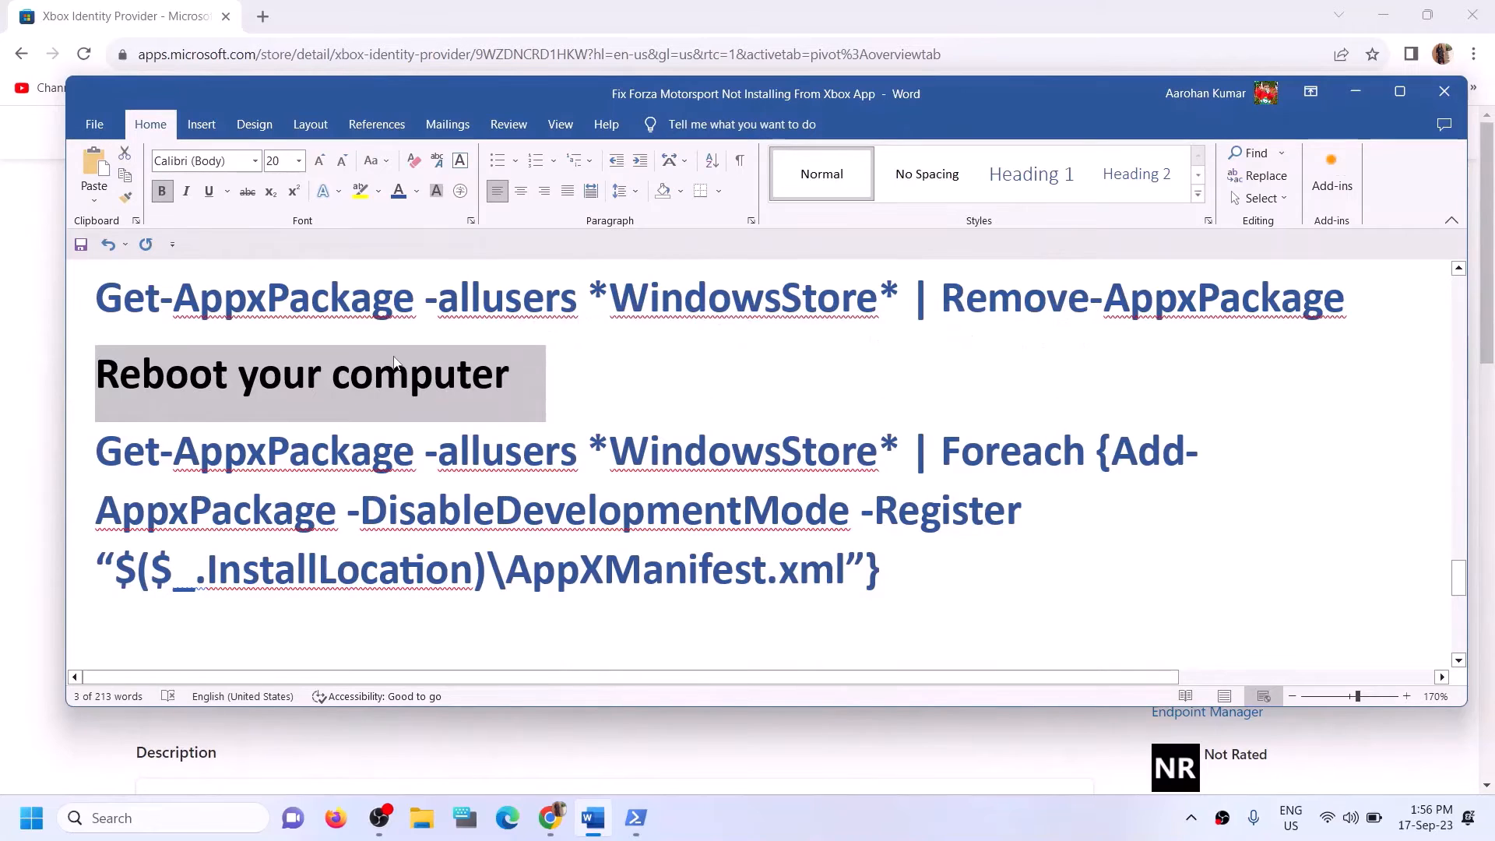
left_click(636, 818)
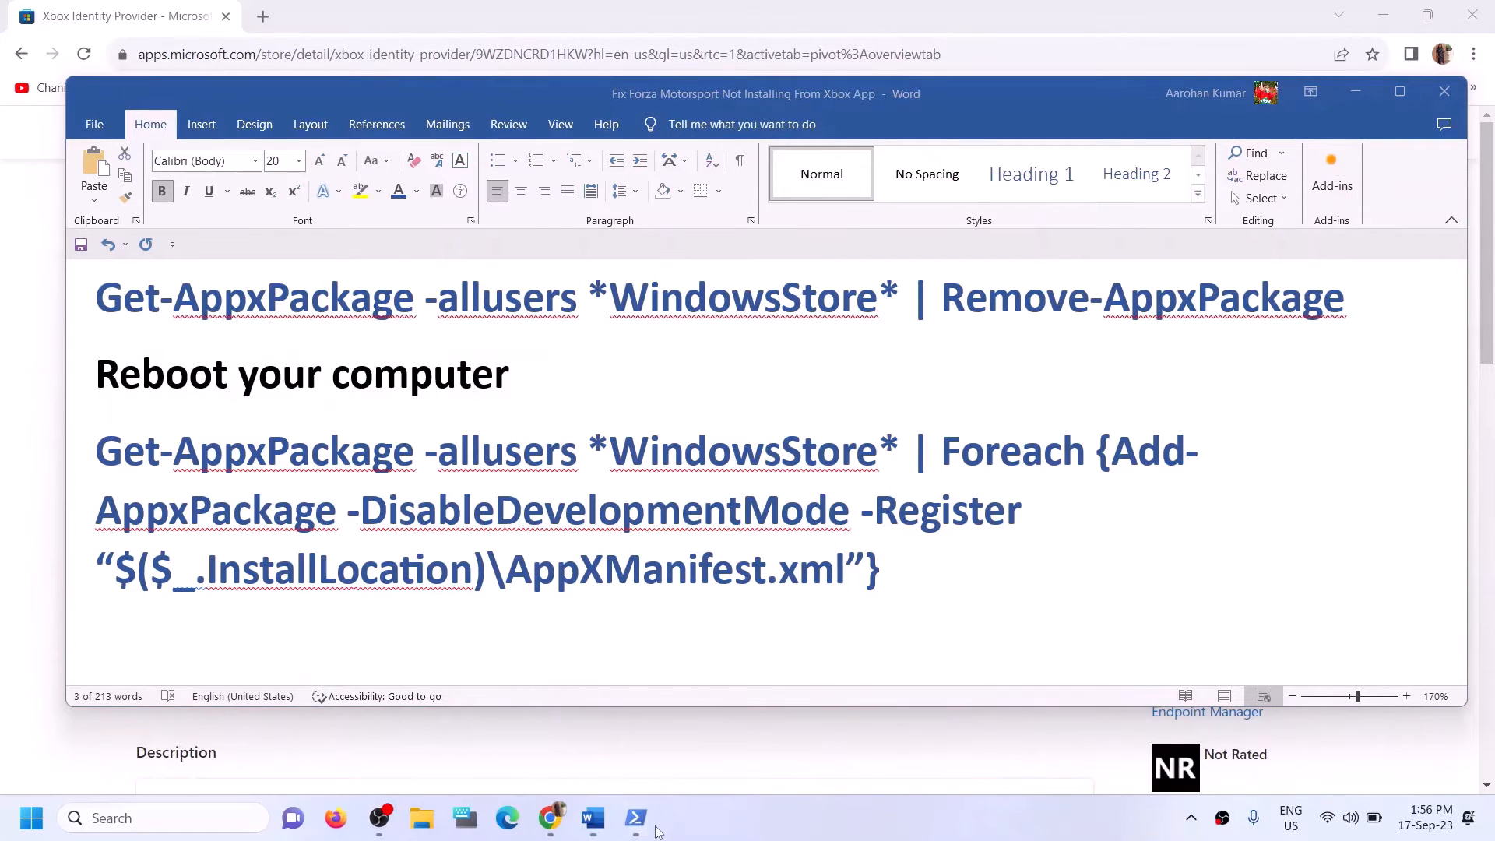
mouse_move(654, 827)
left_click(763, 778)
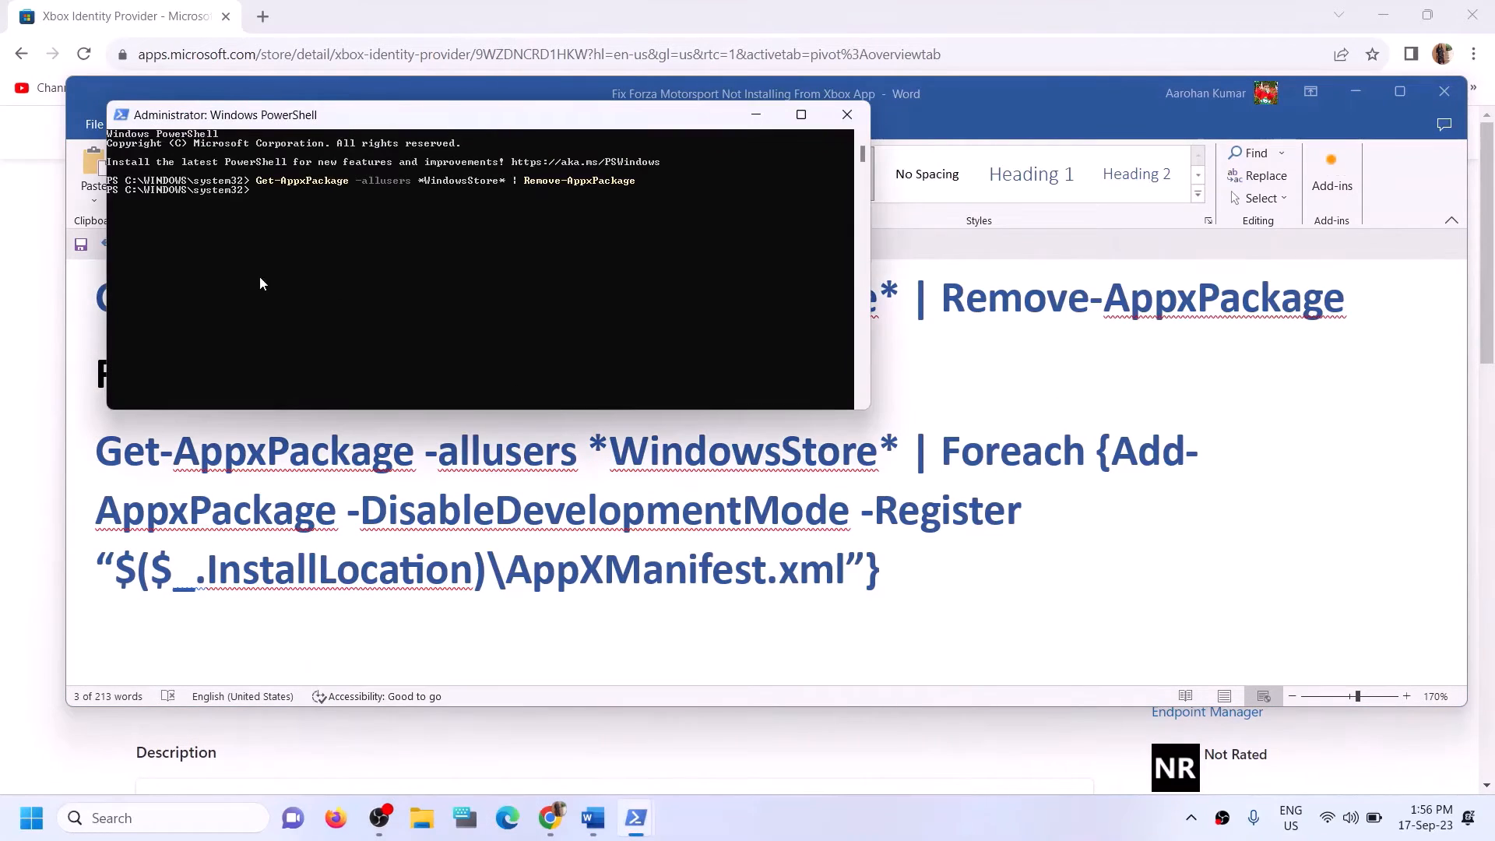
right_click(297, 232)
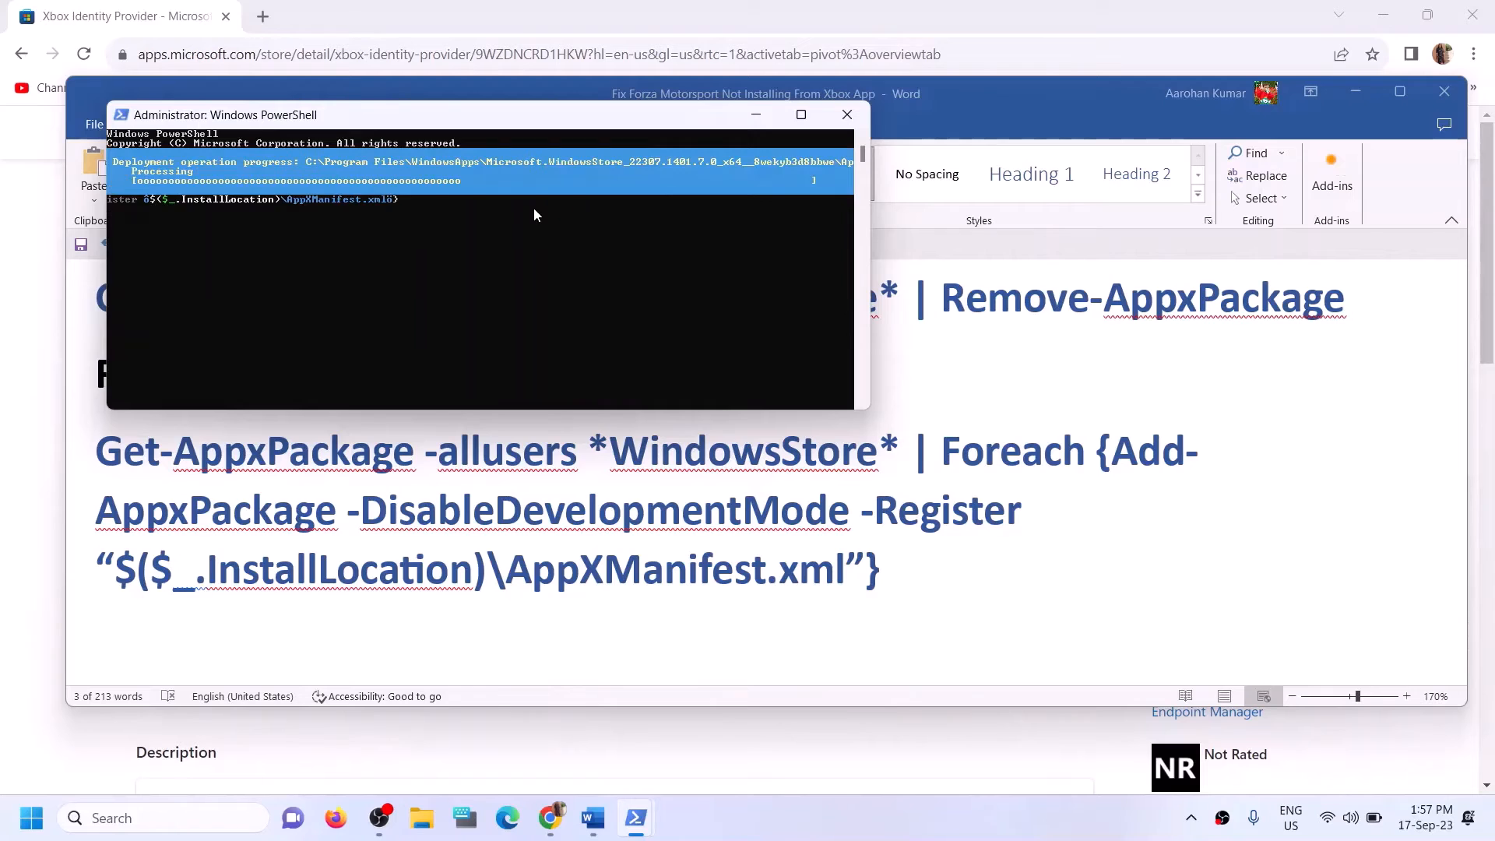
left_click(147, 823)
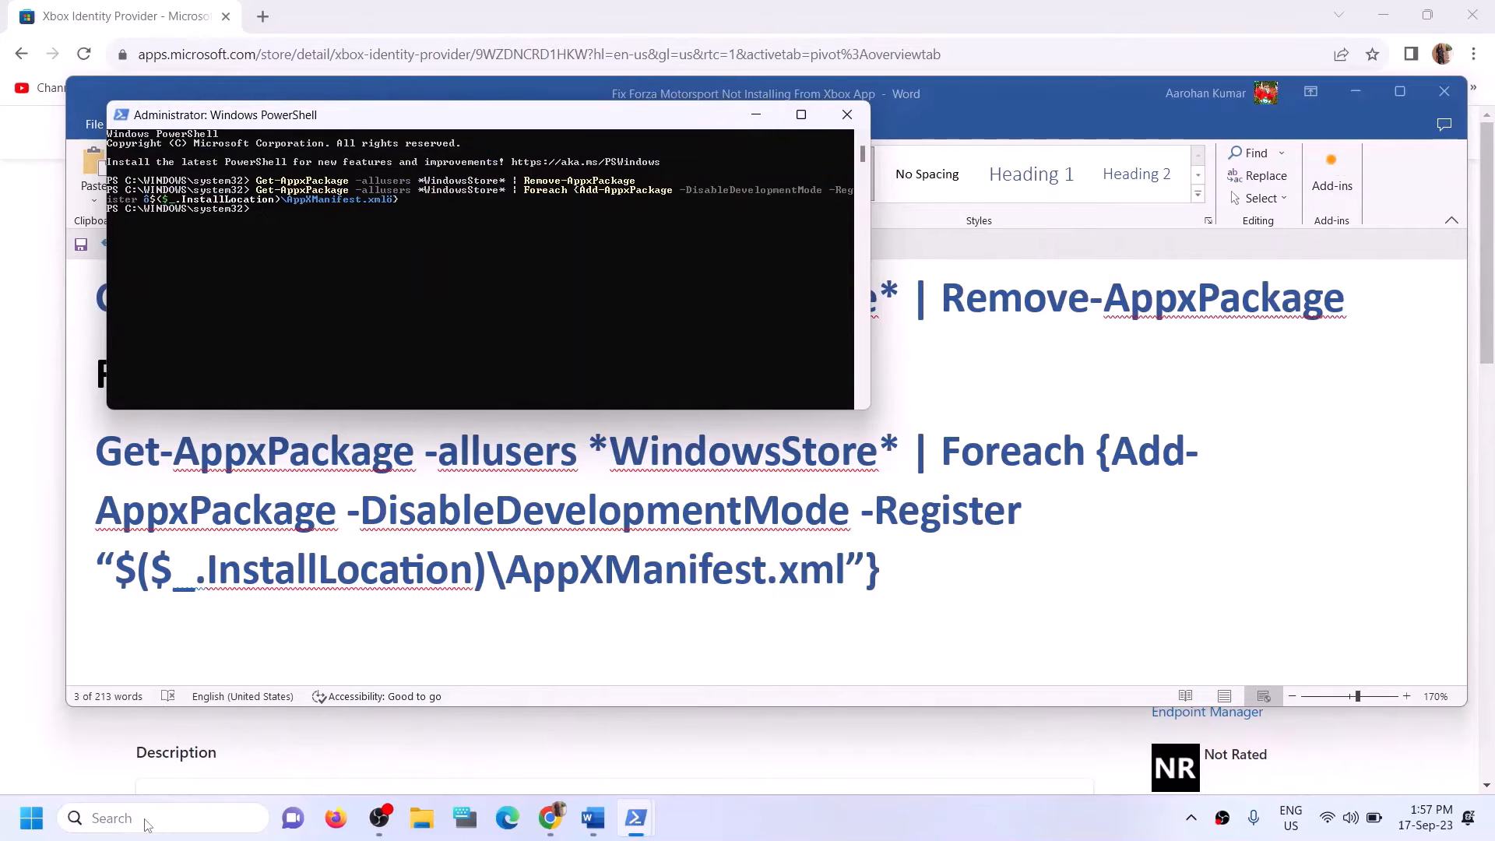
type("store")
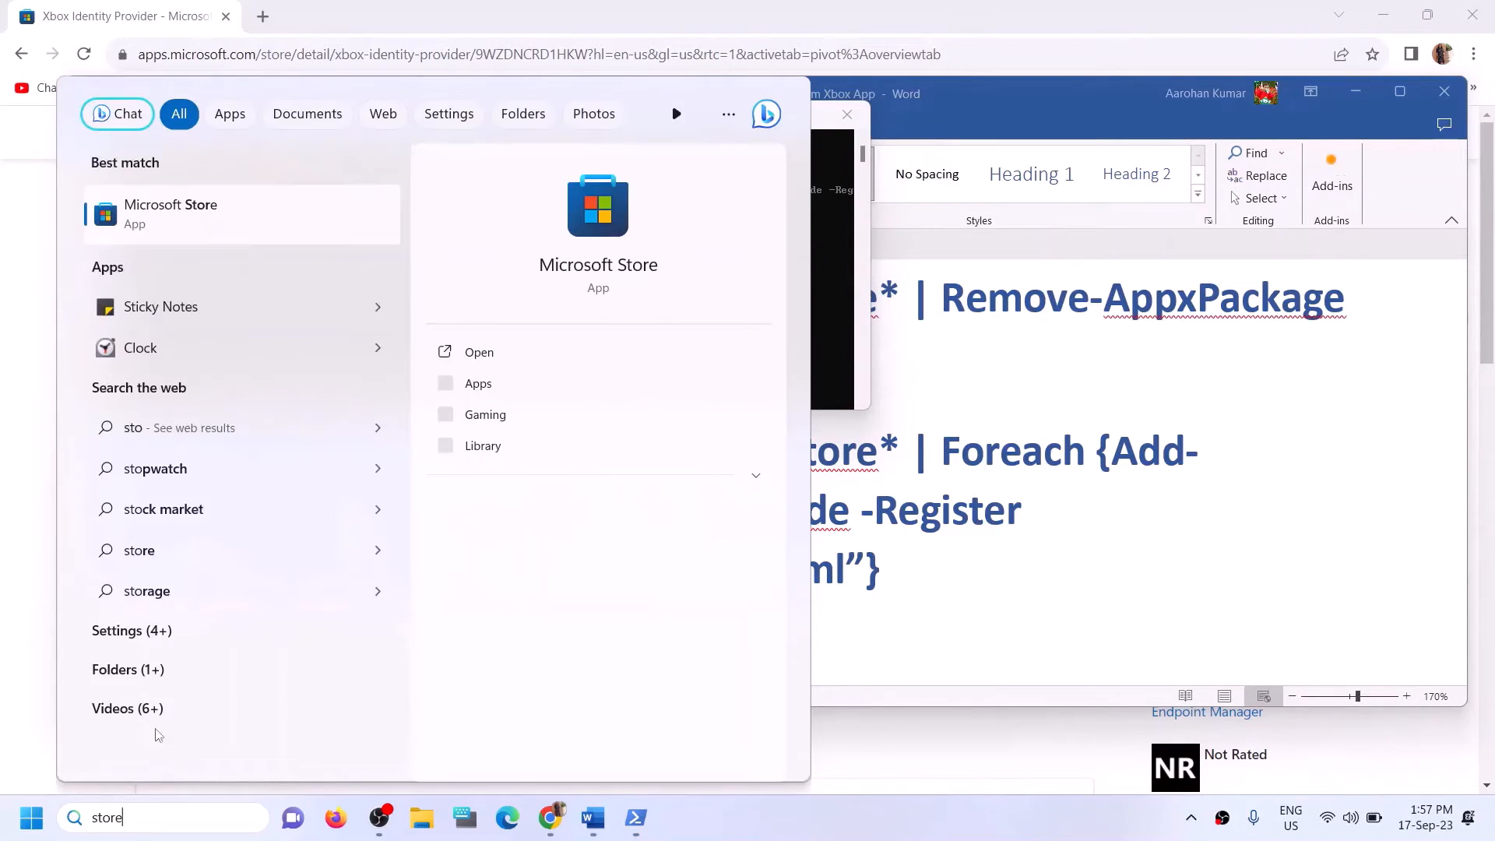
left_click(973, 562)
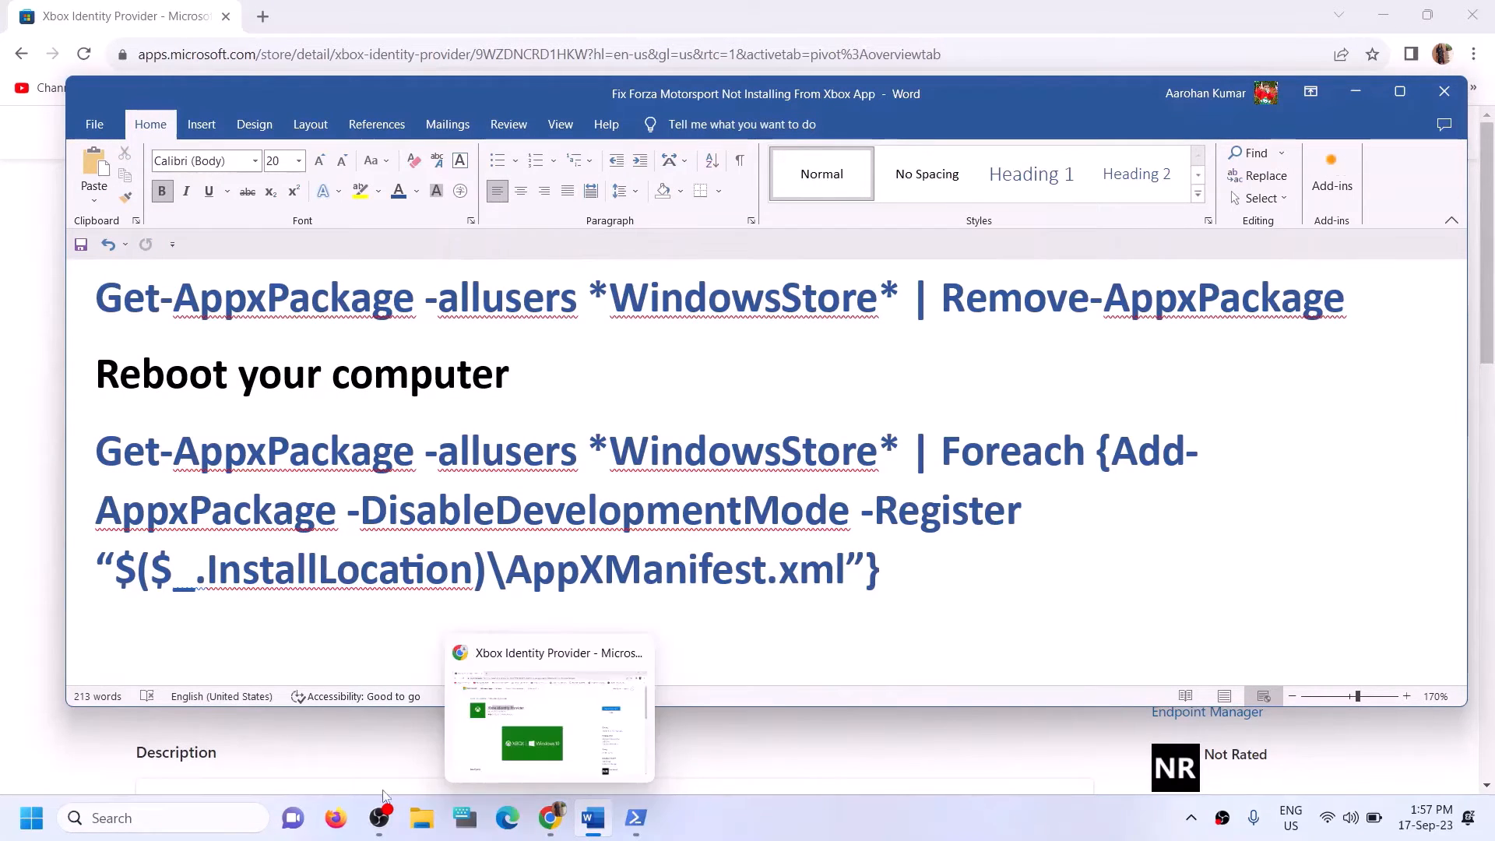
Search Windows for store and open Microsoft Store in a maximized window.
left_click(183, 814)
type("sto")
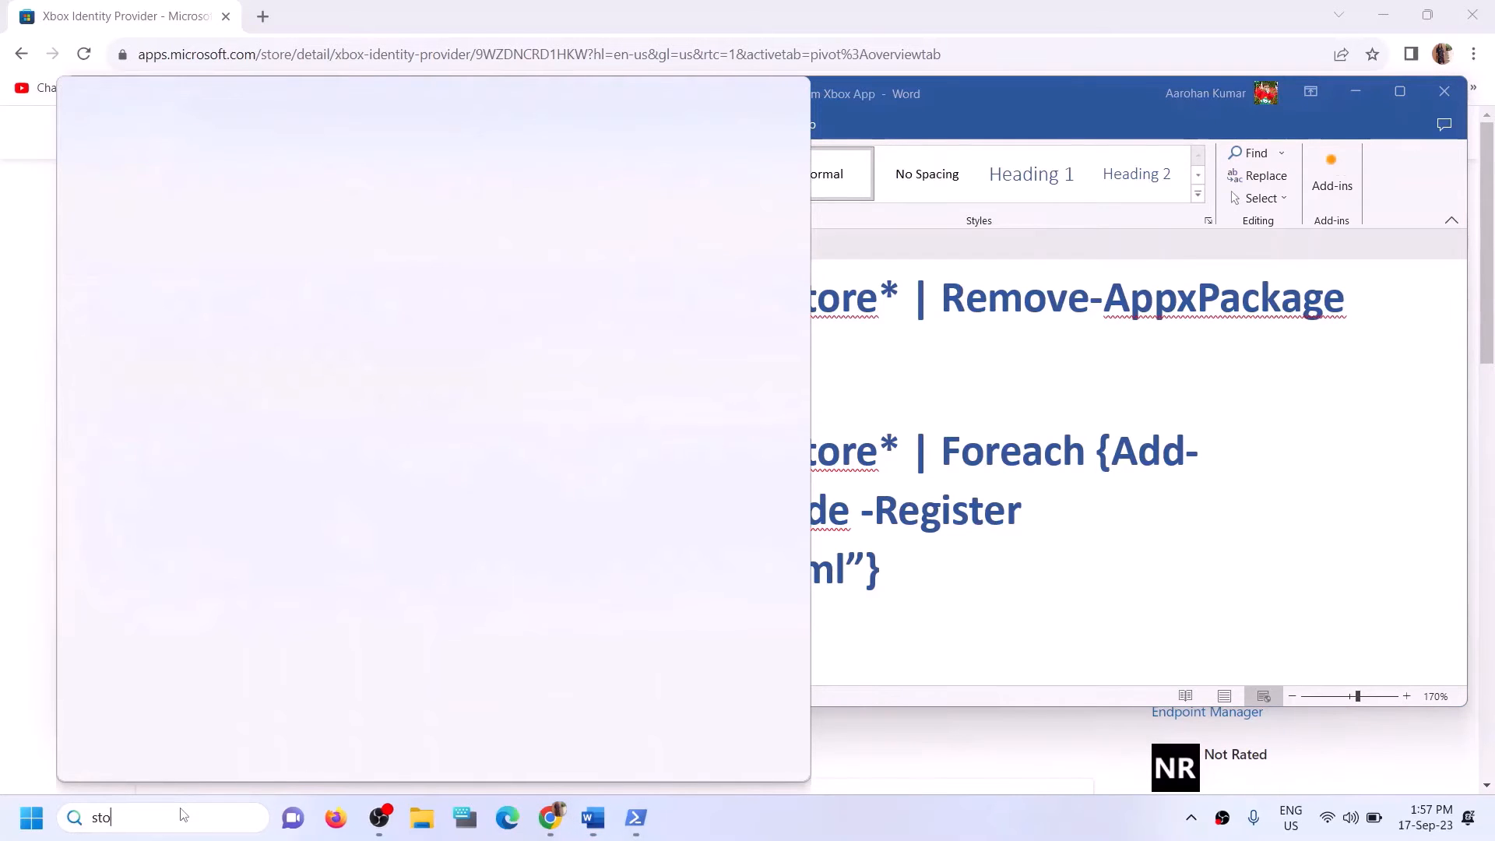
type("re")
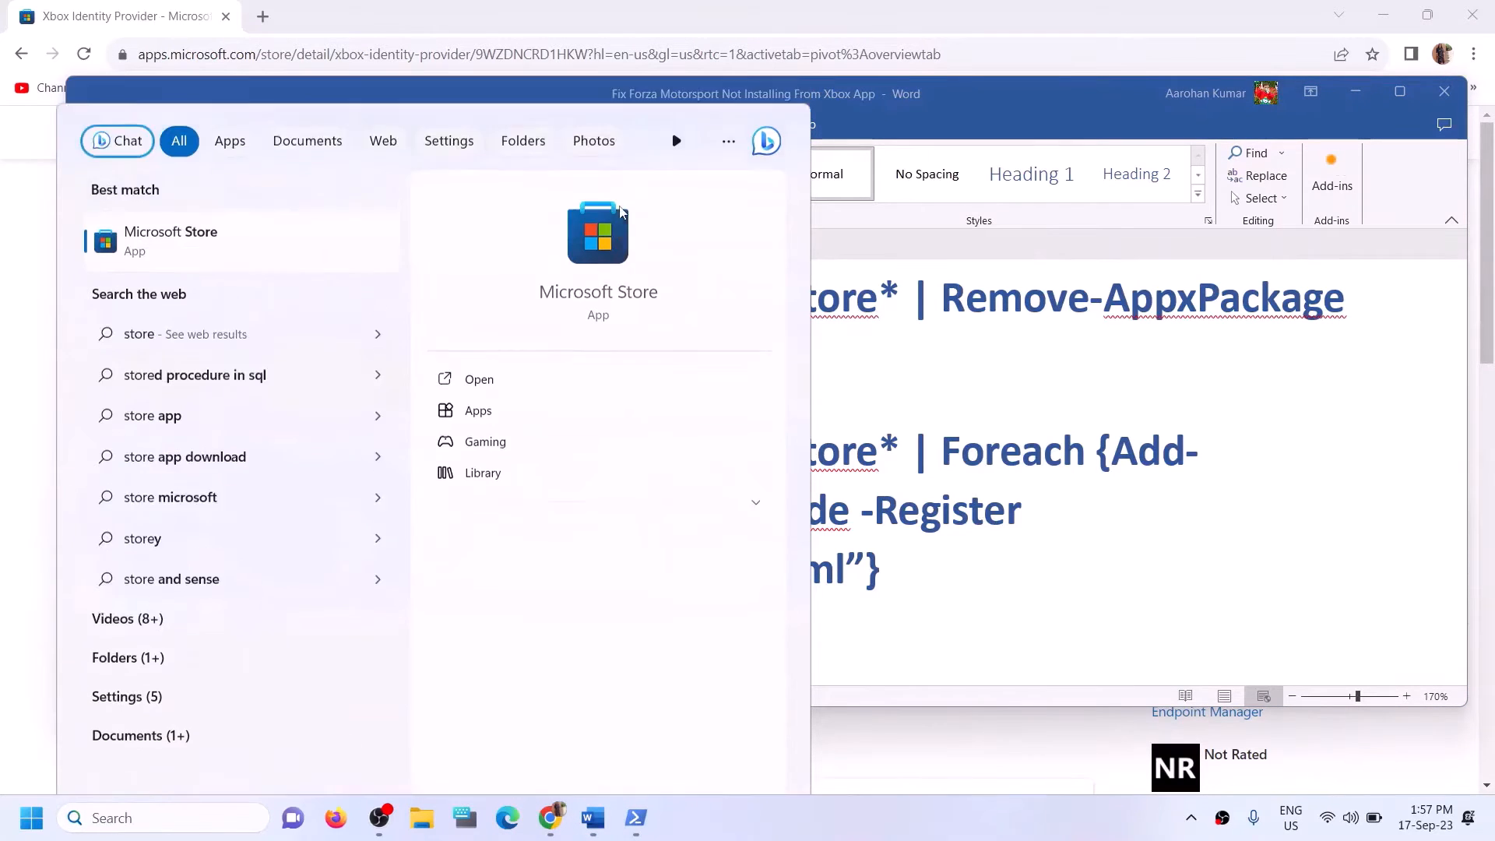
left_click(621, 212)
left_click(1049, 19)
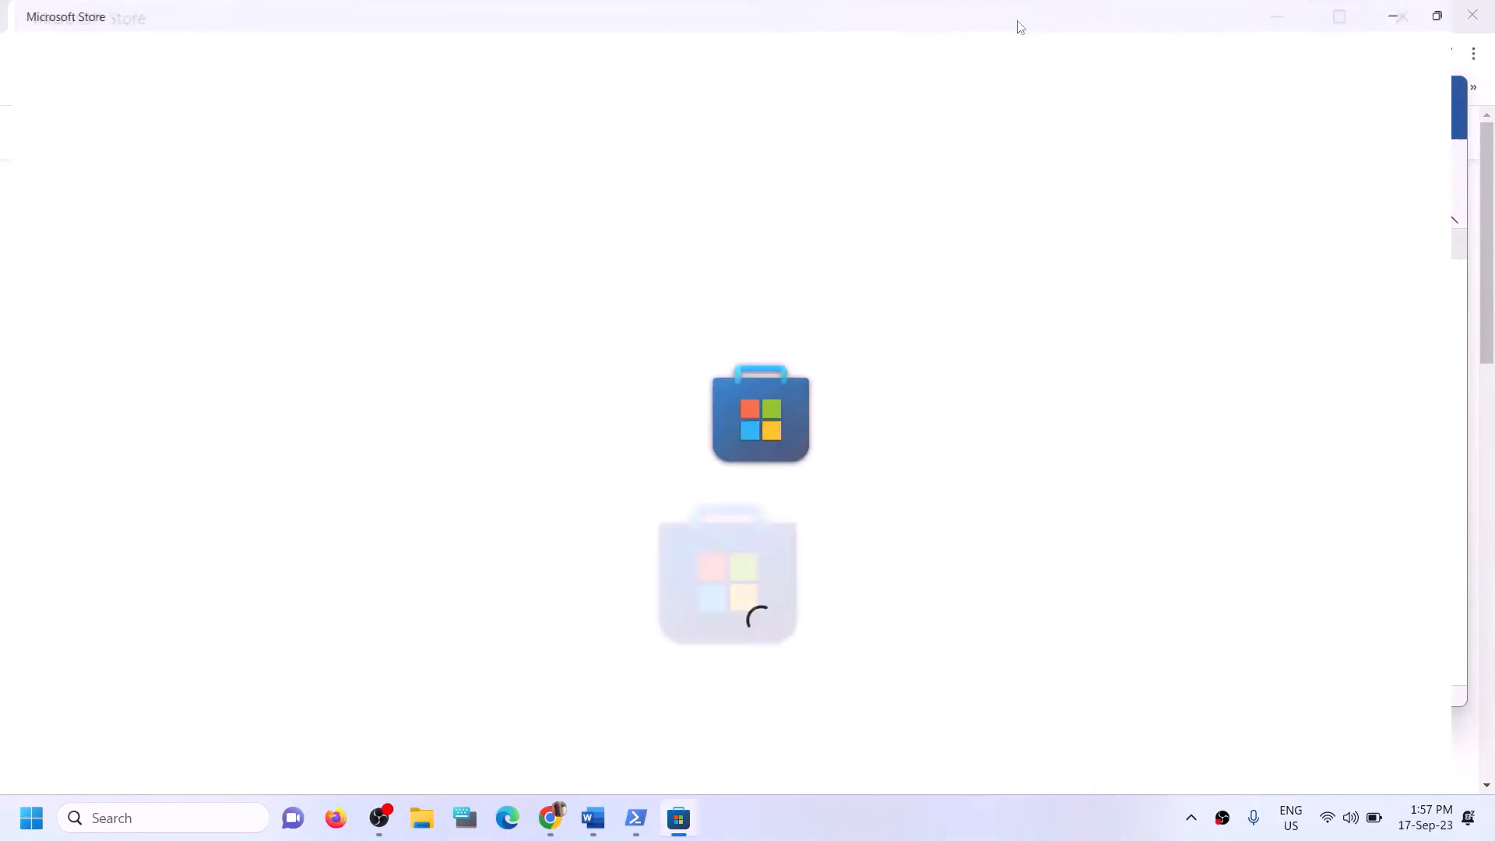
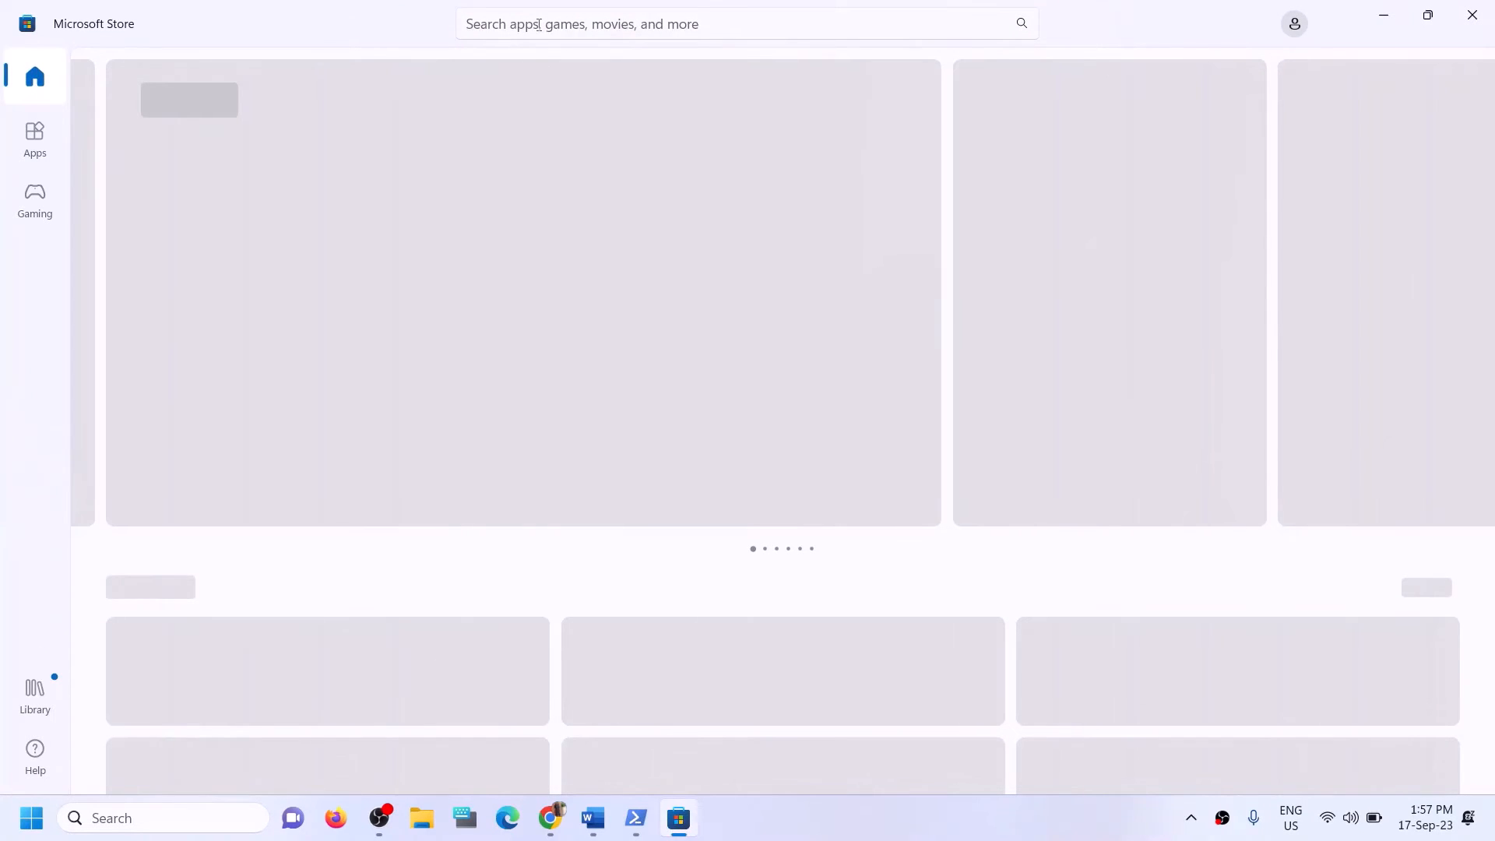
Search Microsoft Store for xbox, install the Xbox app from Microsoft Corporation, and allow the device changes.
left_click(537, 25)
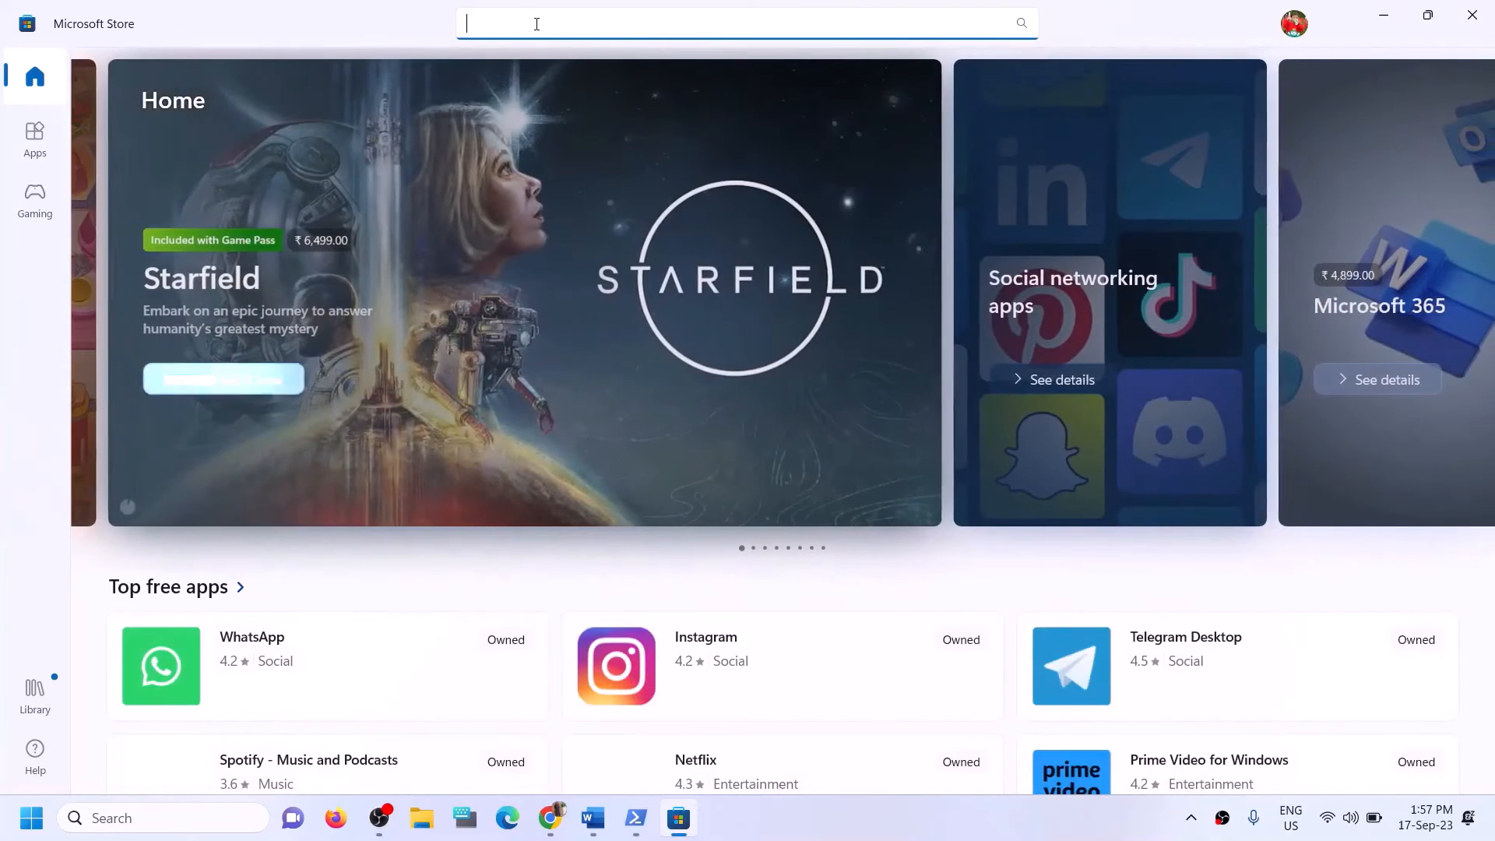
type("xbox")
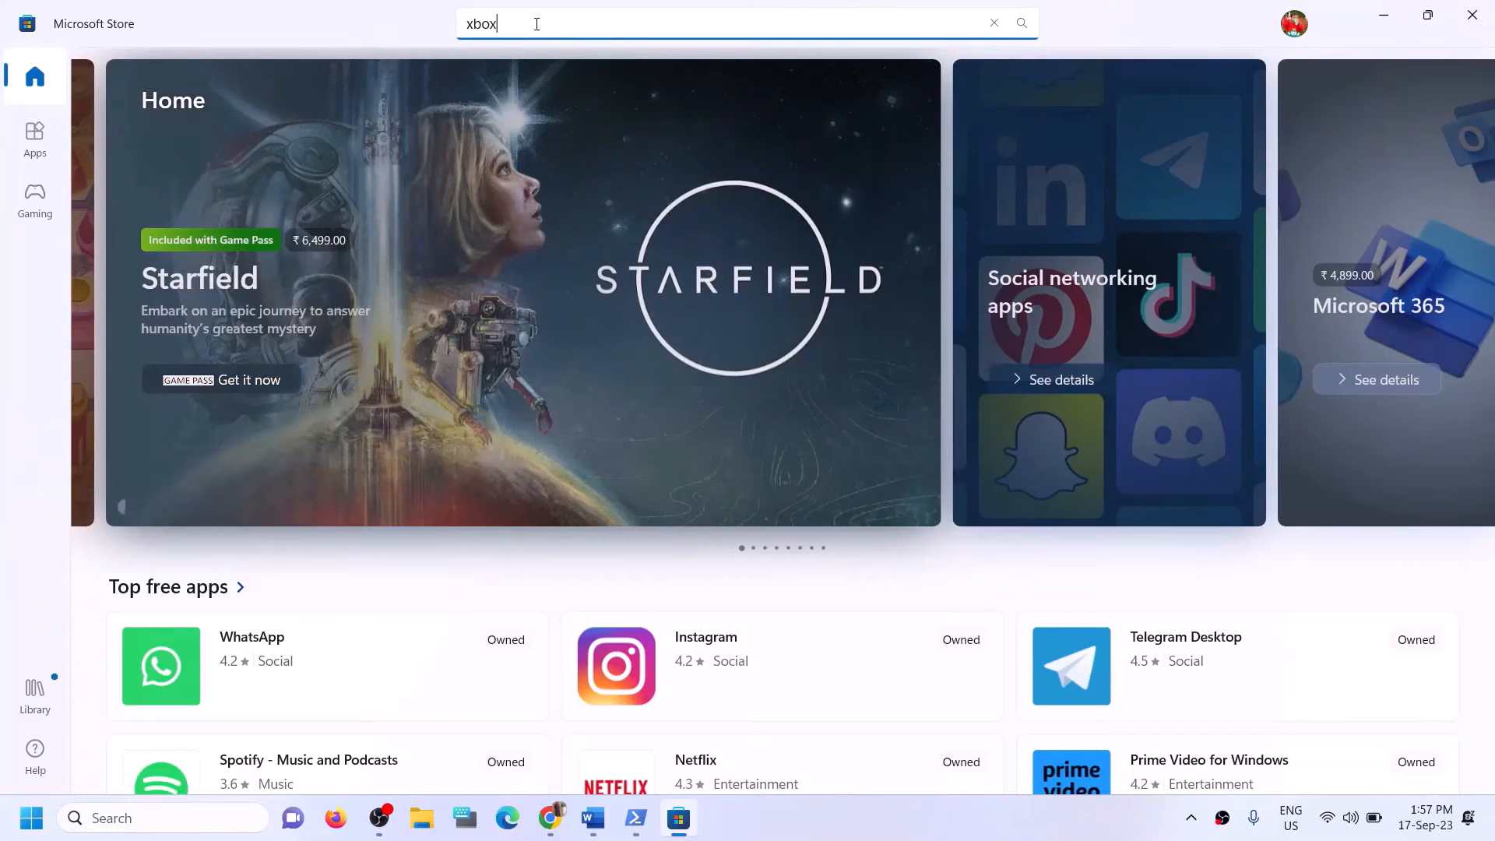
left_click(549, 408)
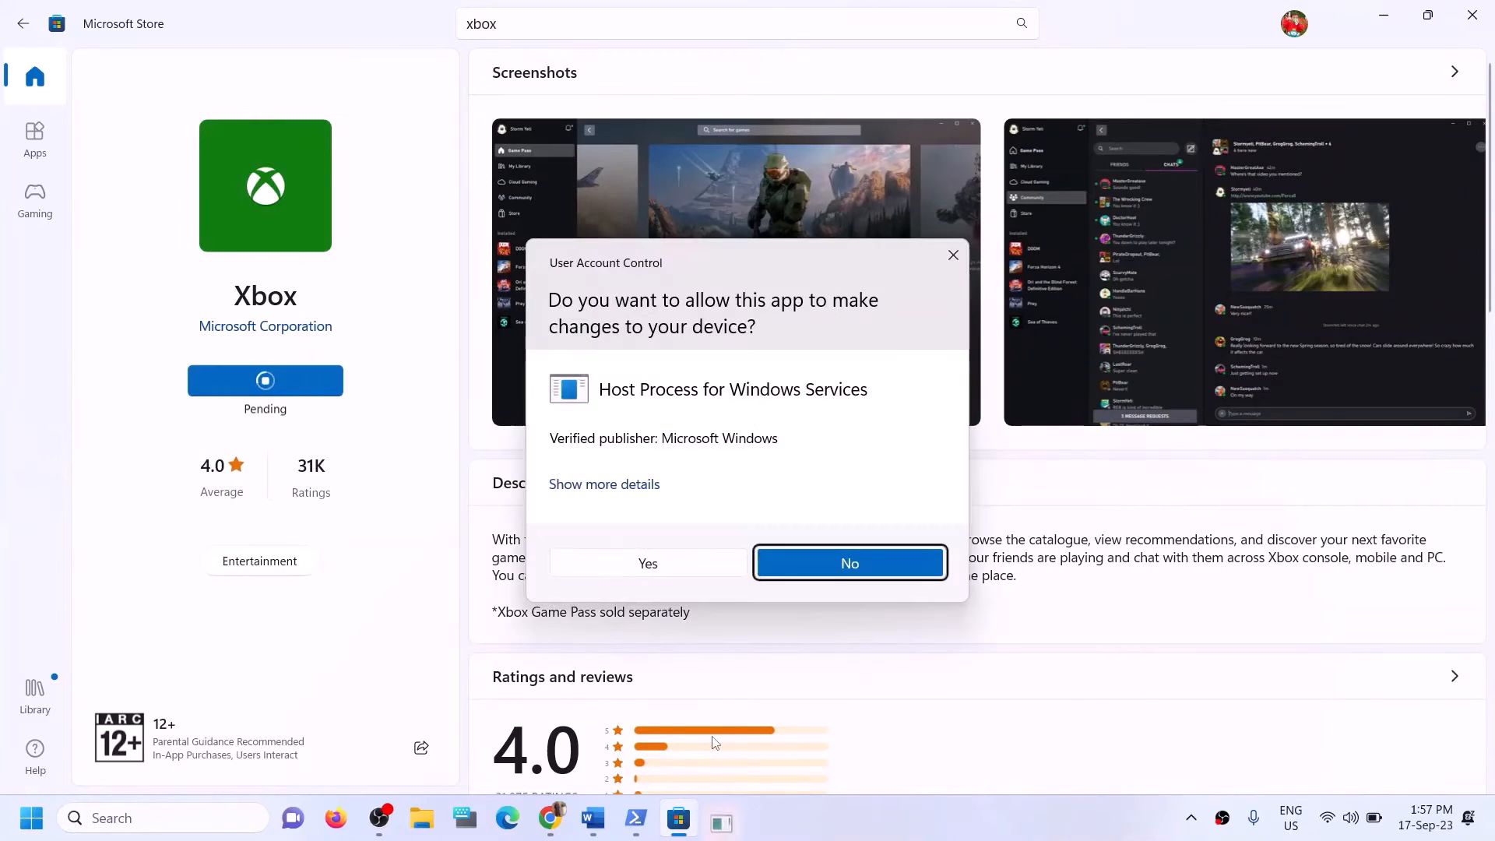
left_click(637, 561)
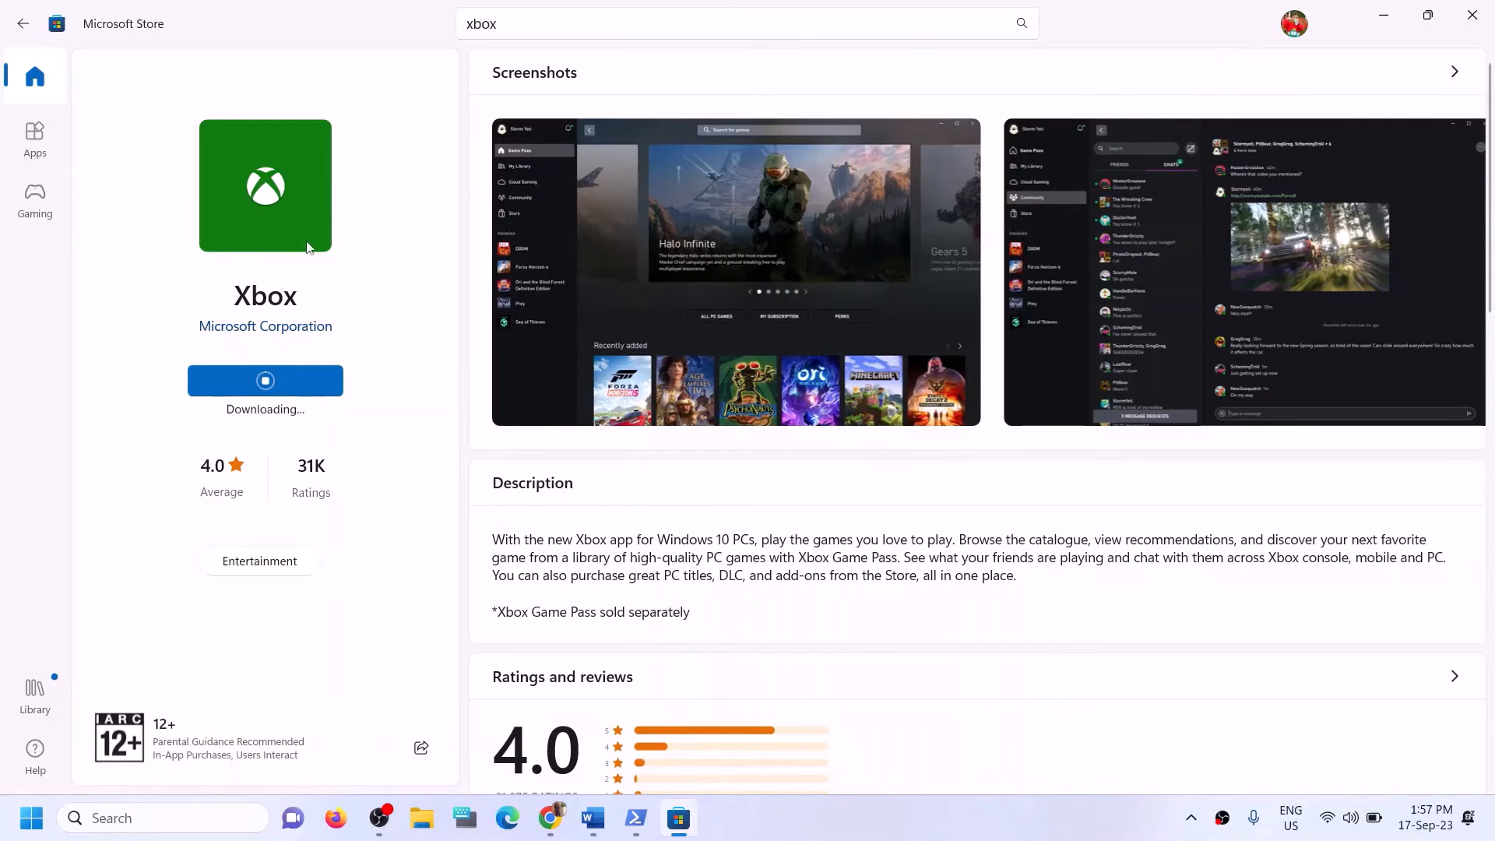
Switch to the Word document and go to Step 12 about installing to a different drive.
left_click(594, 817)
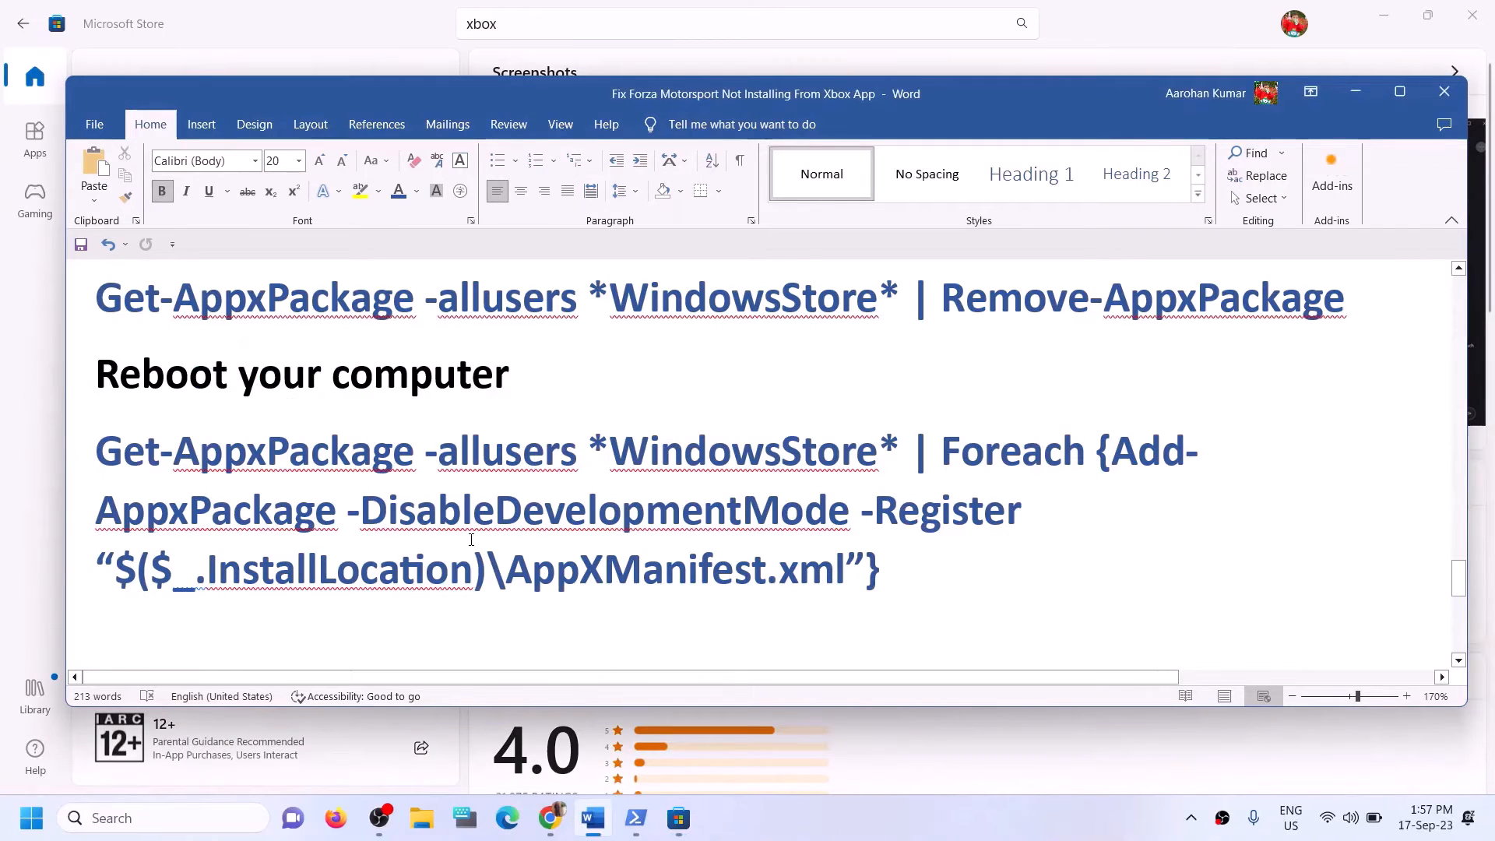
scroll(471, 538, "down", 3)
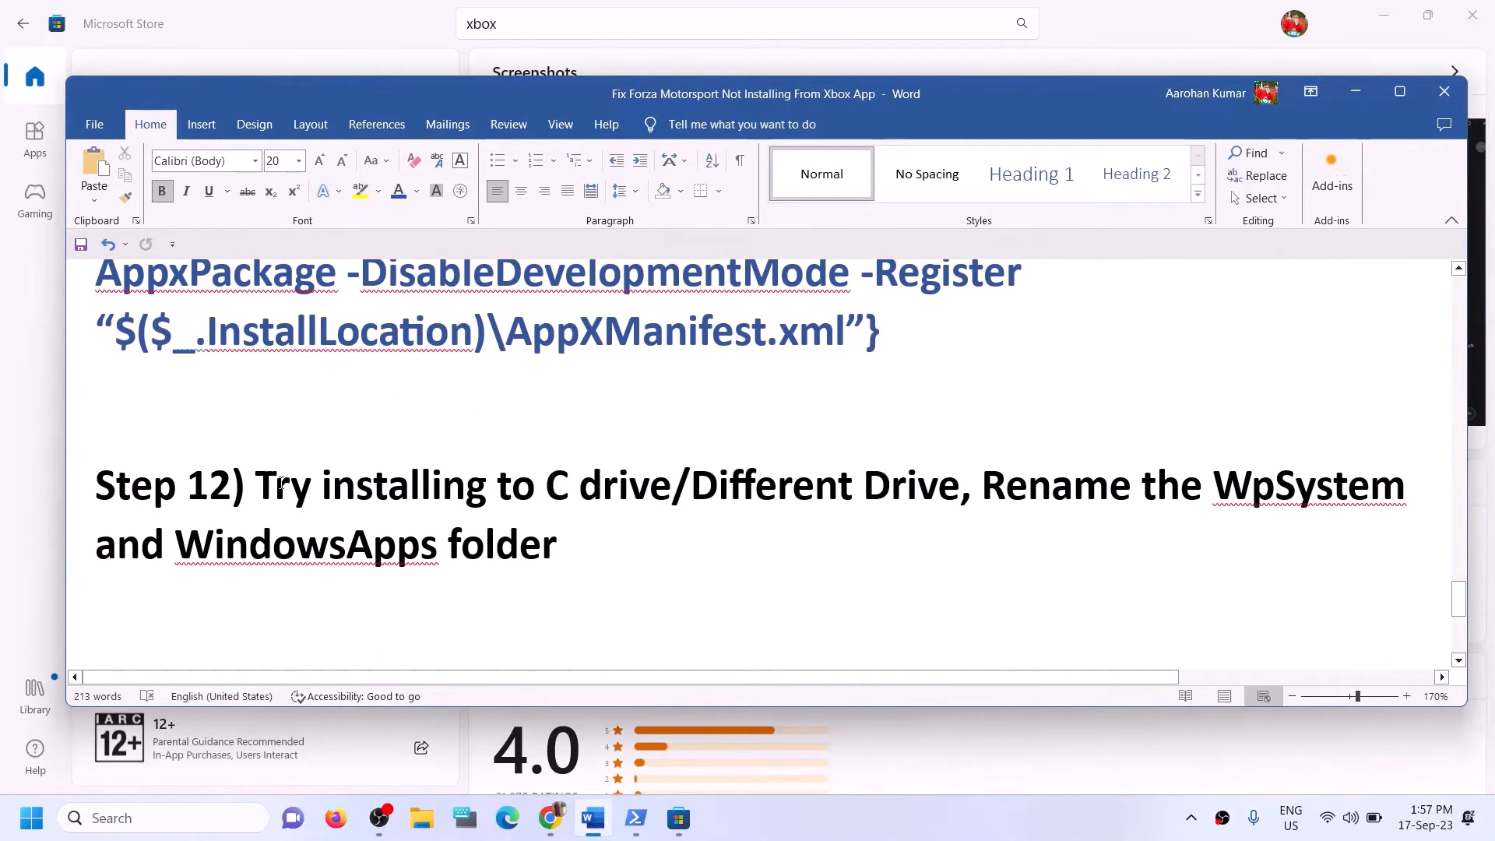
Close the File Explorer window and open Windows Settings.
left_click_drag(281, 484, 671, 490)
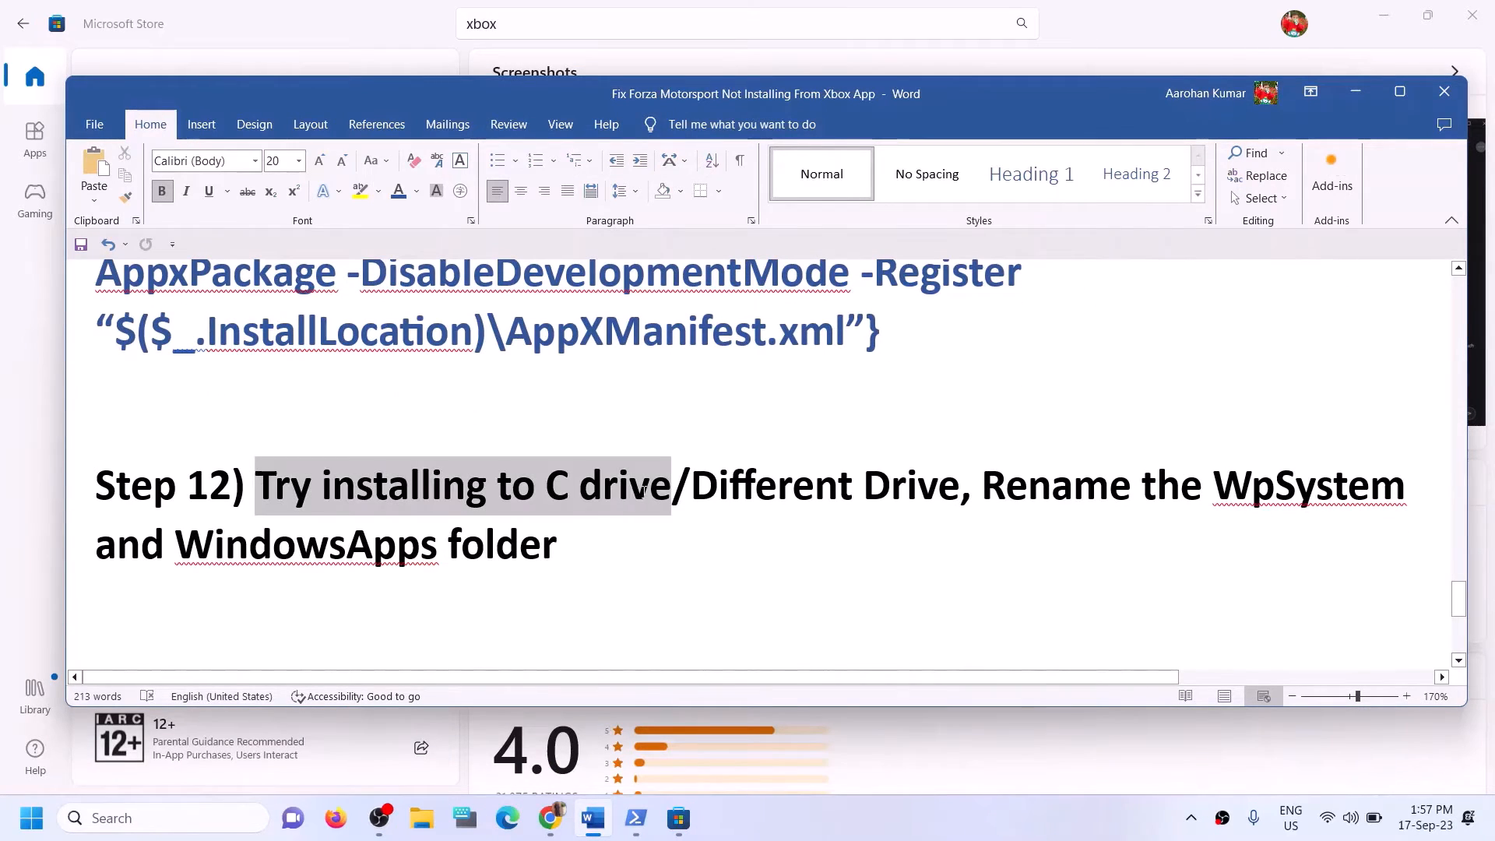
left_click(717, 493)
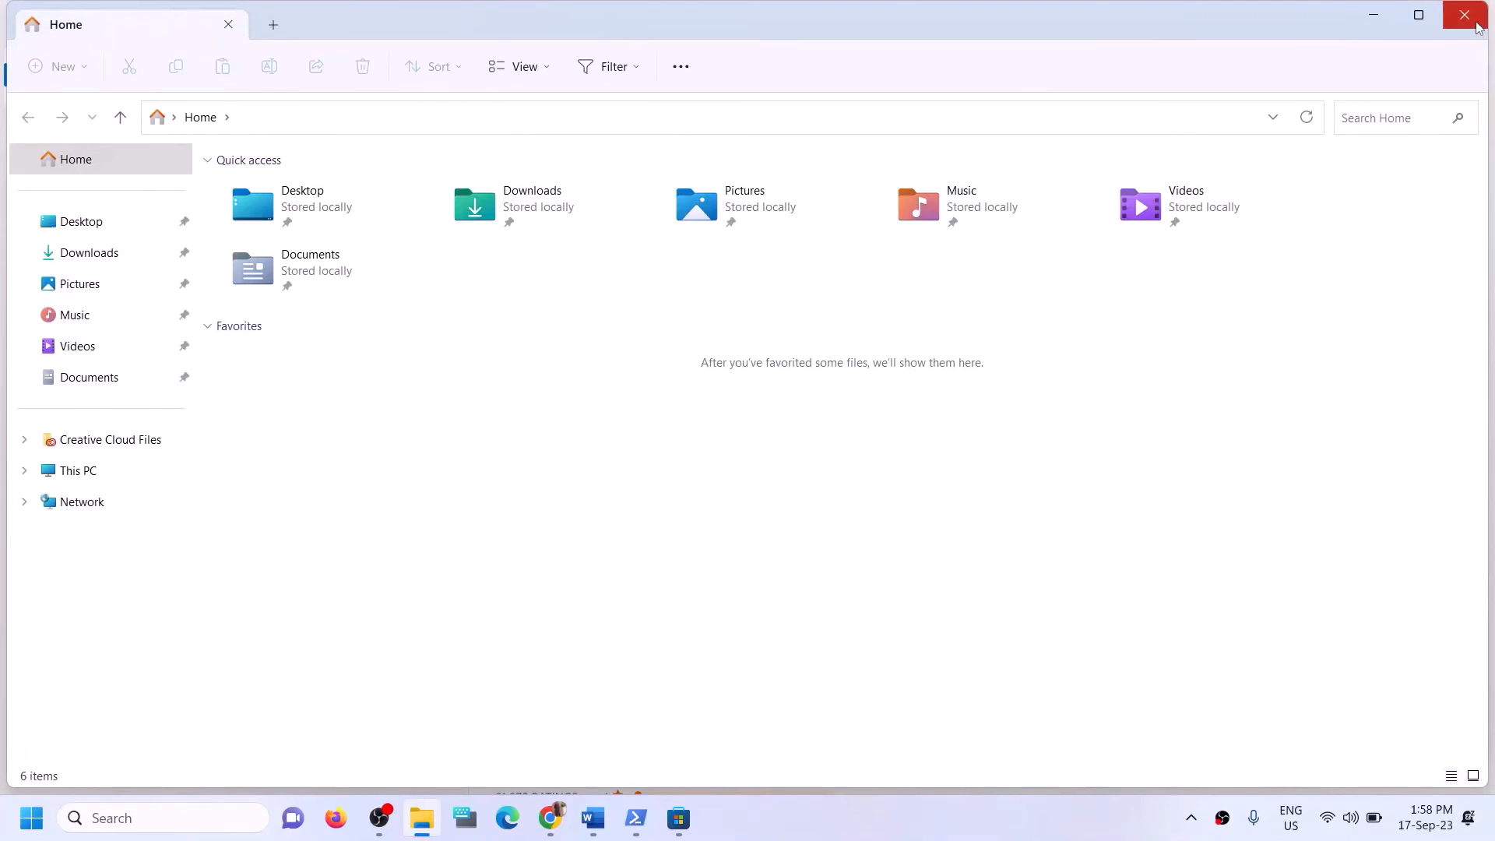
left_click(1464, 15)
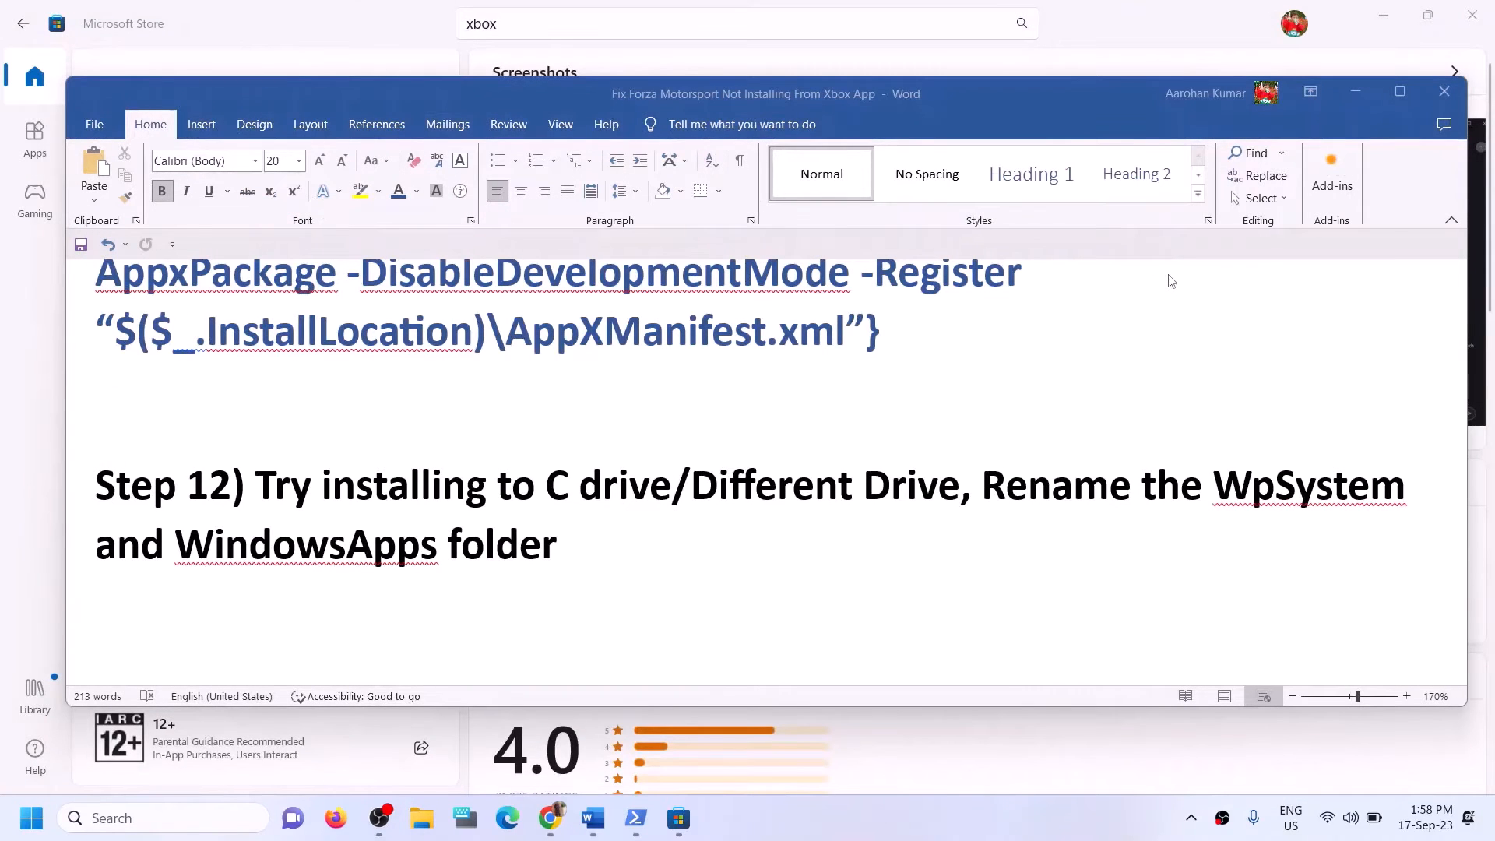
key("super+i")
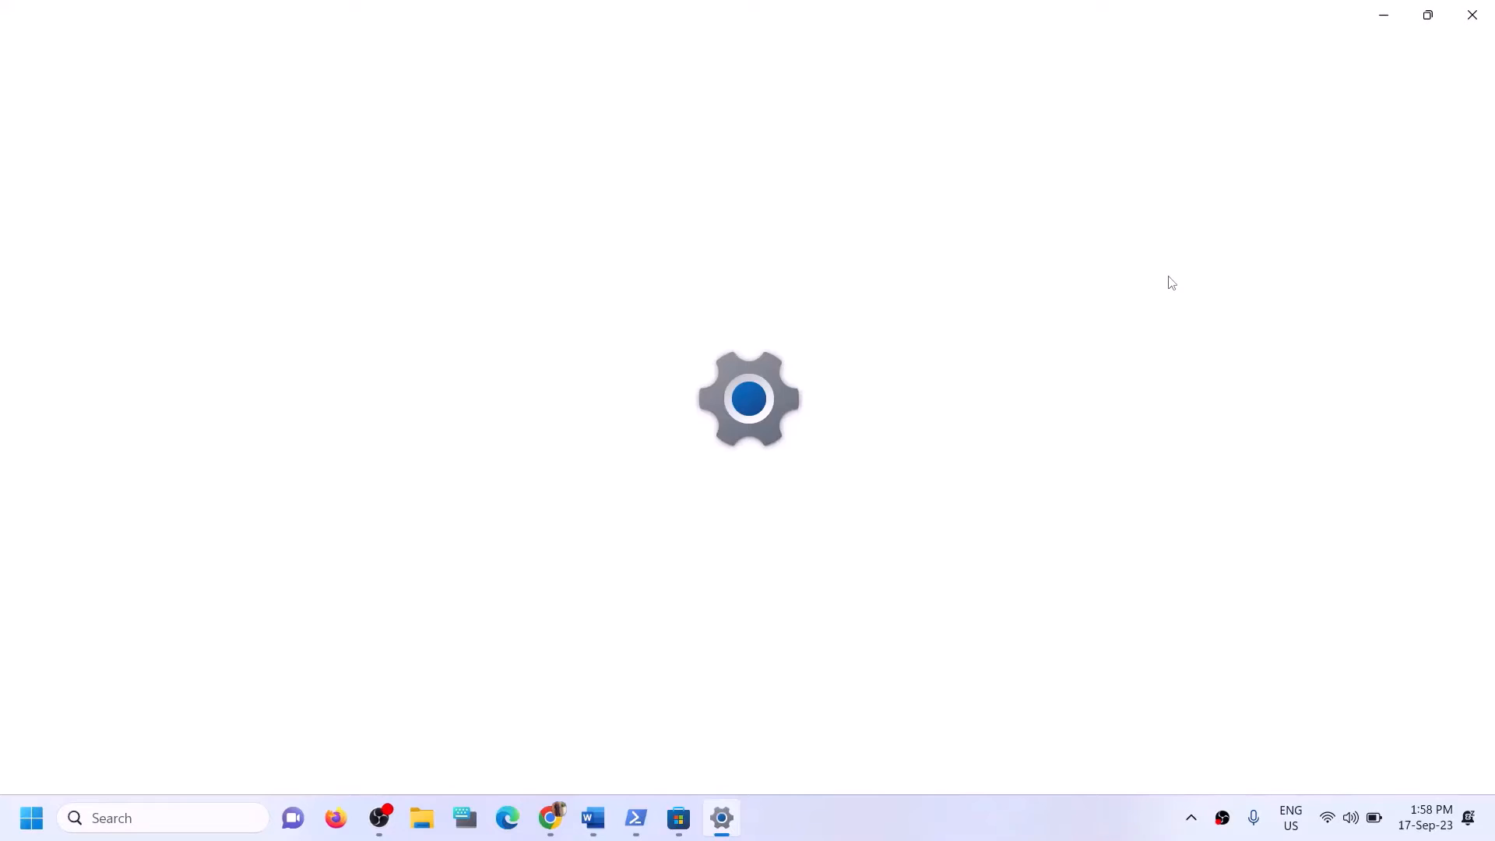
left_click(105, 379)
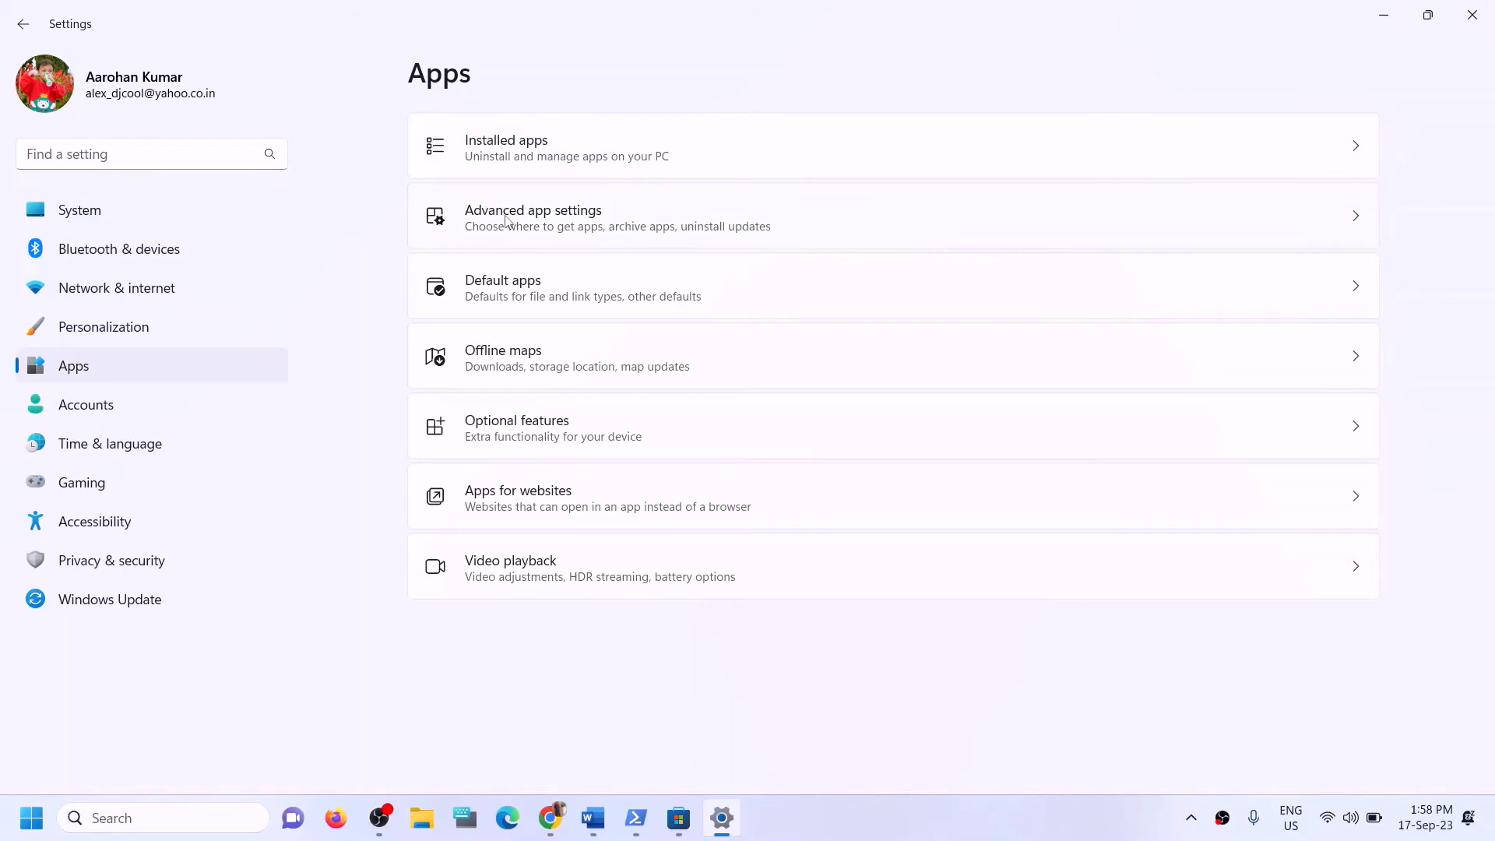
left_click(568, 232)
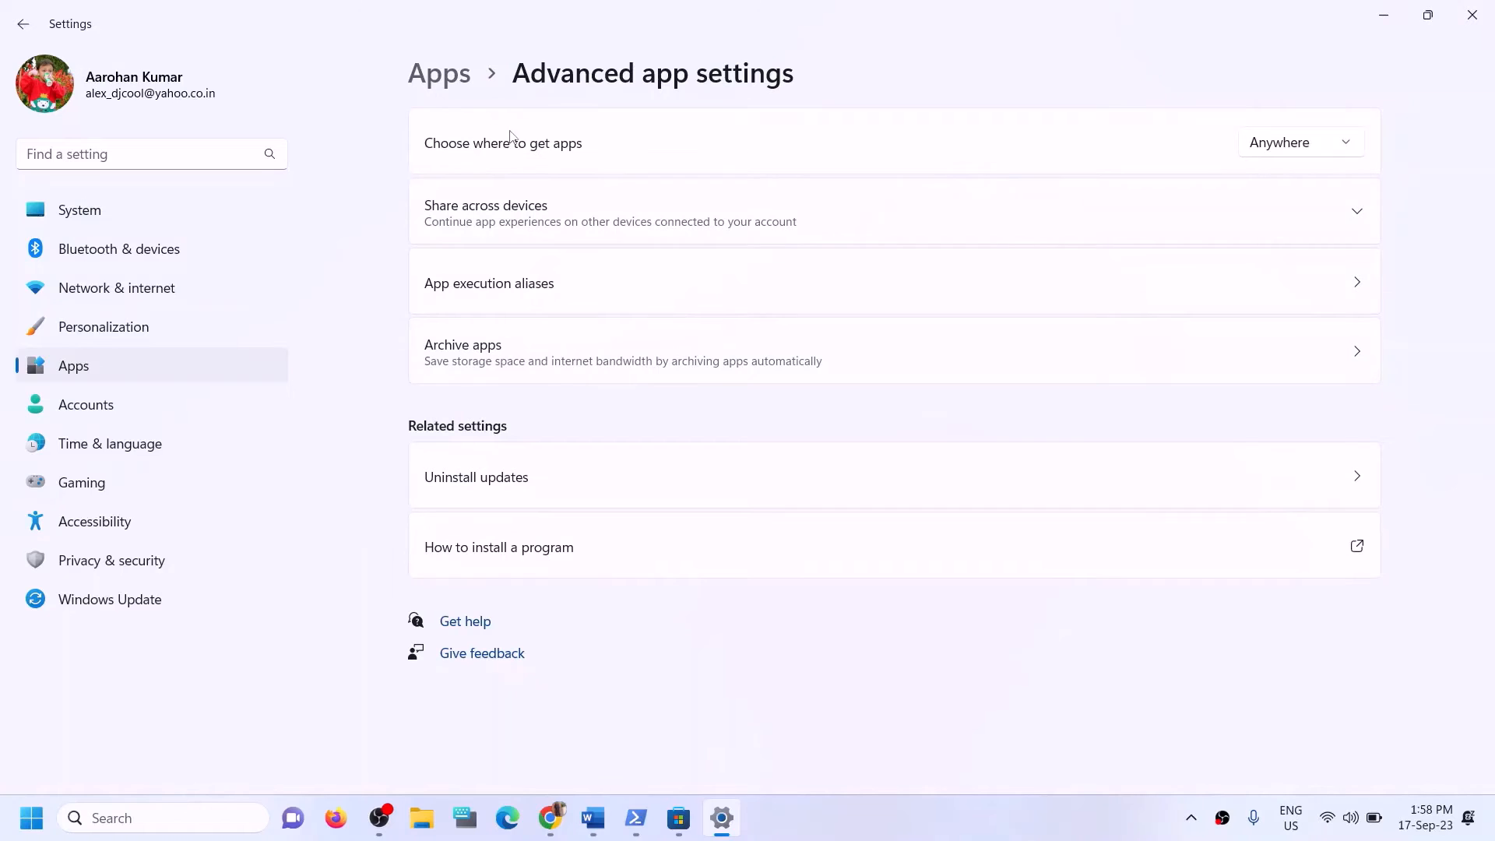
left_click(441, 74)
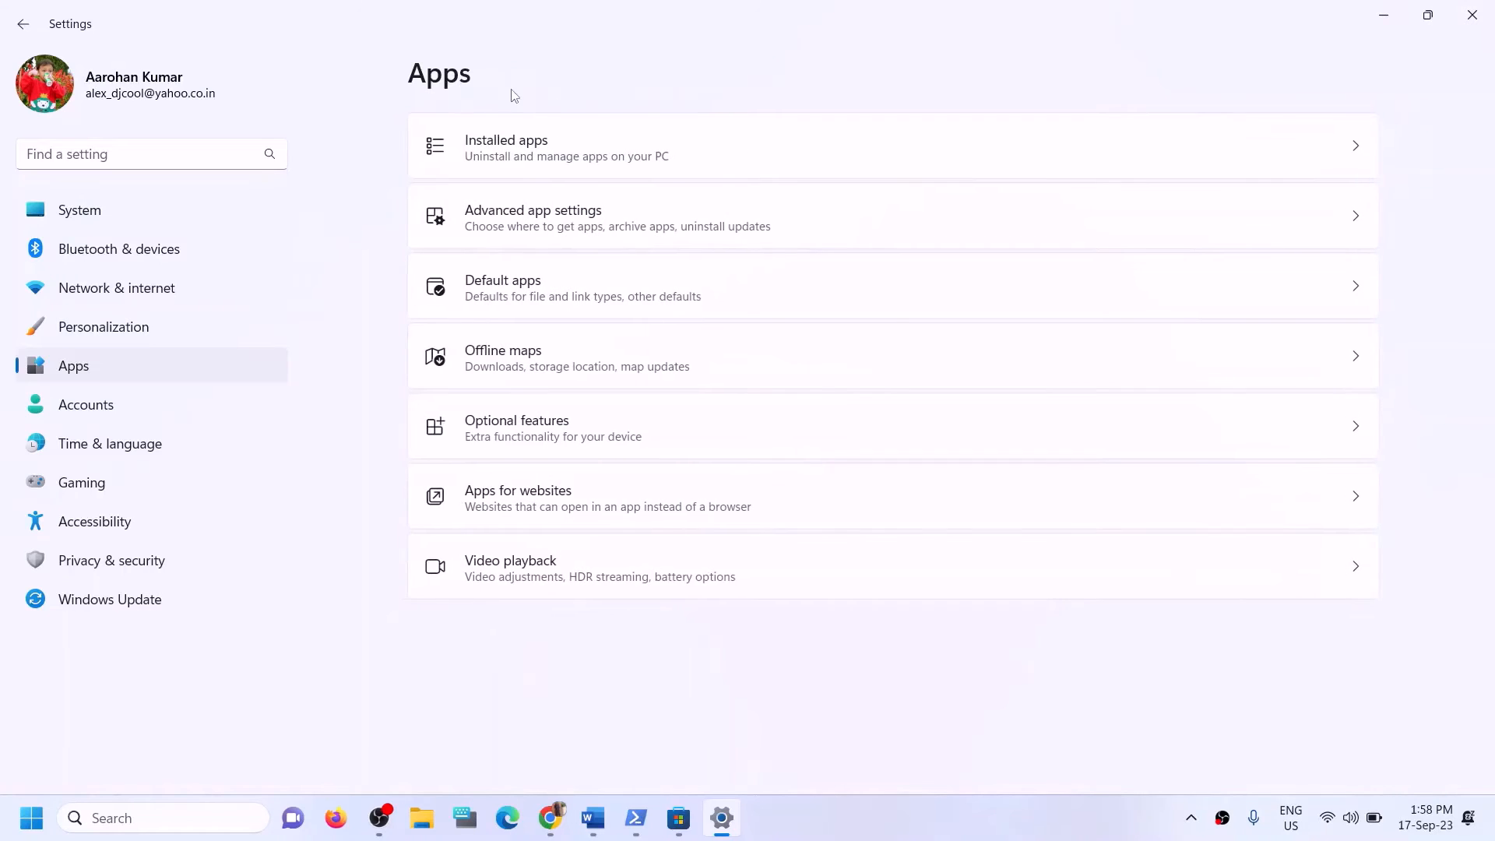
left_click(493, 155)
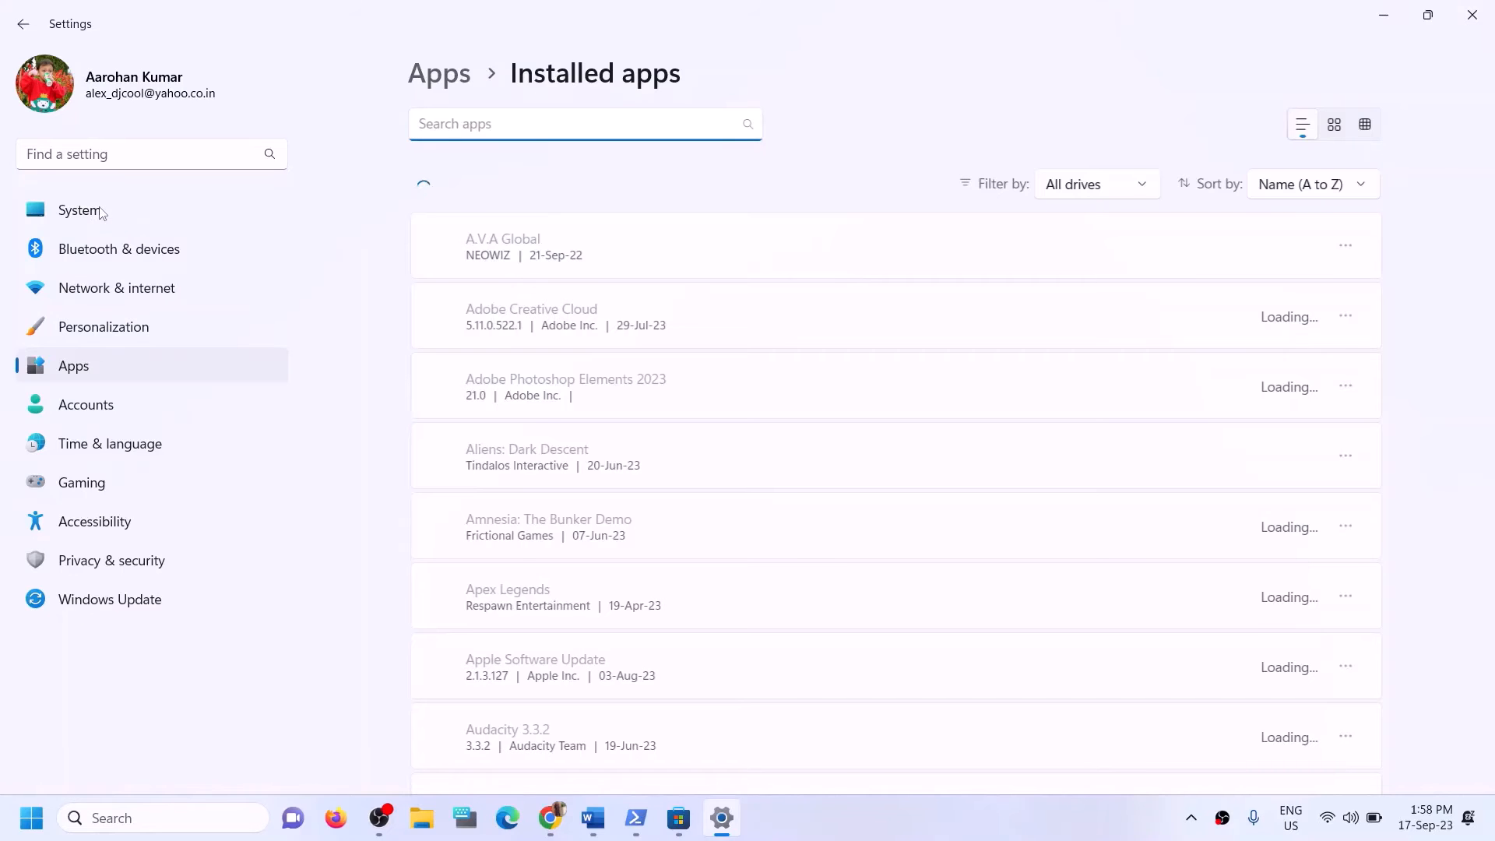
Open the system storage setting for where new content is saved and check the drives offered for new apps.
left_click(81, 216)
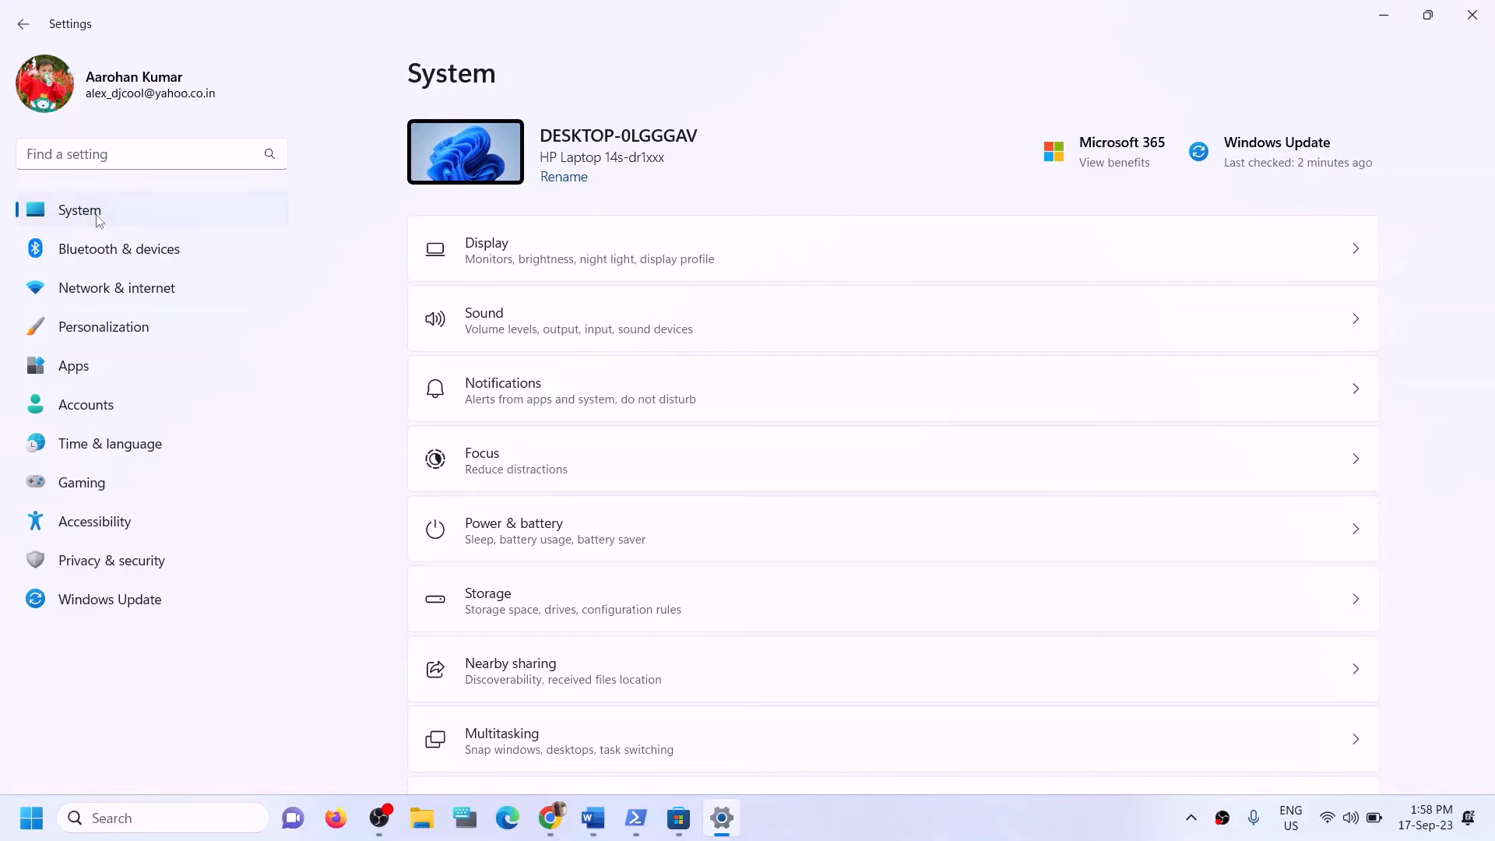
scroll(513, 463, "down", 4)
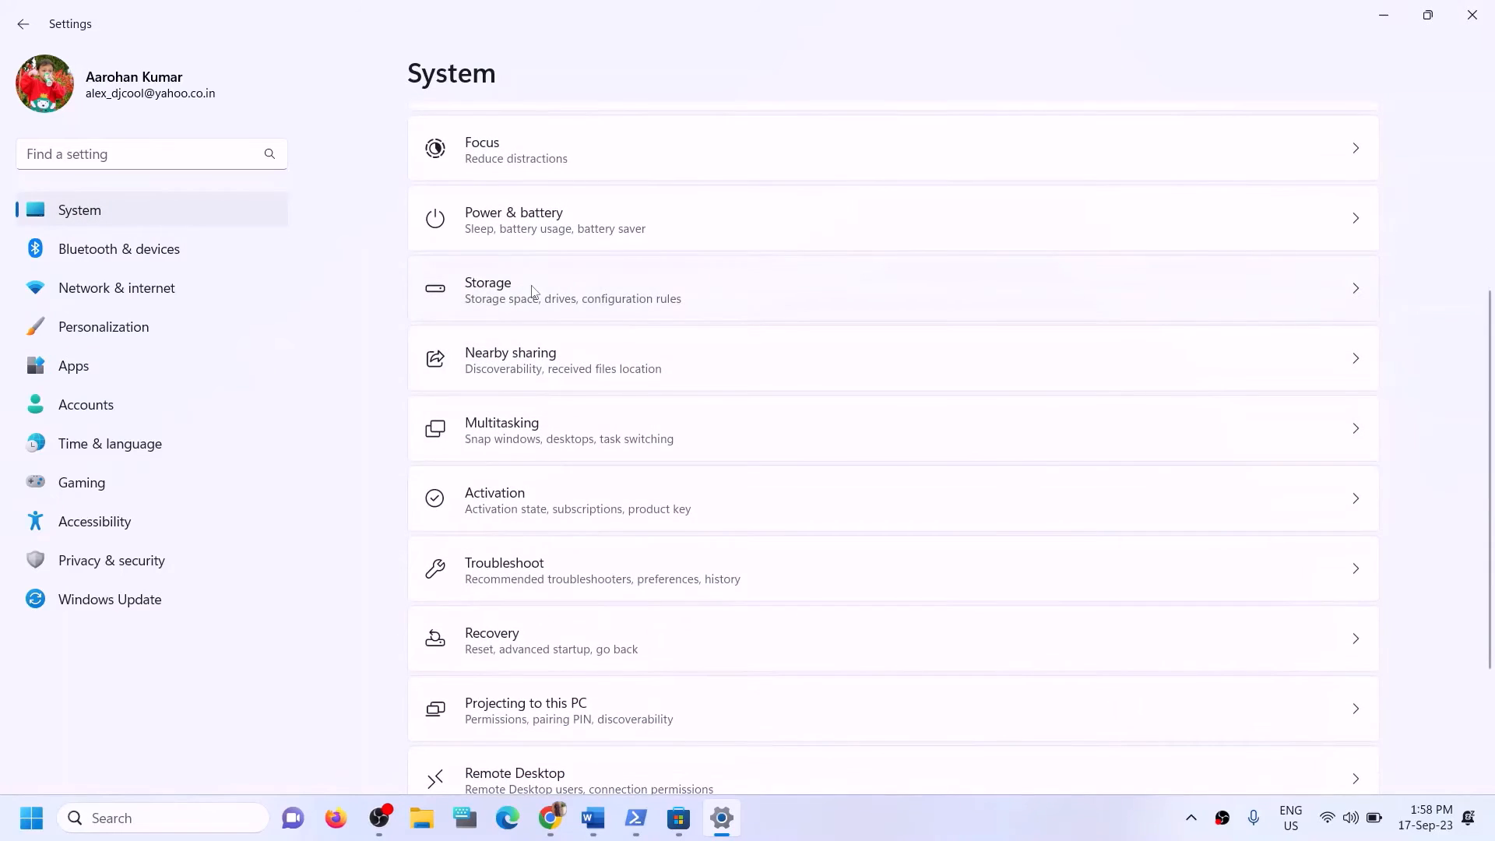
left_click(532, 291)
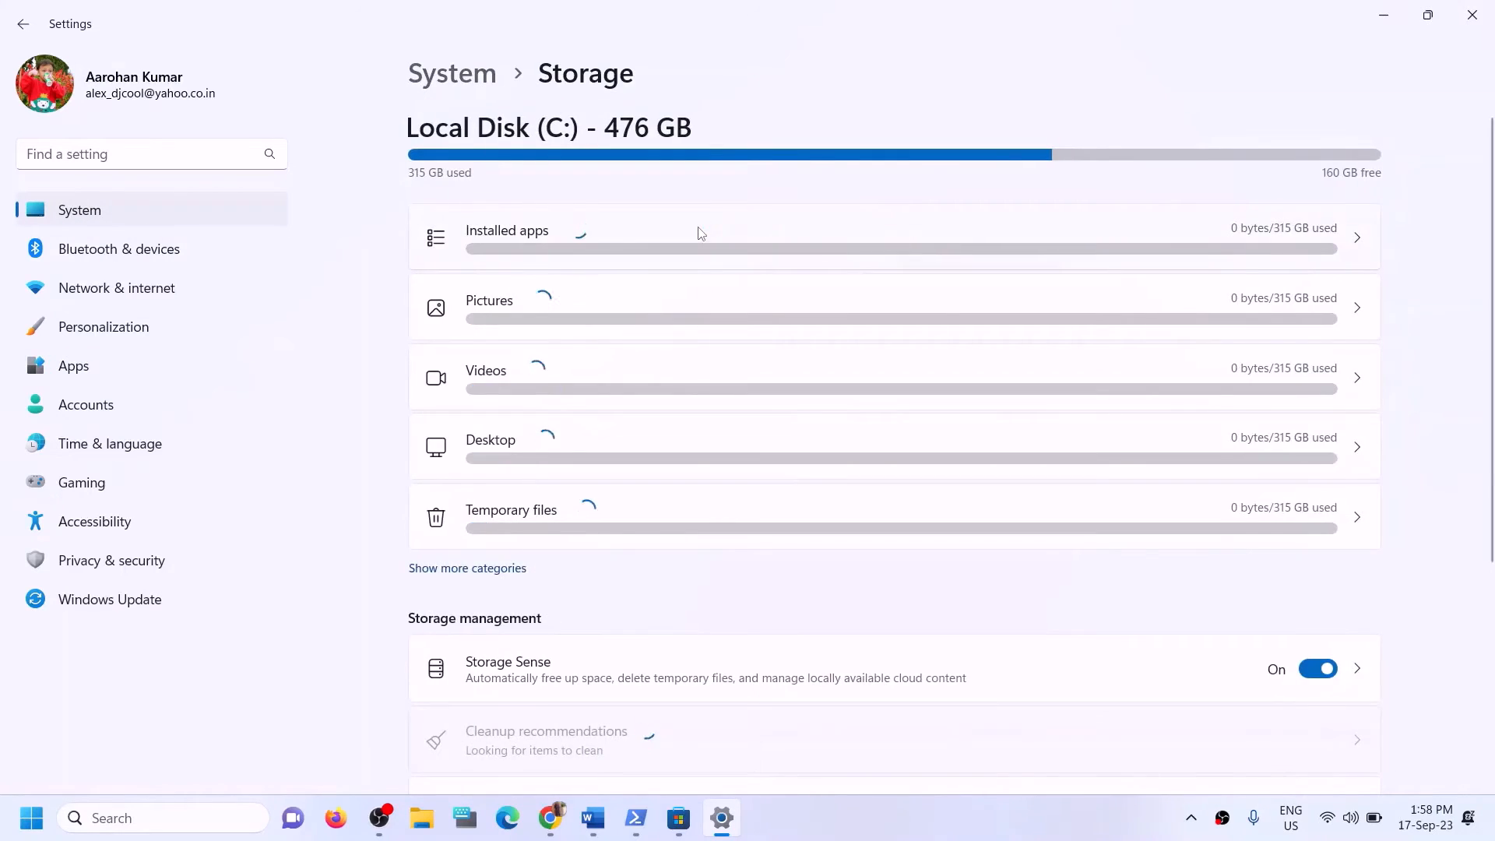
scroll(662, 452, "down", 4)
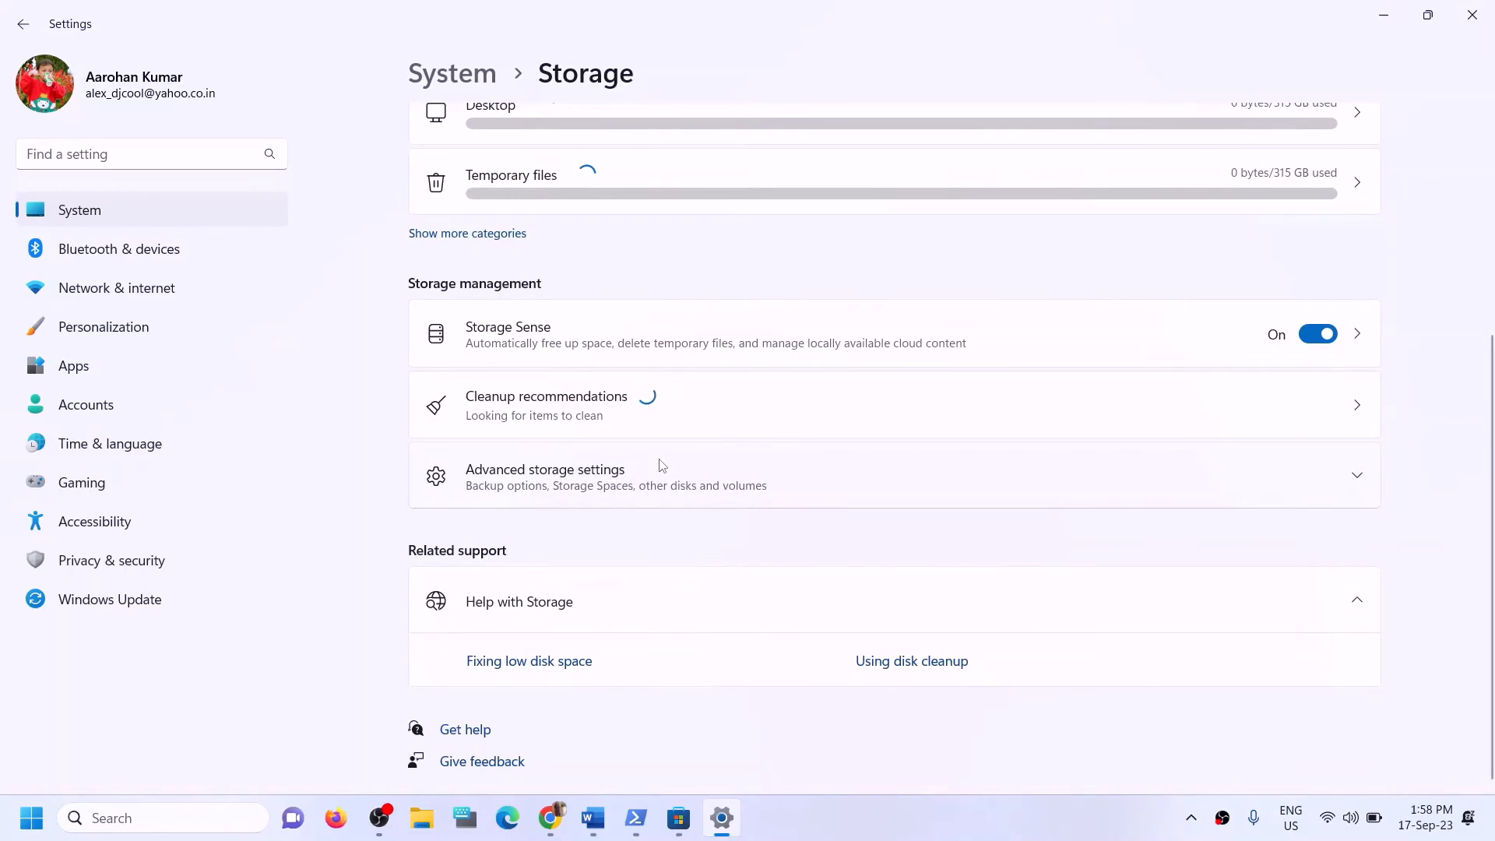
left_click(572, 472)
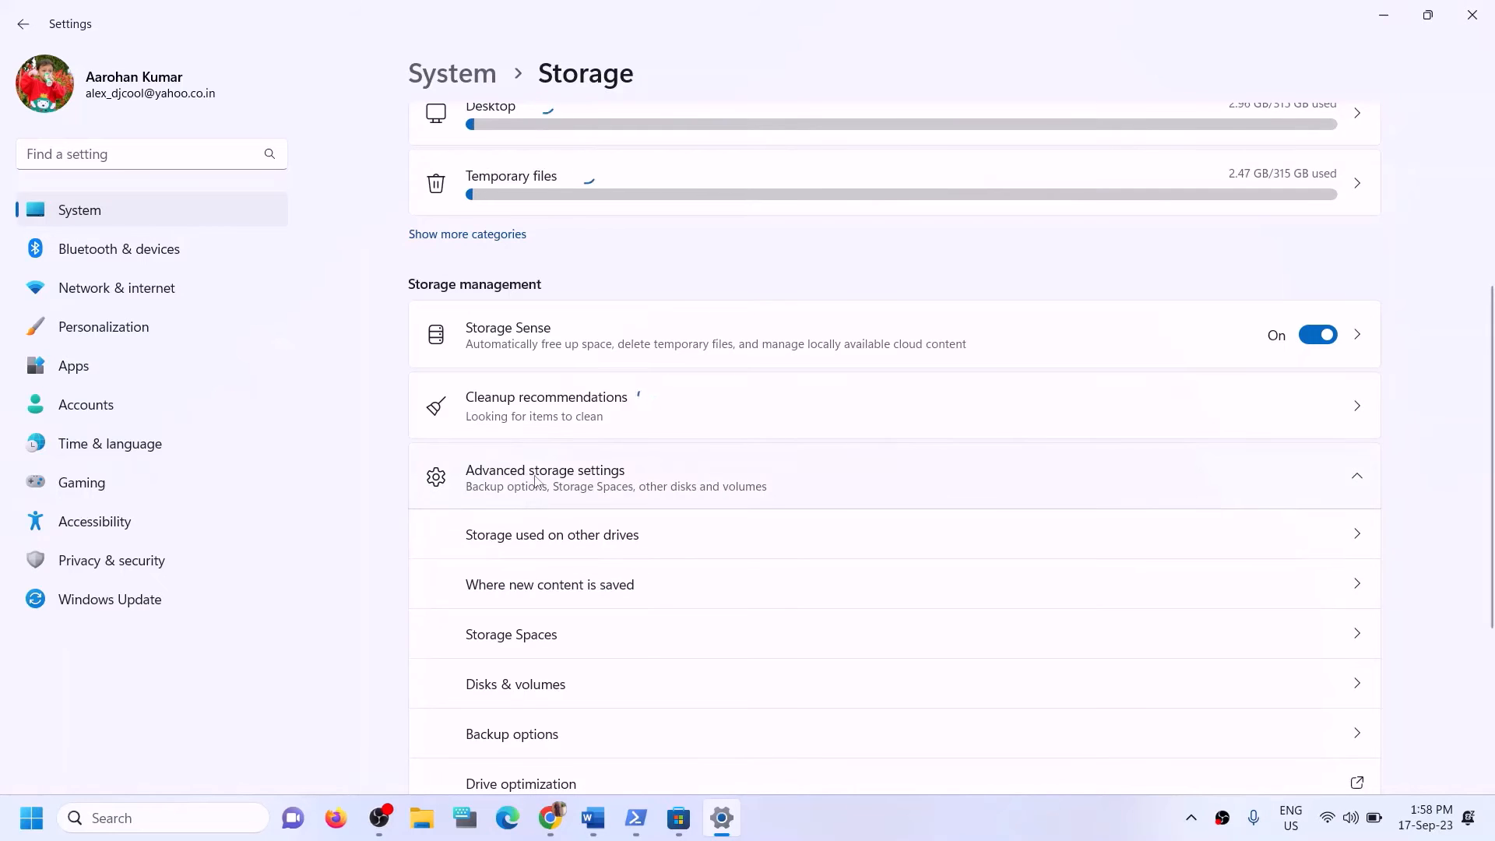
scroll(612, 518, "down", 2)
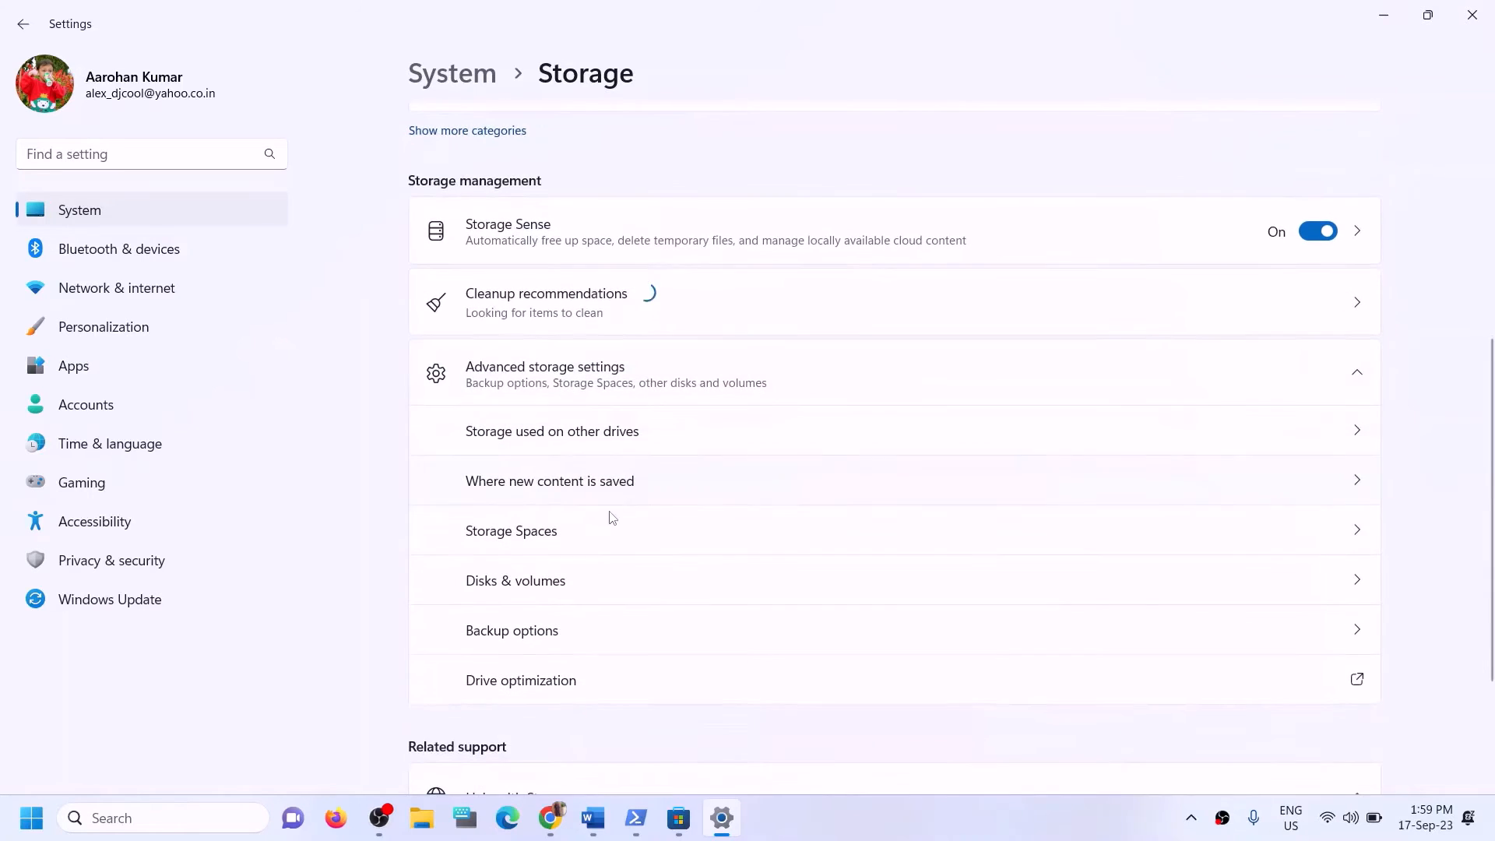
left_click(538, 493)
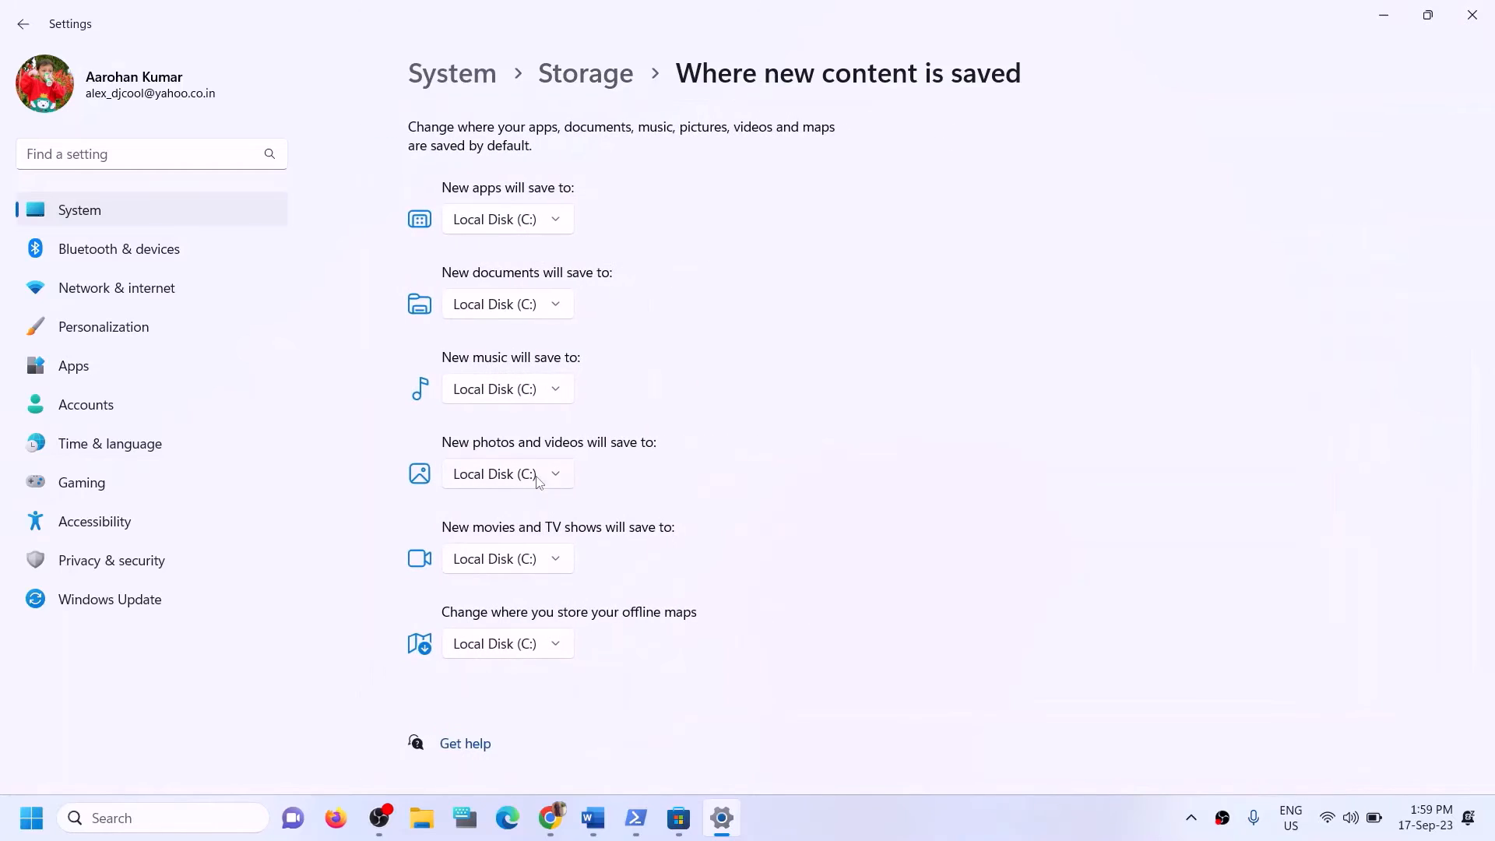
left_click(562, 229)
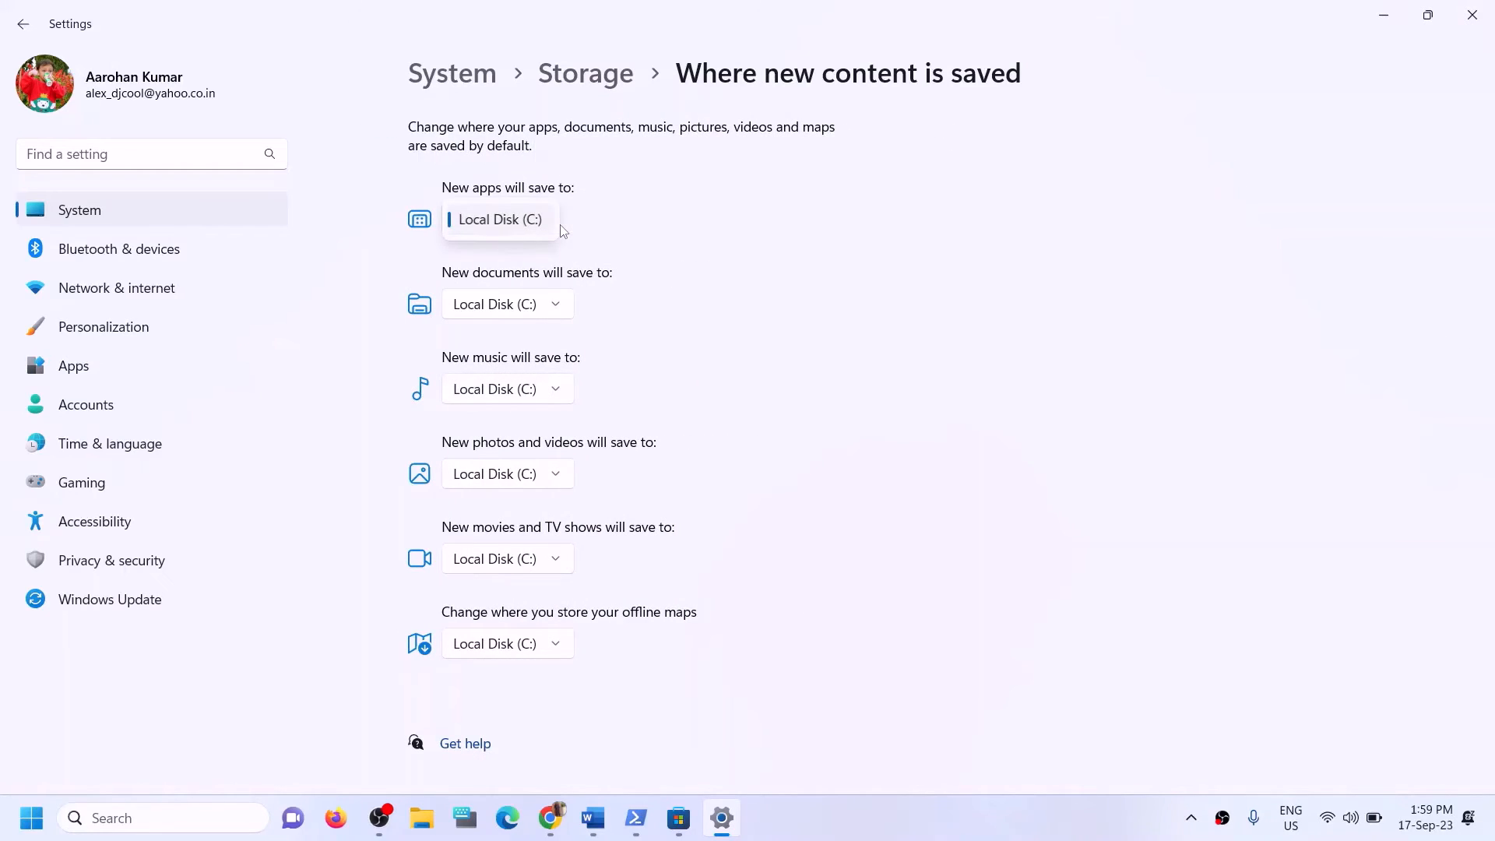
left_click(605, 225)
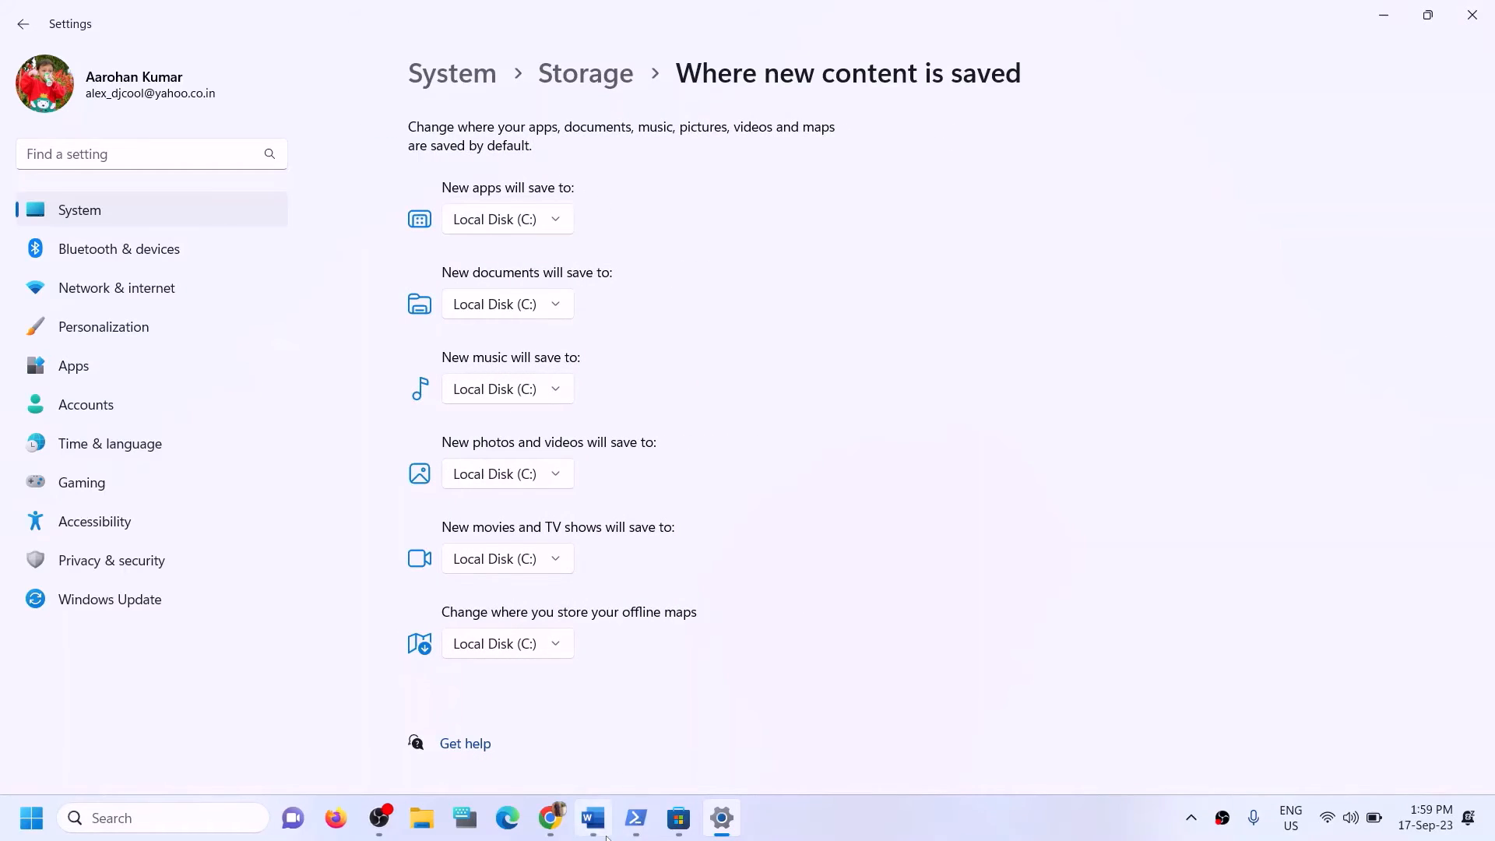
Review the "Try installing to C drive" instruction of Step 12 in the Word document, then return to Settings.
left_click(594, 818)
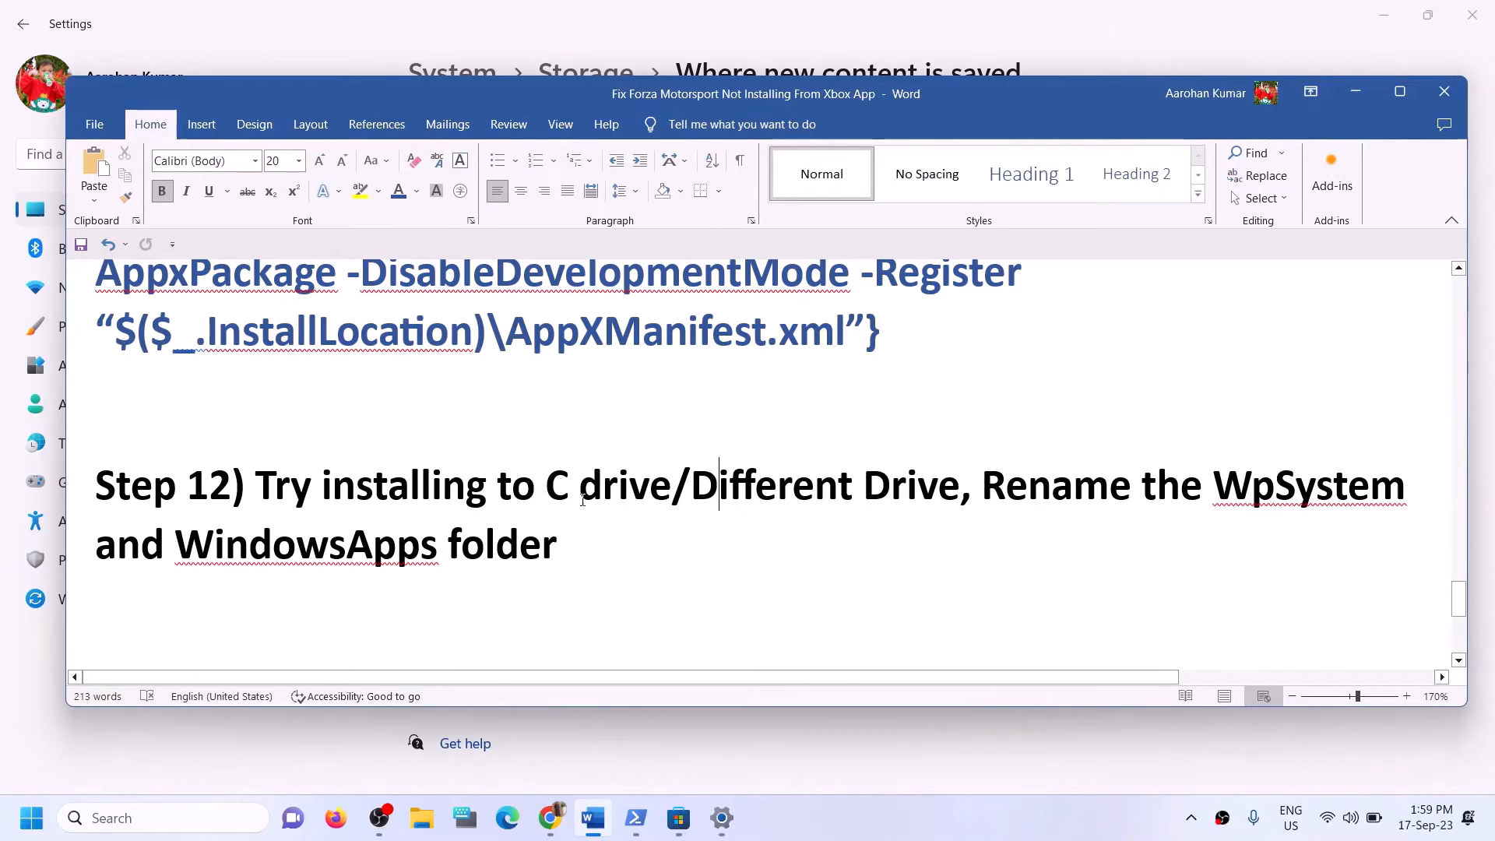
left_click_drag(256, 487, 671, 487)
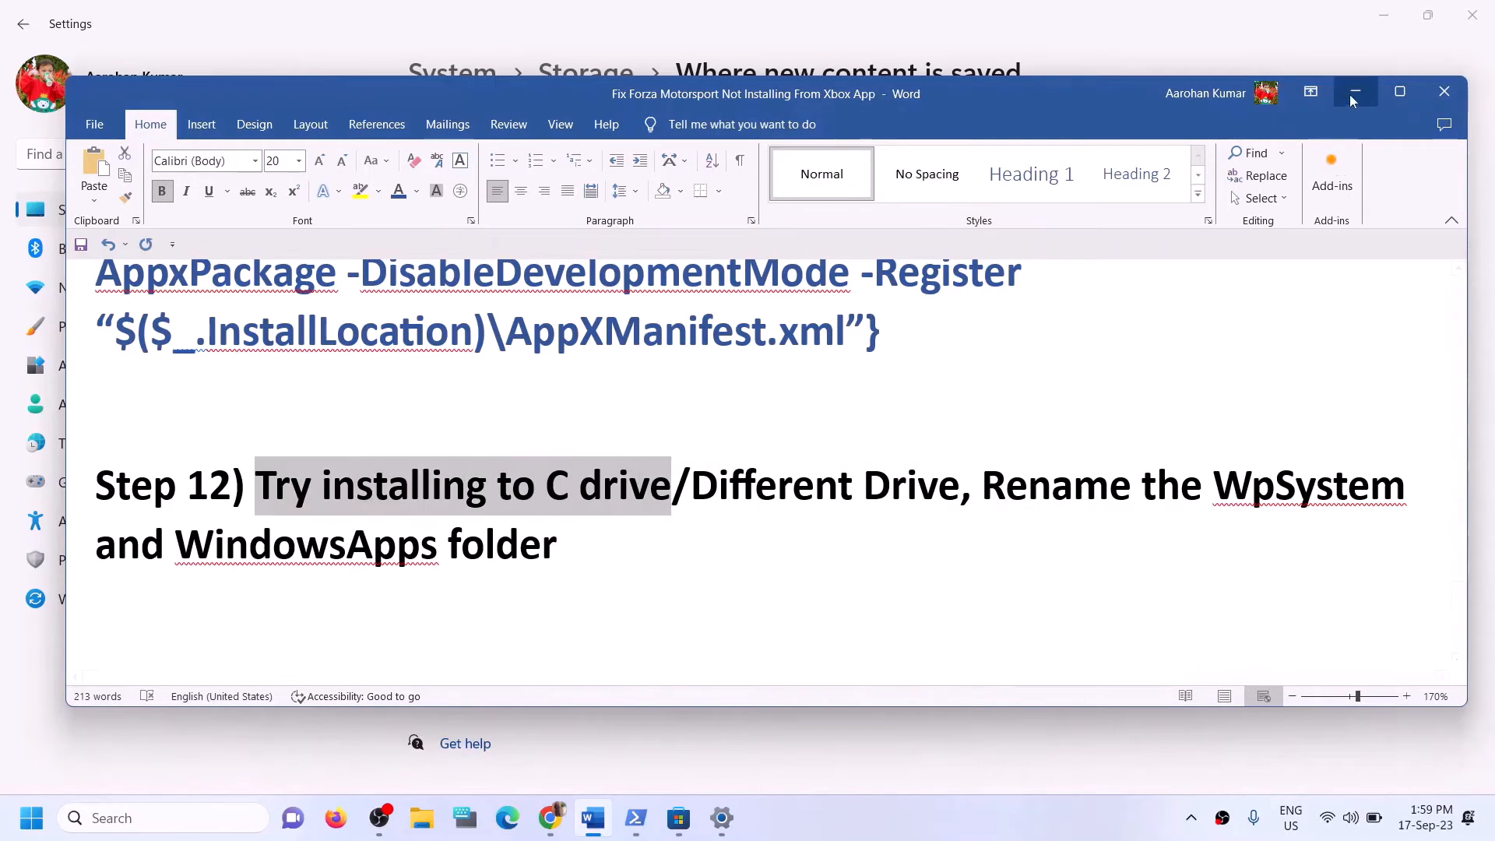
left_click(1353, 93)
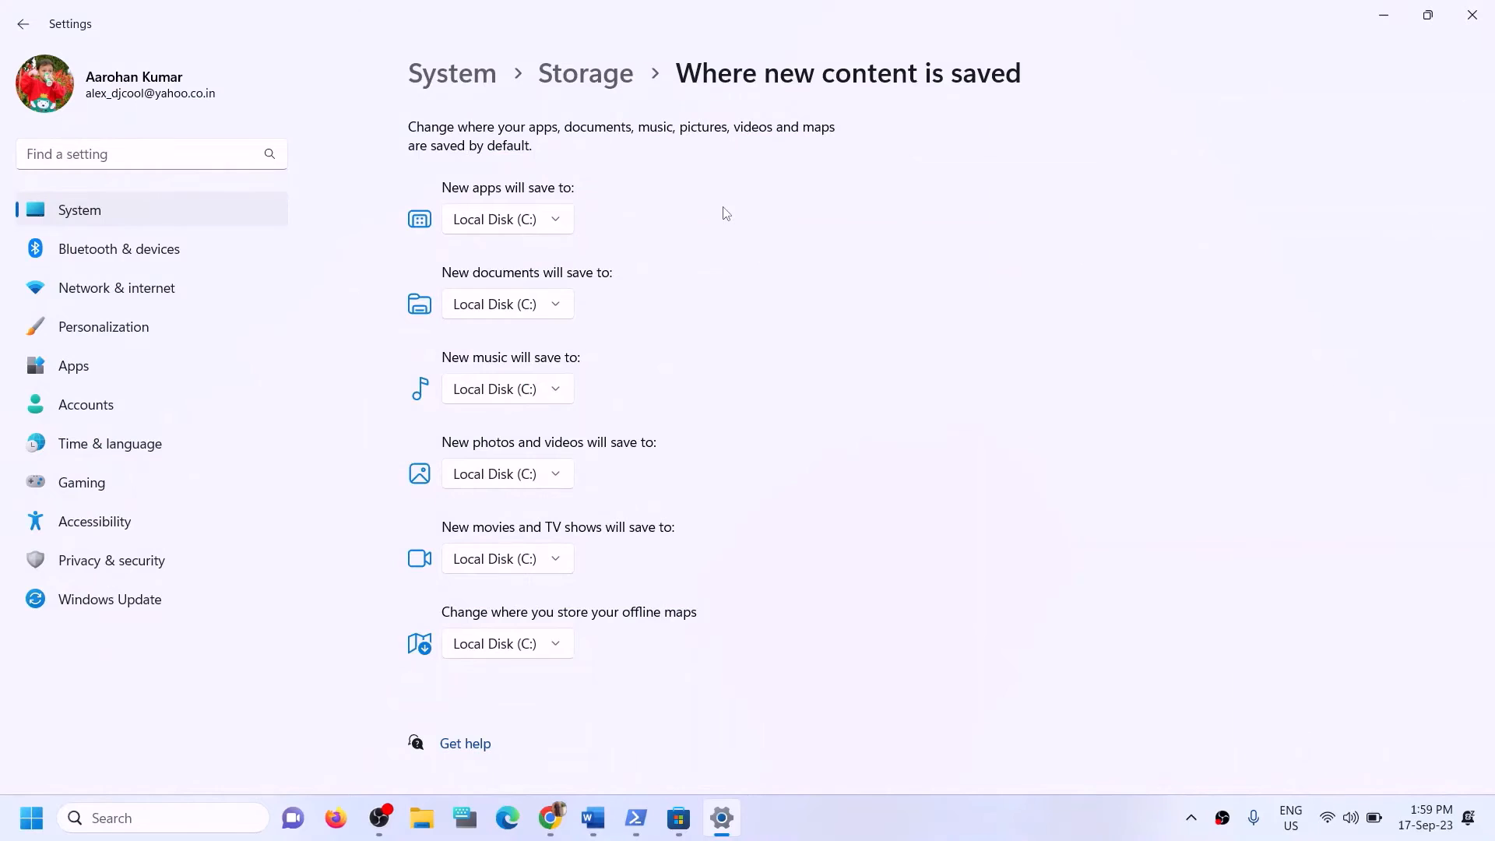
Pick Local Disk (C:) as the save location for new apps and recheck the available drives.
left_click(566, 226)
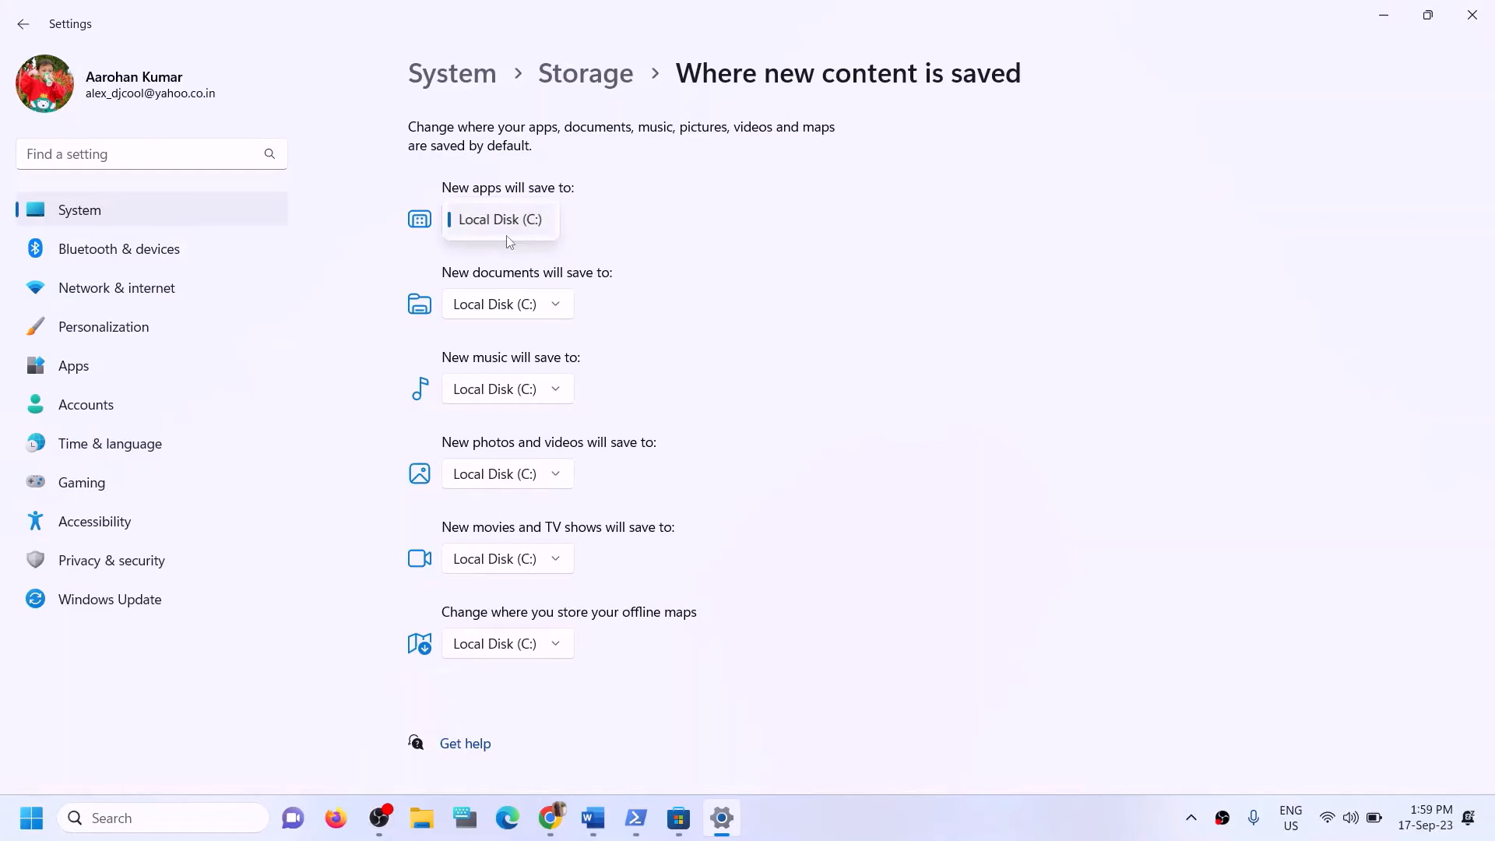
left_click(501, 234)
left_click(581, 234)
left_click(633, 241)
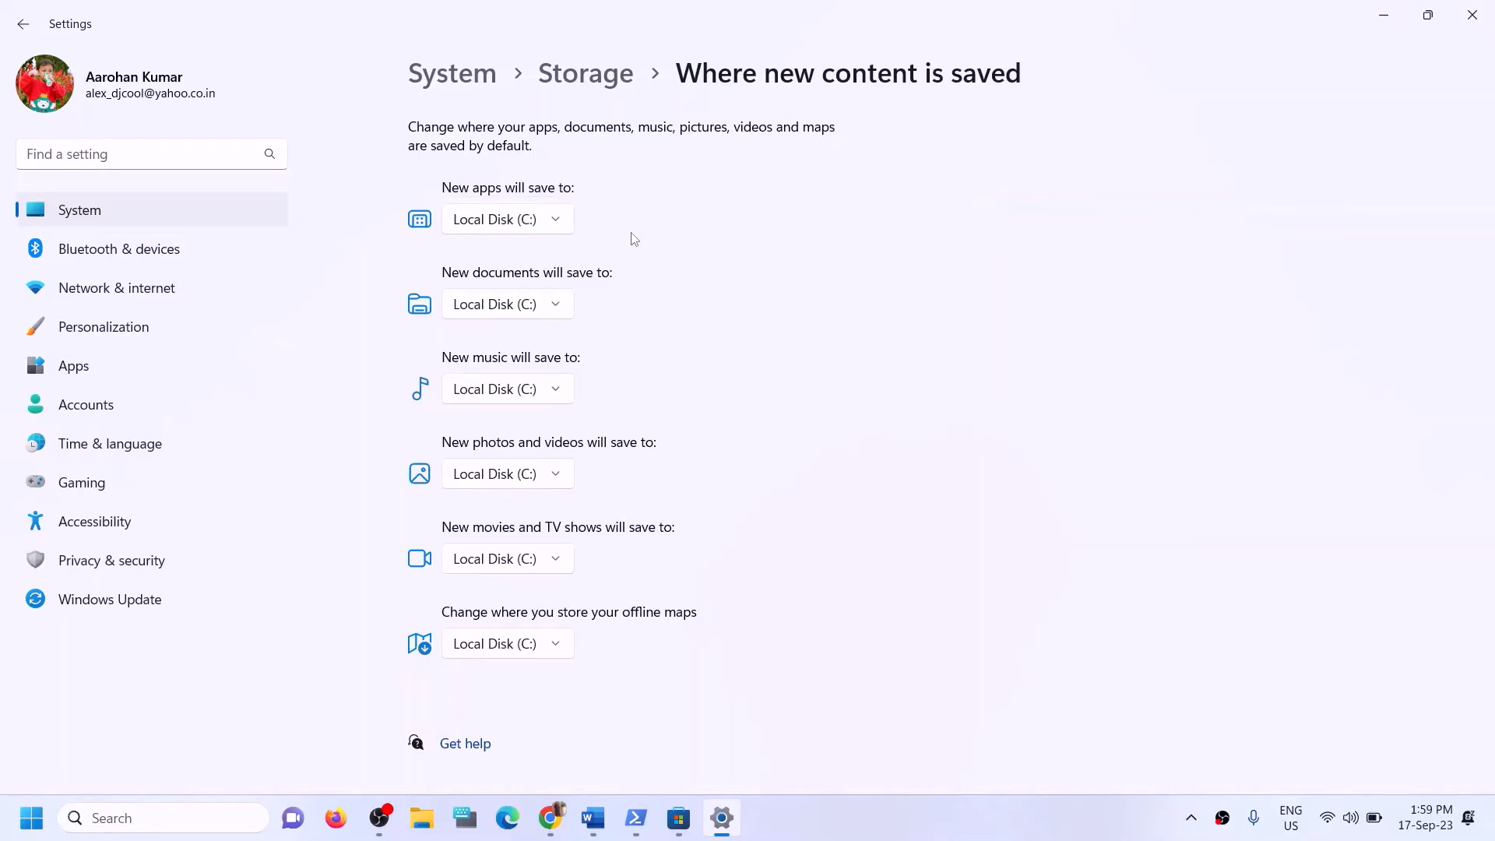
left_click(558, 233)
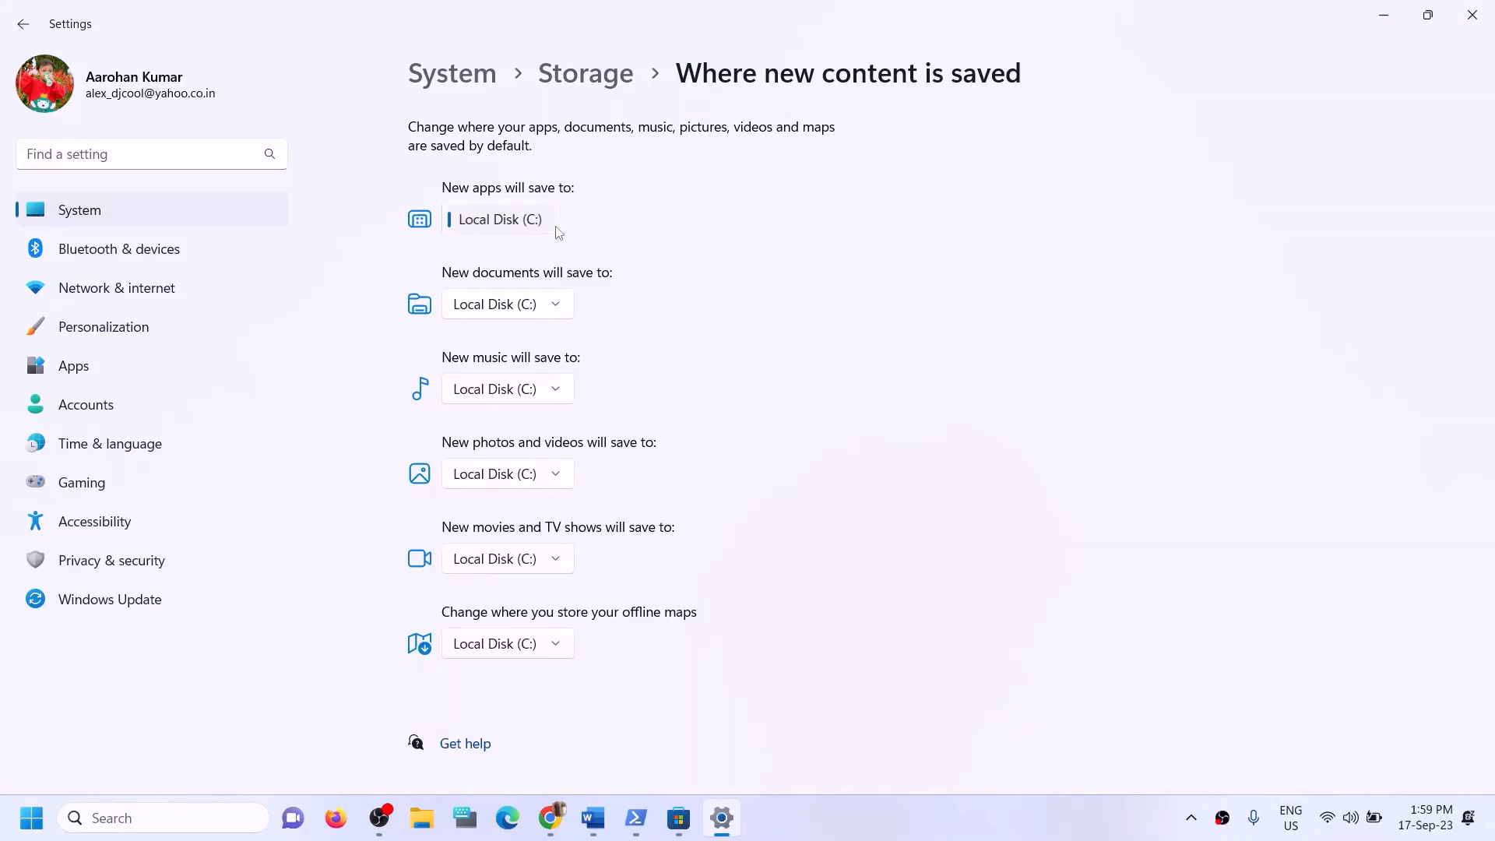
left_click(974, 235)
Highlight the C drive and "Different Drive" options of Step 12 in the Word document, then minimize it.
left_click(610, 817)
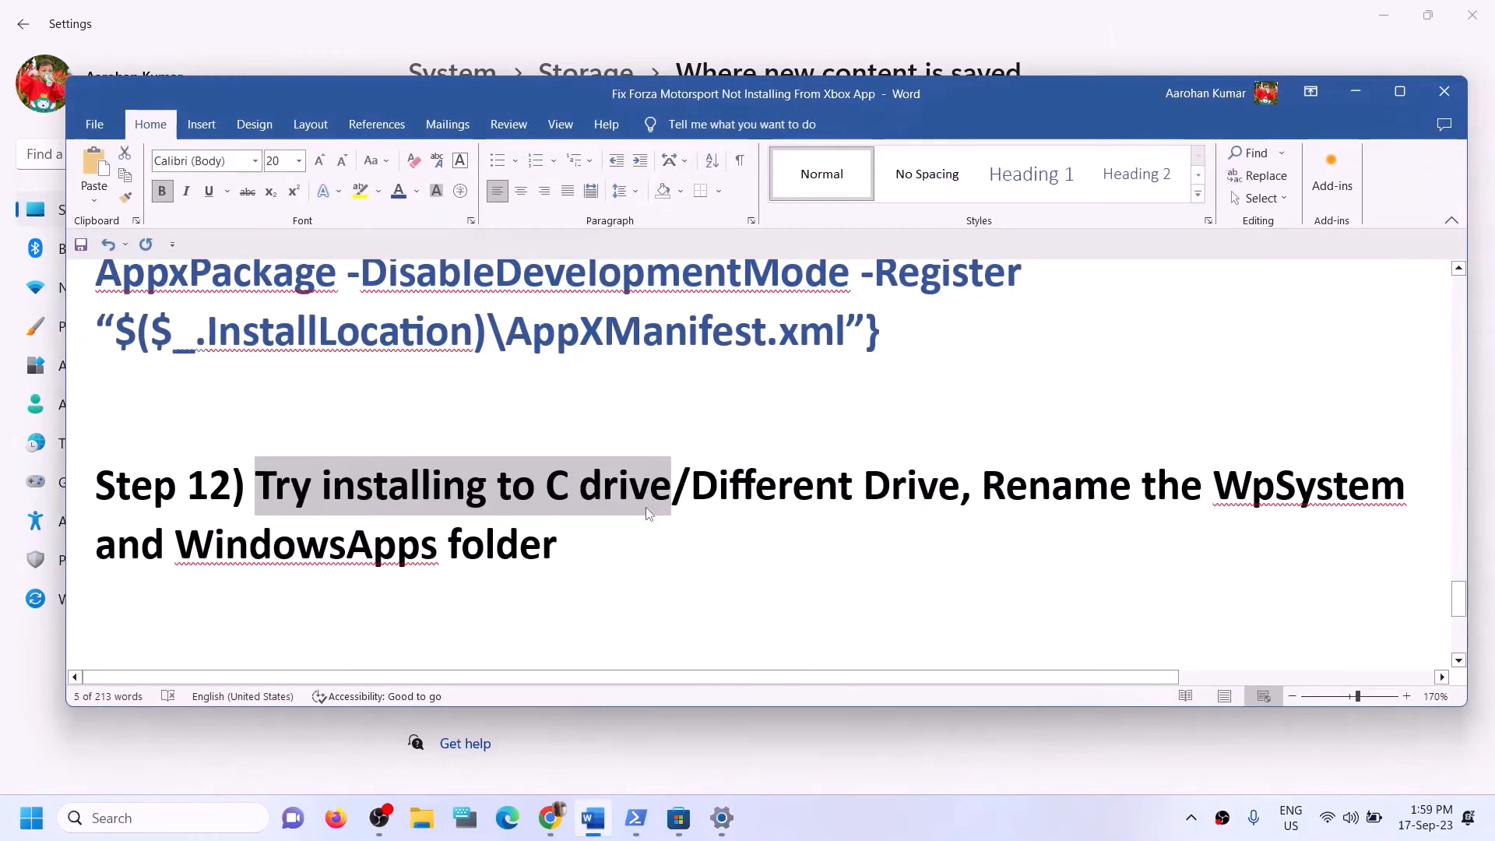
left_click(647, 507)
left_click_drag(290, 484, 673, 489)
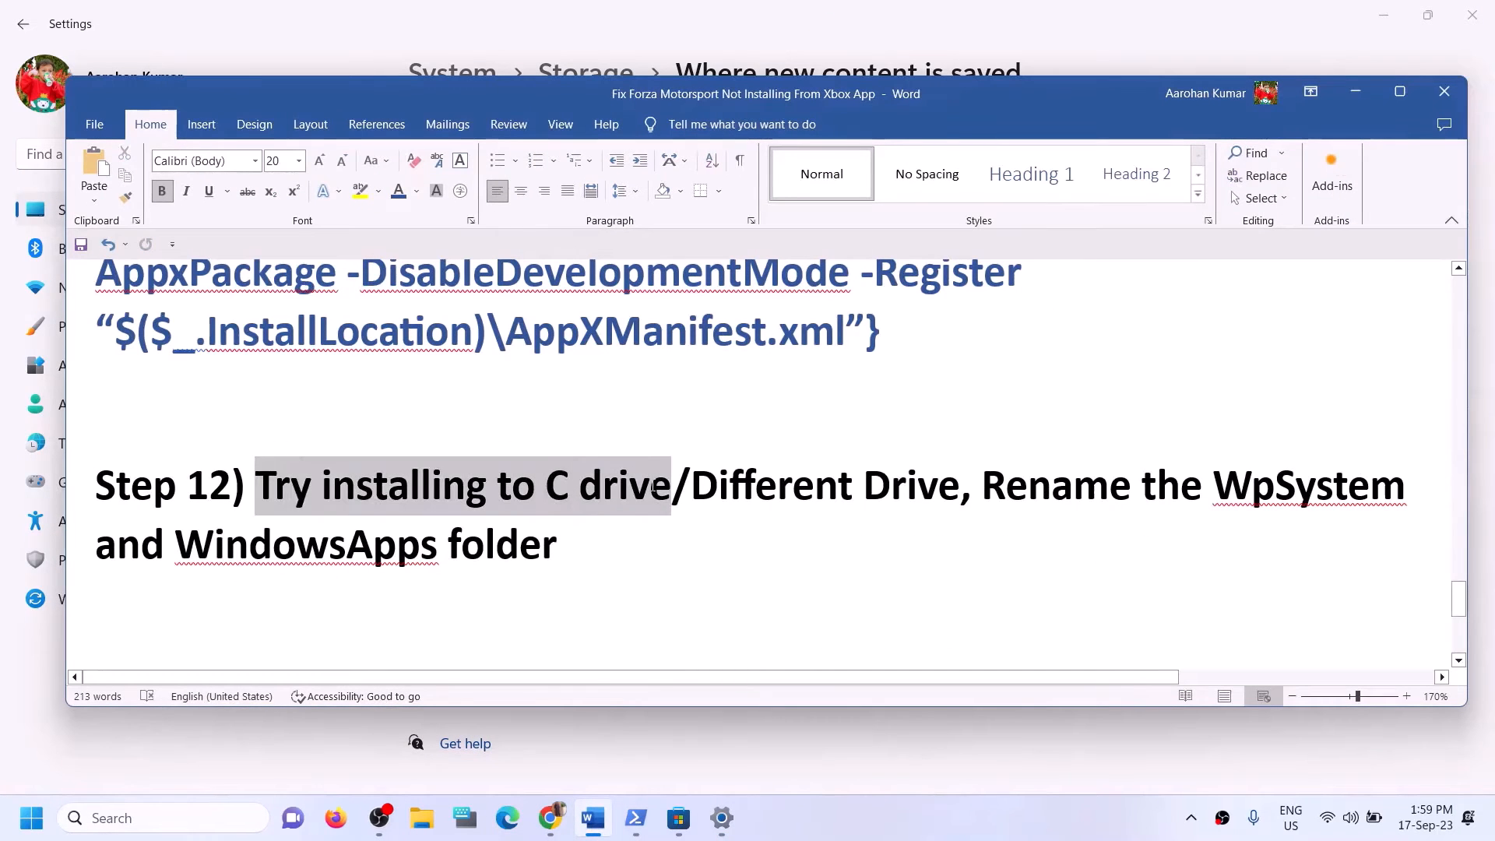
left_click(562, 545)
left_click_drag(386, 506, 944, 491)
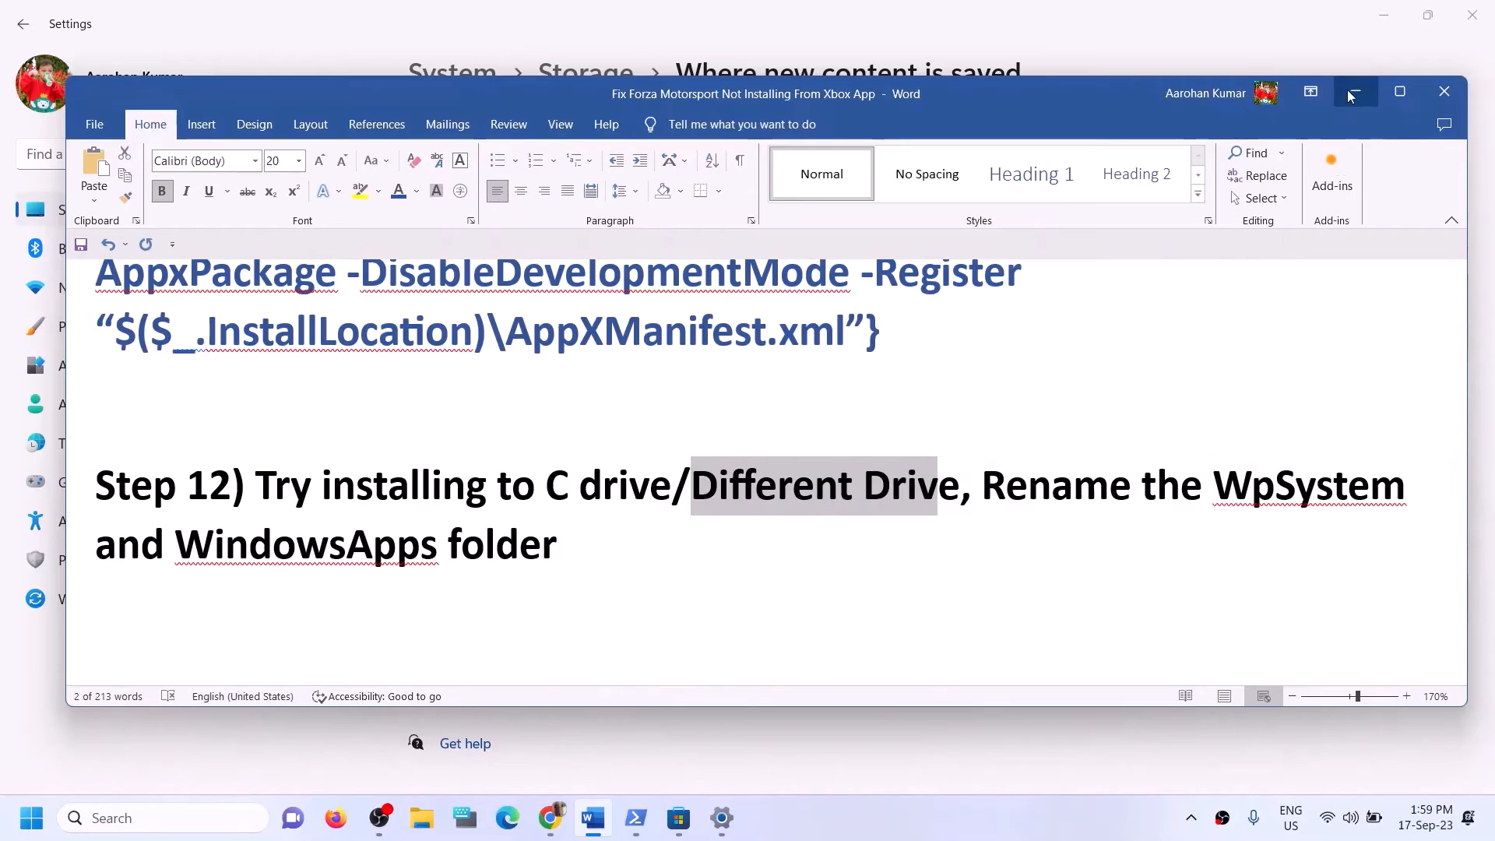
left_click(1353, 93)
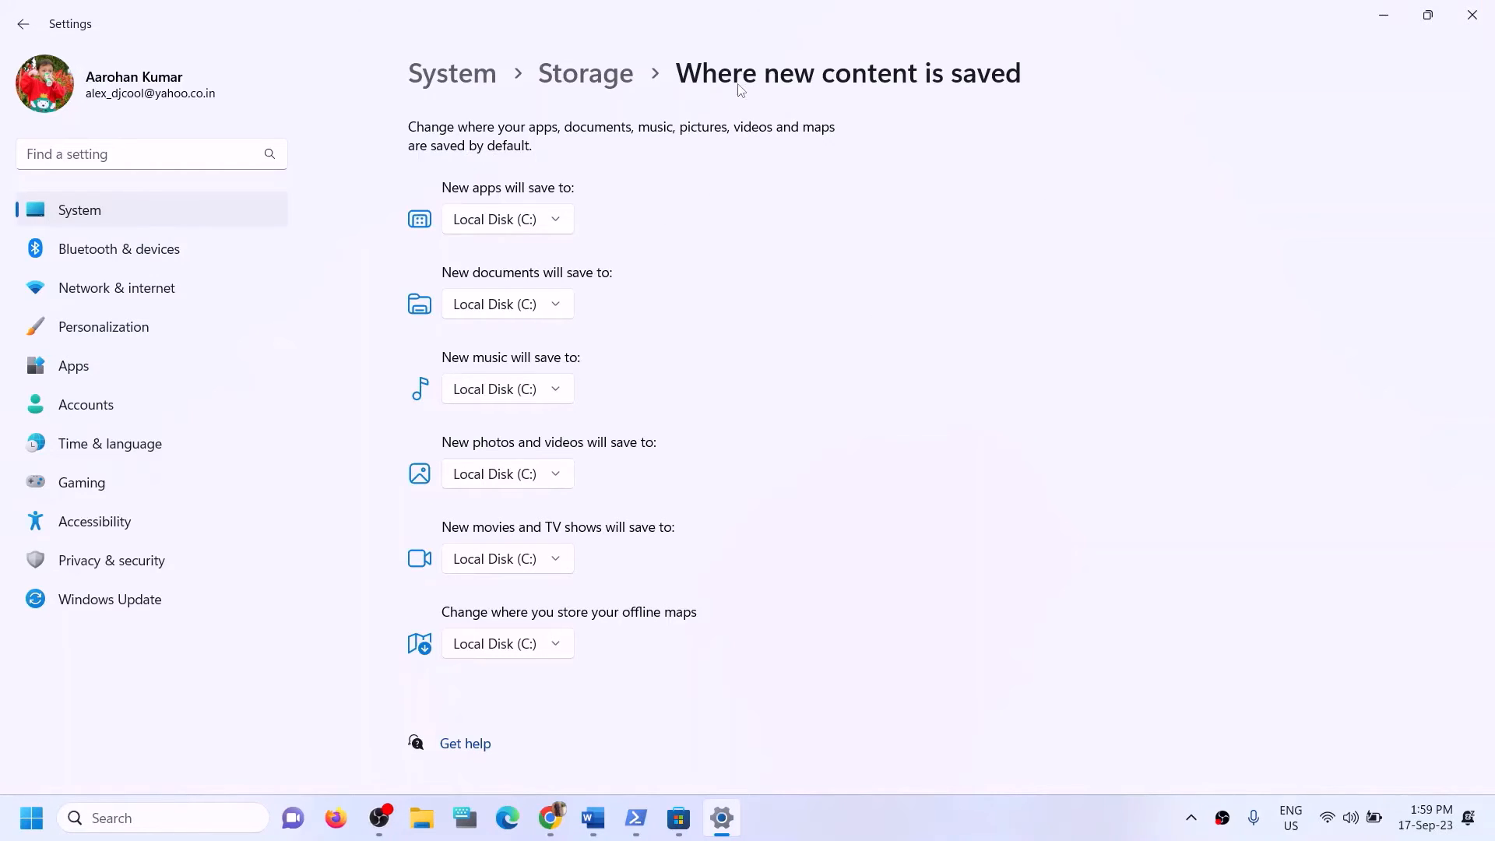
Set new apps to save to Local Disk (D:), closing the File Explorer window in between.
left_click(559, 219)
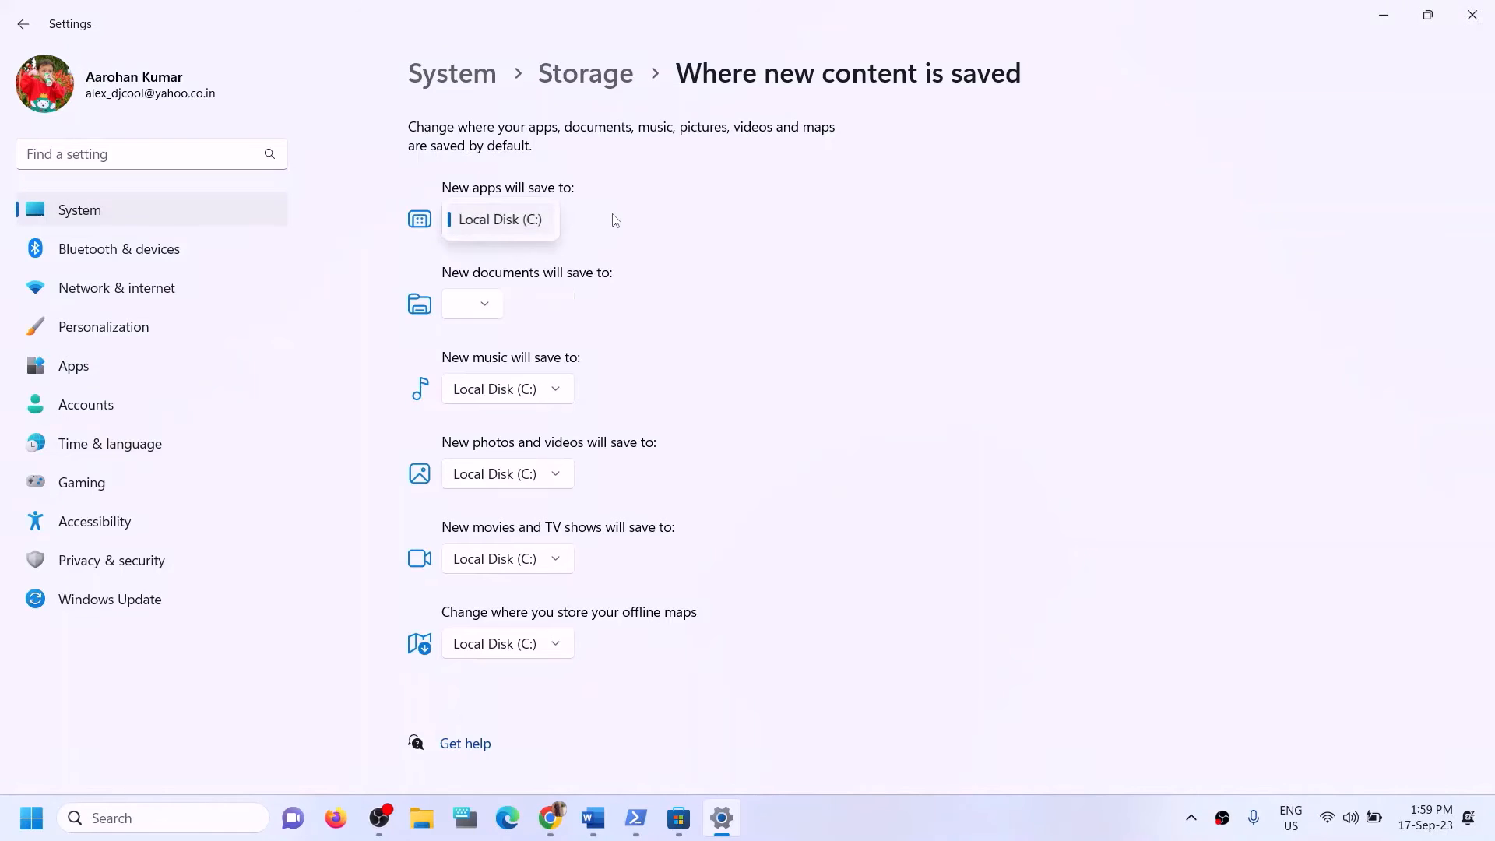
key("super+e")
left_click(1470, 14)
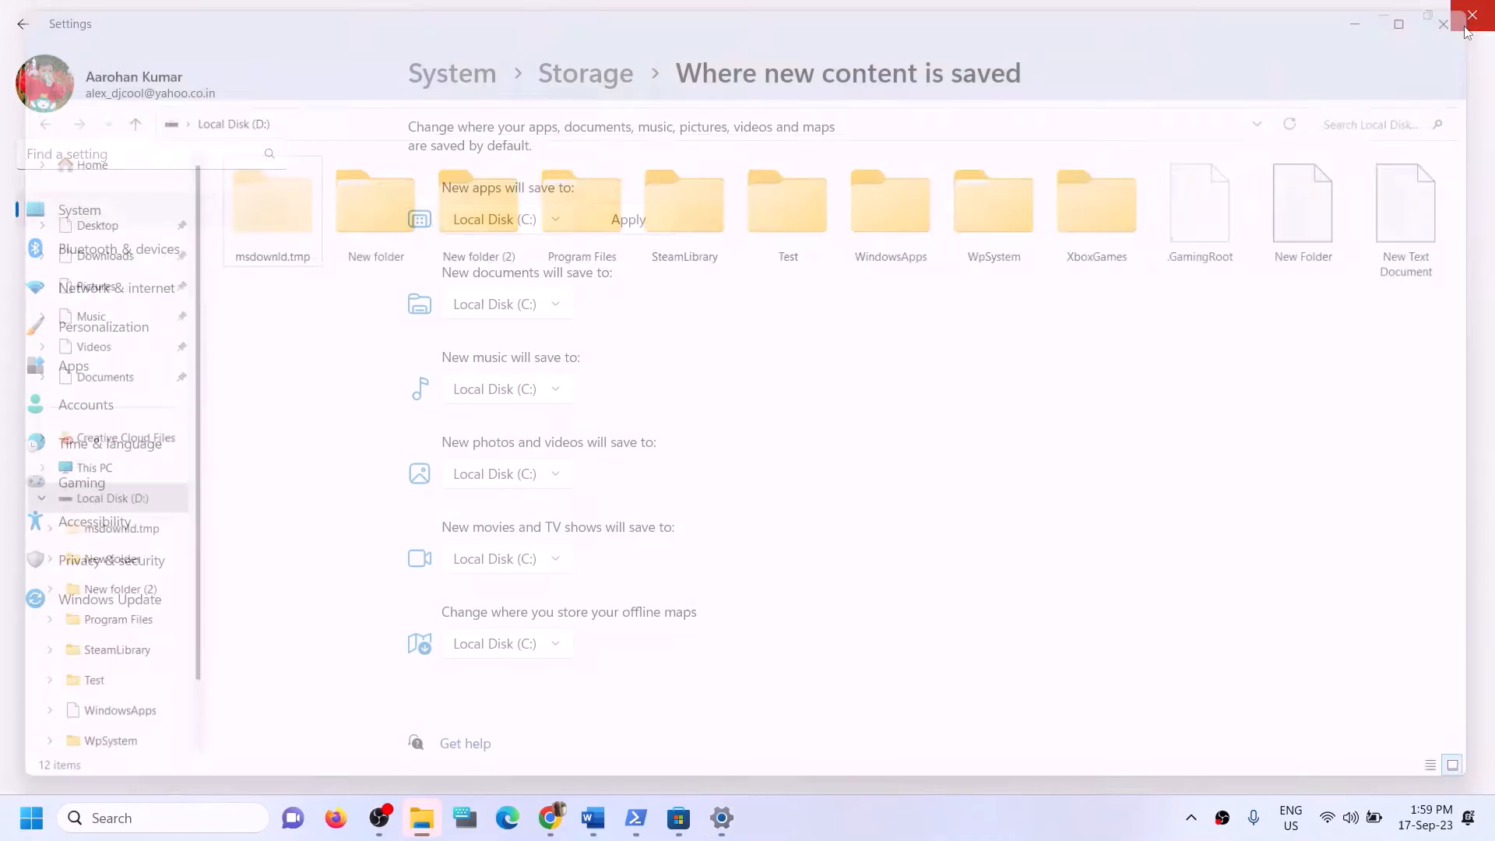
left_click(561, 223)
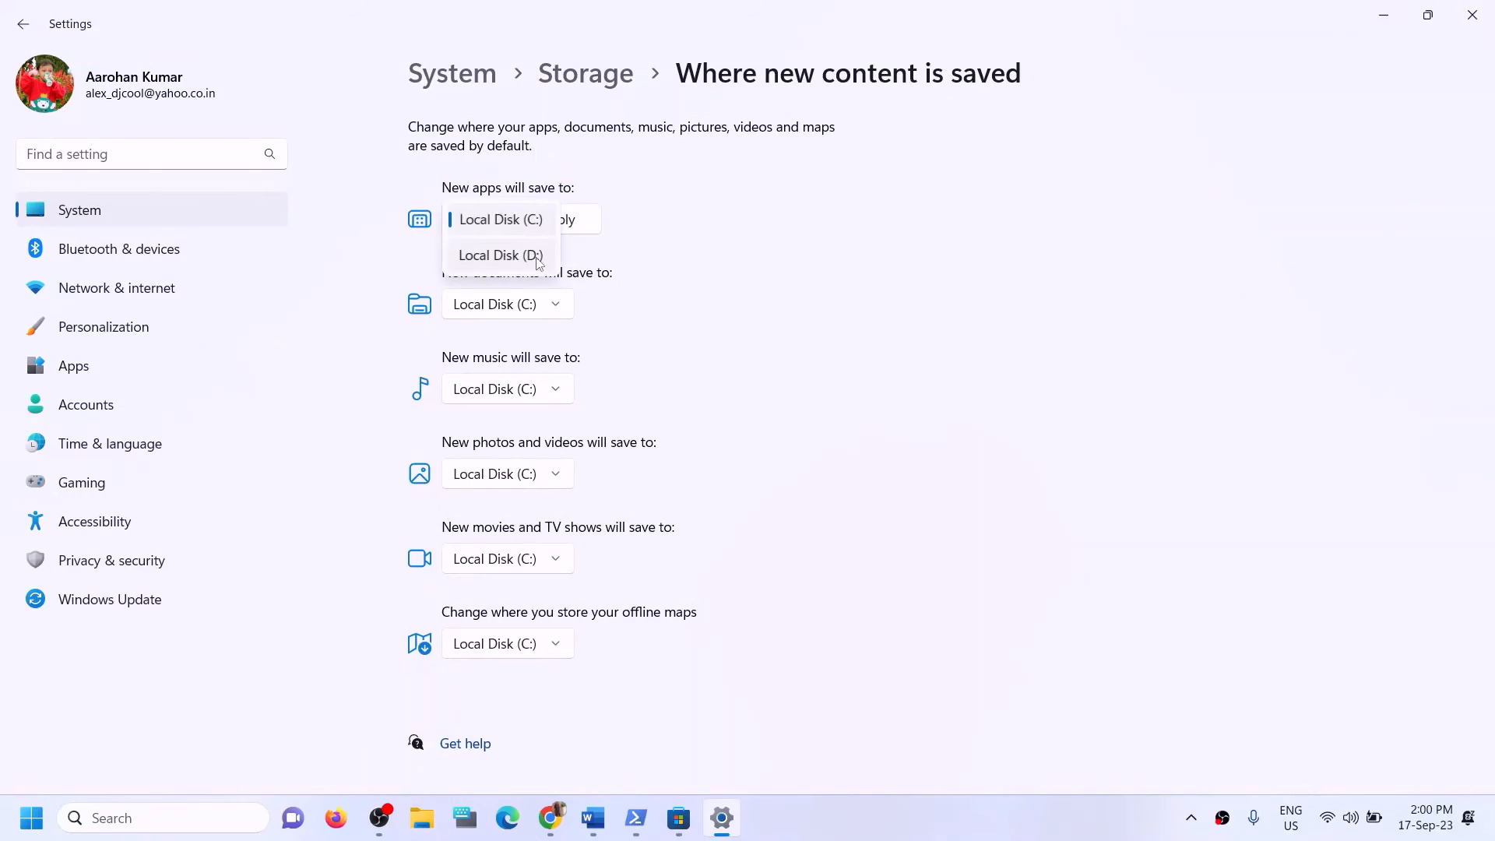
left_click(506, 255)
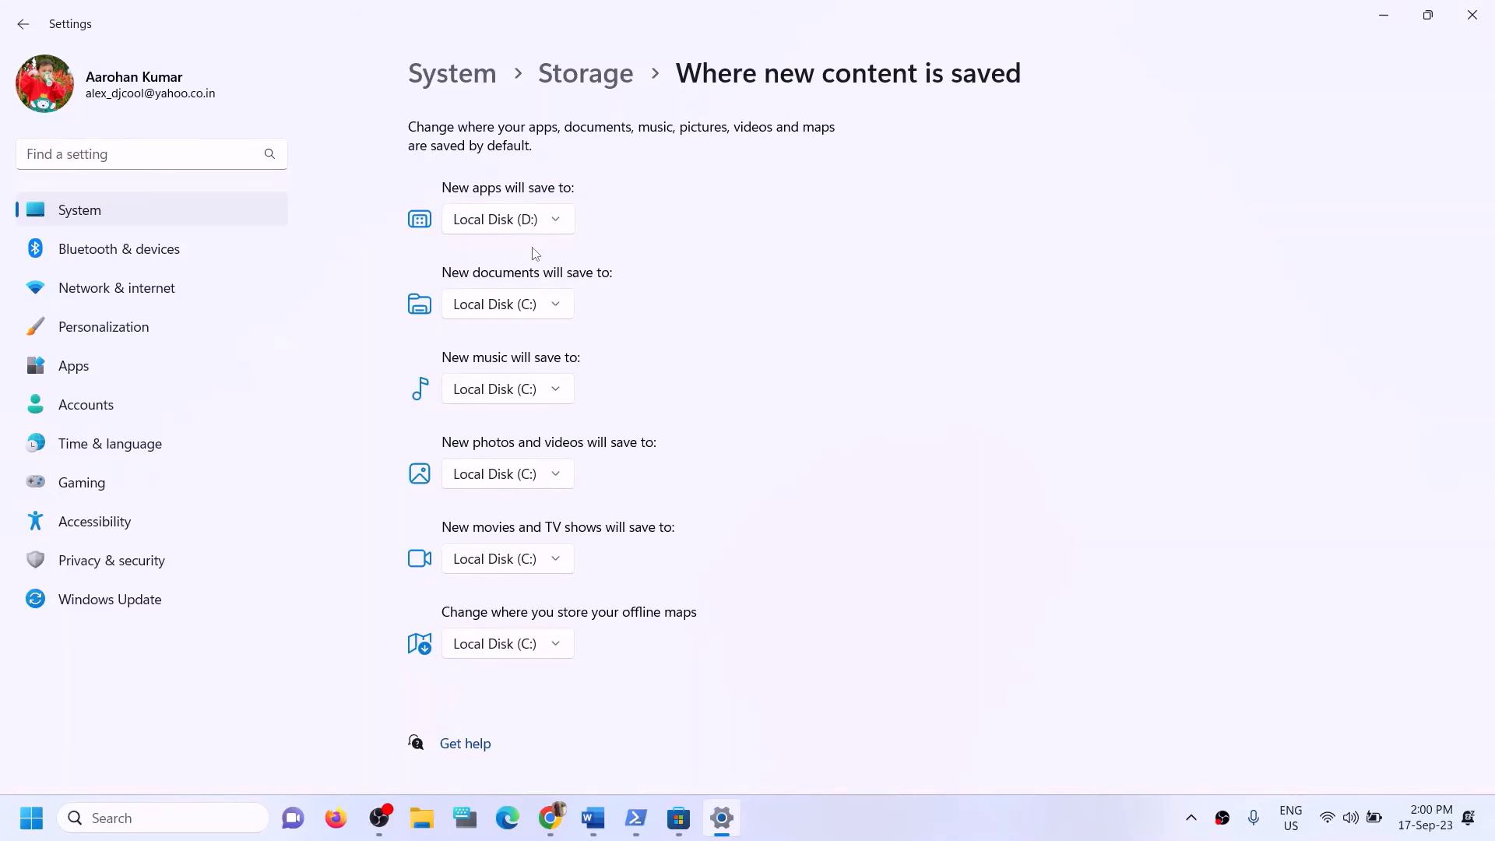
Change the save location for new apps to Local Disk (C:) and apply it.
left_click(560, 222)
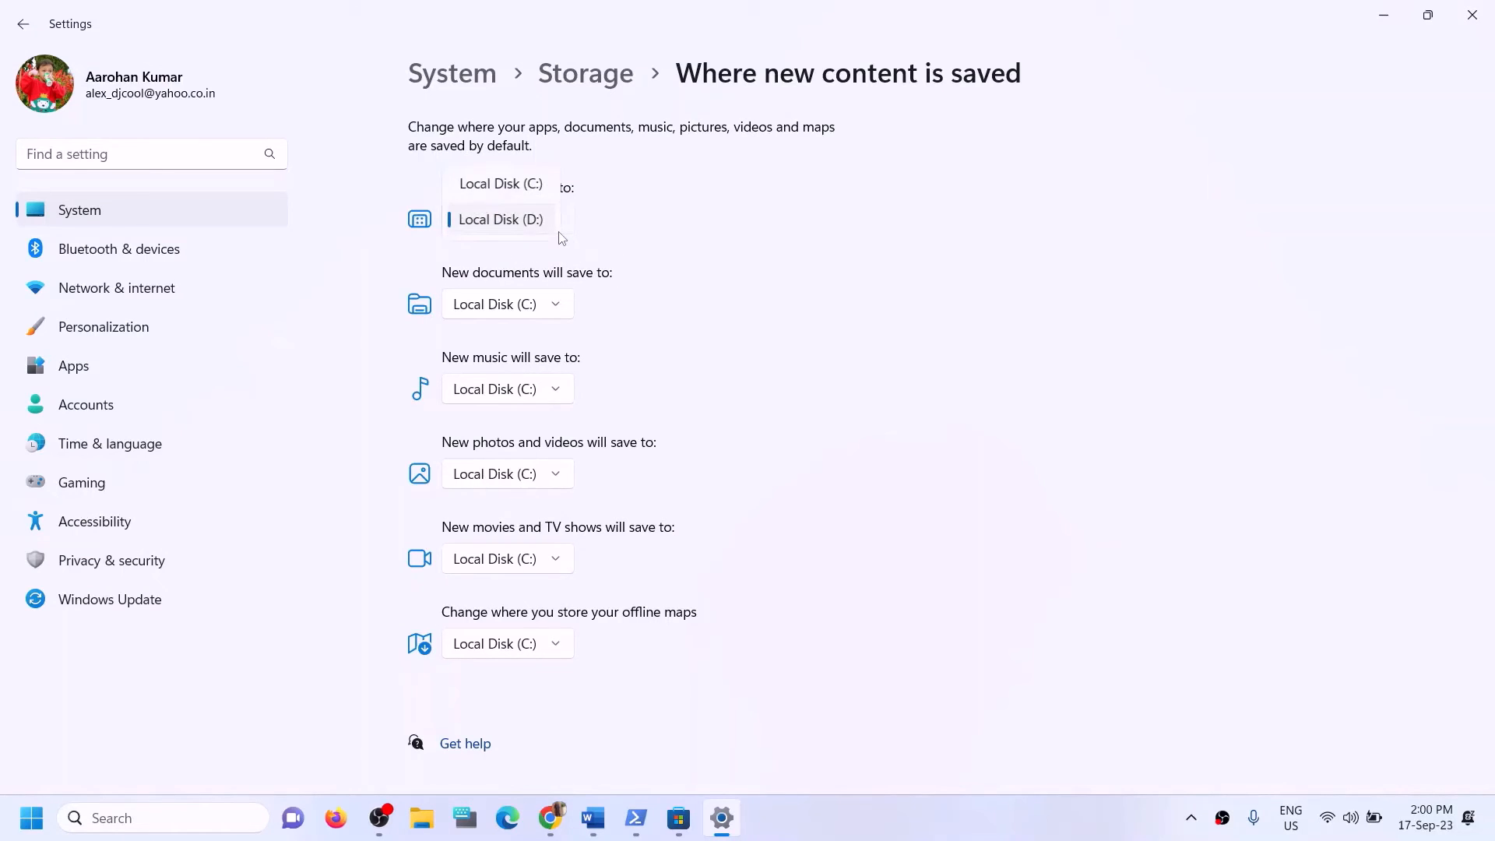
left_click(534, 187)
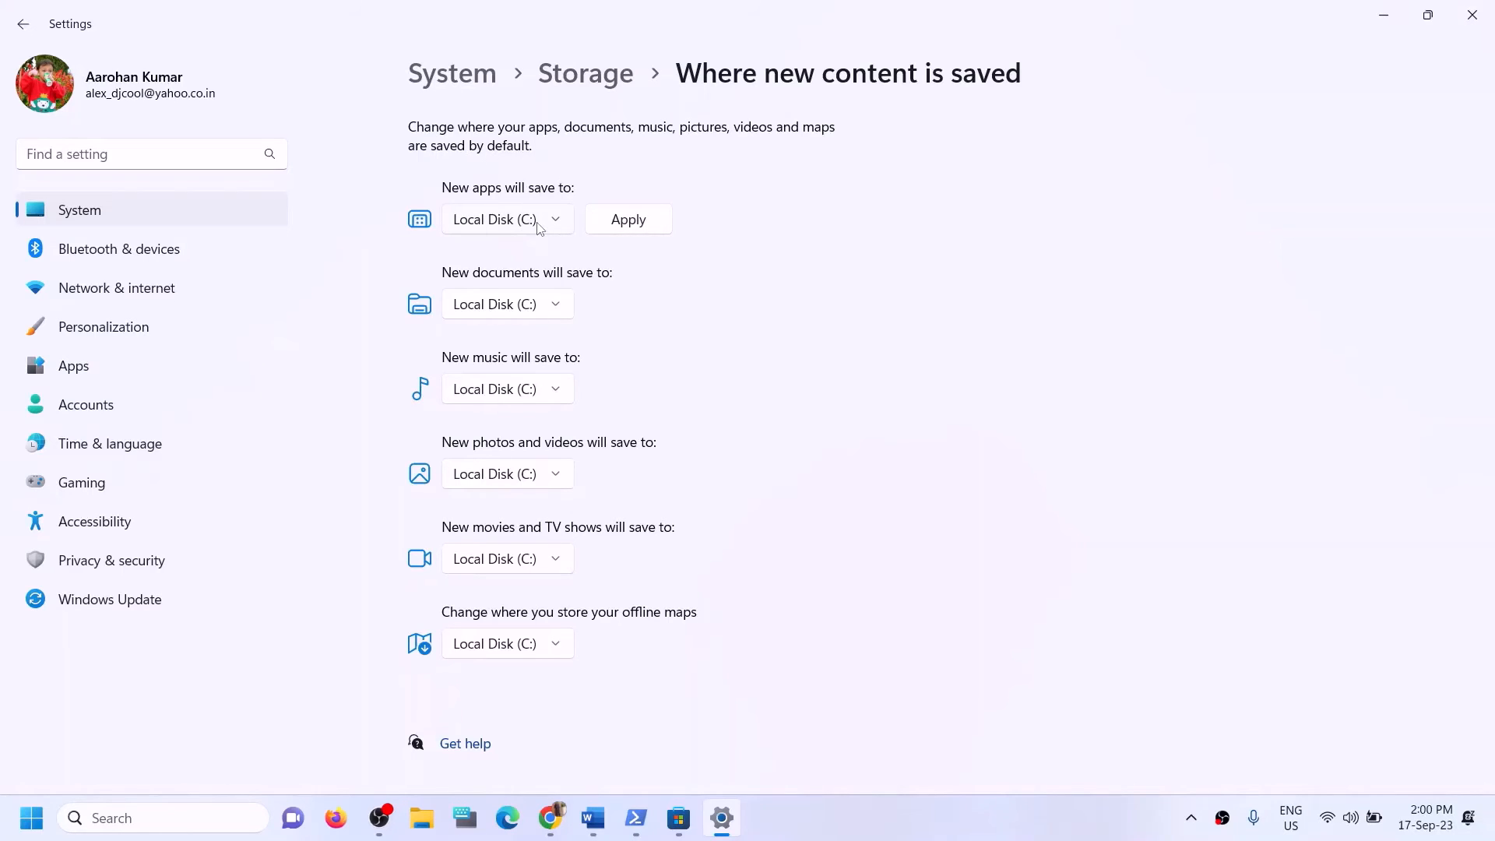
left_click(610, 227)
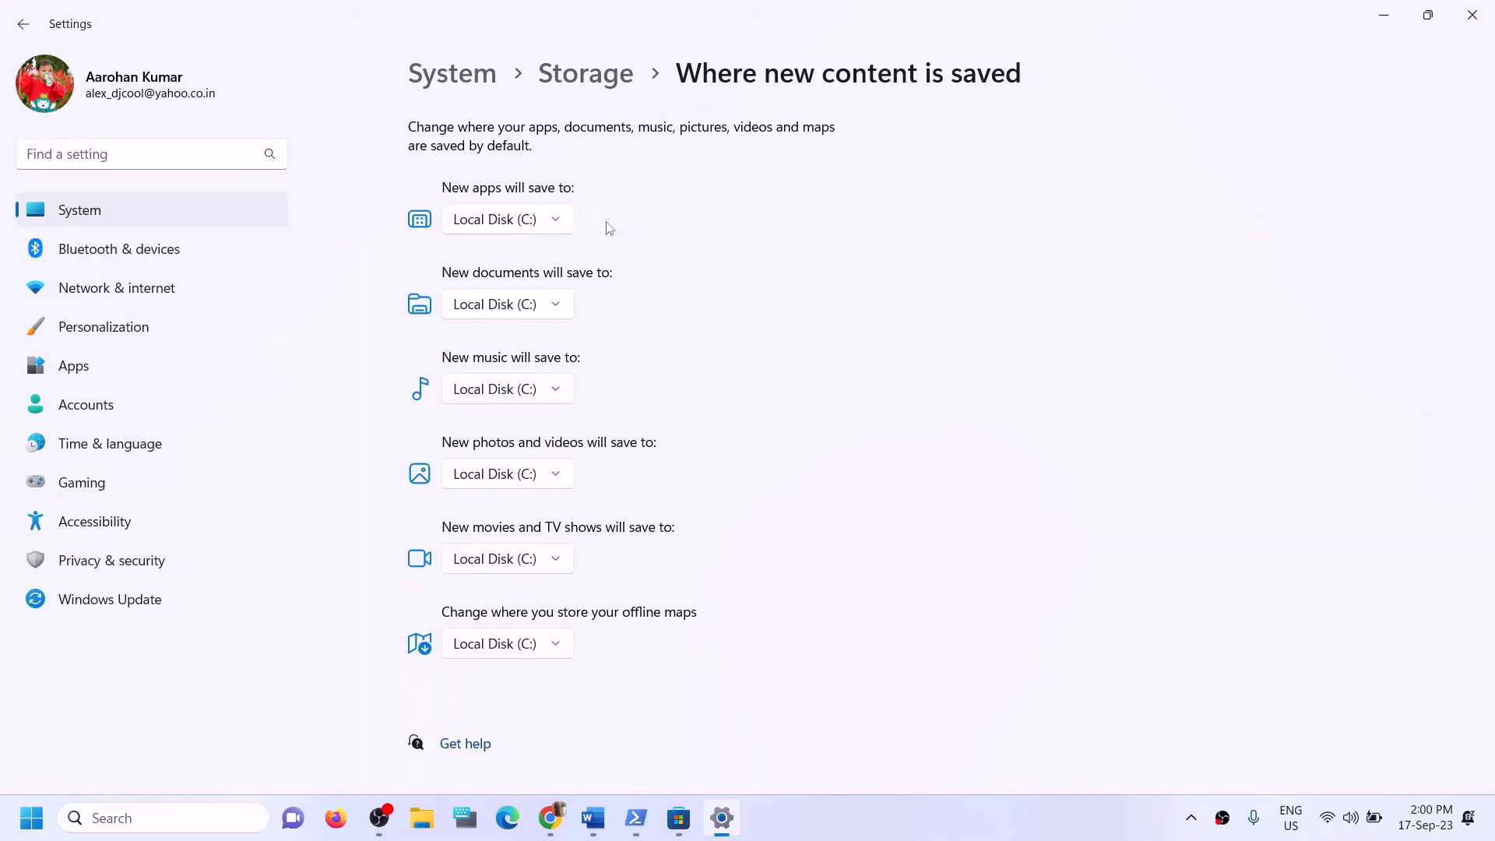
Set new apps to save to Local Disk (D:), apply it, recheck the drive choices, and close Settings.
left_click(553, 222)
left_click(515, 257)
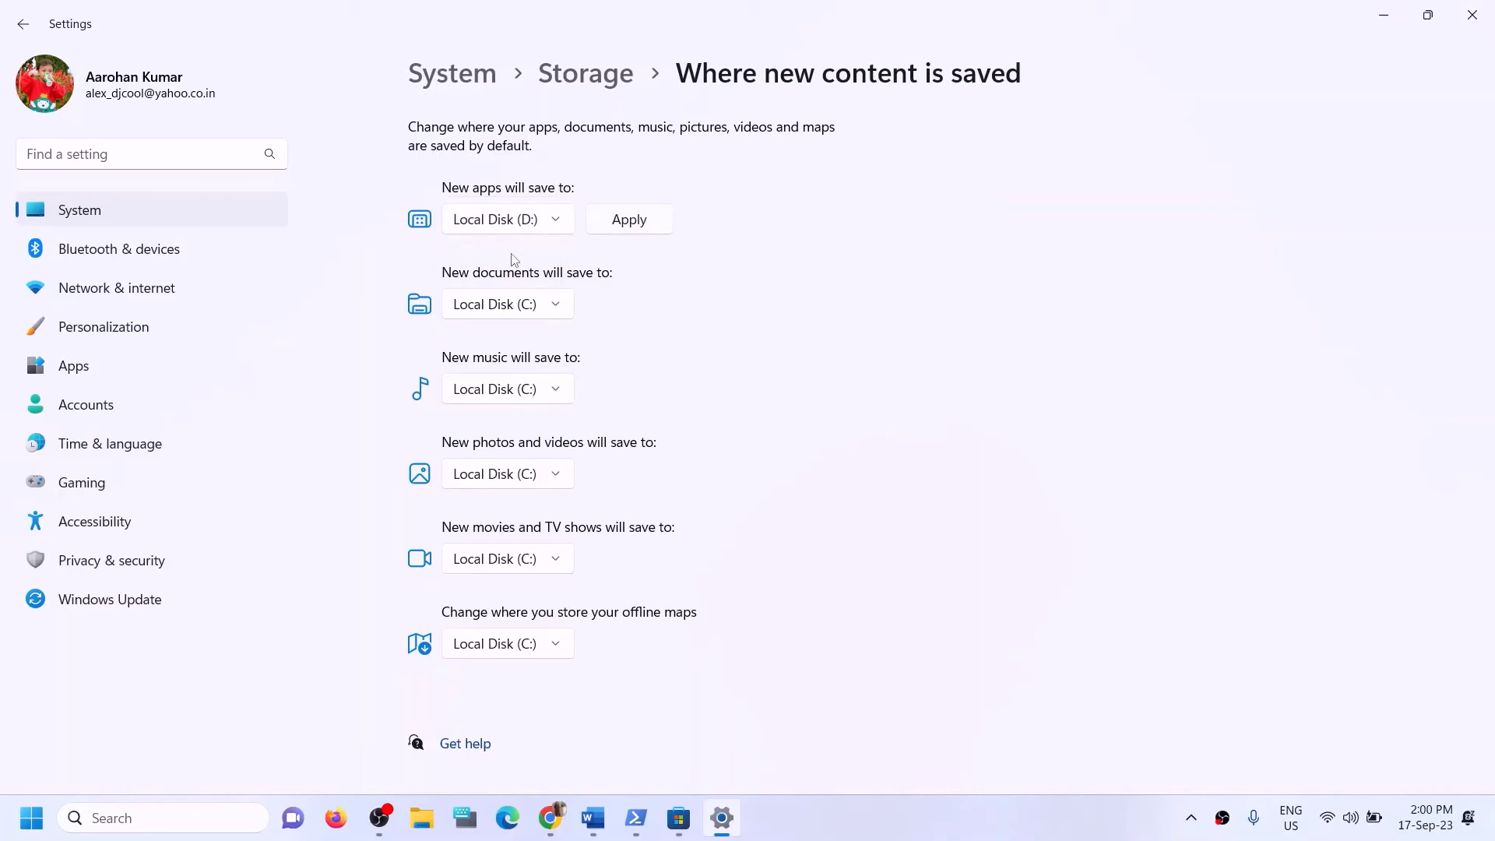
left_click(629, 227)
left_click(559, 223)
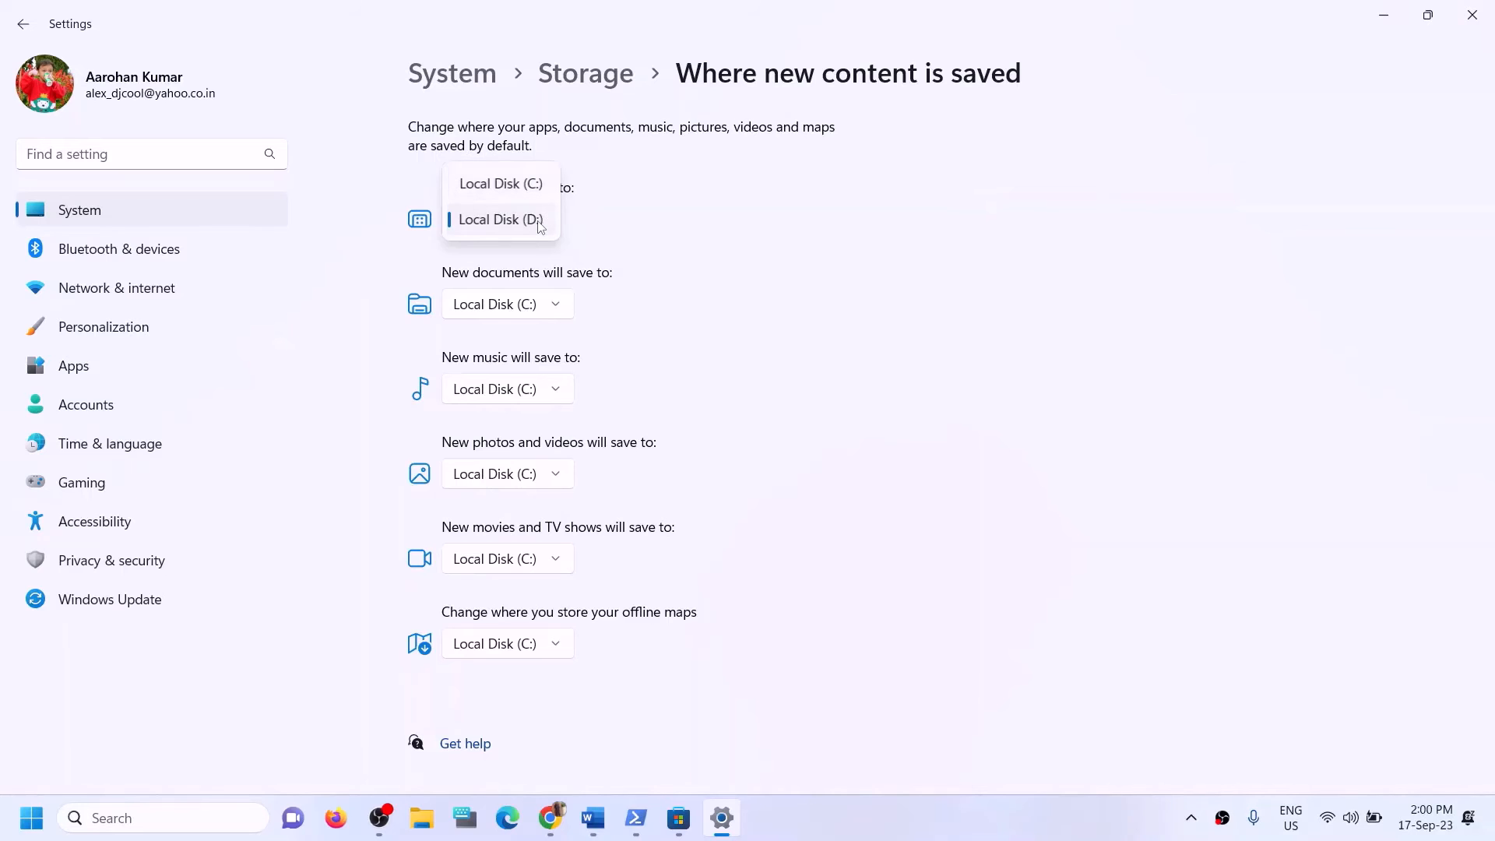
left_click(692, 233)
left_click(1473, 19)
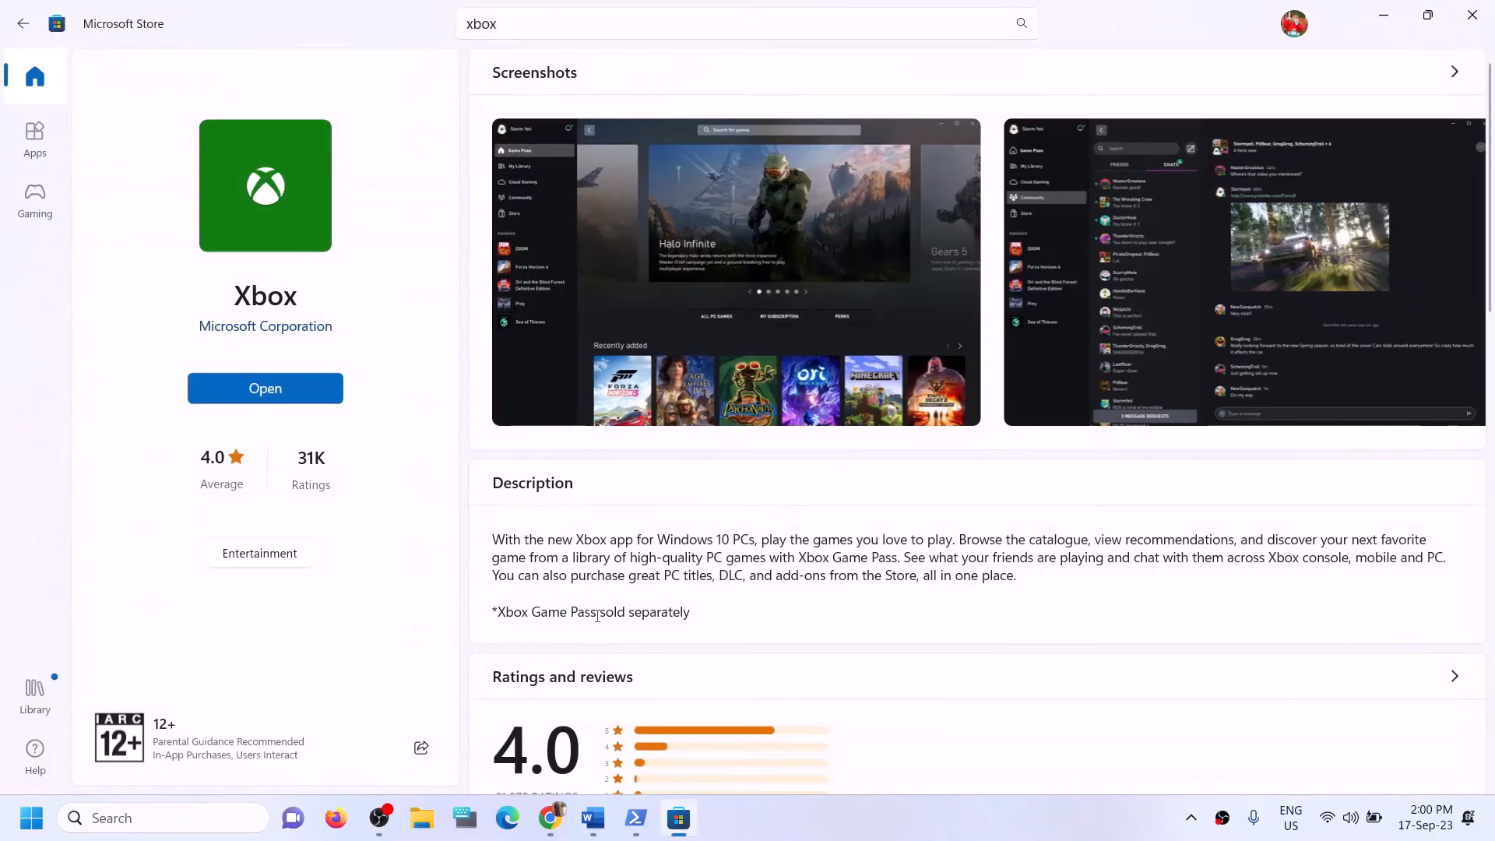
Return to the Word guide and highlight Step 12's instructions on installing to another drive and renaming the WpSystem and WindowsApps folders.
left_click(593, 818)
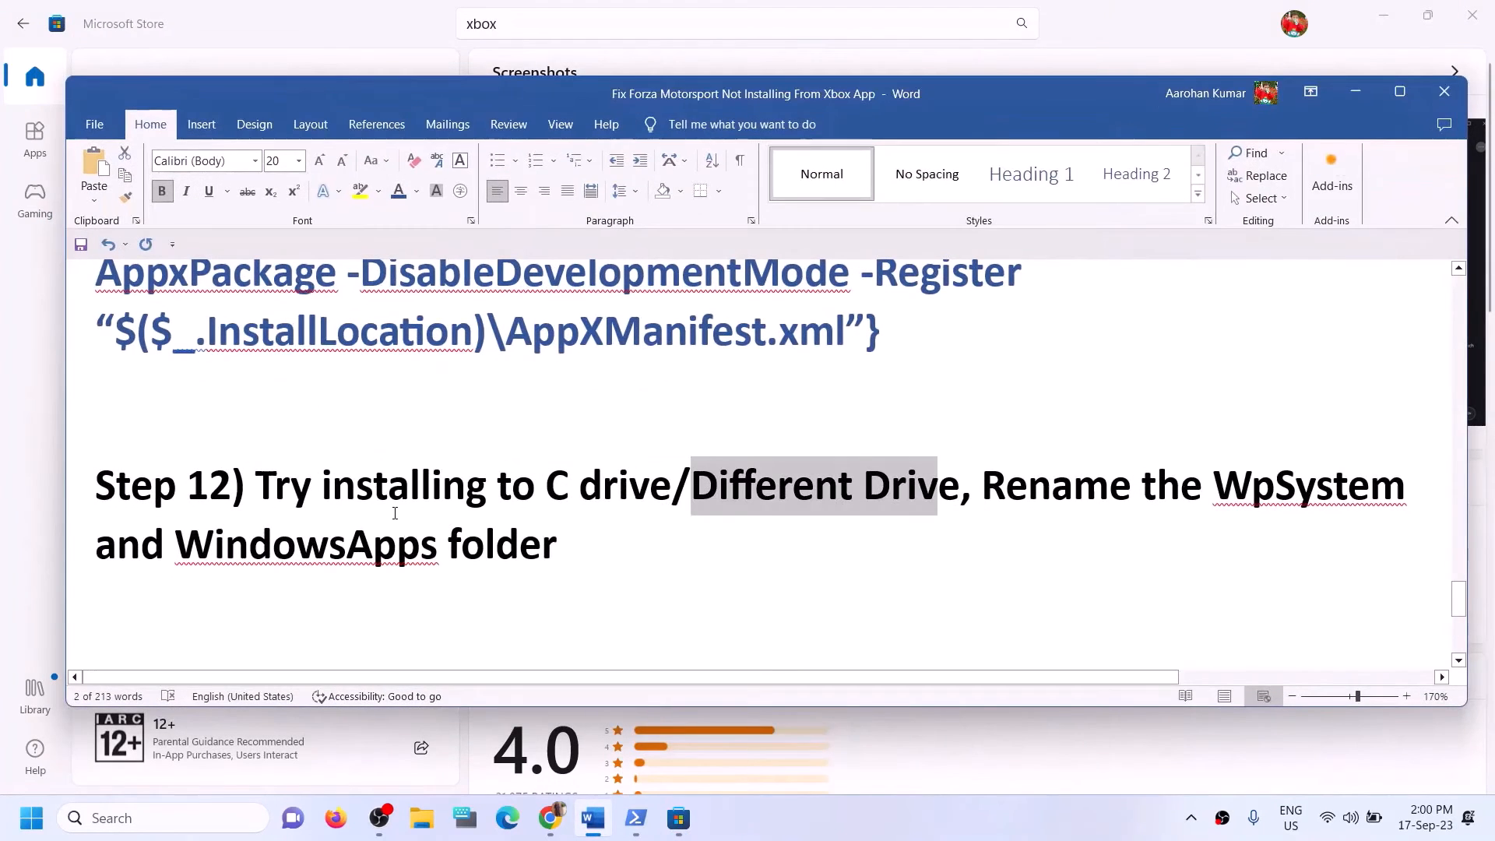
left_click(389, 484)
left_click_drag(254, 484, 862, 487)
left_click(892, 486)
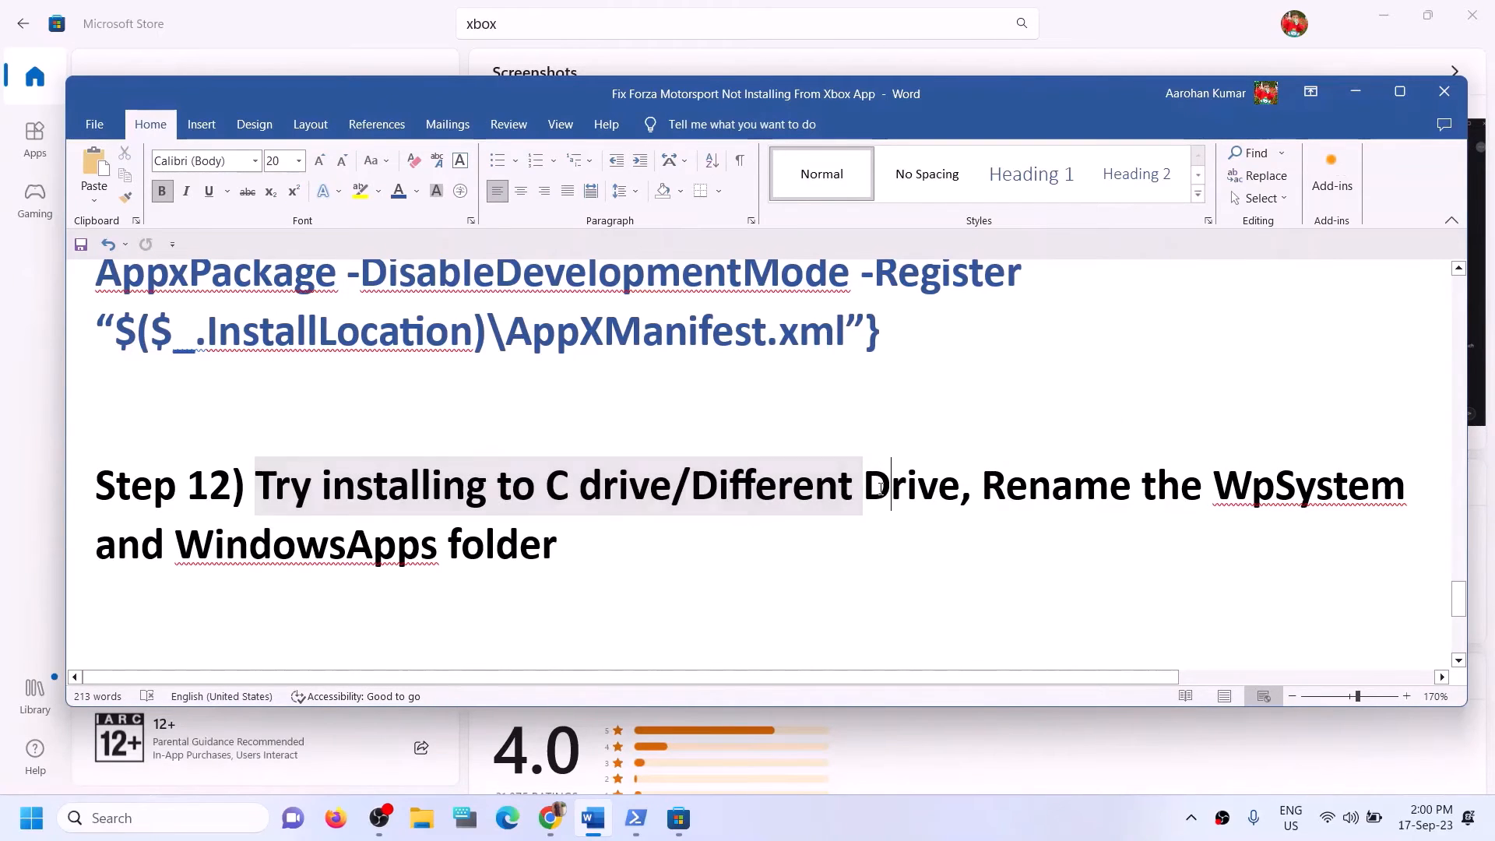
left_click_drag(983, 487, 1298, 550)
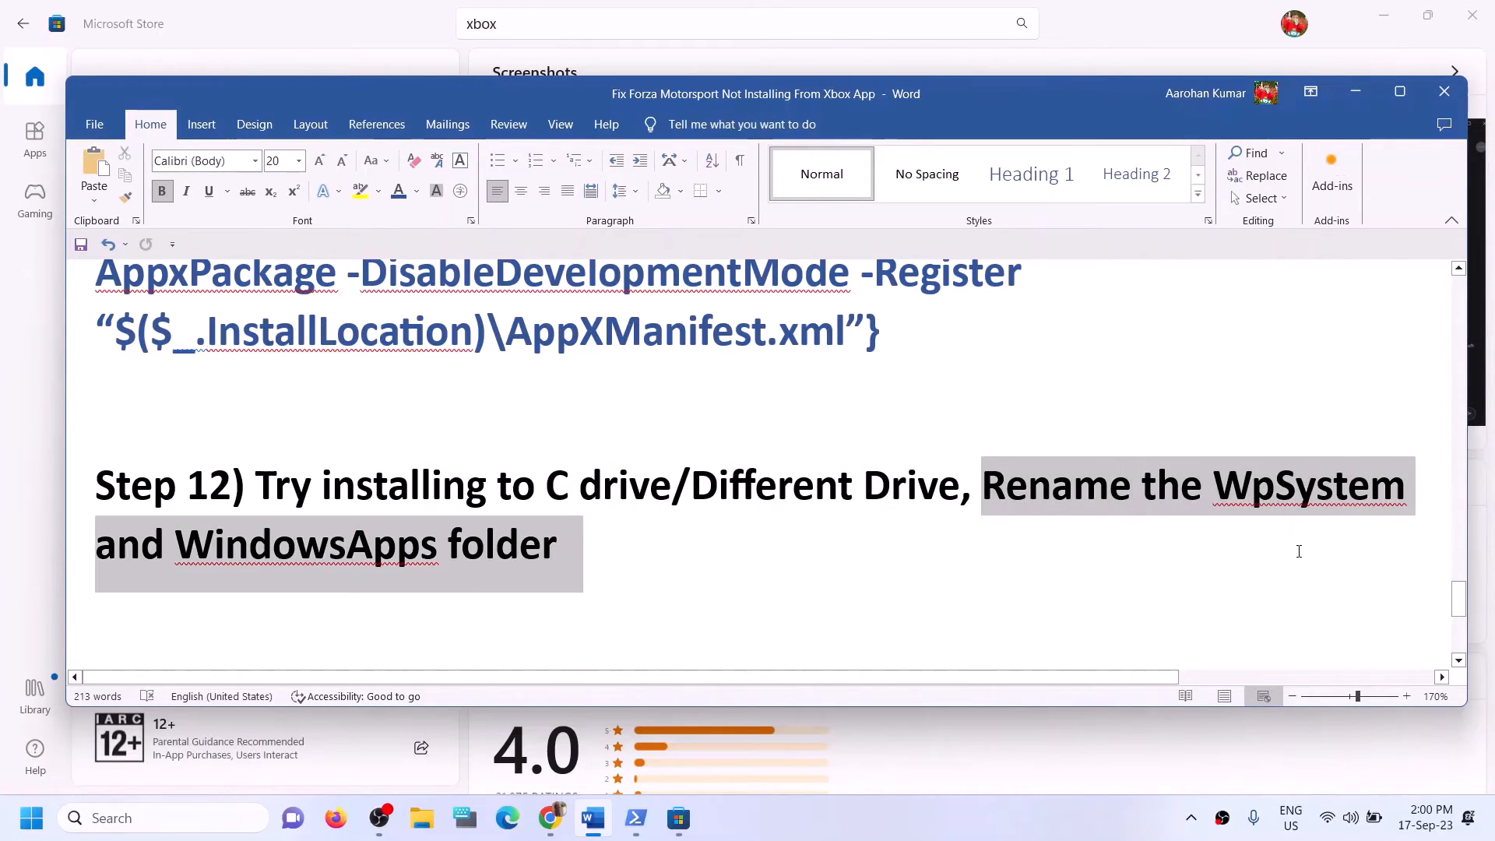
left_click(211, 557)
left_click_drag(95, 545, 558, 545)
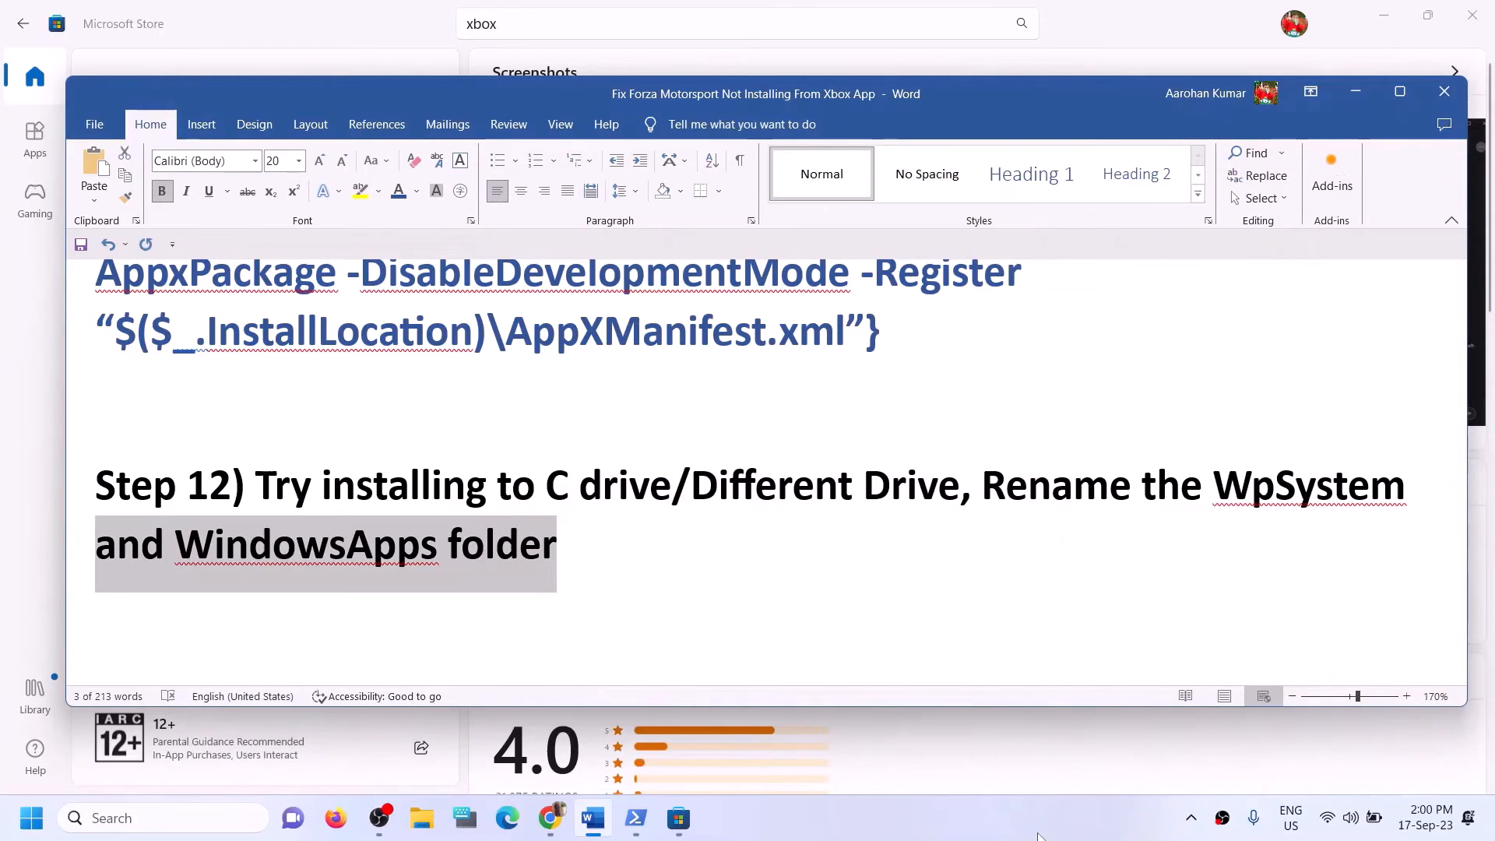
left_click(558, 545)
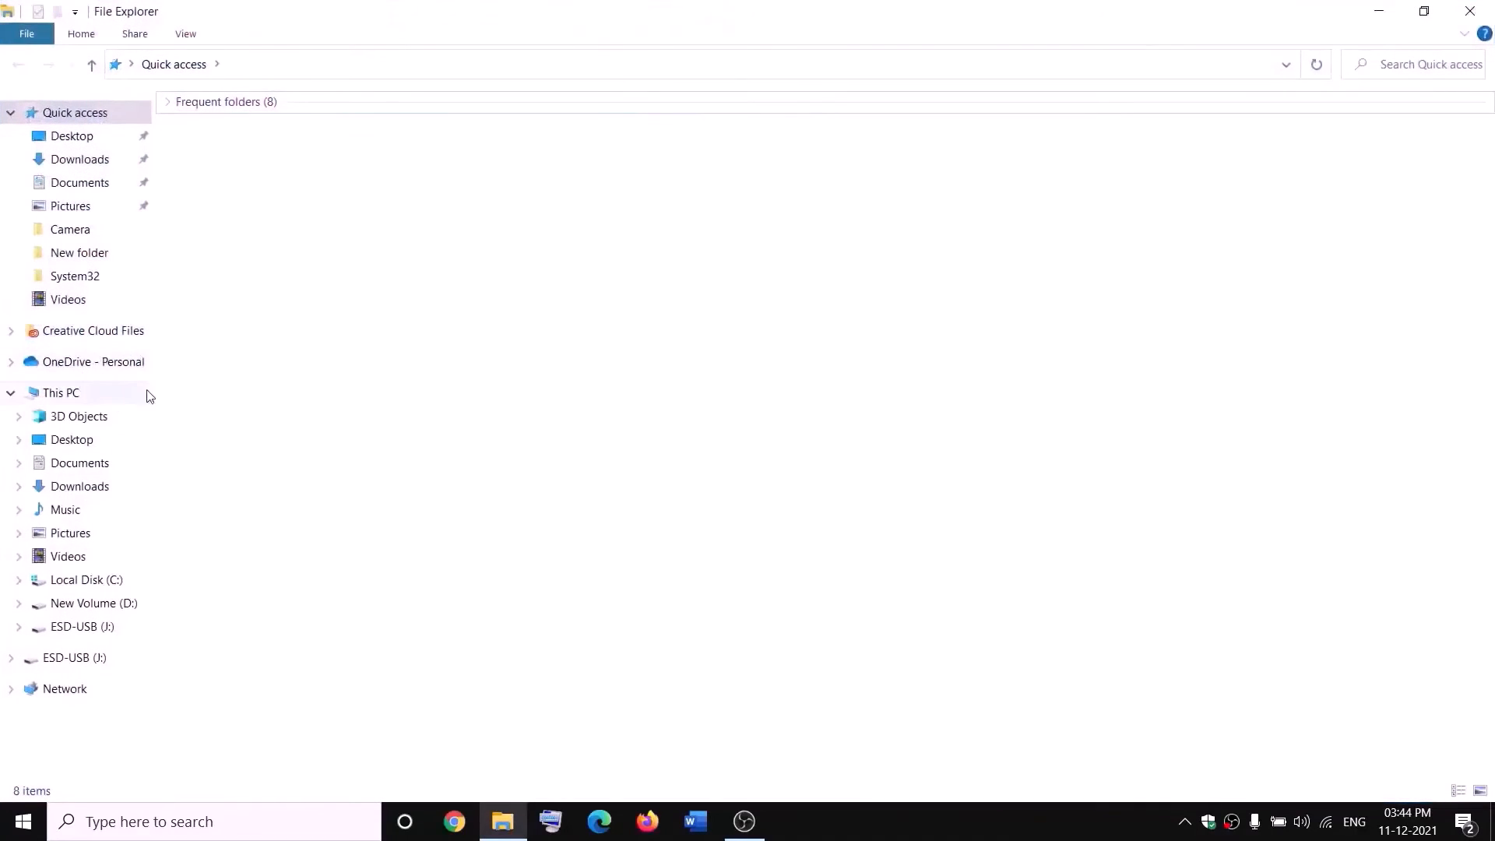
Open New Volume (D:) in File Explorer and locate the WpSystem folder.
left_click(71, 397)
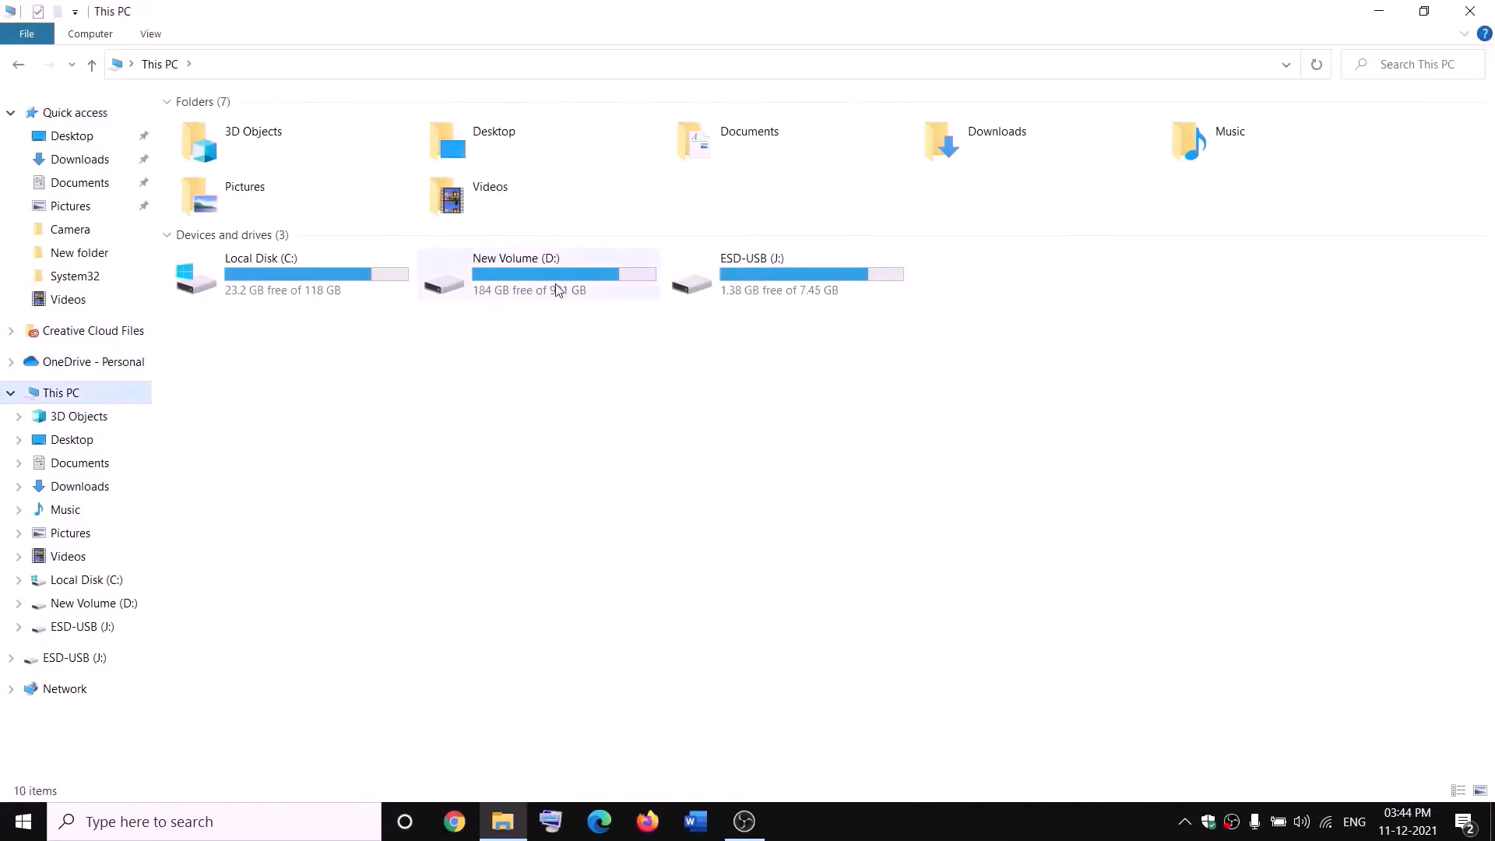
double_click(557, 291)
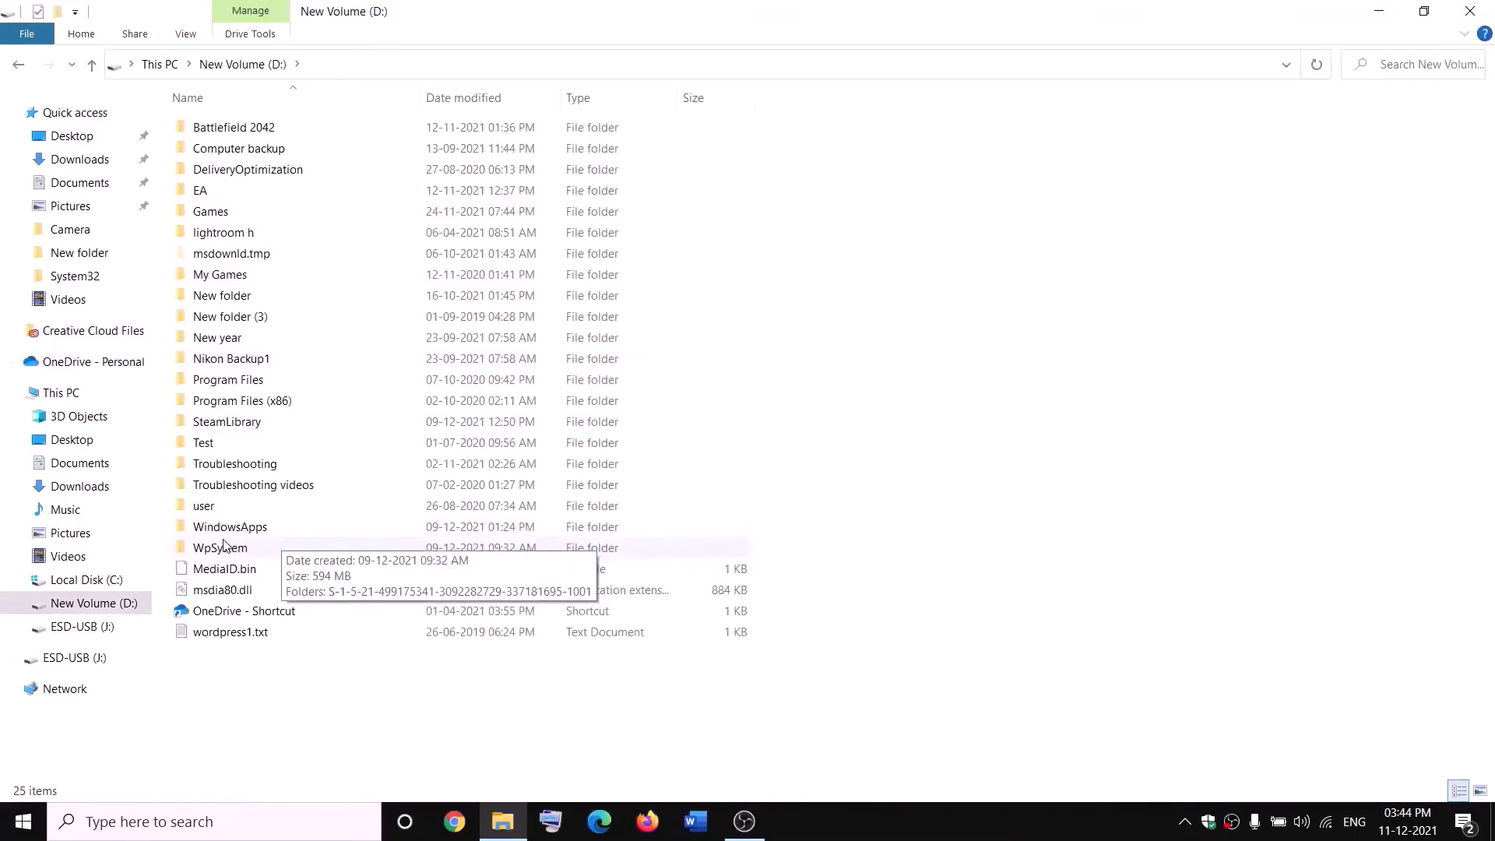
left_click(249, 548)
right_click(251, 555)
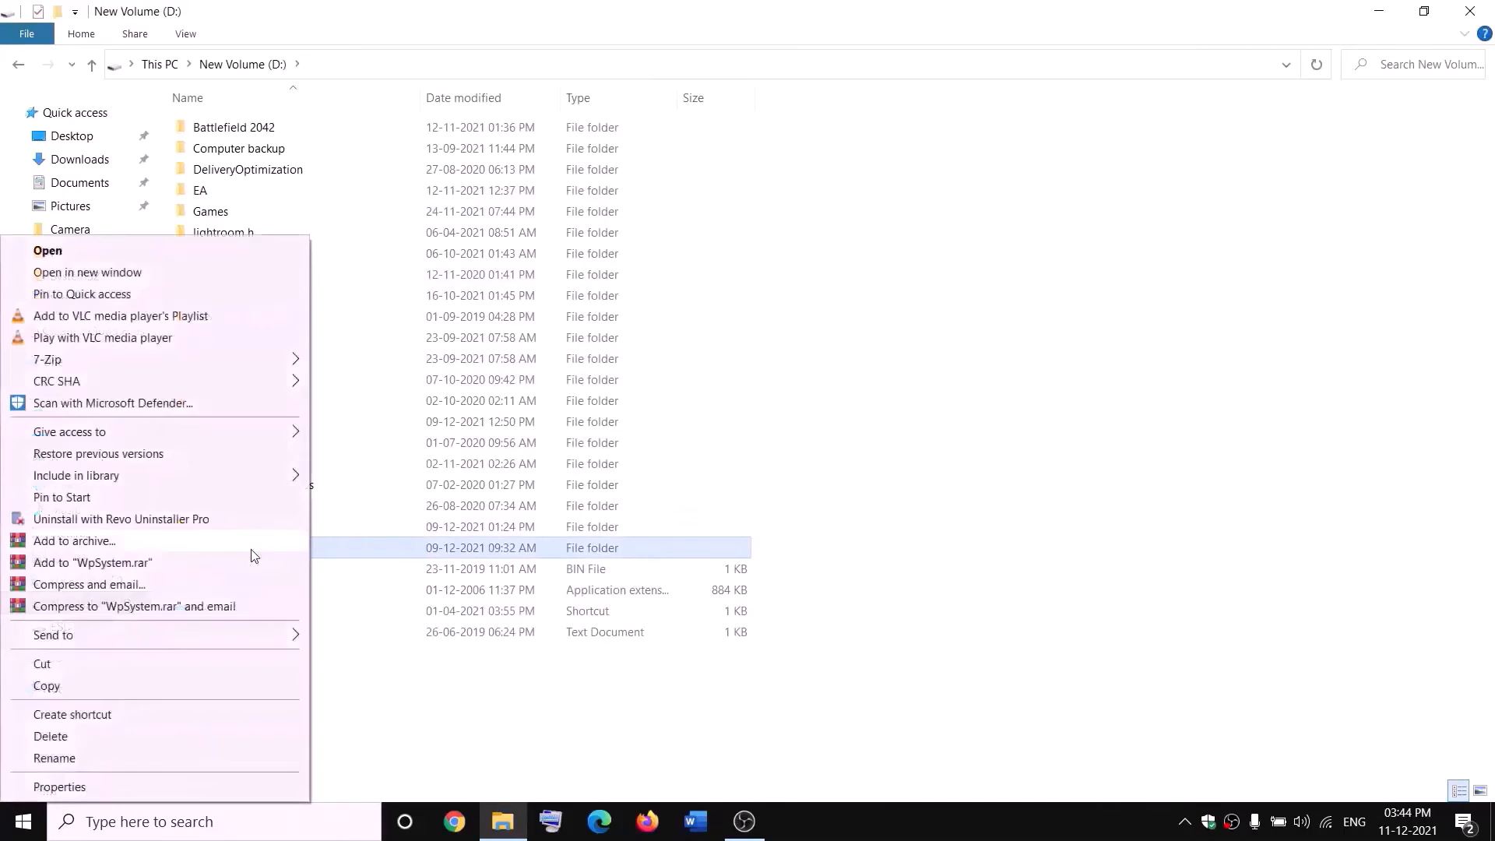
left_click(473, 712)
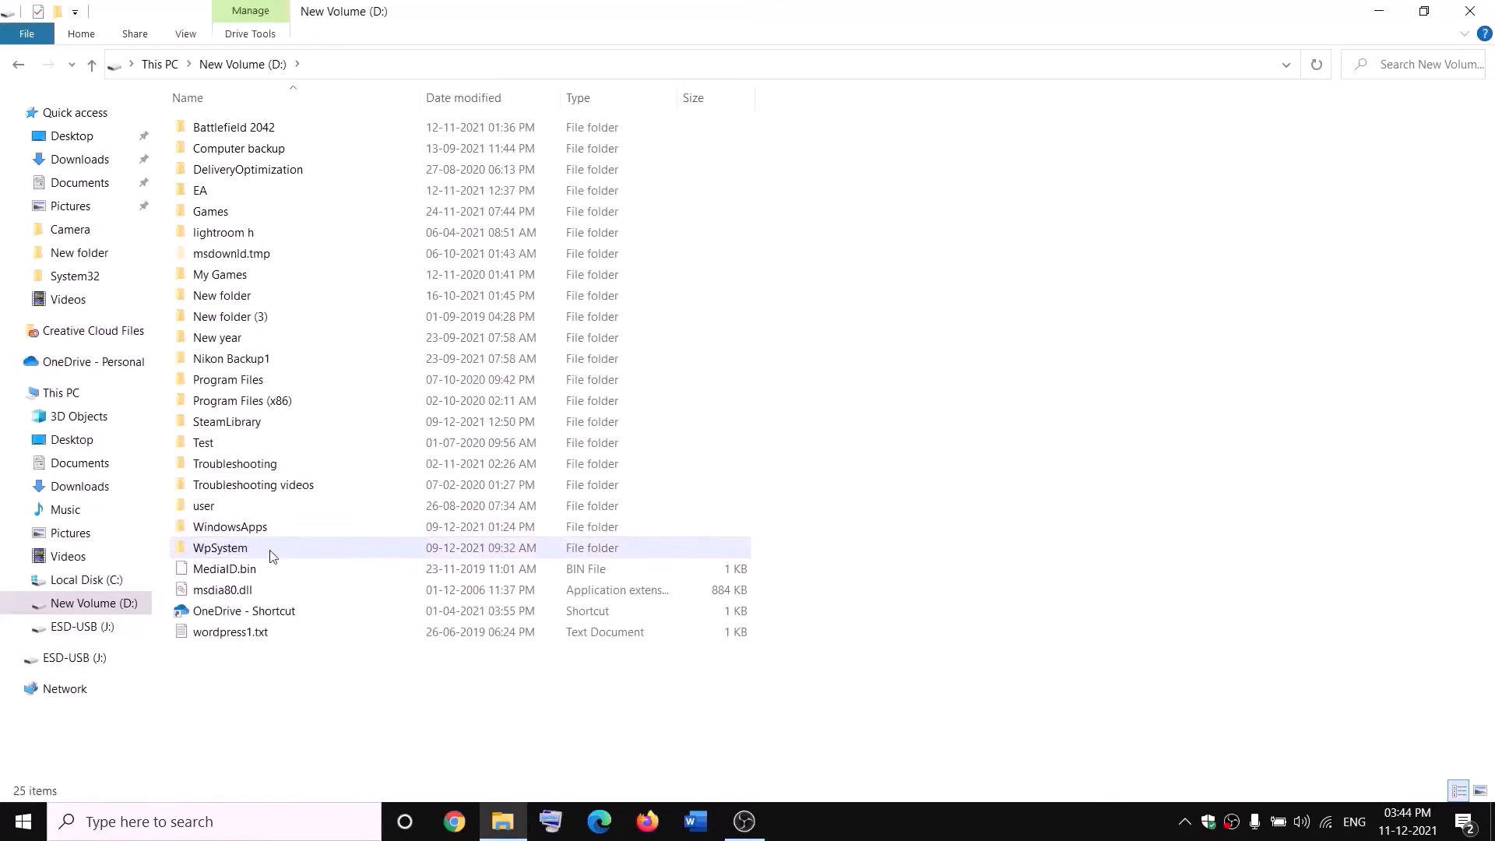
Open the advanced security settings from the WpSystem folder's properties.
mouse_move(245, 555)
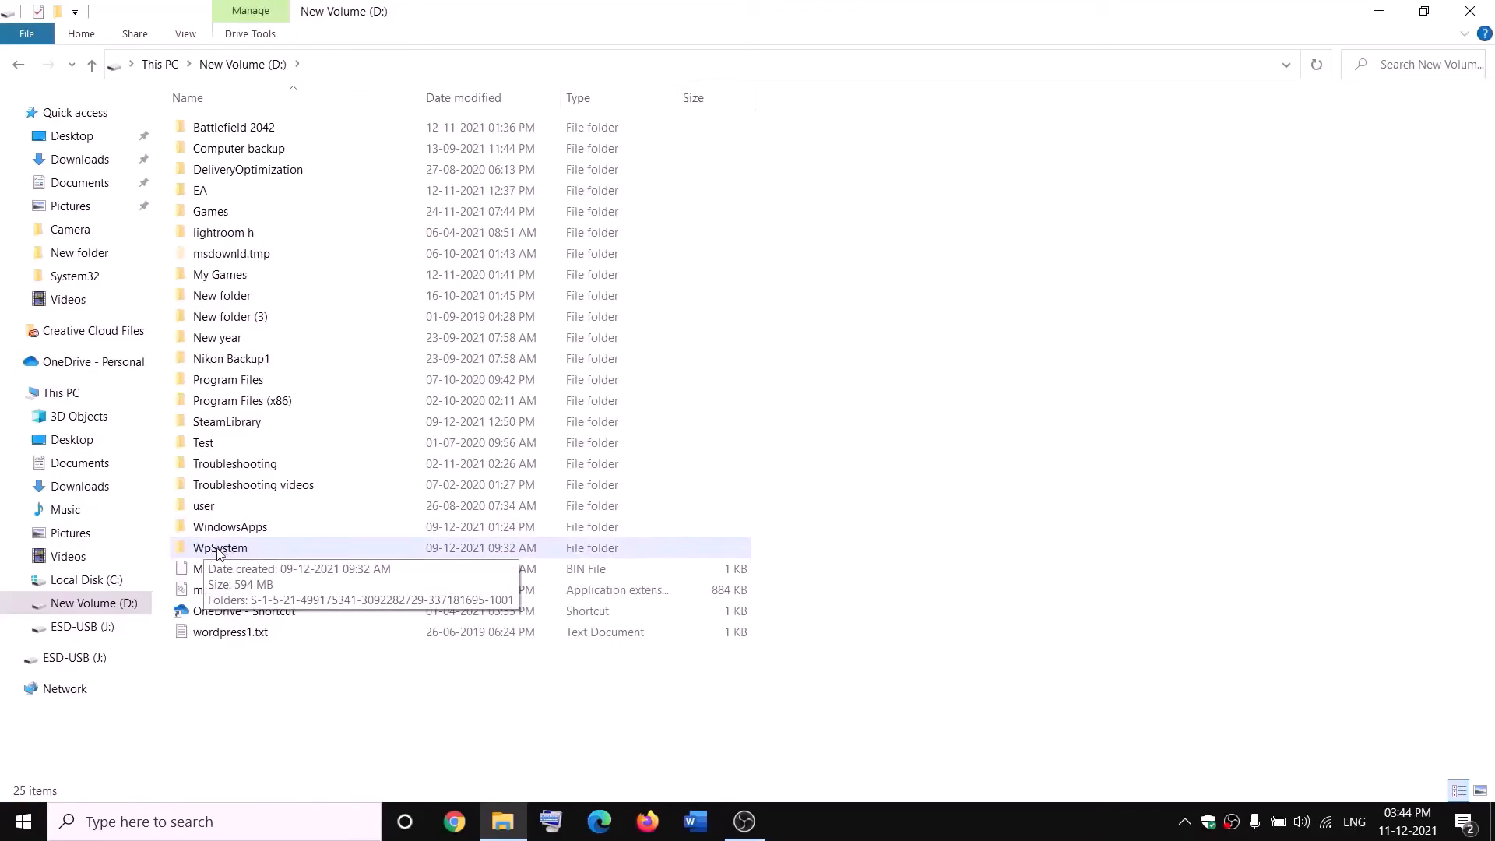
right_click(219, 551)
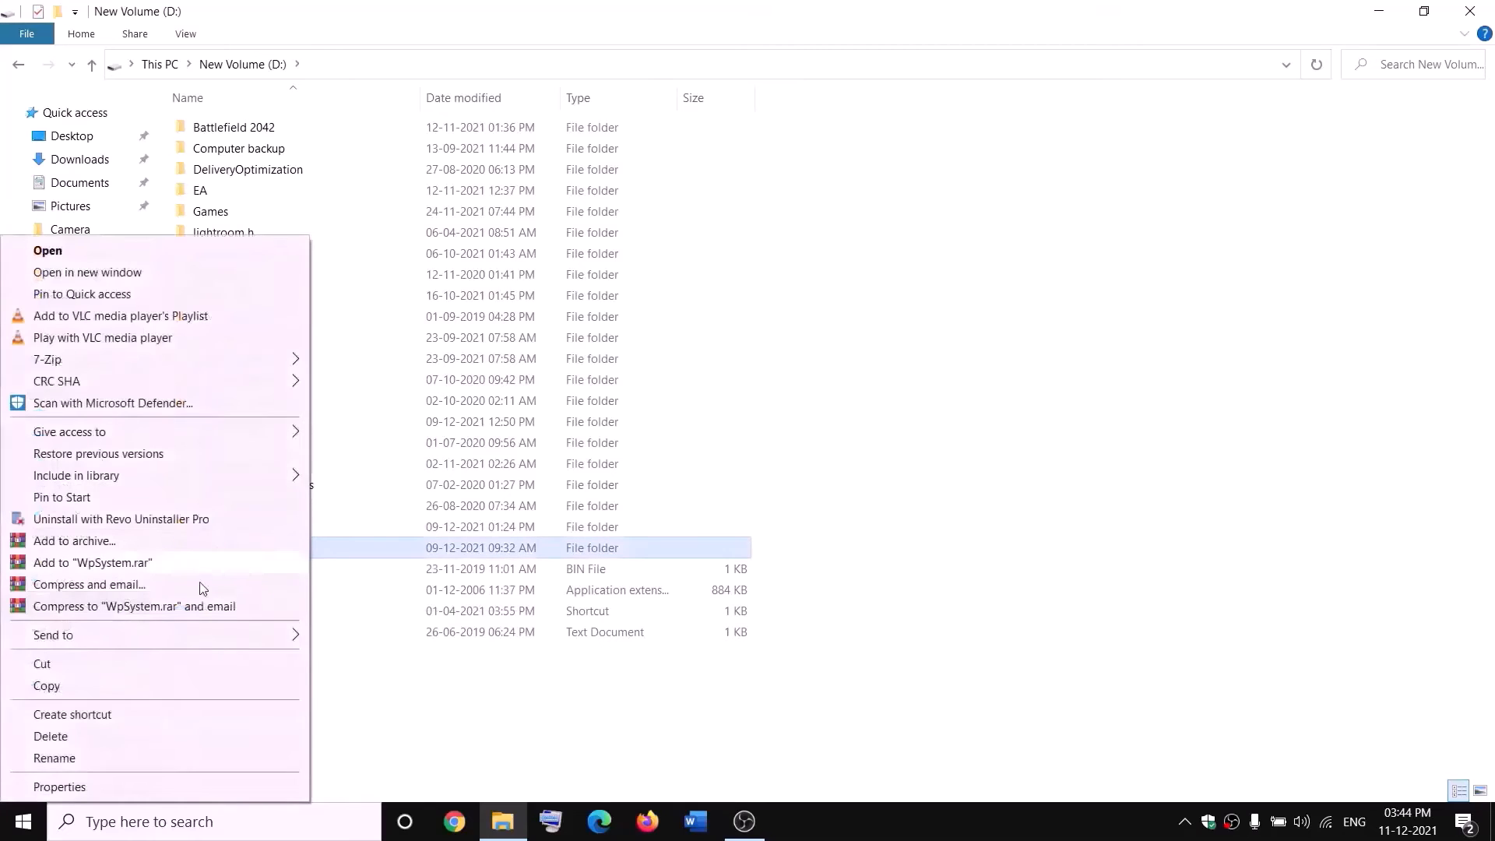
left_click(61, 787)
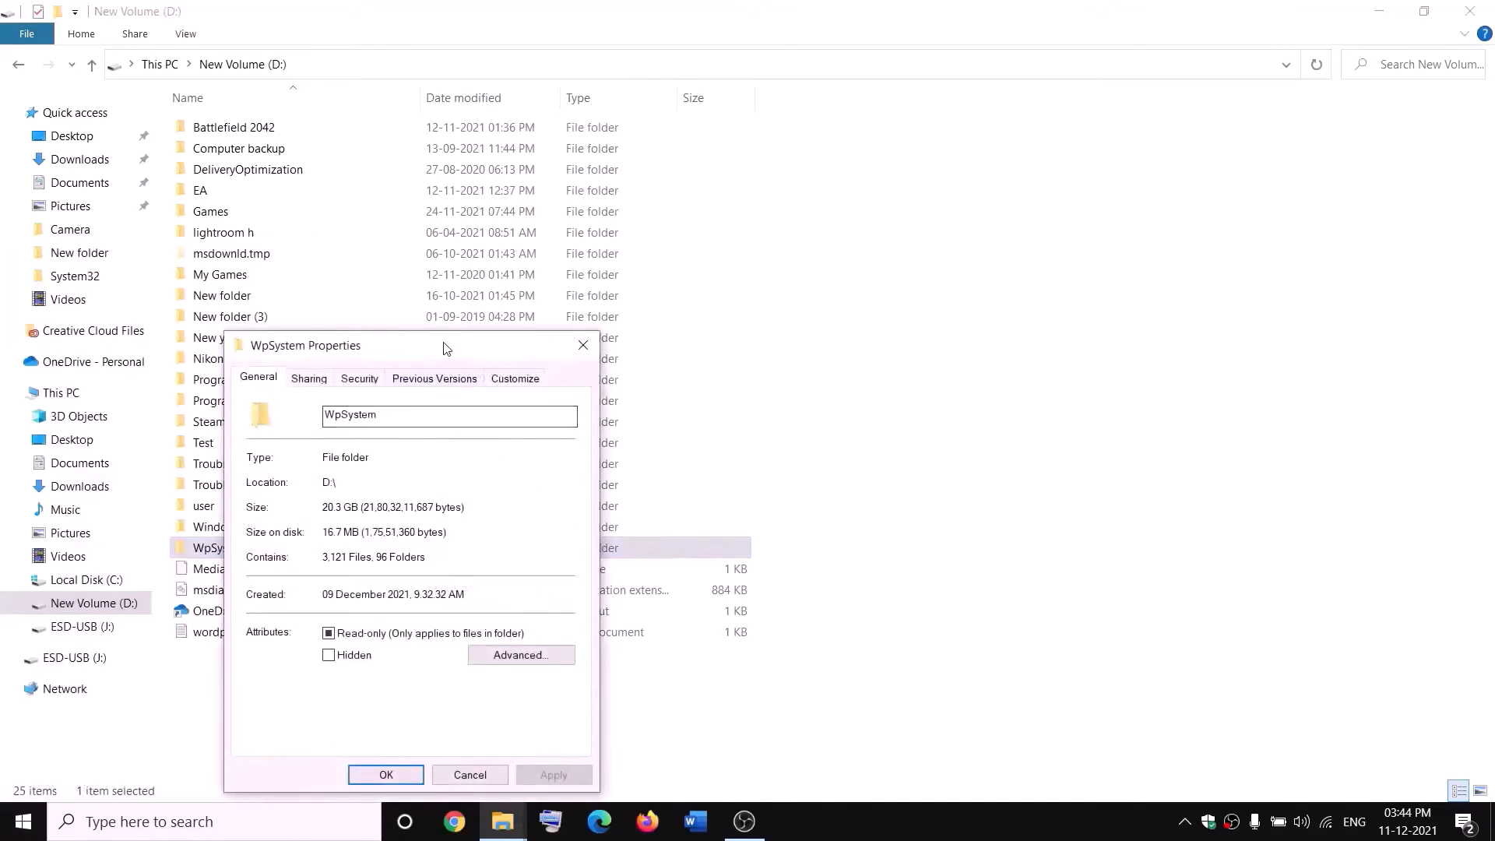
left_click_drag(441, 344, 644, 220)
left_click(555, 251)
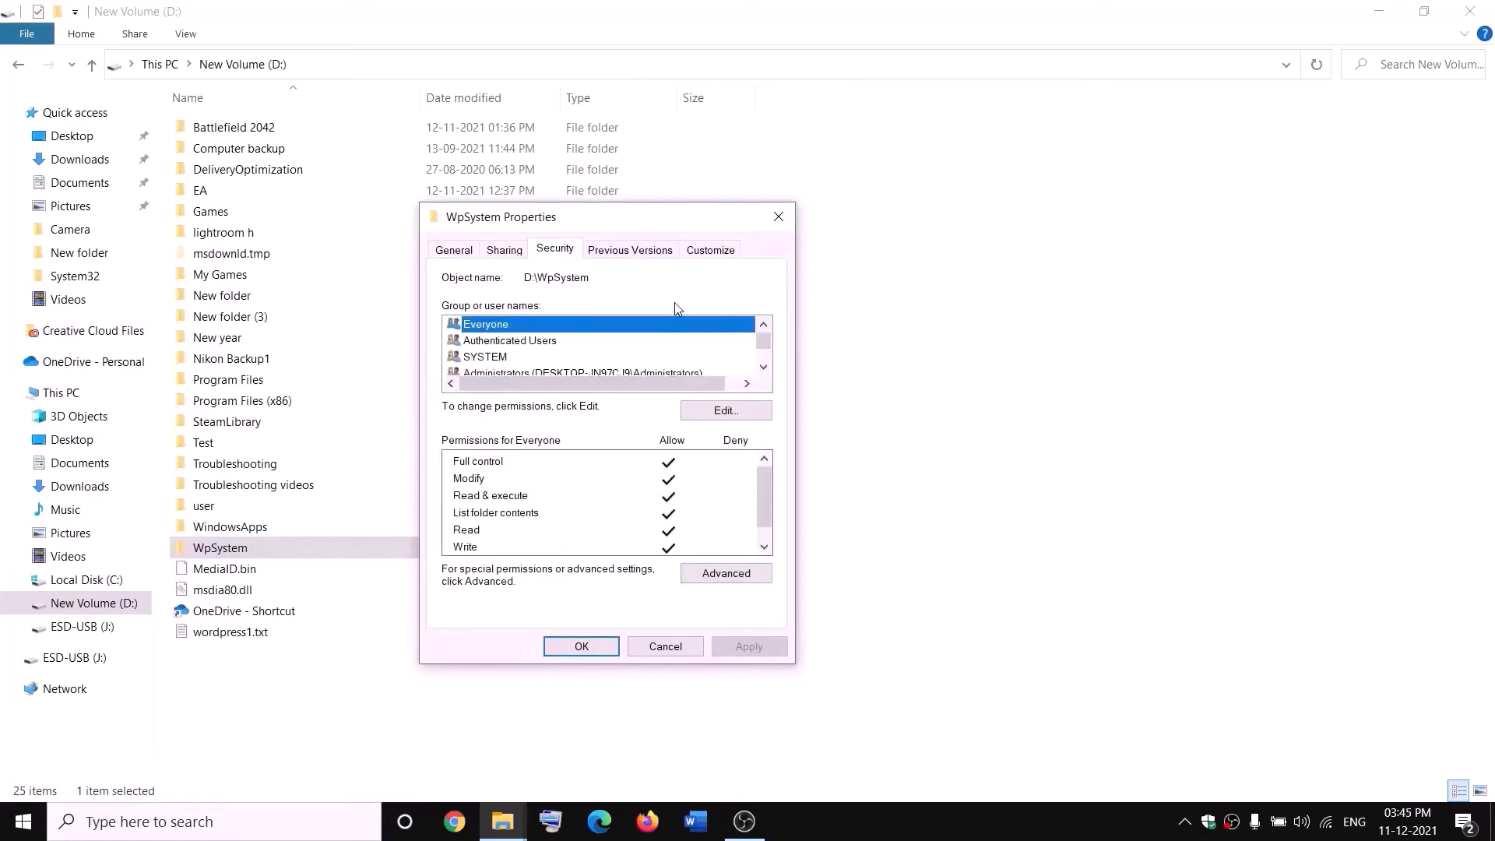
left_click(740, 572)
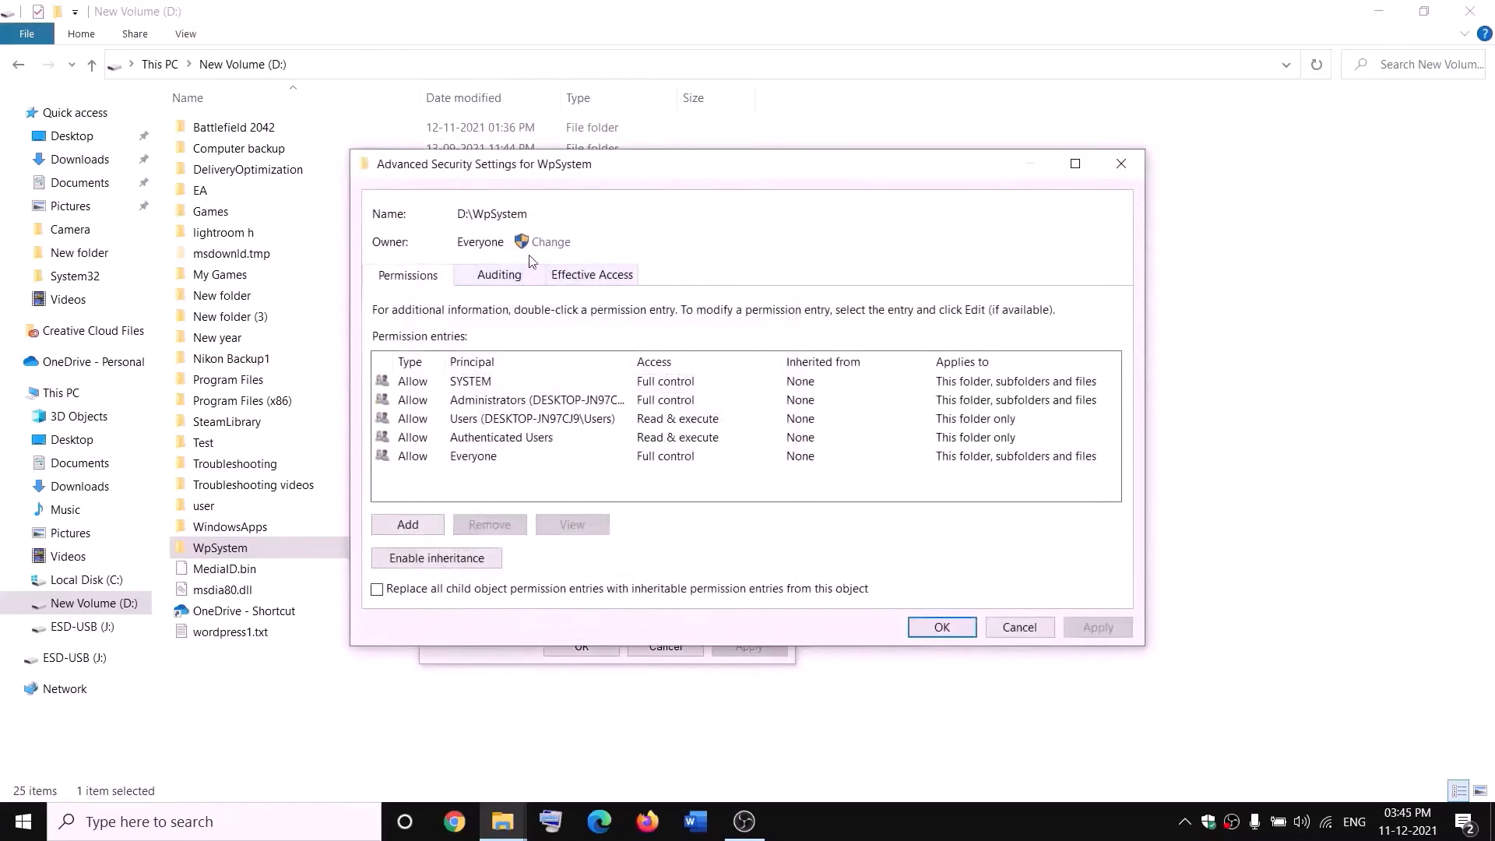
Choose Everyone as the owner of the WpSystem folder, checking the name before accepting it.
left_click(552, 243)
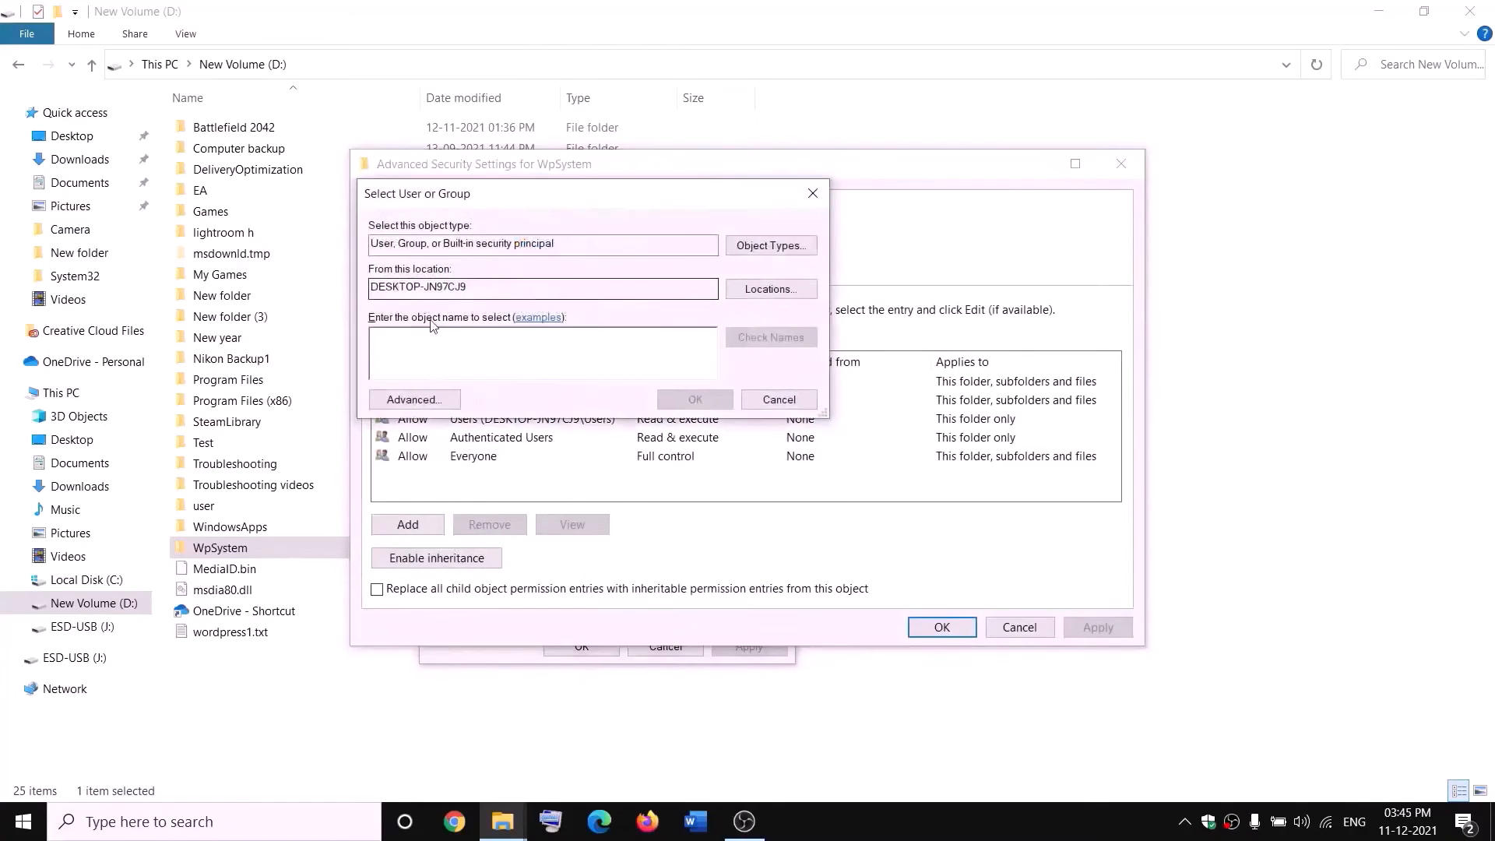
type("I")
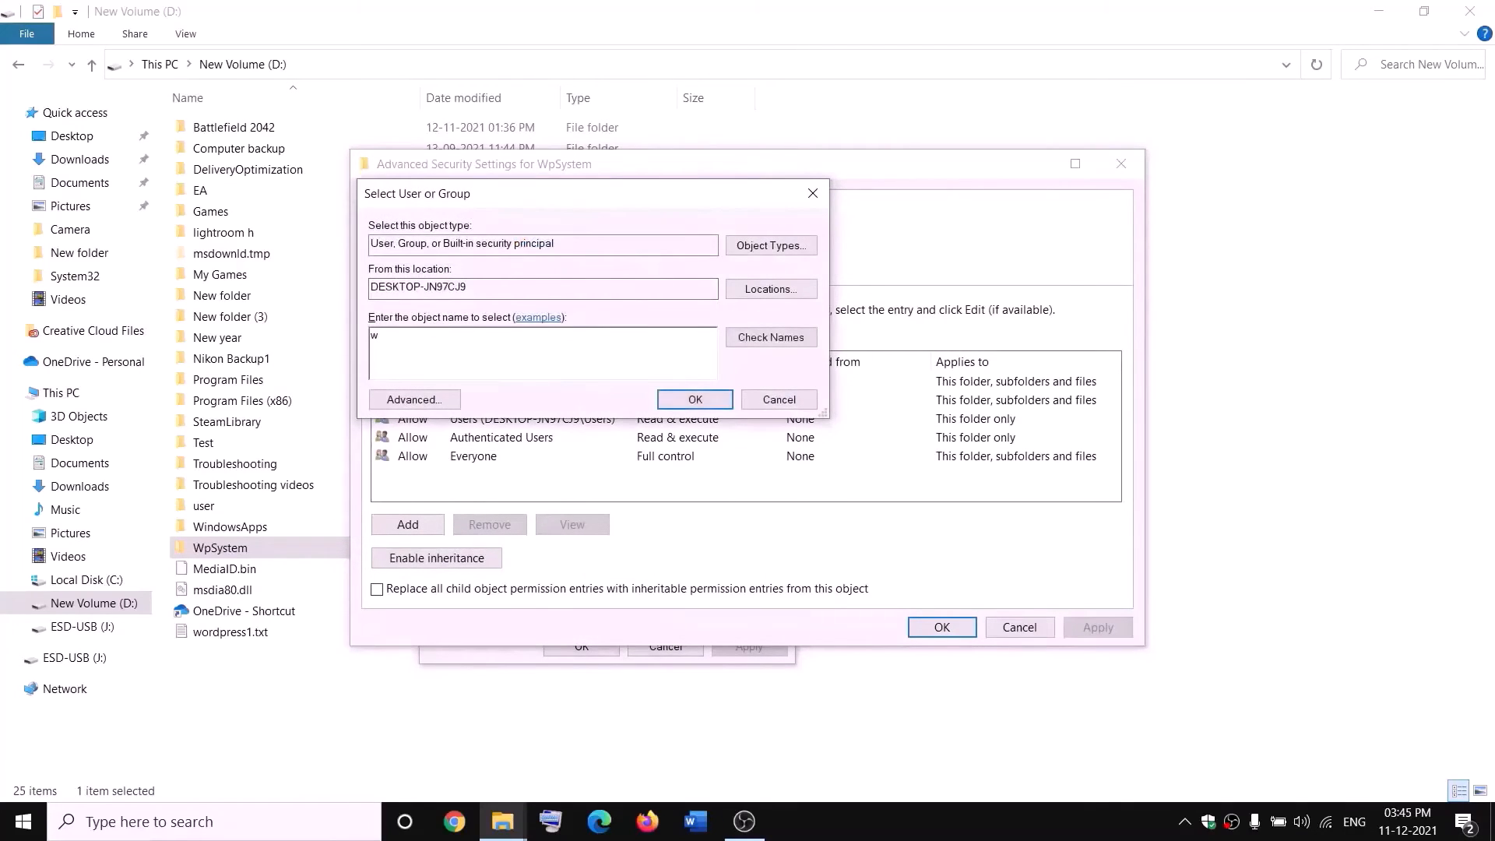
type("everyone")
double_click(449, 337)
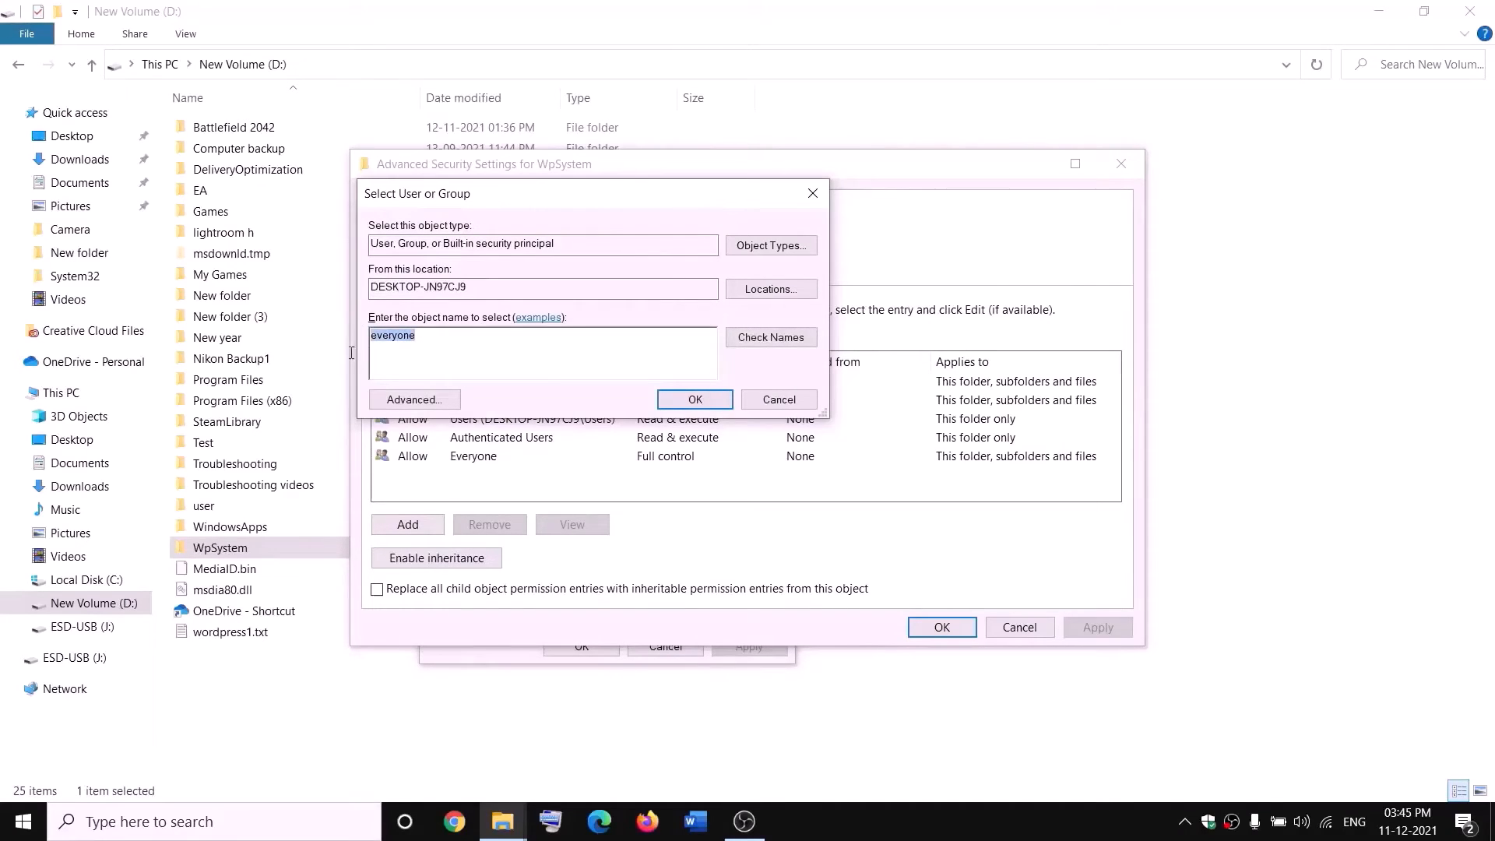
left_click(781, 346)
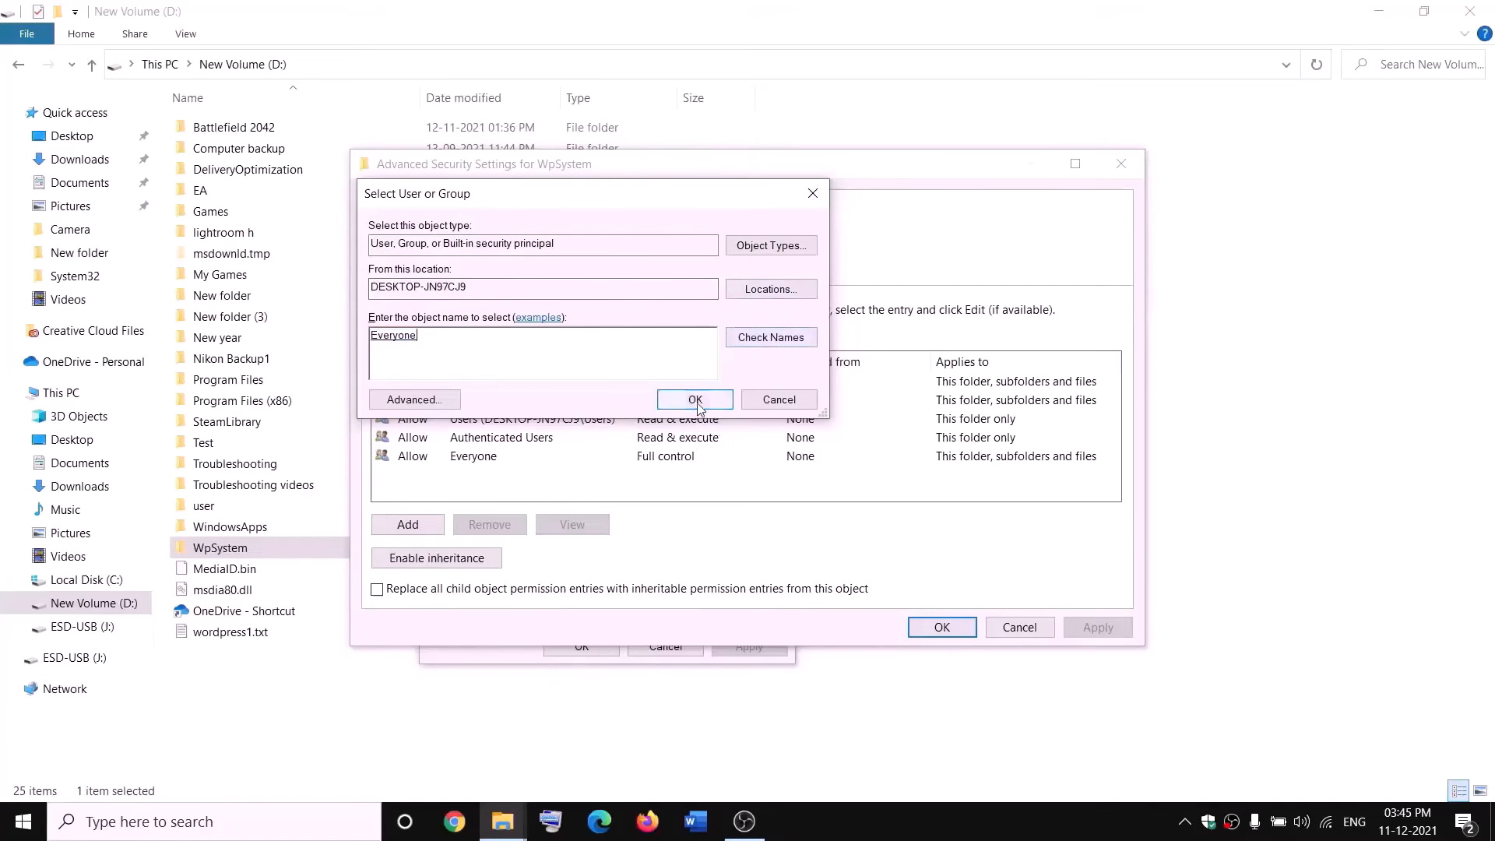
left_click(695, 400)
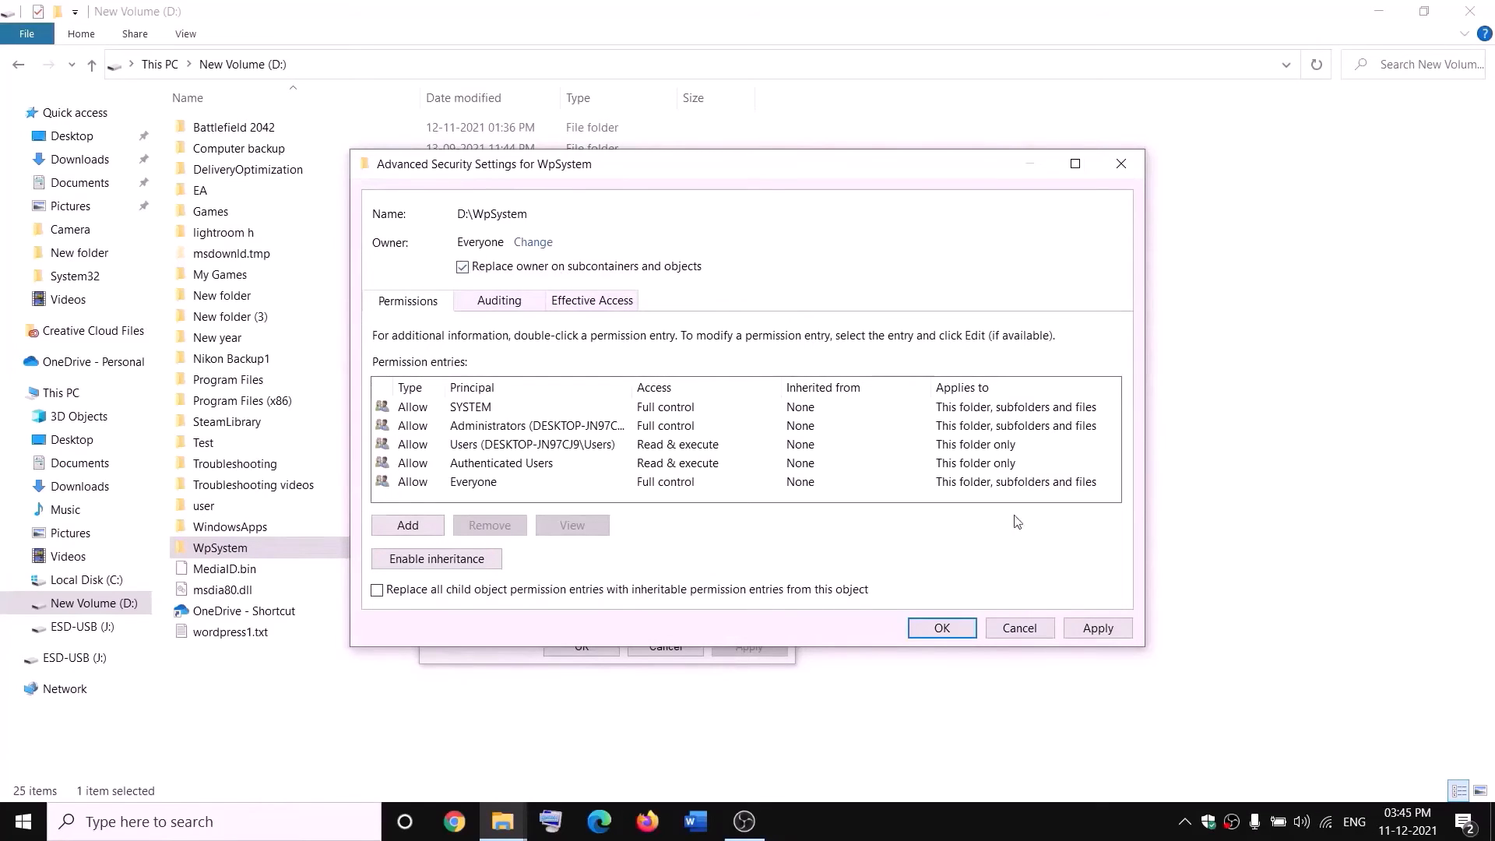
Apply the ownership change with "Replace owner on subcontainers and objects" enabled, and close the WpSystem properties.
left_click(1097, 629)
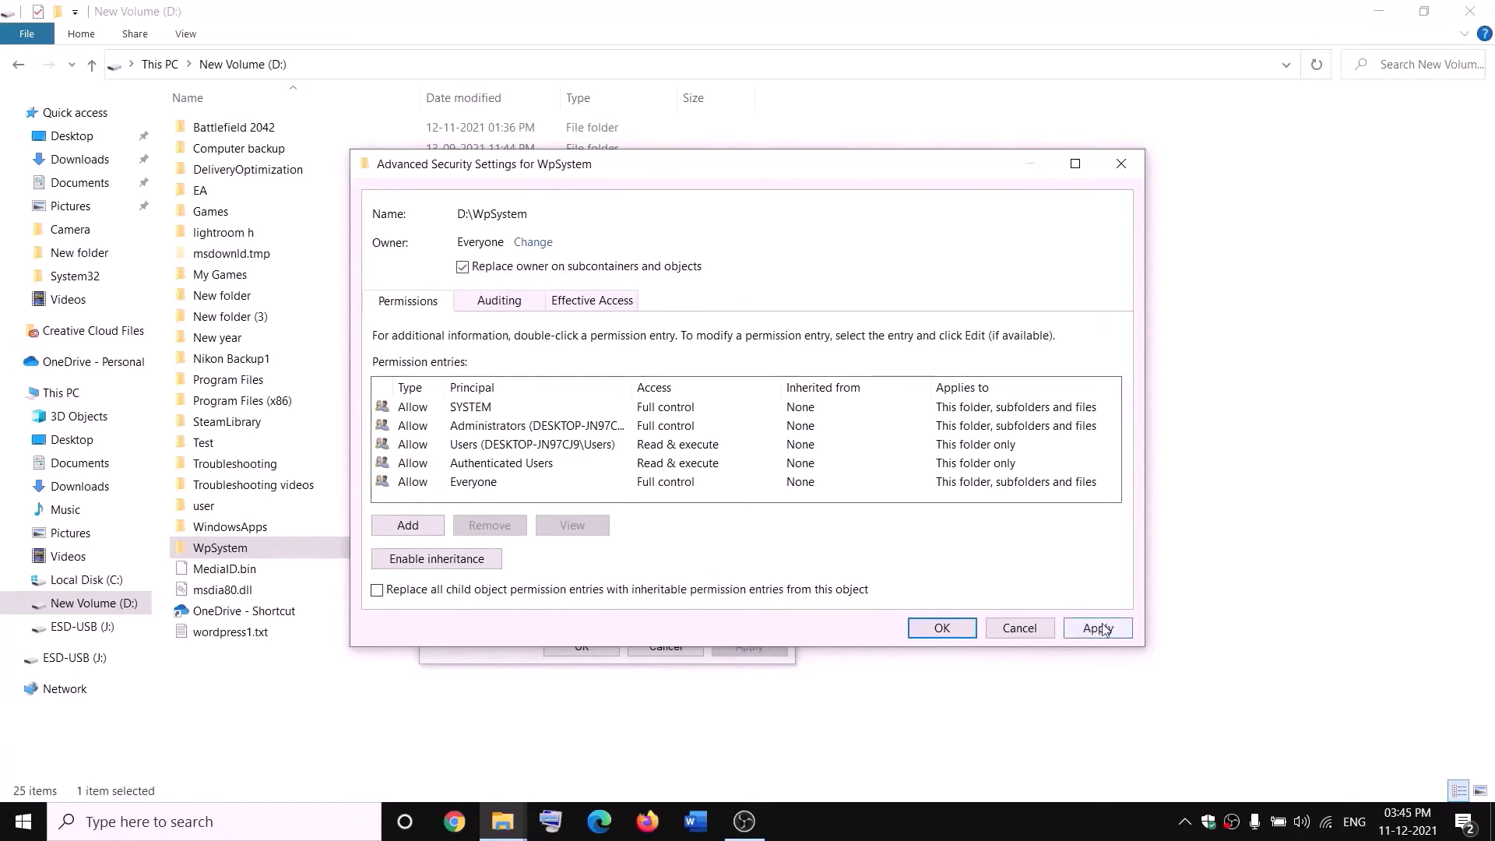
left_click(939, 629)
left_click(896, 492)
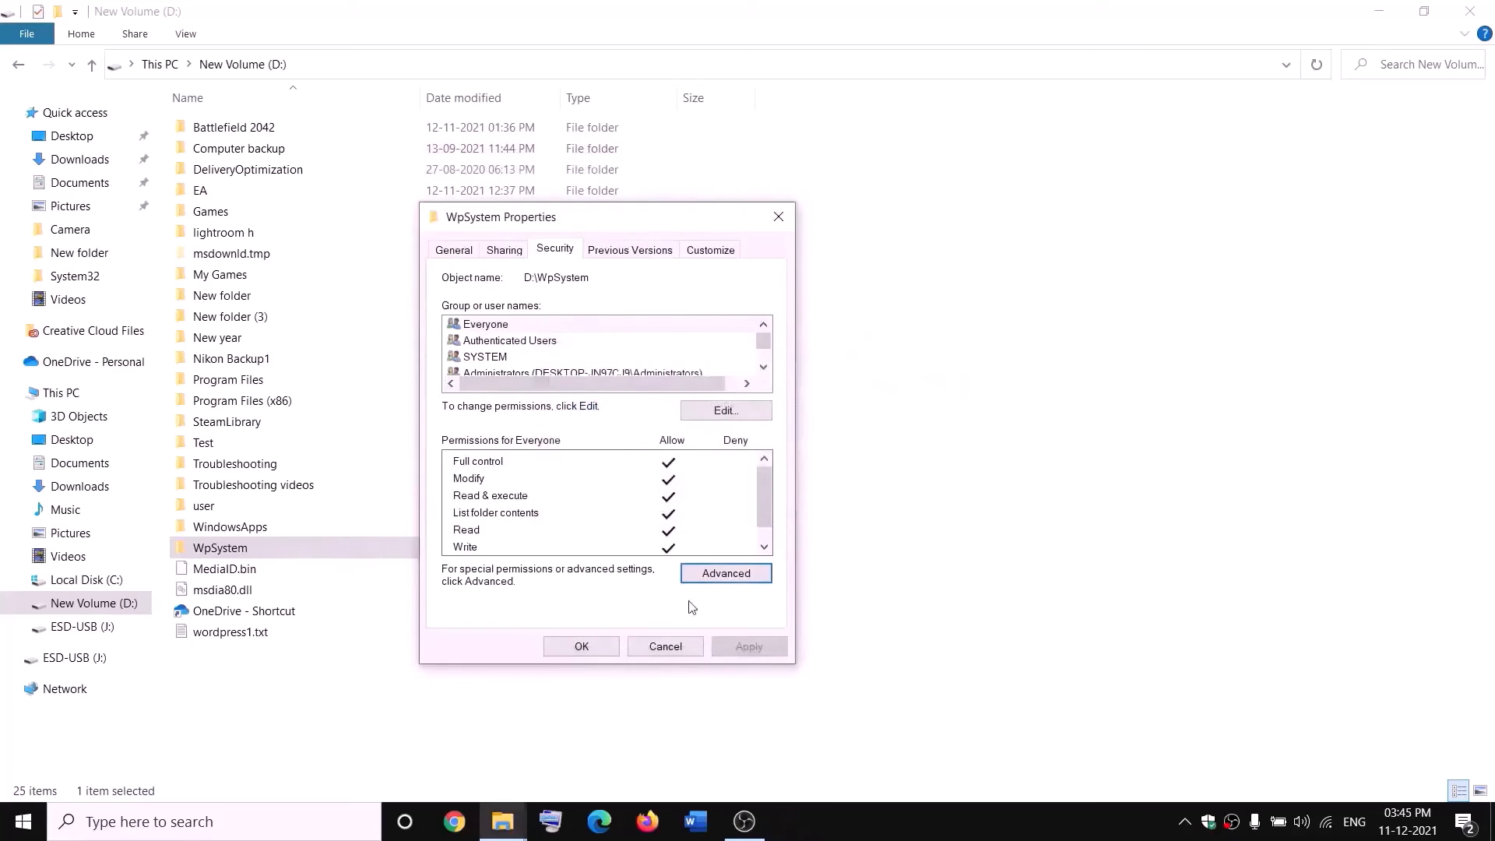
left_click(582, 647)
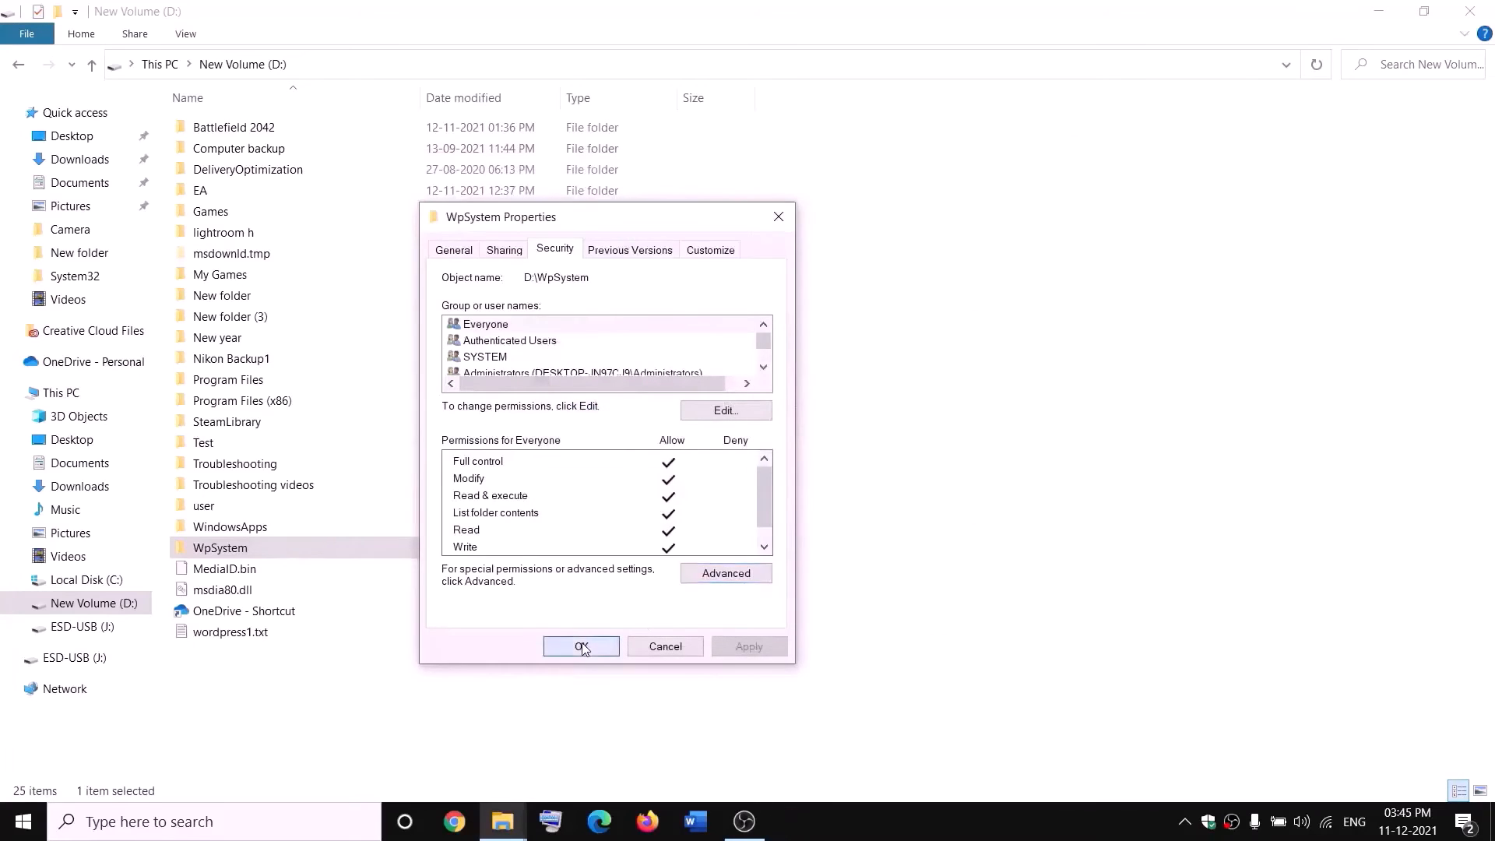
Reopen the WpSystem folder's properties and bring up its advanced security settings again.
right_click(223, 553)
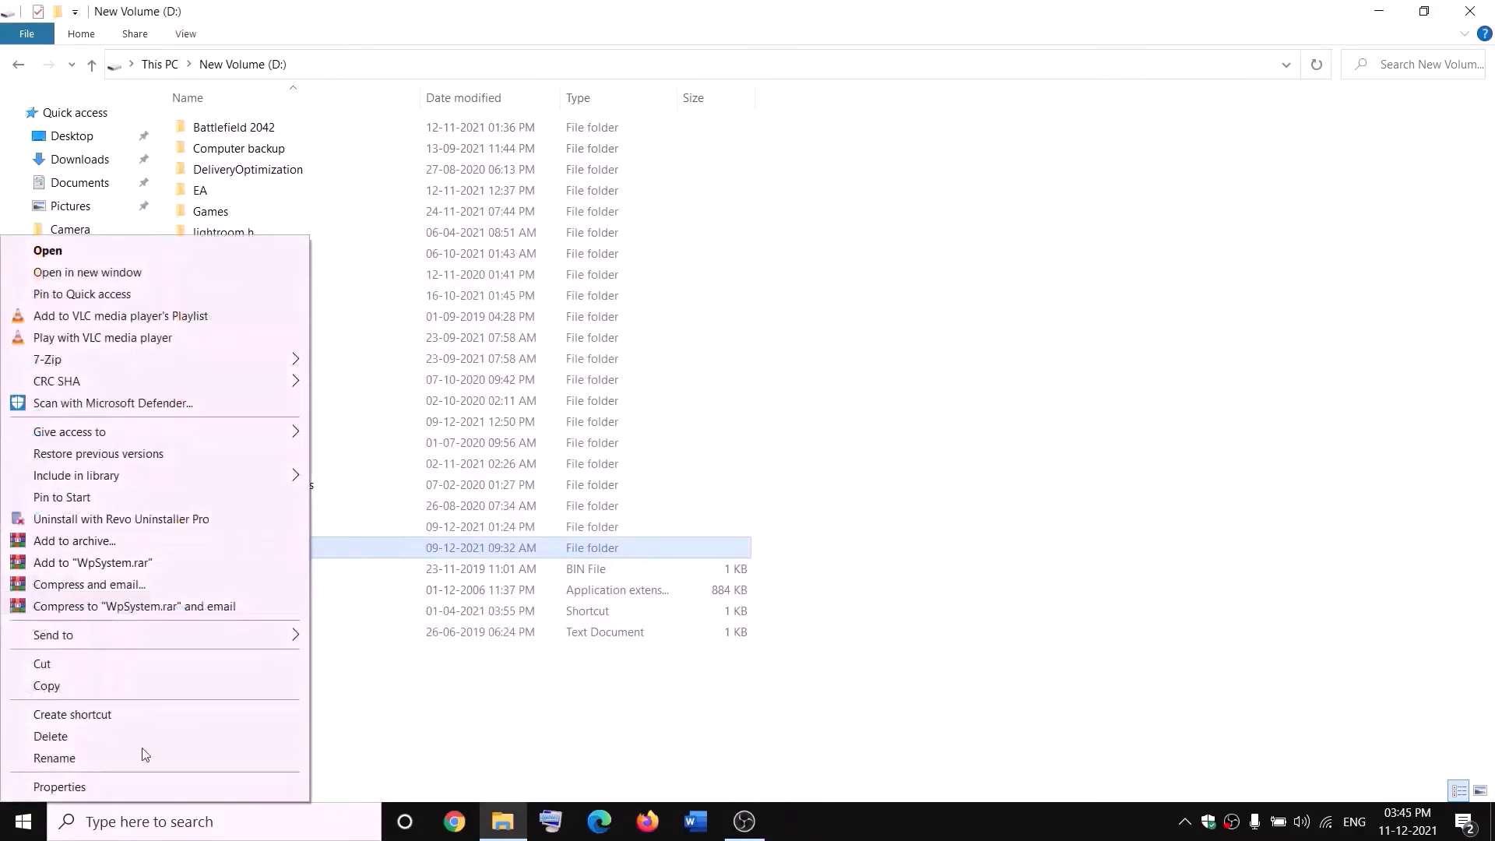
left_click(89, 785)
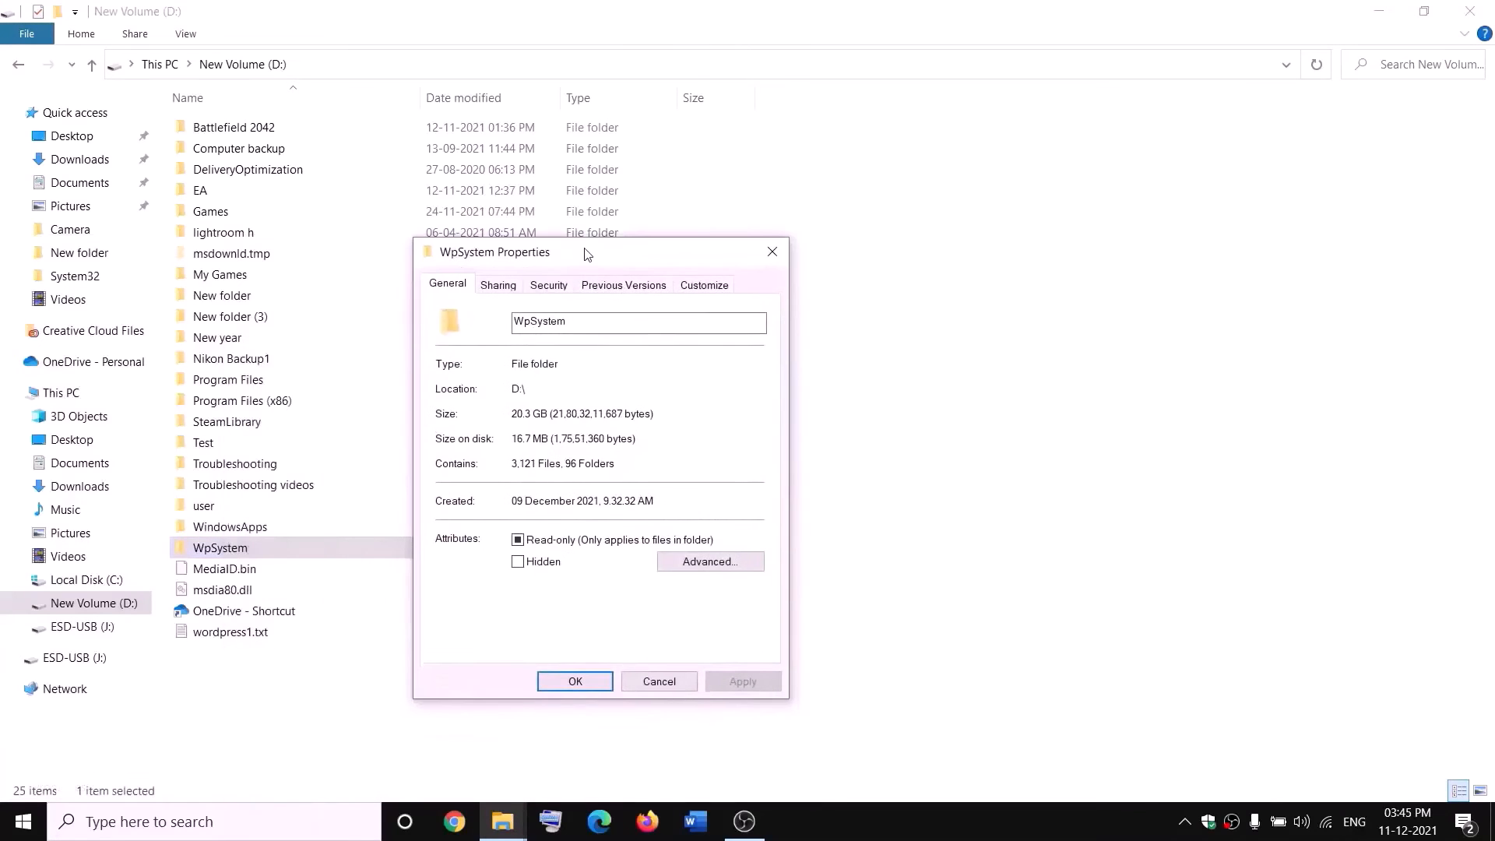
left_click(551, 285)
left_click(727, 608)
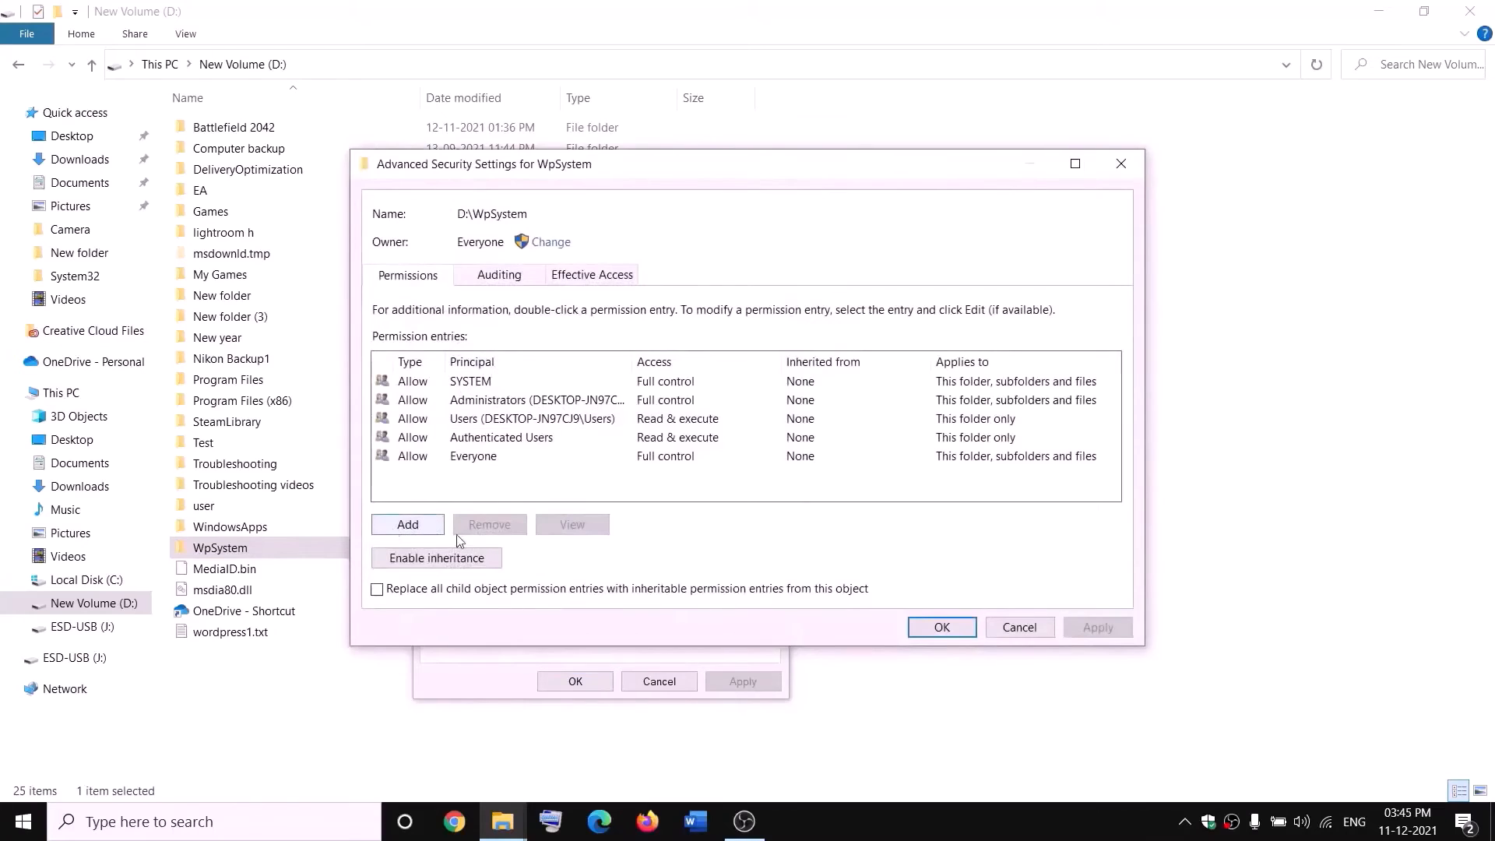
Add an Allow permission entry giving Everyone Full control over the WpSystem folder, subfolders and files, and apply it.
left_click(408, 525)
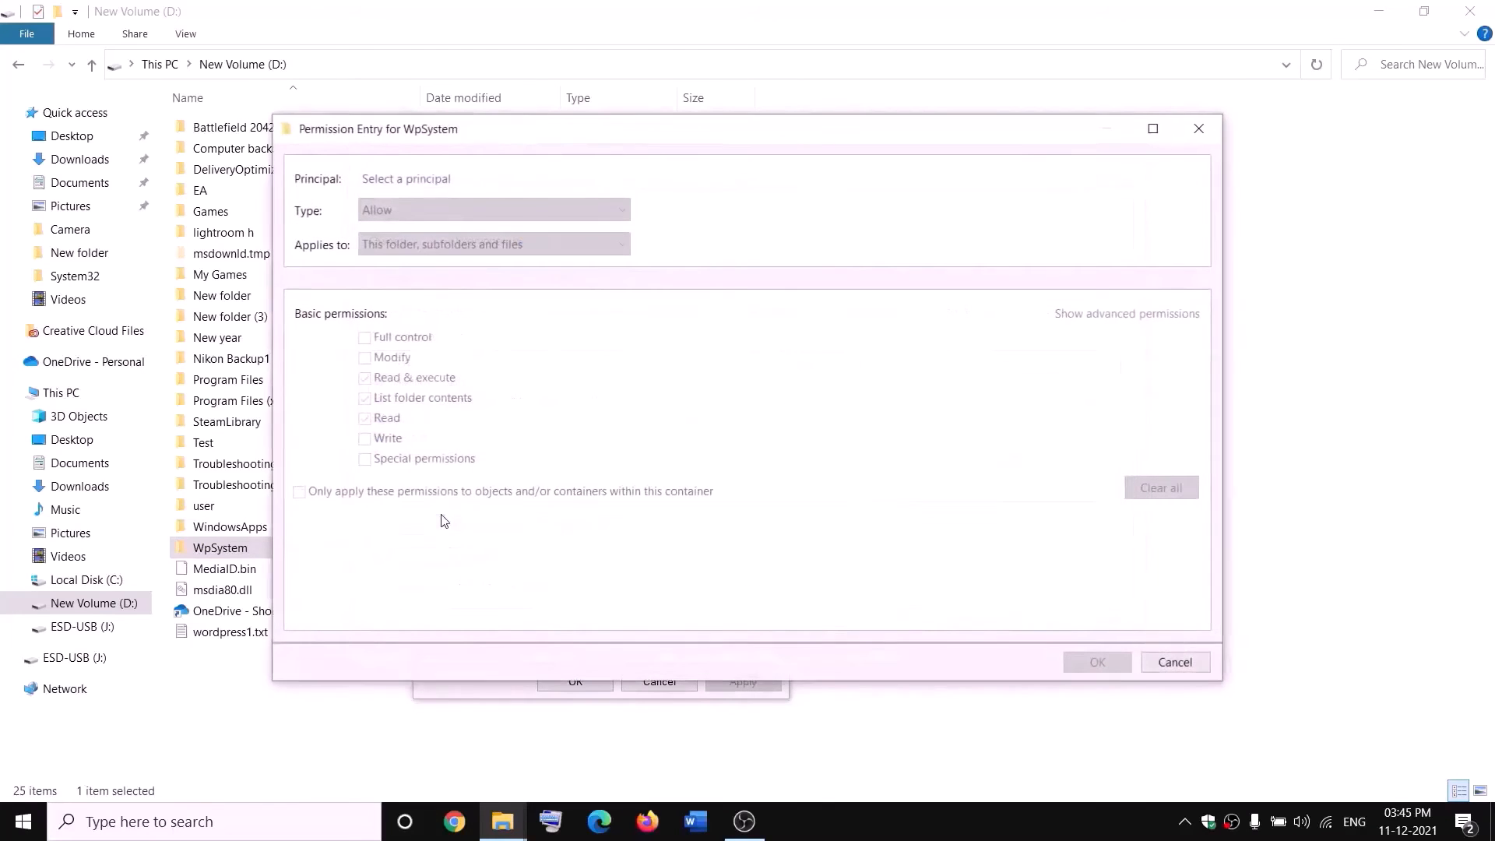
left_click(408, 180)
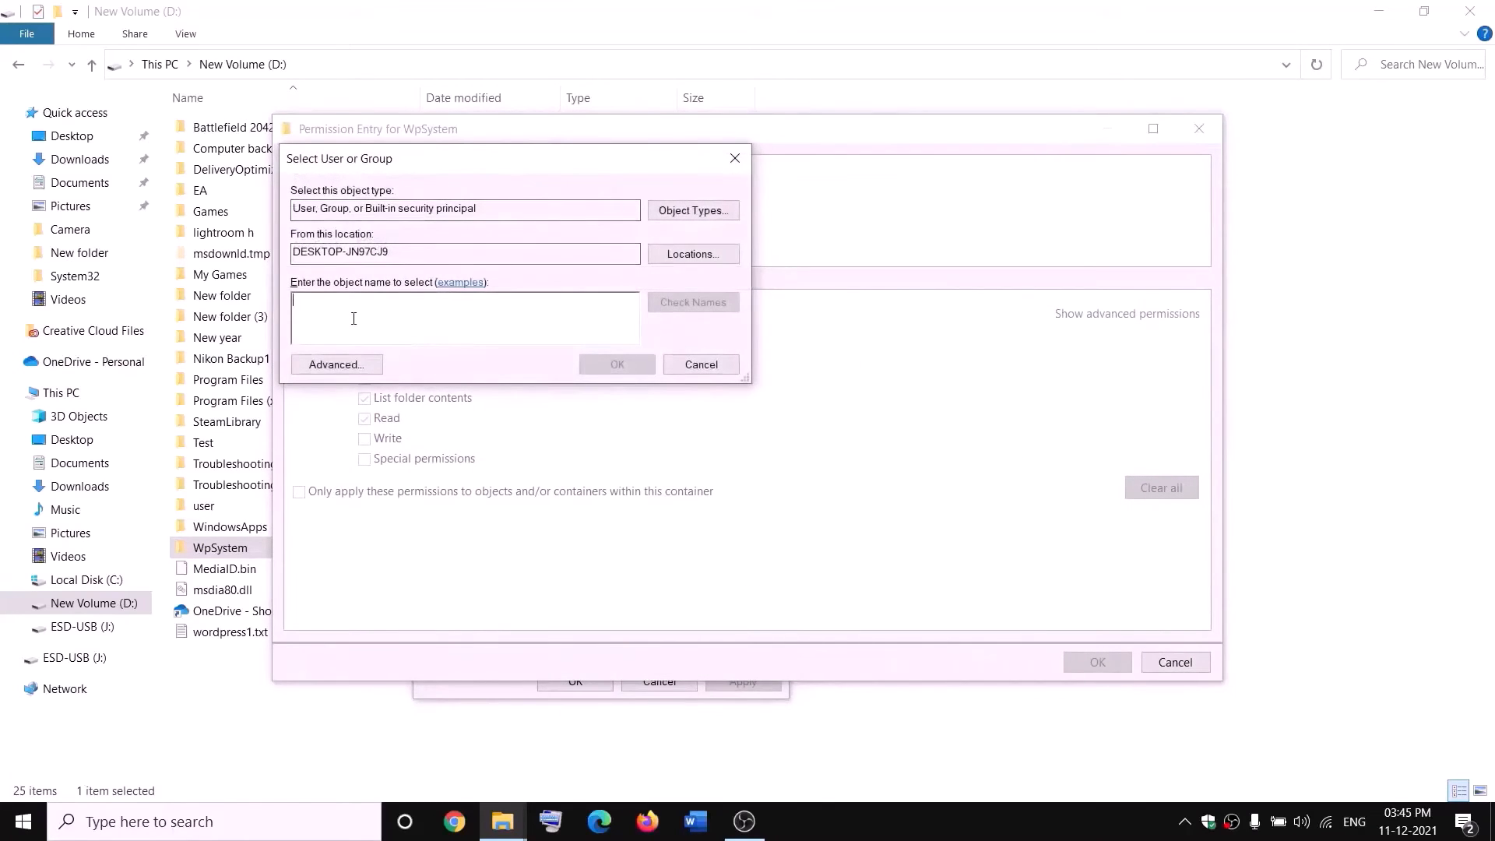
type("everyone")
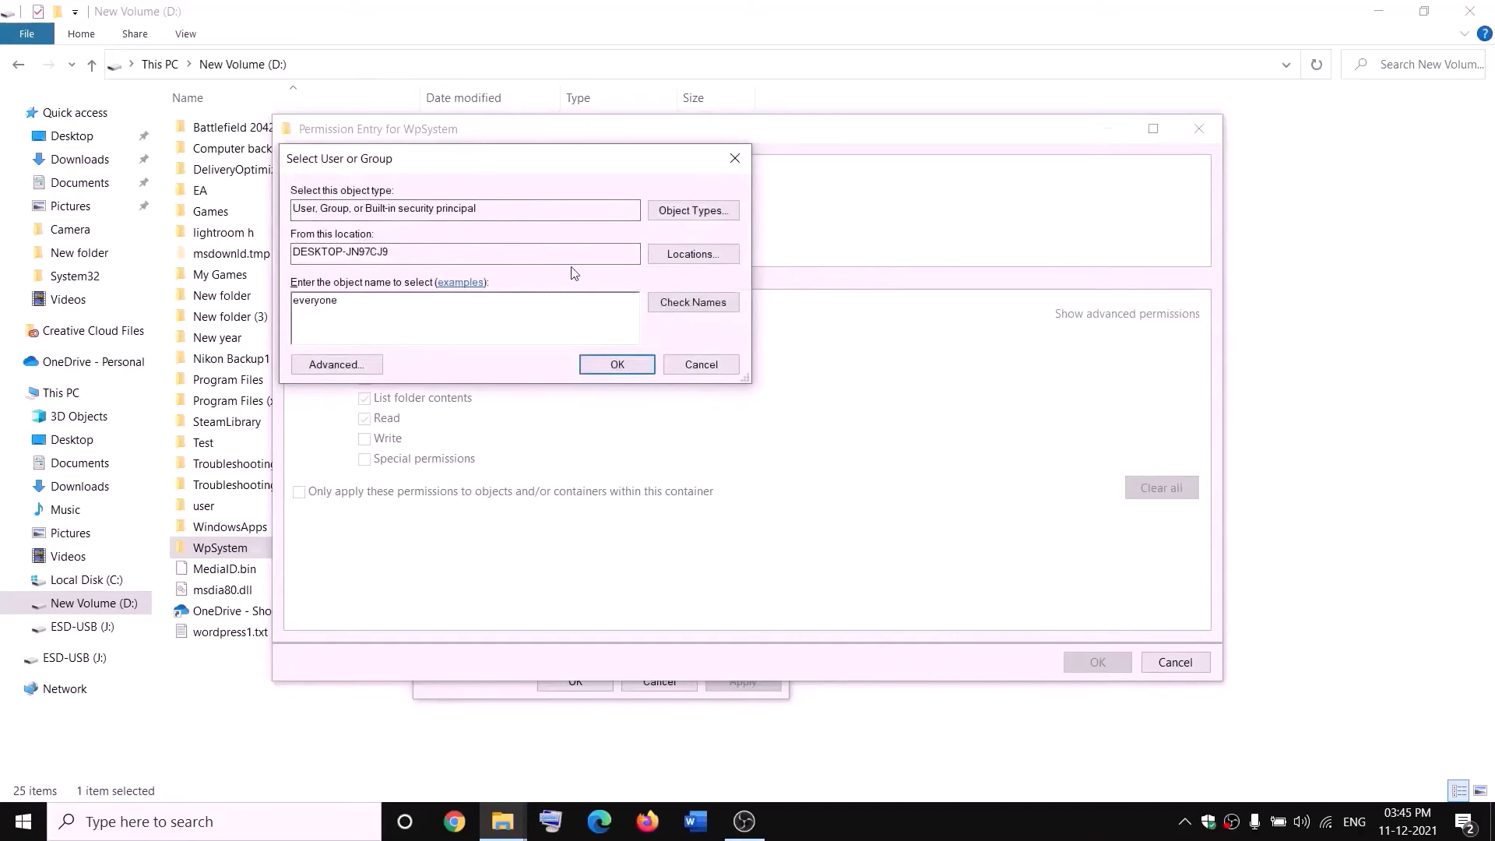
left_click(693, 303)
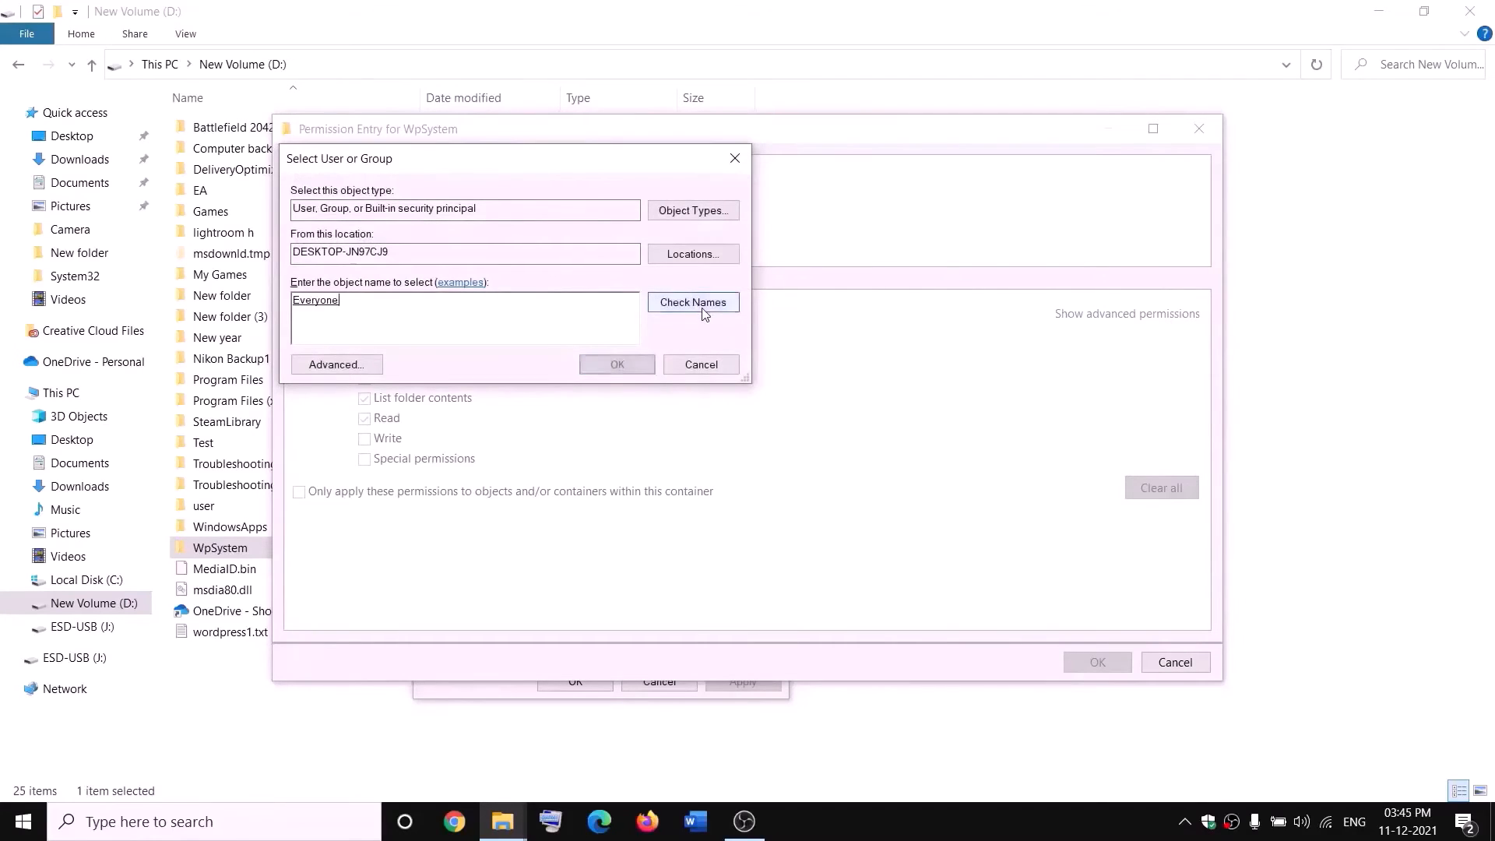
left_click(617, 365)
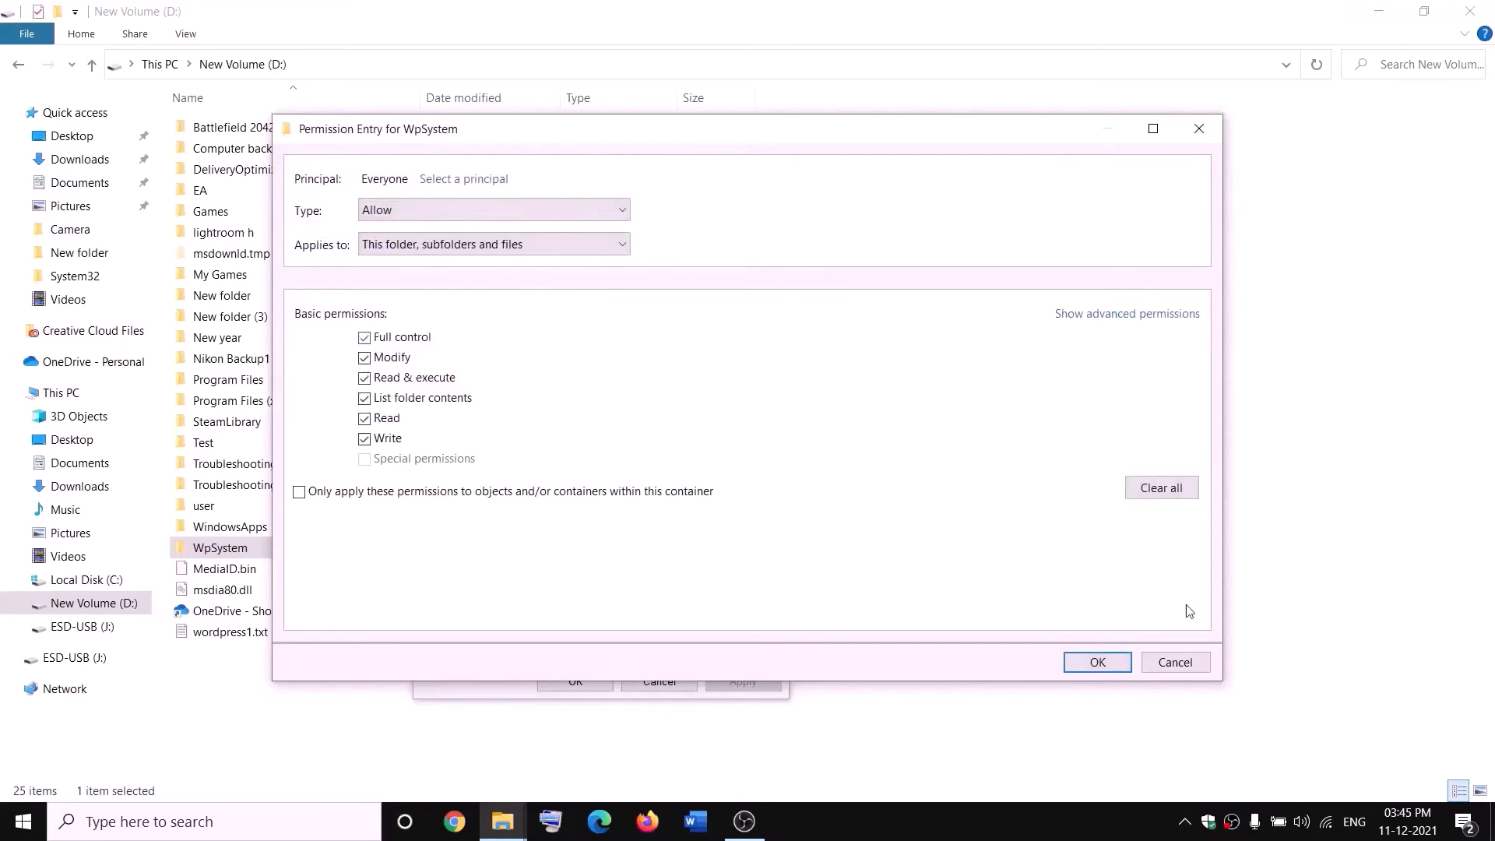
left_click(1098, 663)
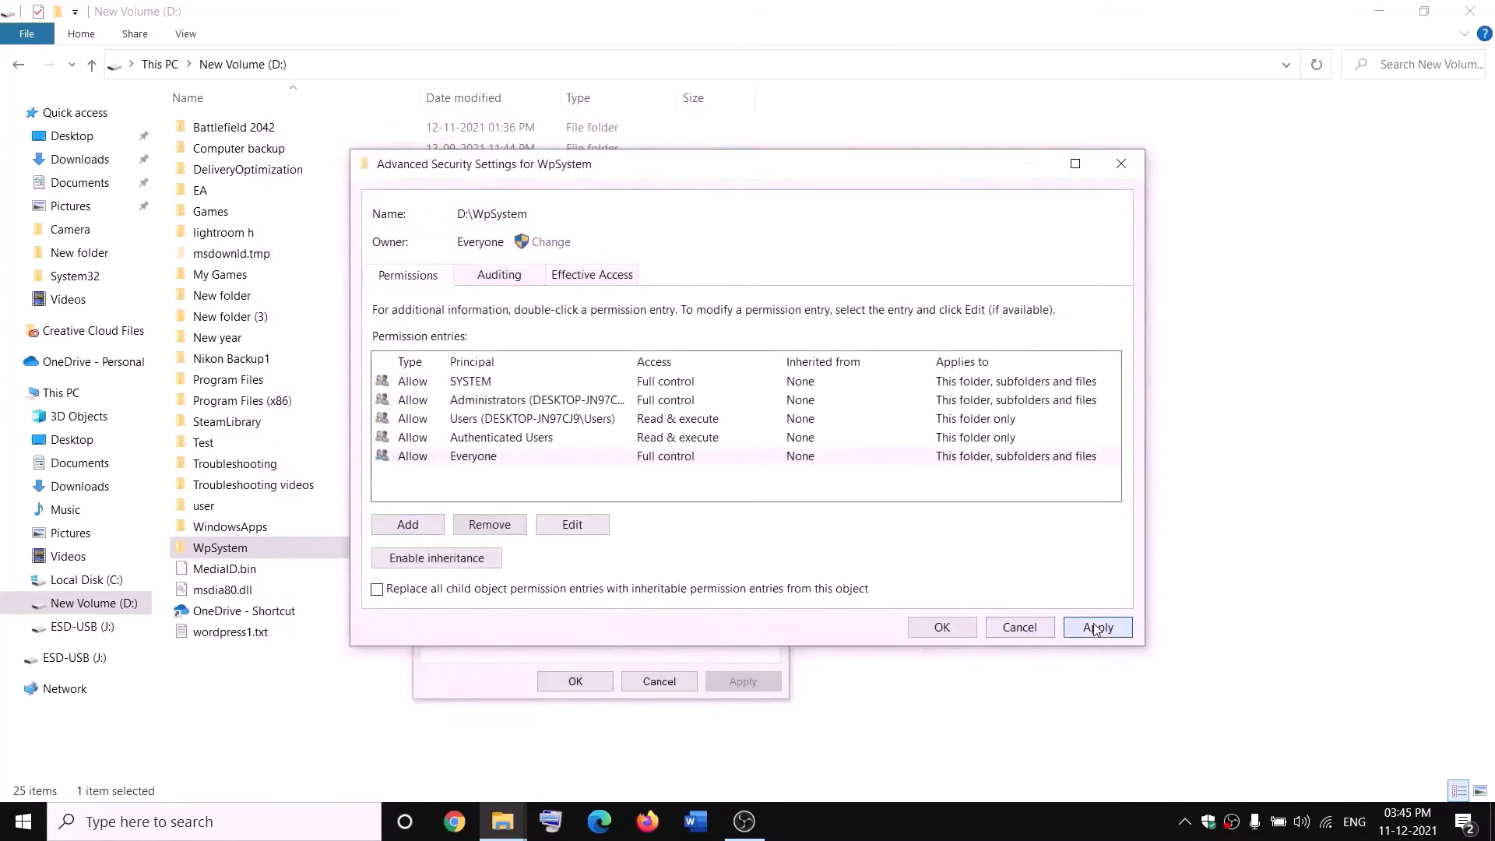
left_click(1094, 628)
left_click(942, 627)
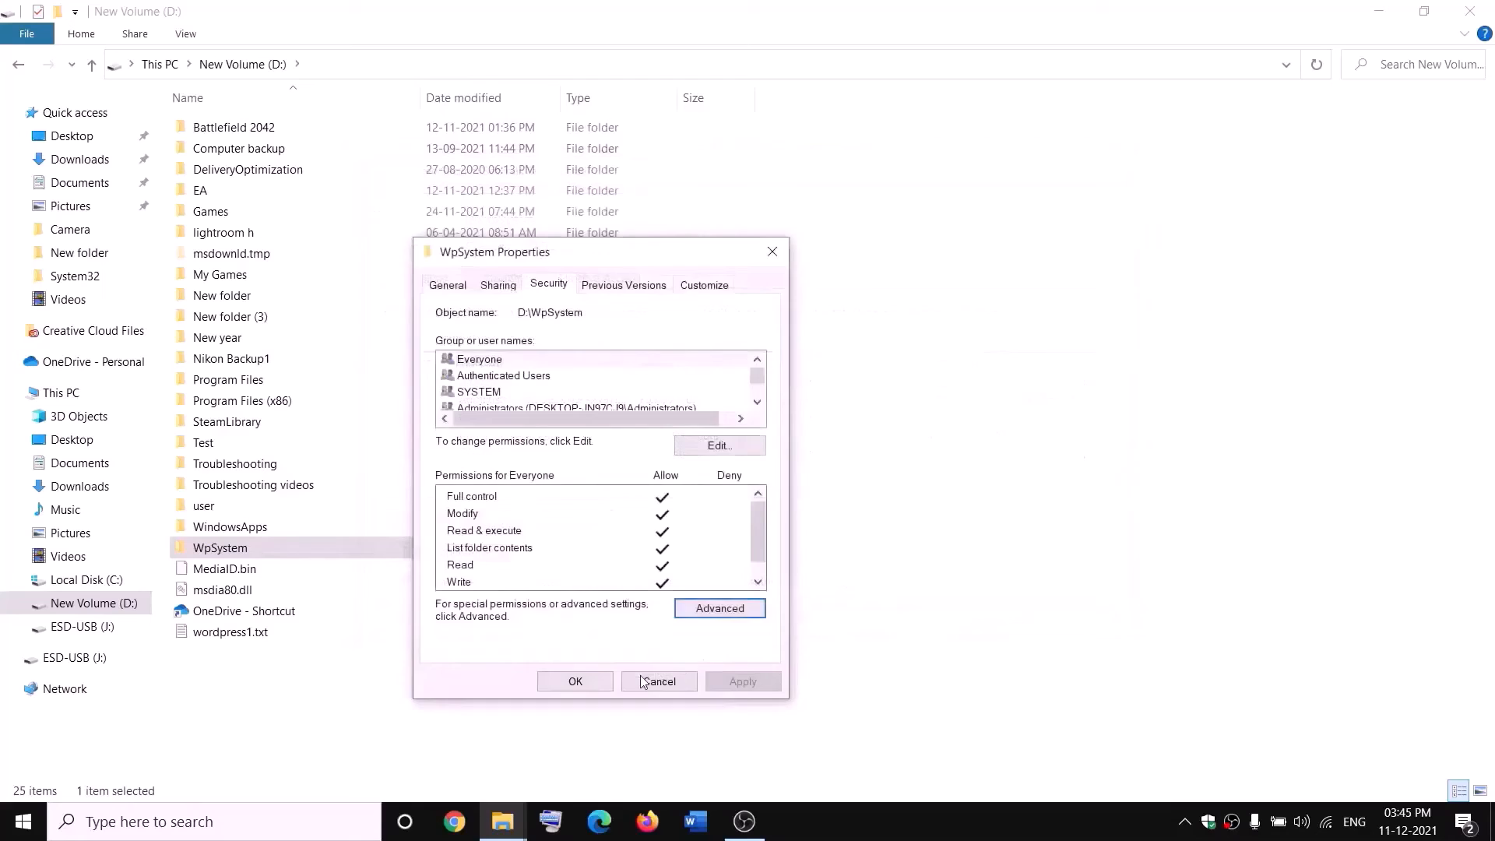
Close the WpSystem properties and rename the WpSystem folder on drive D as WpSystem.old.
left_click(592, 680)
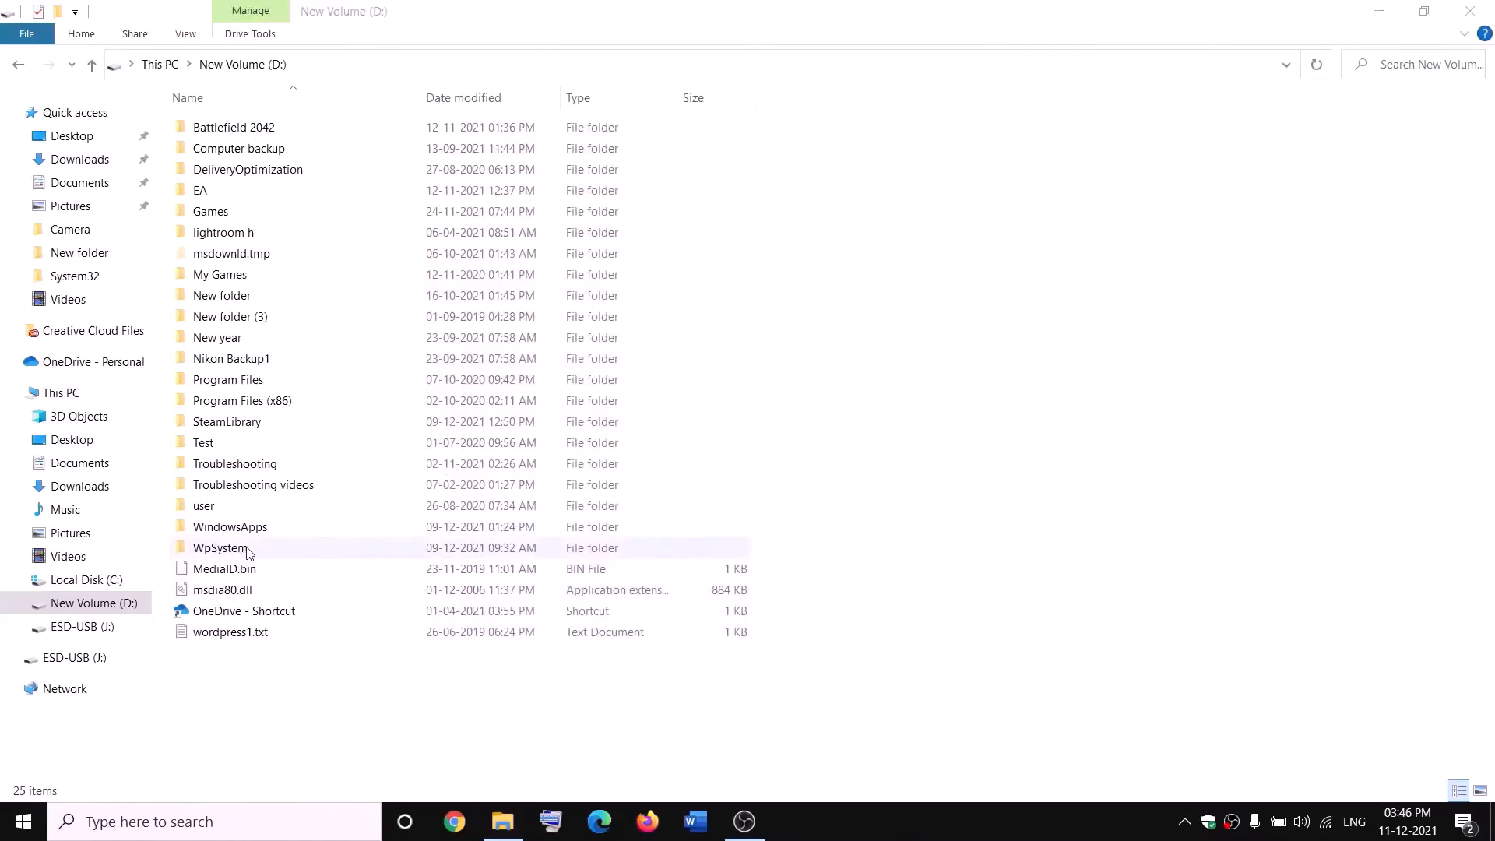
right_click(249, 549)
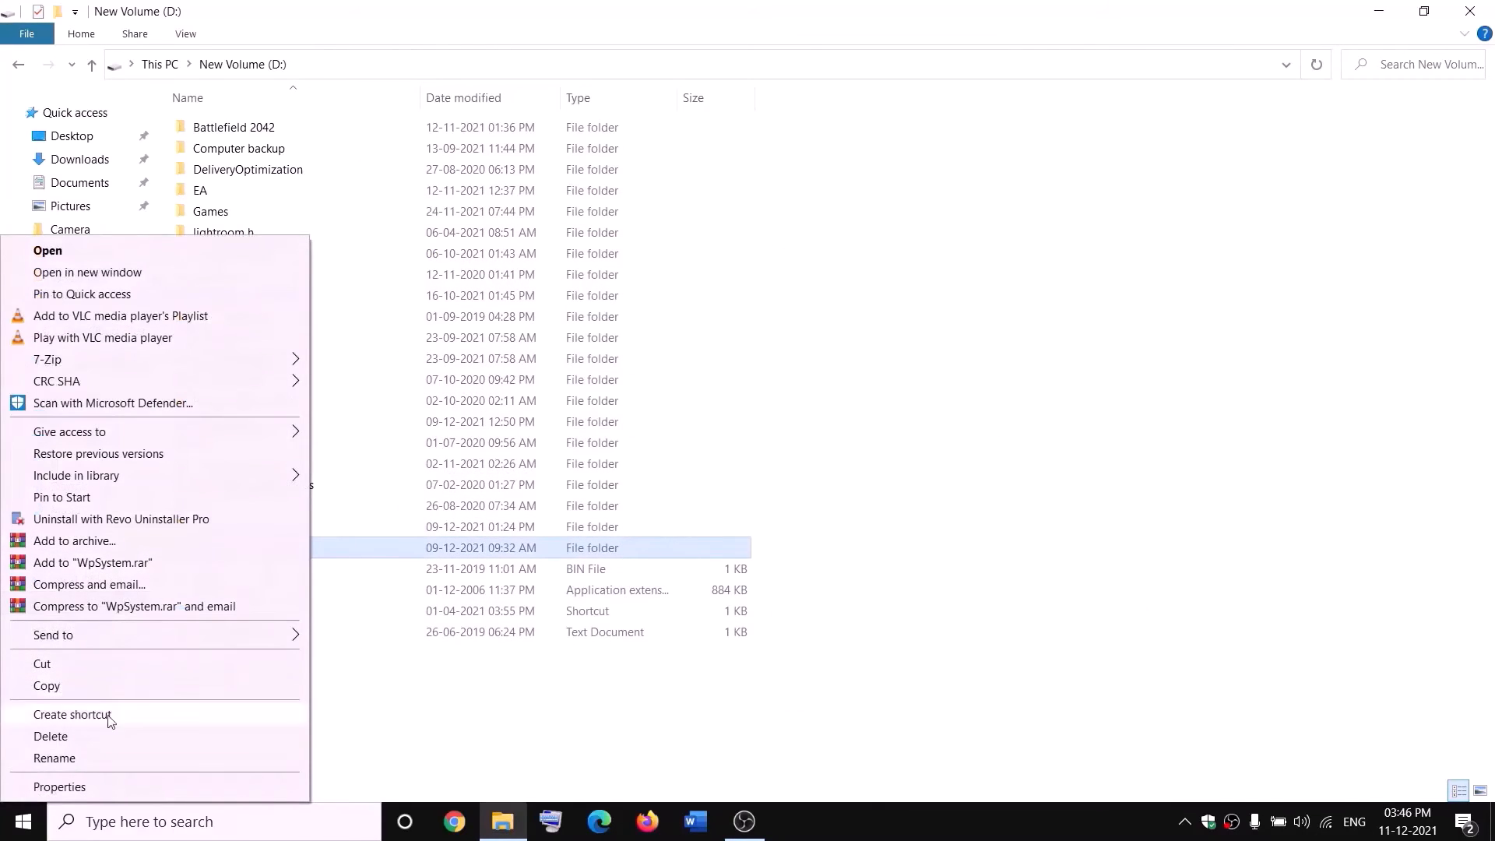
left_click(106, 760)
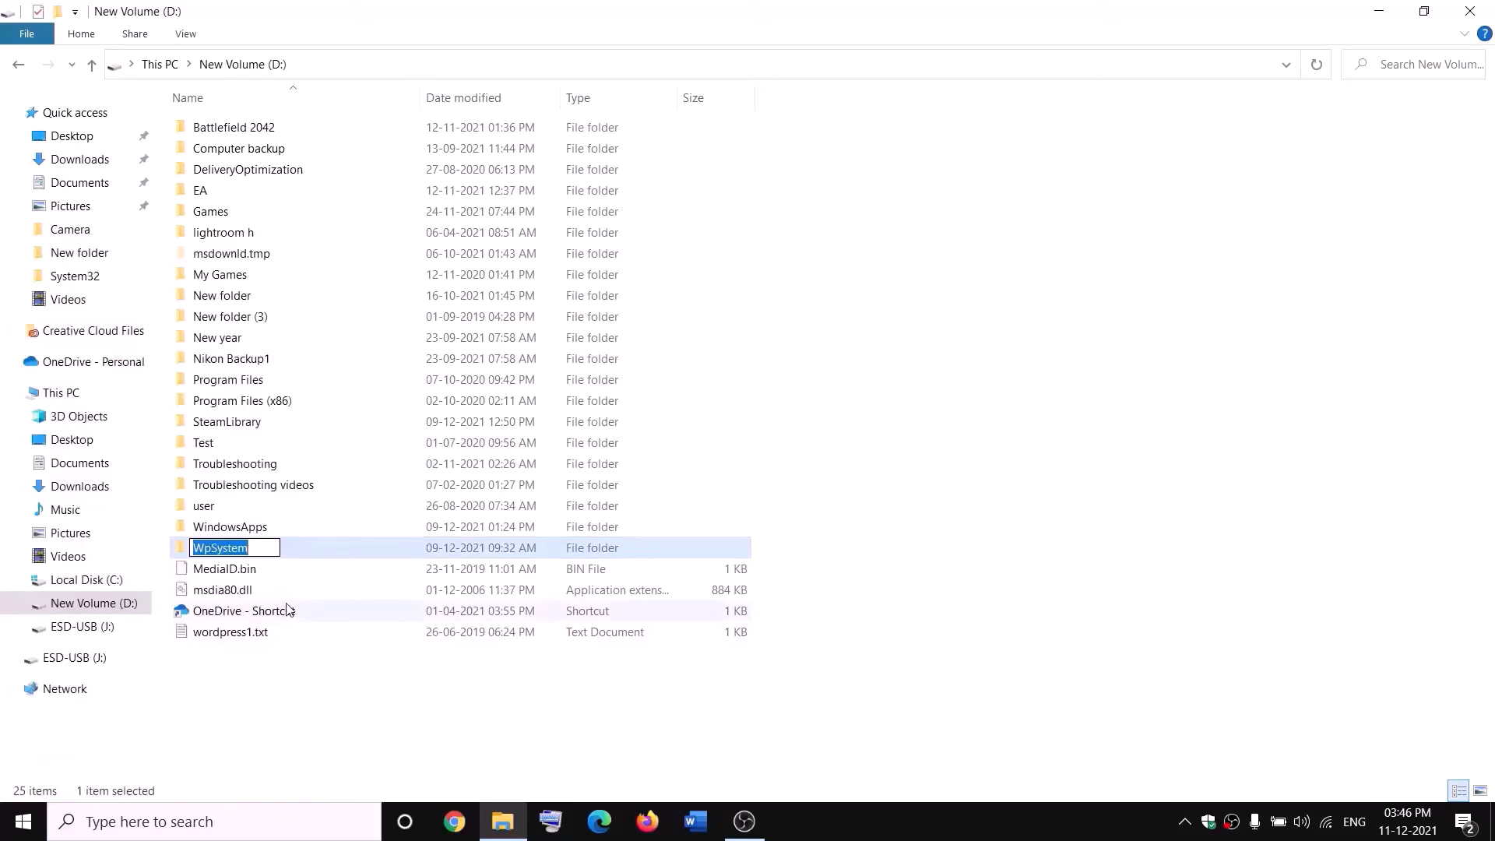
key("End")
type(".old")
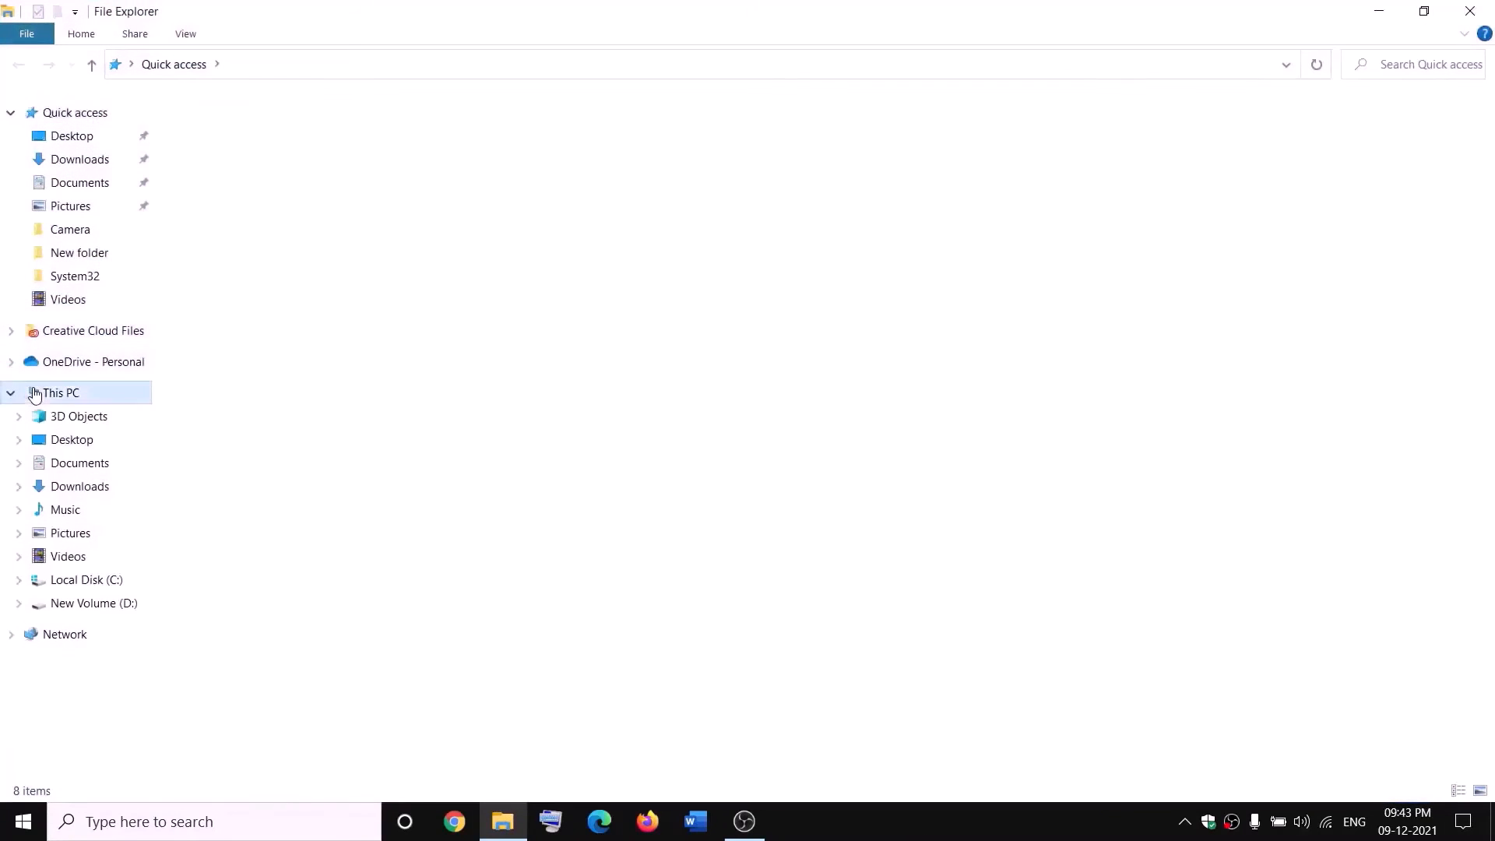
Go to the New Volume (D:) drive and bring up the advanced security settings of the WindowsApps folder.
left_click(37, 393)
double_click(535, 282)
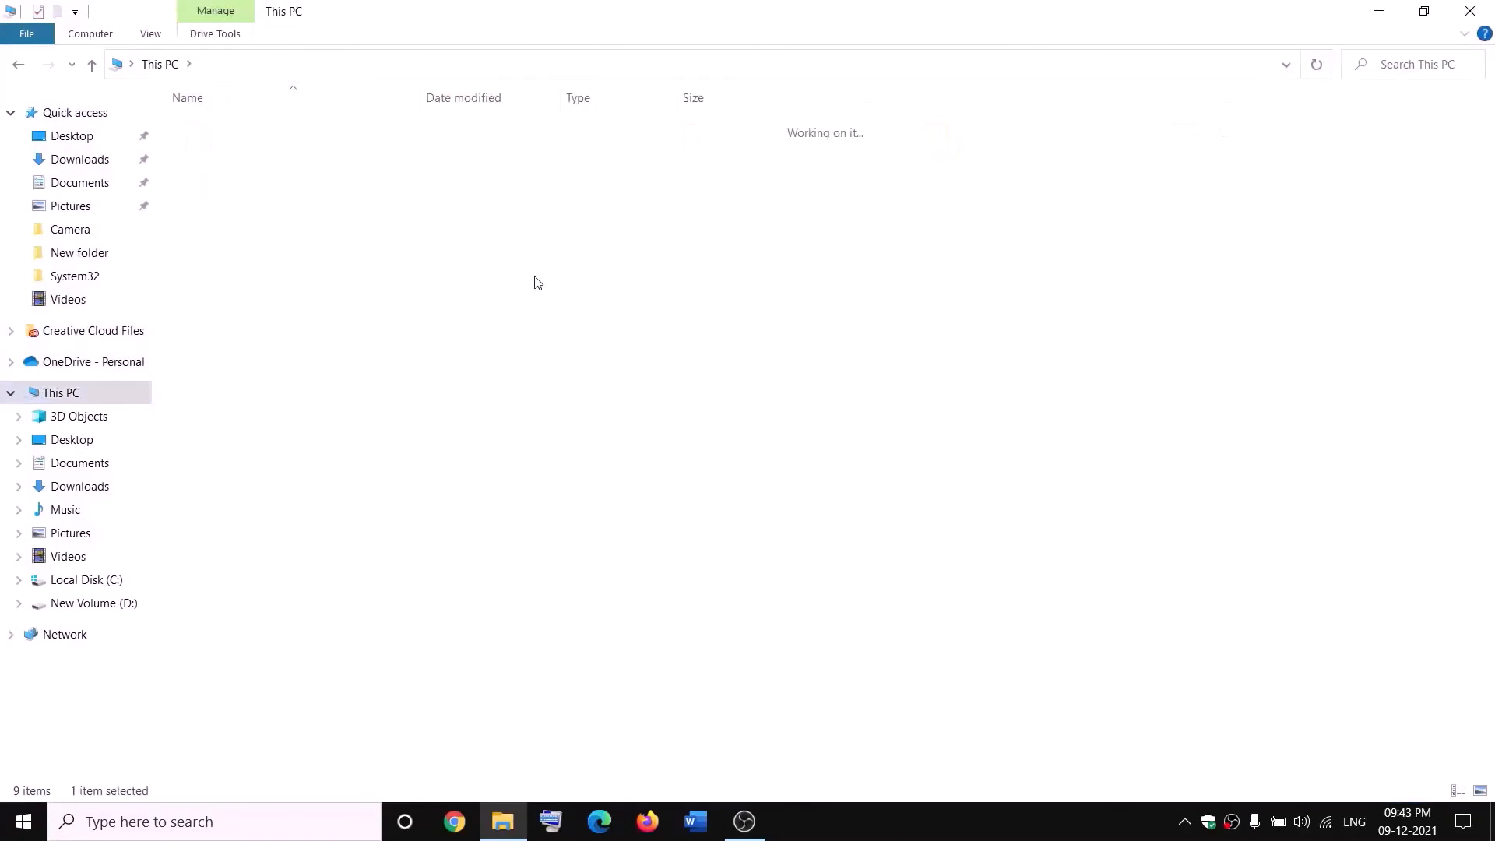
left_click(265, 527)
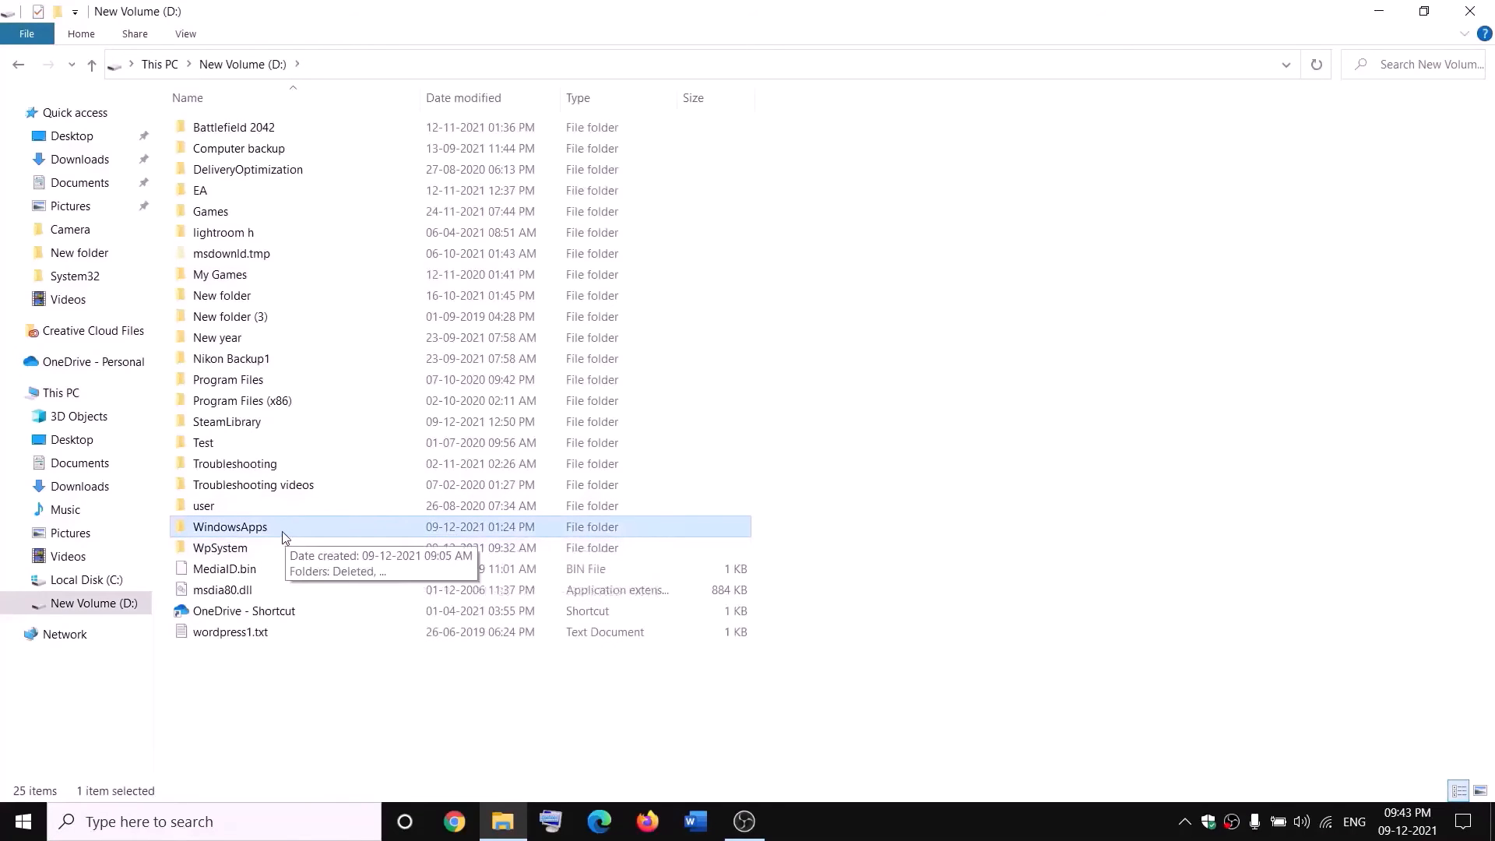
right_click(282, 531)
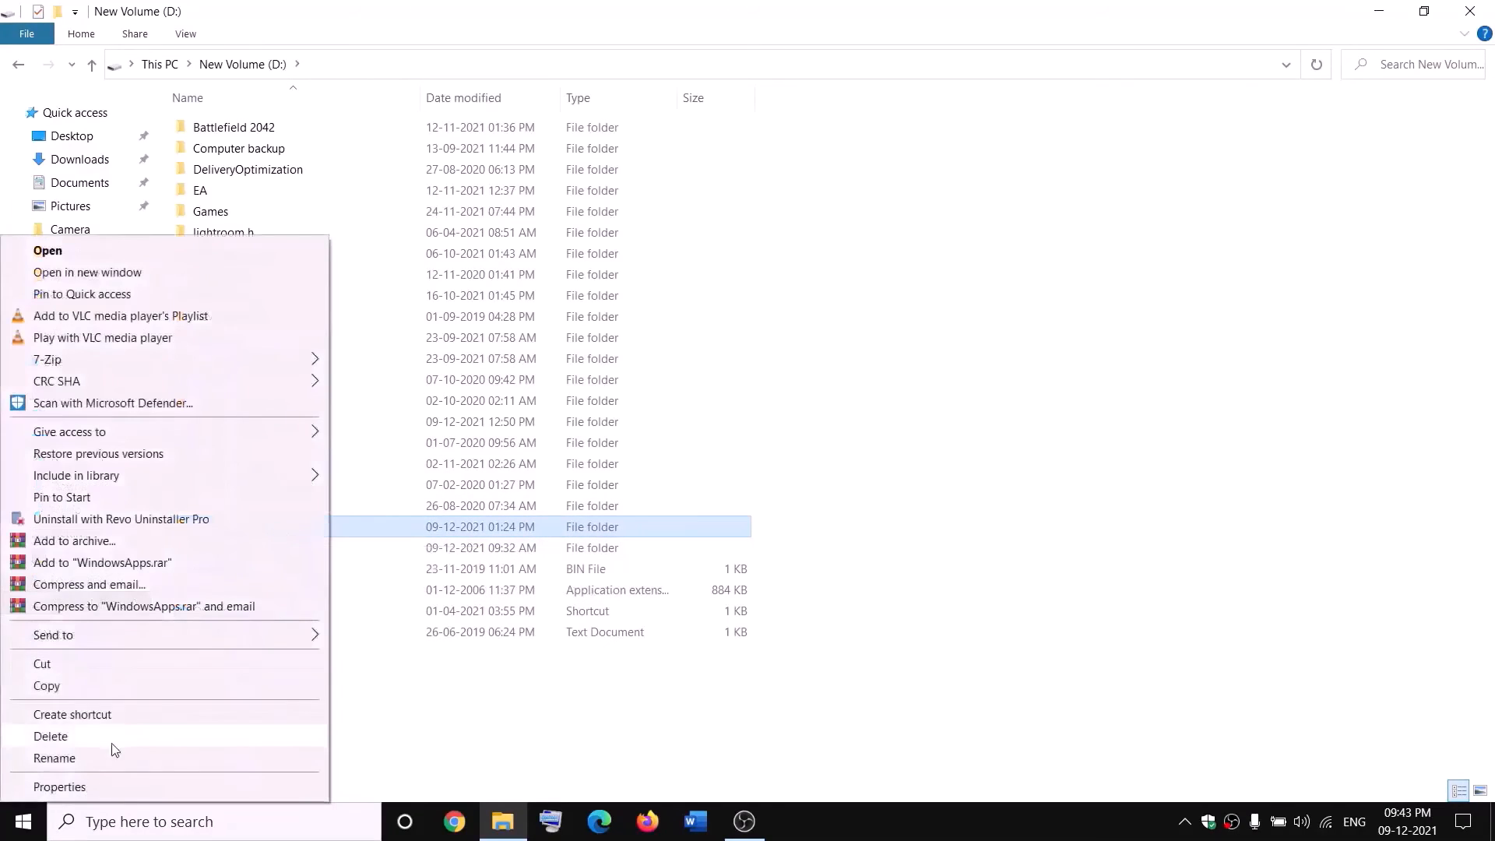
left_click(60, 787)
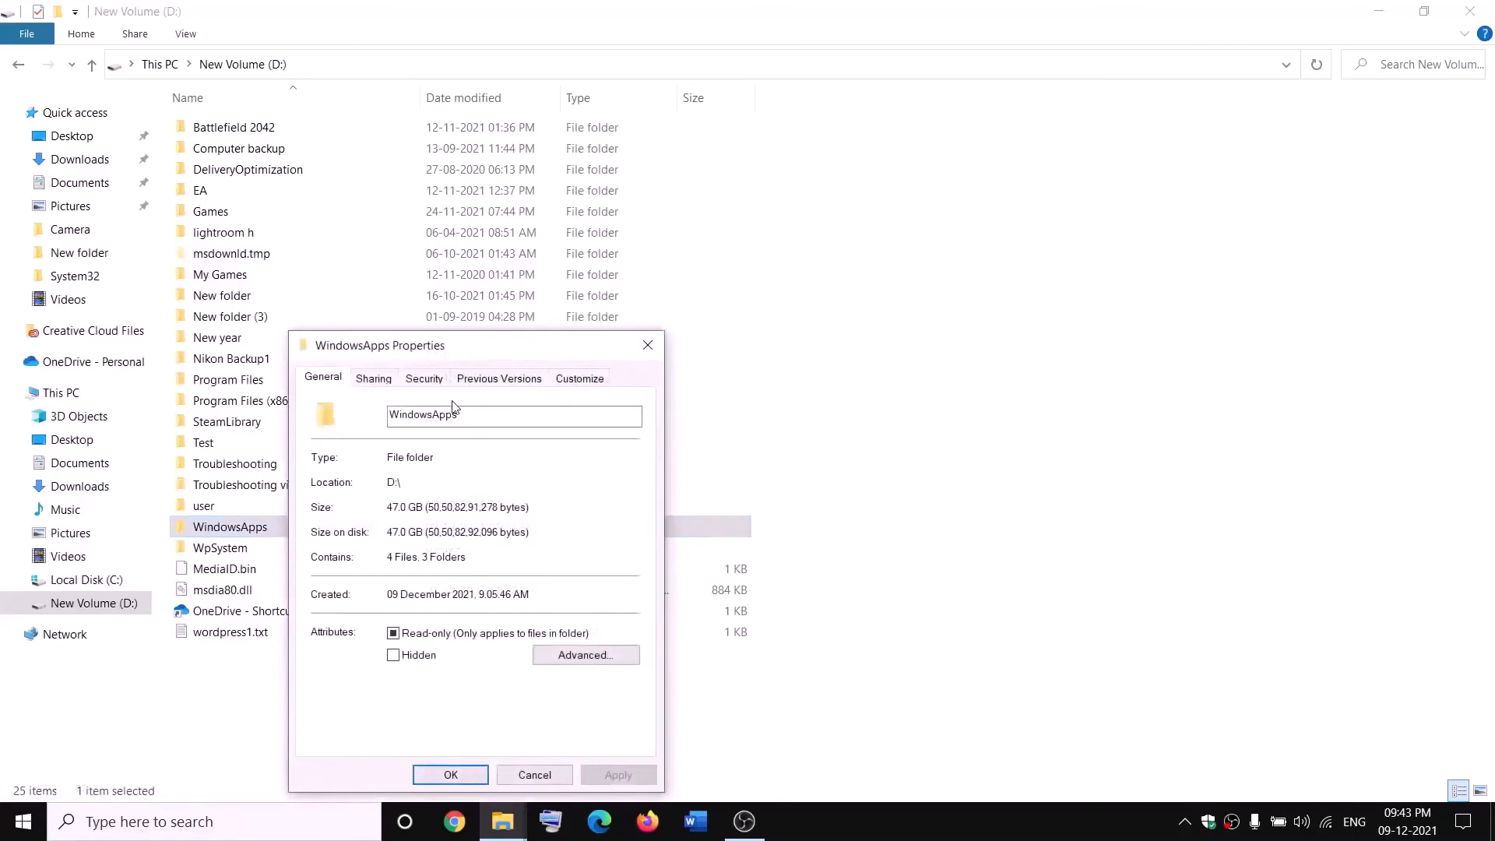
left_click(423, 382)
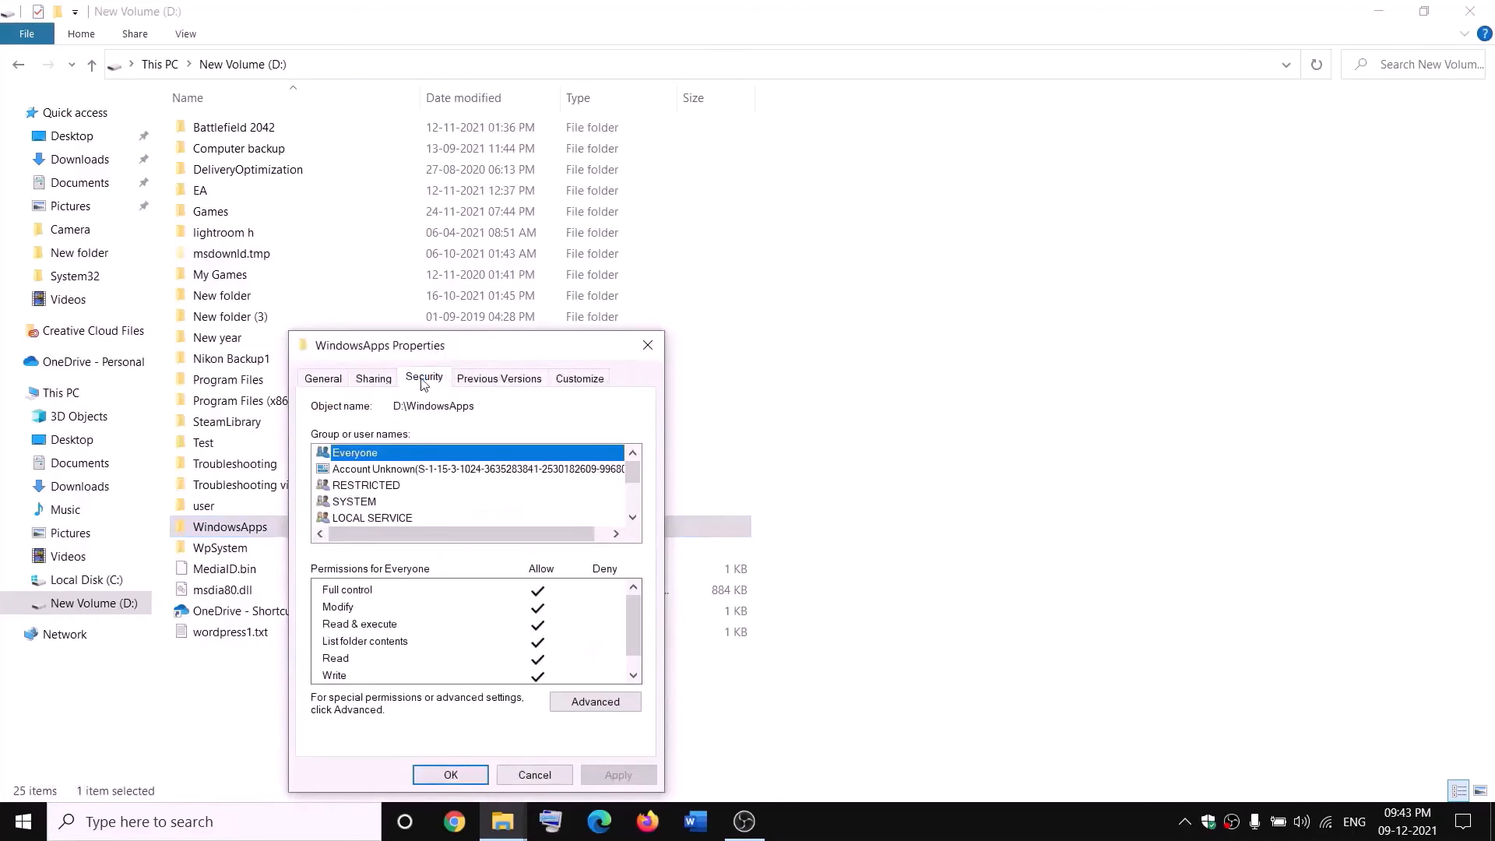
left_click(582, 703)
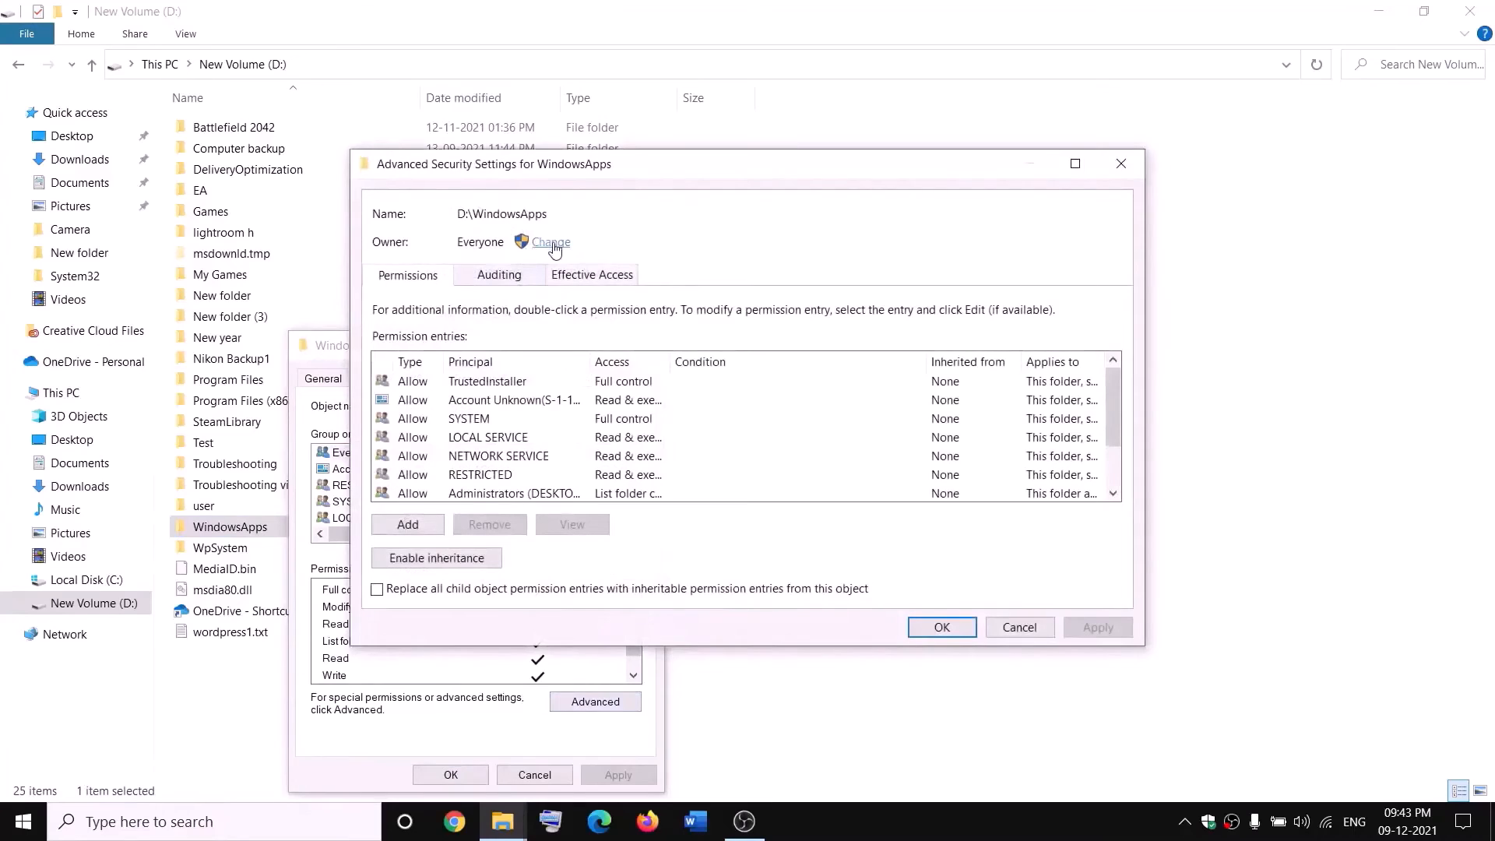
Choose Everyone as the owner of the WindowsApps folder, checking the name before accepting it.
left_click(551, 243)
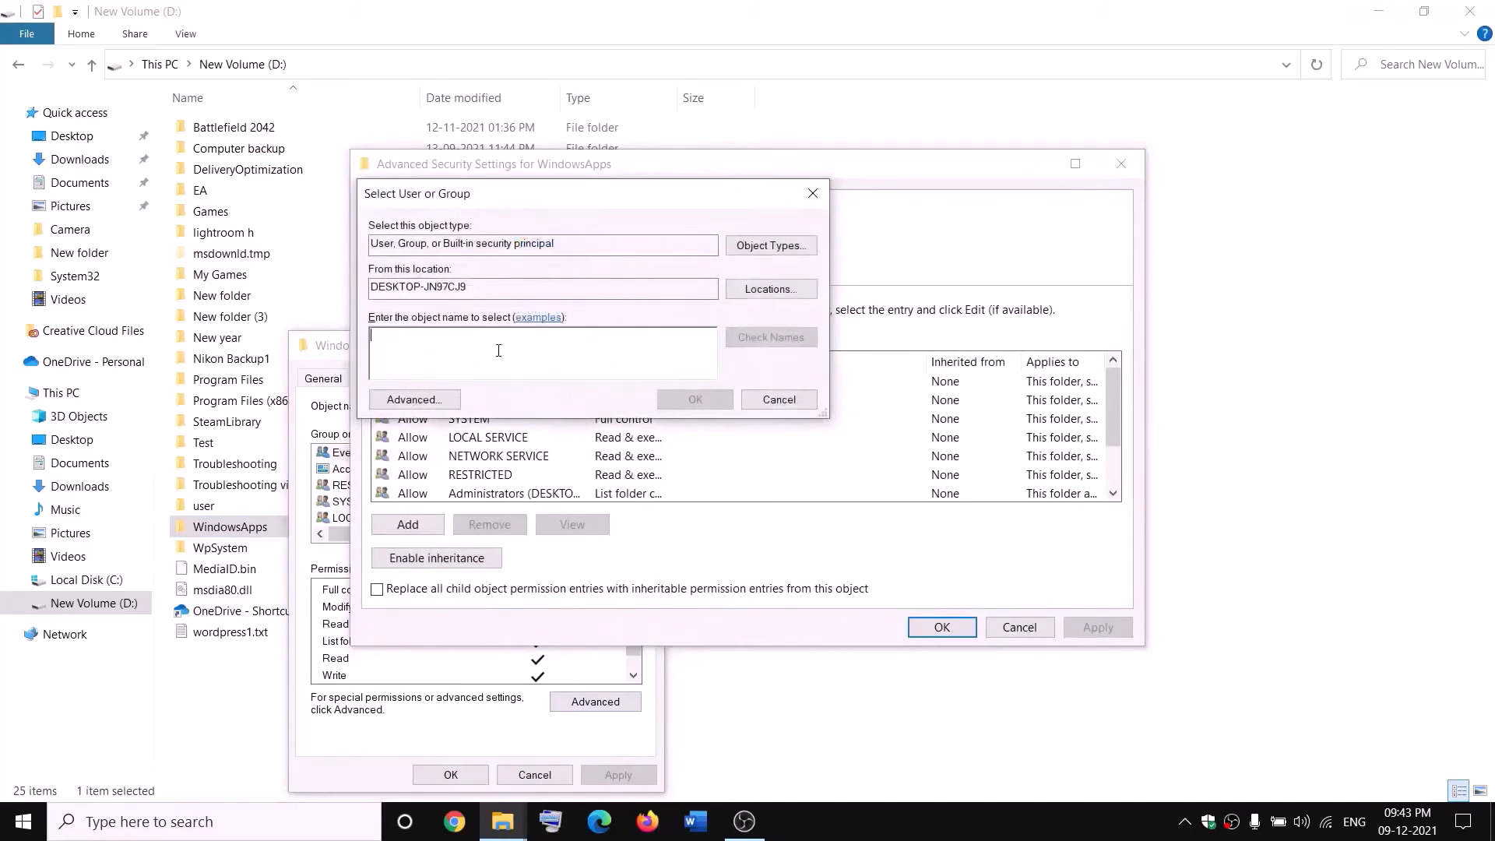
type("everyone")
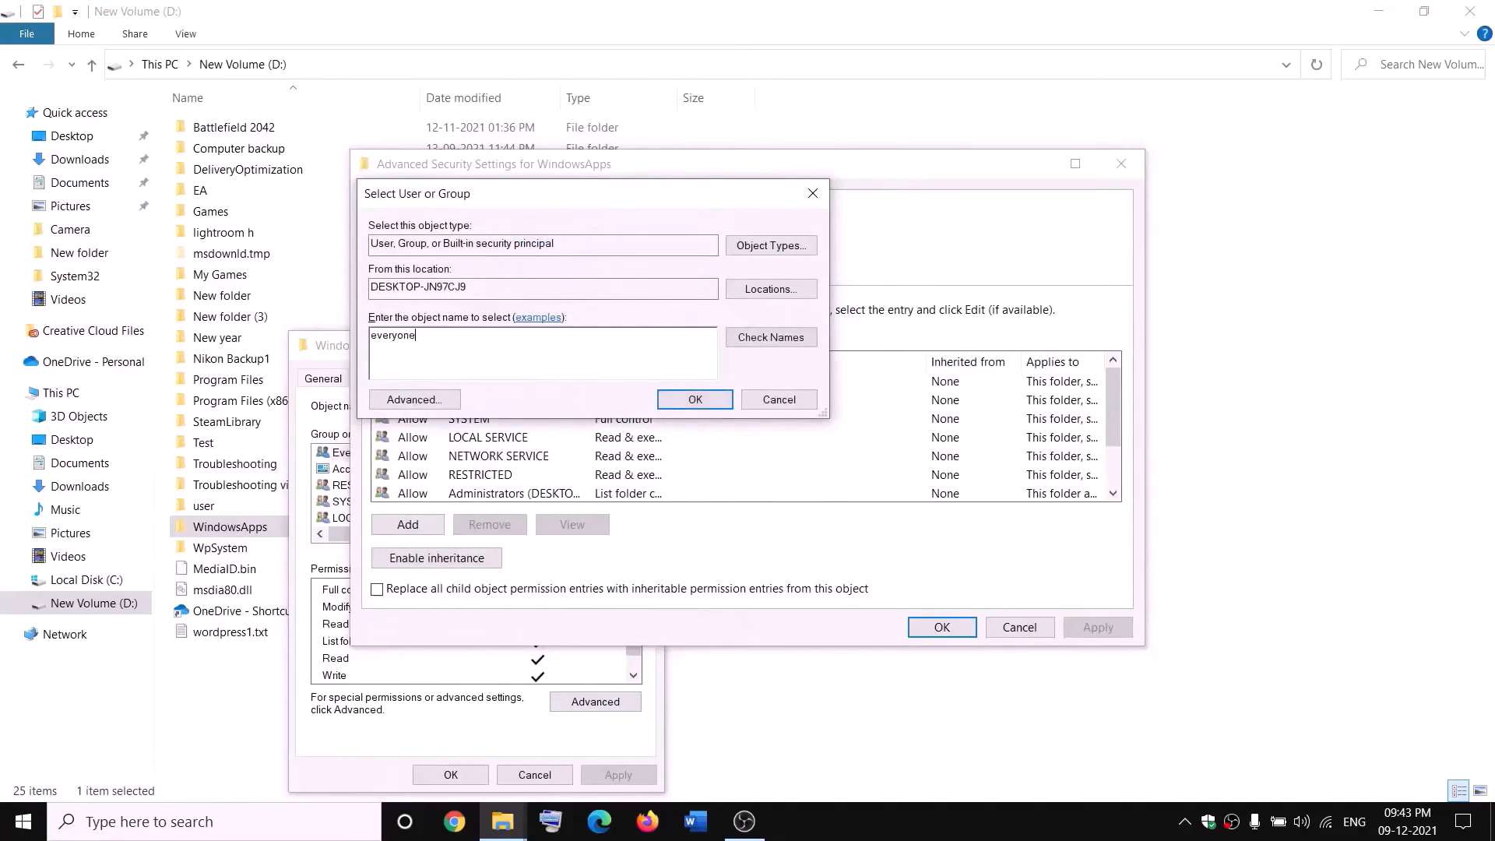
left_click(787, 342)
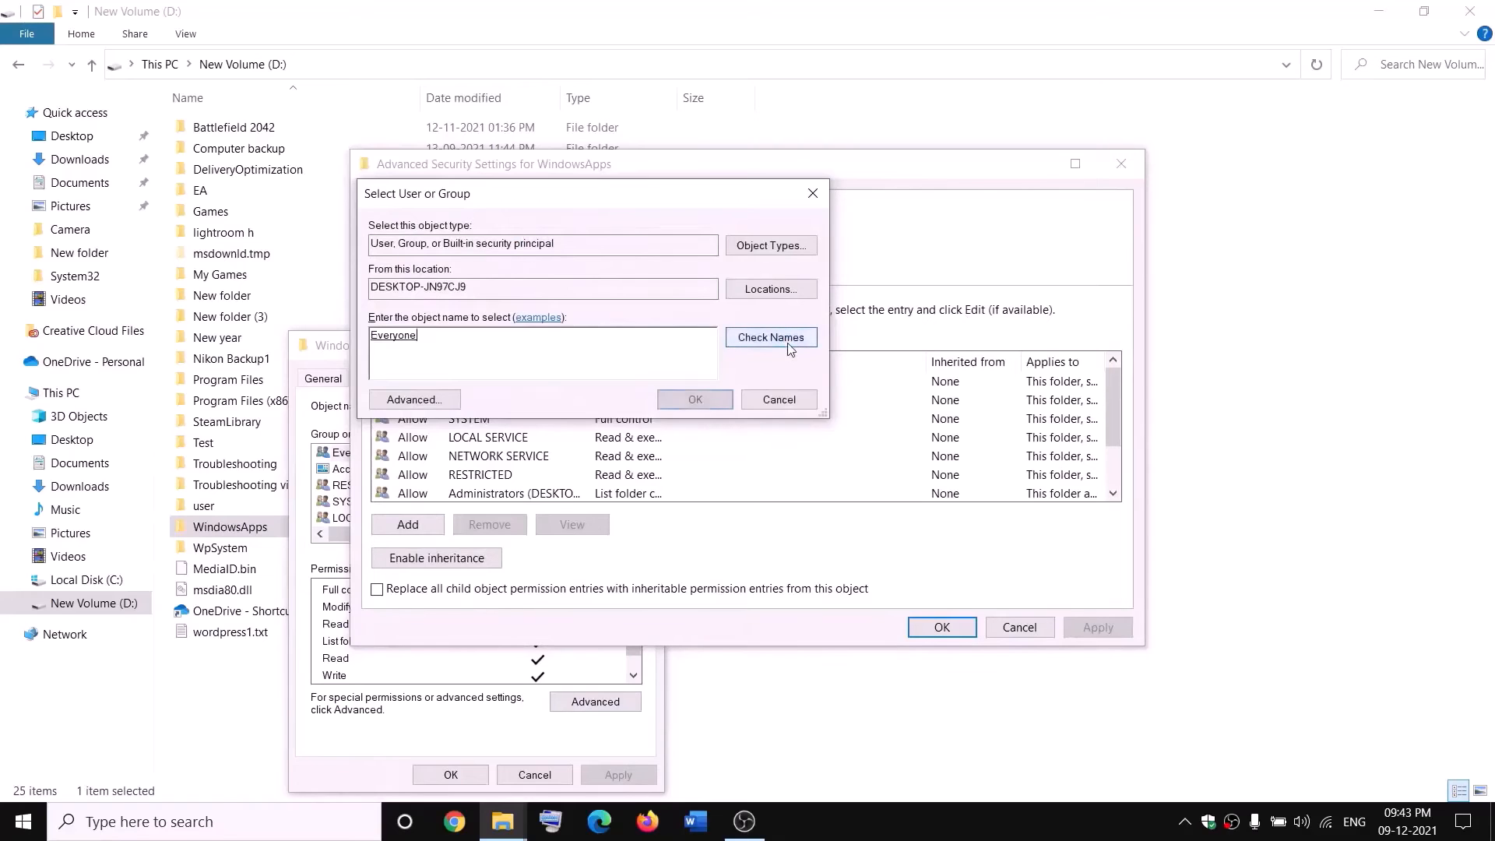
left_click(695, 400)
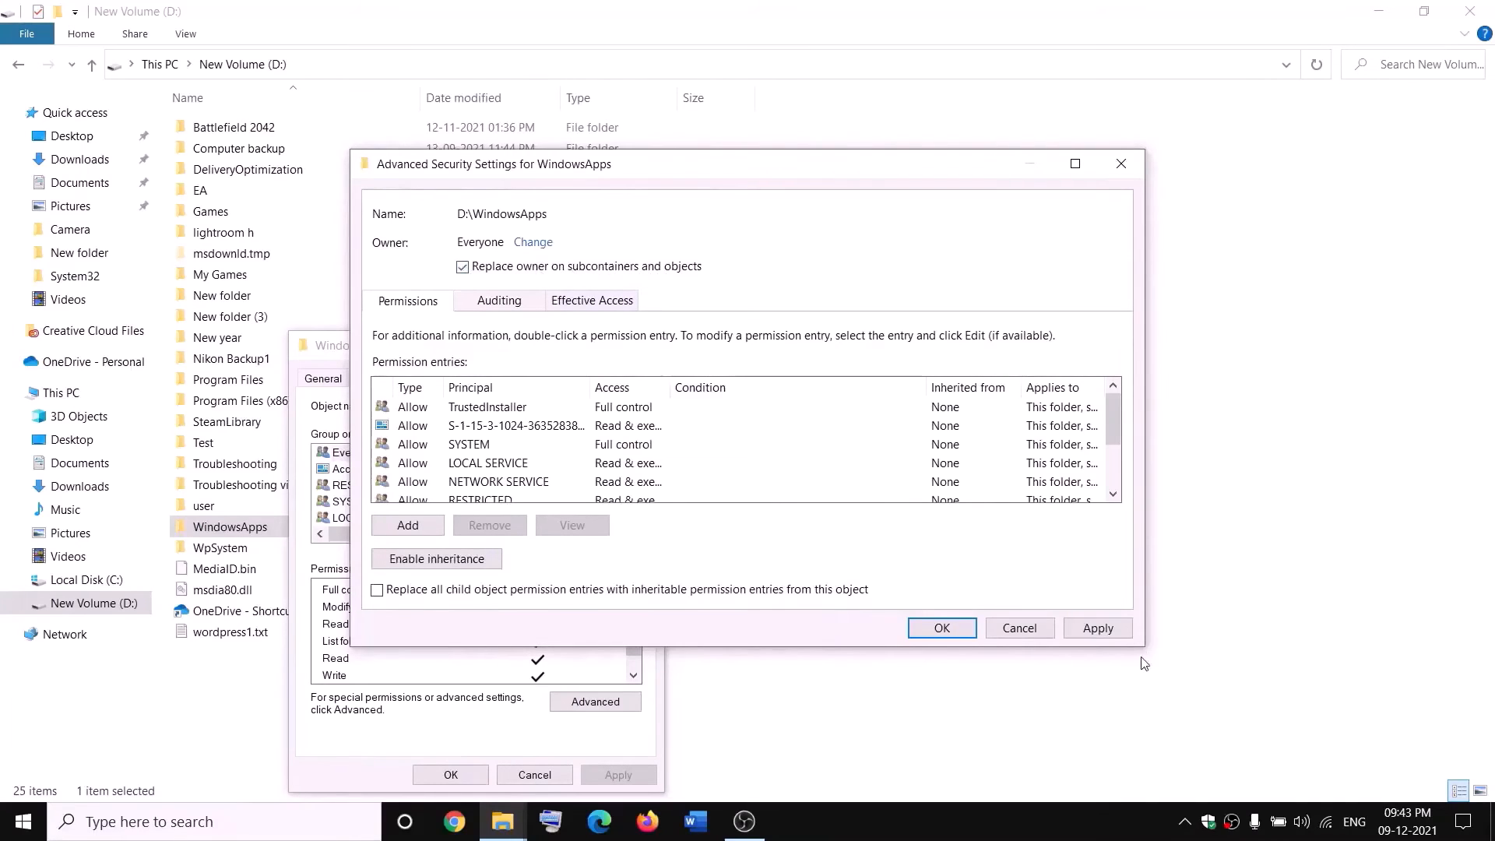
Apply the WindowsApps ownership change with "Replace owner on subcontainers and objects" enabled, and close the folder's properties.
left_click(1098, 627)
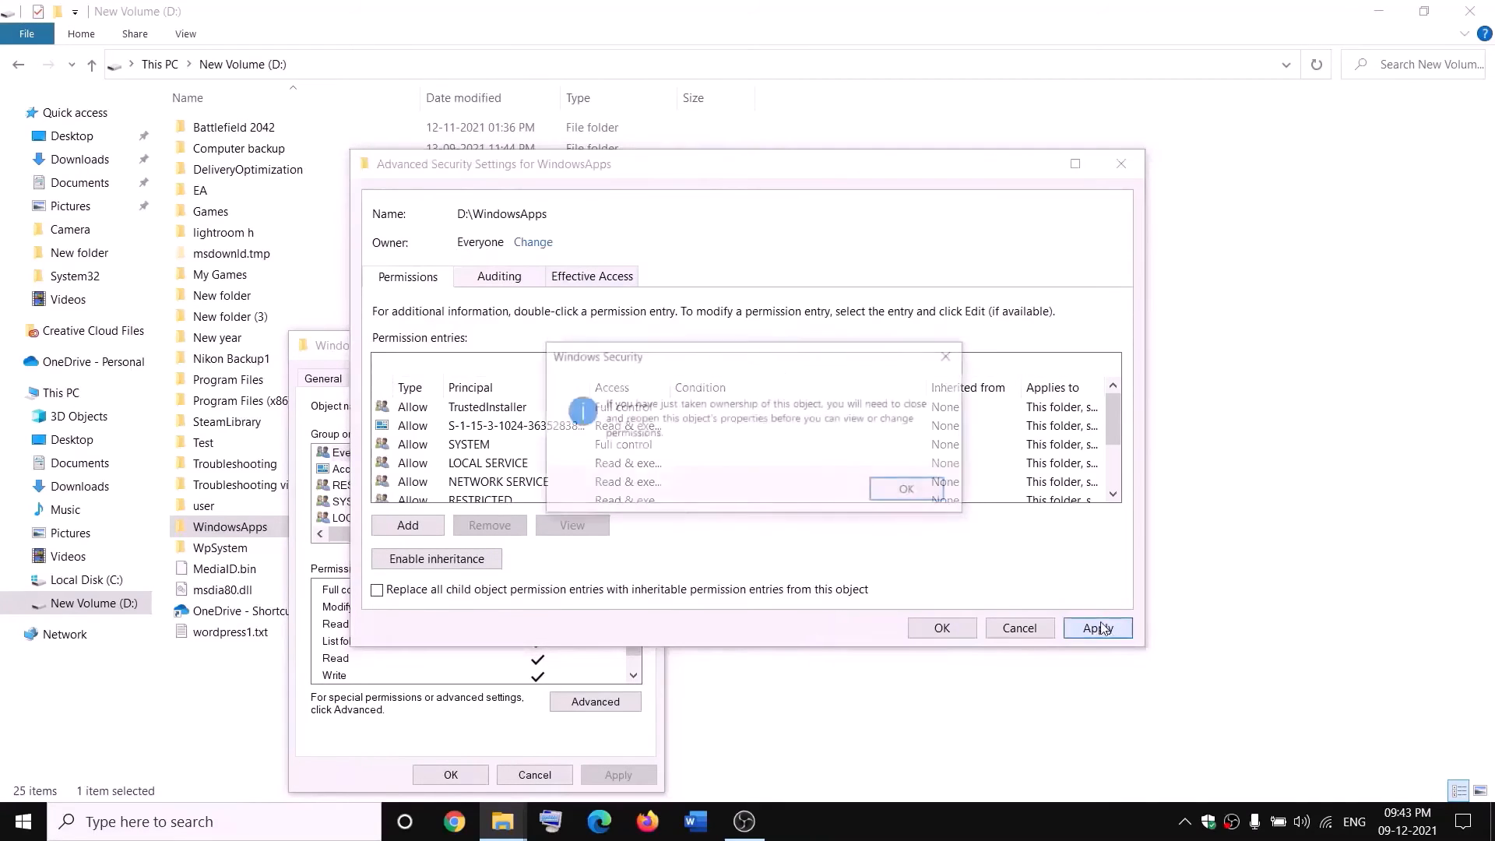
left_click(909, 491)
left_click(942, 627)
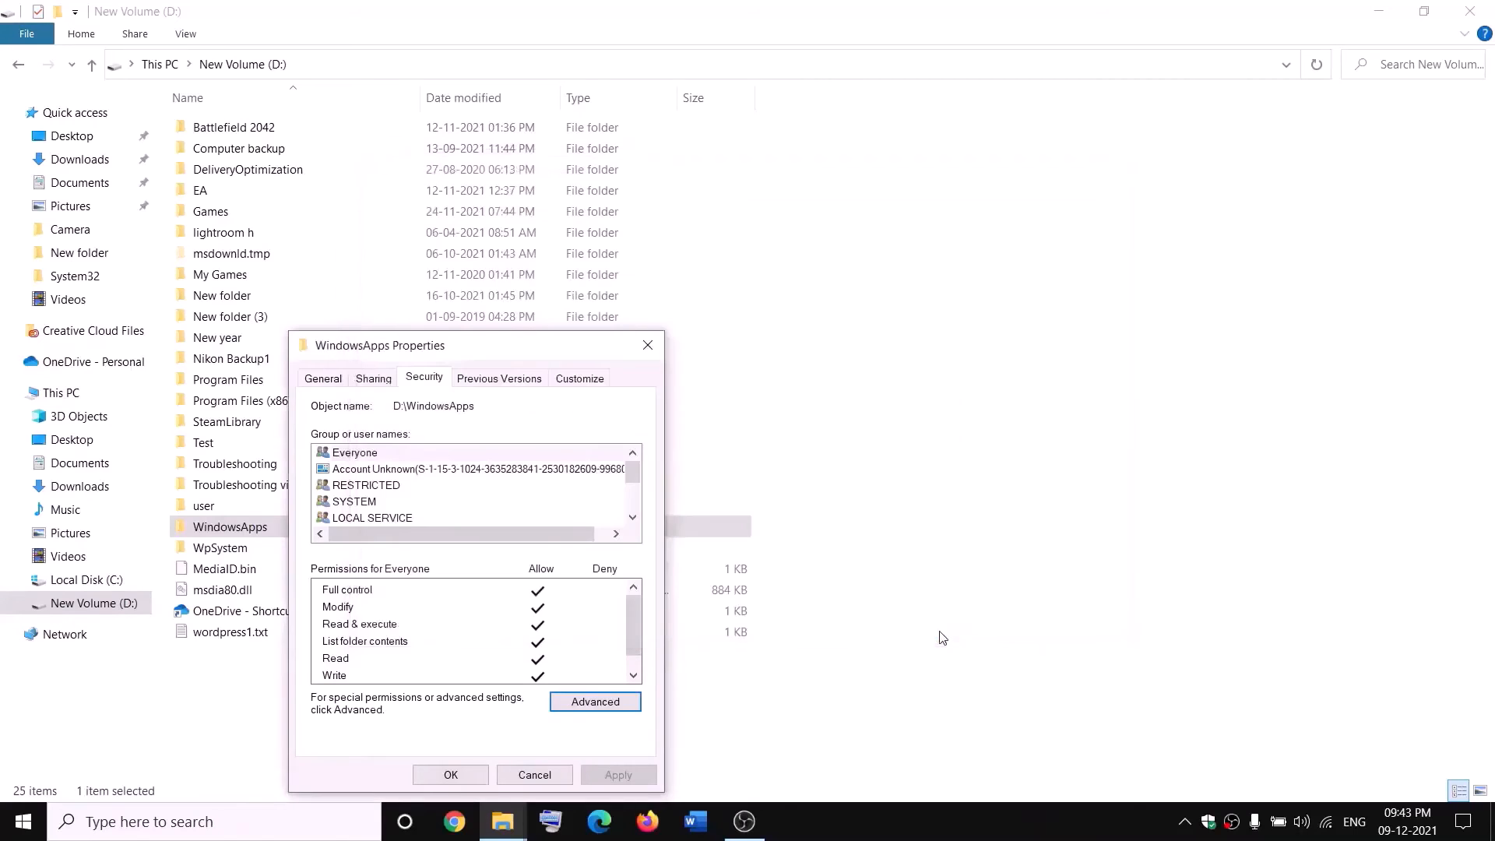
left_click(465, 776)
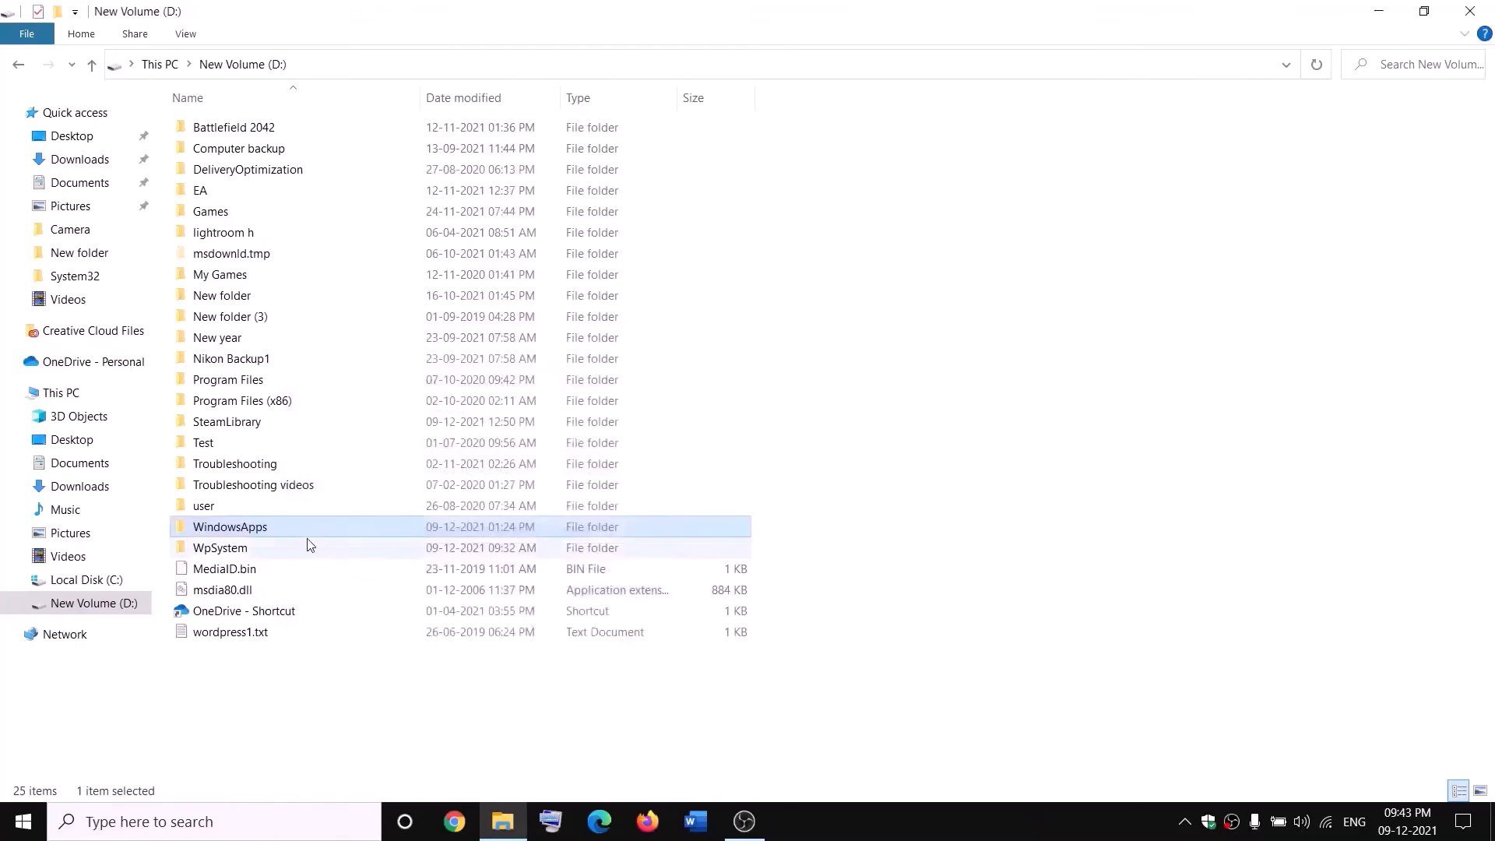
Reopen the WindowsApps folder's properties and bring up its advanced security settings again.
right_click(285, 535)
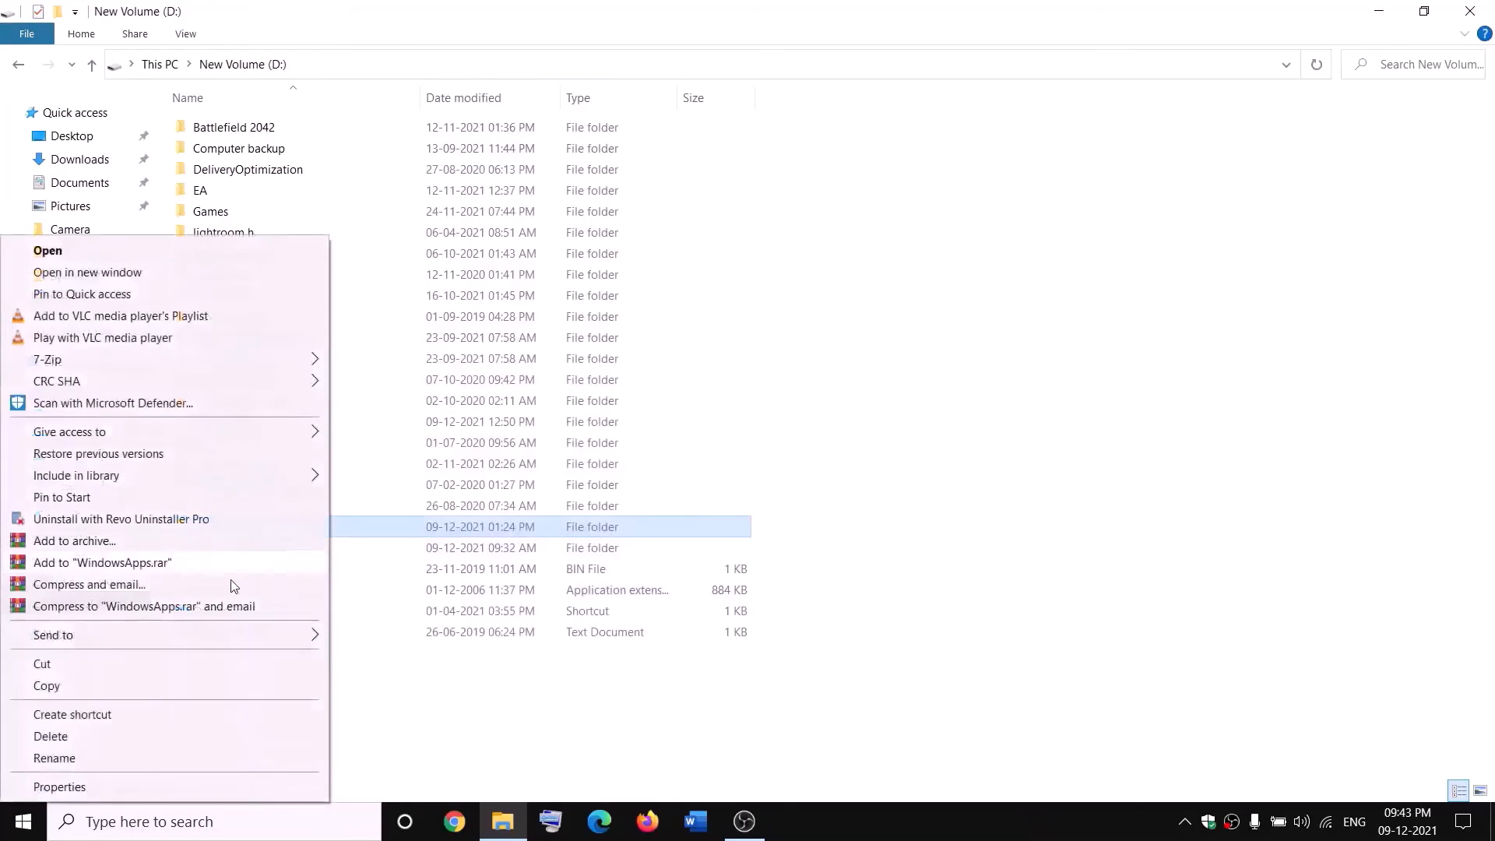
left_click(65, 784)
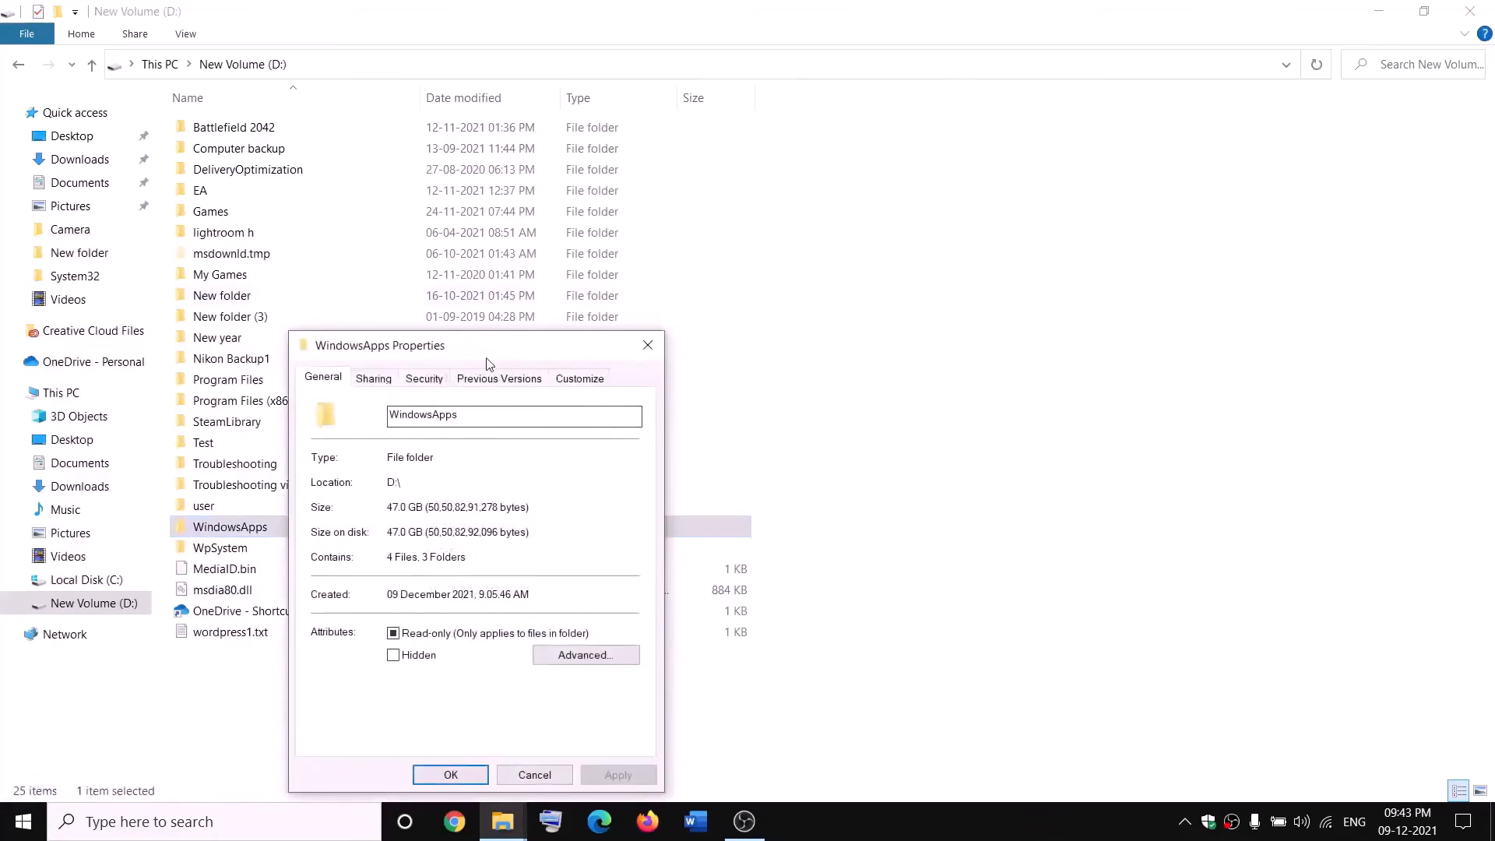
left_click(439, 383)
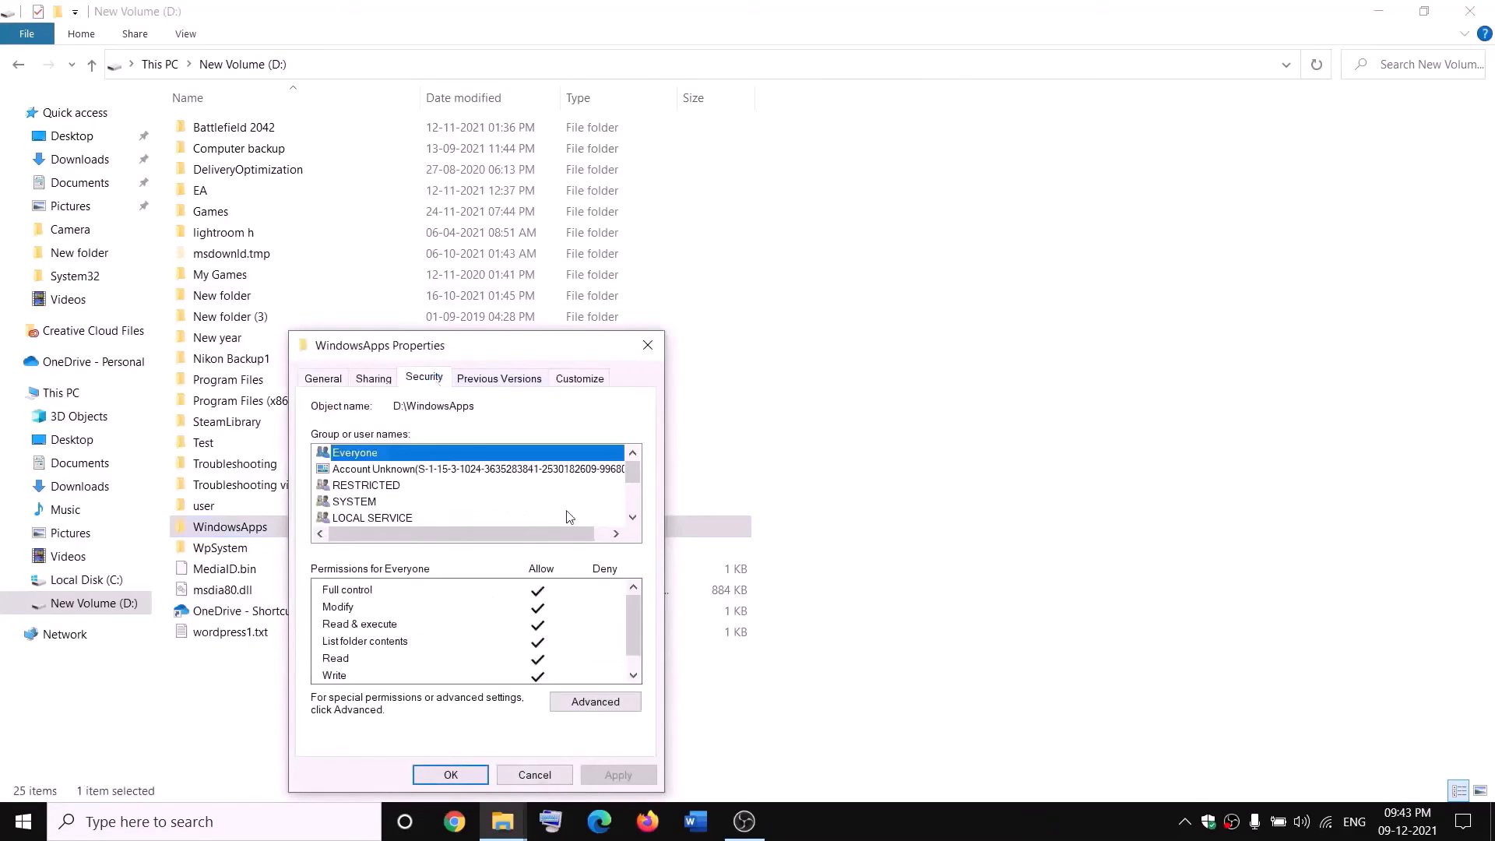
left_click(635, 701)
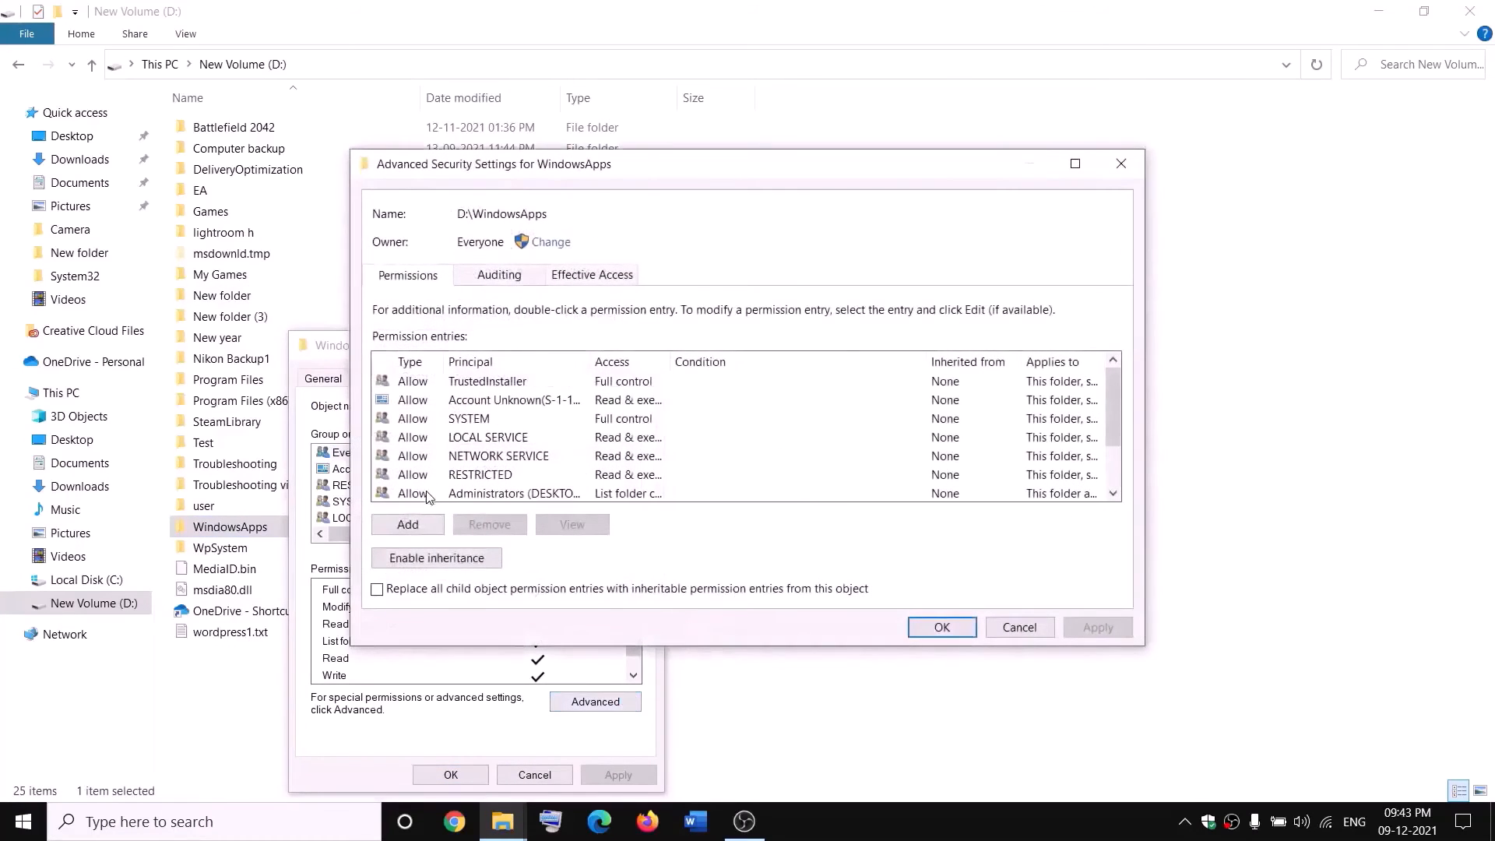
Add an Allow entry giving Everyone Full control over the WindowsApps folder, subfolders and files, apply it and close the properties.
left_click(408, 524)
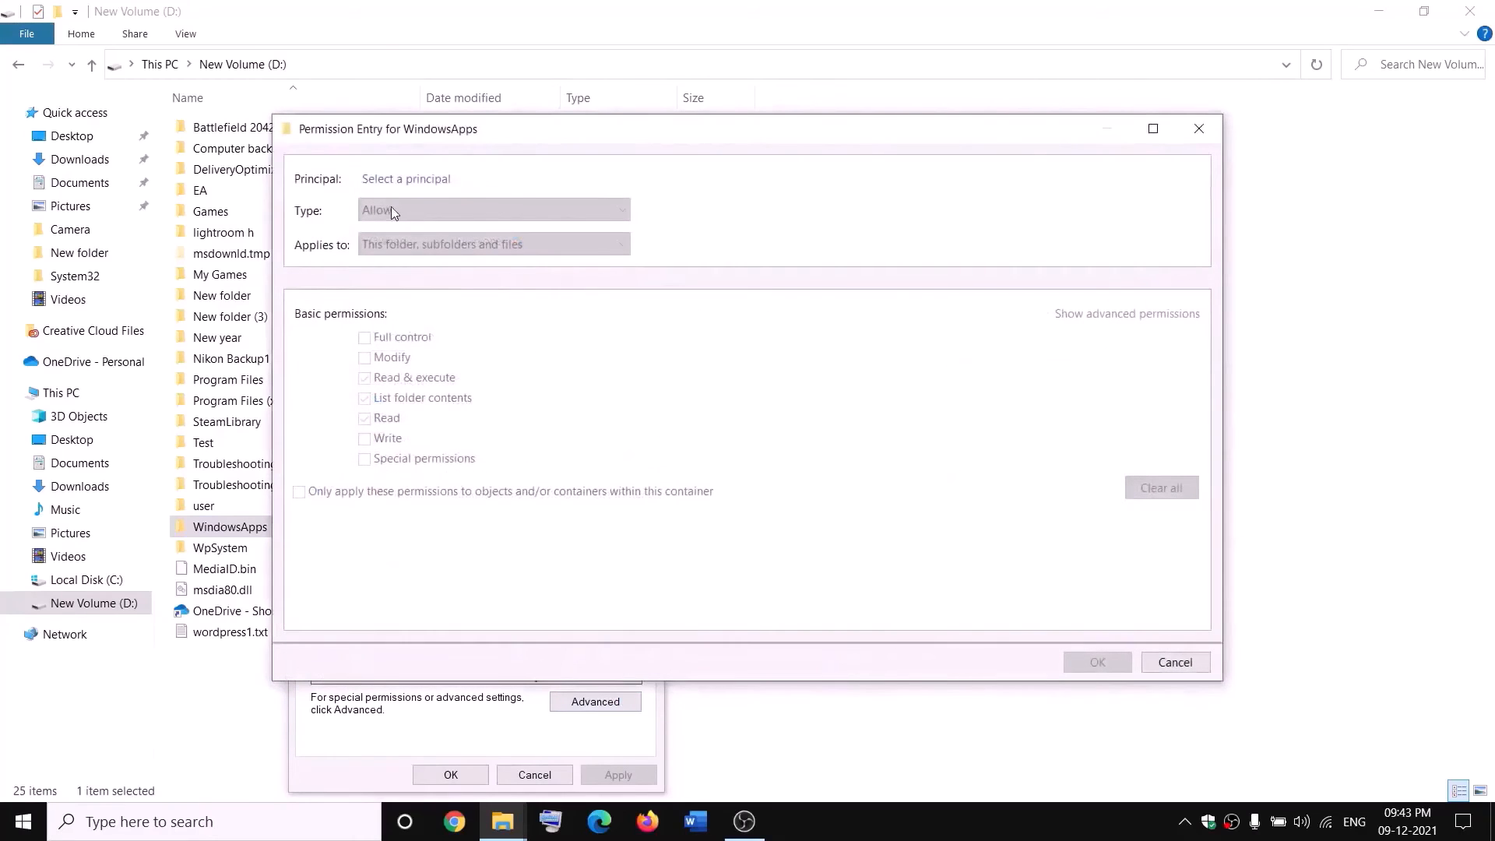
left_click(399, 179)
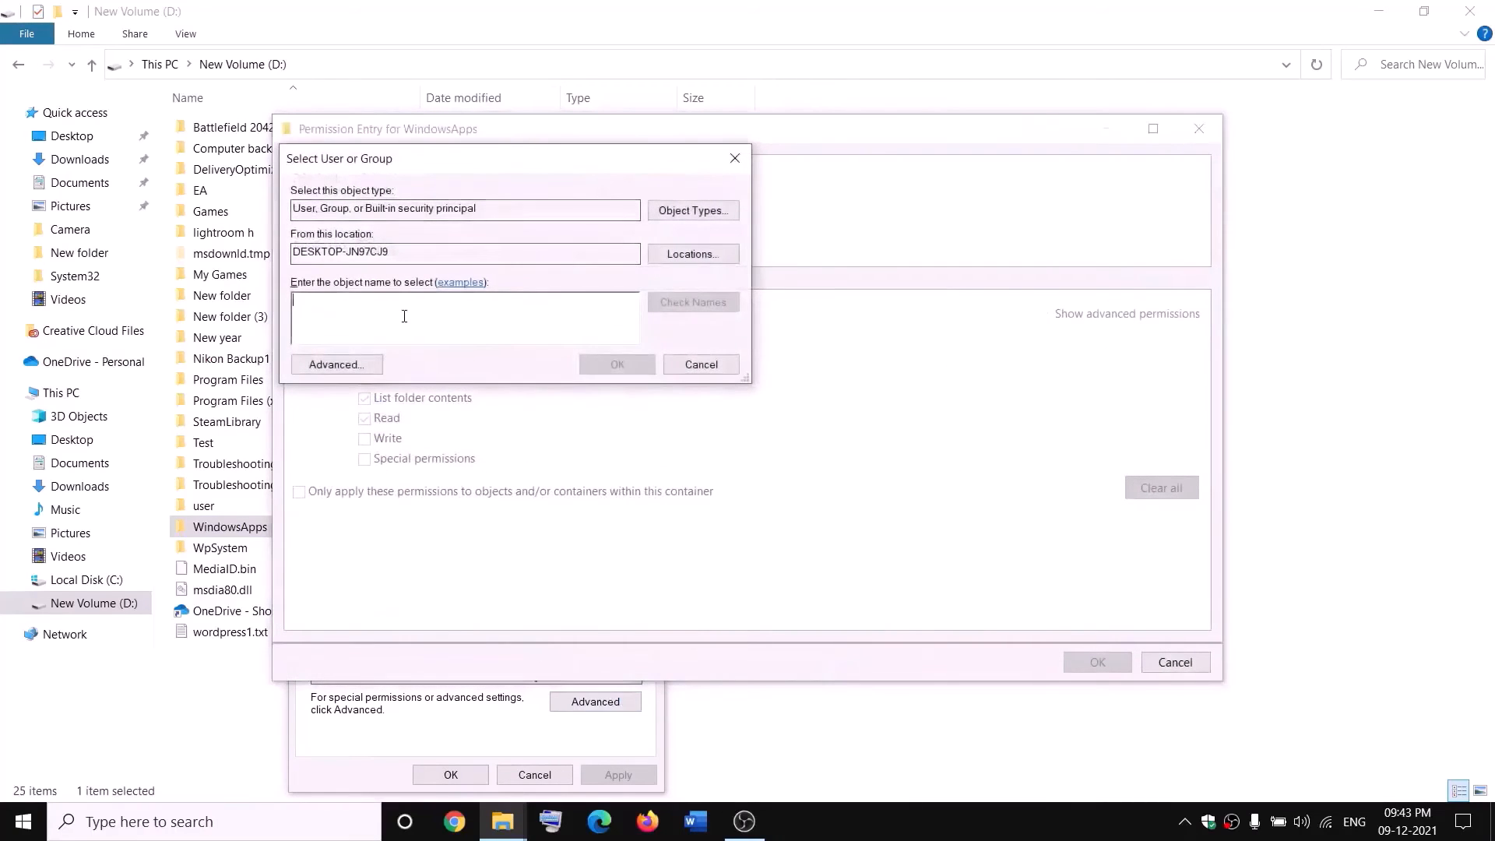
type("everyone")
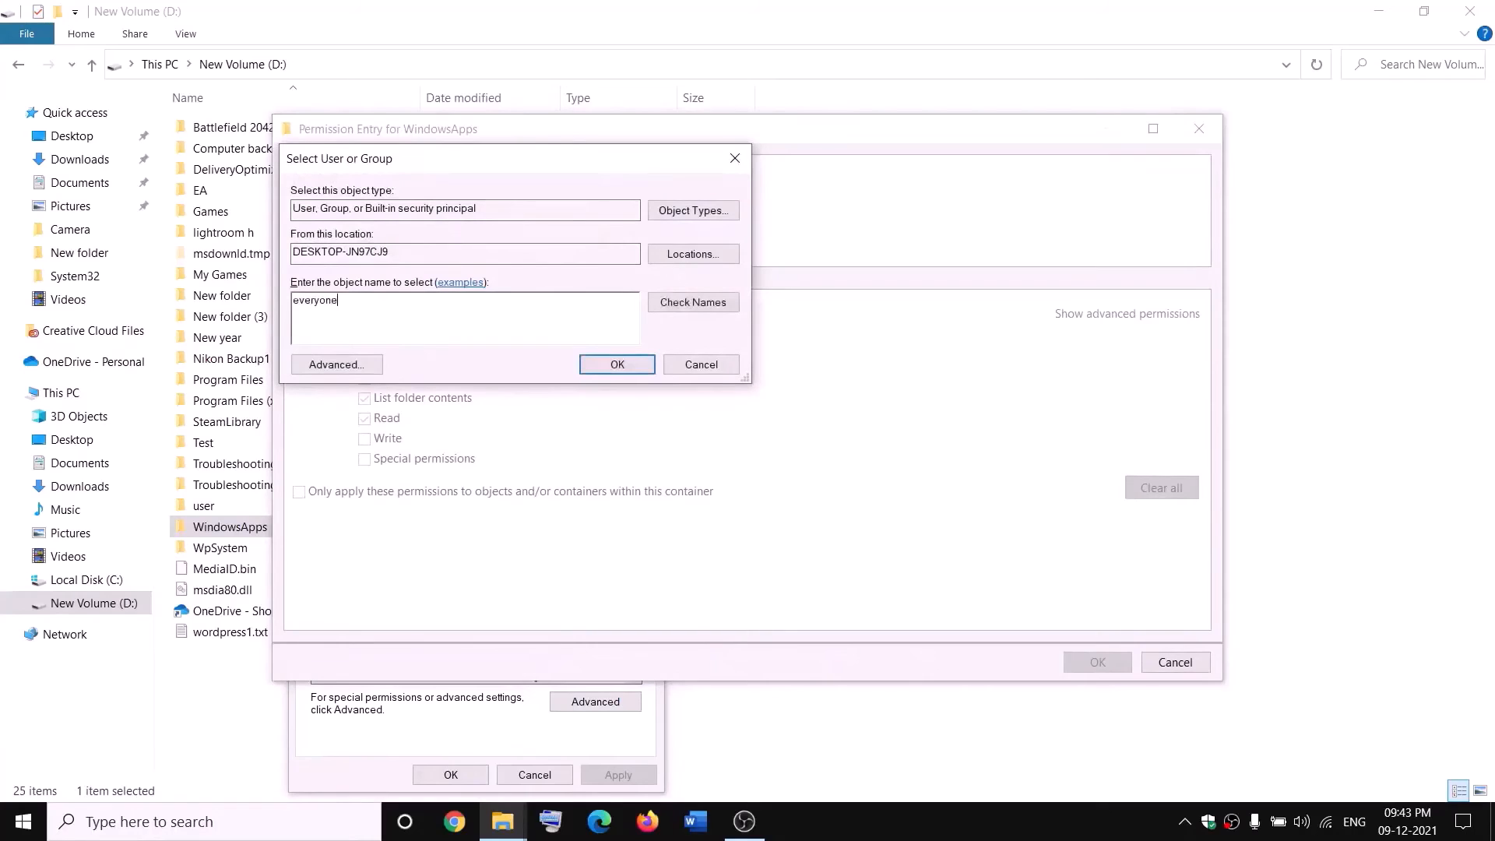
left_click(693, 304)
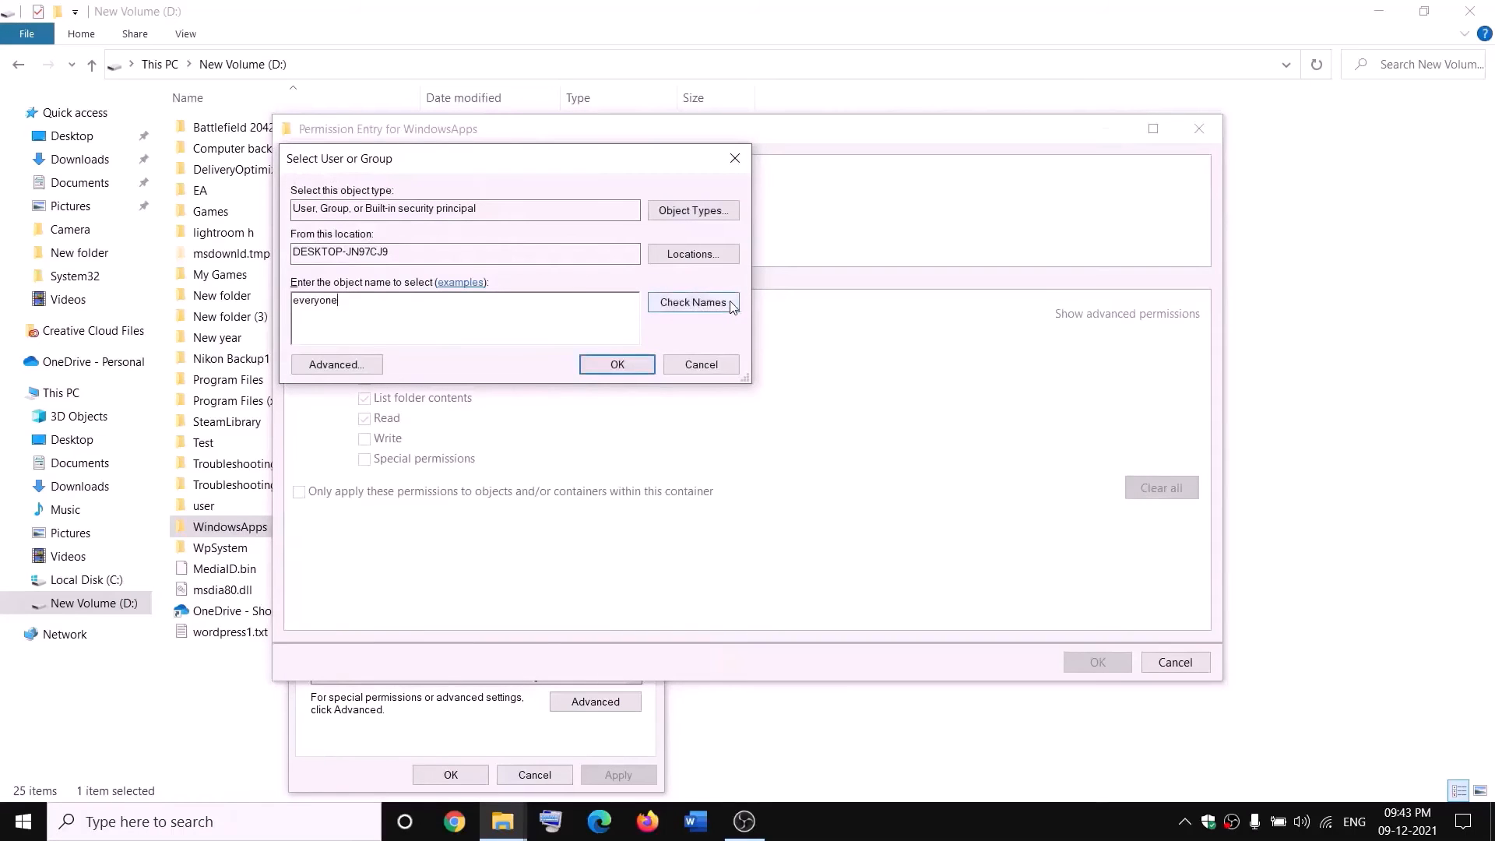
left_click(617, 364)
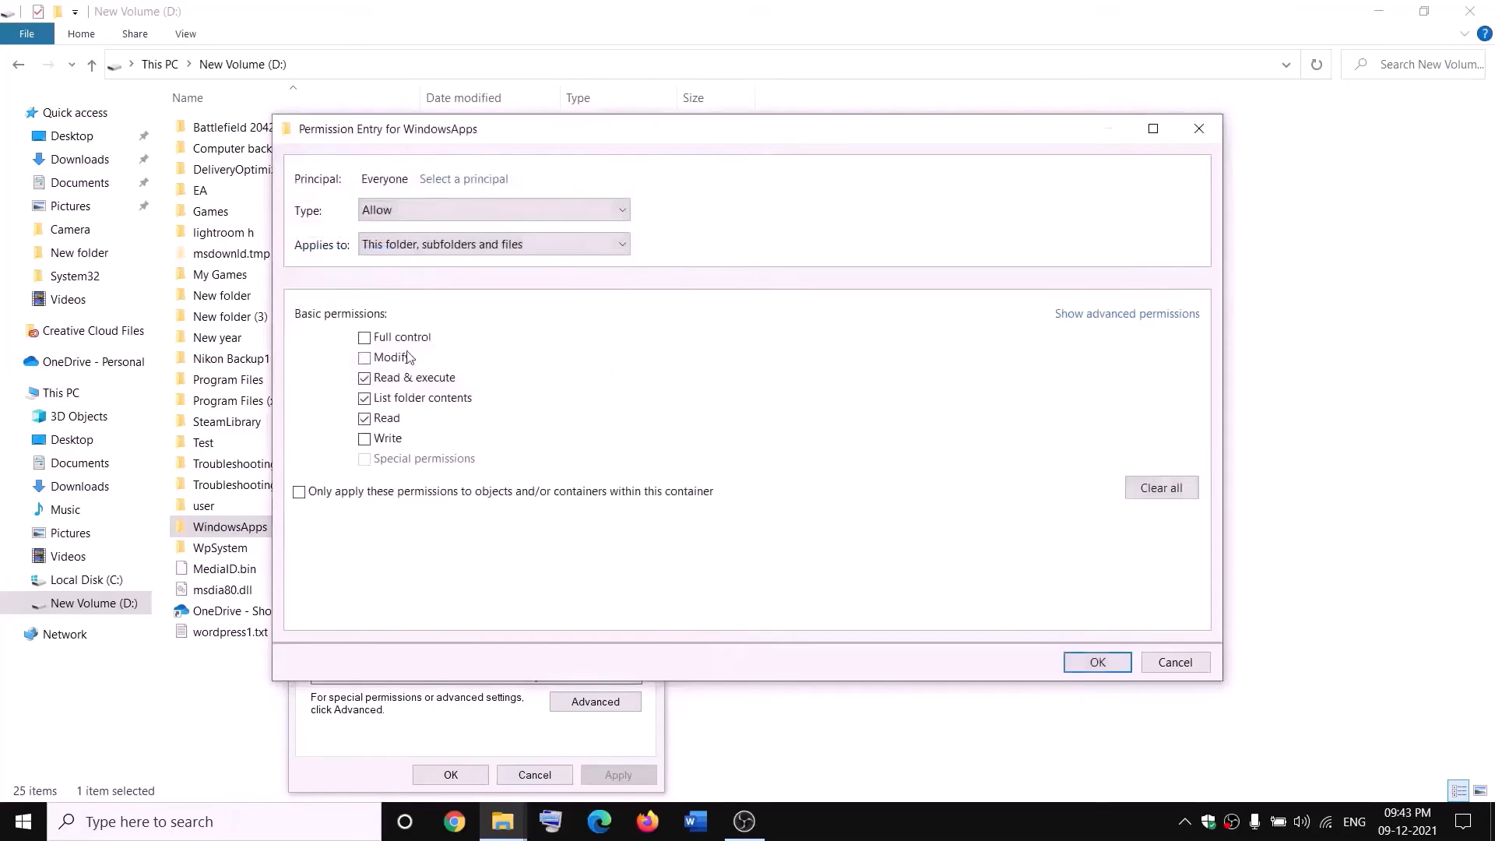
left_click(368, 340)
left_click(1117, 659)
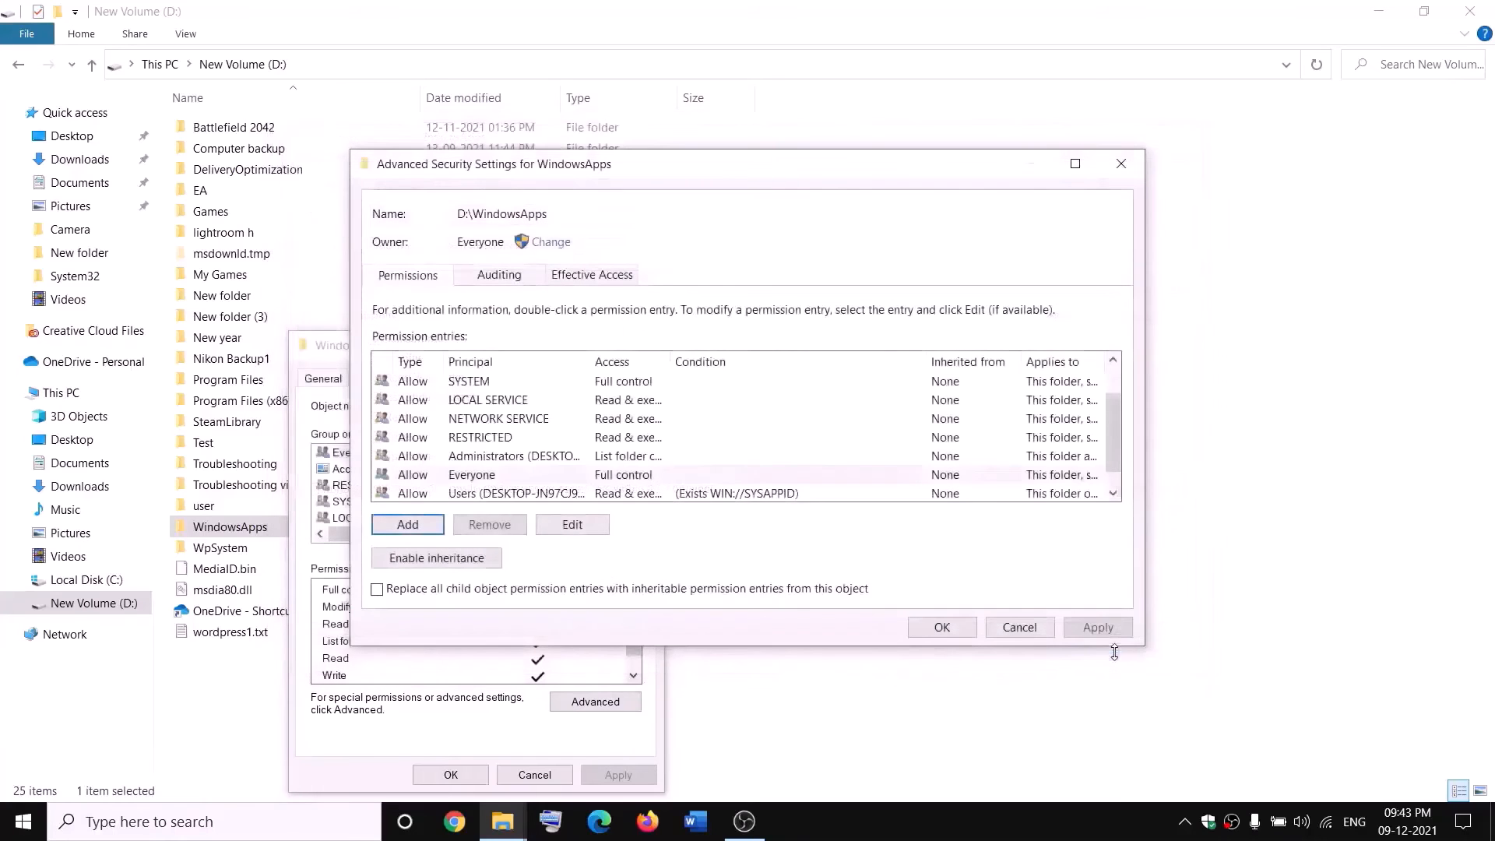
left_click(1097, 632)
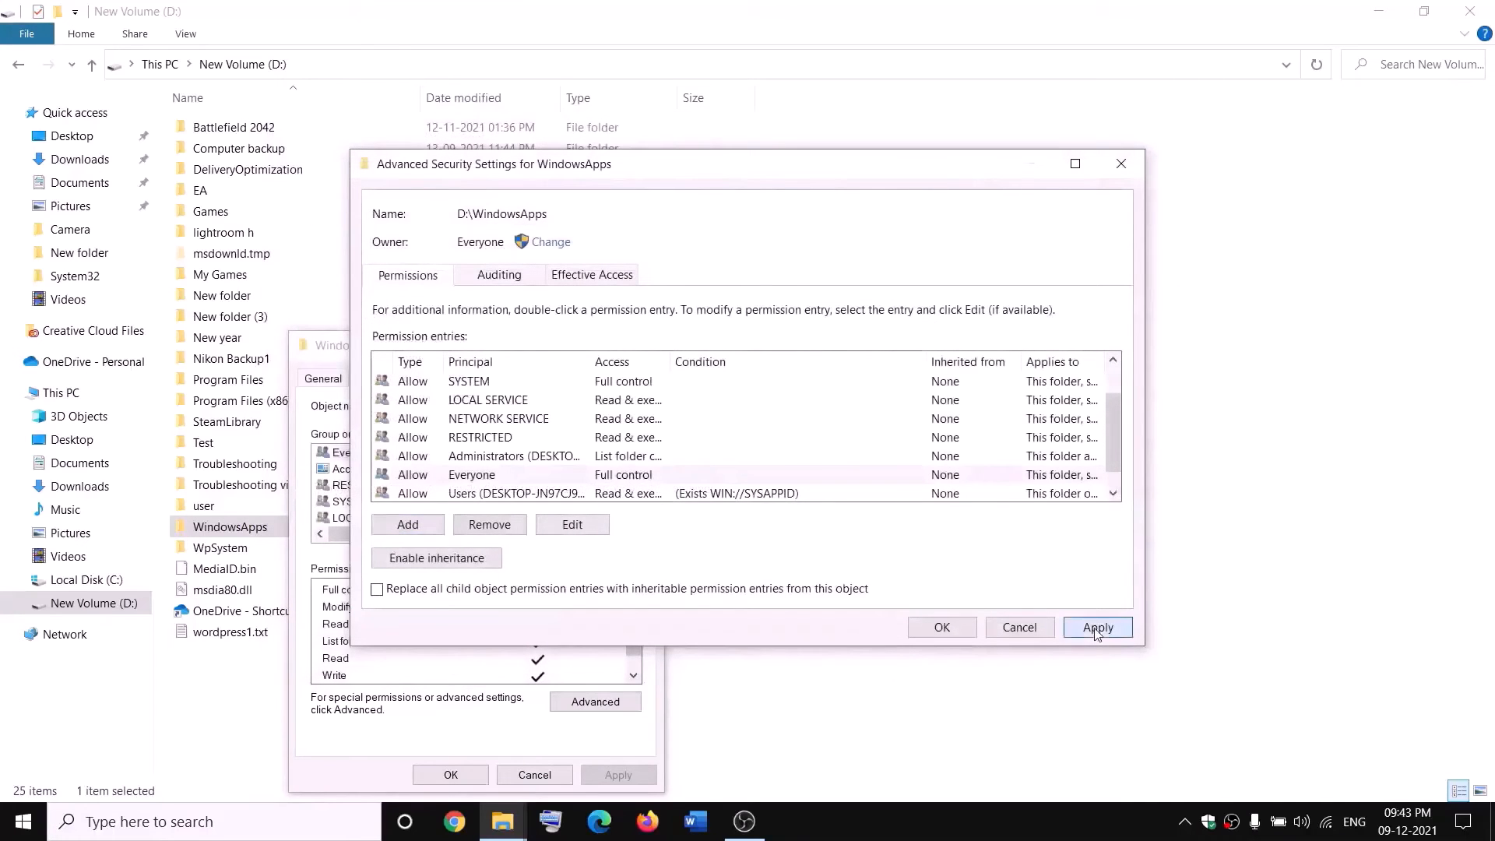
left_click(943, 632)
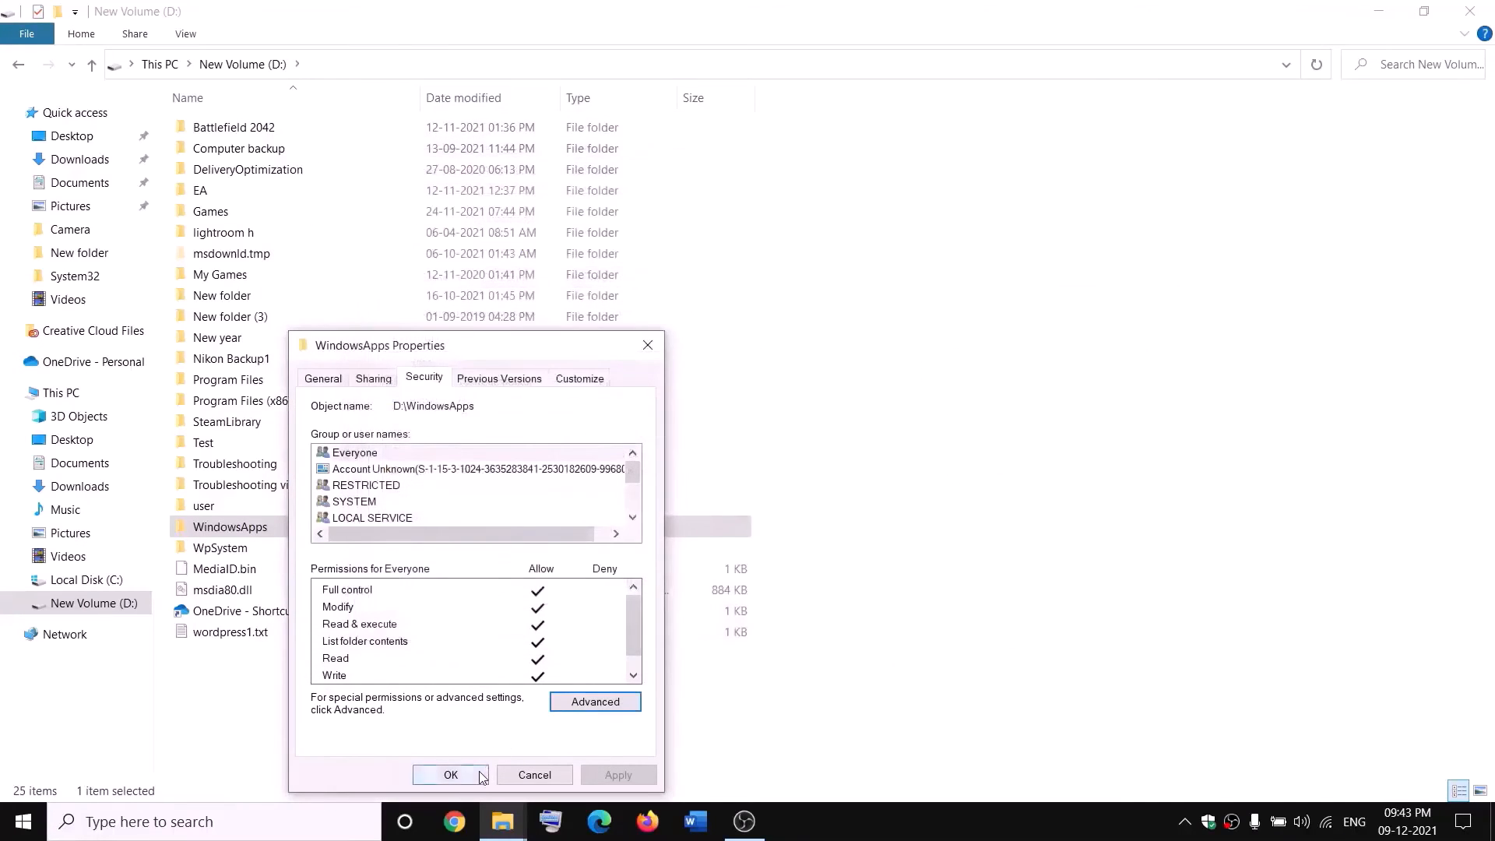
left_click(433, 775)
Rename the WindowsApps folder on drive D as WindowsApps.old.
right_click(283, 535)
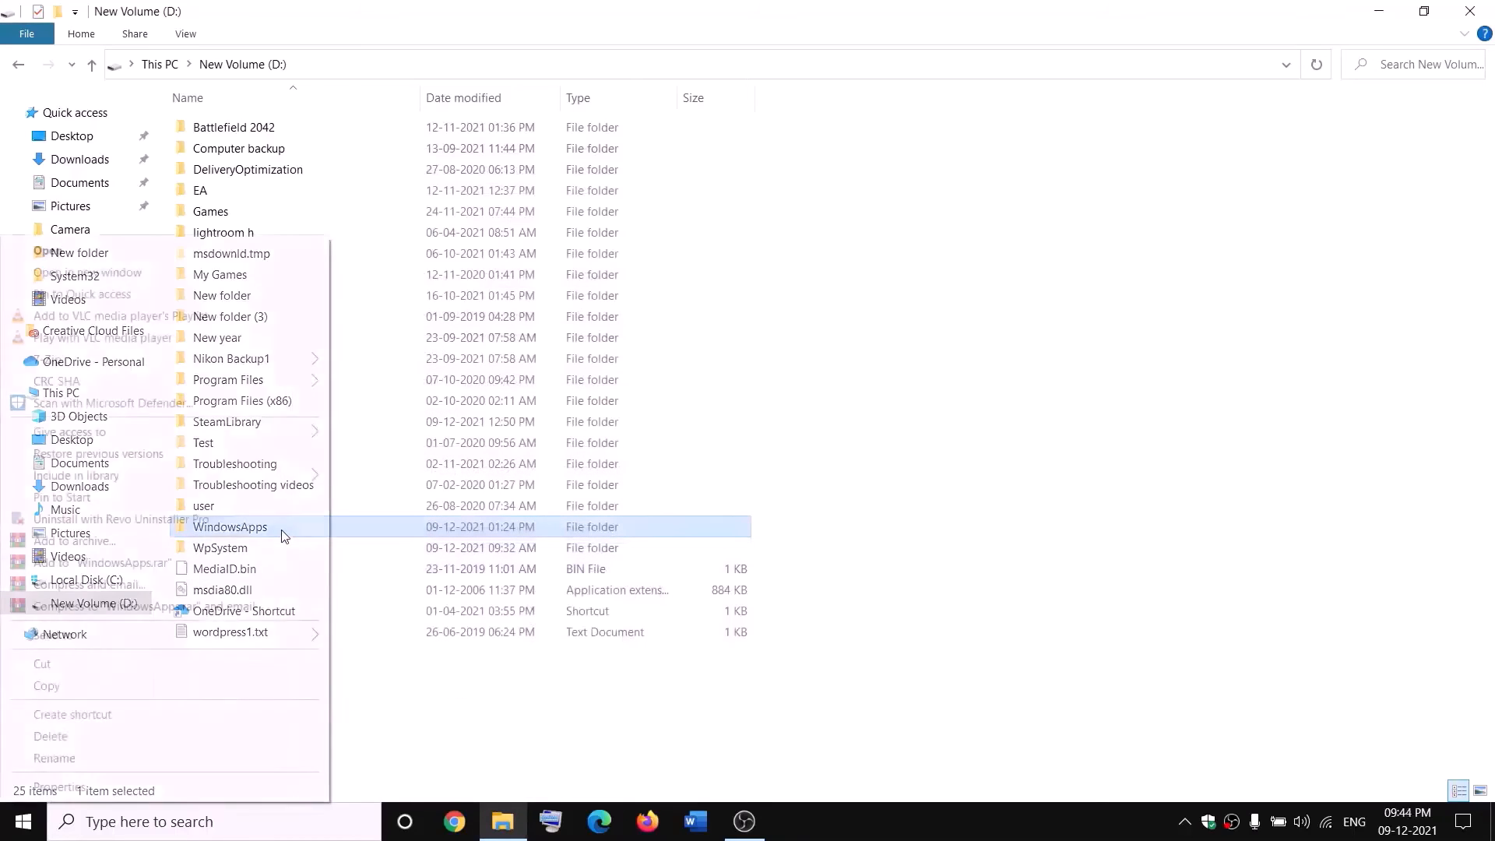
left_click(46, 758)
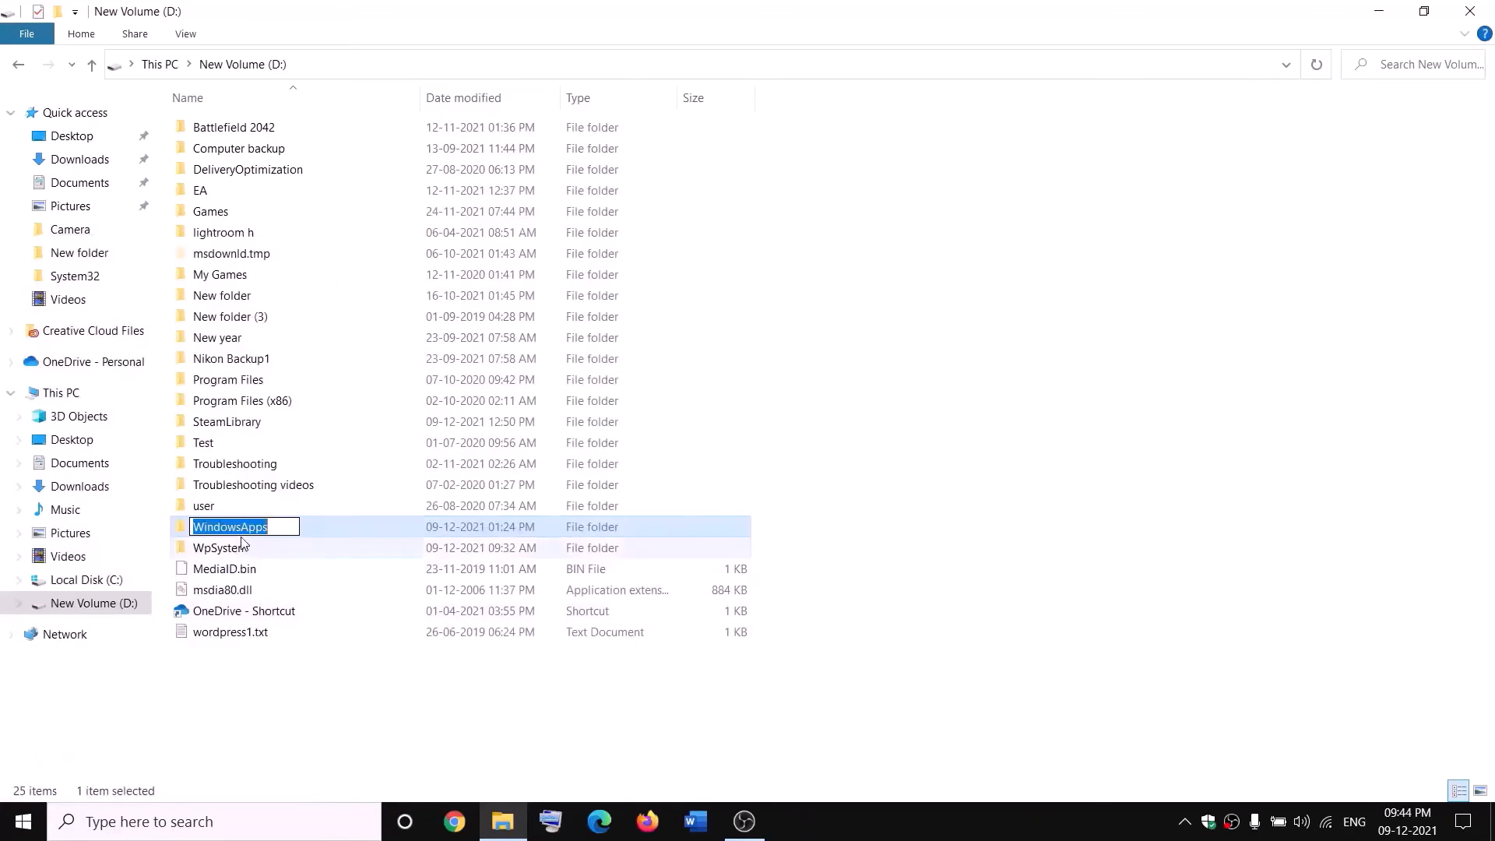
left_click(280, 523)
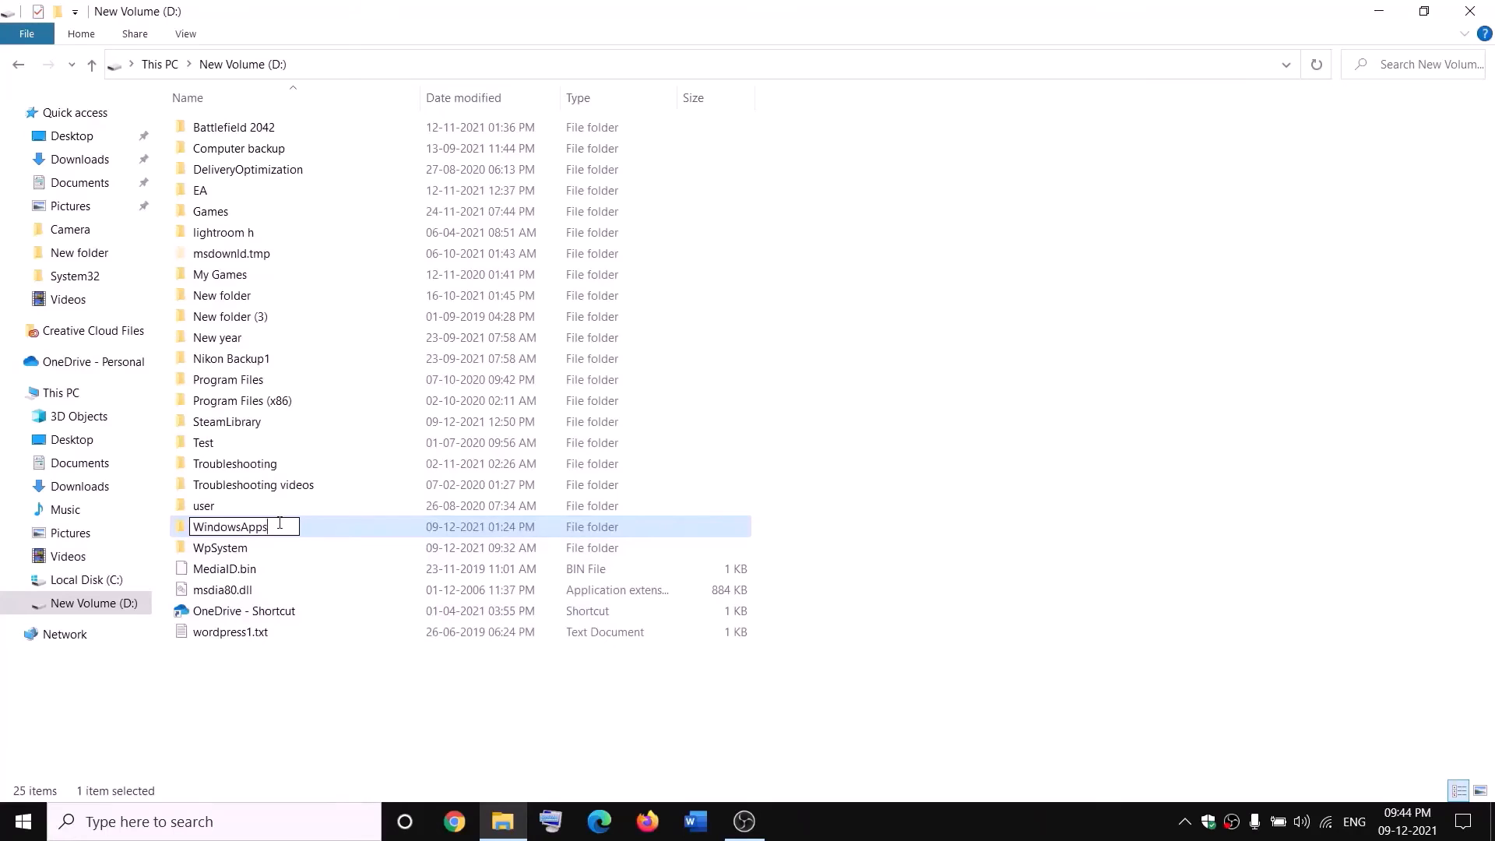
type(".old")
left_click(340, 679)
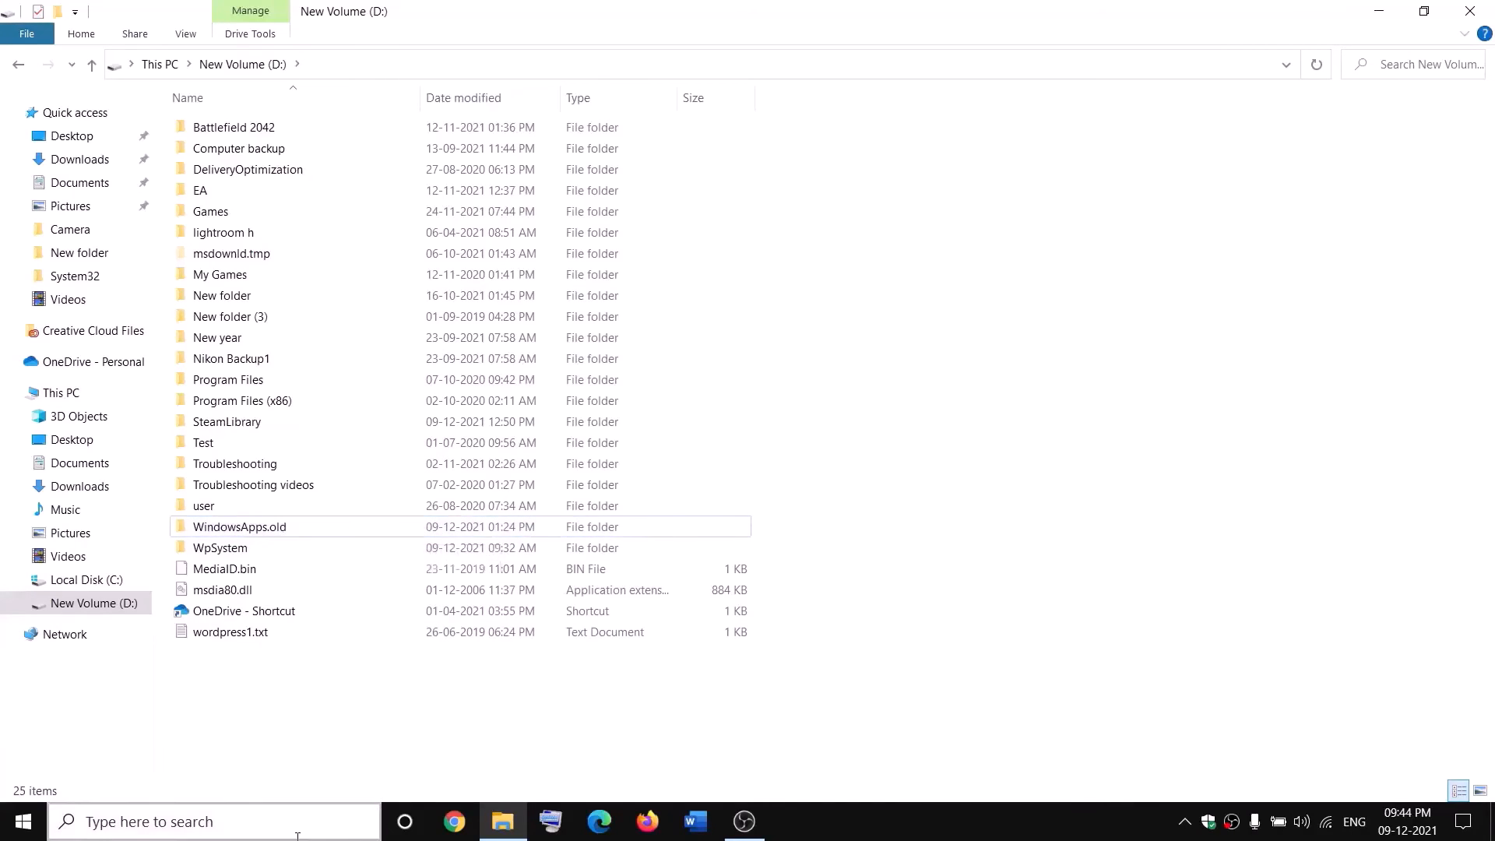
Open Task Manager, end the Gaming Services background process, and close Task Manager.
right_click(24, 822)
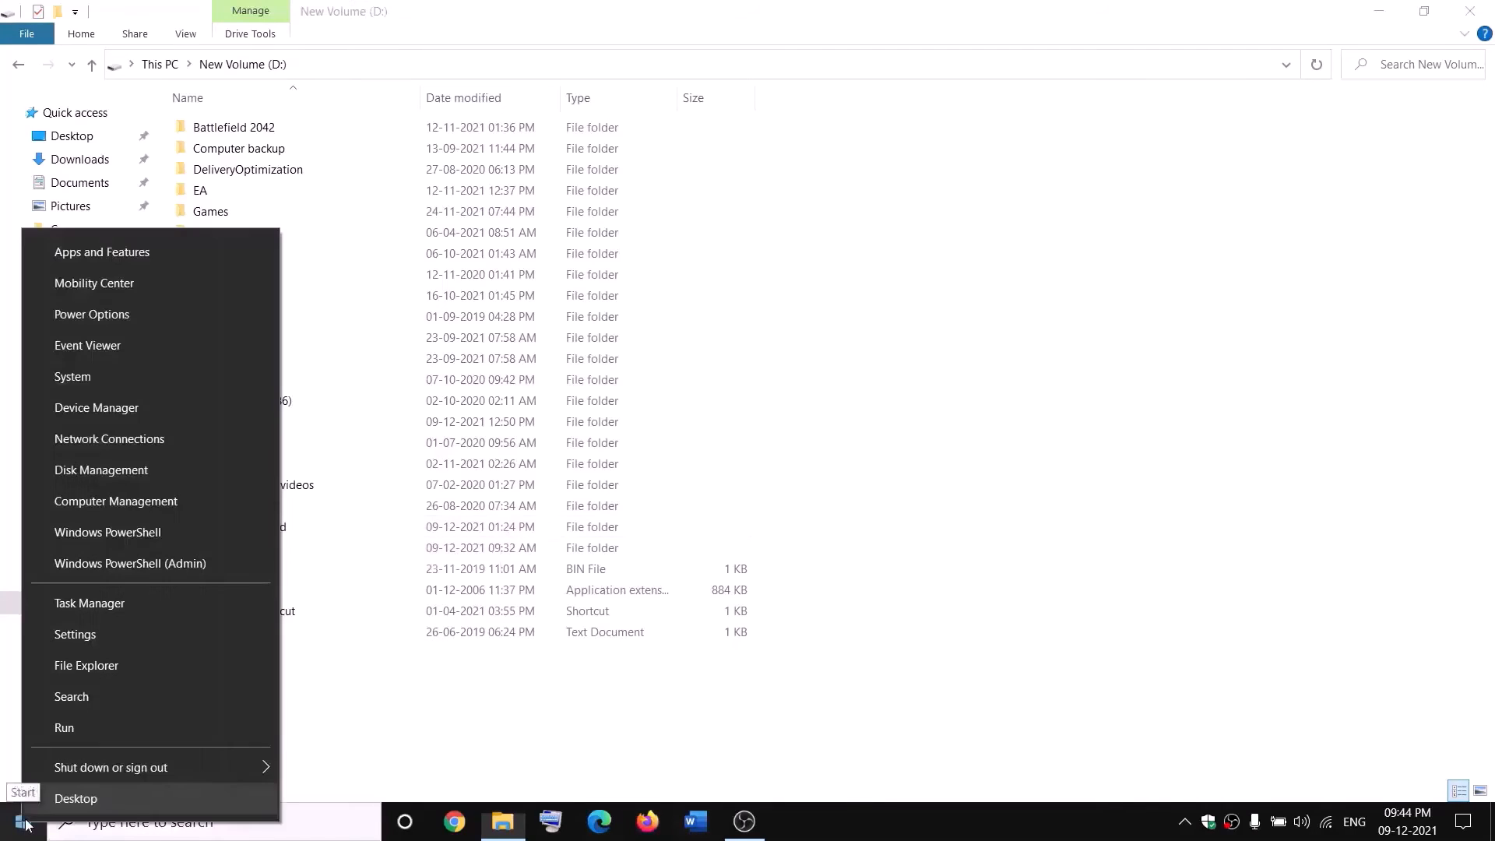
left_click(81, 610)
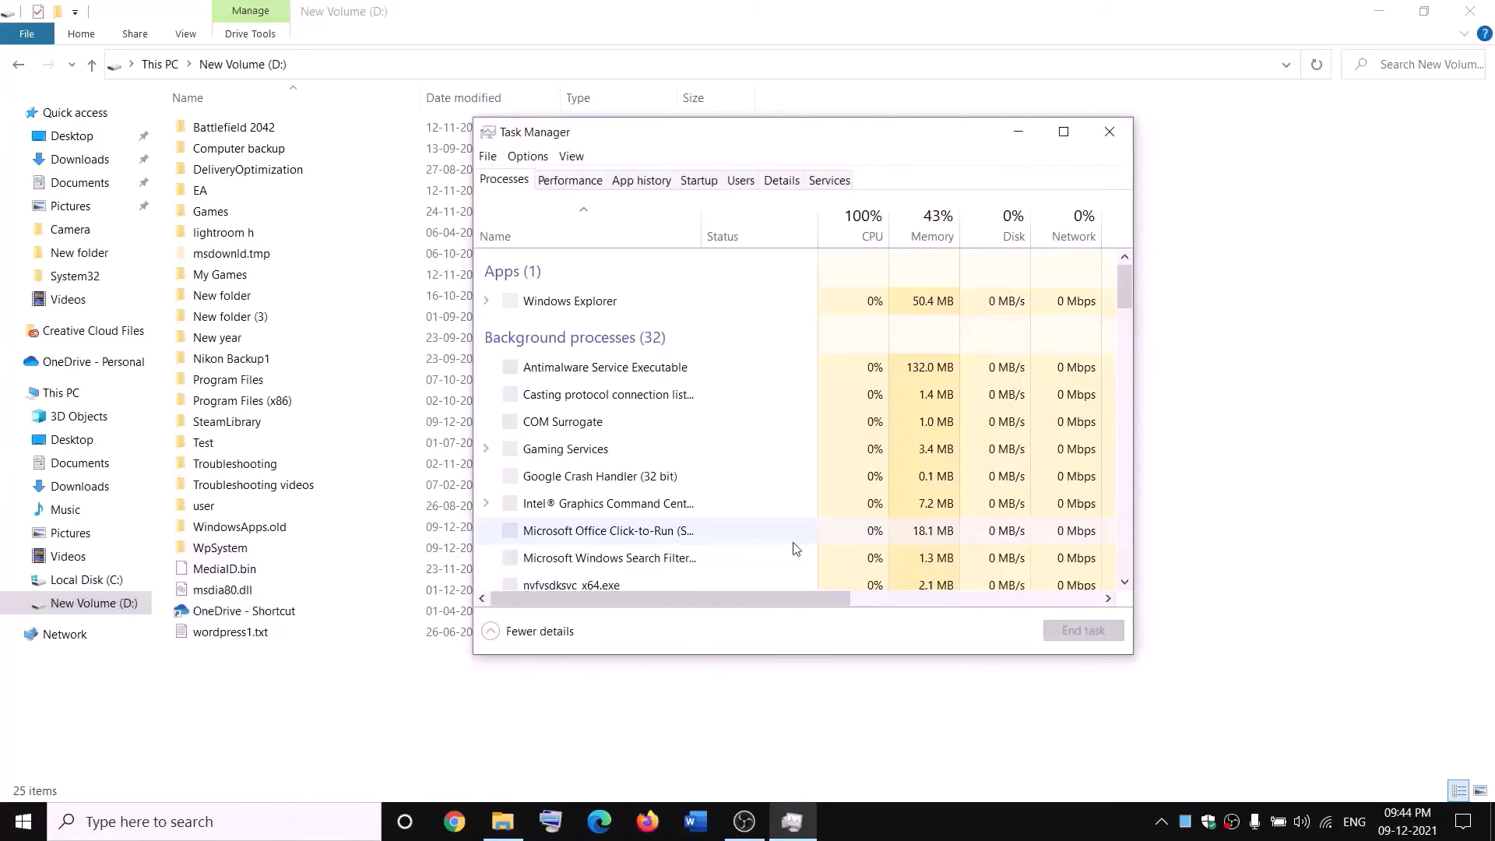
scroll(677, 433, "down", 2)
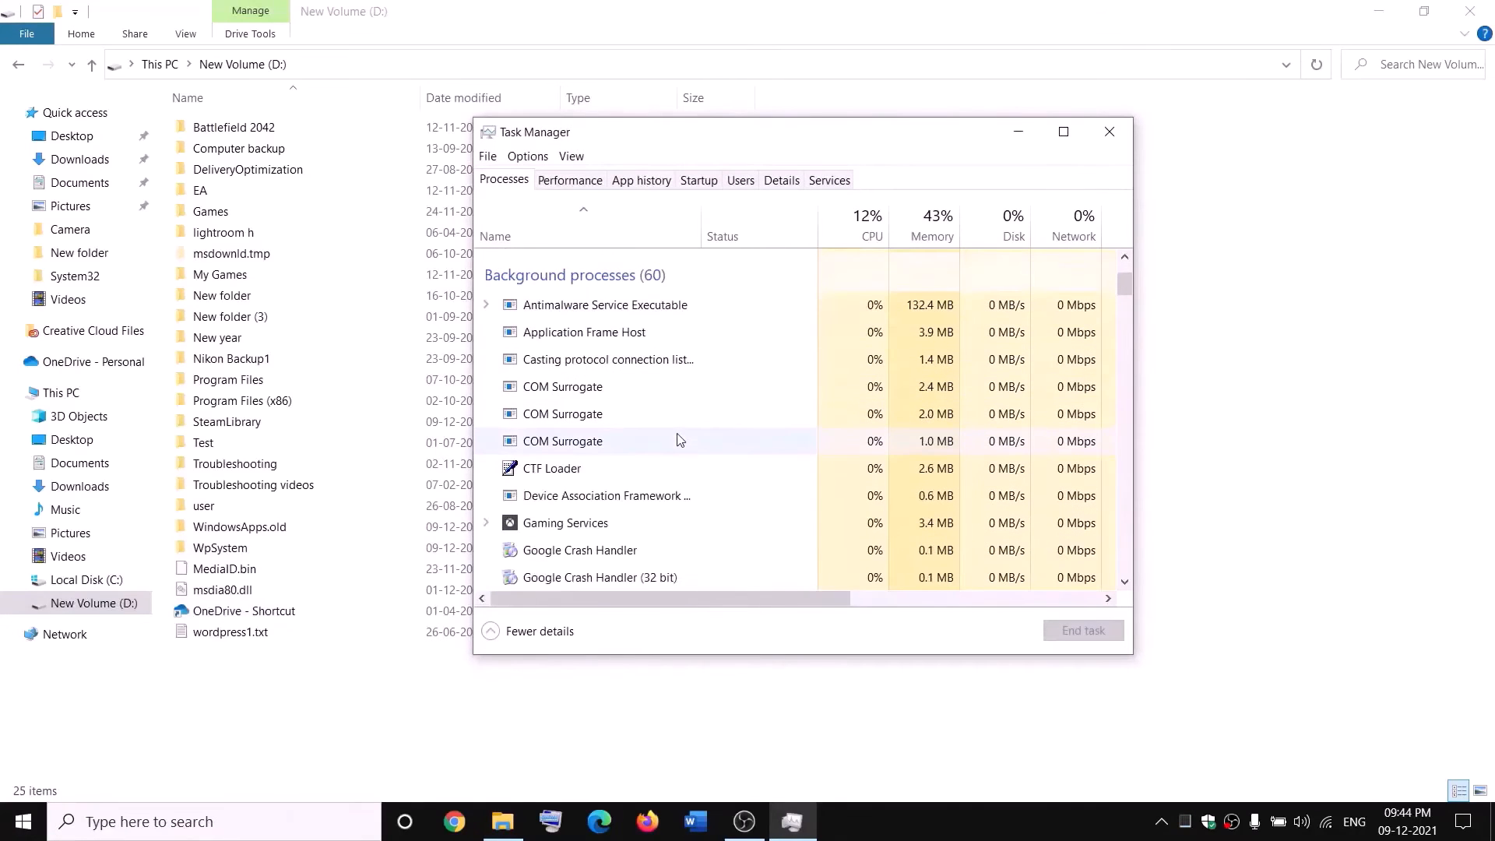
right_click(542, 528)
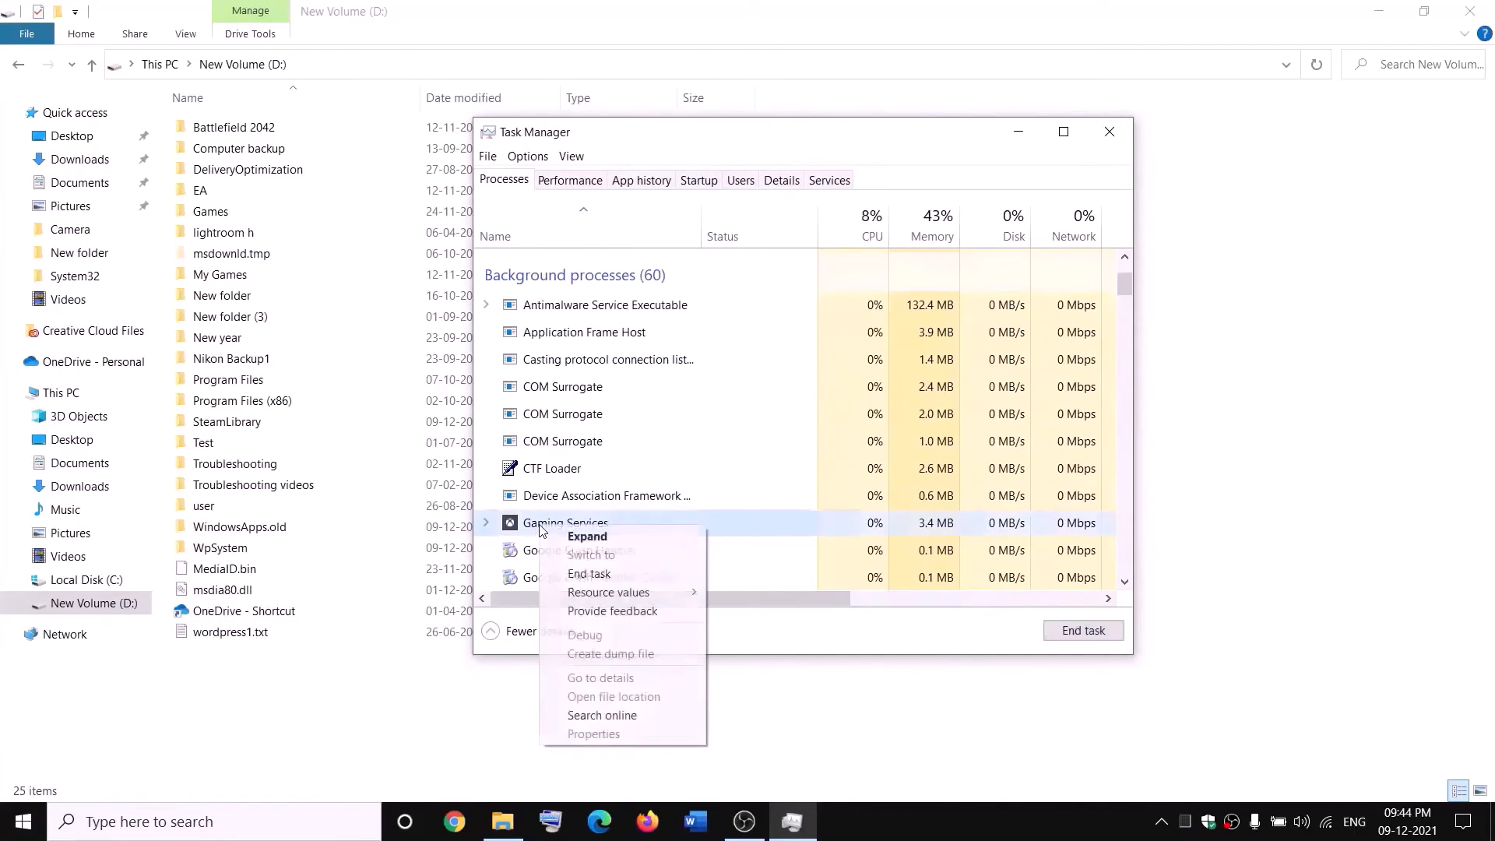
left_click(590, 574)
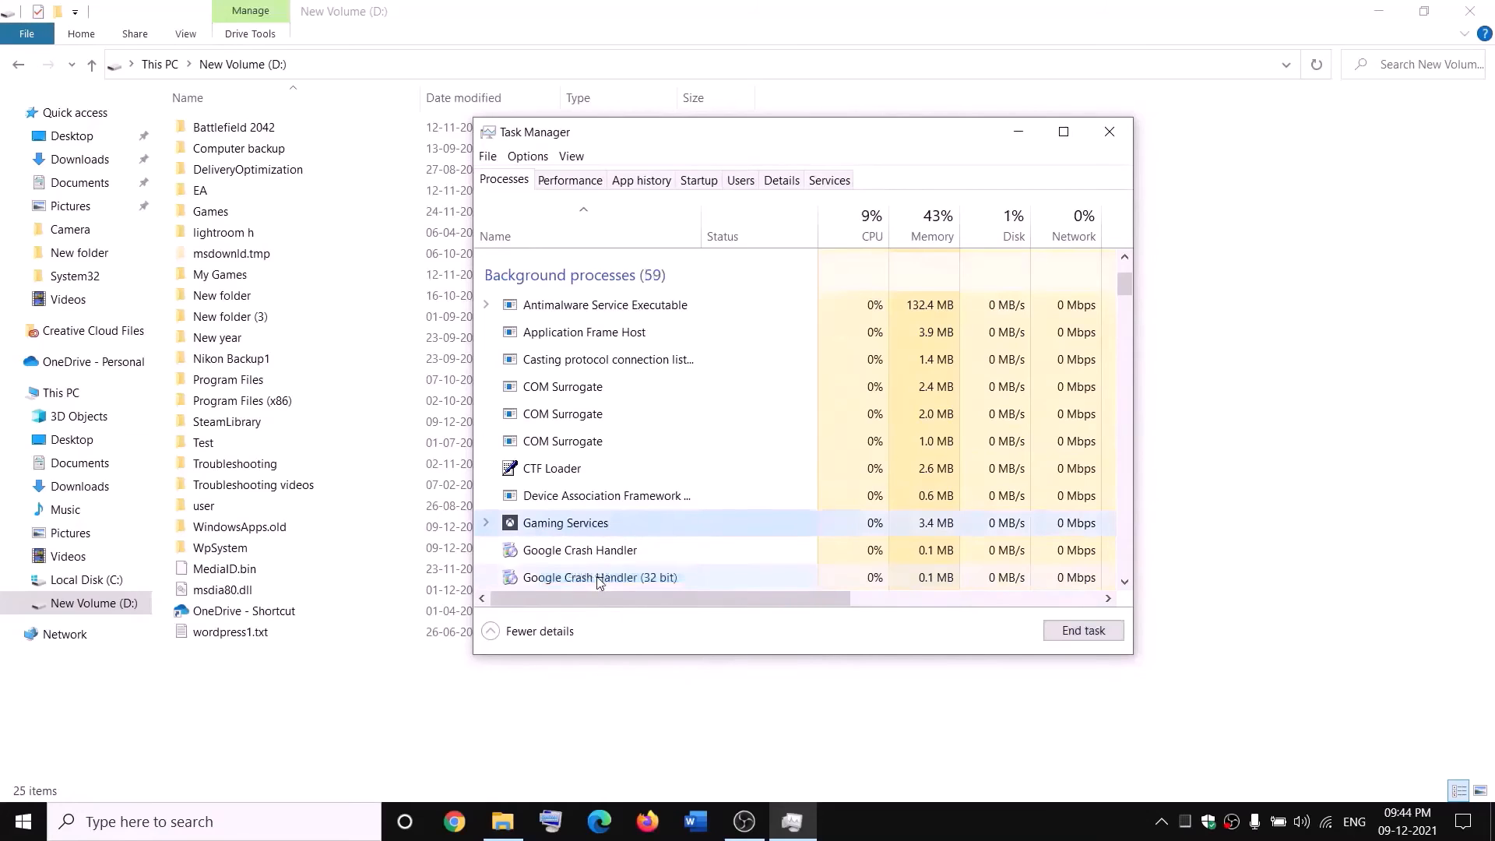
left_click(1123, 135)
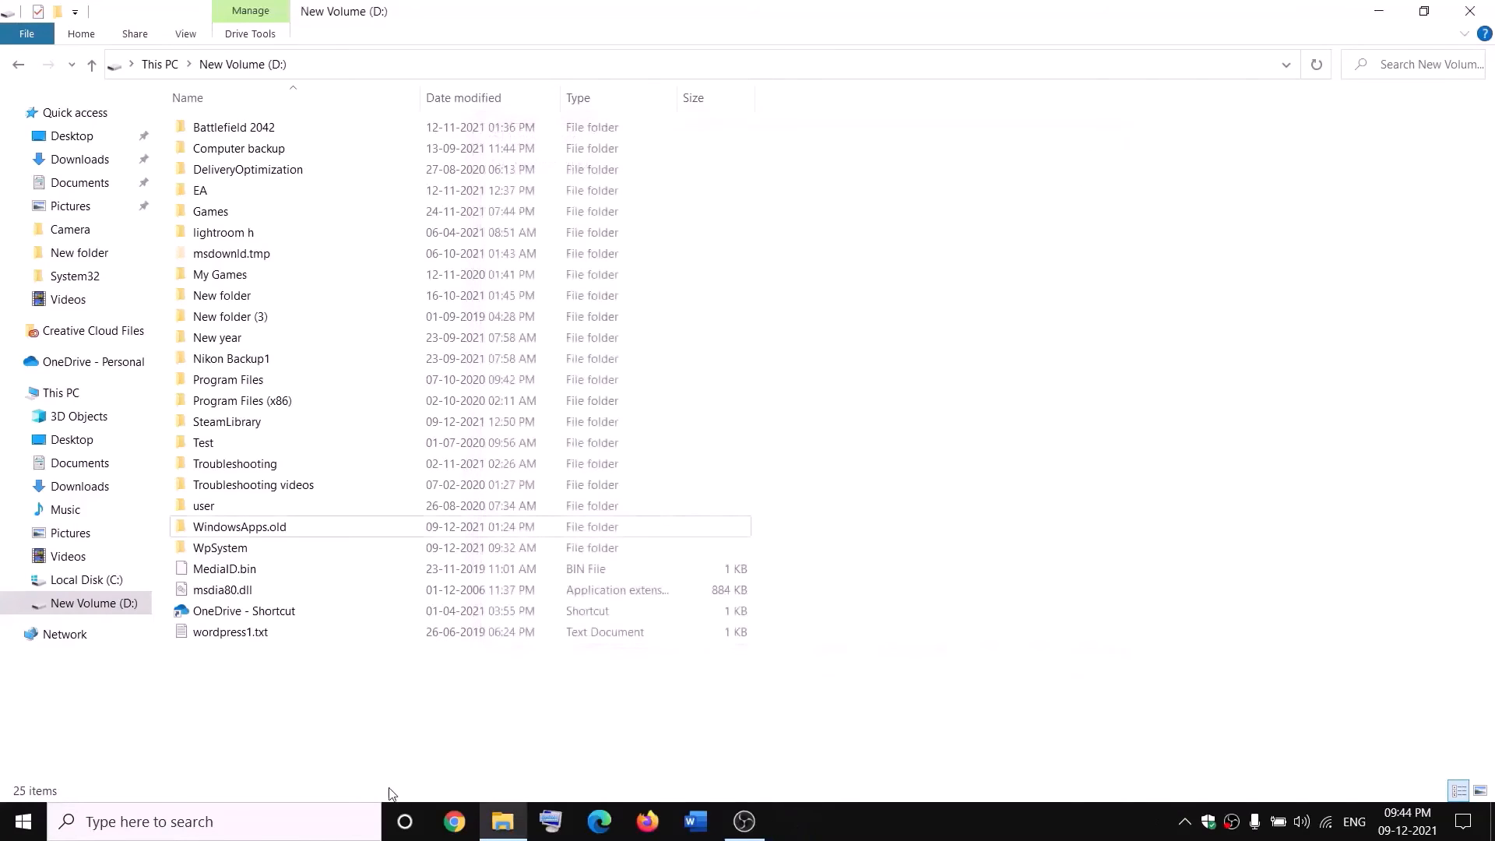
Open the Services console and jump to the Gaming Services entries in the list.
left_click(331, 825)
type("servi")
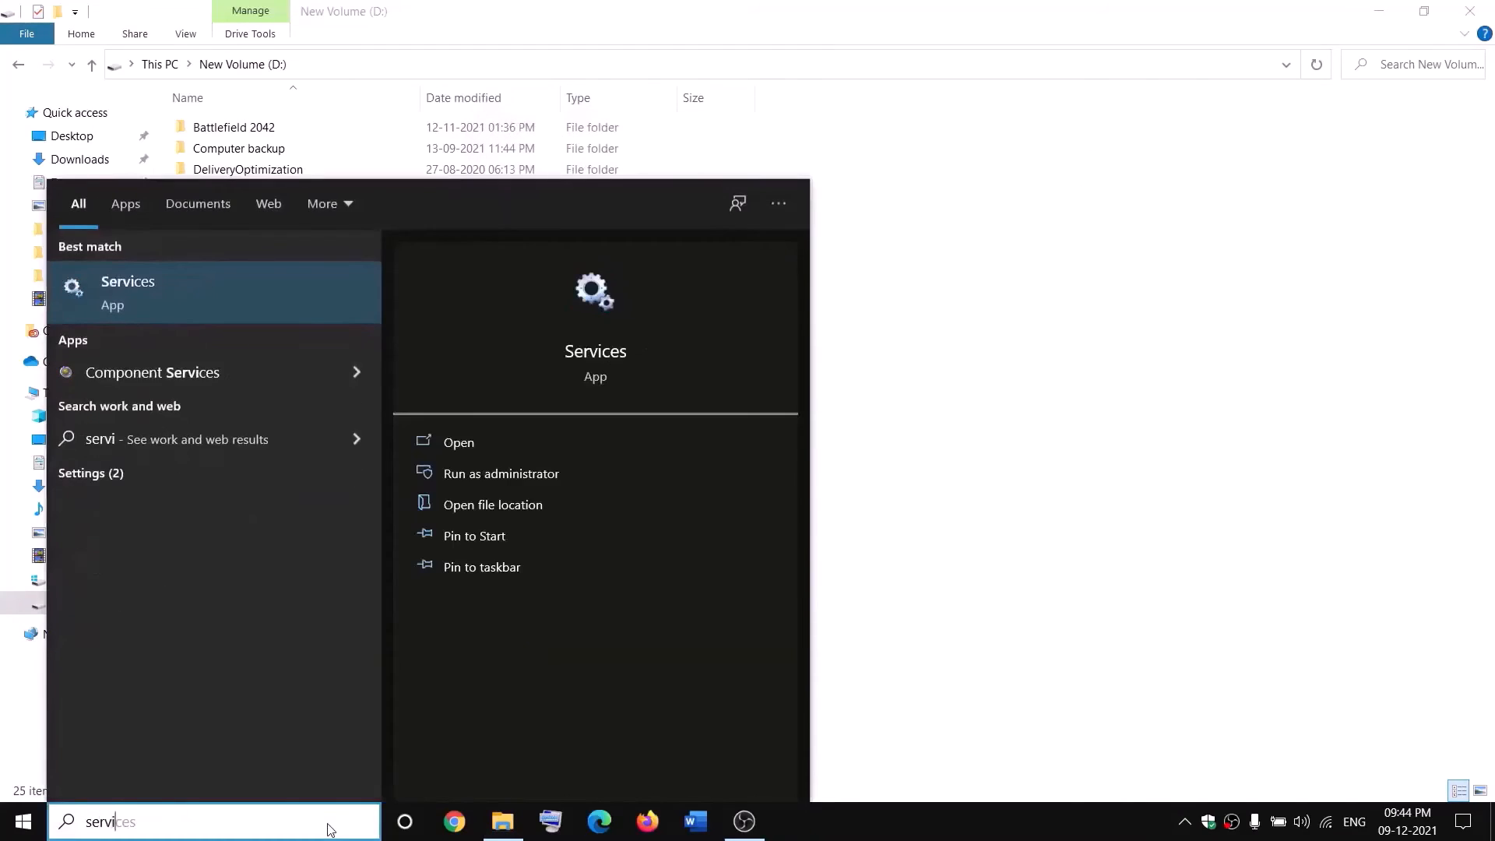
key("Return")
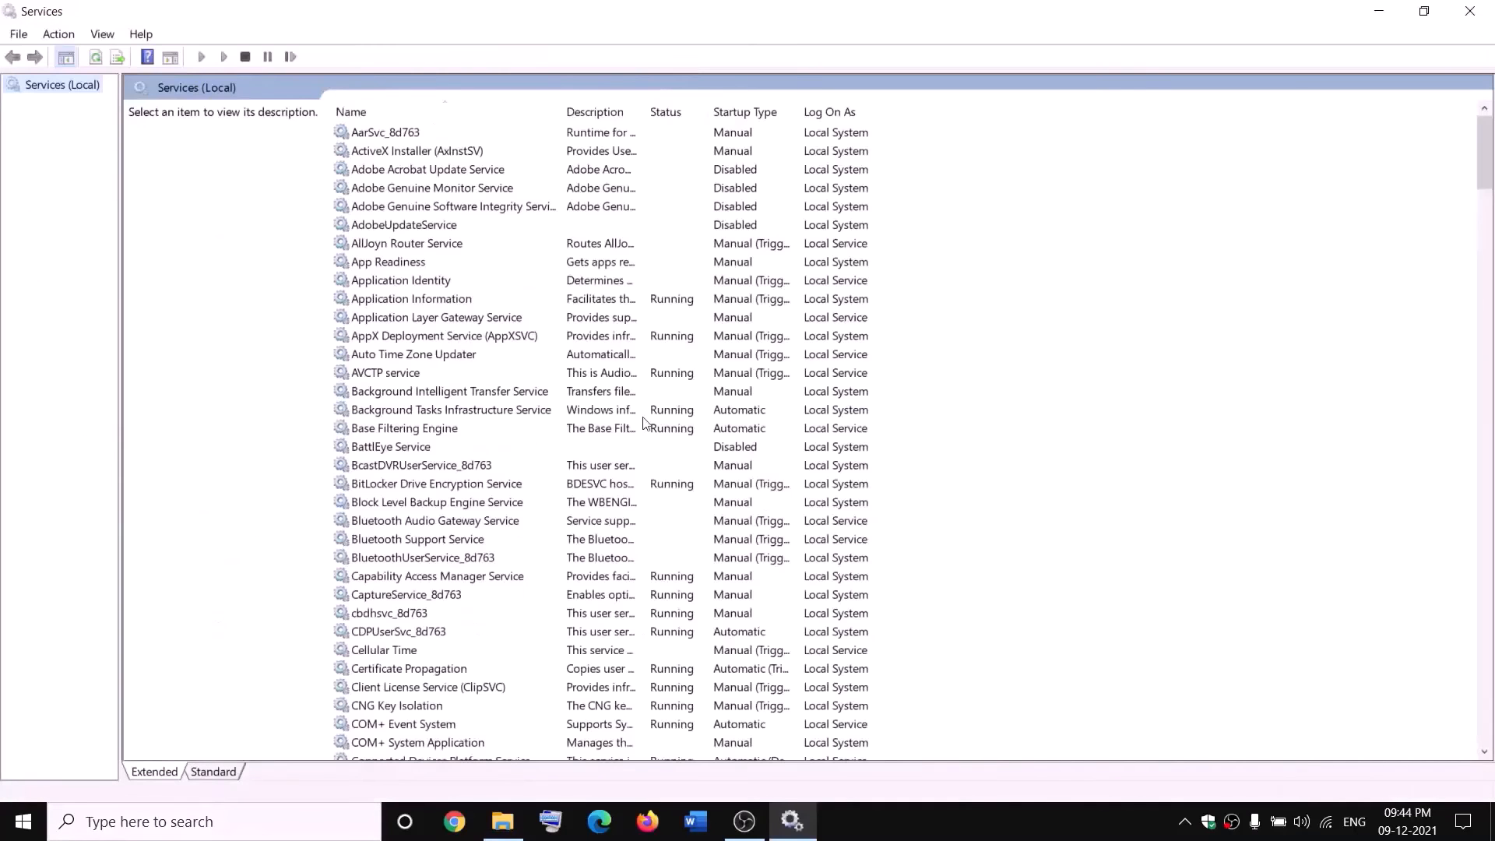
left_click(662, 407)
type("gaming")
left_click(654, 204)
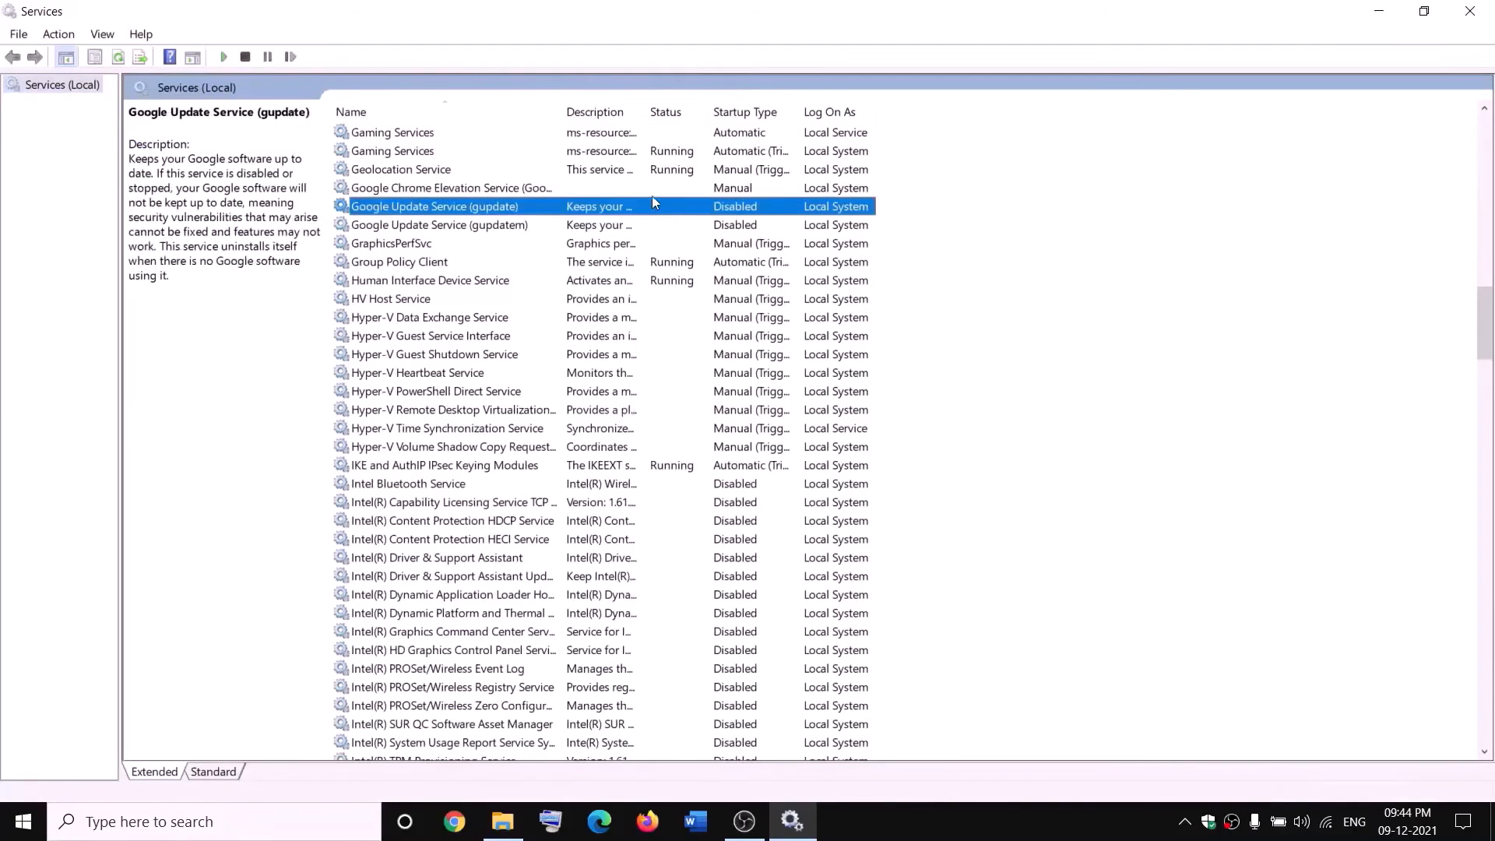
Start the Gaming Services entry that logs on as Local Service, and stop both Gaming Services entries.
left_click(621, 137)
right_click(621, 137)
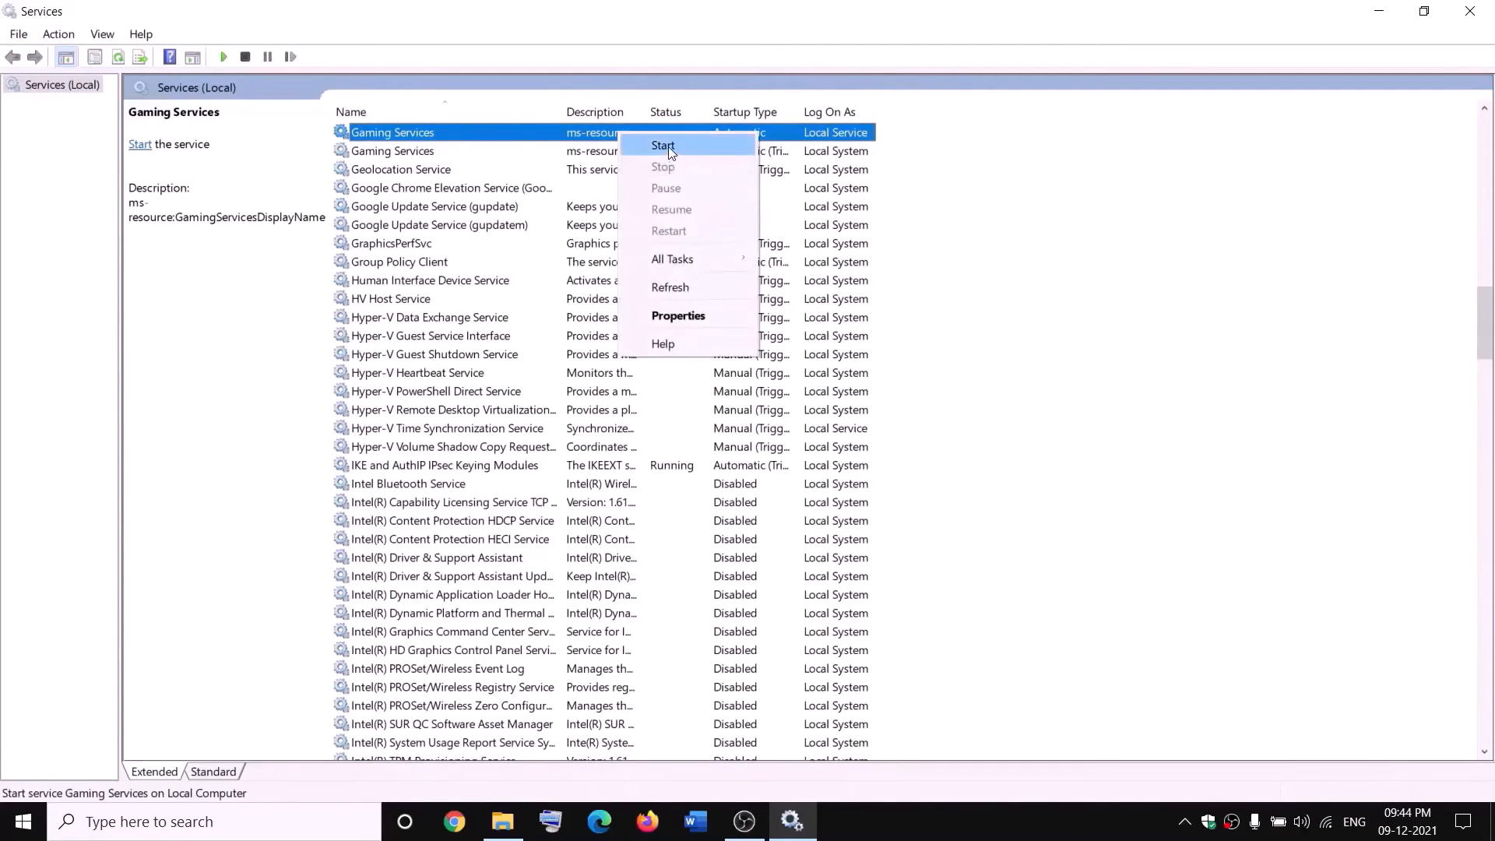
left_click(668, 146)
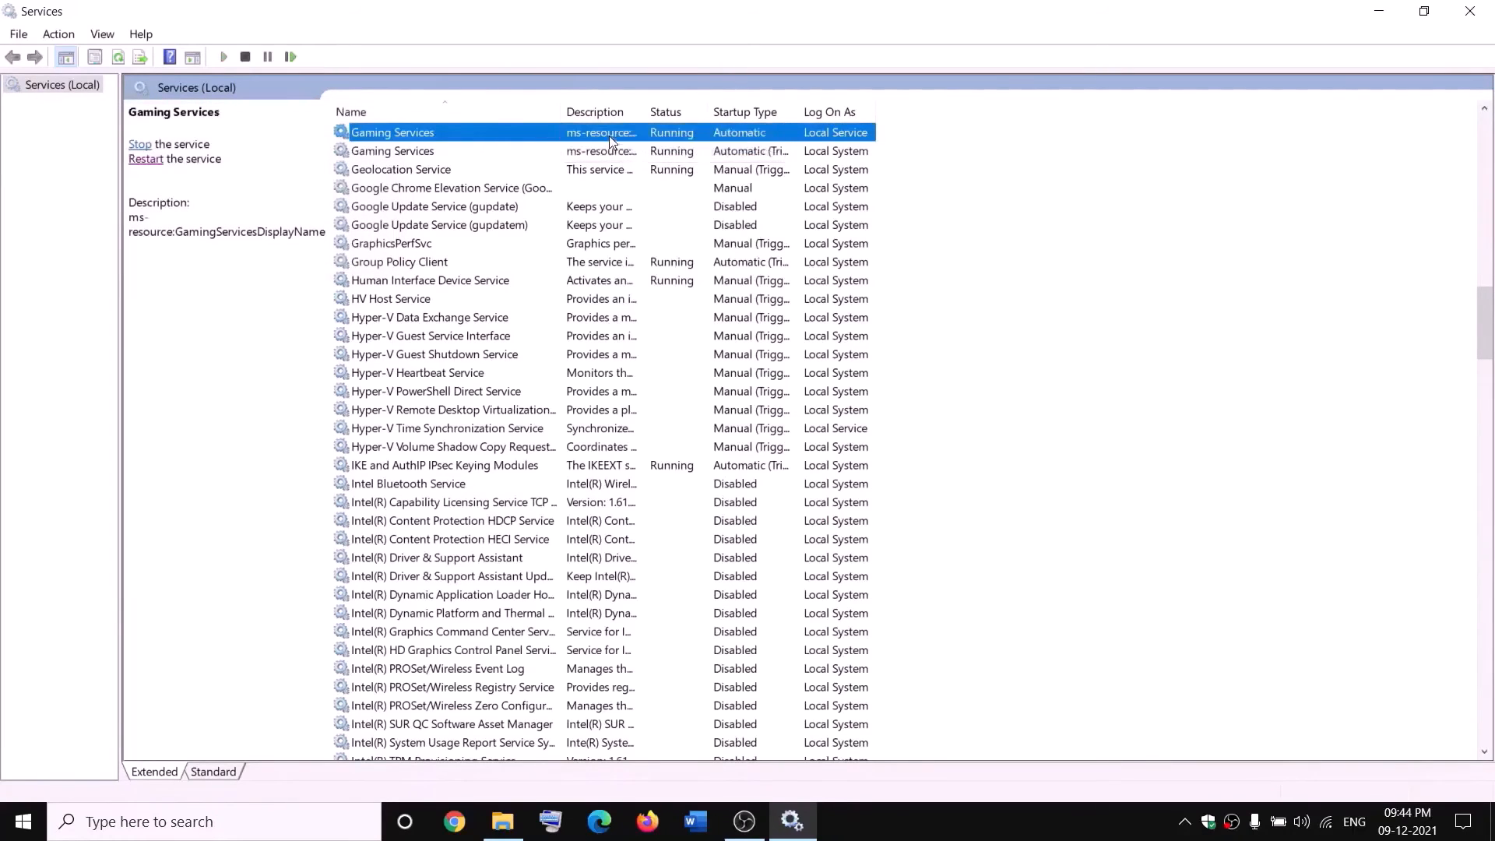
right_click(609, 136)
left_click(655, 169)
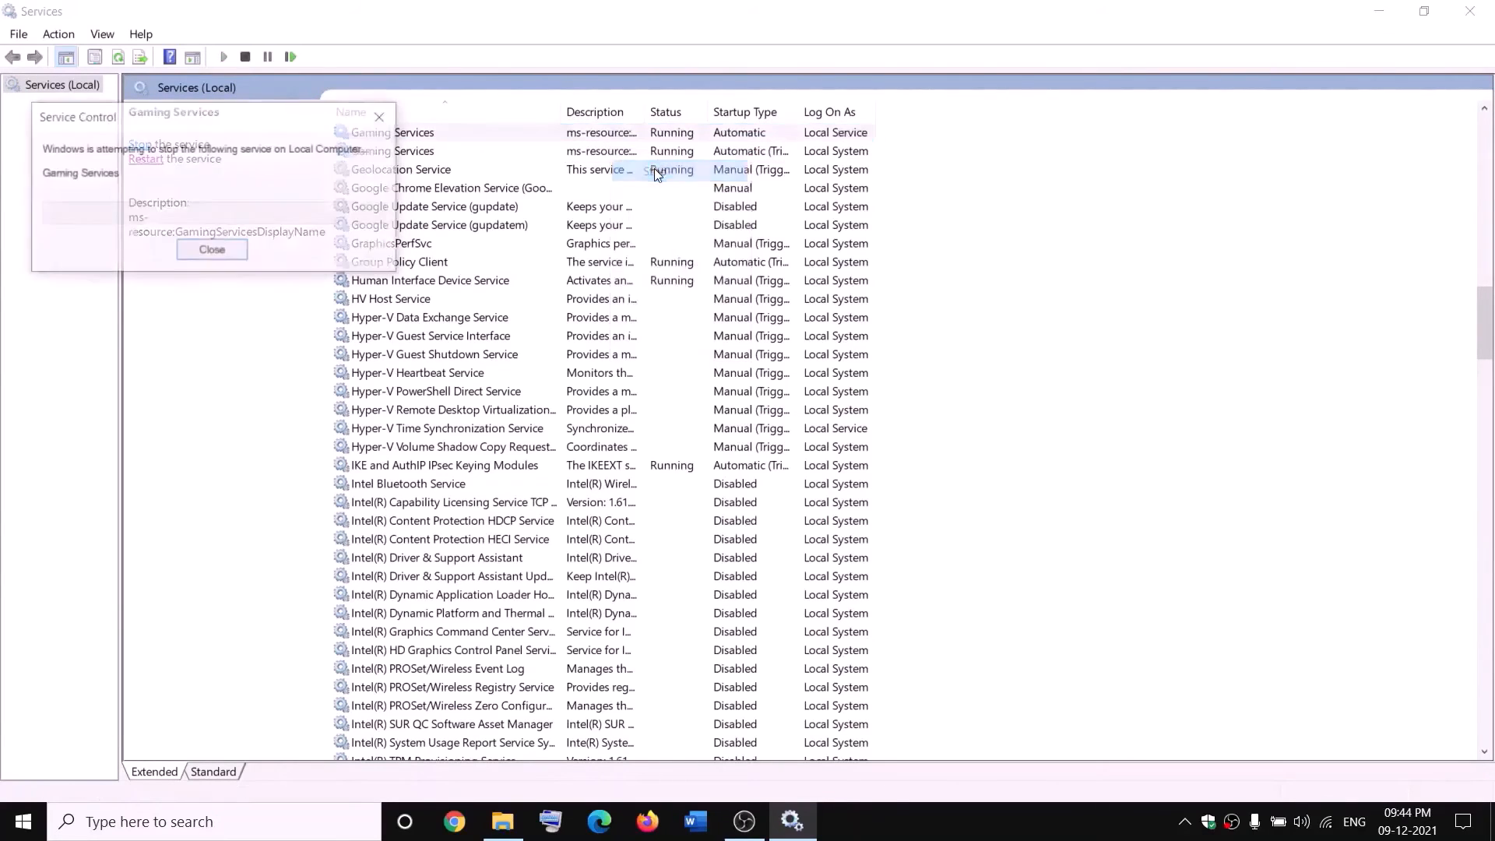
left_click(609, 152)
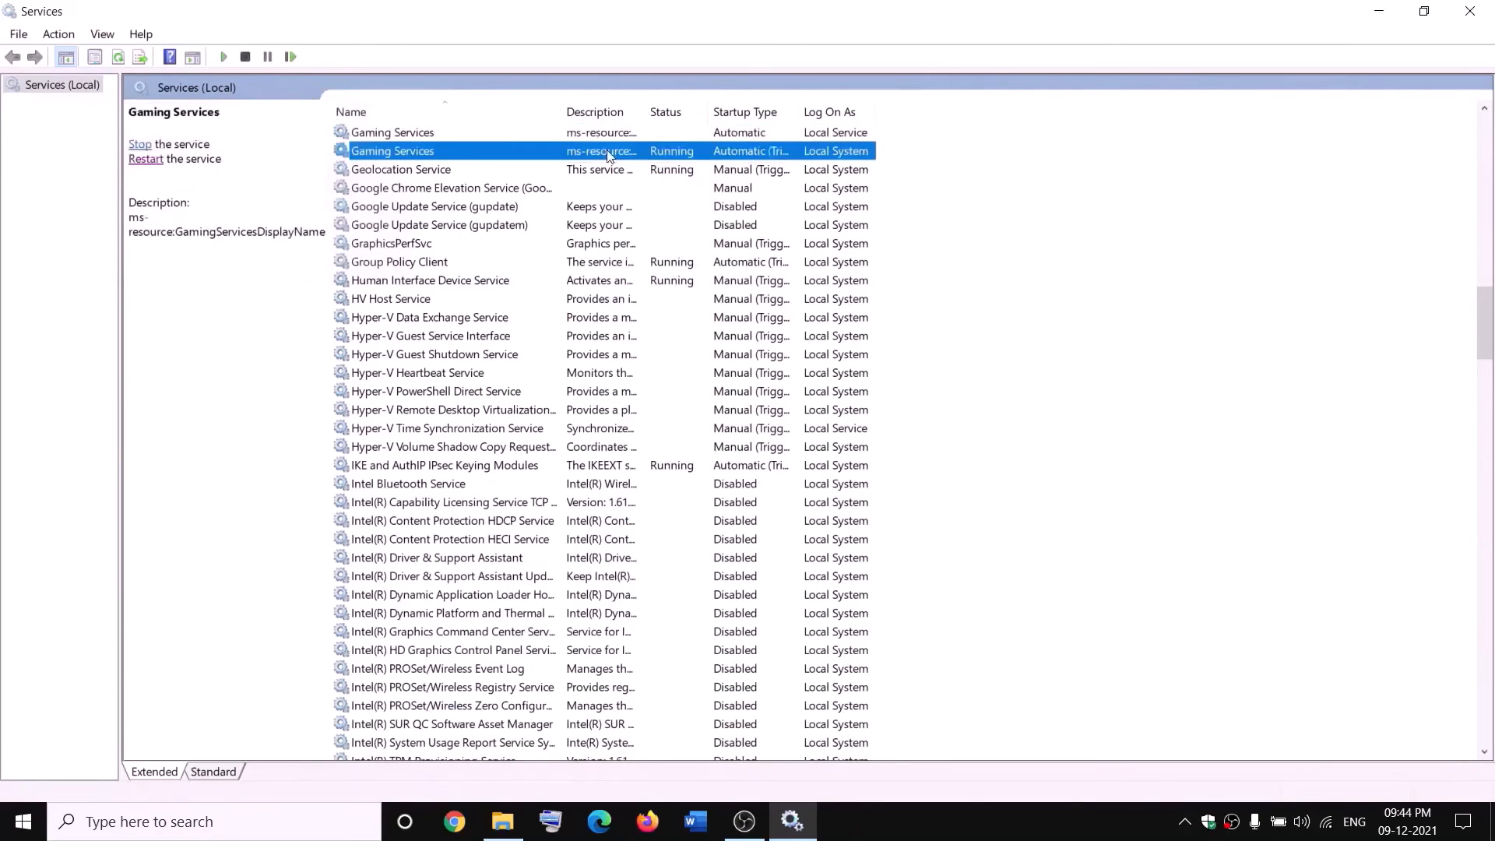
right_click(609, 153)
left_click(680, 187)
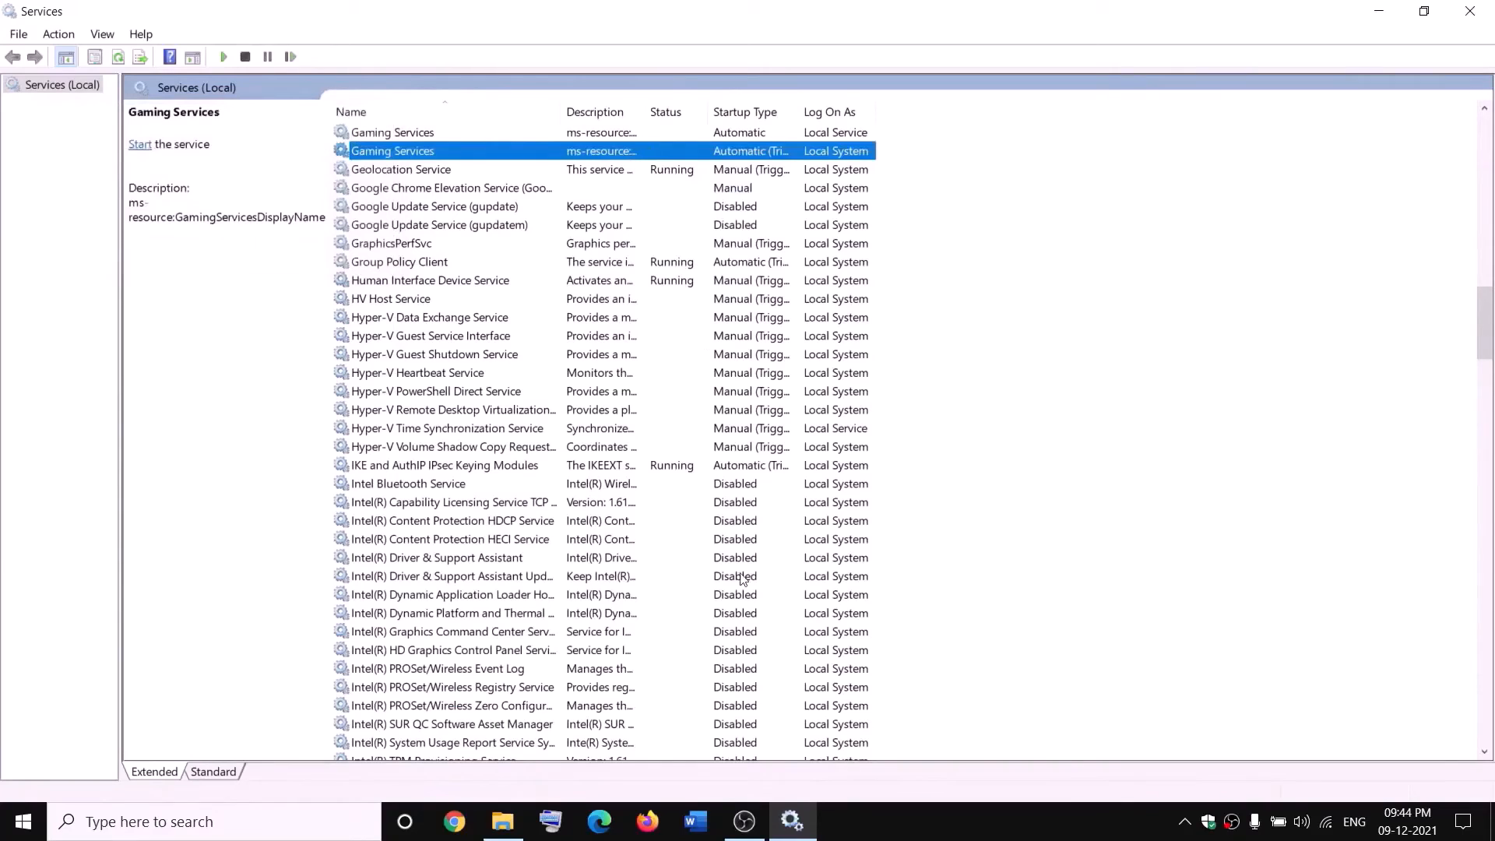
Select the WindowsApps.old folder on drive D, and start both Gaming Services entries in the Services console.
left_click(503, 822)
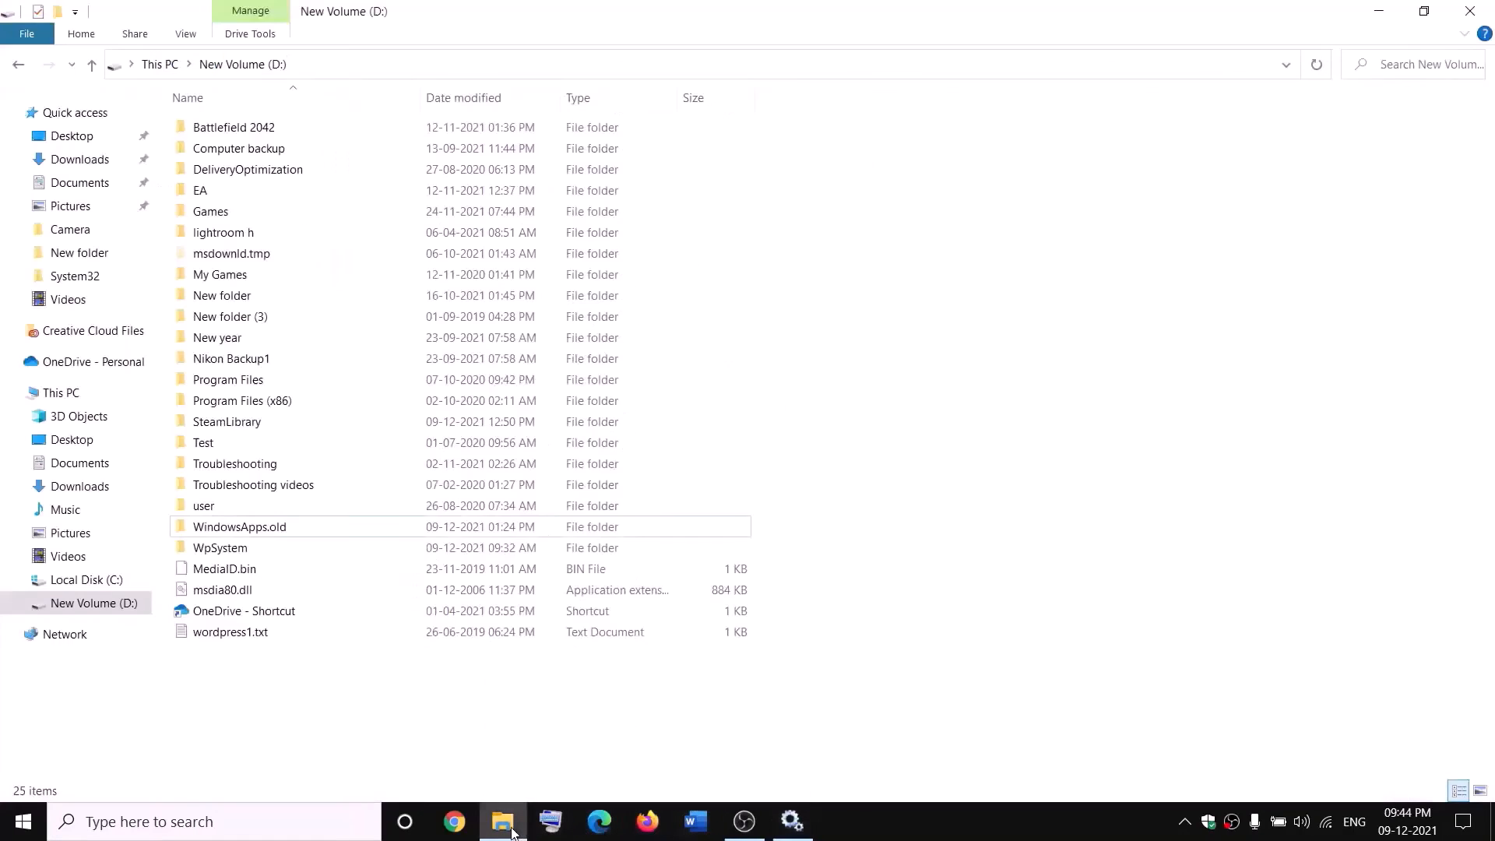
left_click(259, 532)
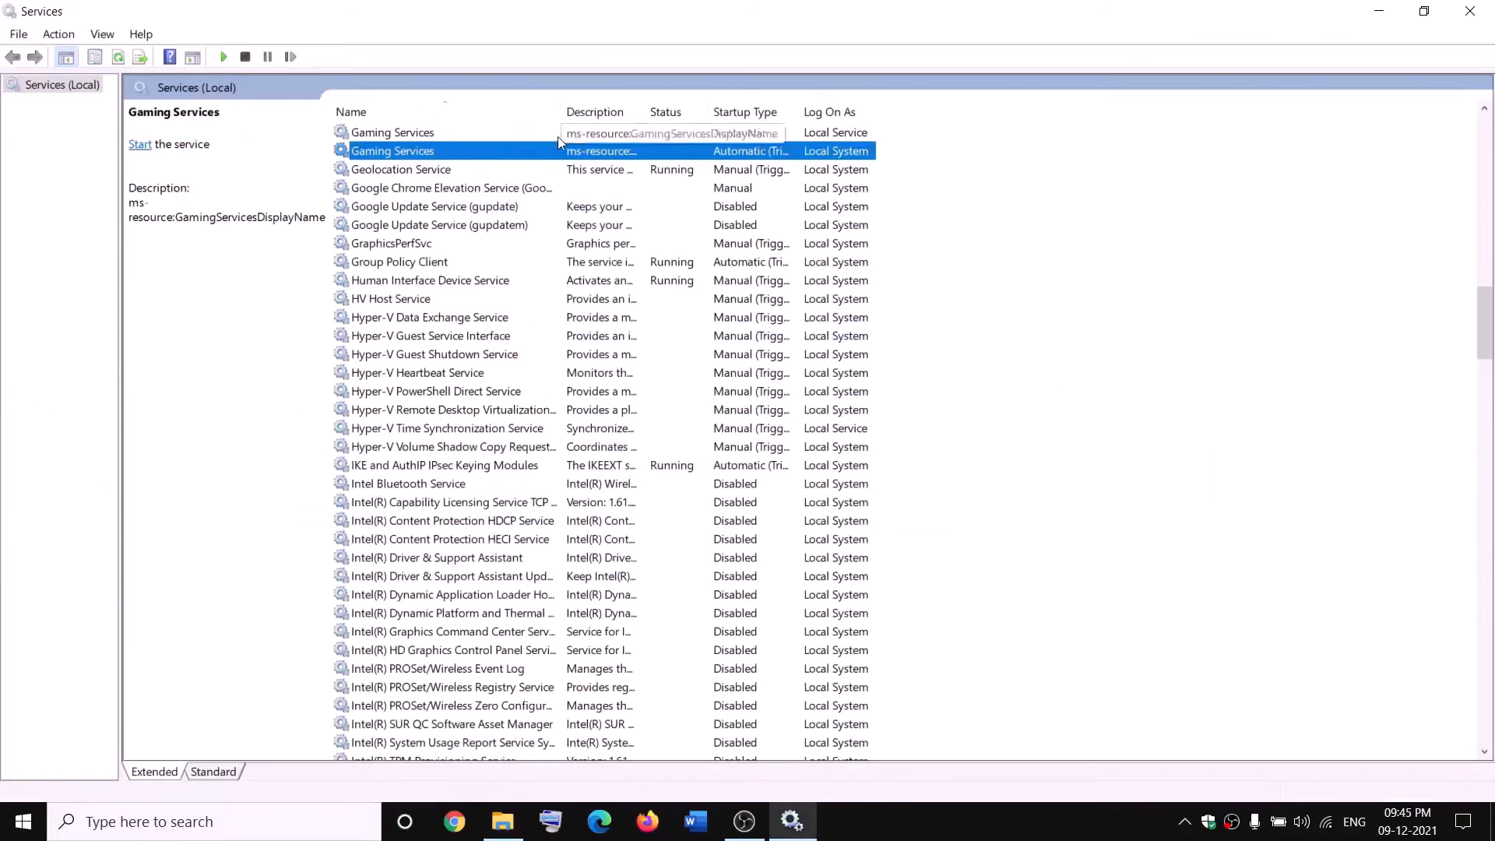
left_click(553, 134)
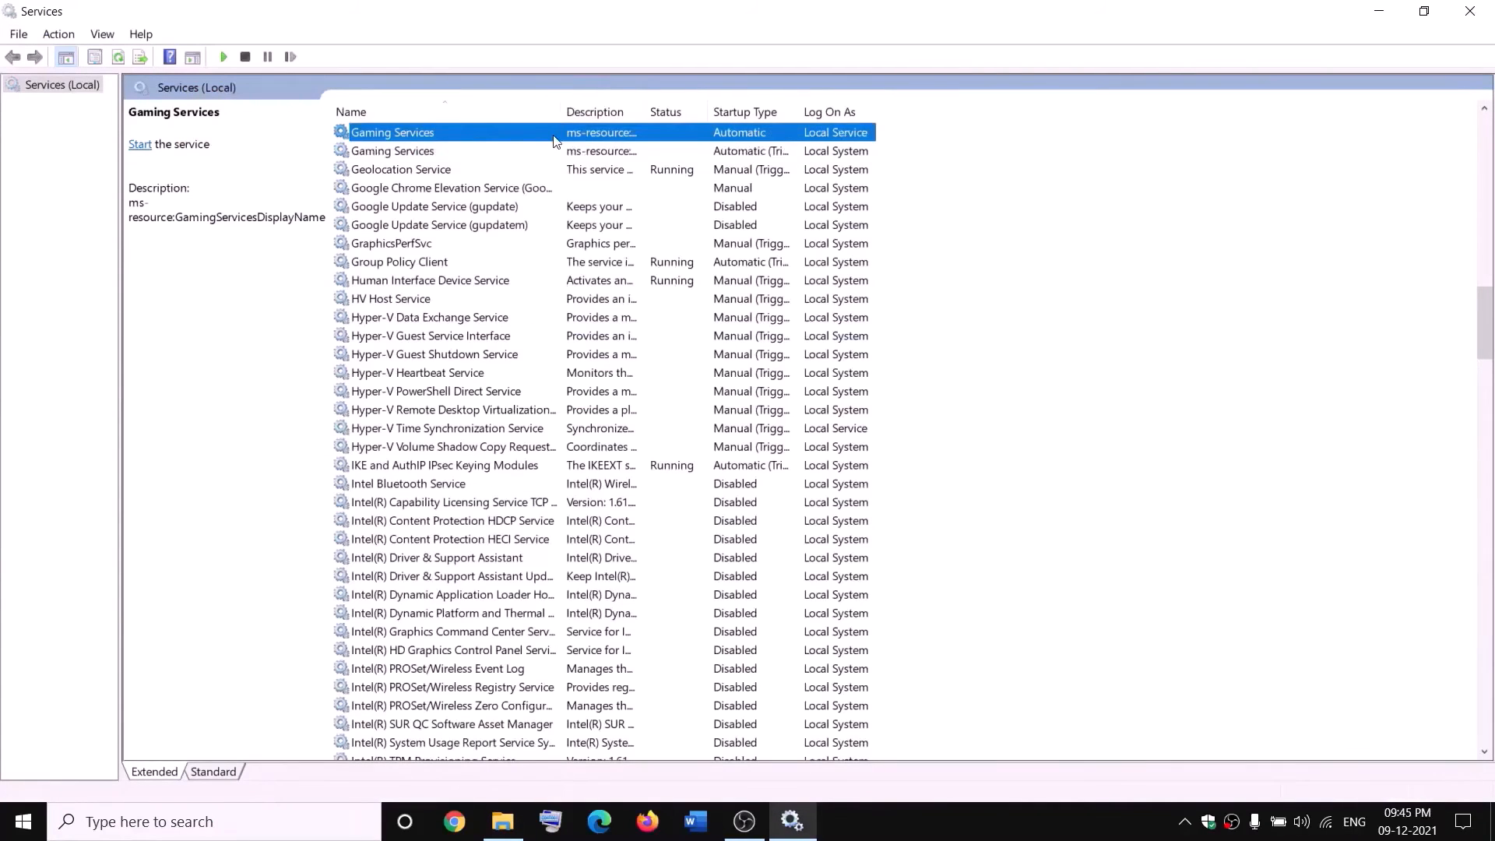
right_click(554, 134)
left_click(577, 150)
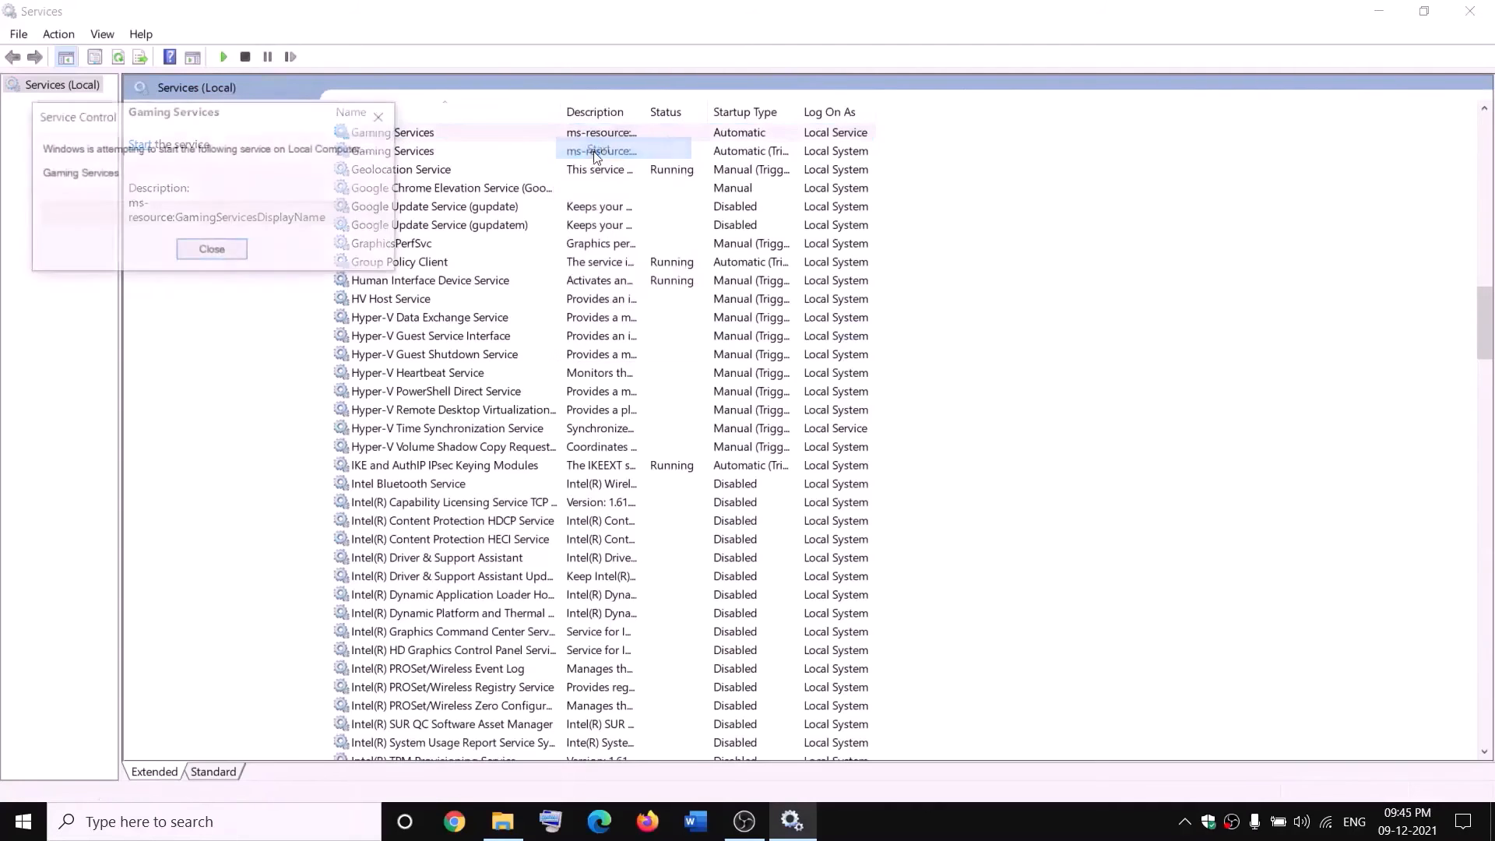
left_click(604, 154)
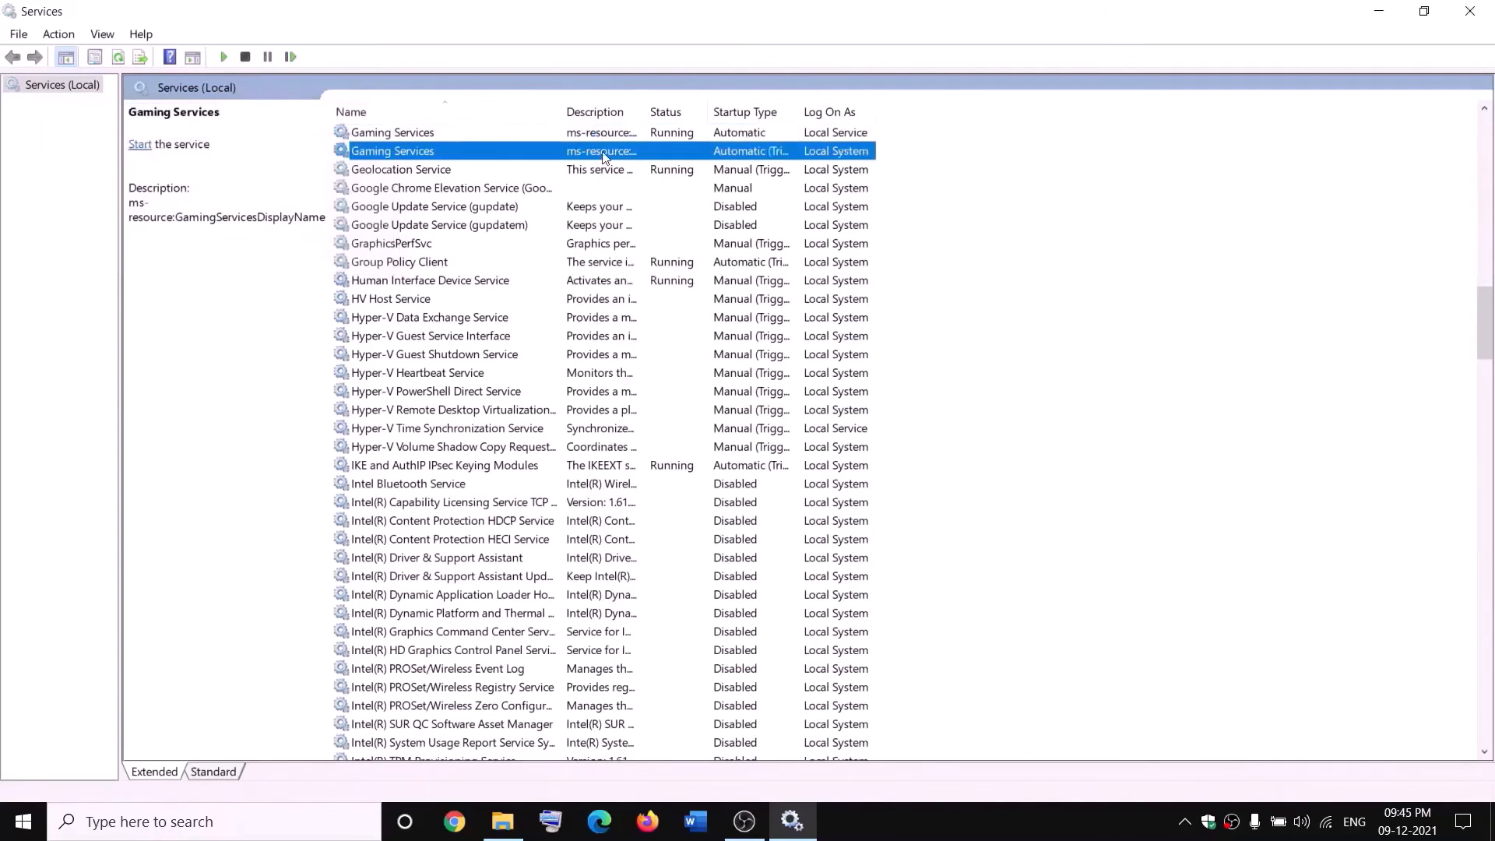
right_click(620, 153)
left_click(637, 166)
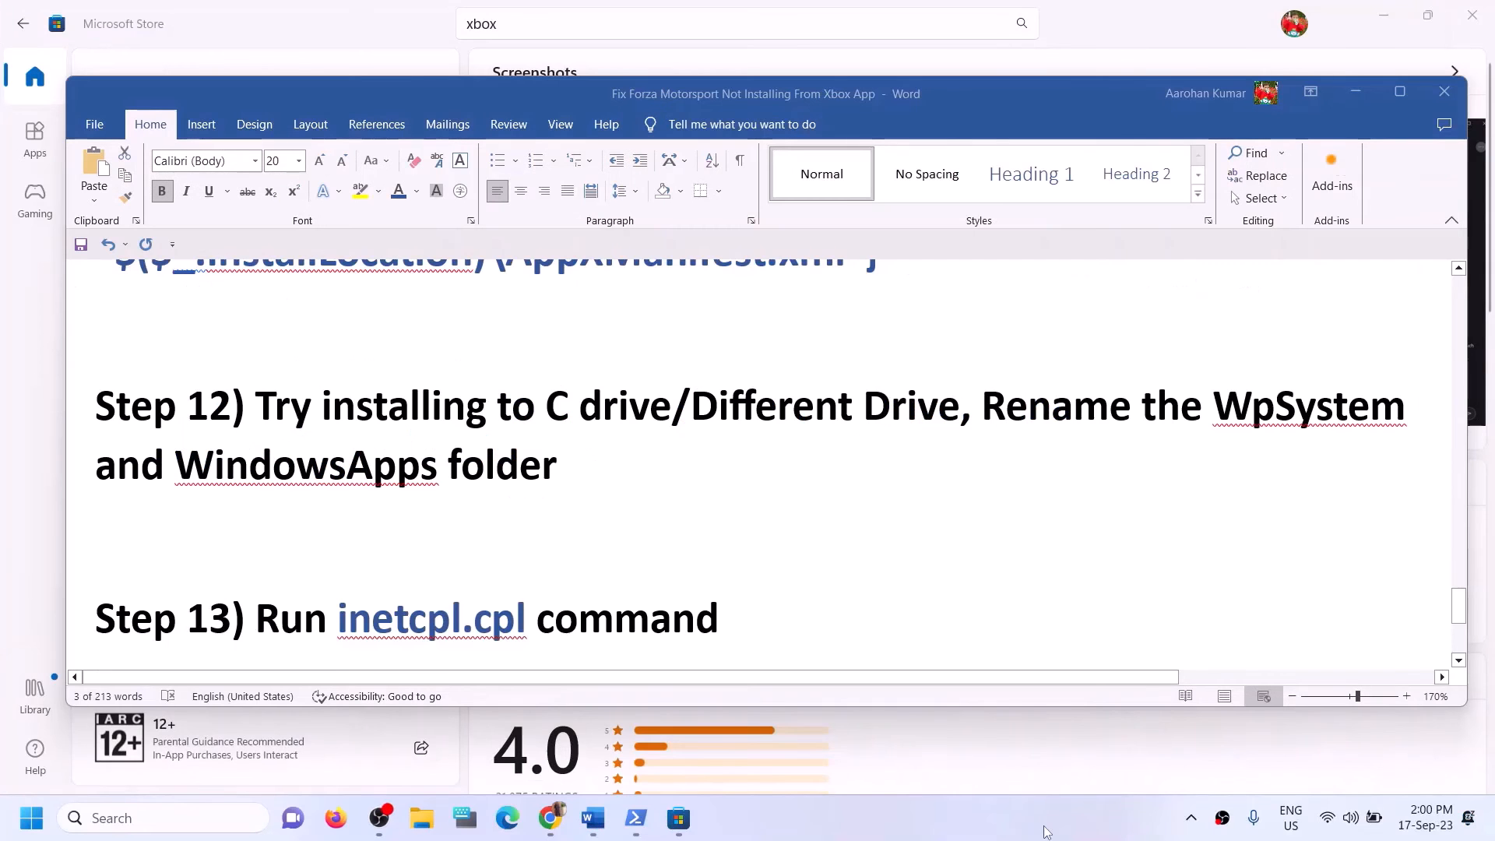
Copy the inetcpl.cpl command from Step 13 of the Word document and run it from Windows search.
scroll(379, 569, "down", 1)
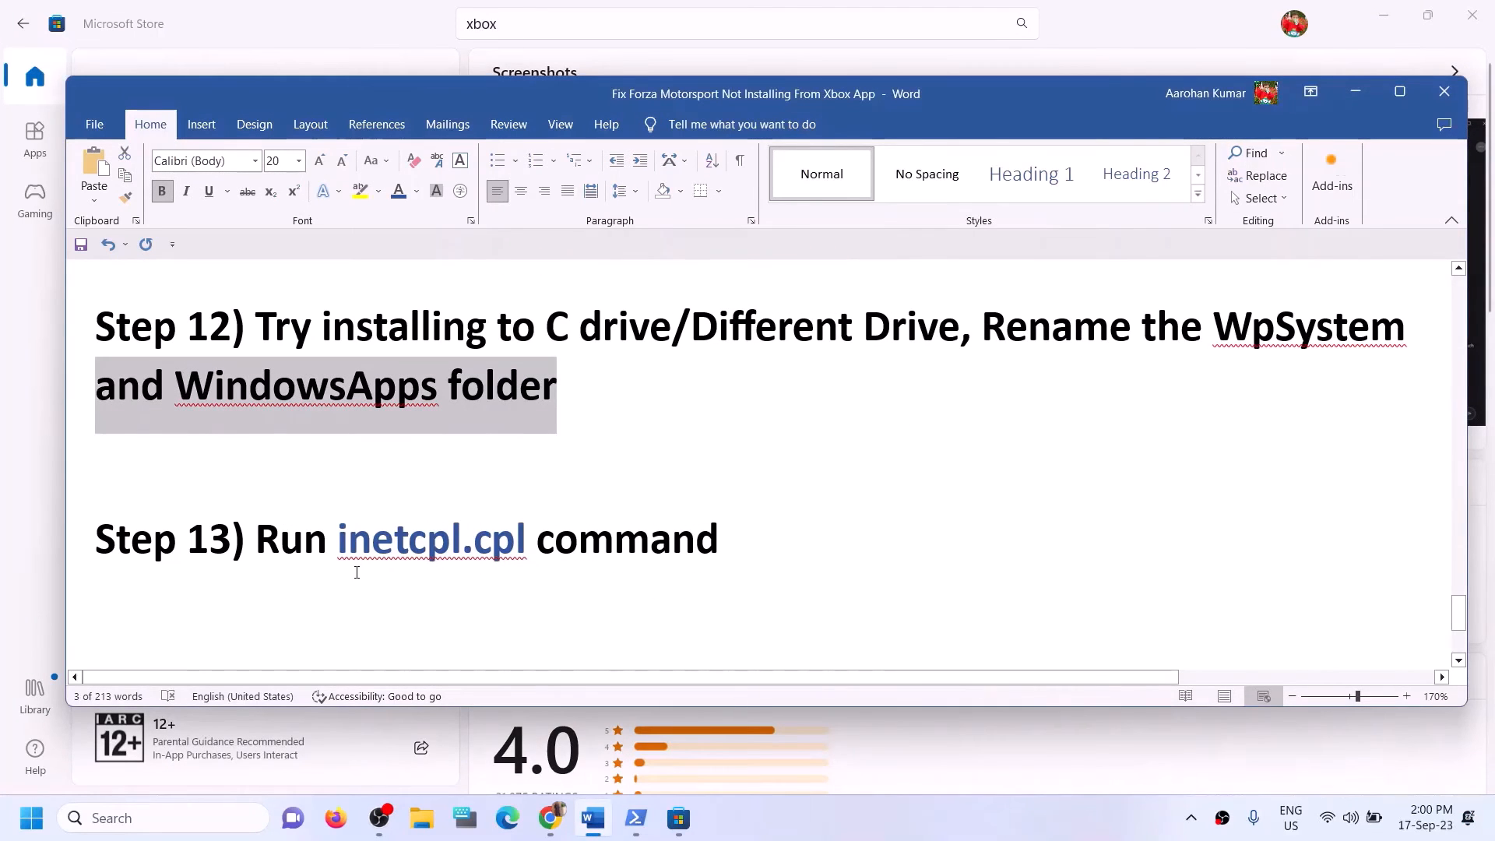
left_click_drag(339, 543, 498, 550)
key("ctrl+c")
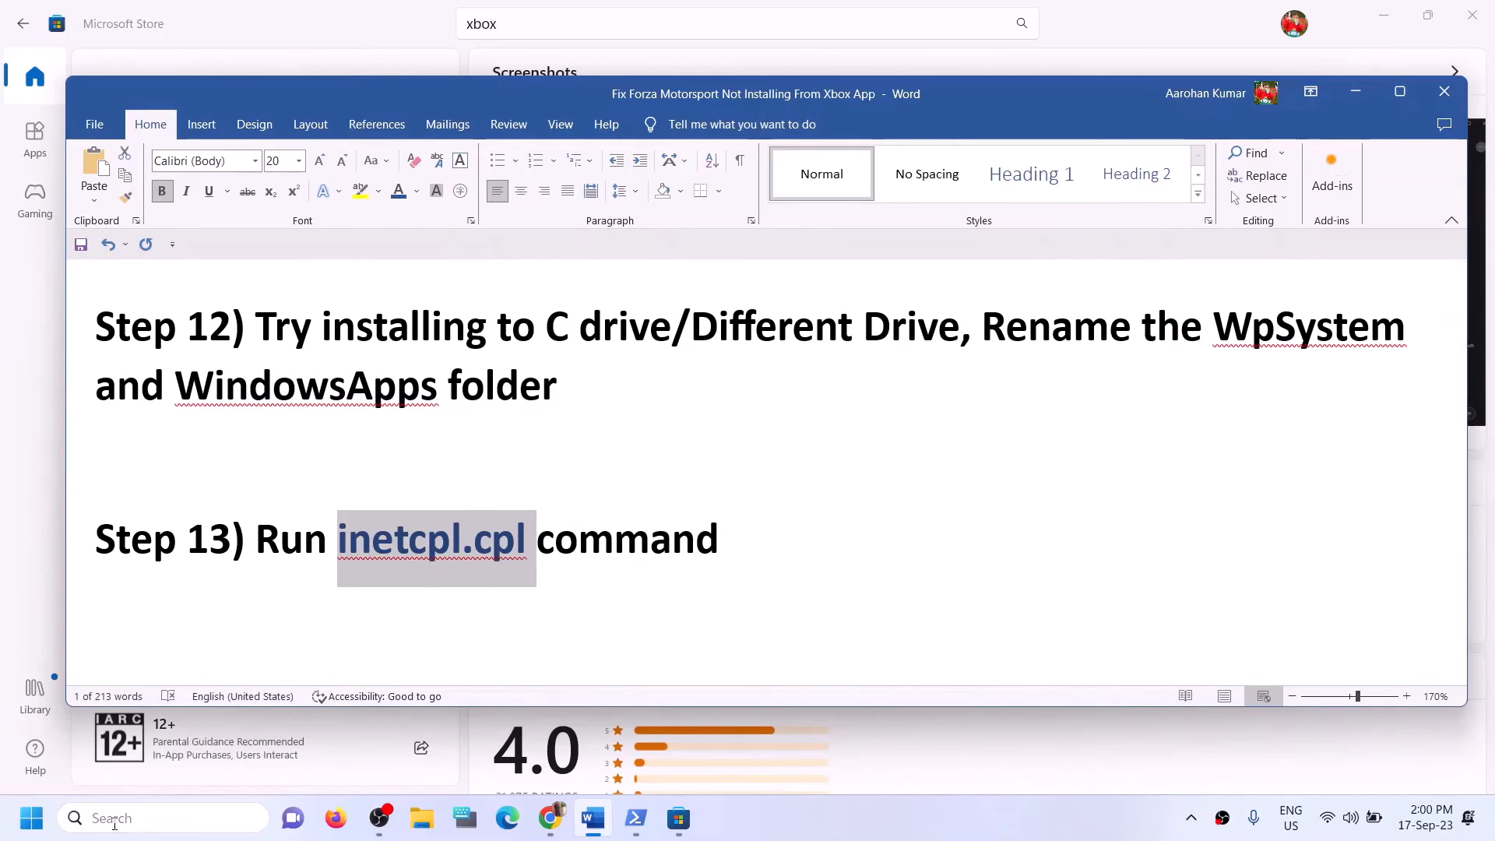
left_click(114, 819)
key("ctrl+v")
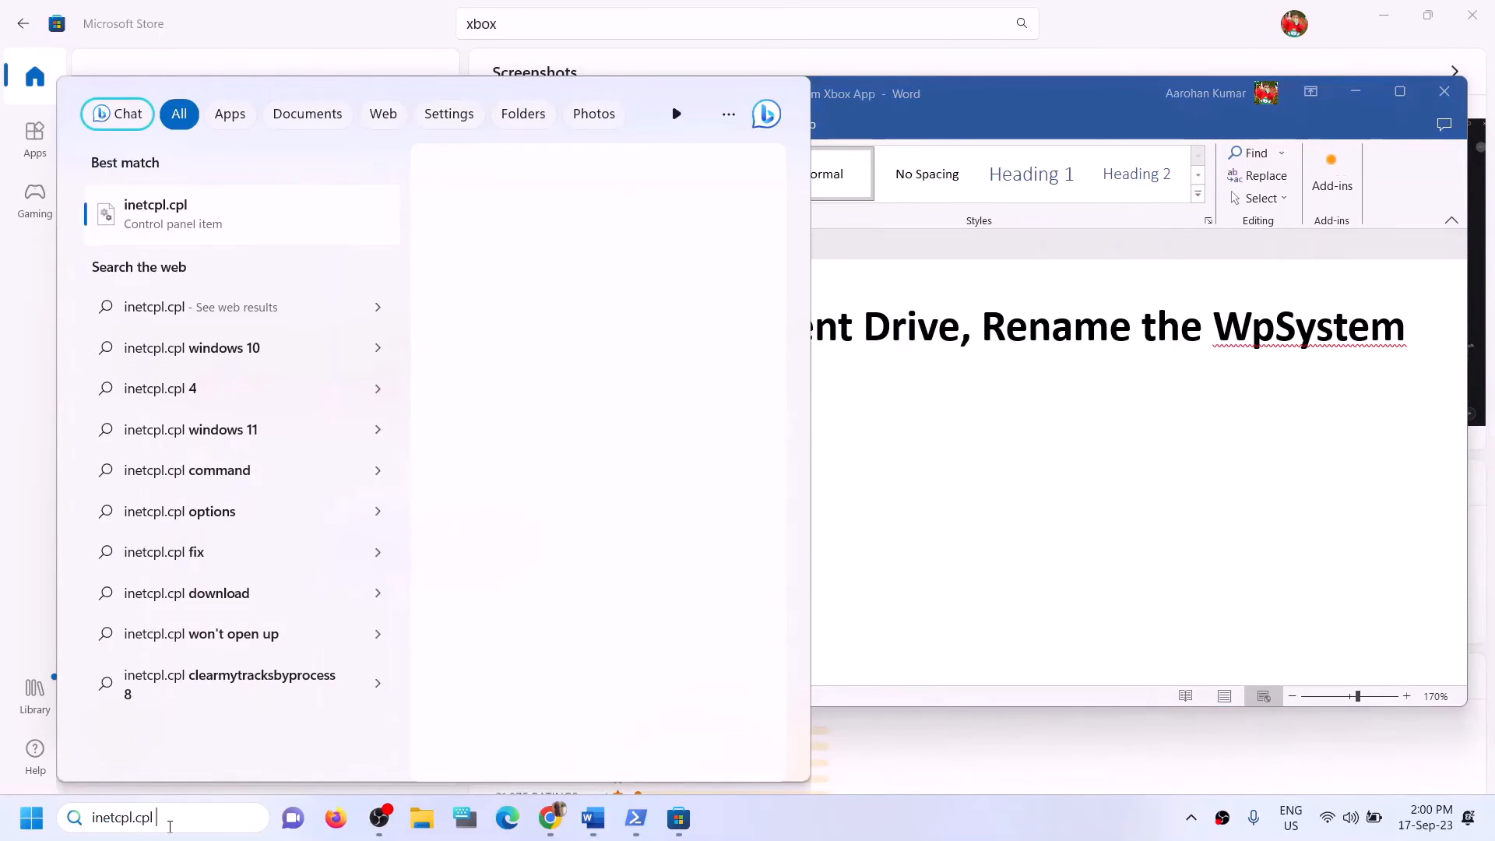
left_click(165, 230)
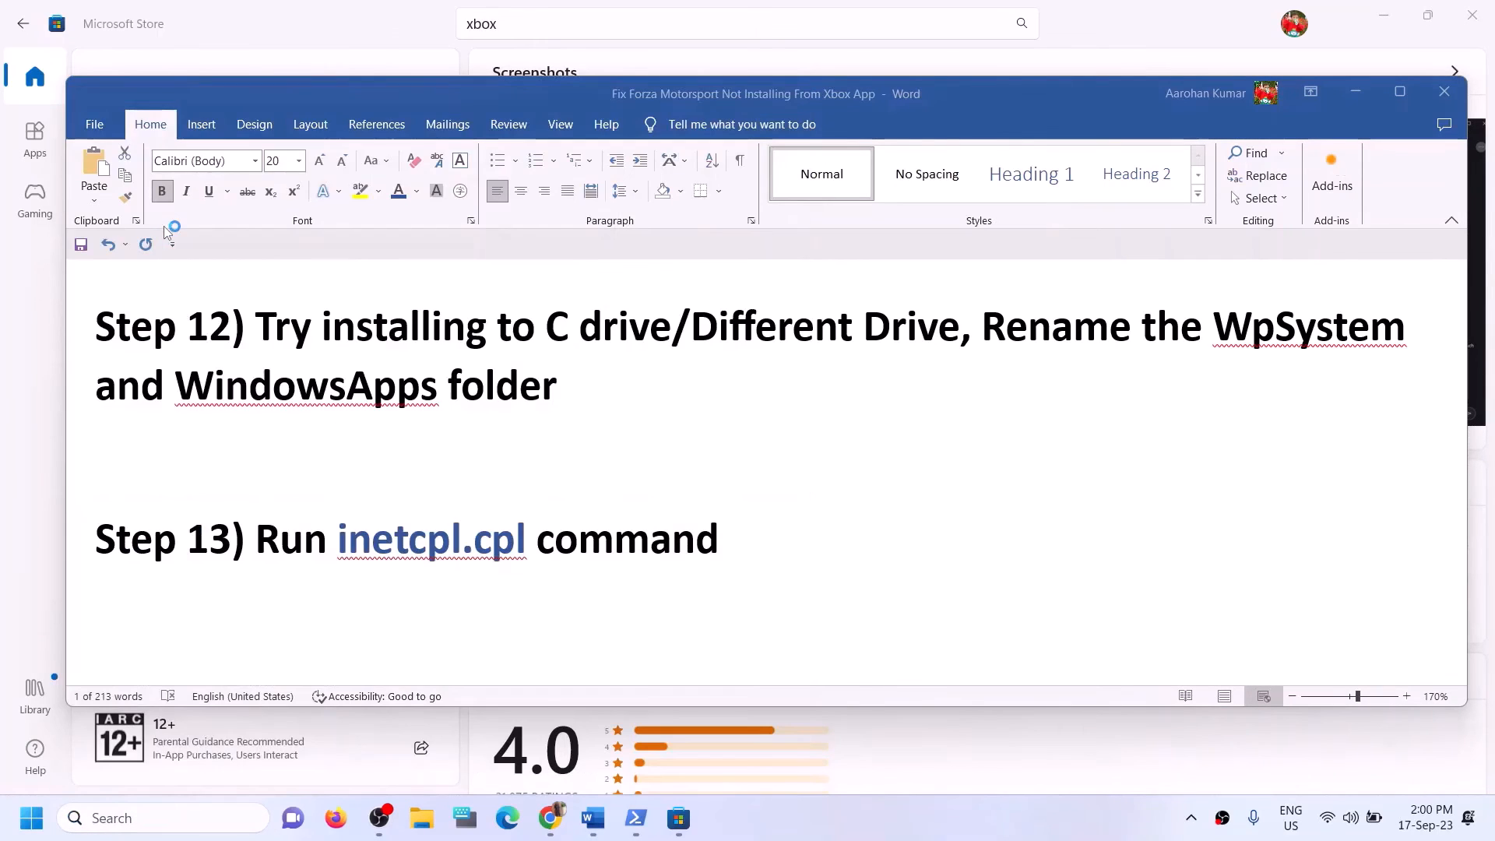
Review the TLS options in the advanced settings of Internet Properties and close the dialog with OK.
left_click(409, 128)
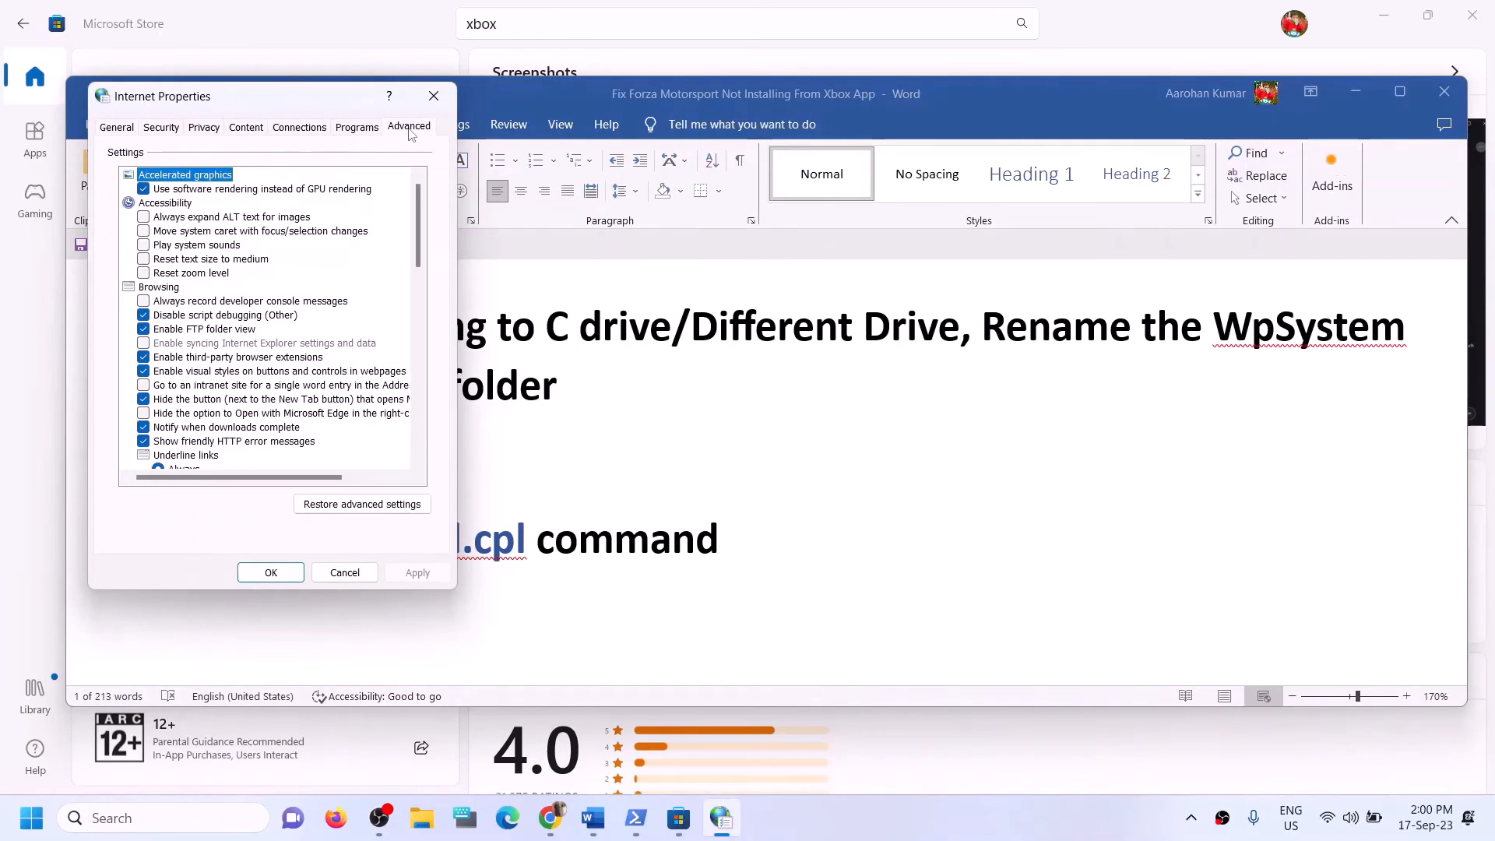
left_click_drag(314, 109, 558, 124)
scroll(497, 364, "down", 4)
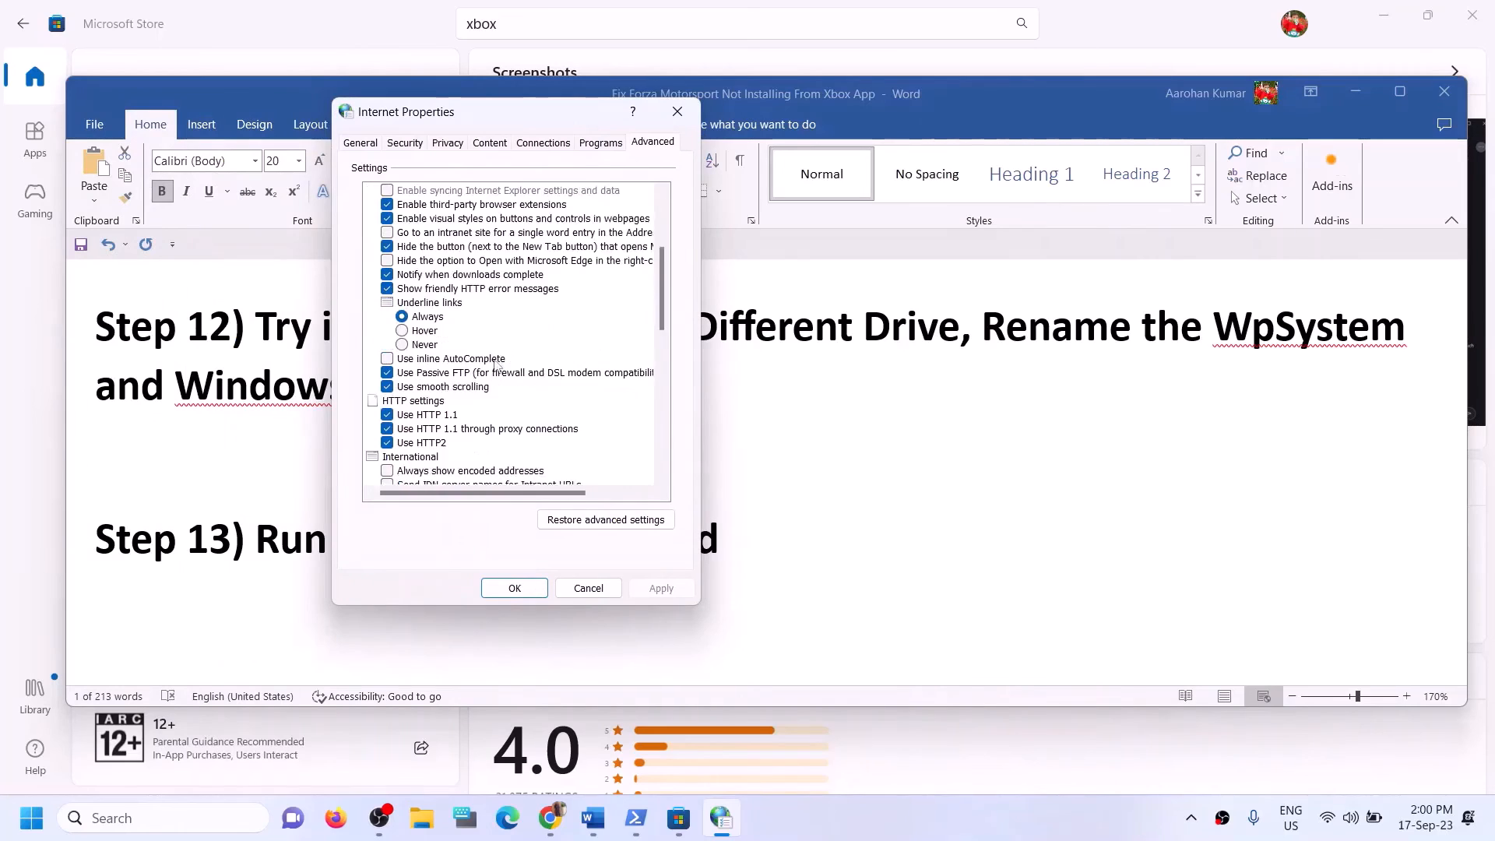
scroll(496, 364, "down", 10)
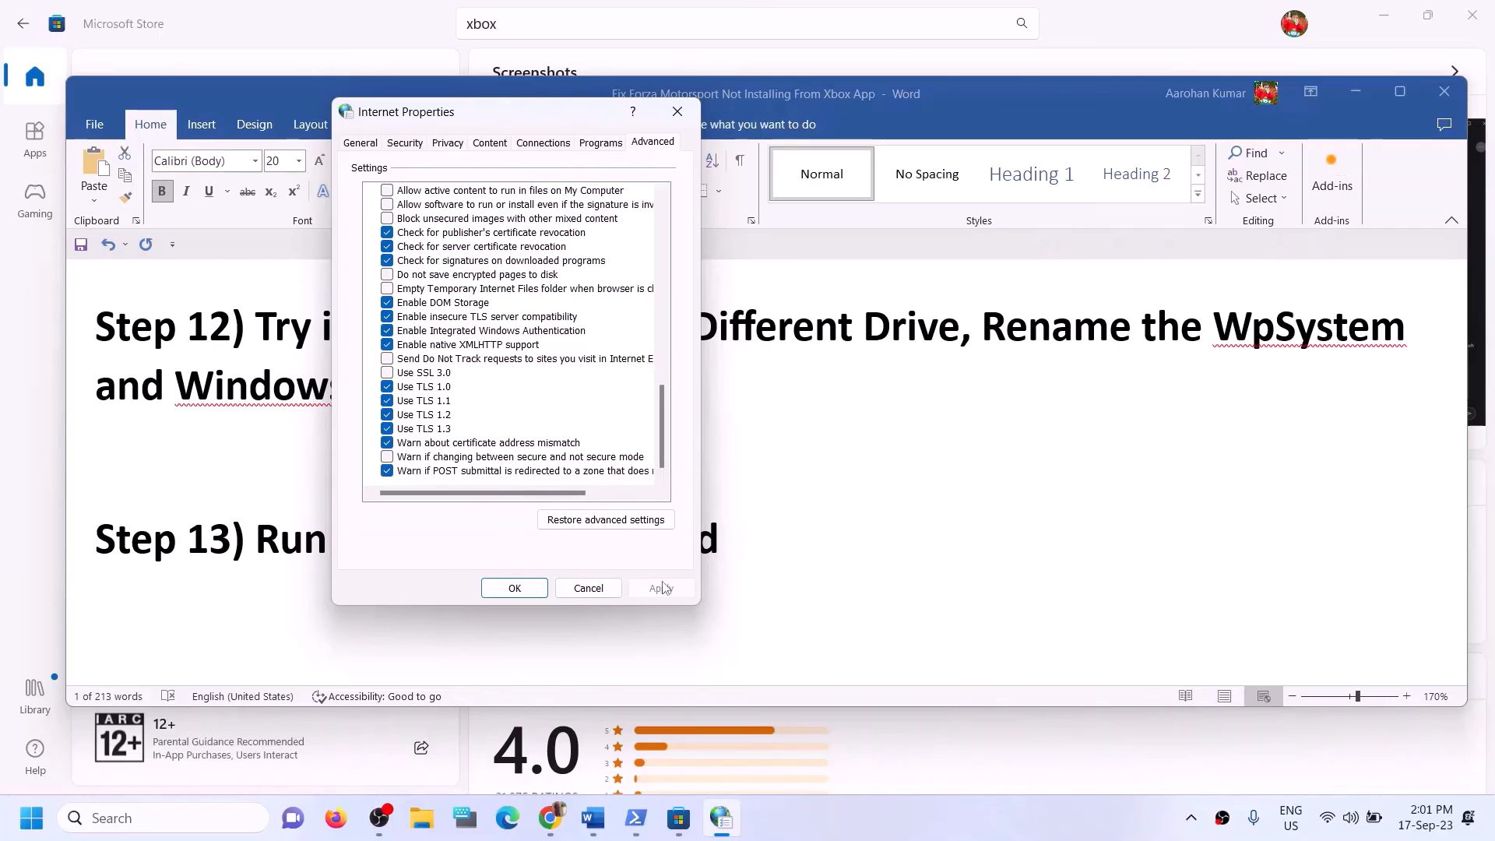
left_click(514, 588)
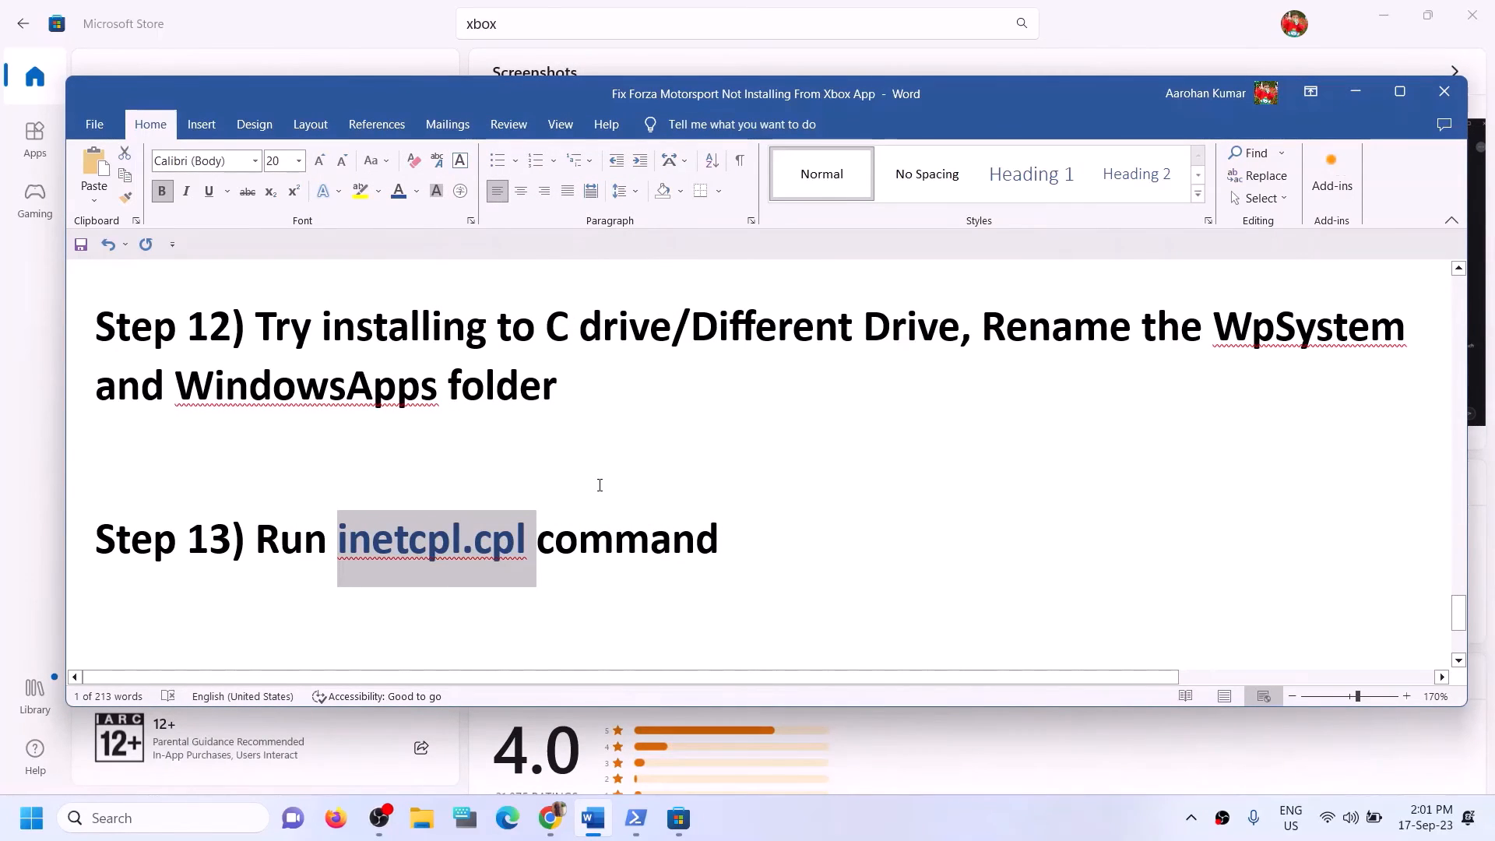
Highlight the Step 14 instruction to update Windows using the media creation tool, and the Windows 10 and Windows 11 download links.
scroll(599, 485, "up", 1)
scroll(600, 485, "down", 4)
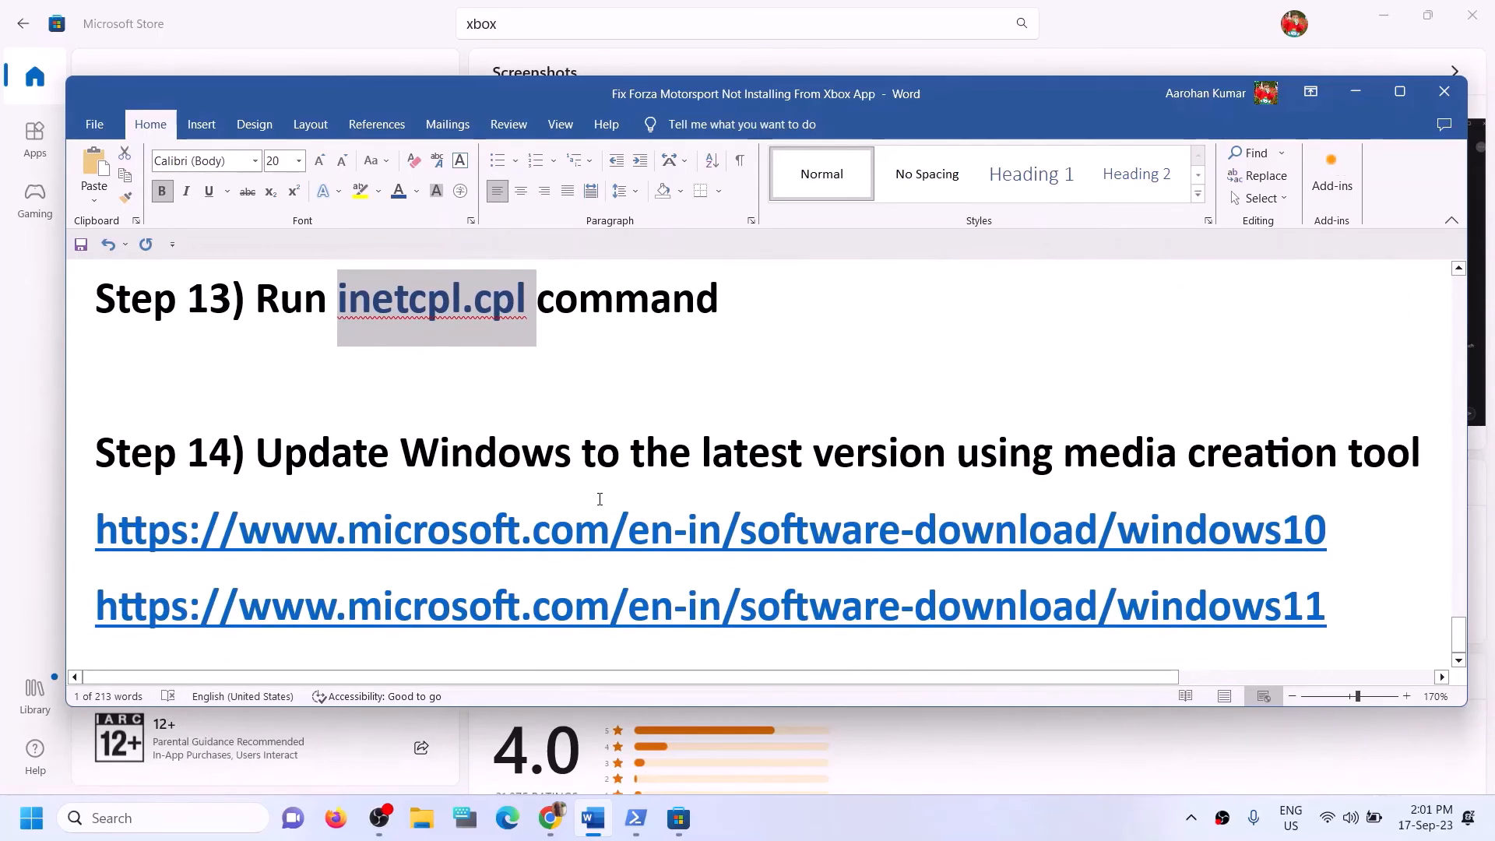
left_click_drag(319, 456, 1380, 465)
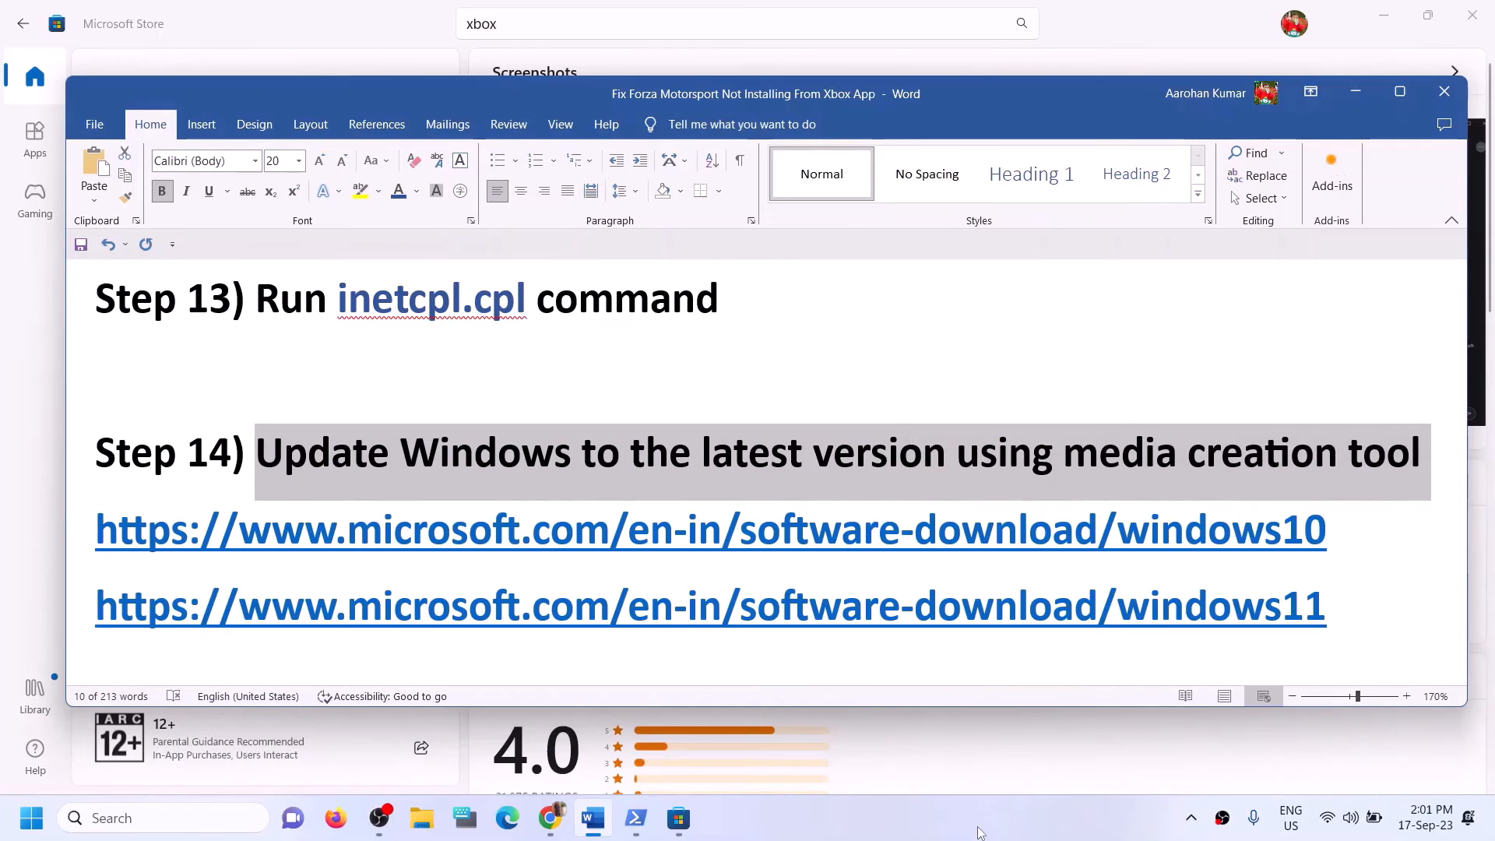
left_click(980, 833)
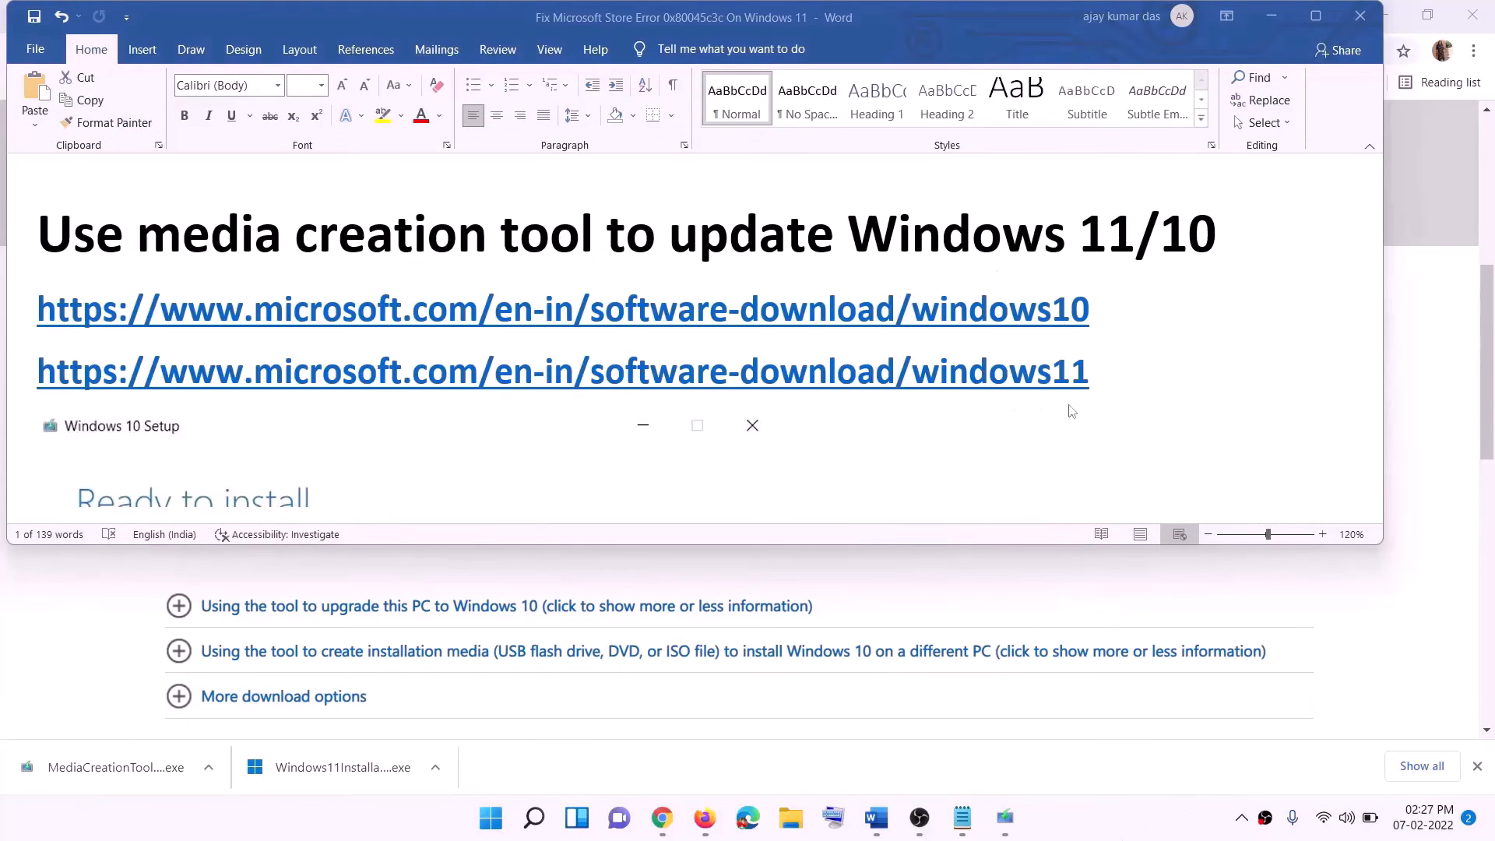
triple_click(407, 305)
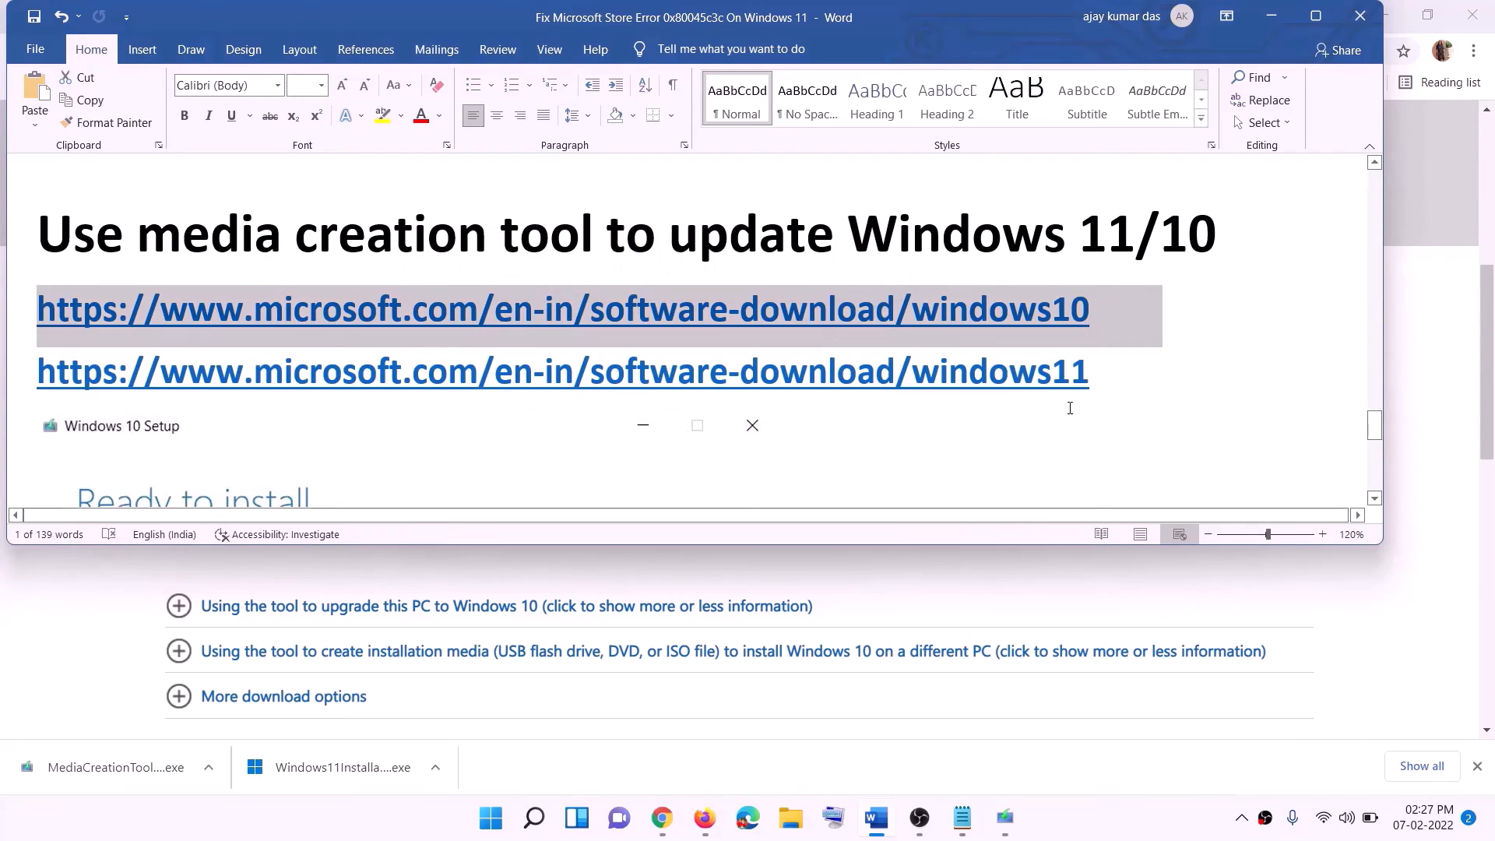
triple_click(1115, 375)
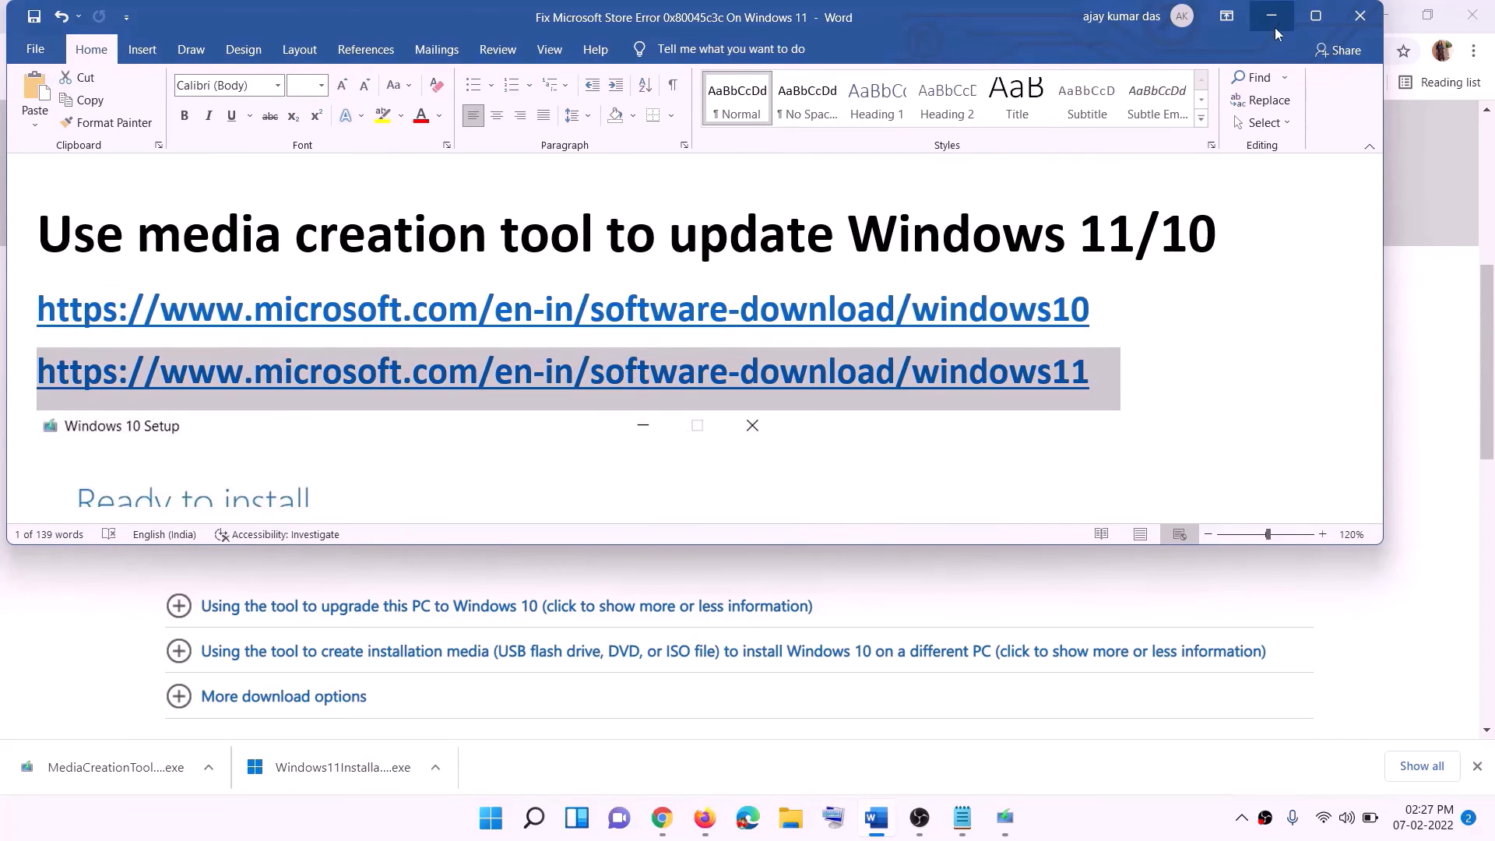
Switch to Chrome and highlight the media creation tool text under Create Windows 10 installation media on the Download Windows 10 page.
left_click(1270, 15)
scroll(635, 393, "up", 6)
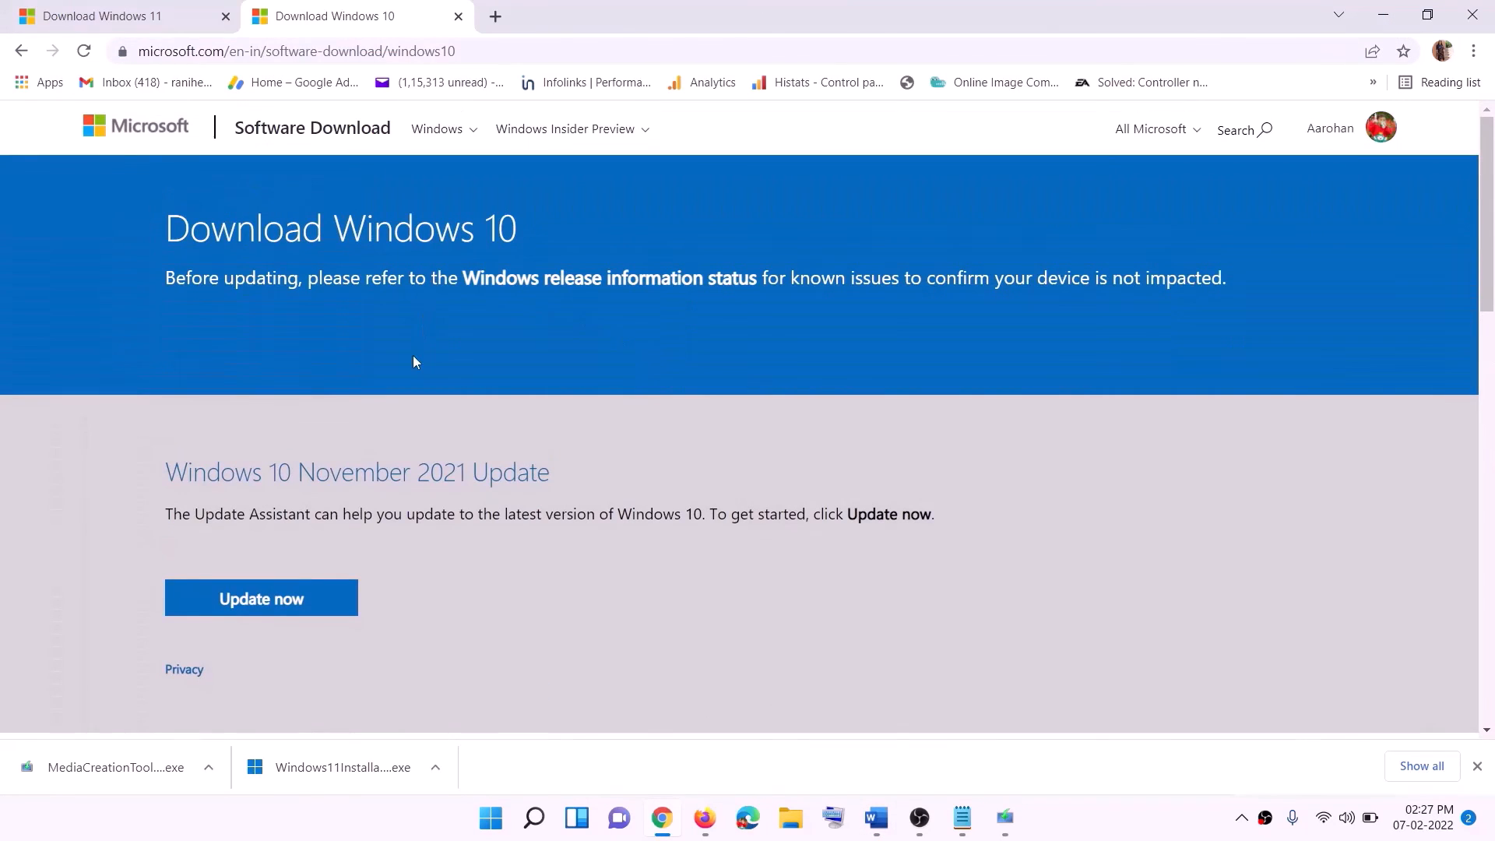
scroll(457, 429, "down", 5)
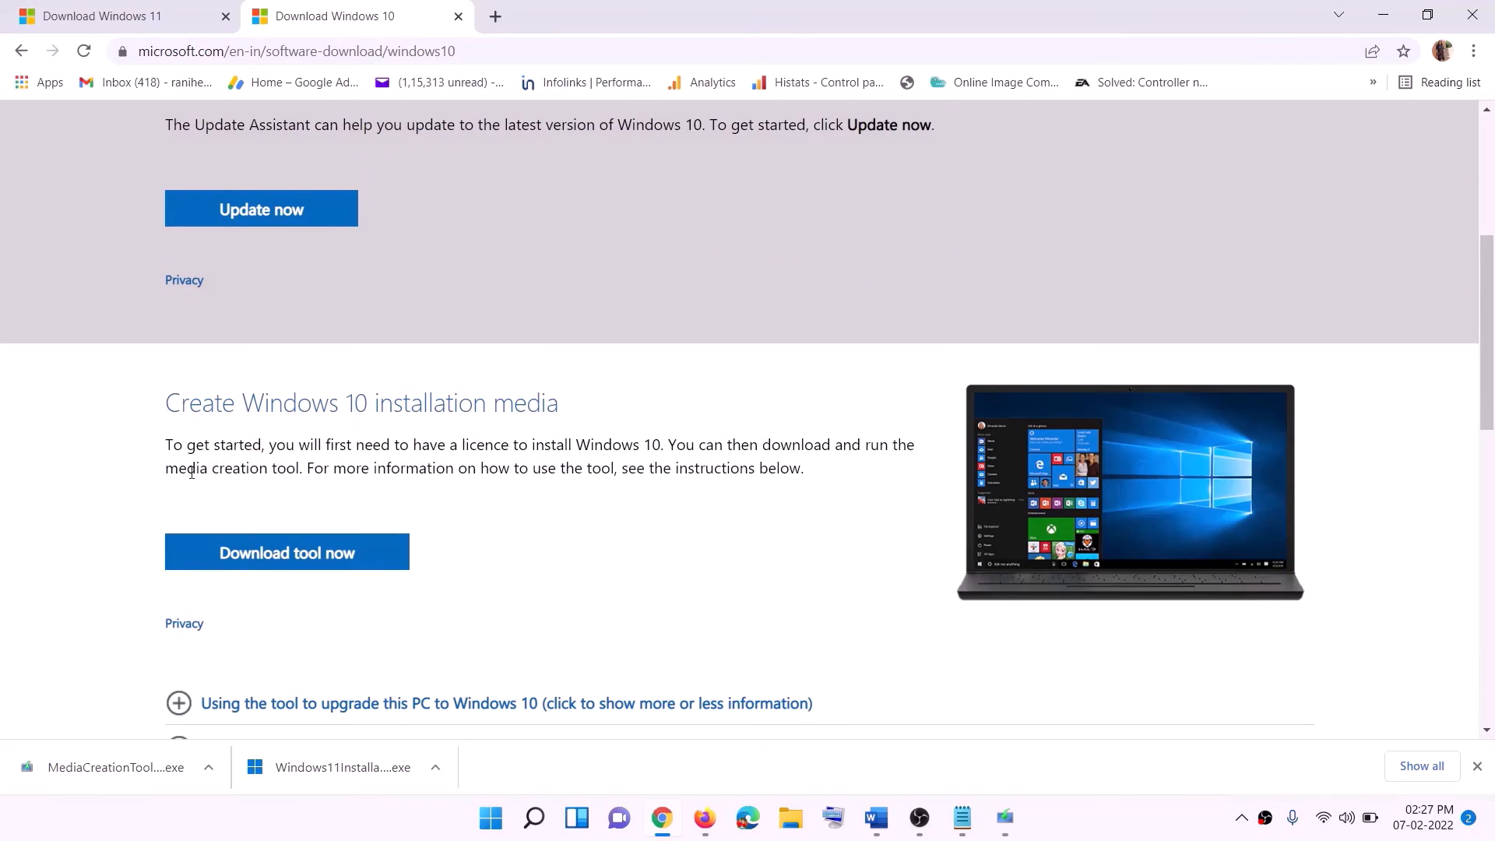
left_click_drag(178, 469, 334, 469)
scroll(483, 425, "down", 2)
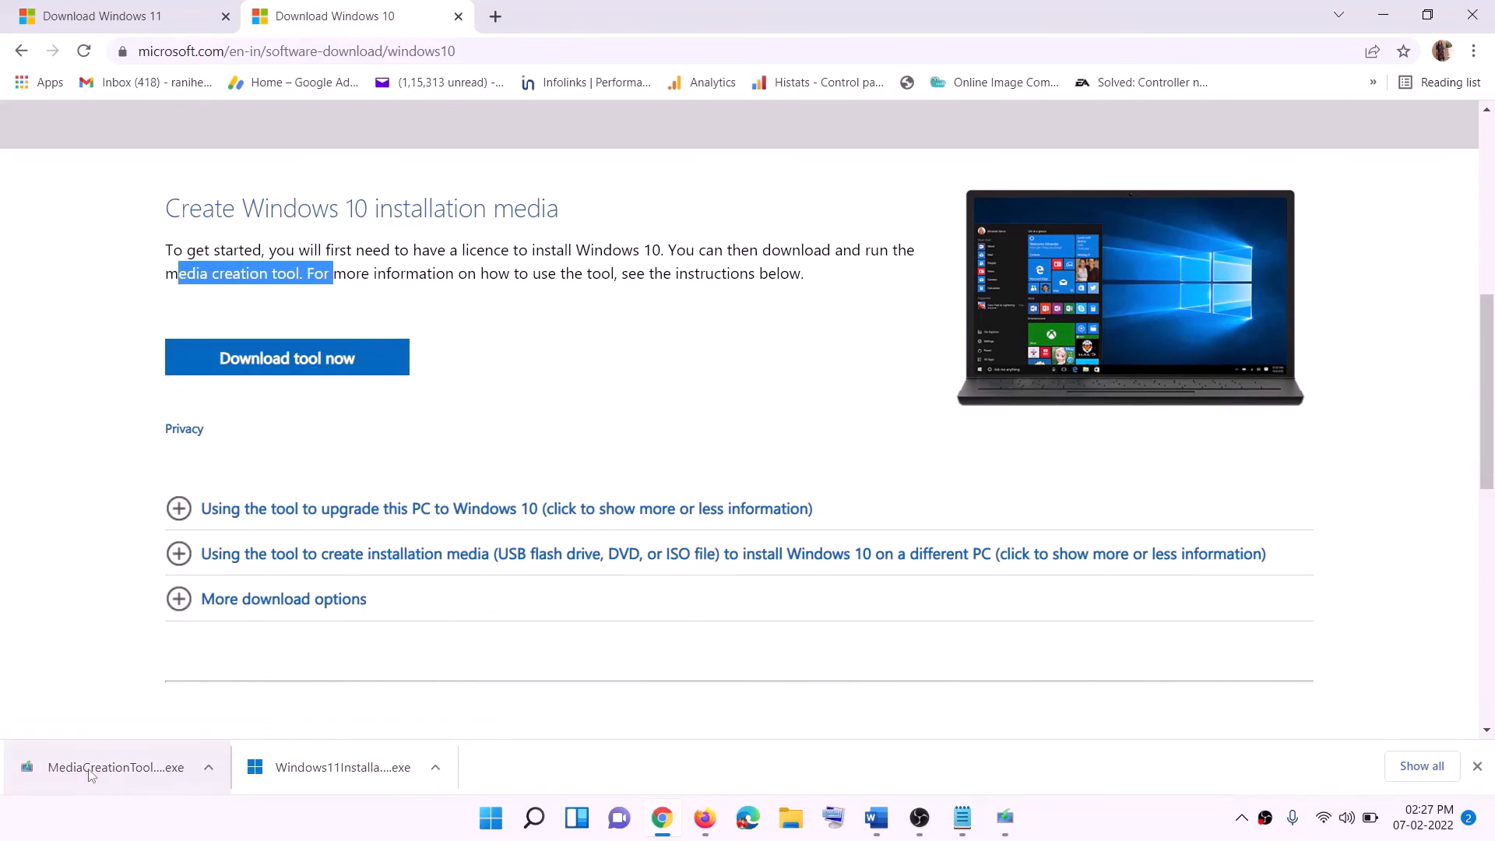
Accept the Windows 10 Setup license terms and start the download with the Upgrade this PC now option.
left_click(1008, 822)
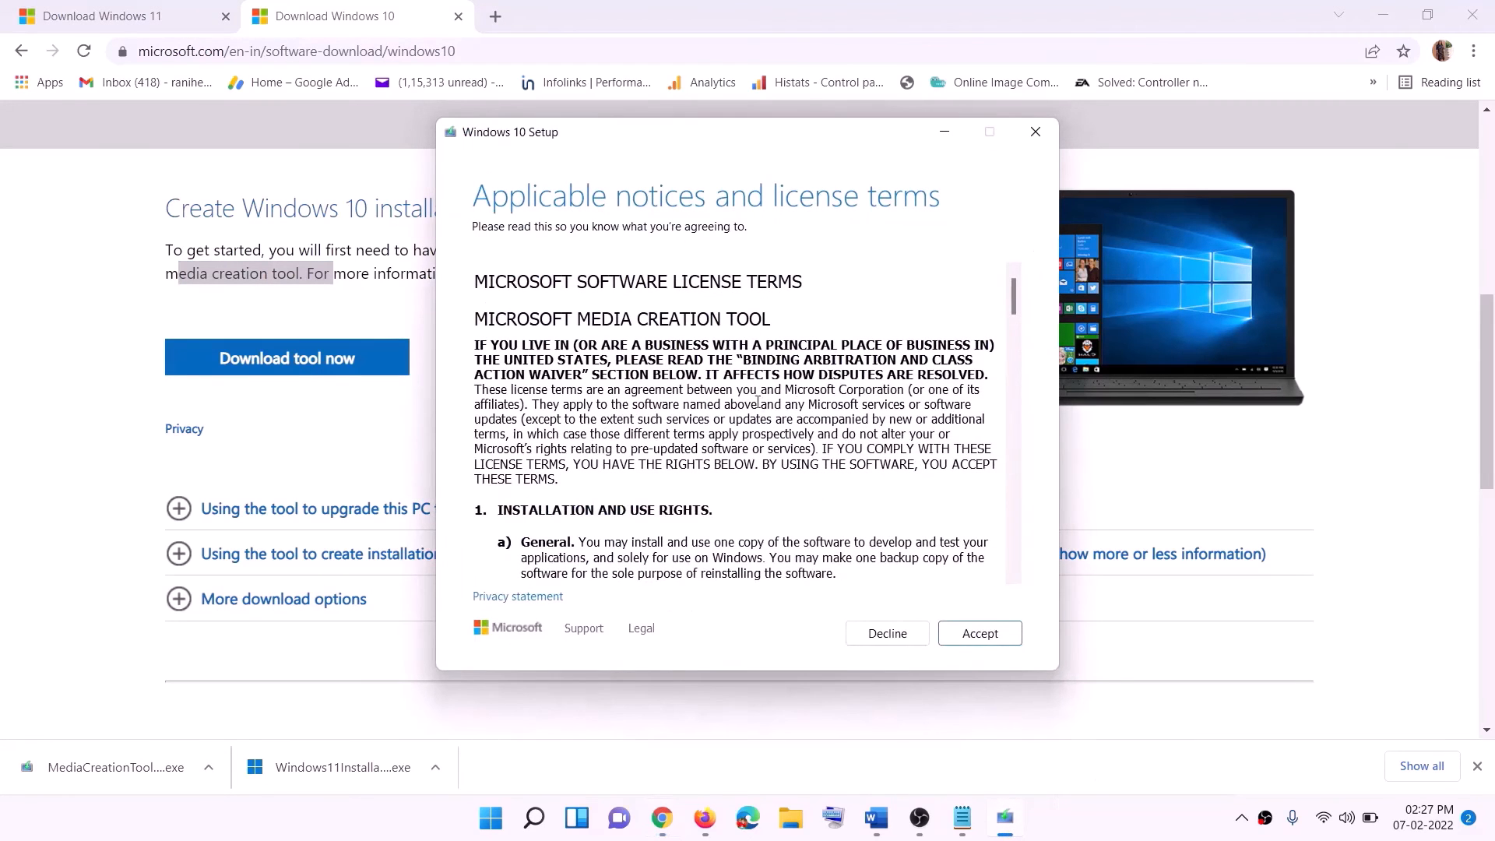
left_click(974, 637)
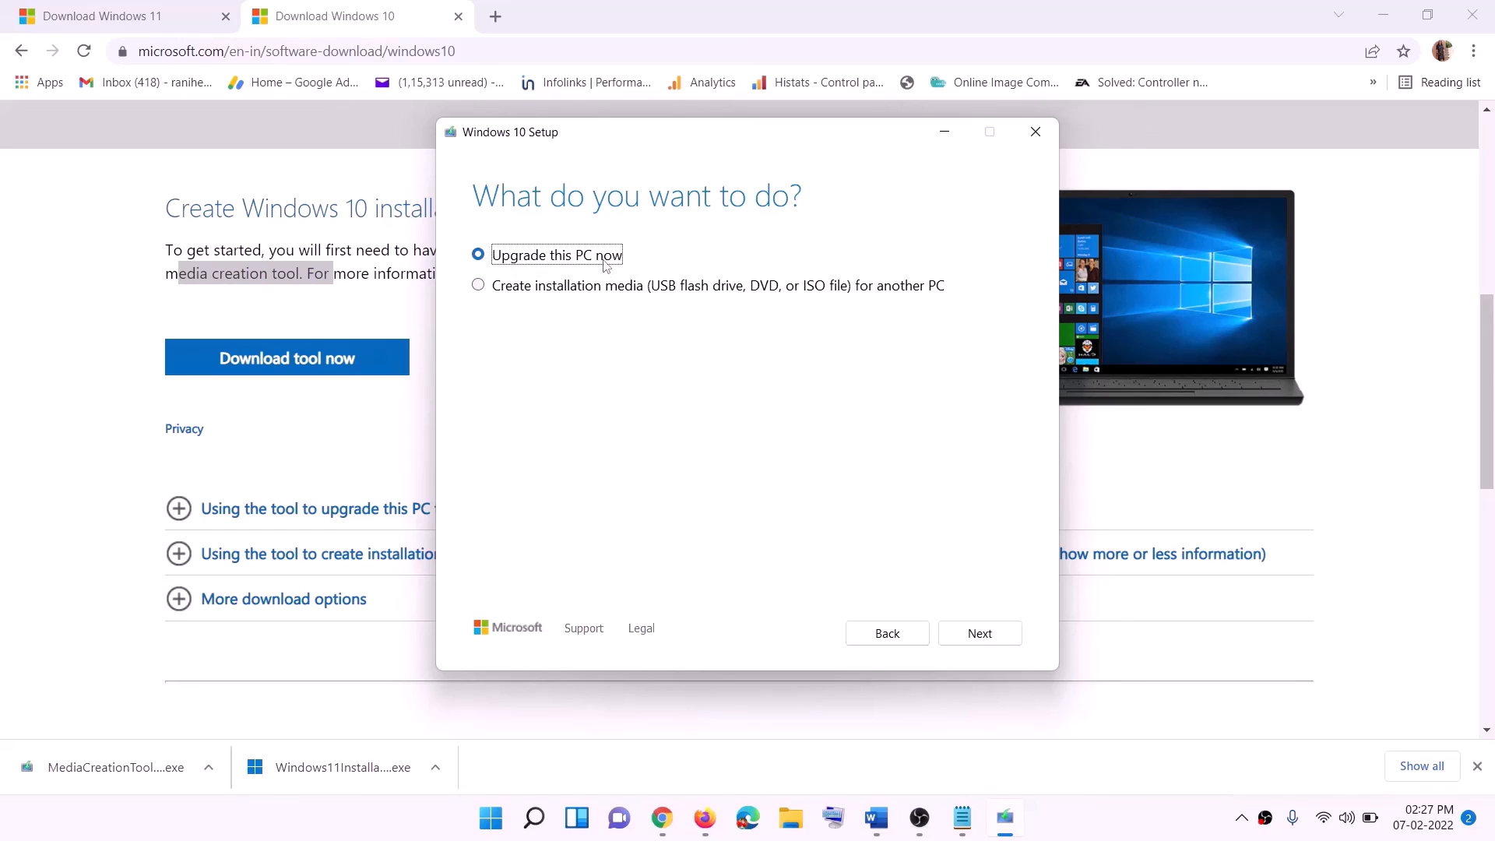
left_click(979, 634)
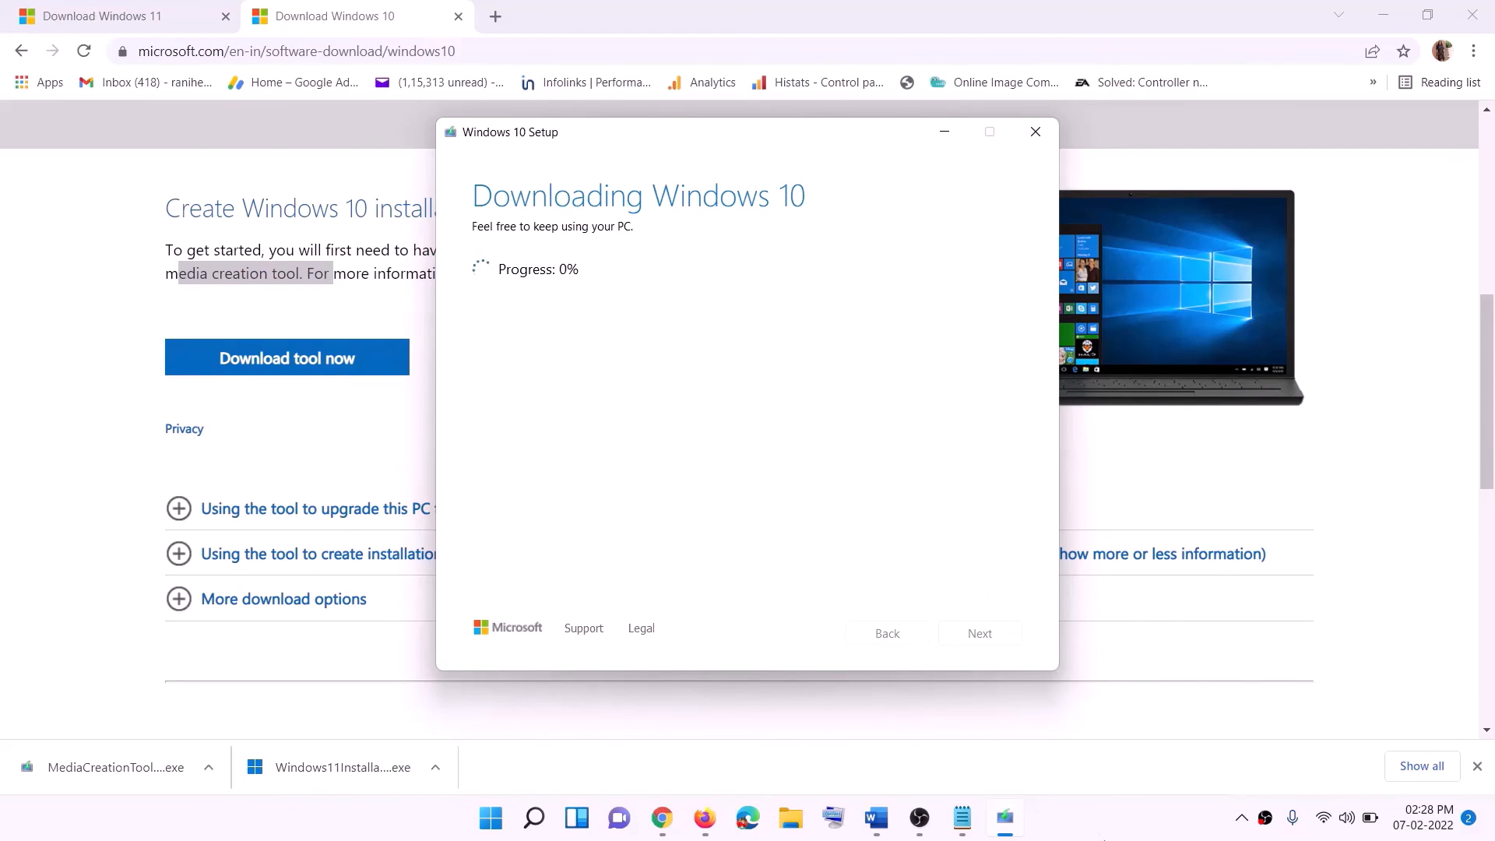
left_click(1104, 834)
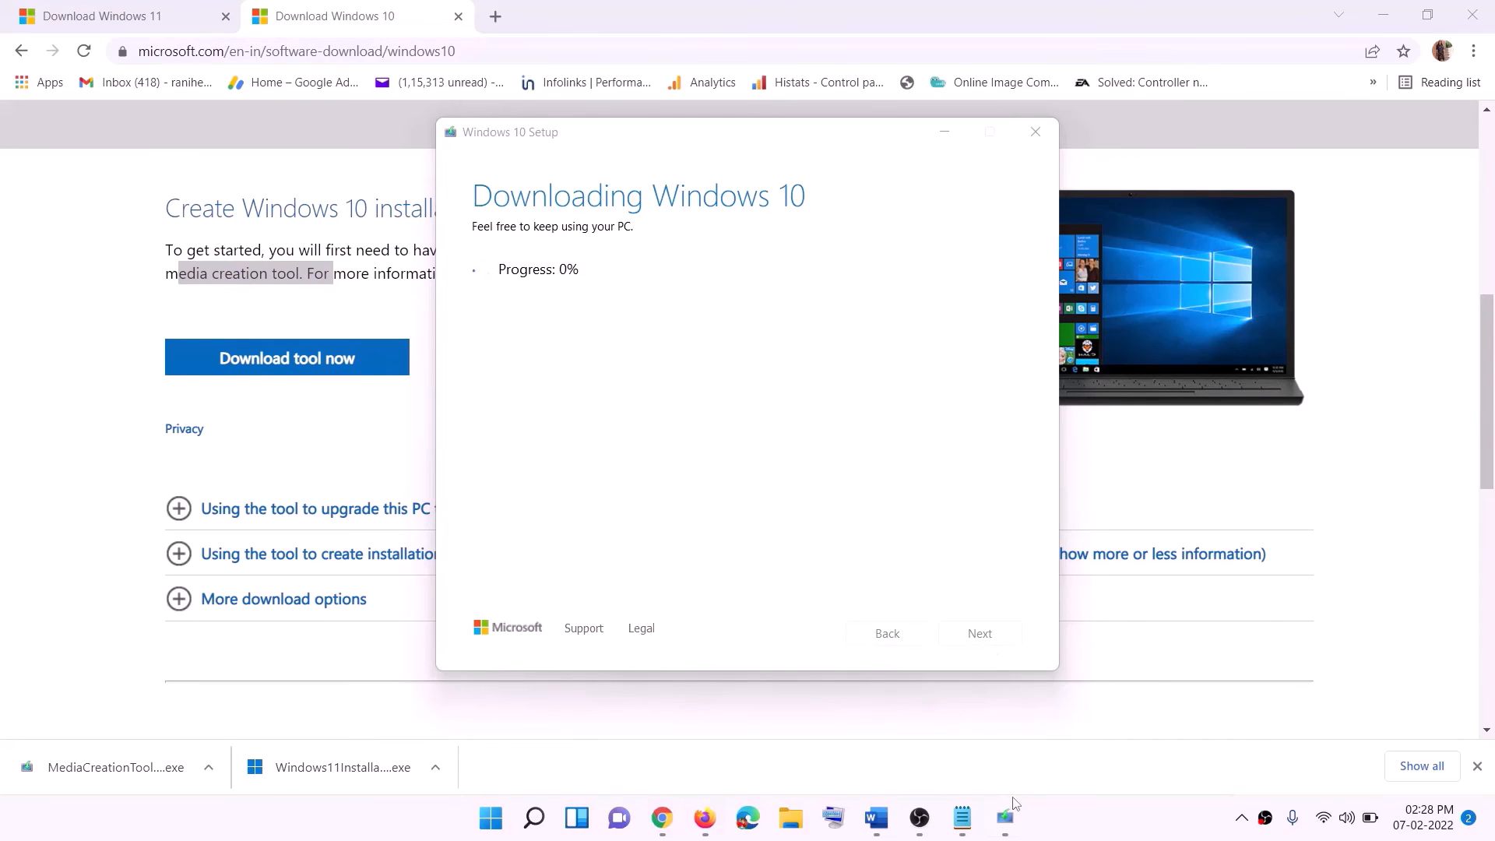
Switch to the Word document, maximize it, and review the Windows 10 Ready to install screenshot with its Keep personal files and apps option.
left_click(876, 817)
scroll(162, 376, "down", 1)
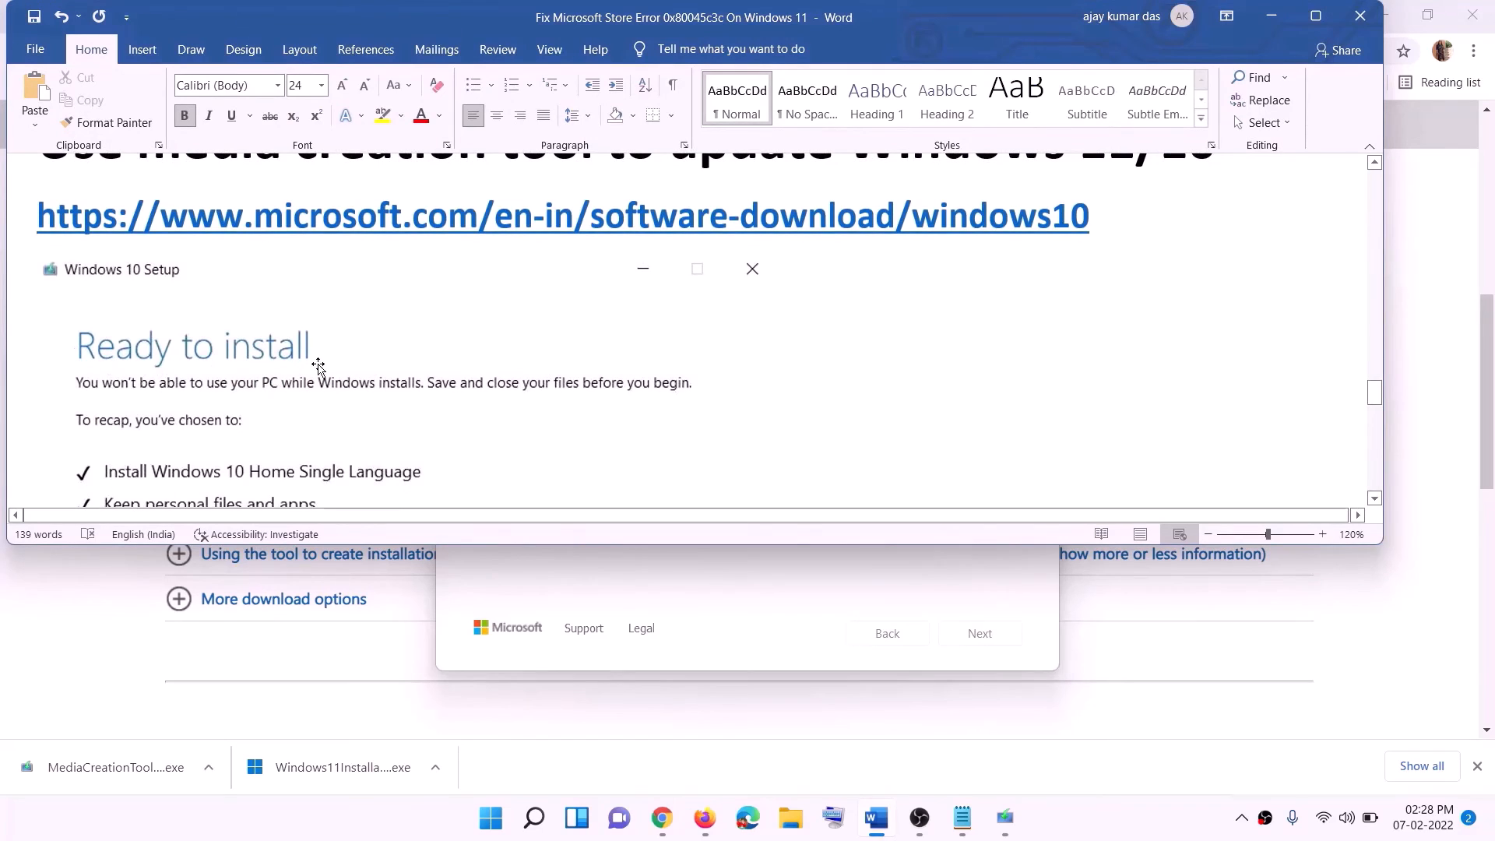
left_click(1316, 17)
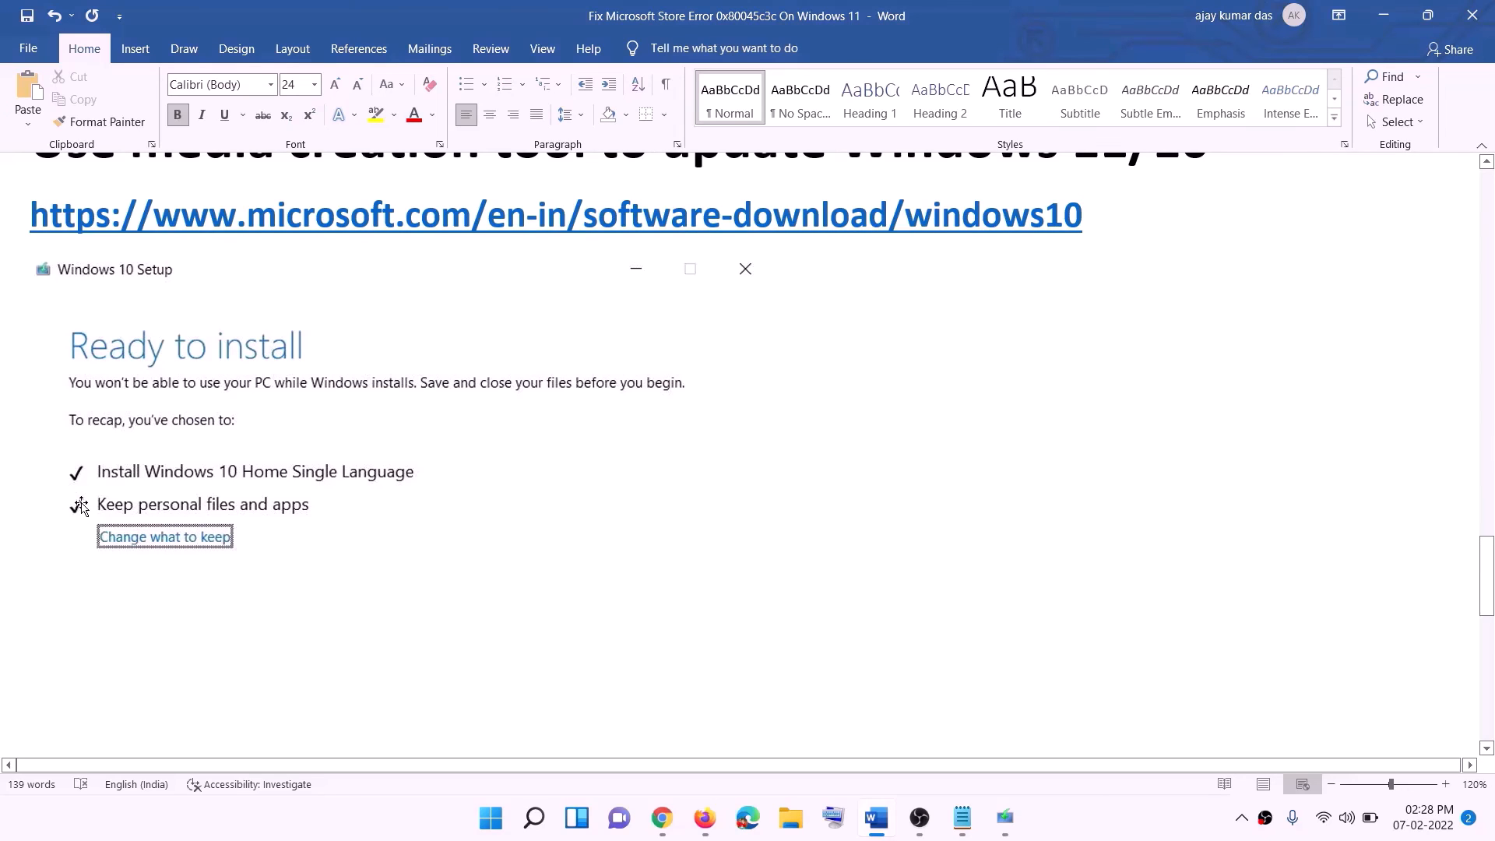
scroll(768, 543, "down", 1)
scroll(768, 543, "down", 1)
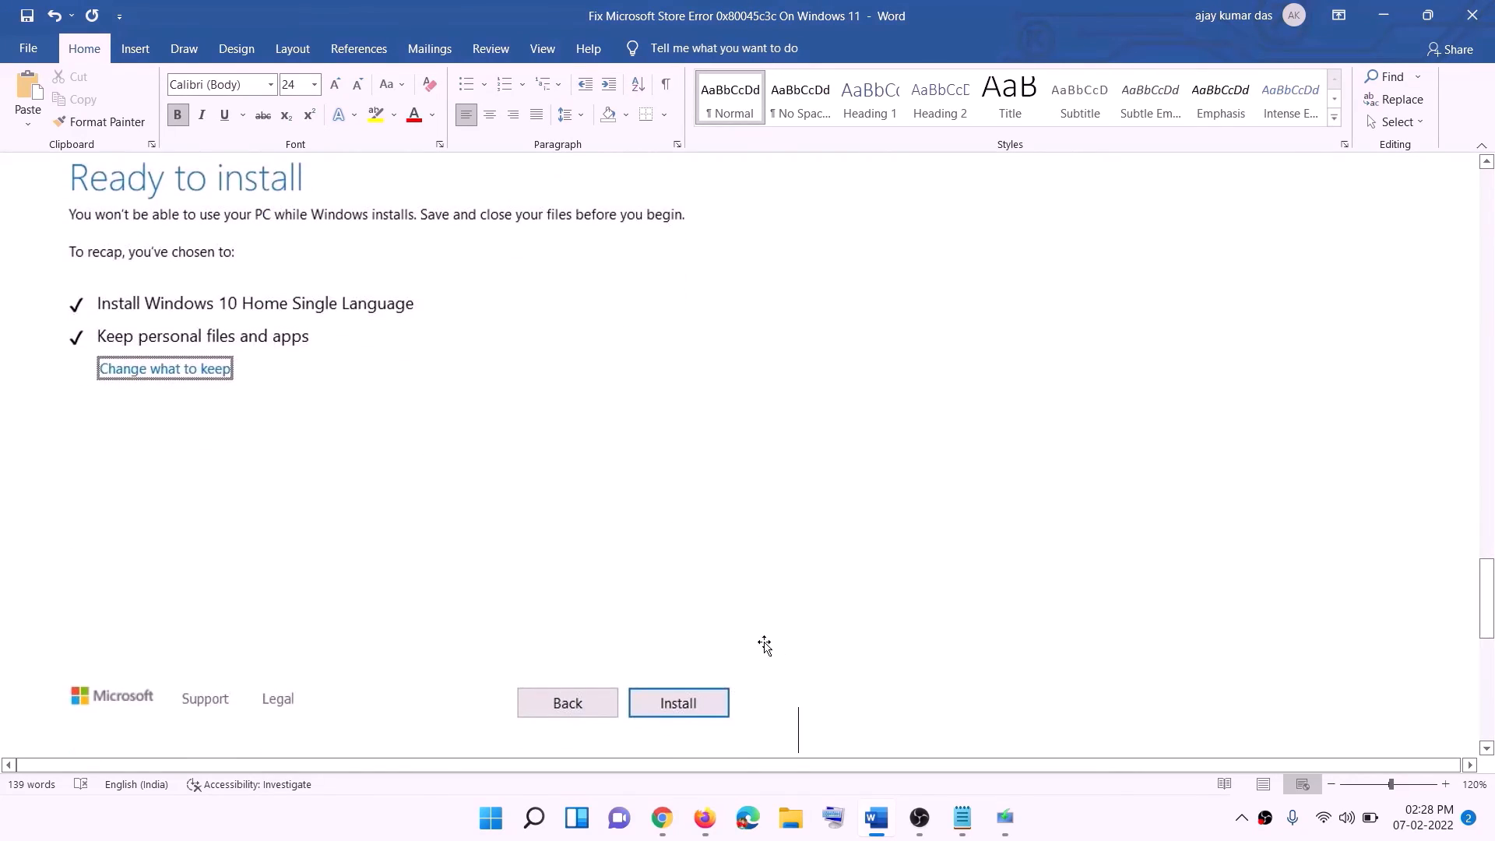
scroll(612, 483, "up", 1)
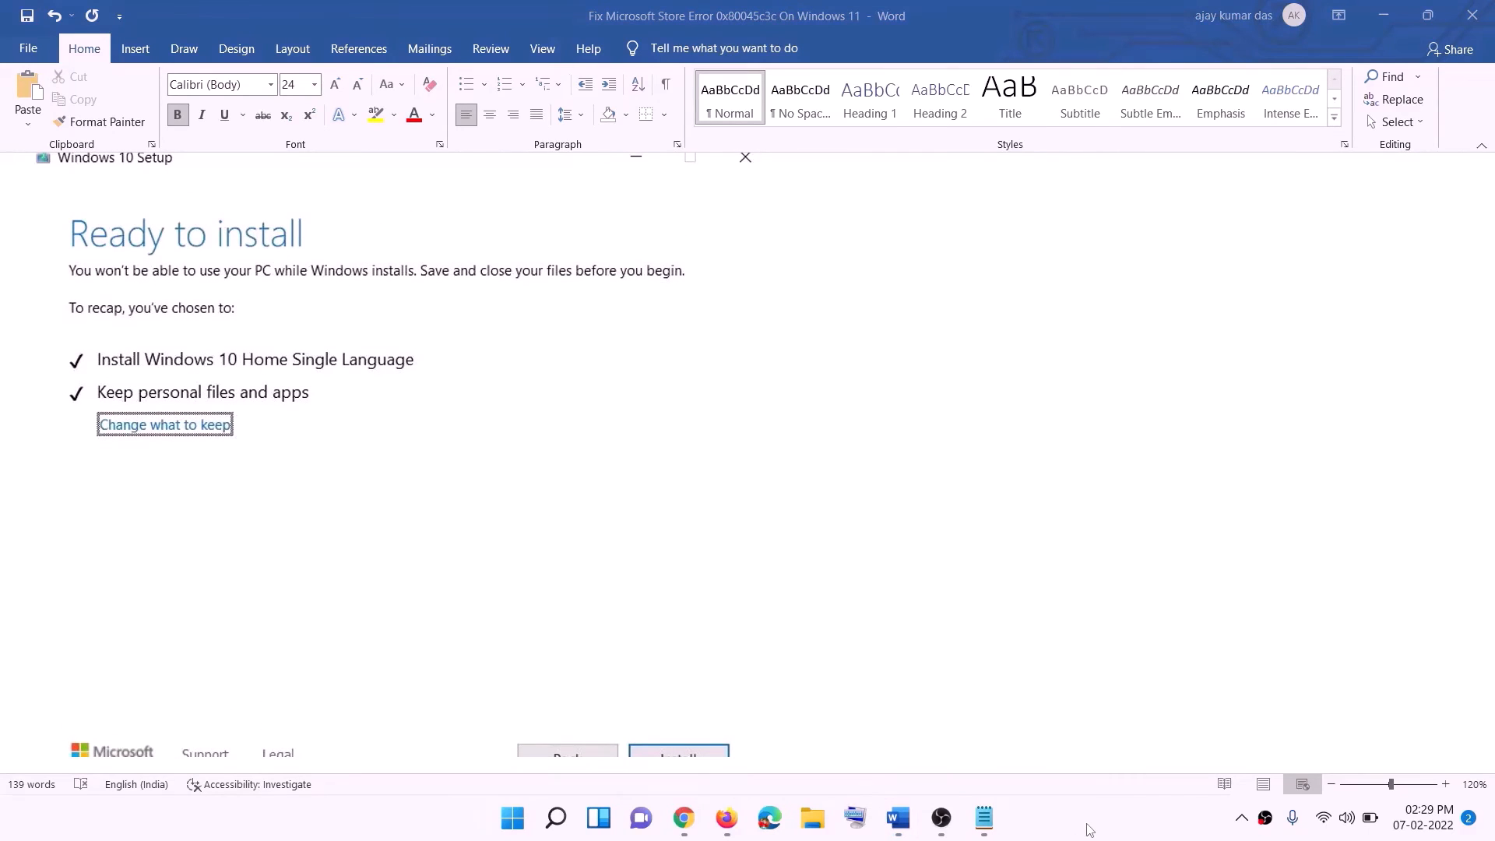
Download the media creation tool from the Create Windows 11 Installation Media section in Chrome and launch it.
left_click(684, 817)
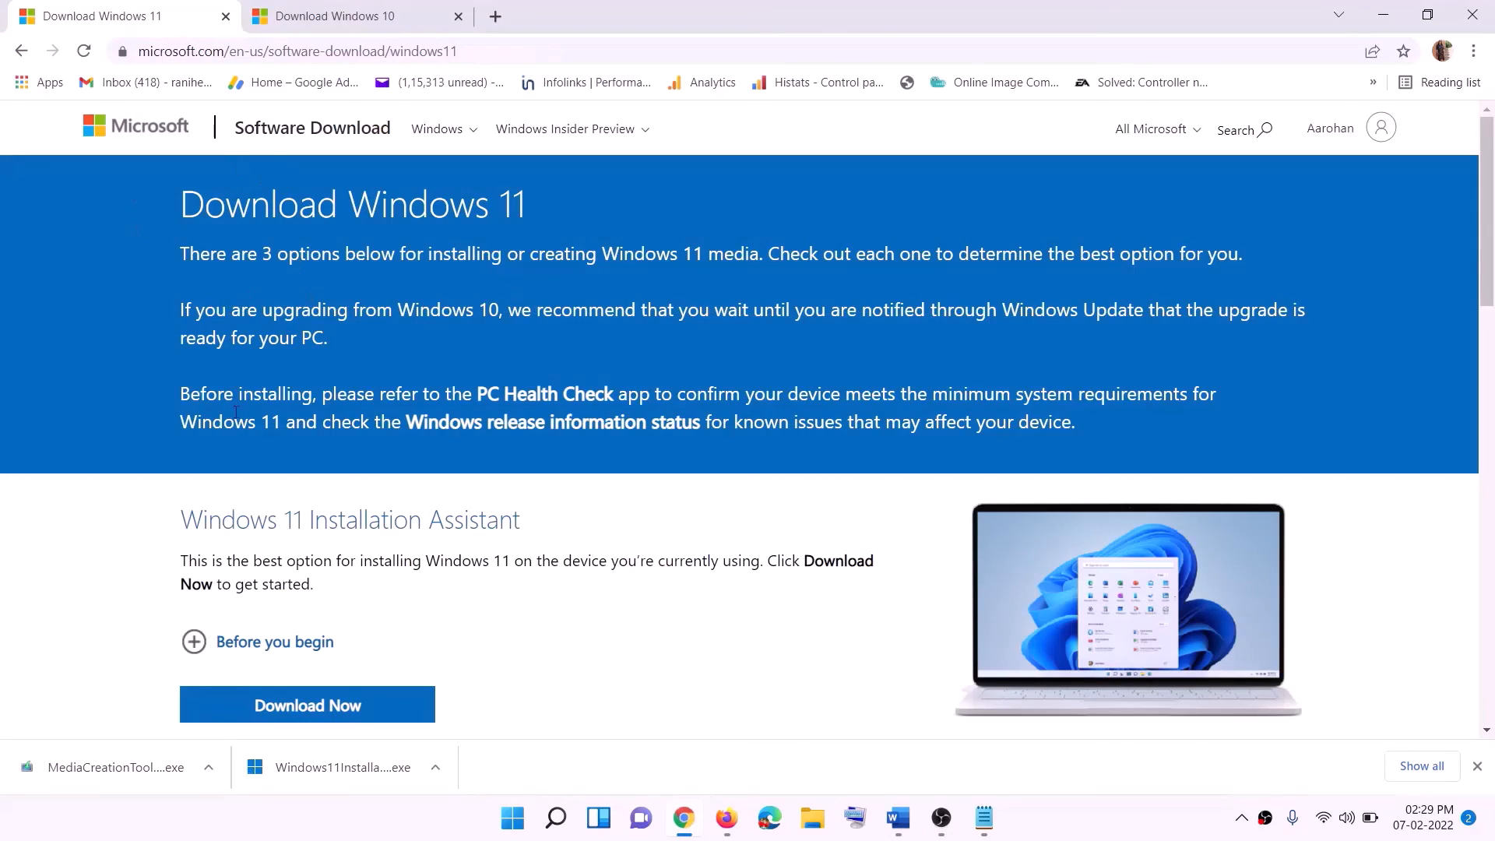
scroll(323, 530, "down", 5)
mouse_move(410, 462)
left_mouse_down()
mouse_move(276, 462)
mouse_move(433, 463)
left_mouse_up()
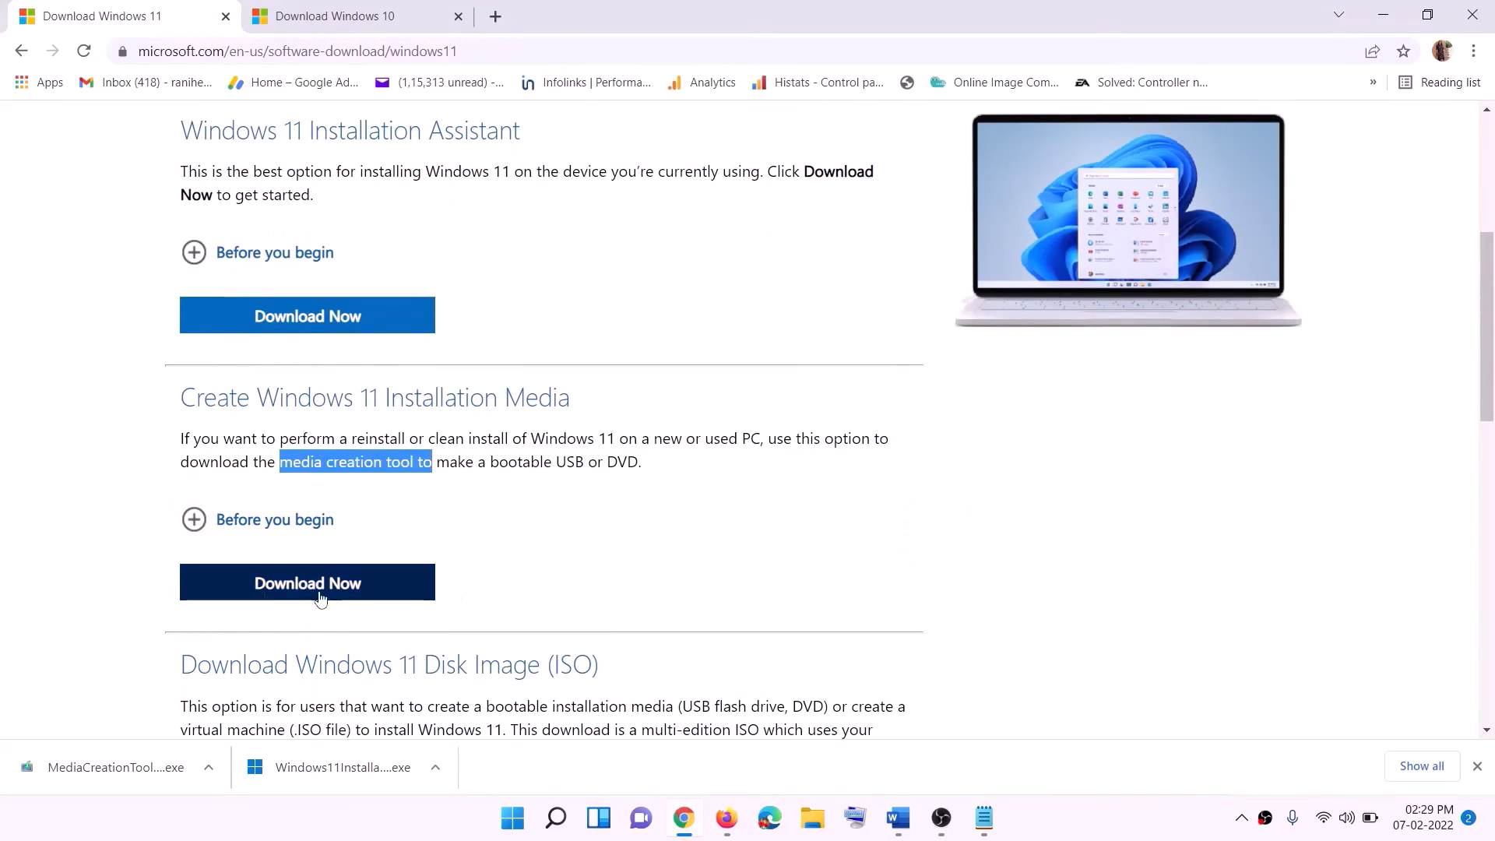
left_click(297, 593)
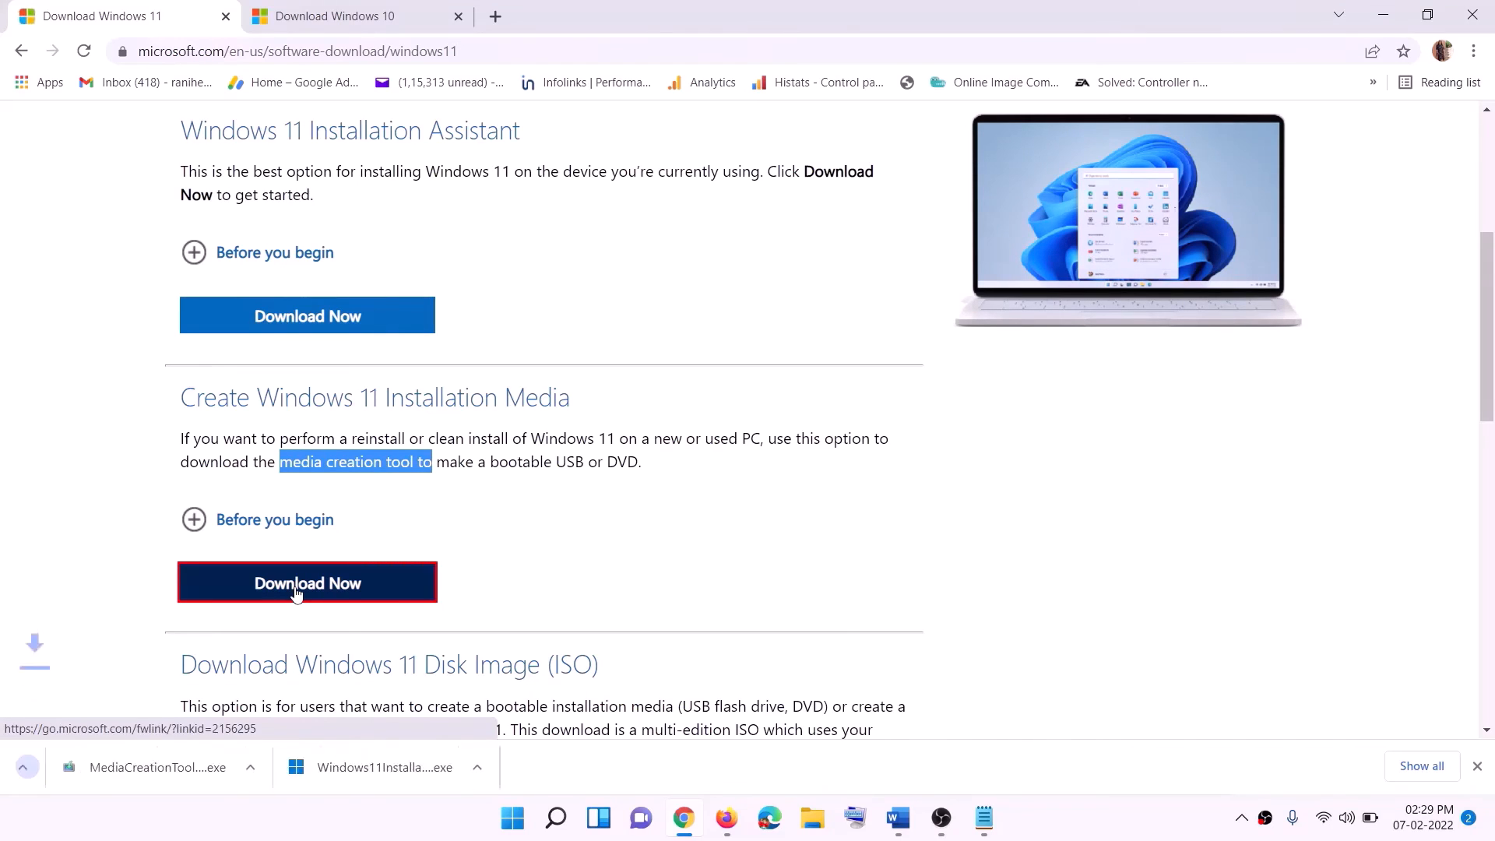
left_click(101, 770)
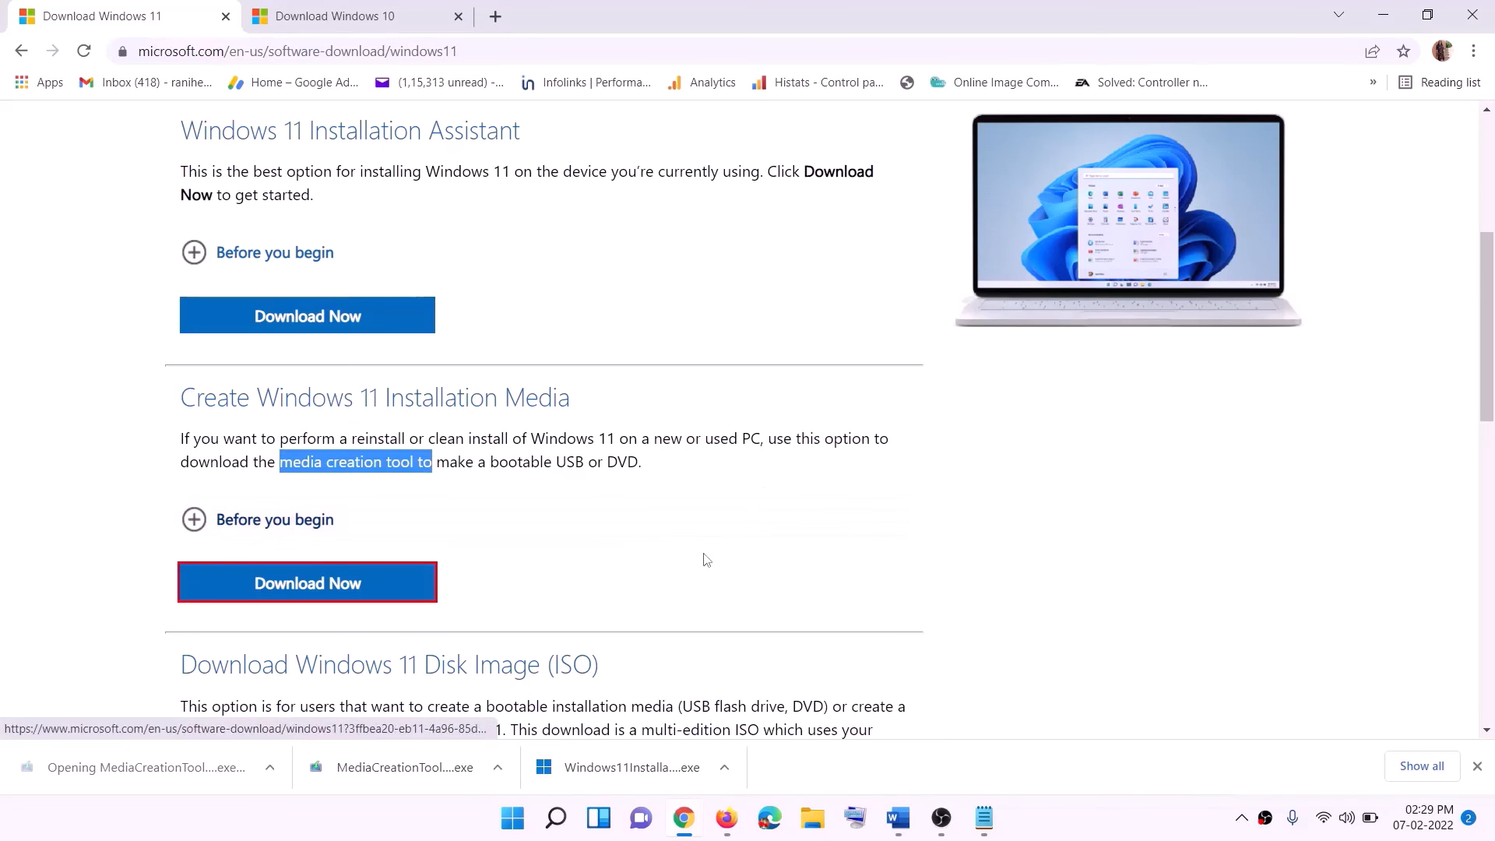
left_click(659, 568)
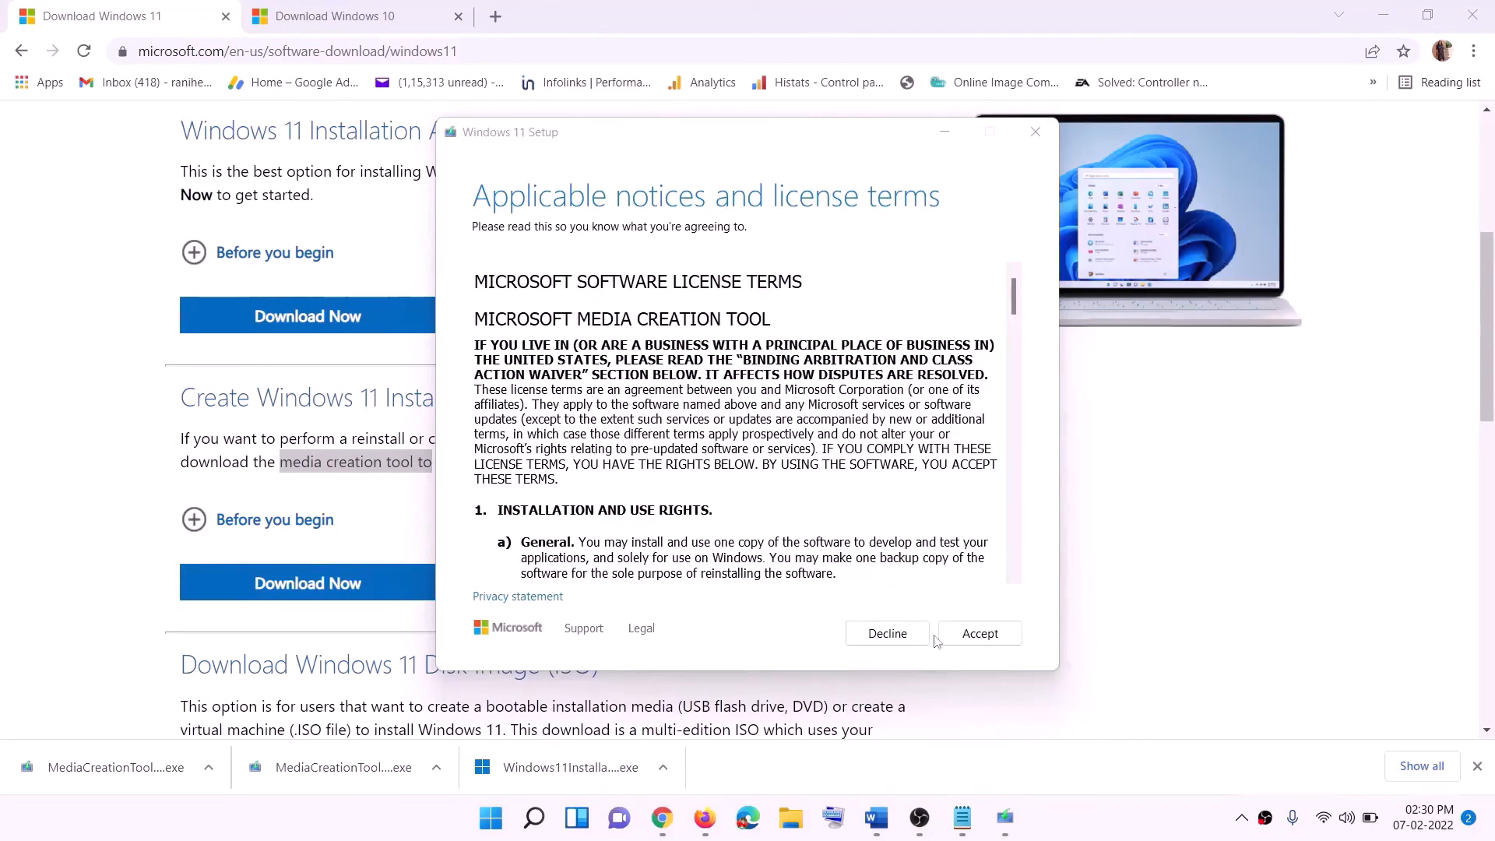
Accept the Windows 11 Setup license terms and recommended language and edition, and choose ISO file as the media.
left_click(943, 636)
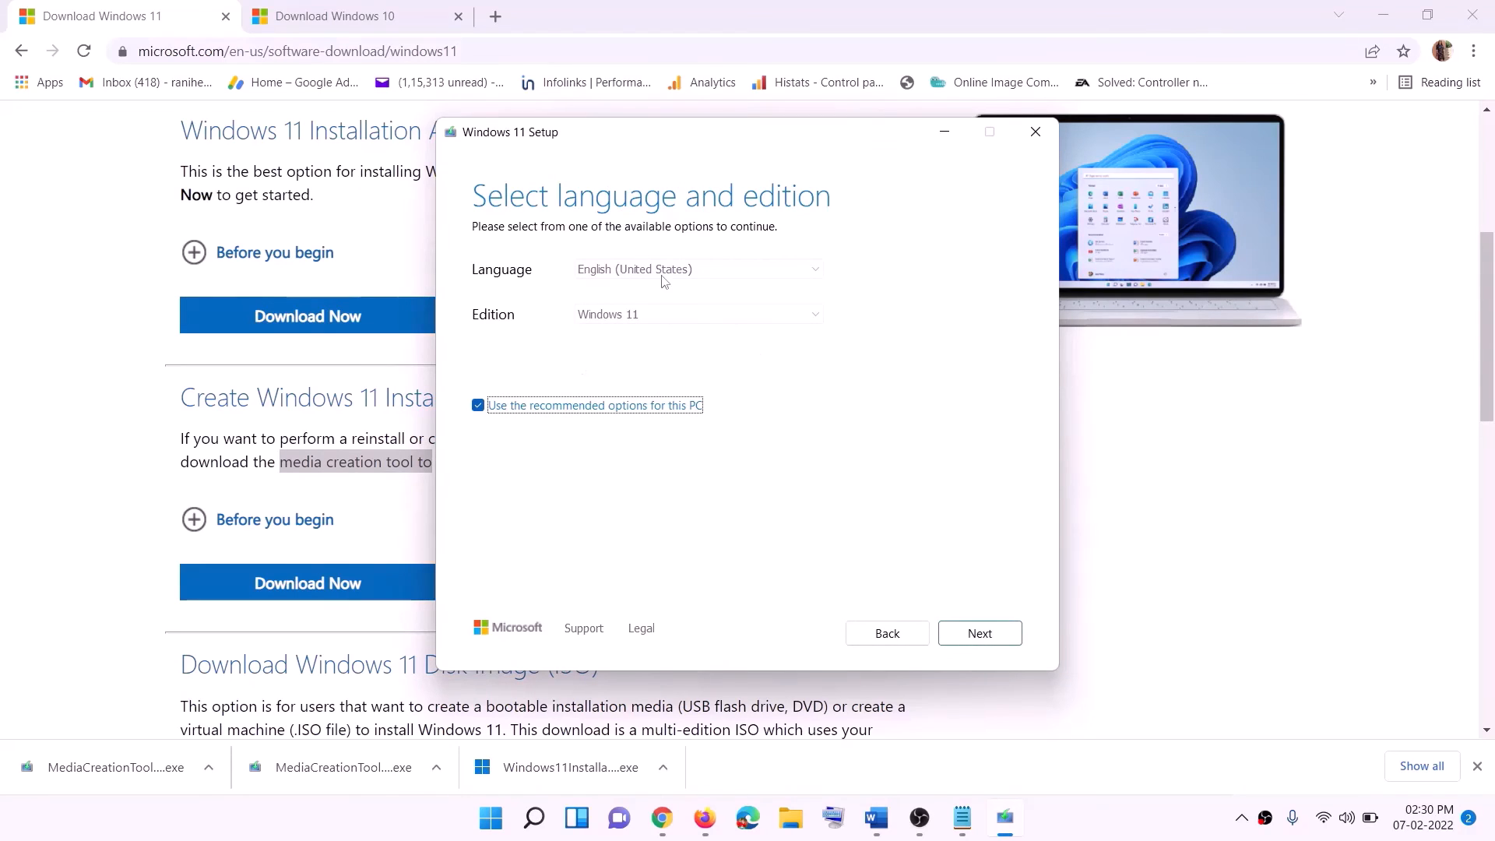
left_click(969, 634)
left_click(511, 335)
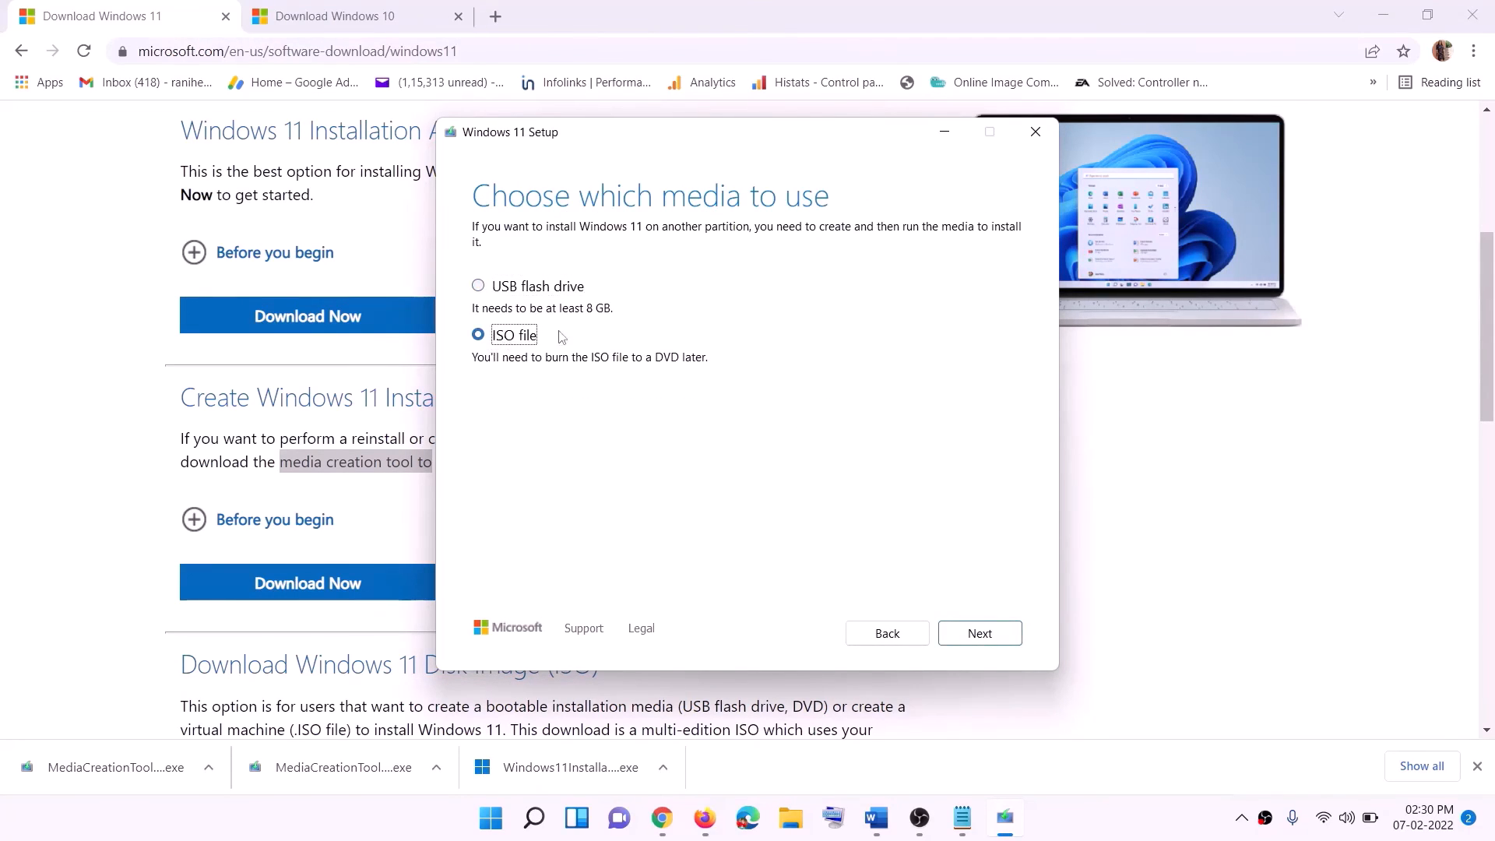
Save the Windows 11 ISO file as Windows on the Desktop.
left_click(979, 633)
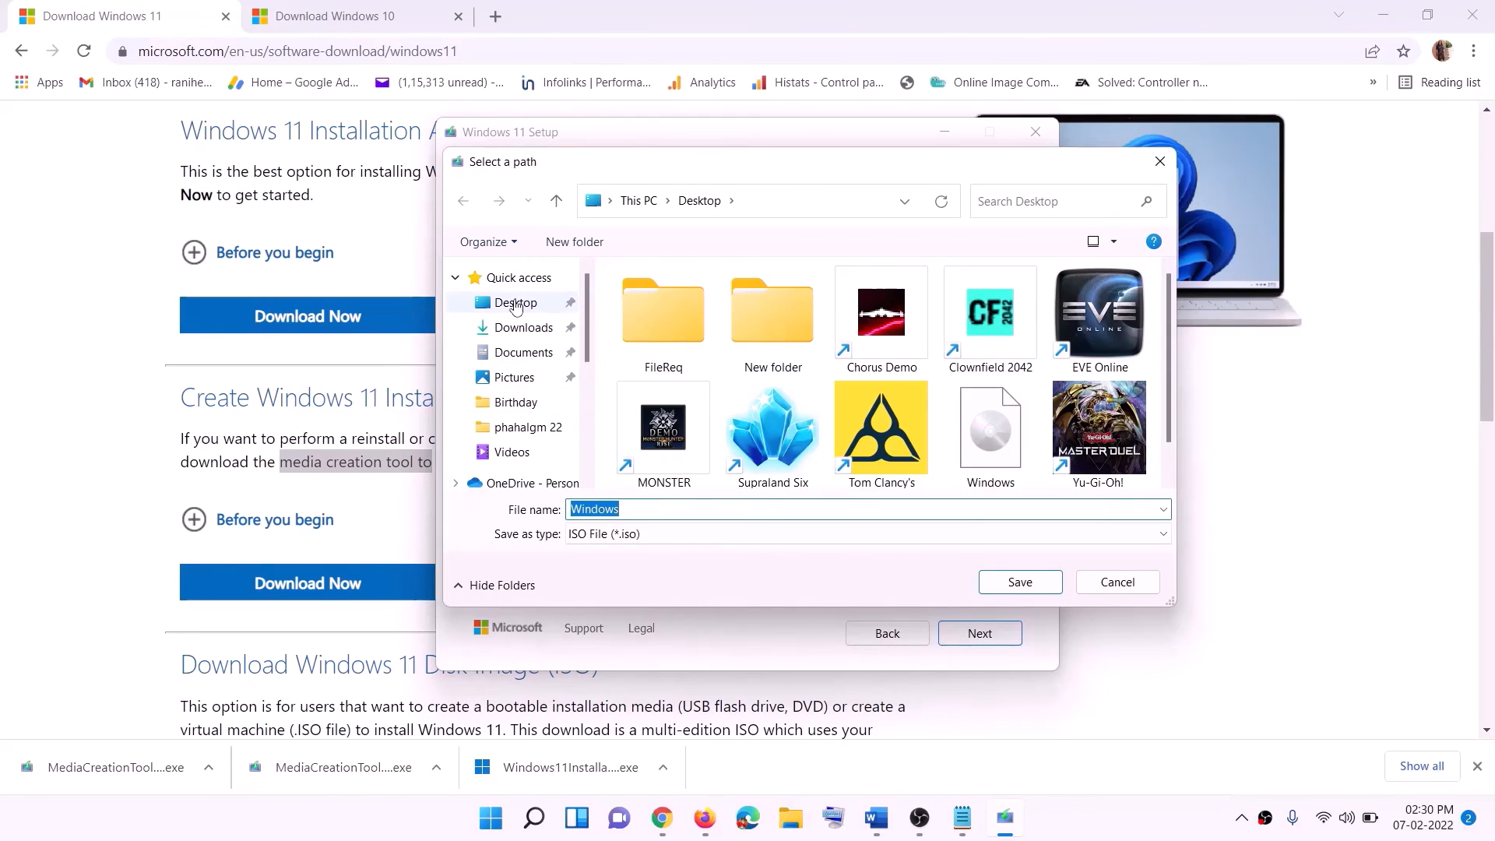
left_click(512, 306)
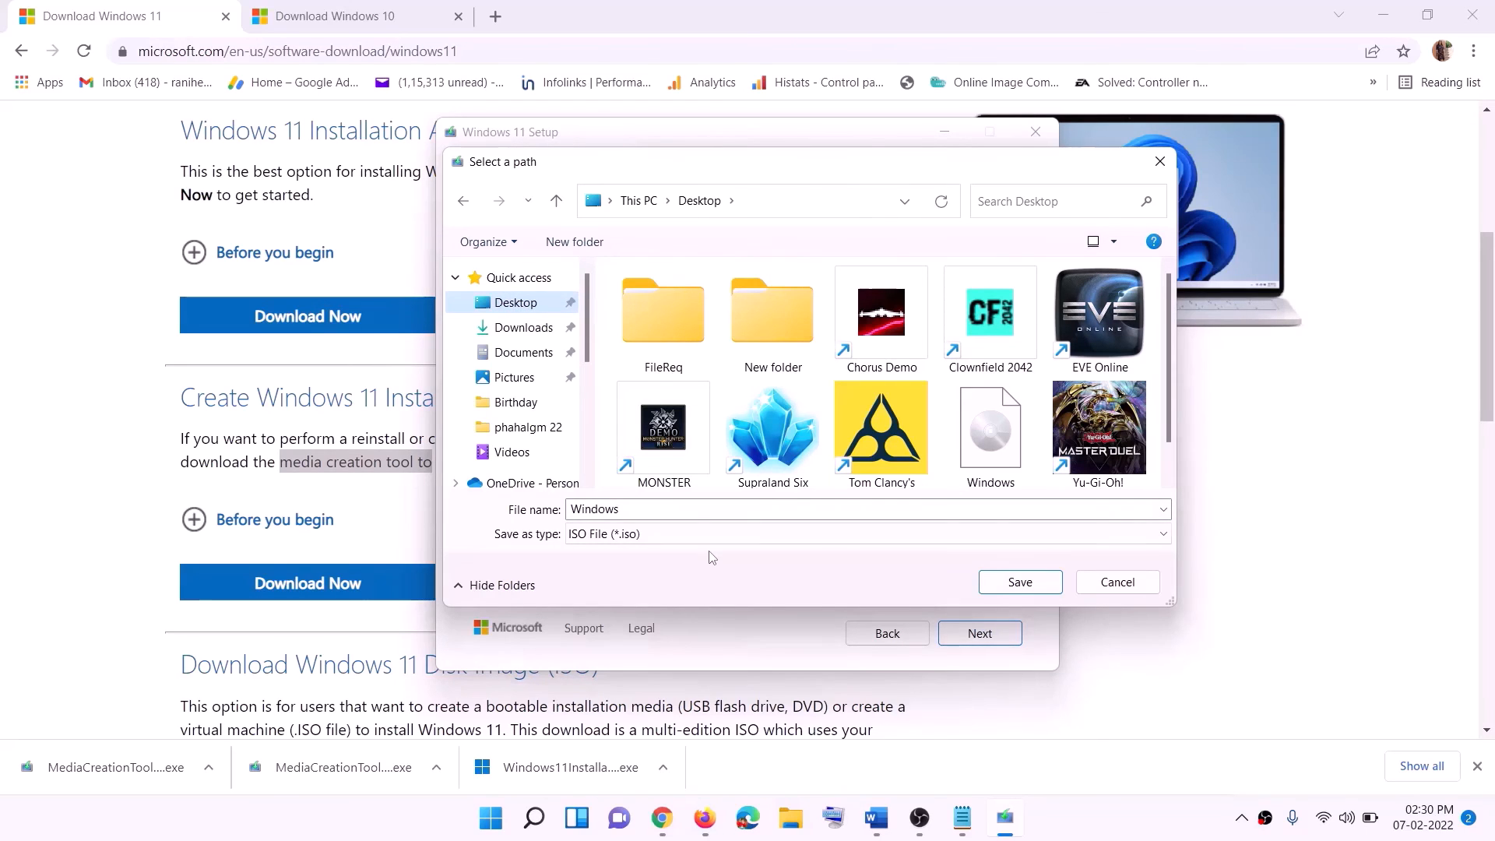
left_click(1021, 583)
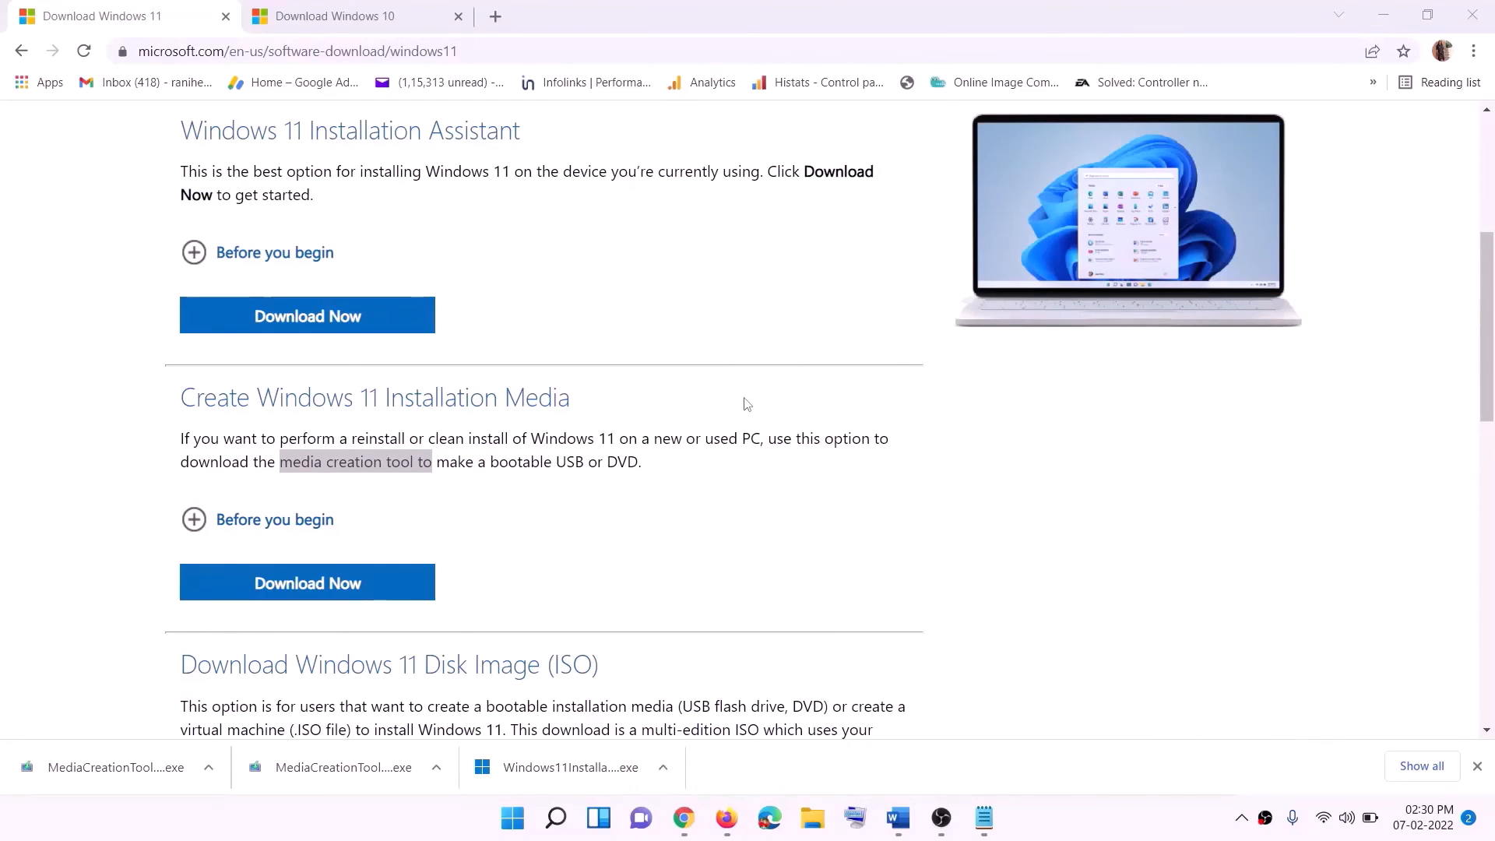
Show the desktop, move the Windows ISO file into the area above the Firefox shortcut, and open it.
key("super+d")
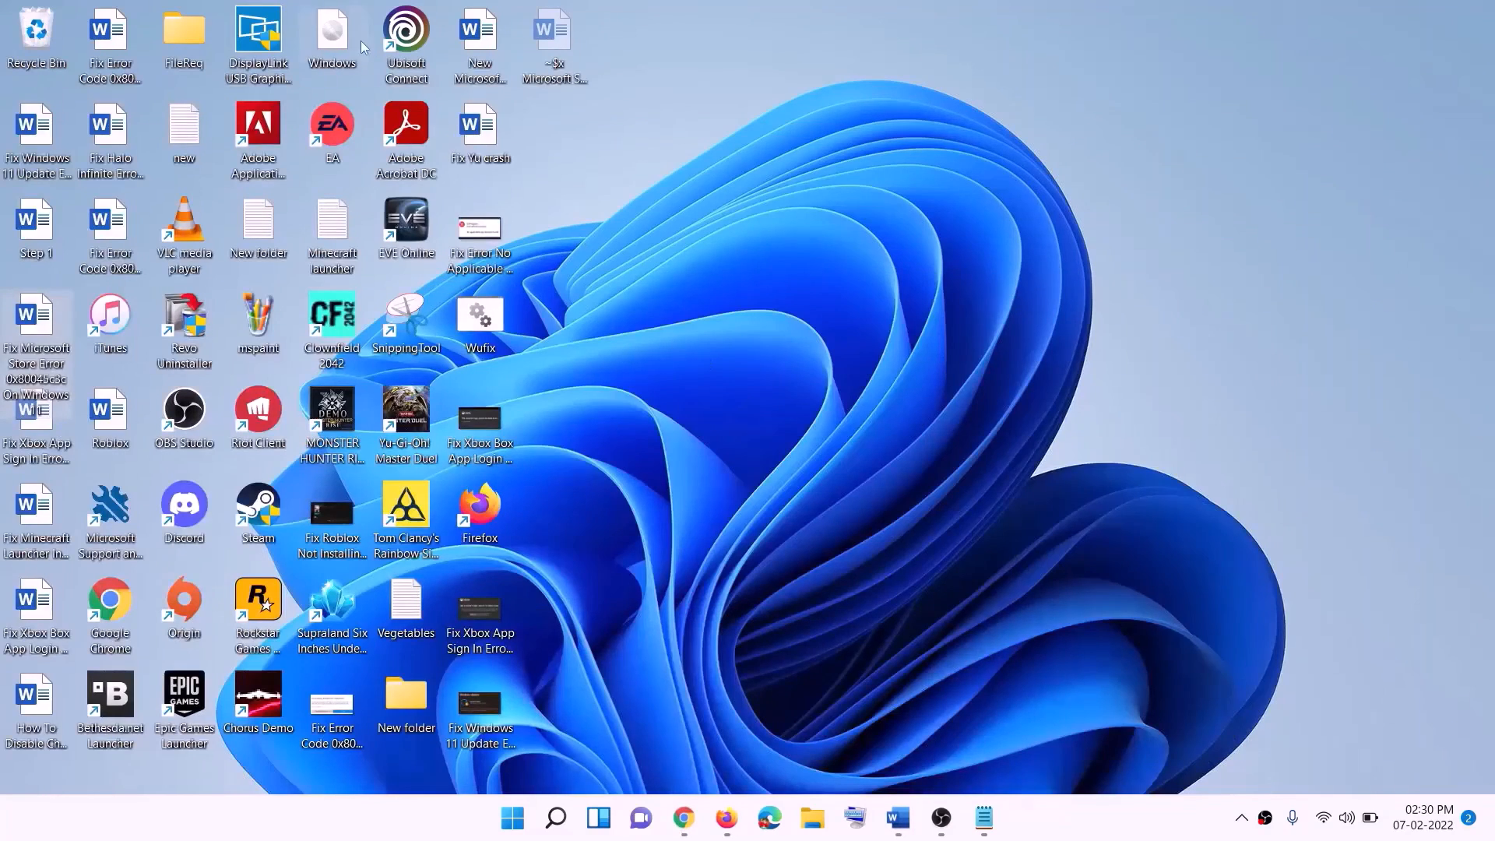
left_click_drag(360, 47, 592, 464)
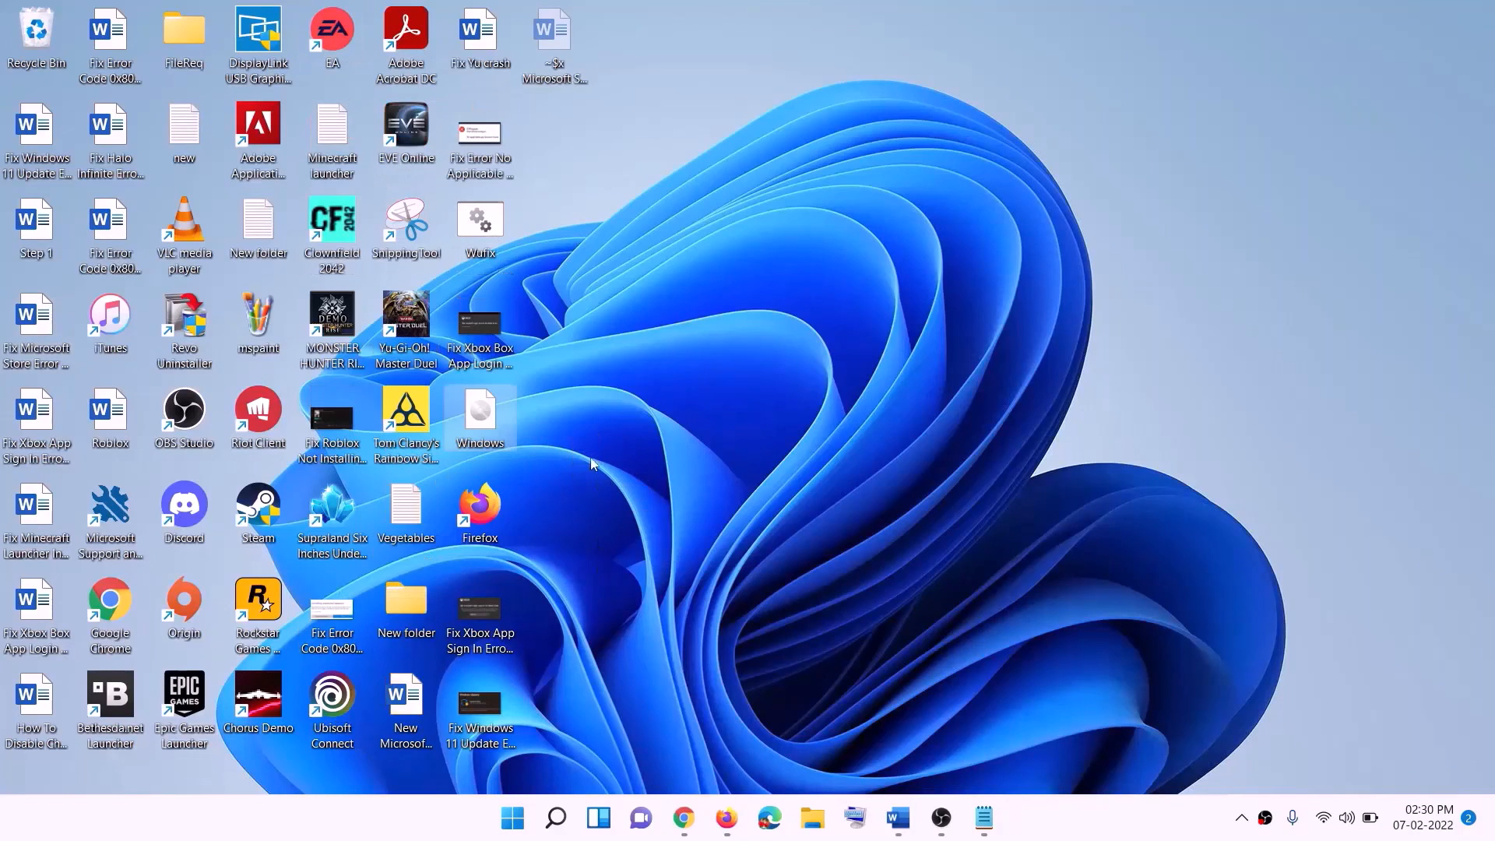
double_click(481, 420)
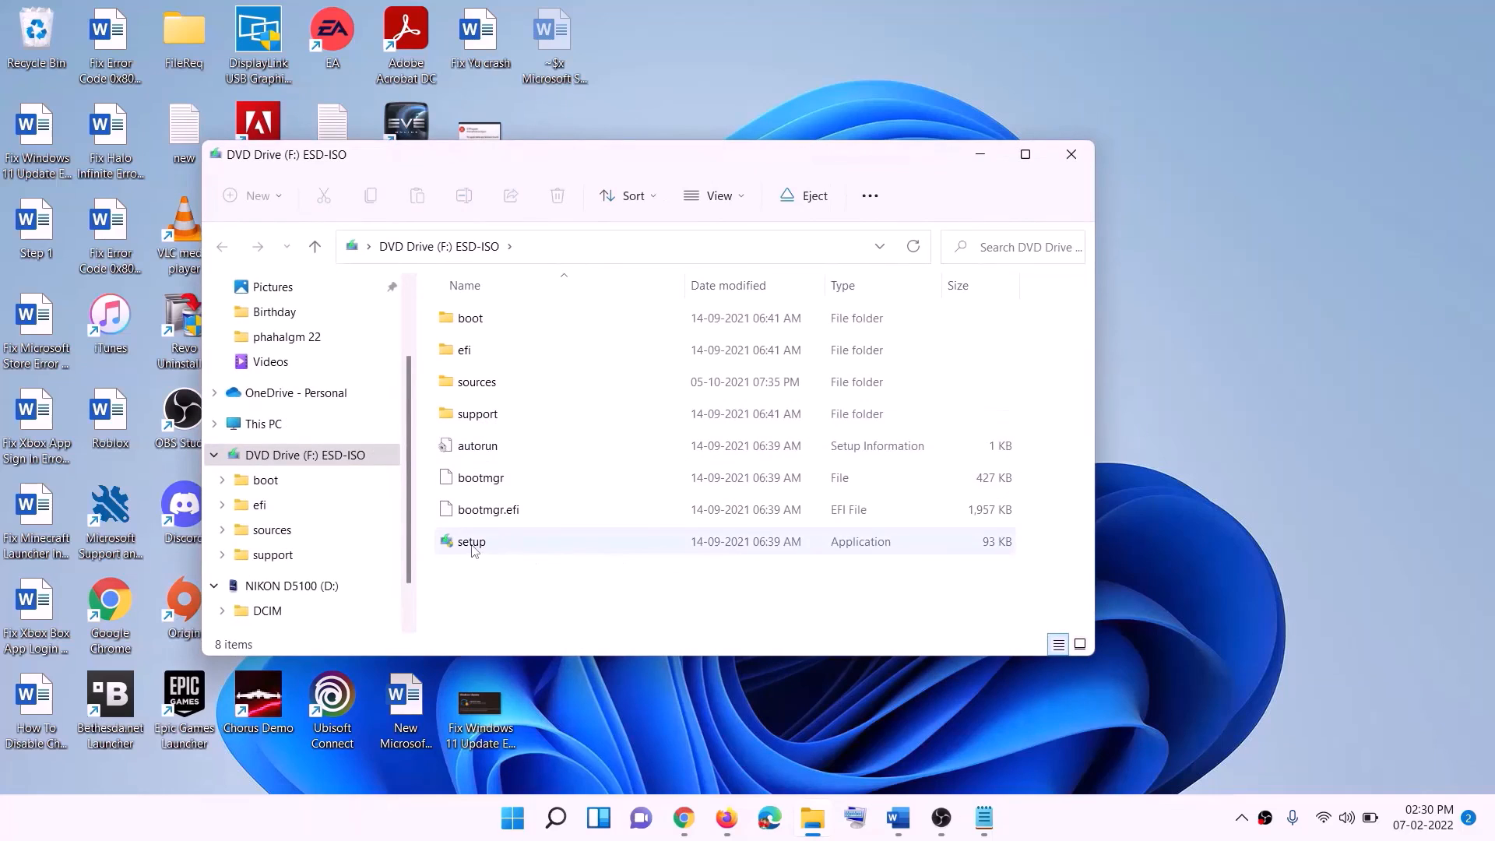
Run setup from the ESD-ISO DVD drive and continue past the Install Windows 11 page.
left_click(472, 545)
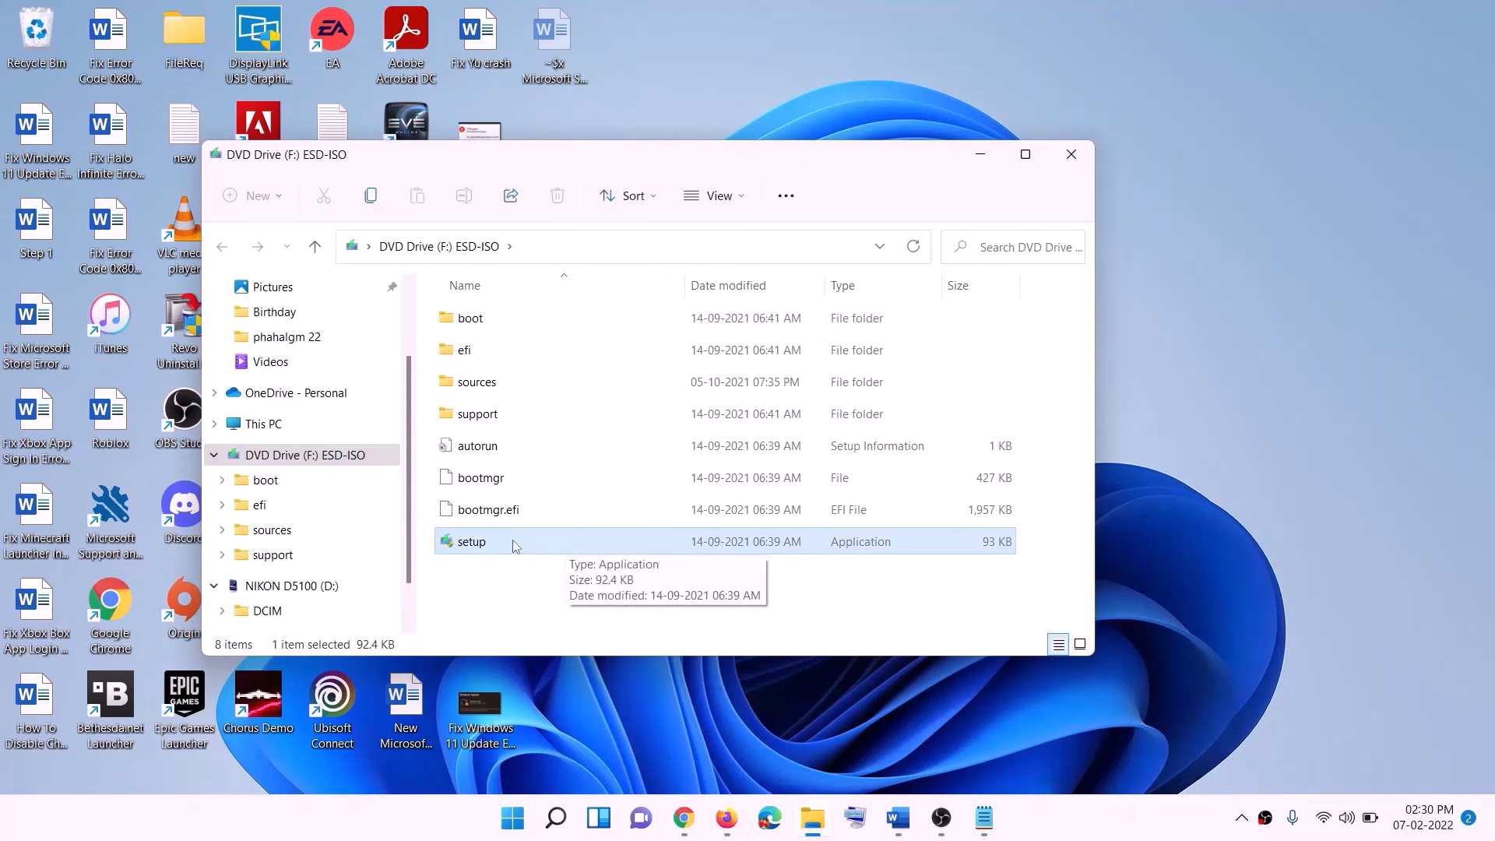
double_click(510, 539)
left_click(620, 611)
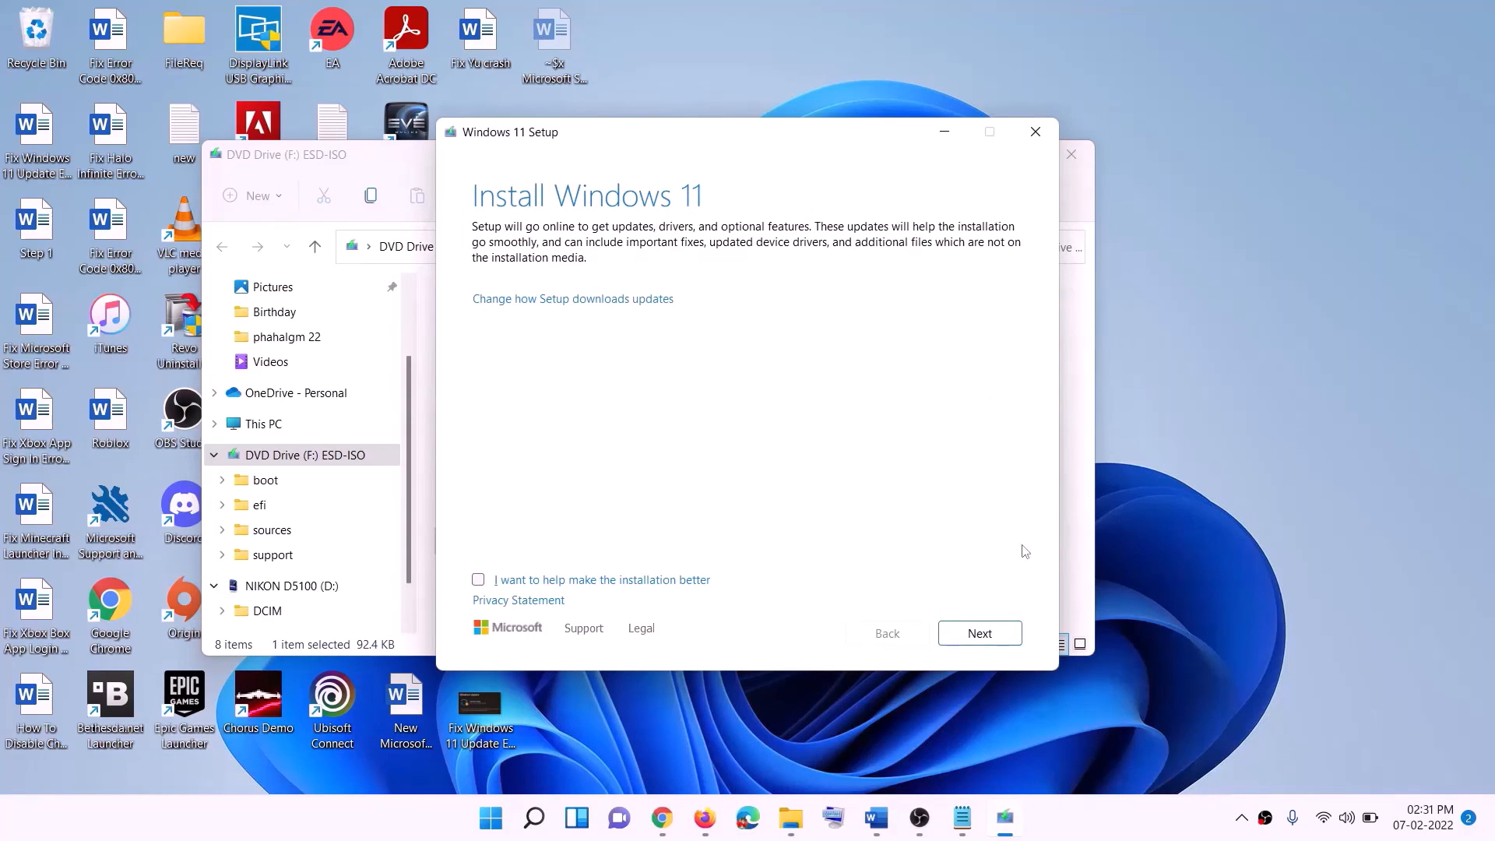
left_click(983, 634)
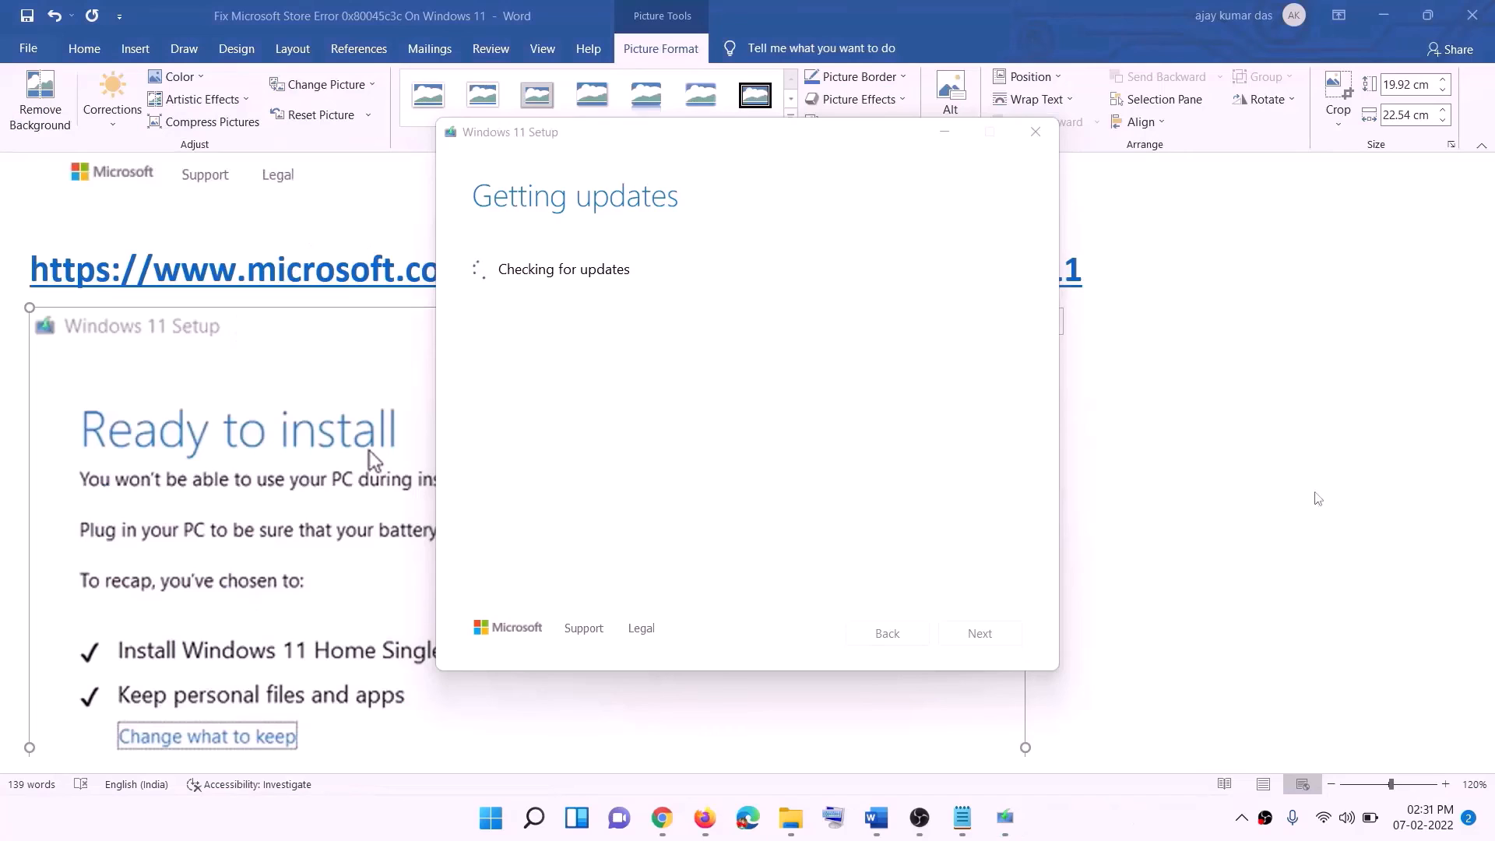
Review the Windows 11 Ready to install screenshot in the Word document, including the Keep personal files and apps option.
left_click(1317, 498)
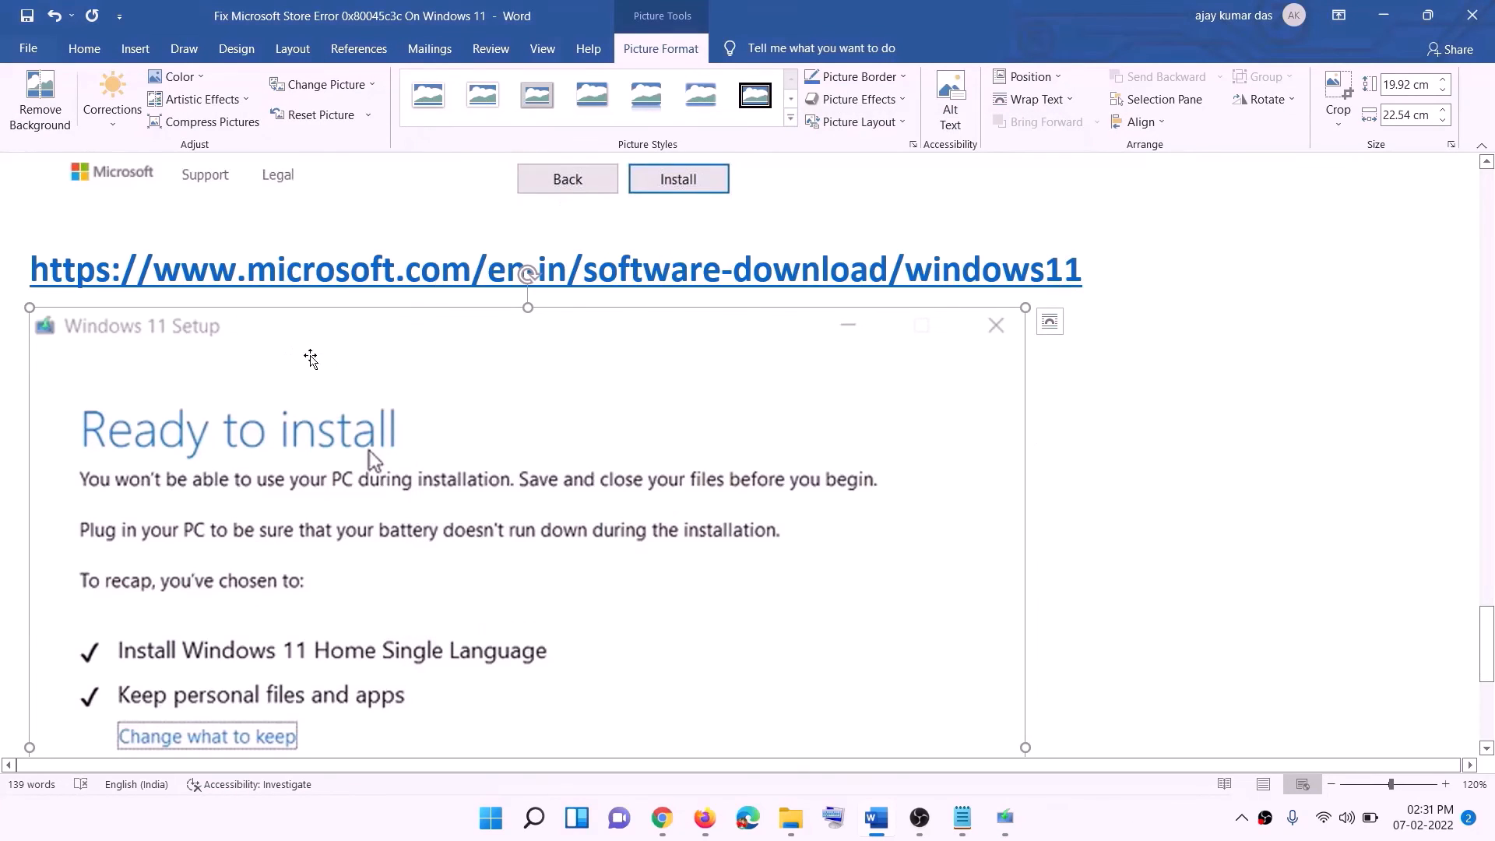
scroll(347, 392, "down", 2)
scroll(348, 392, "down", 2)
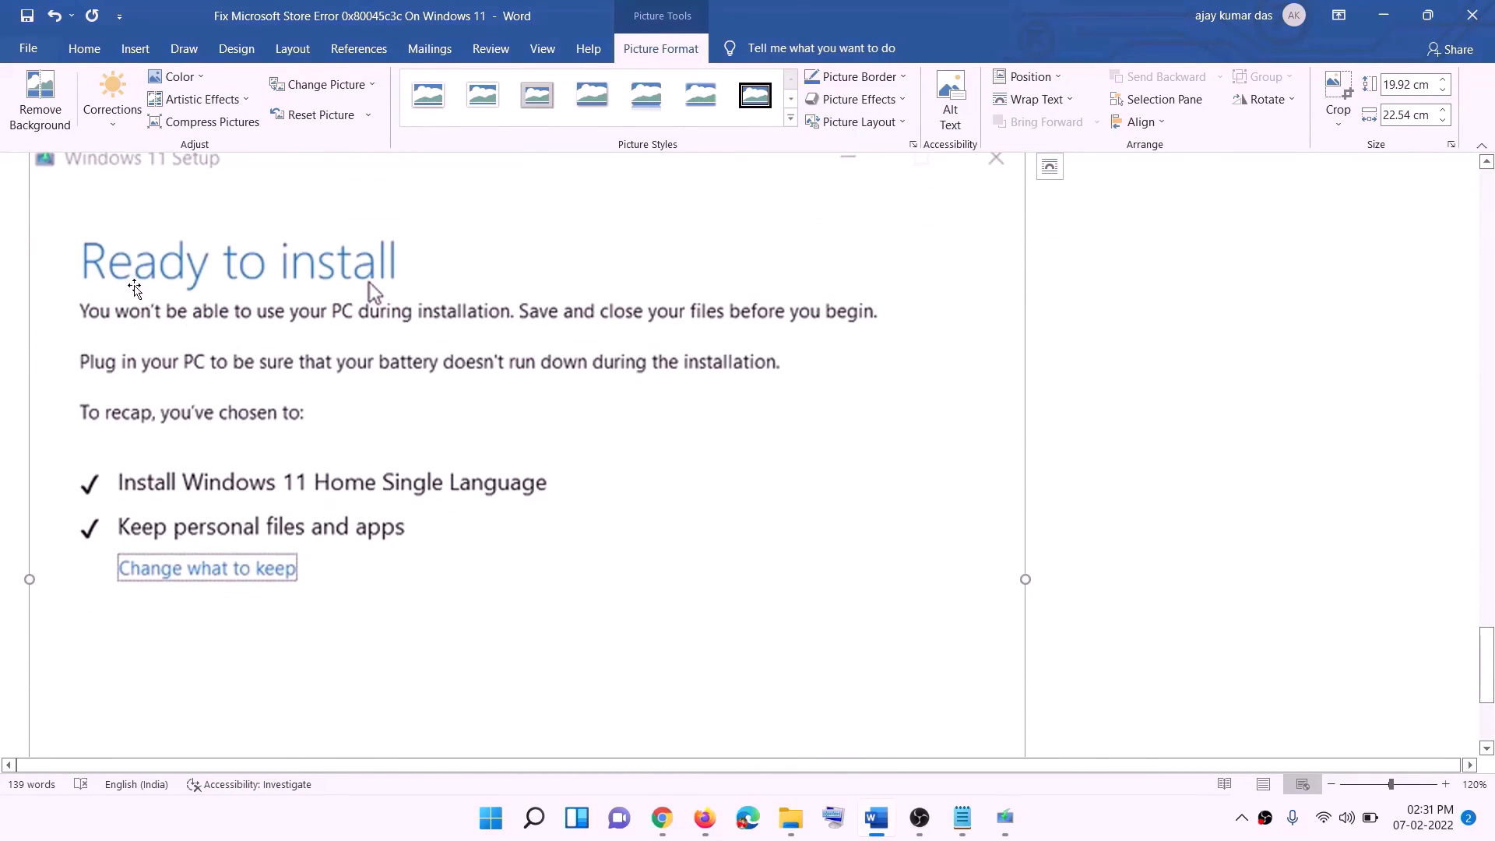
scroll(328, 450, "down", 1)
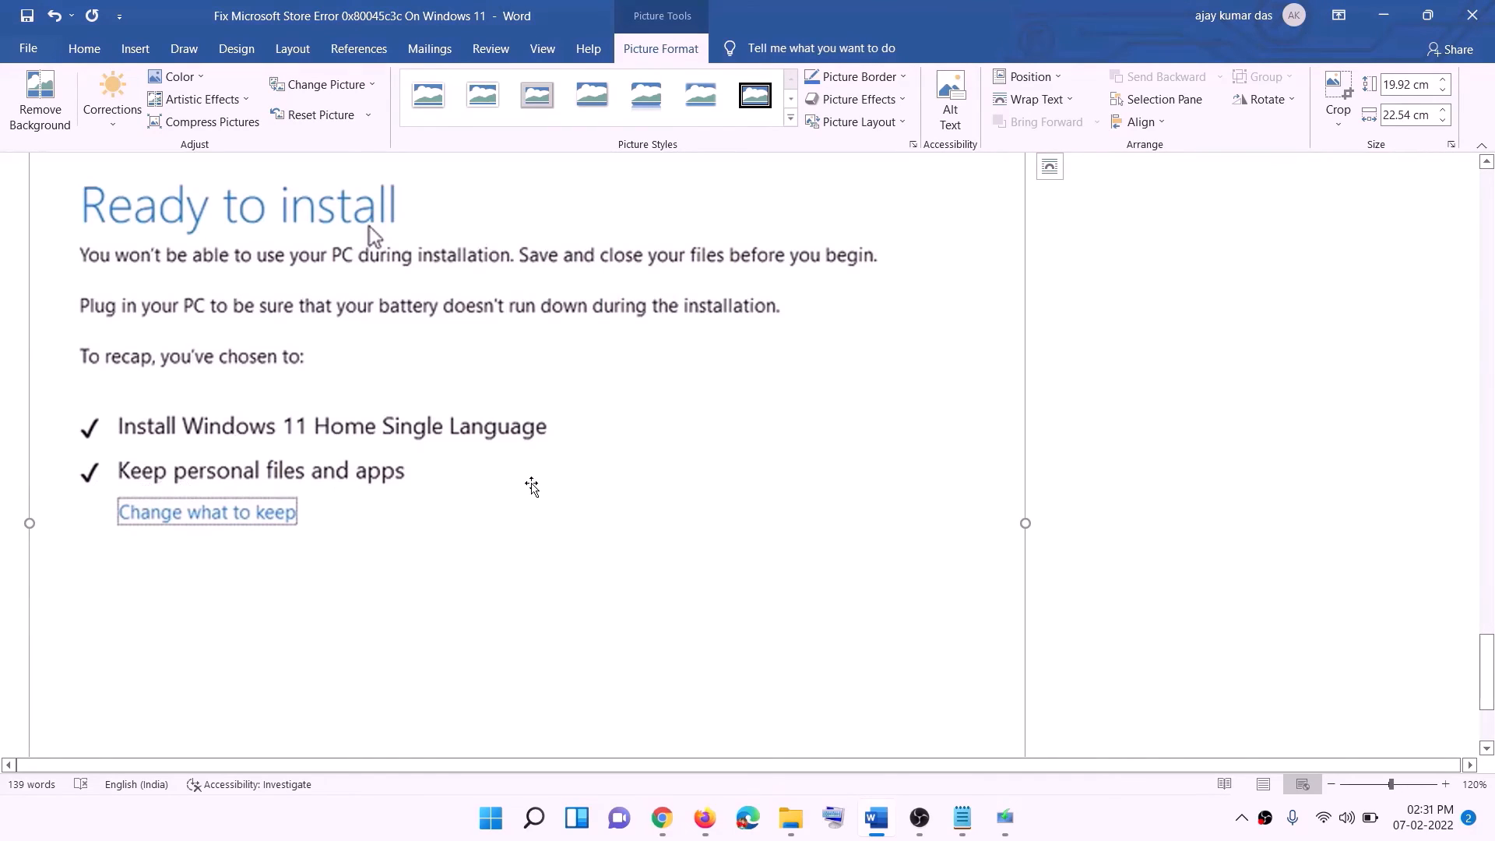
scroll(527, 491, "down", 3)
scroll(795, 583, "up", 7)
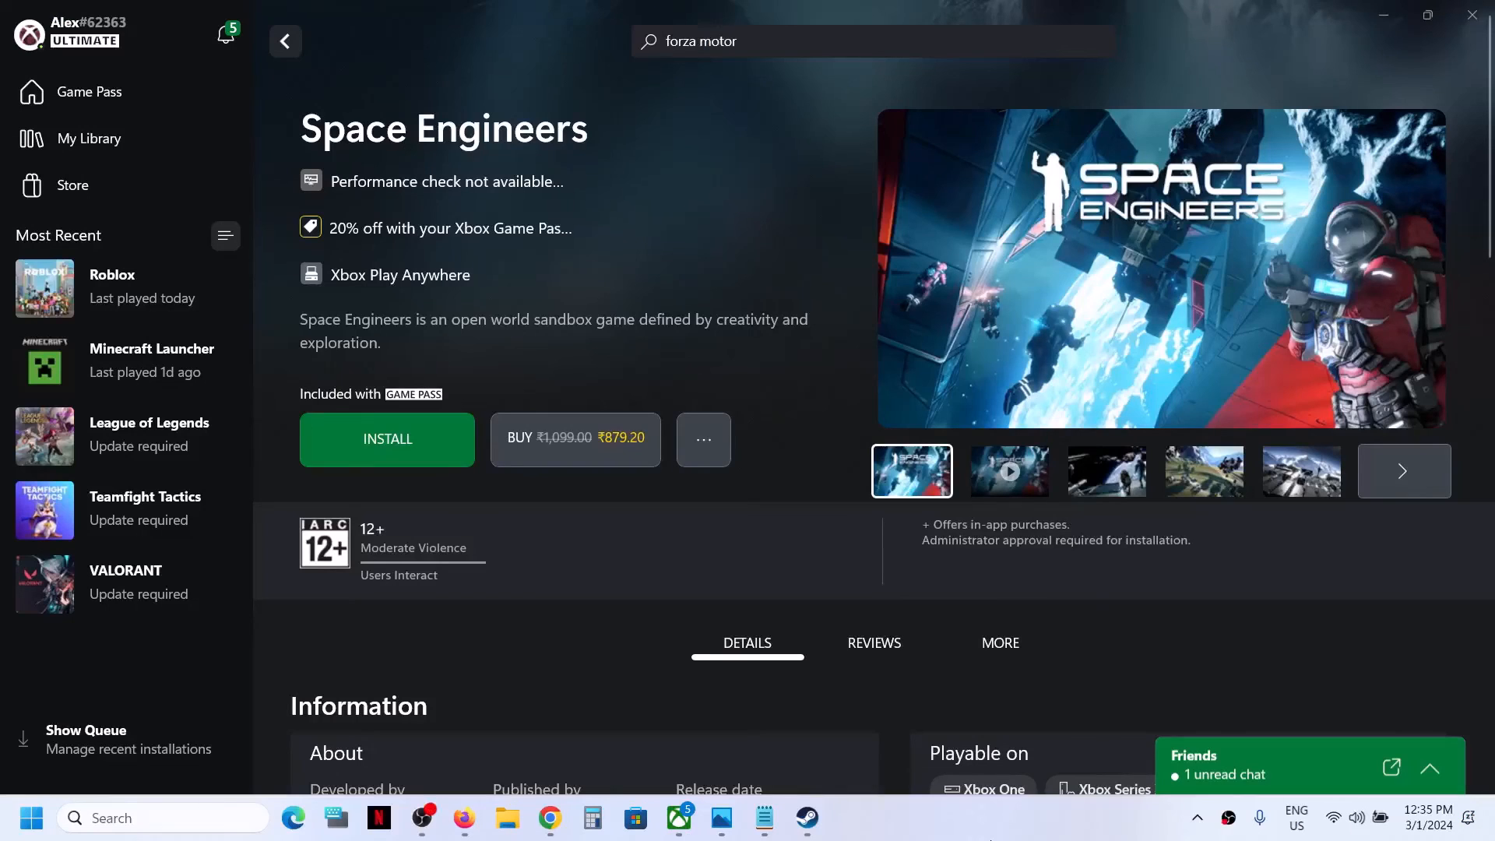
Install Space Engineers from its Xbox app page to the C:\XboxGames location.
left_click(413, 450)
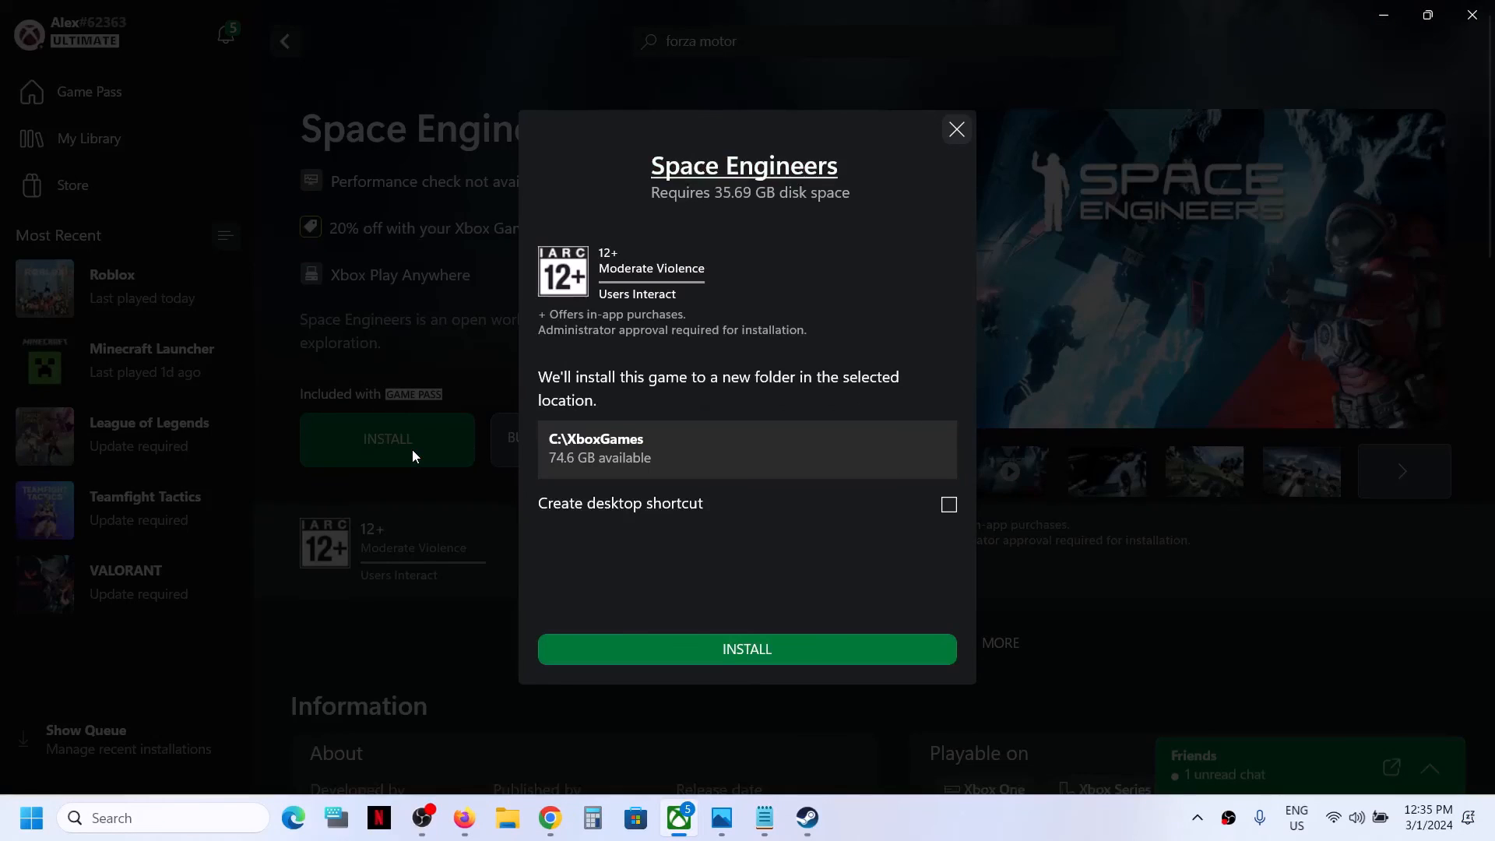
left_click(721, 651)
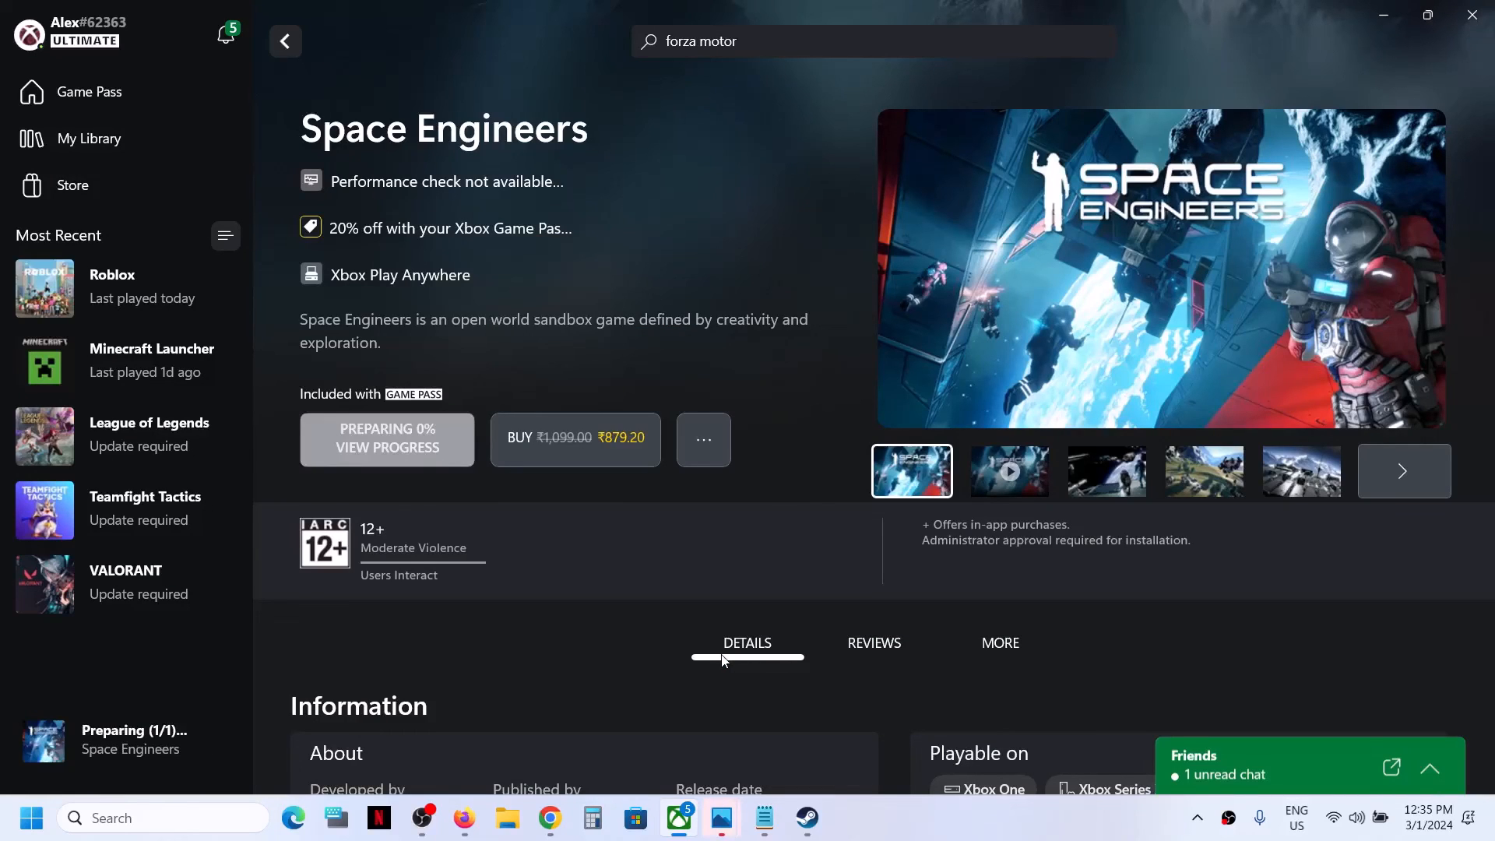
left_click(932, 828)
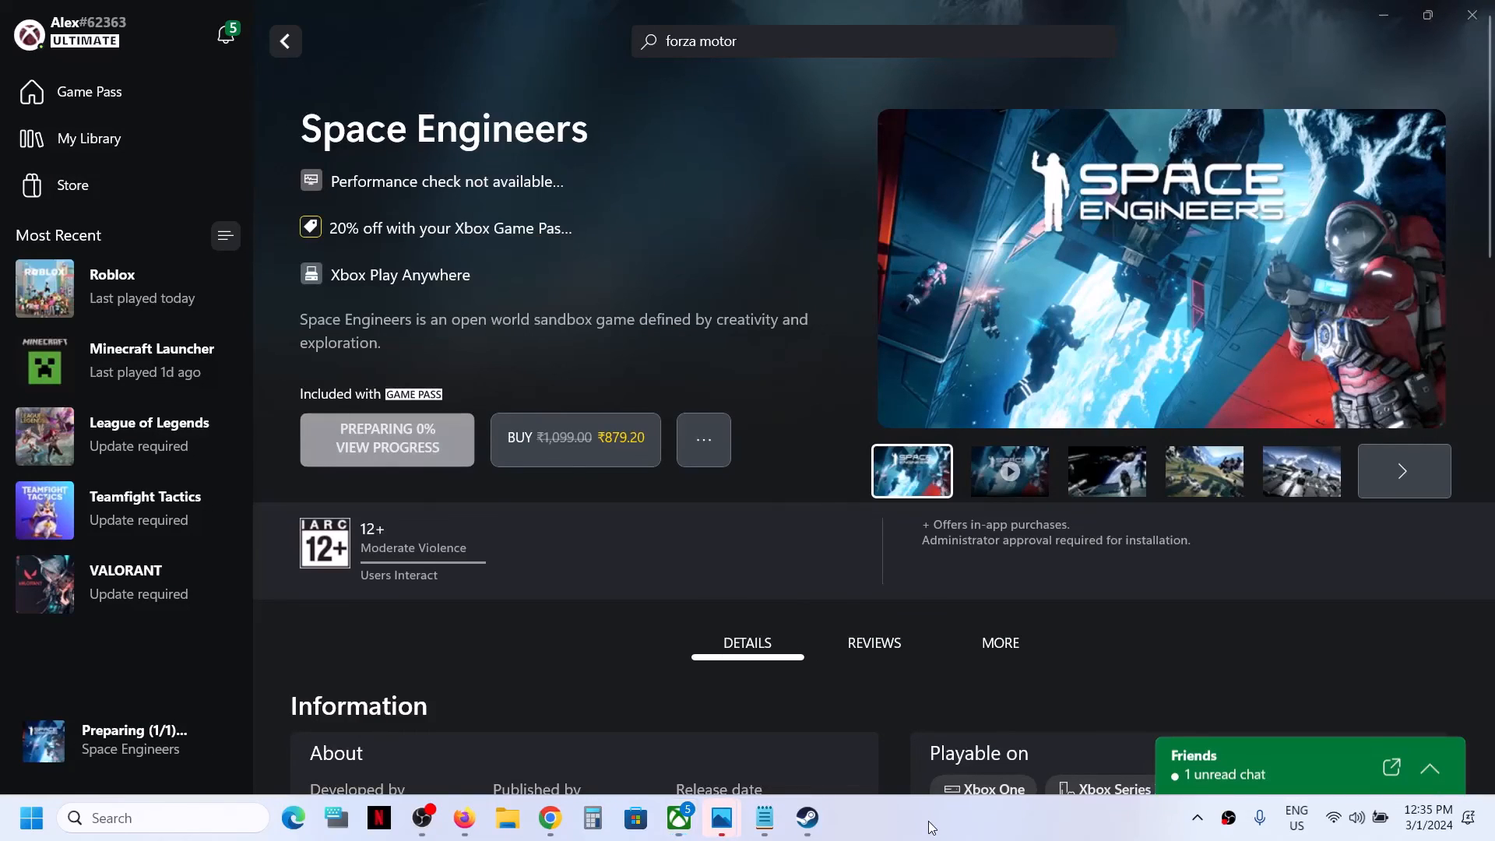